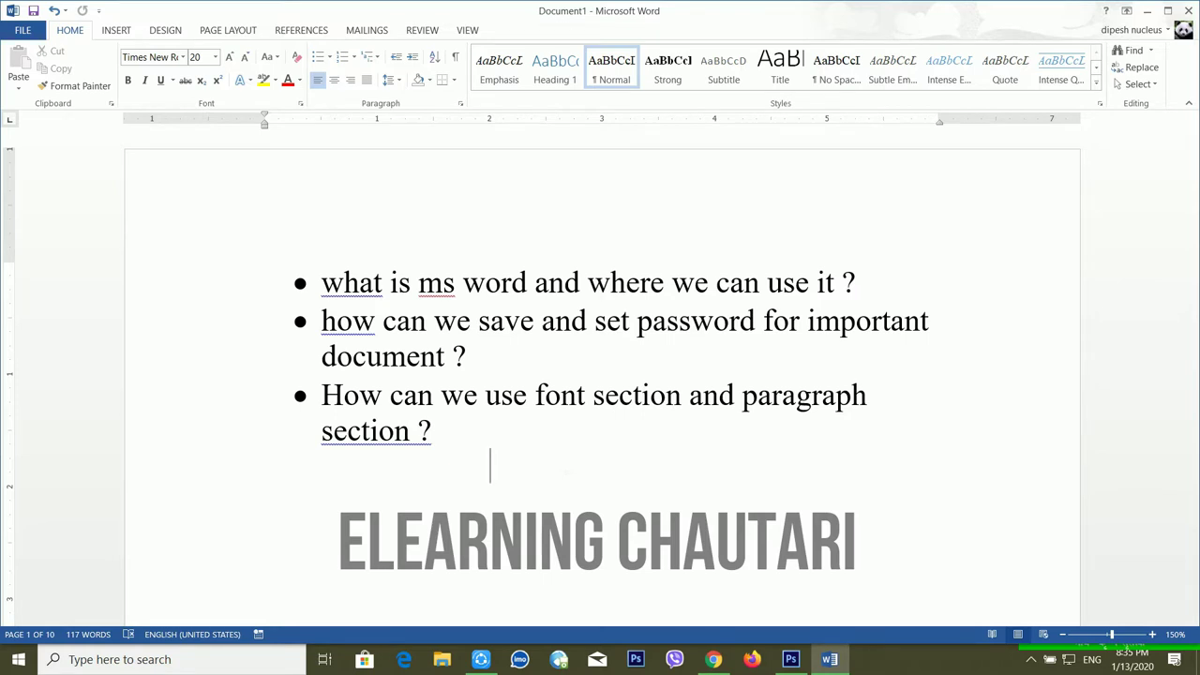
- Scroll to the top and place the cursor at points within the first two questions
{"action": "scroll", "coordinate": [497, 418], "scroll_direction": "down", "scroll_amount": 3}
{"action": "scroll", "coordinate": [498, 418], "scroll_direction": "up", "scroll_amount": 1}
{"action": "scroll", "coordinate": [513, 429], "scroll_direction": "up", "scroll_amount": 2}
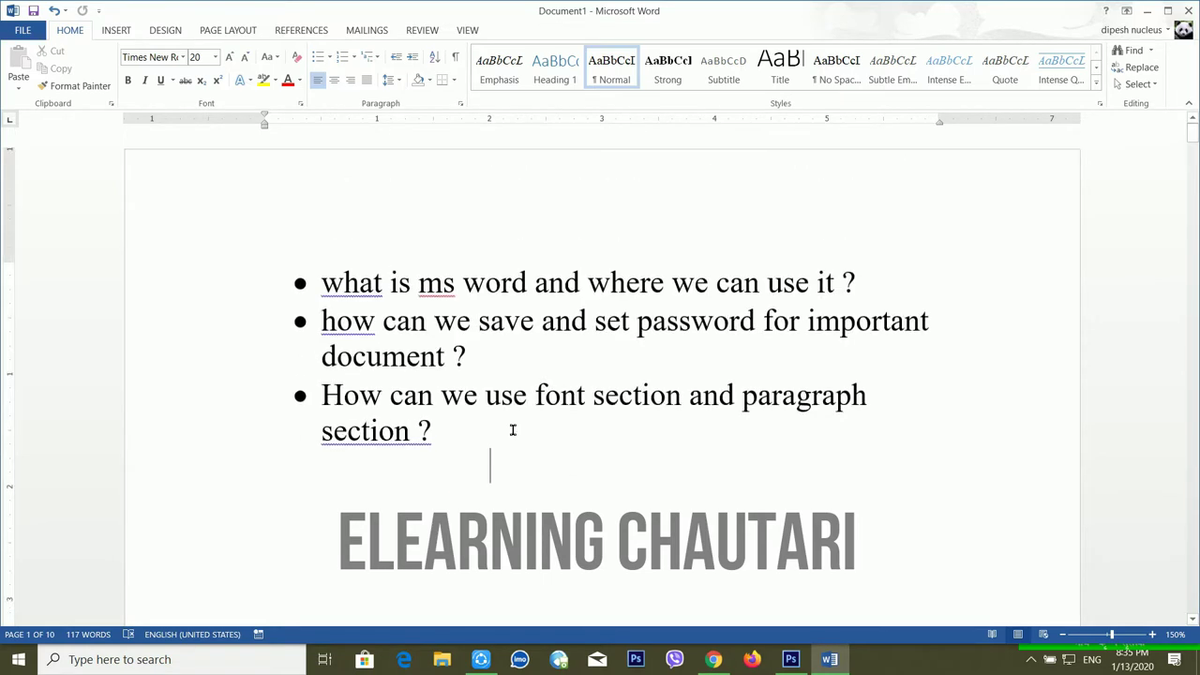
{"action": "left_click", "coordinate": [443, 282]}
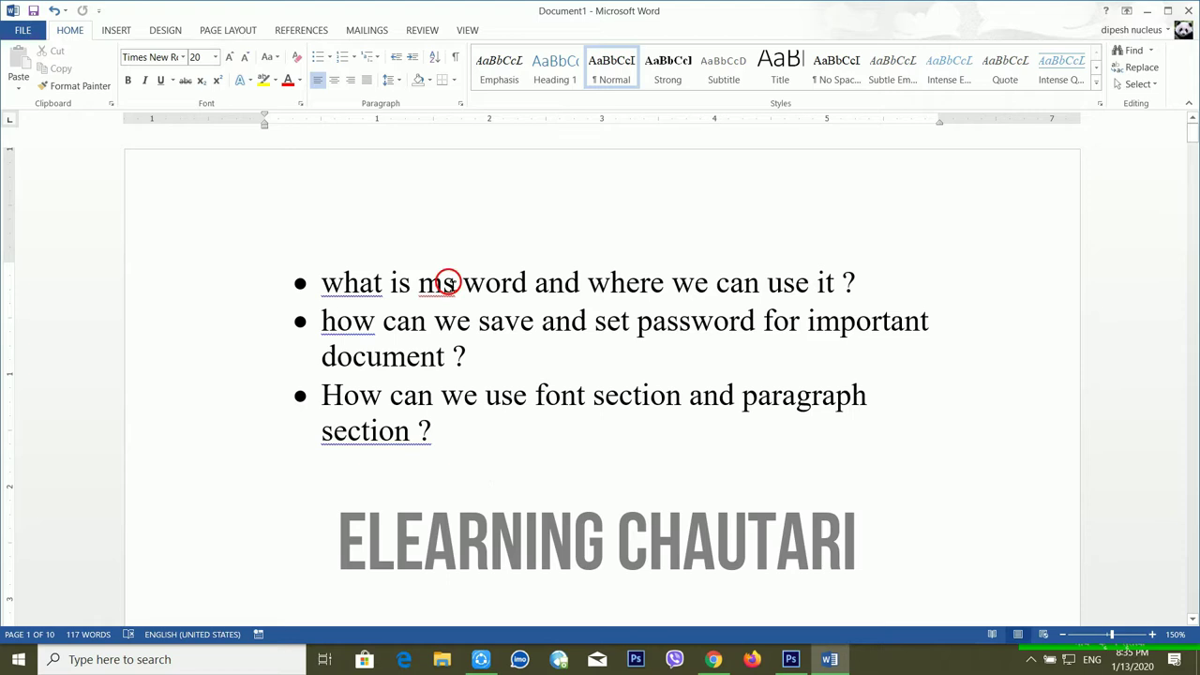
{"action": "left_click", "coordinate": [549, 282]}
{"action": "left_click", "coordinate": [701, 291]}
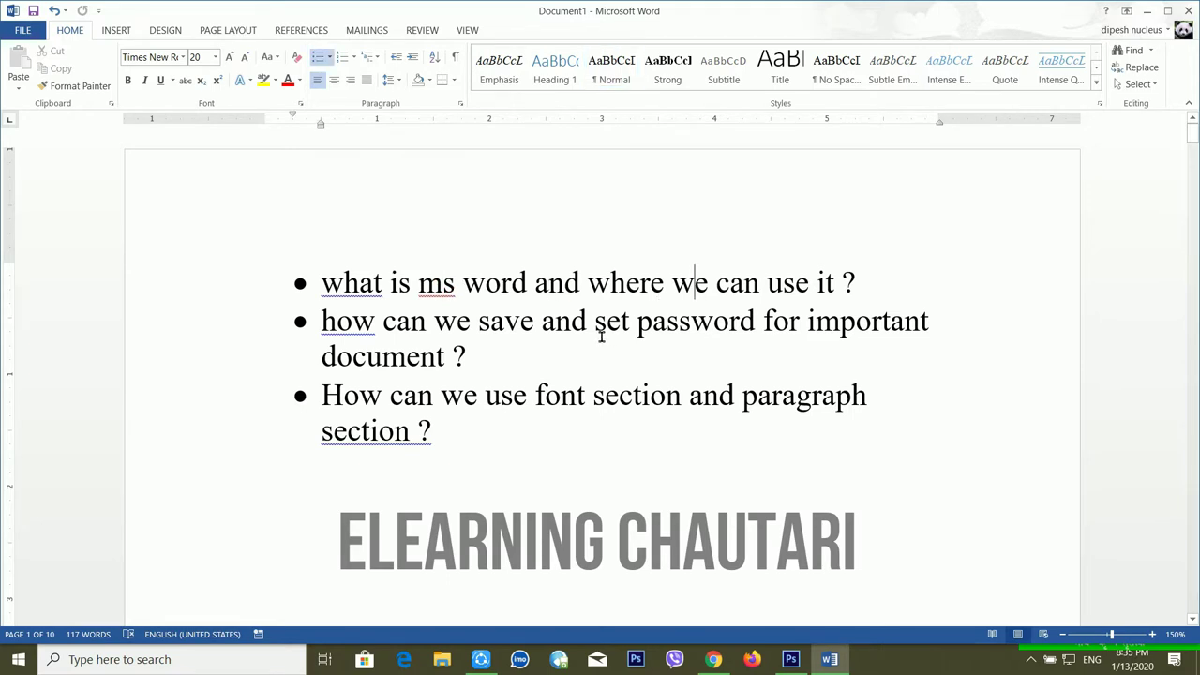
{"action": "left_click", "coordinate": [583, 283]}
{"action": "left_click", "coordinate": [480, 371]}
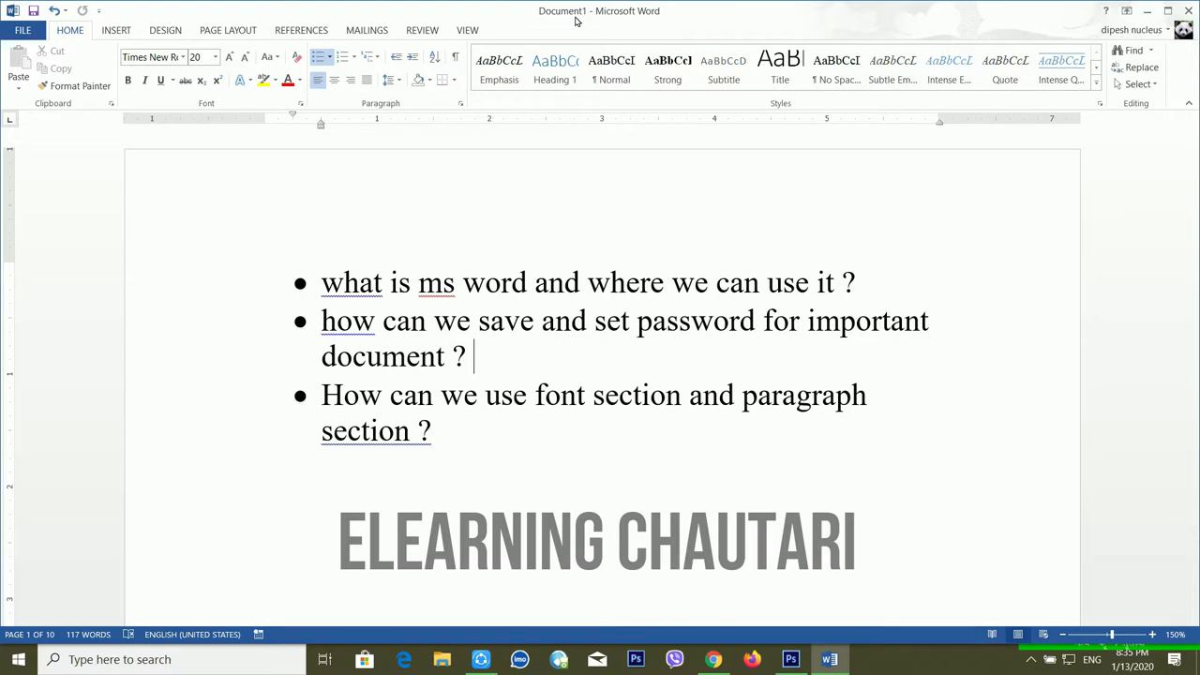
- Open Save As for the Computer's Documents folder
{"action": "left_click", "coordinate": [34, 32]}
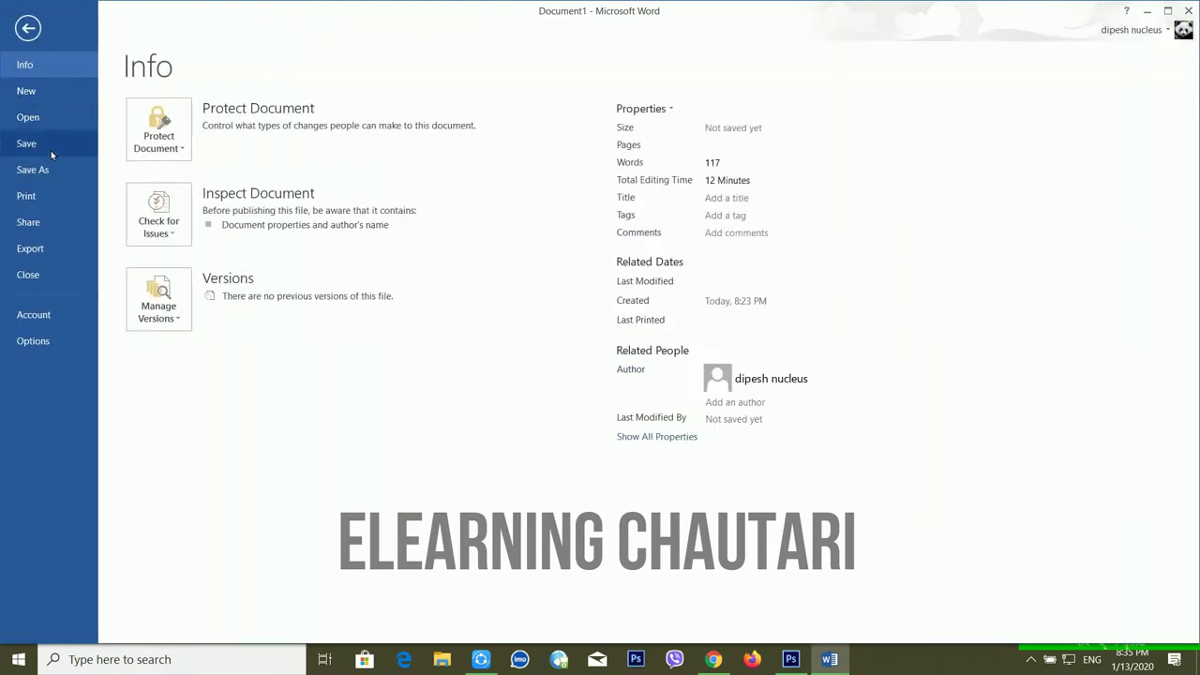
{"action": "left_click", "coordinate": [51, 150]}
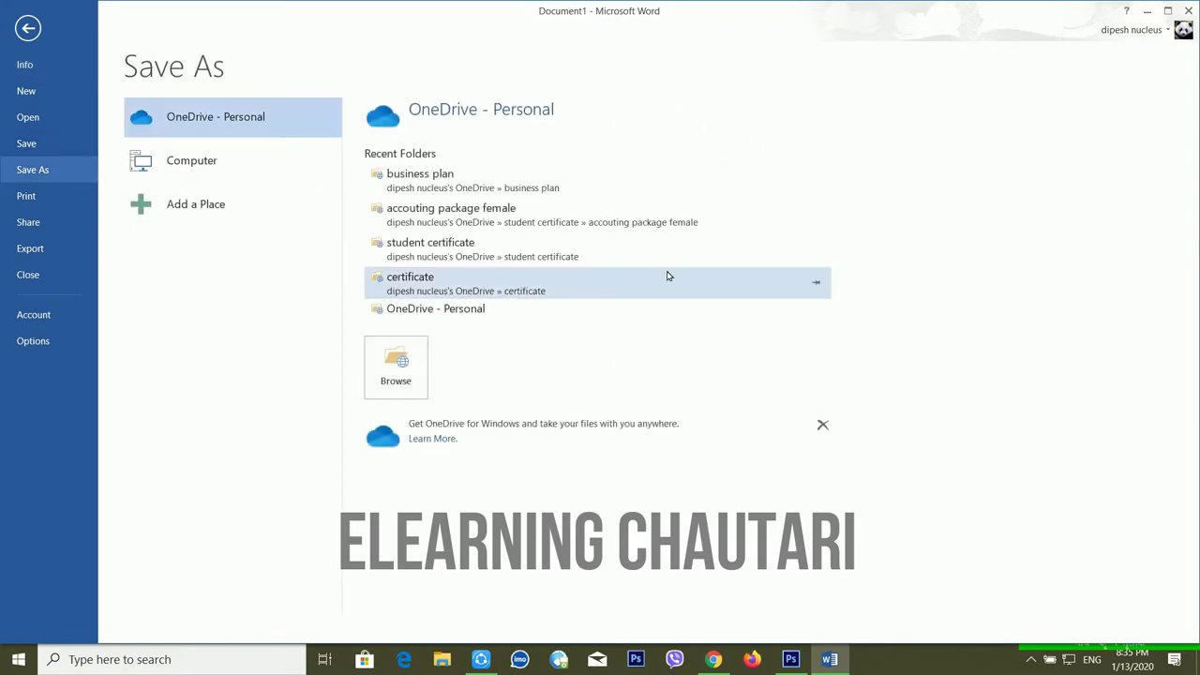
{"action": "left_click", "coordinate": [216, 163]}
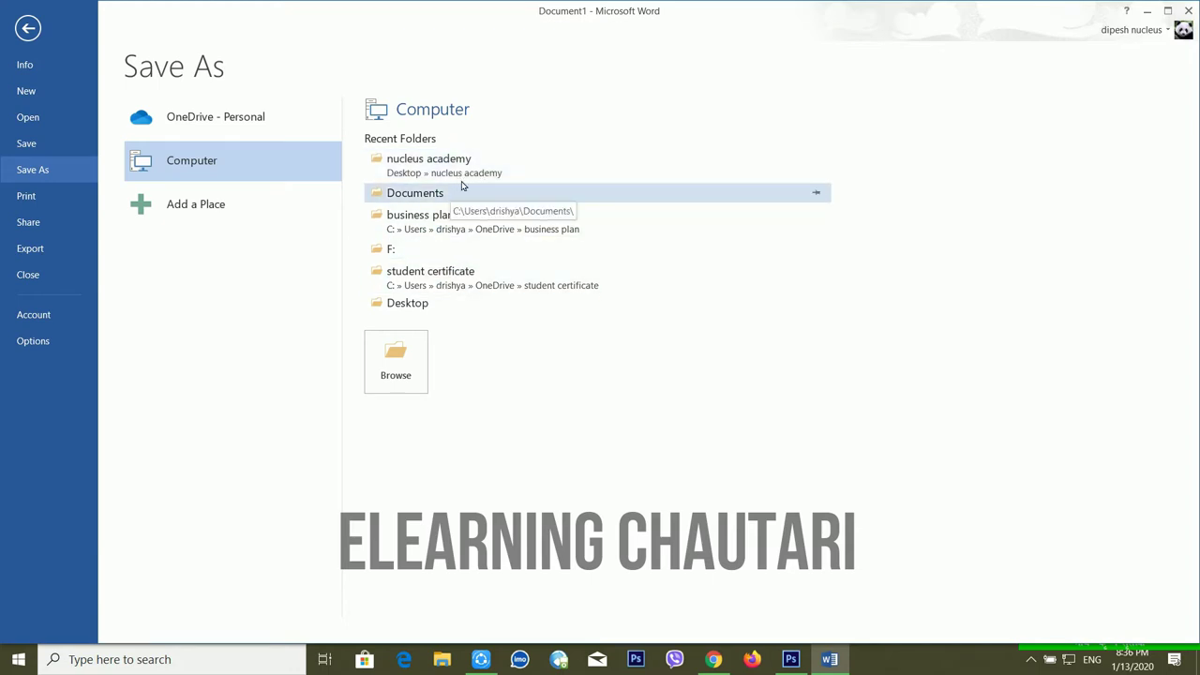
{"action": "left_click", "coordinate": [438, 194]}
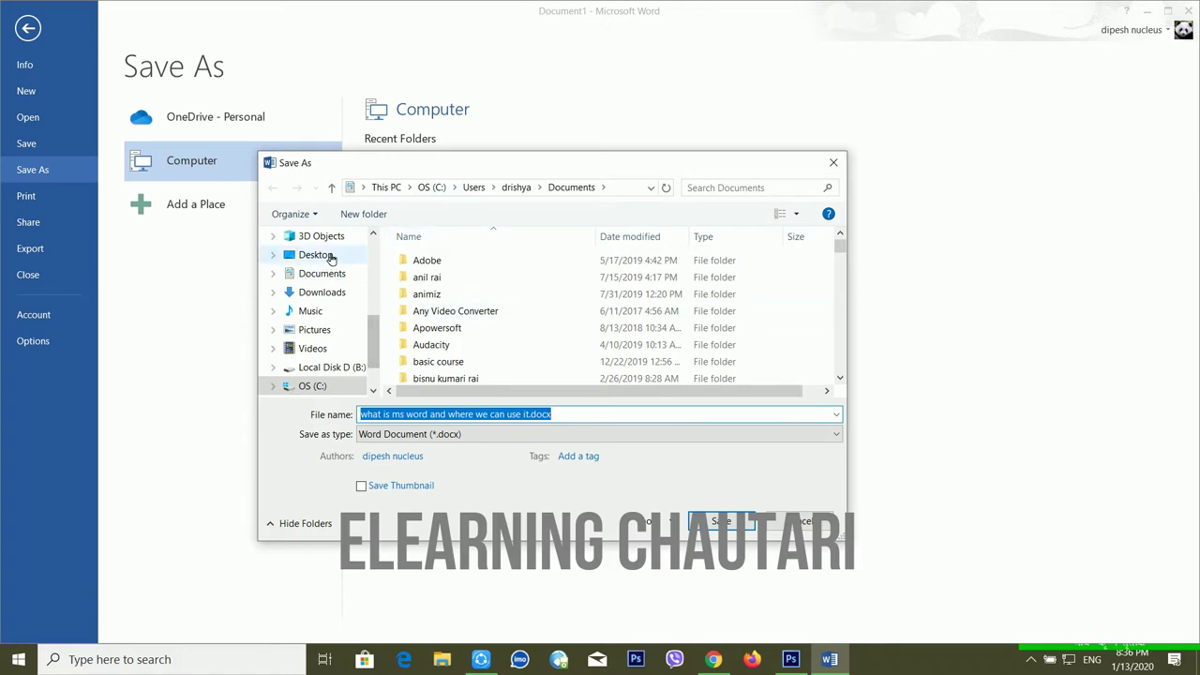
{"action": "mouse_move", "coordinate": [330, 367]}
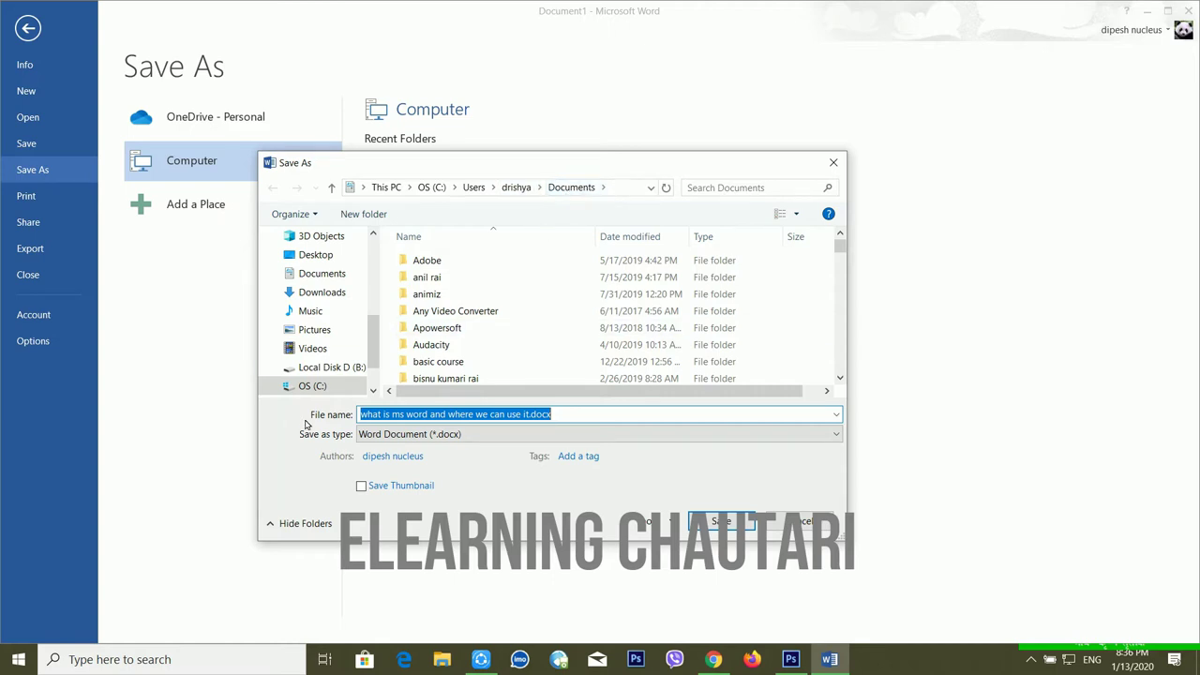
- Replace the suggested file name with 'elearning chautari'
{"action": "left_click", "coordinate": [455, 421]}
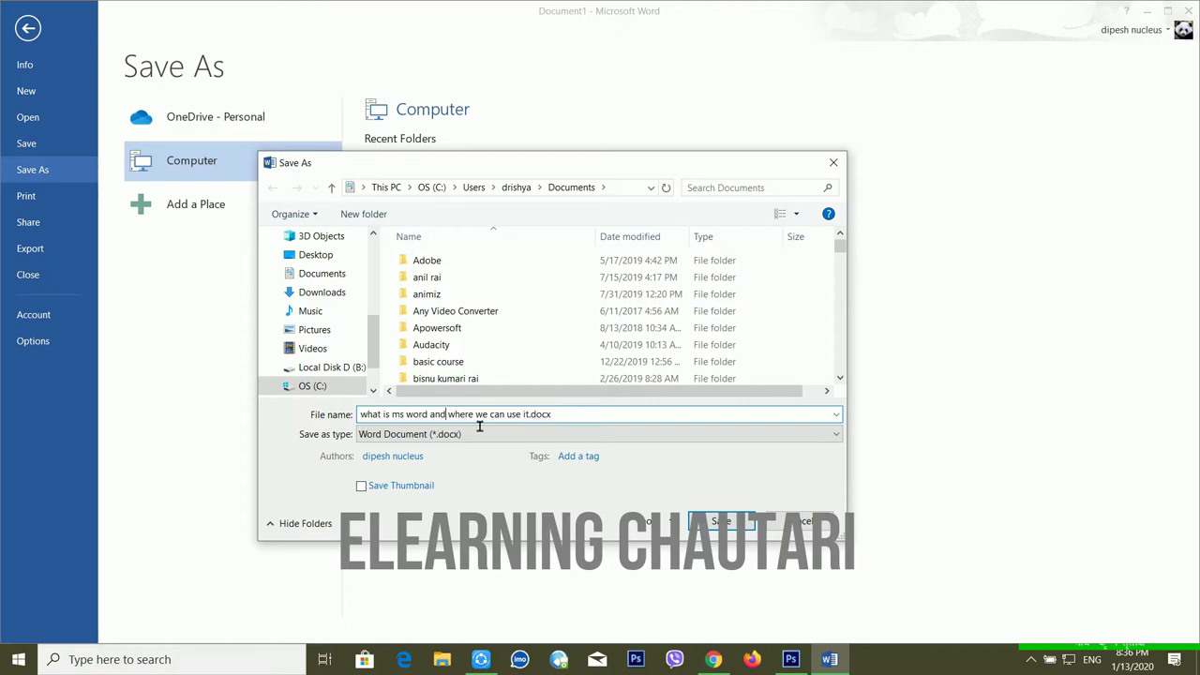
{"action": "key", "text": "ctrl+a"}
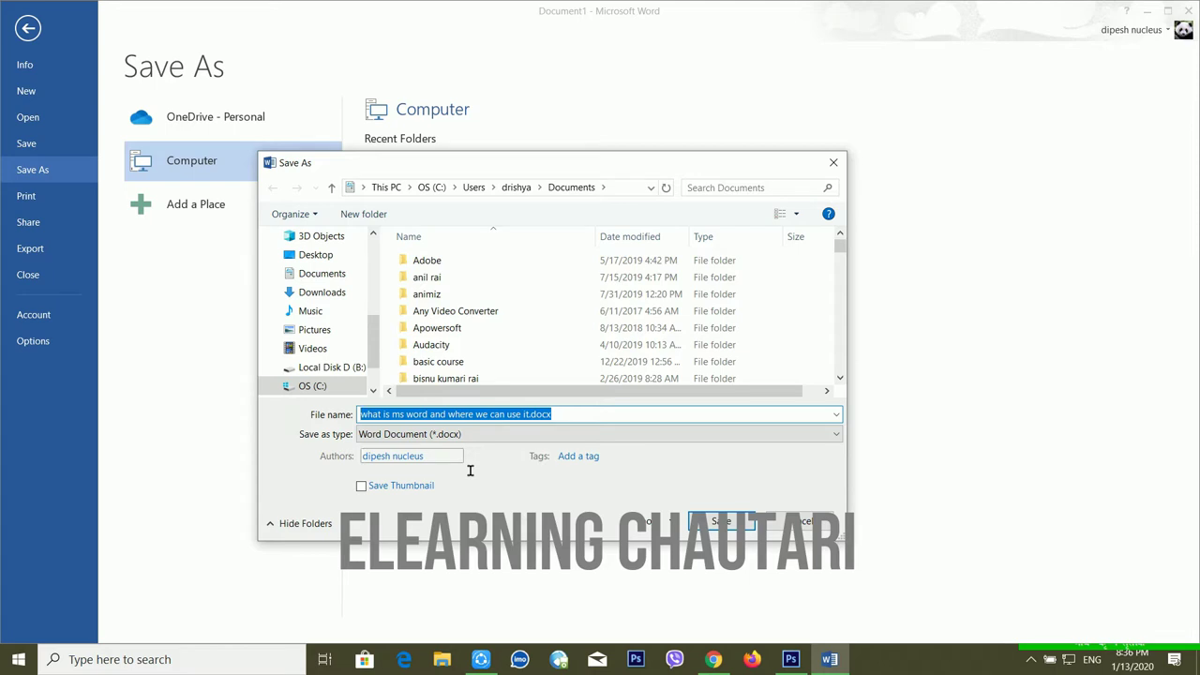
{"action": "type", "text": "ele"}
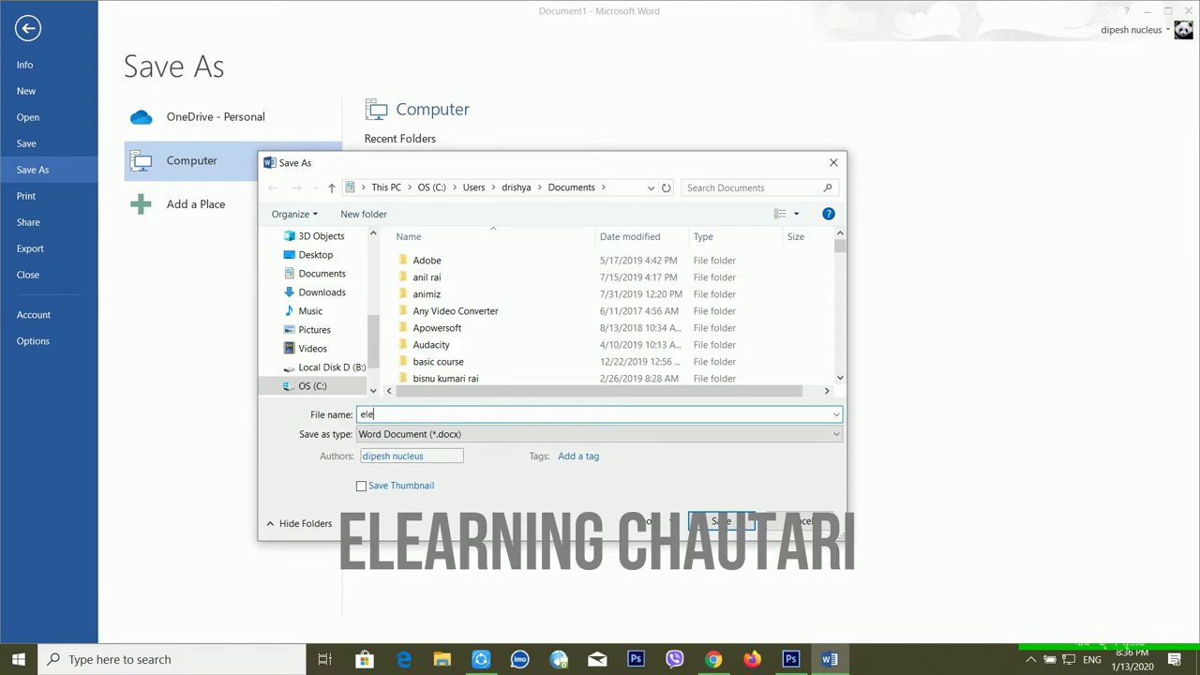
{"action": "type", "text": "arning cha"}
{"action": "type", "text": "utari"}
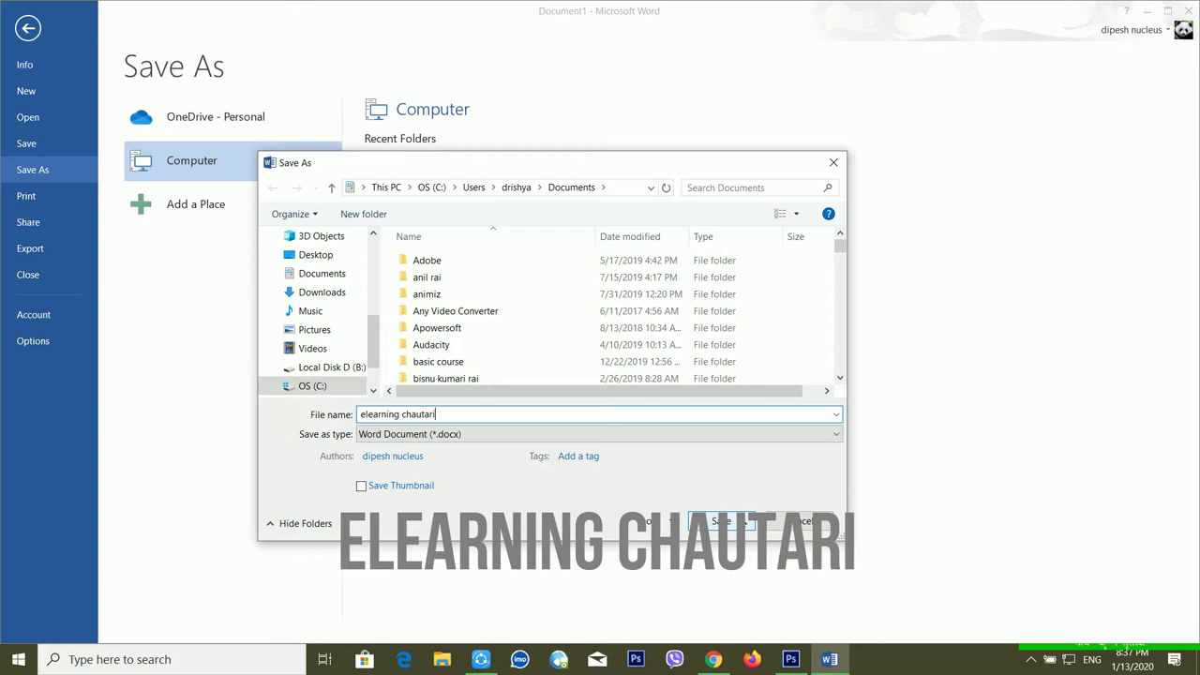
{"action": "key", "text": "Return"}
{"action": "left_click", "coordinate": [649, 522]}
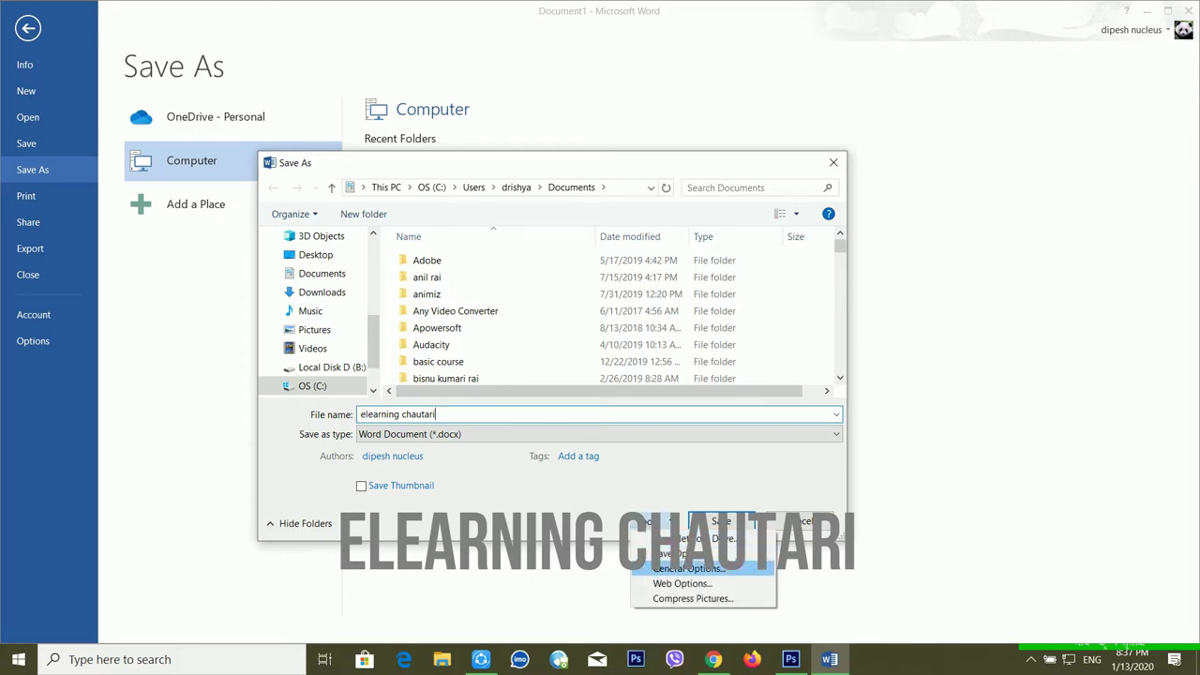
- In General Options, enter a password to open the document and confirm it
{"action": "left_click", "coordinate": [684, 568]}
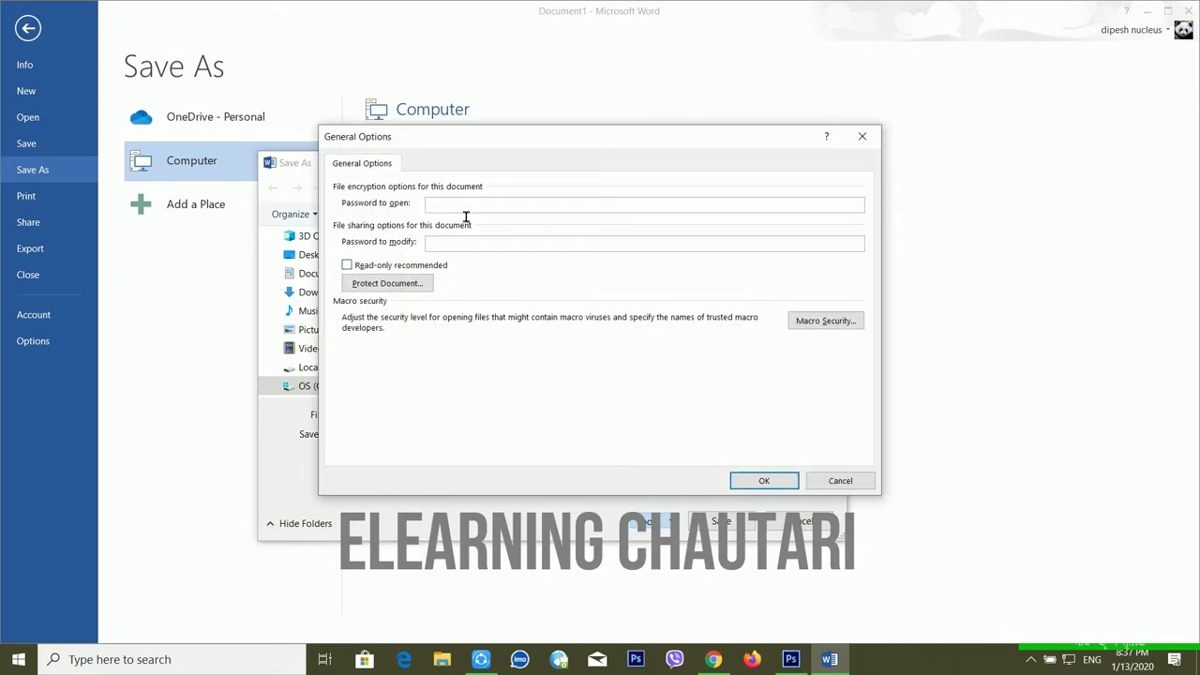
{"action": "left_click", "coordinate": [763, 480]}
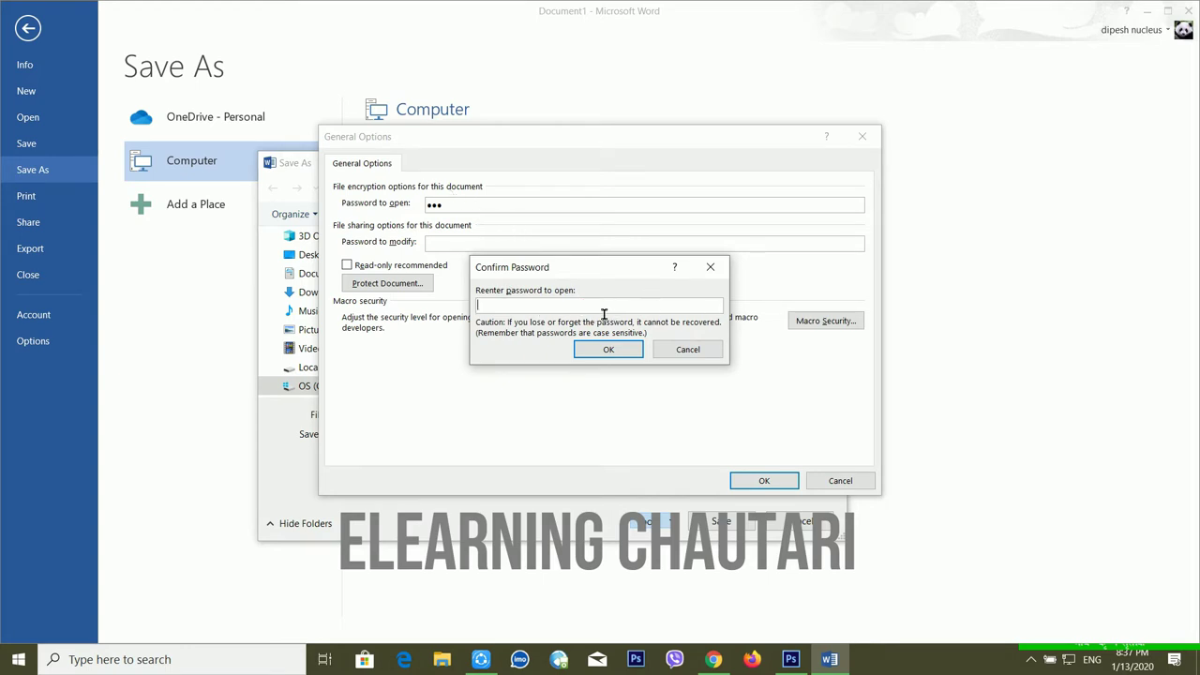
{"action": "left_click", "coordinate": [611, 350]}
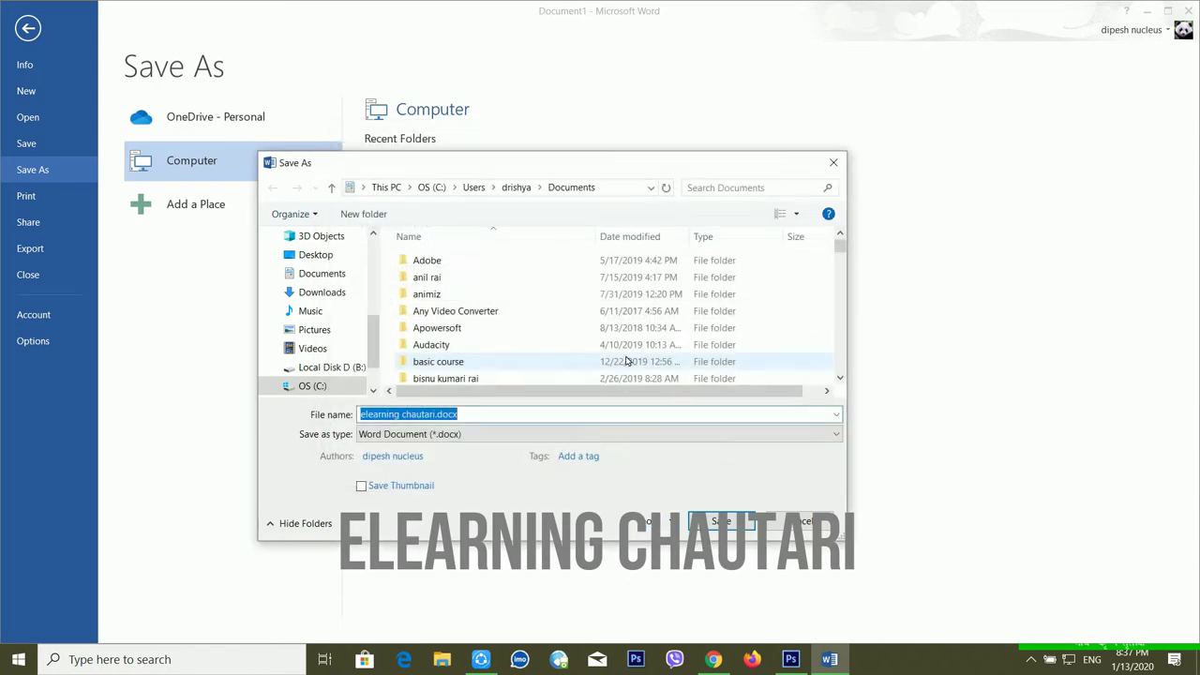
{"action": "left_click", "coordinate": [490, 414]}
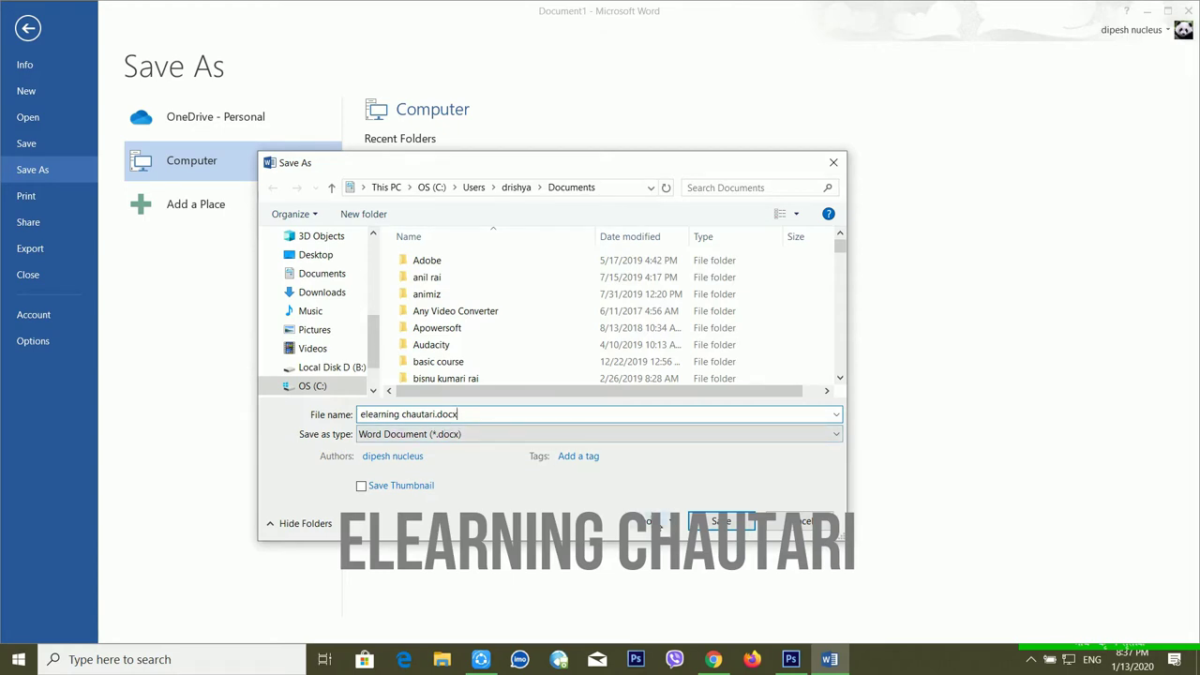
- Keep the Word Document (*.docx) type and save as elearning chautari.docx in Documents
{"action": "left_click", "coordinate": [668, 523]}
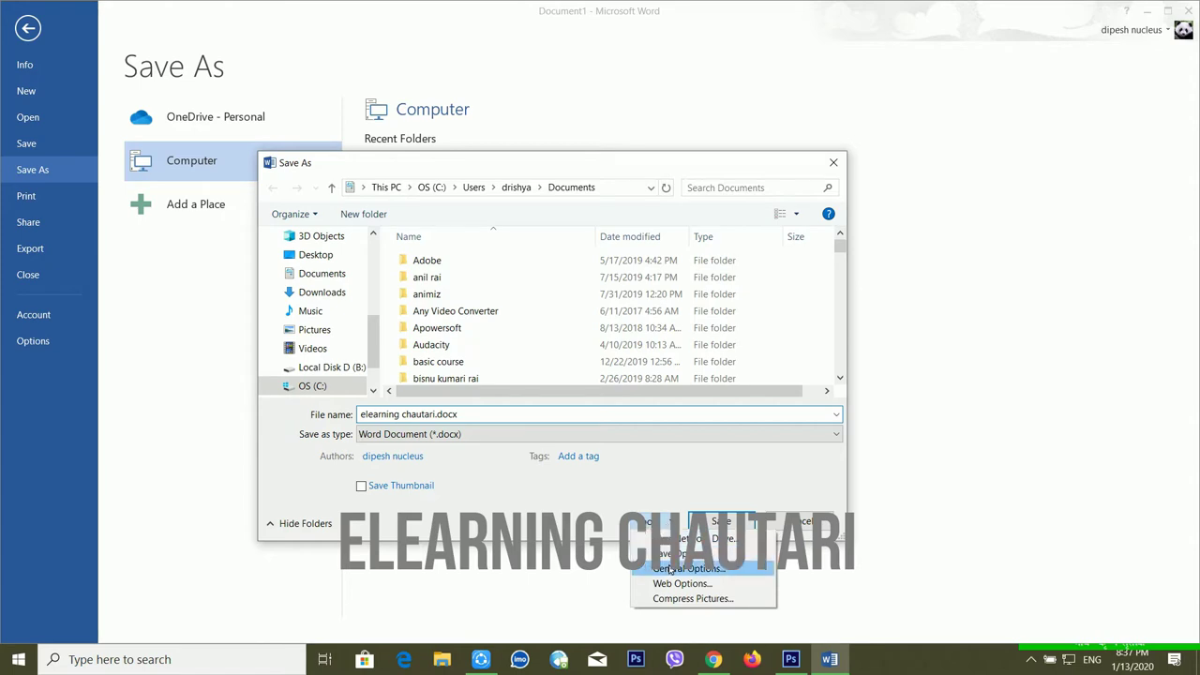
{"action": "left_click", "coordinate": [541, 485]}
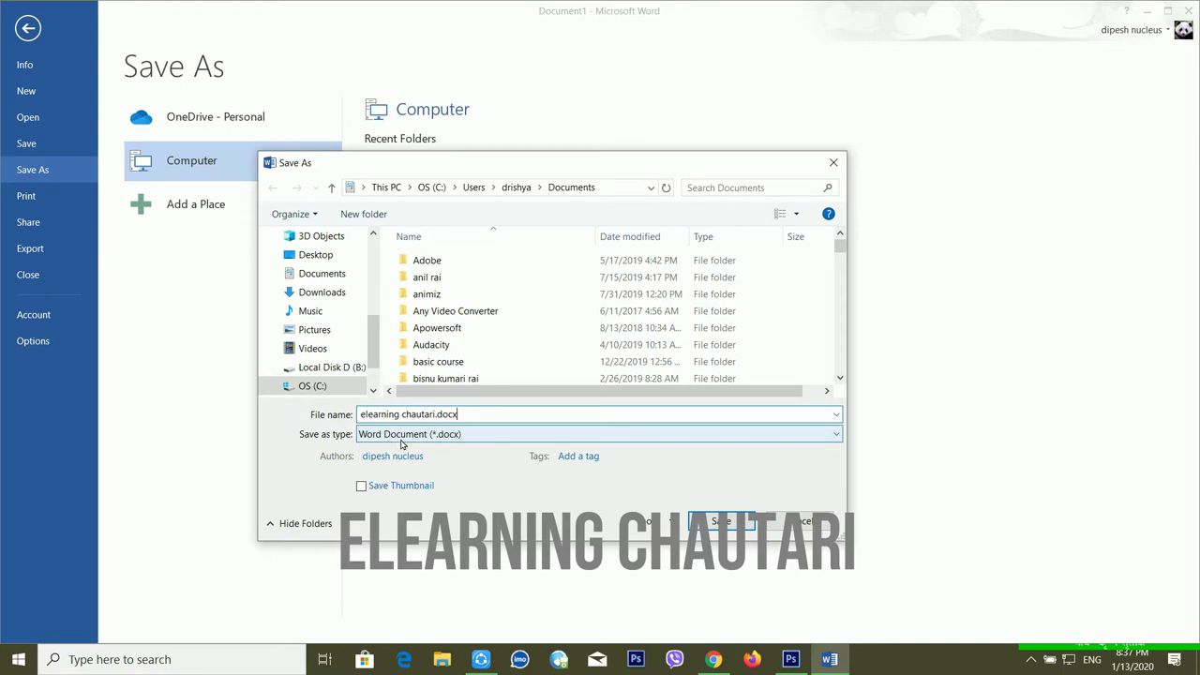
{"action": "left_click", "coordinate": [401, 436]}
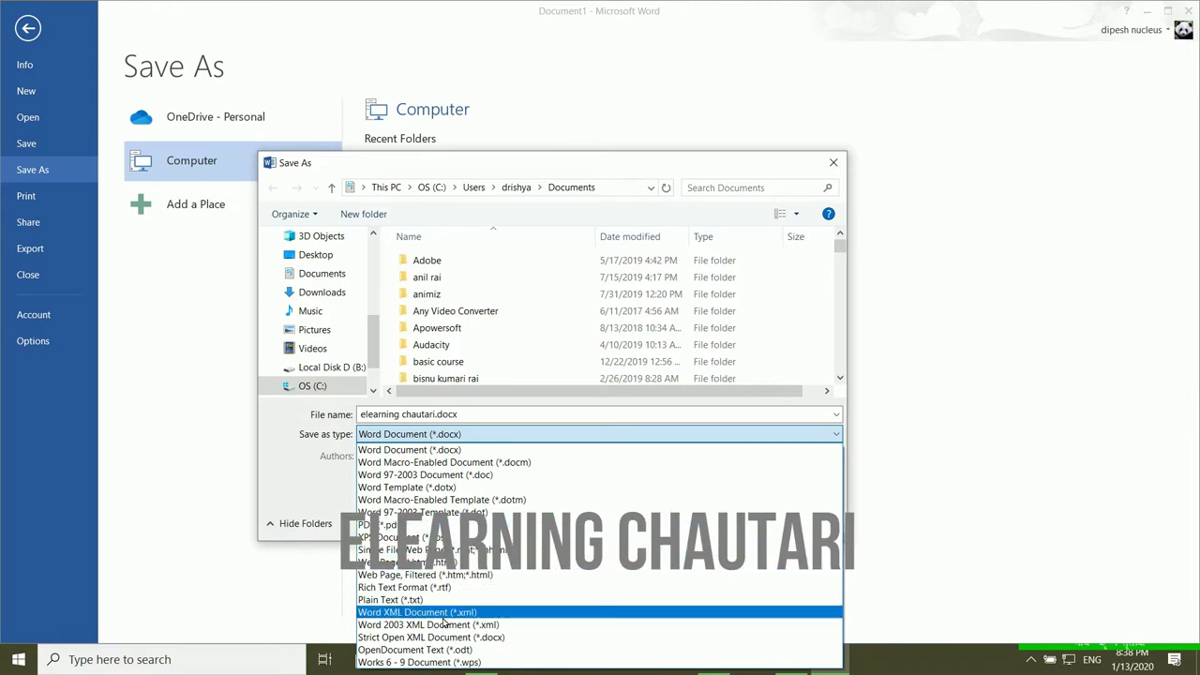
{"action": "left_click", "coordinate": [310, 494]}
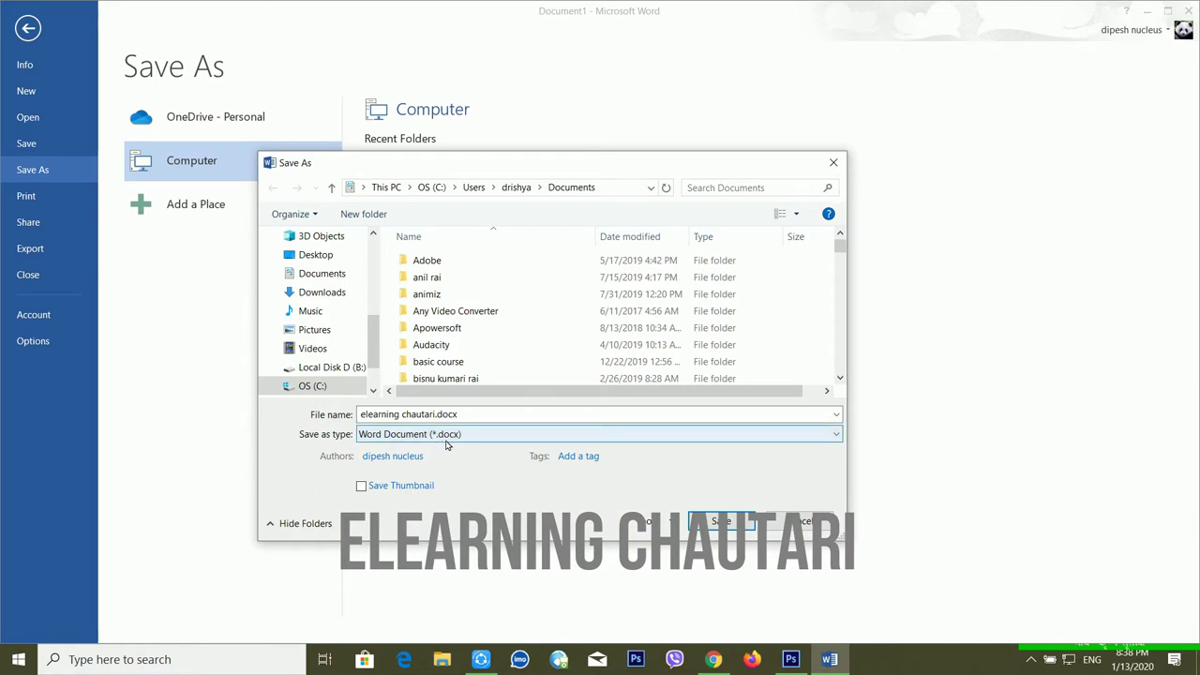
{"action": "left_click", "coordinate": [722, 522]}
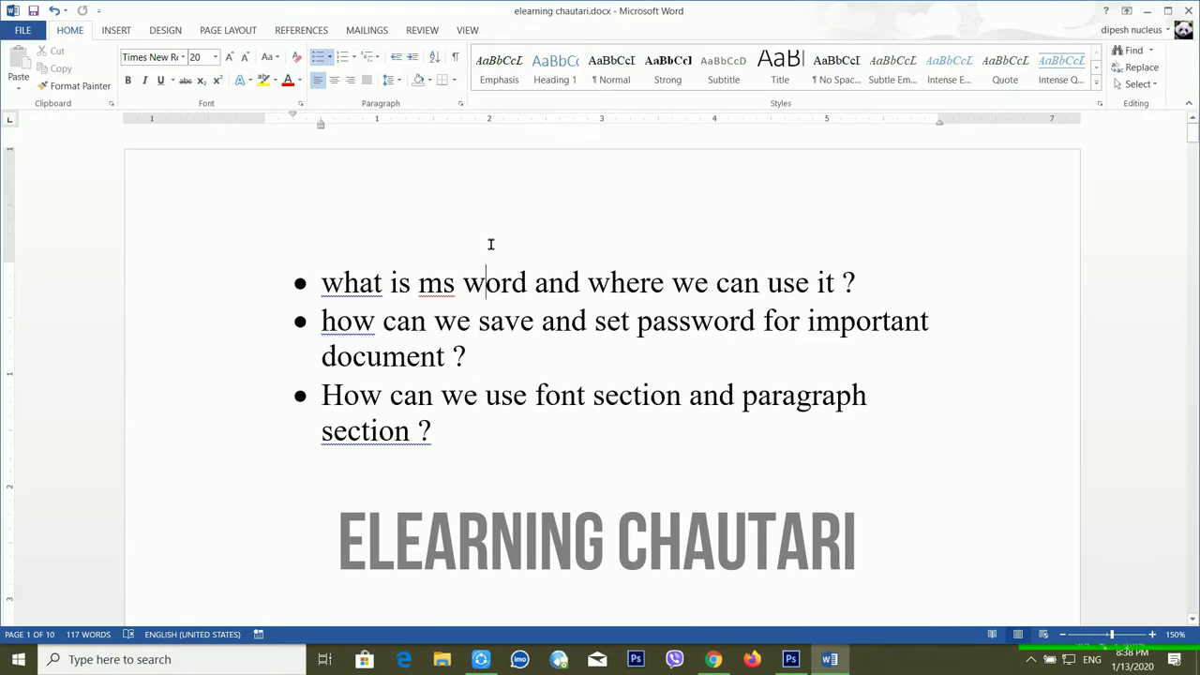
- Close the elearning chautari.docx document
{"action": "left_click", "coordinate": [506, 357]}
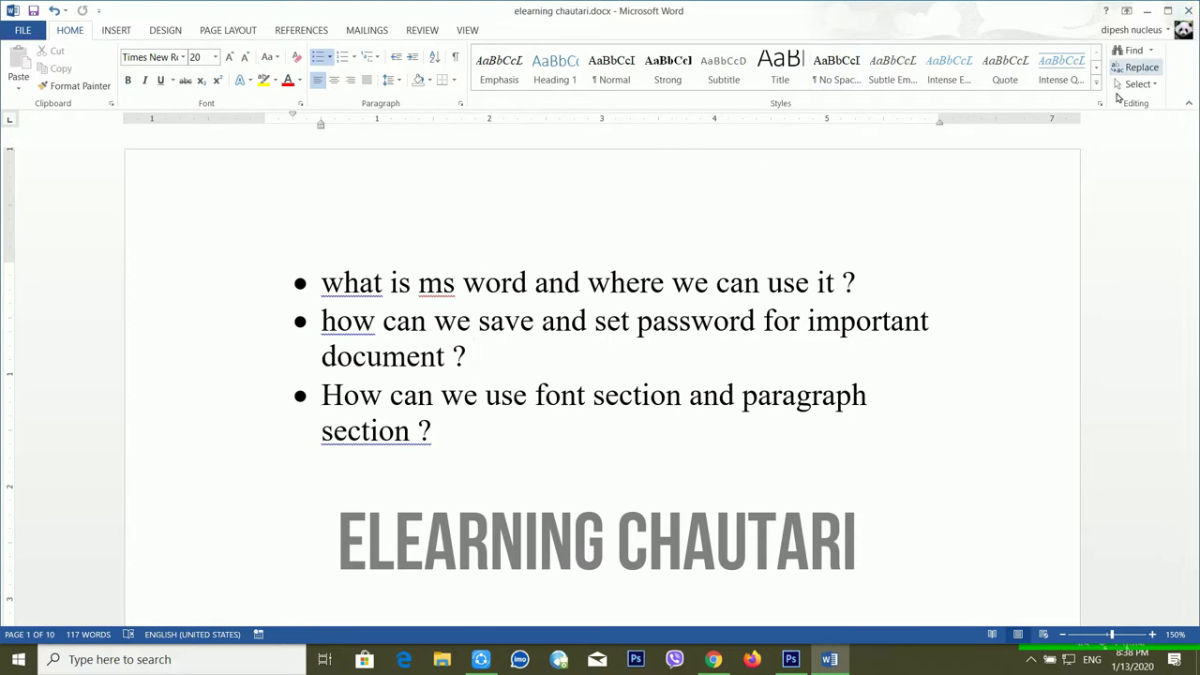
{"action": "left_click", "coordinate": [455, 283]}
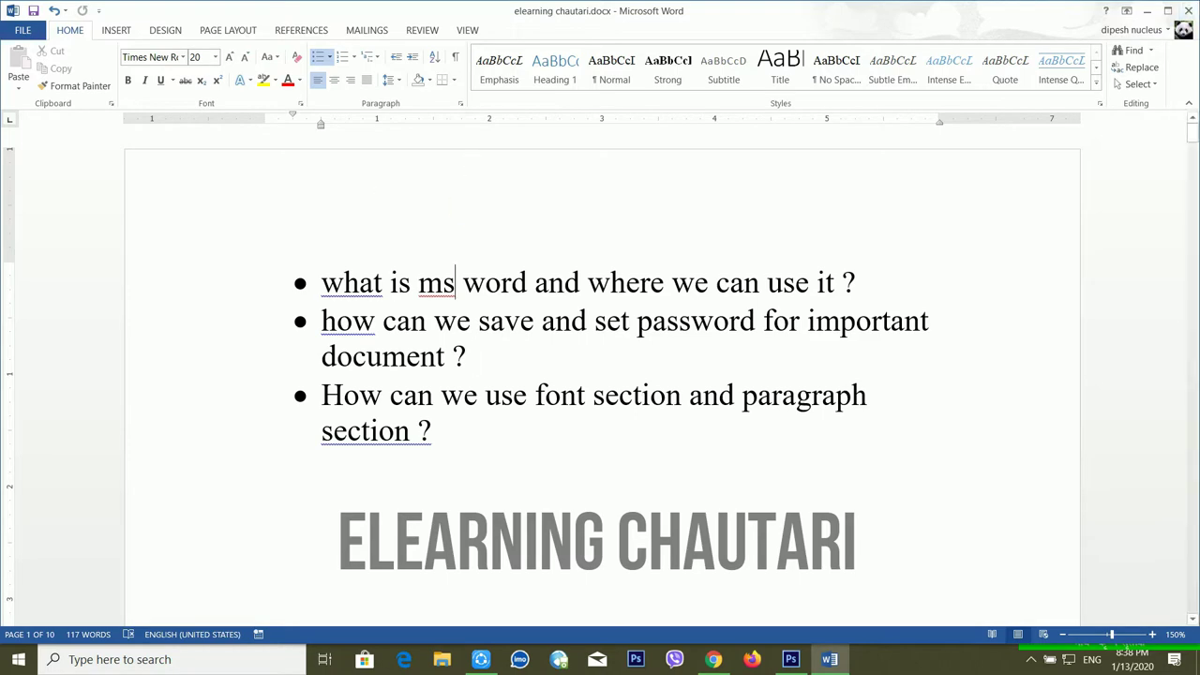
{"action": "left_click", "coordinate": [28, 30]}
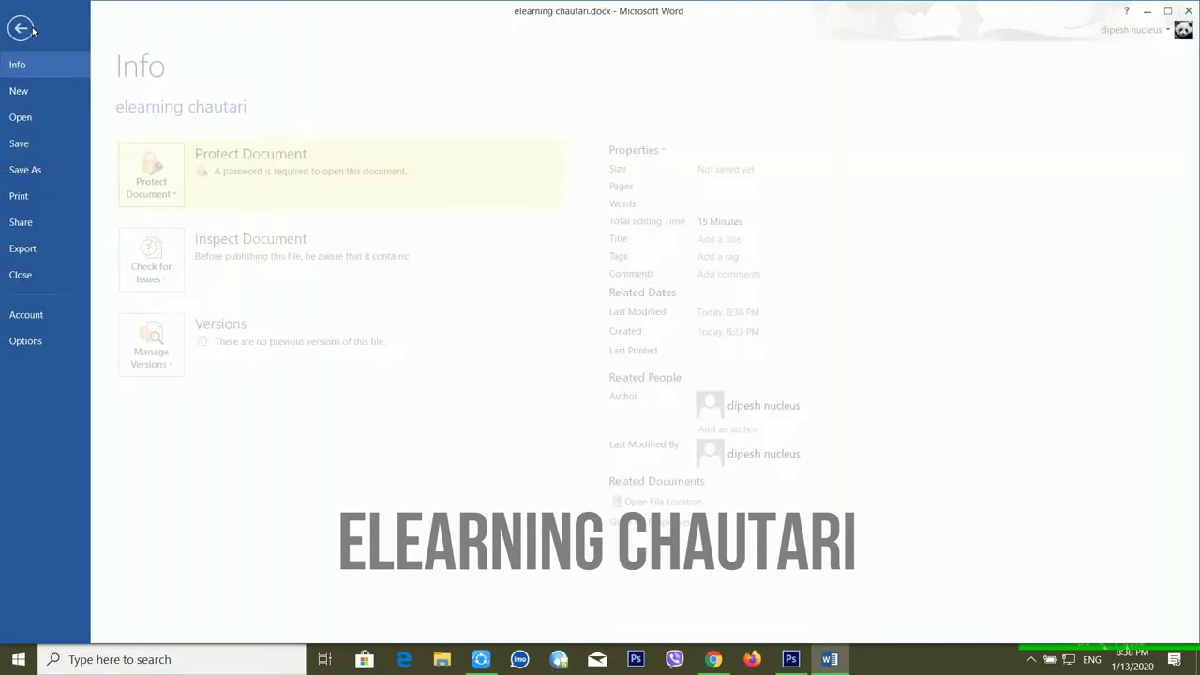
{"action": "left_click", "coordinate": [39, 283]}
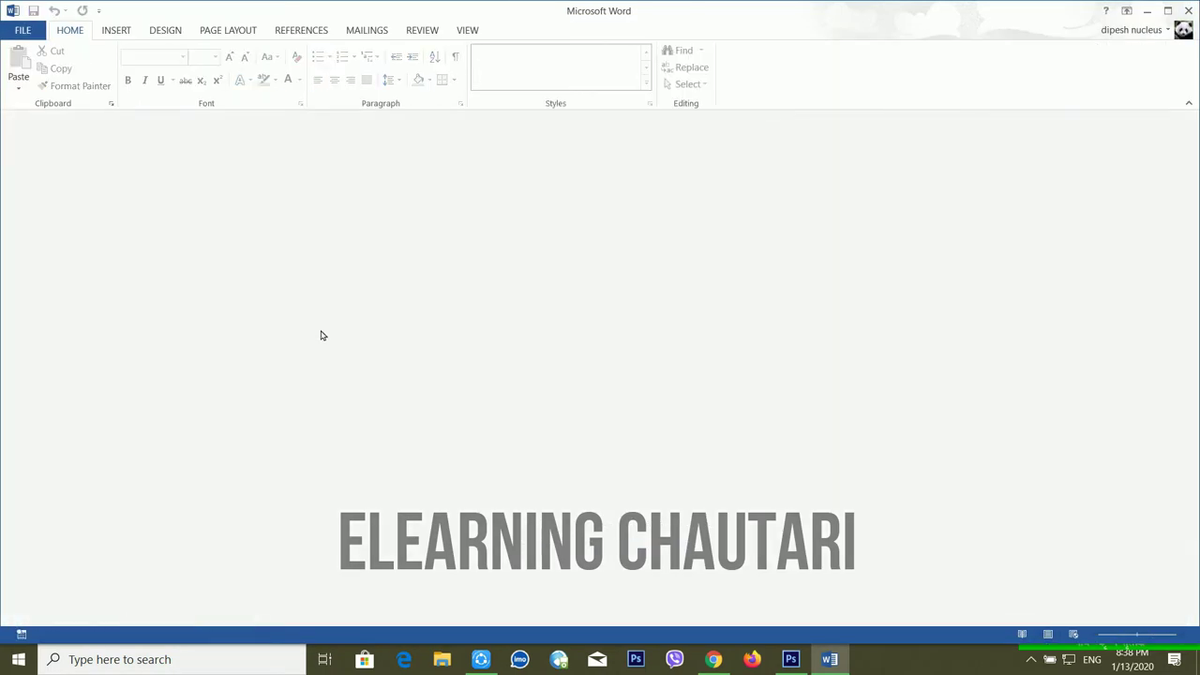
- Reopen elearning chautari.docx from Recent Documents and unlock it with its password
{"action": "left_click", "coordinate": [28, 32]}
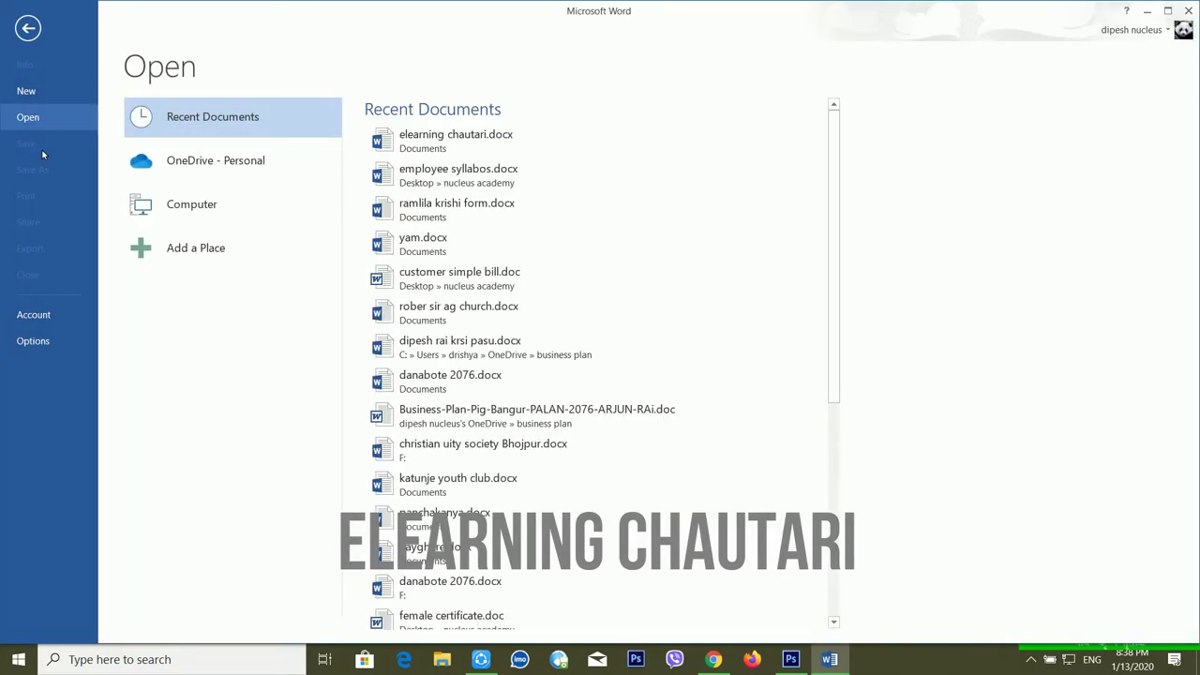
{"action": "mouse_move", "coordinate": [456, 140]}
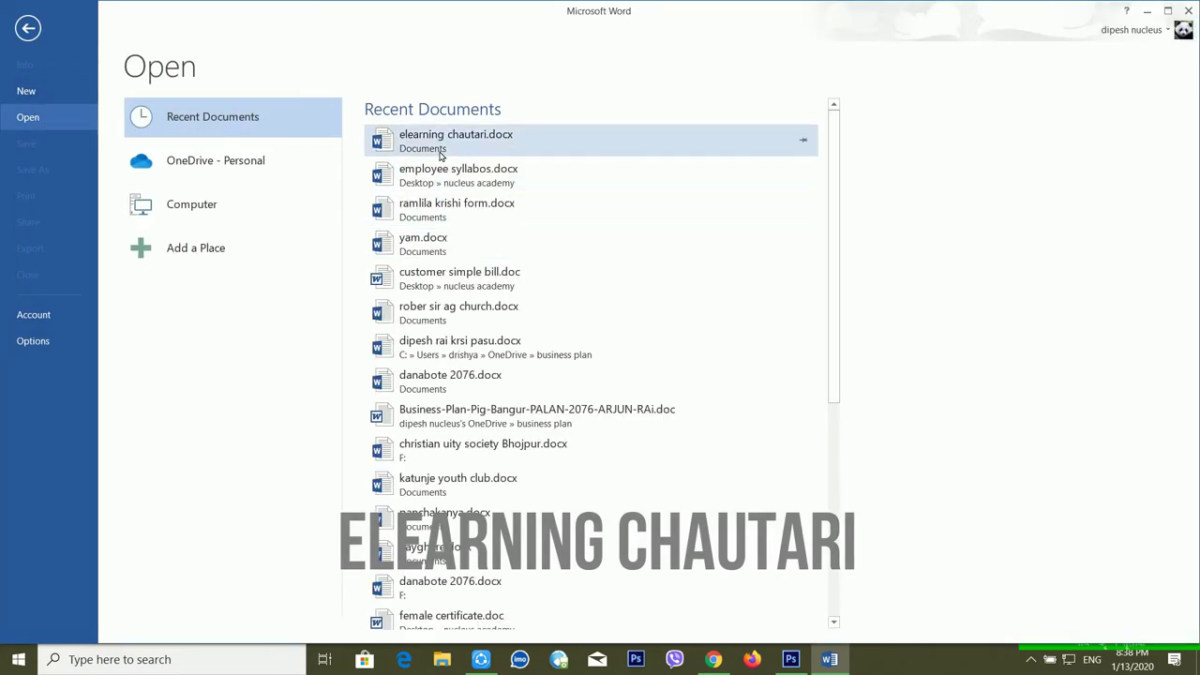
{"action": "left_click", "coordinate": [441, 154]}
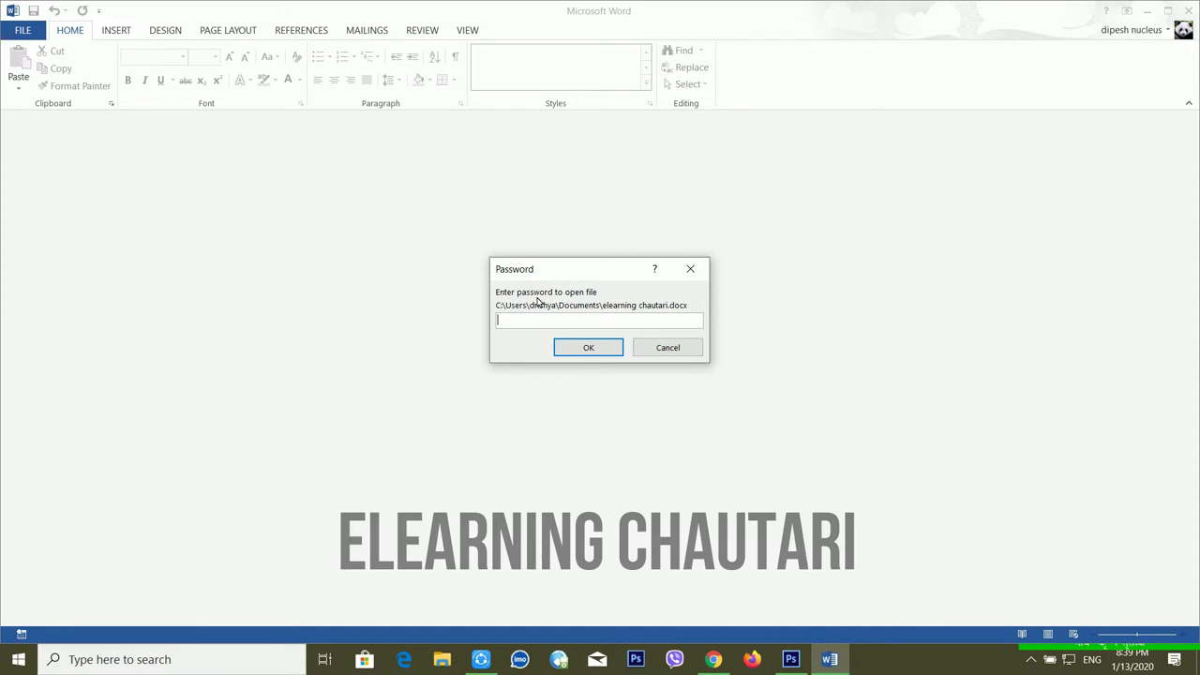
{"action": "key", "text": "Return"}
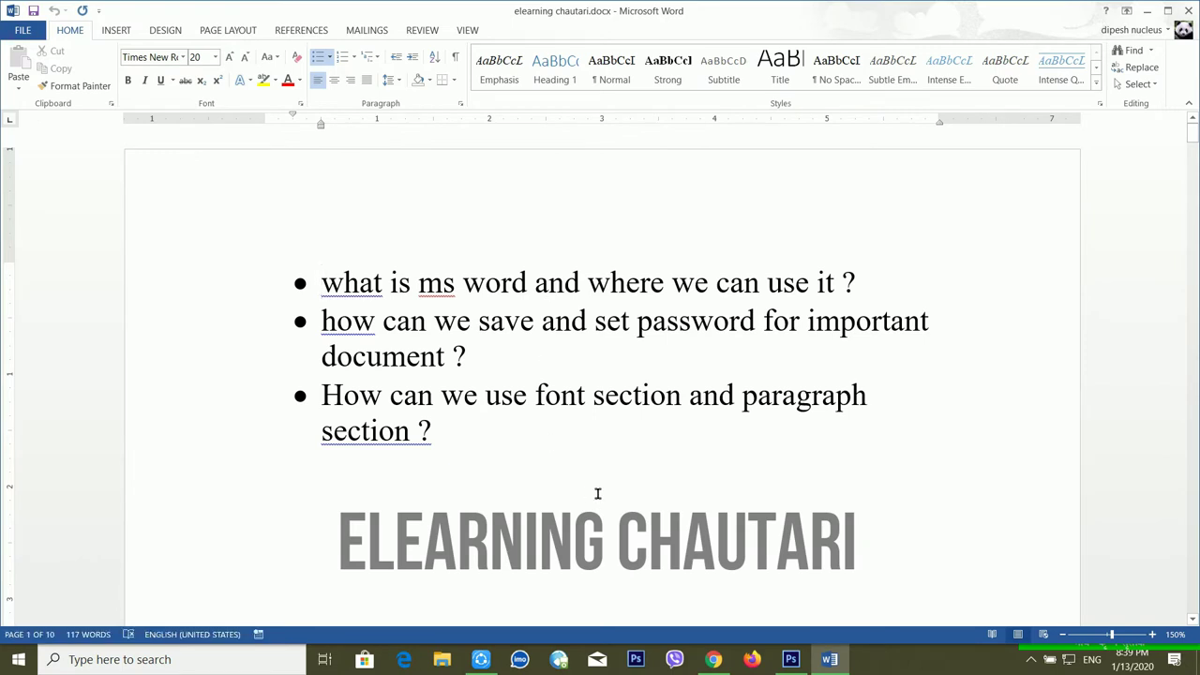
- Check phrases in the questions and move to the empty line below 'section ?'
{"action": "mouse_move", "coordinate": [589, 371]}
{"action": "left_mouse_down"}
{"action": "mouse_move", "coordinate": [417, 347]}
{"action": "mouse_move", "coordinate": [345, 319]}
{"action": "left_mouse_up"}
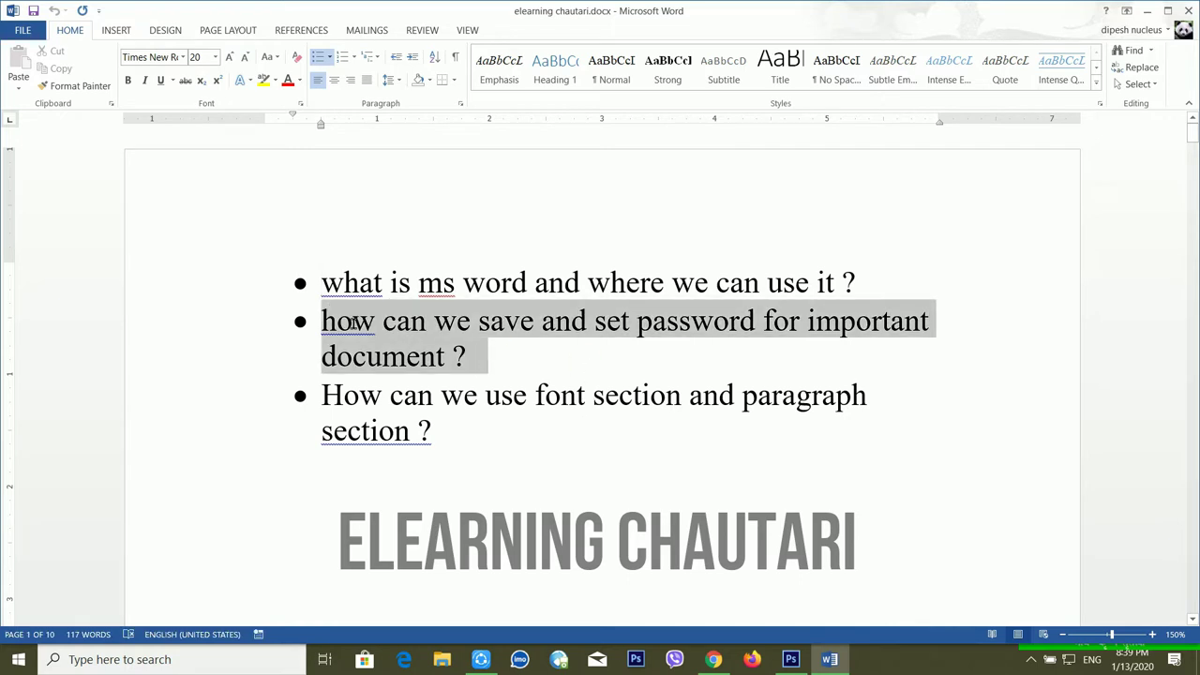
{"action": "left_click", "coordinate": [572, 366]}
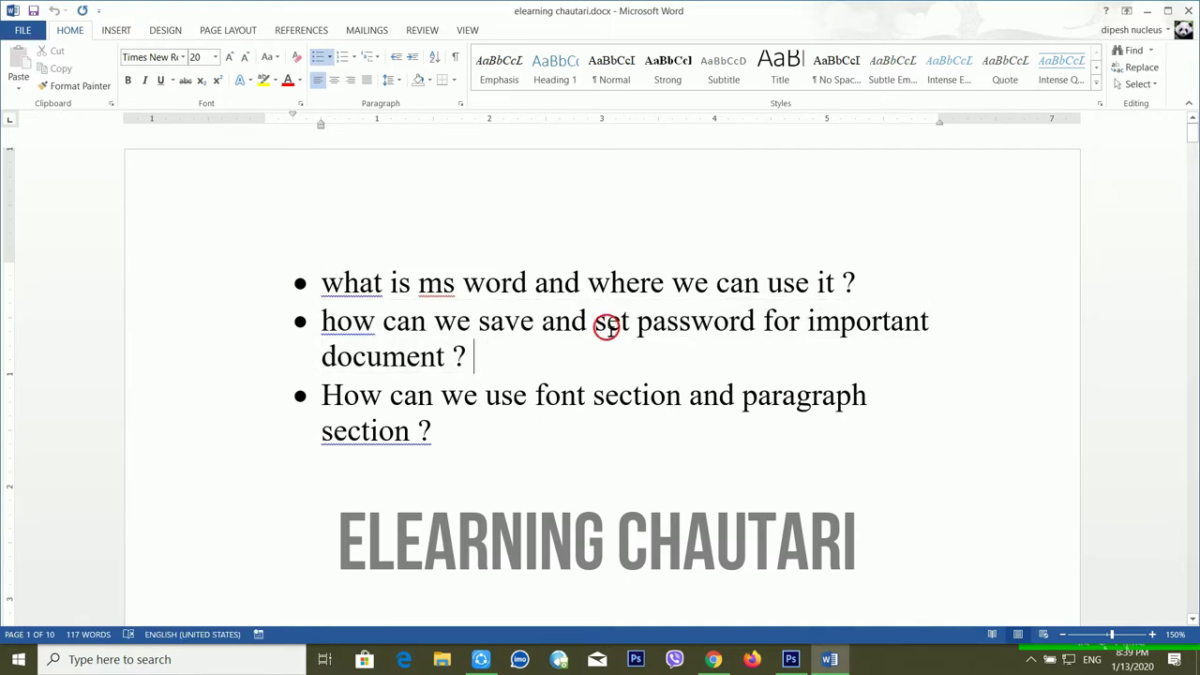
{"action": "left_click_drag", "start_coordinate": [606, 325], "coordinate": [750, 328]}
{"action": "left_click", "coordinate": [697, 366]}
{"action": "mouse_move", "coordinate": [532, 398]}
{"action": "left_mouse_down"}
{"action": "mouse_move", "coordinate": [687, 398]}
{"action": "mouse_move", "coordinate": [849, 450]}
{"action": "left_mouse_up"}
{"action": "left_click", "coordinate": [740, 434]}
{"action": "double_click", "coordinate": [600, 469]}
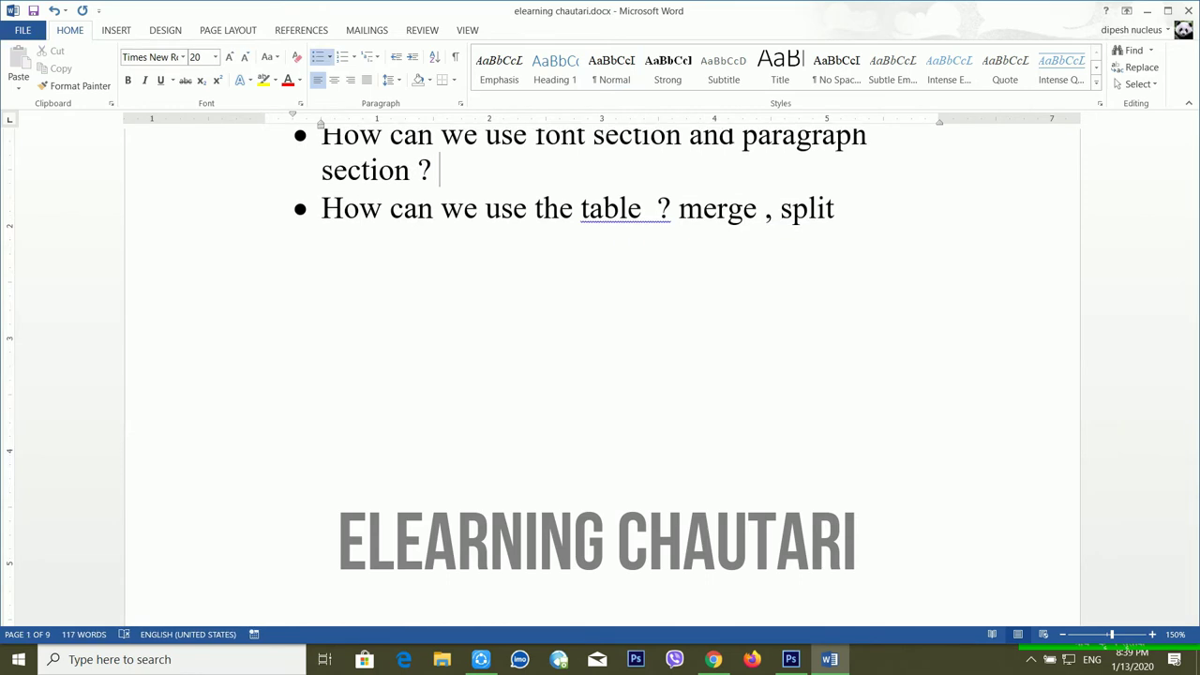
- Push the table question down and remove the stray 'dfd' text after 'section ?'
{"action": "scroll", "coordinate": [627, 481], "scroll_direction": "up", "scroll_amount": 3}
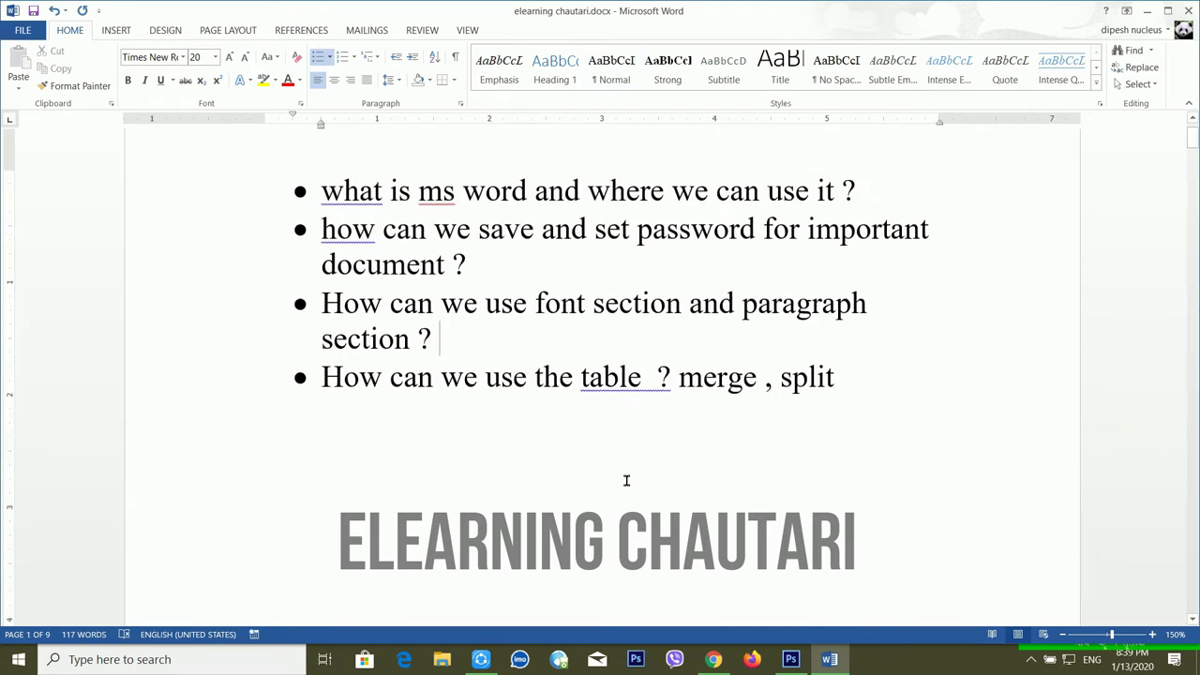
{"action": "key", "text": "Return"}
{"action": "key", "text": "Return"}
{"action": "key", "text": "Return"}
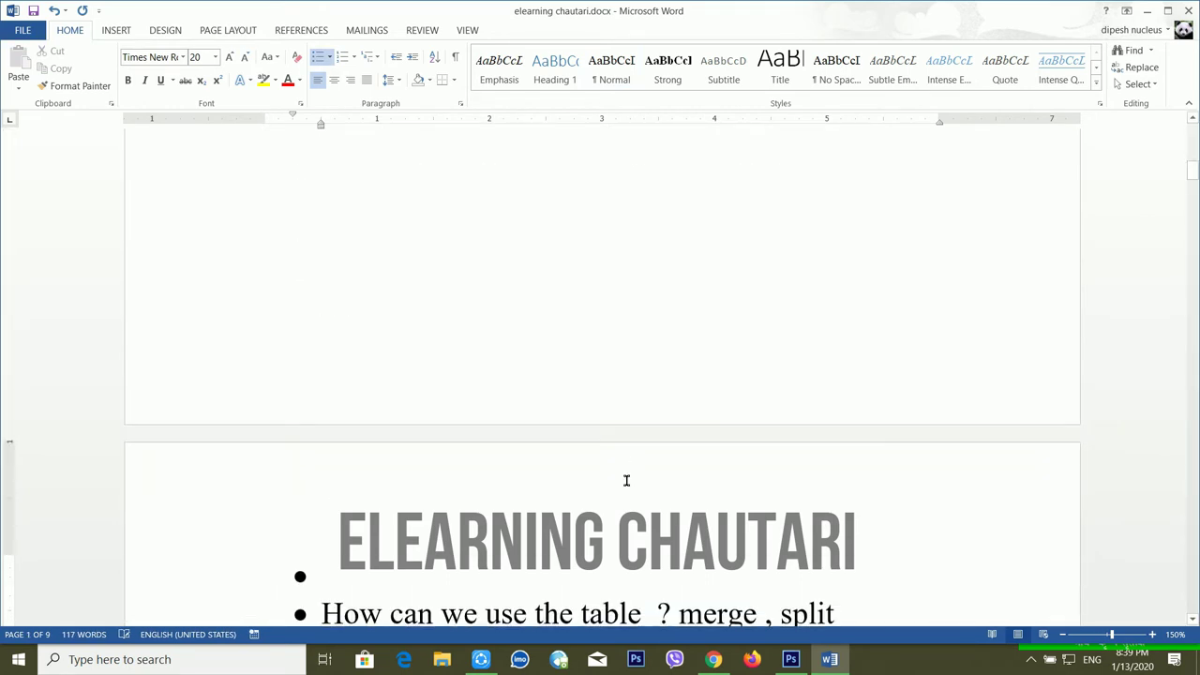
{"action": "scroll", "coordinate": [629, 410], "scroll_direction": "up", "scroll_amount": 3}
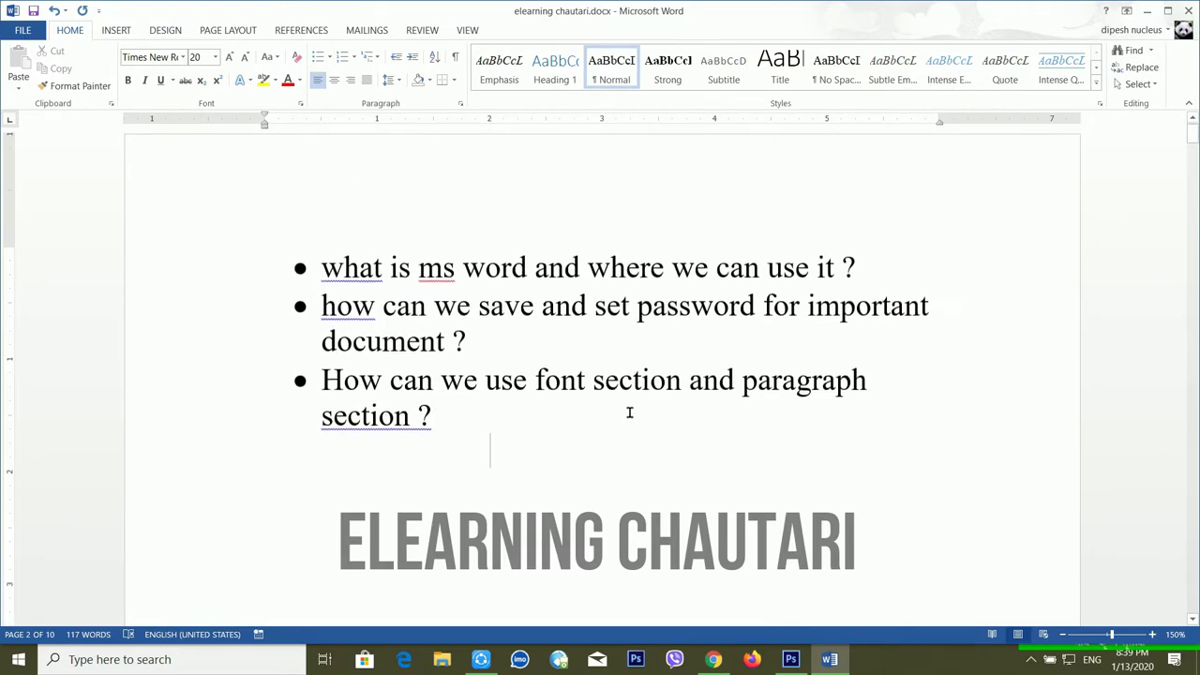
{"action": "type", "text": "dfd"}
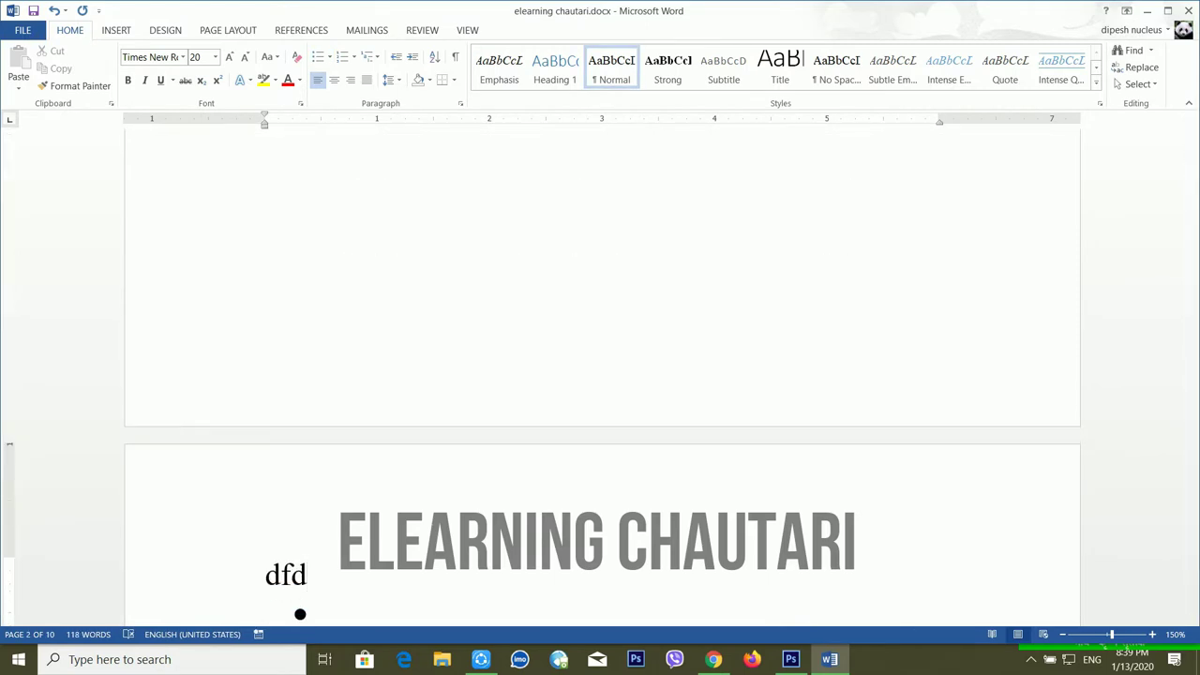
{"action": "scroll", "coordinate": [502, 402], "scroll_direction": "up", "scroll_amount": 3}
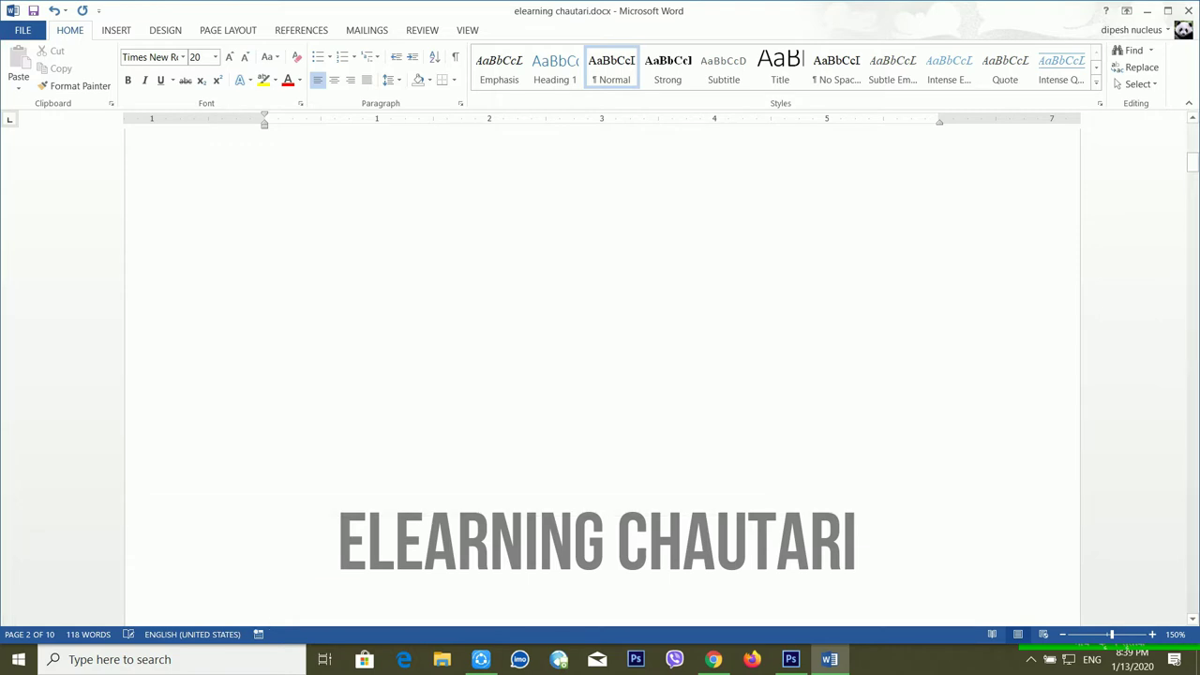
{"action": "scroll", "coordinate": [521, 261], "scroll_direction": "up", "scroll_amount": 3}
{"action": "left_click", "coordinate": [494, 222]}
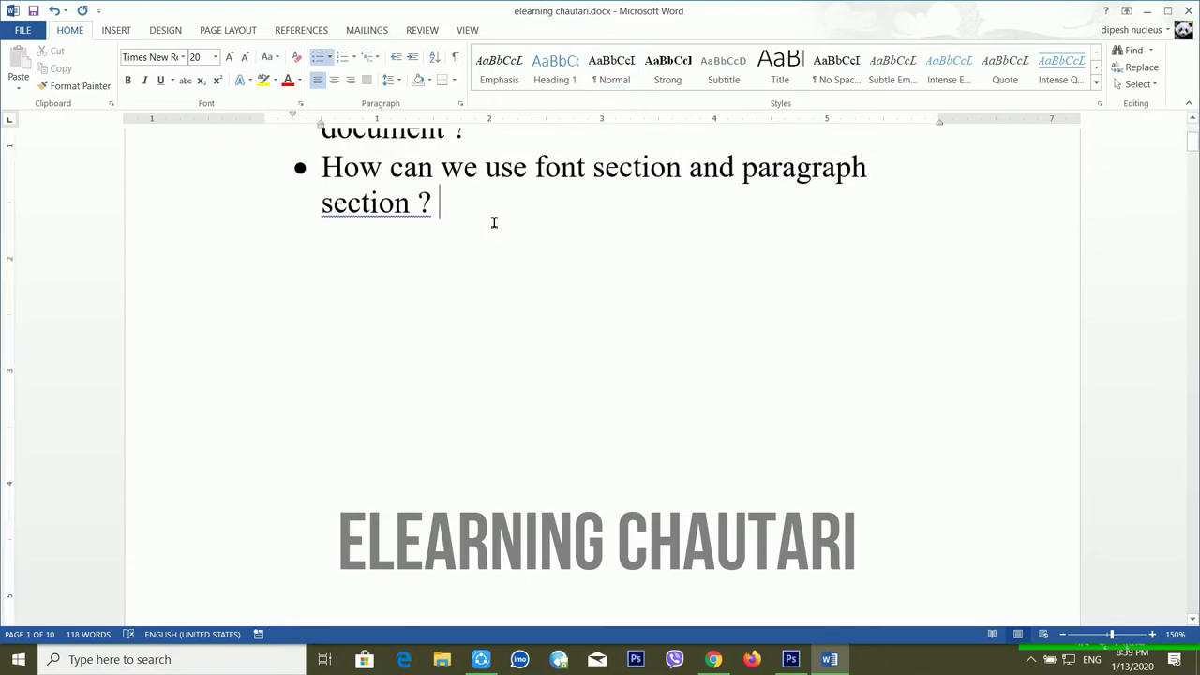
{"action": "type", "text": "dfd"}
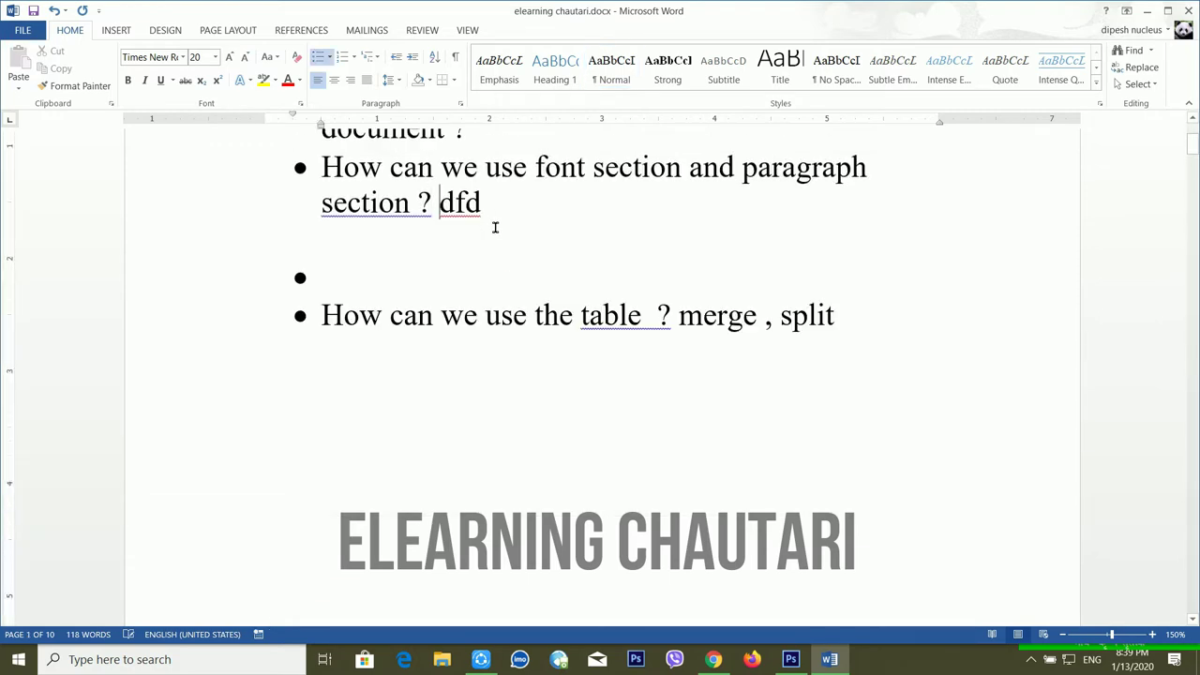
{"action": "key", "text": "Delete"}
{"action": "key", "text": "Delete"}
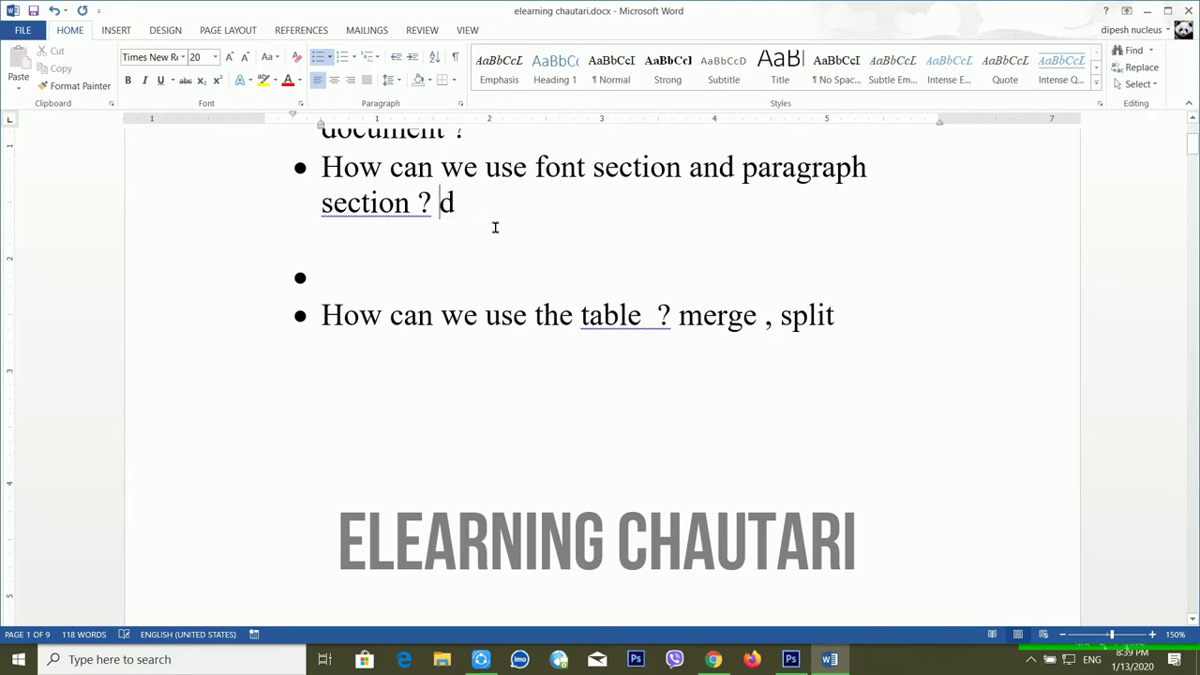
{"action": "key", "text": "Delete"}
- Try =rand(4,5), delete it and empty bullets, then add a page break before the table question
{"action": "type", "text": "=rand"}
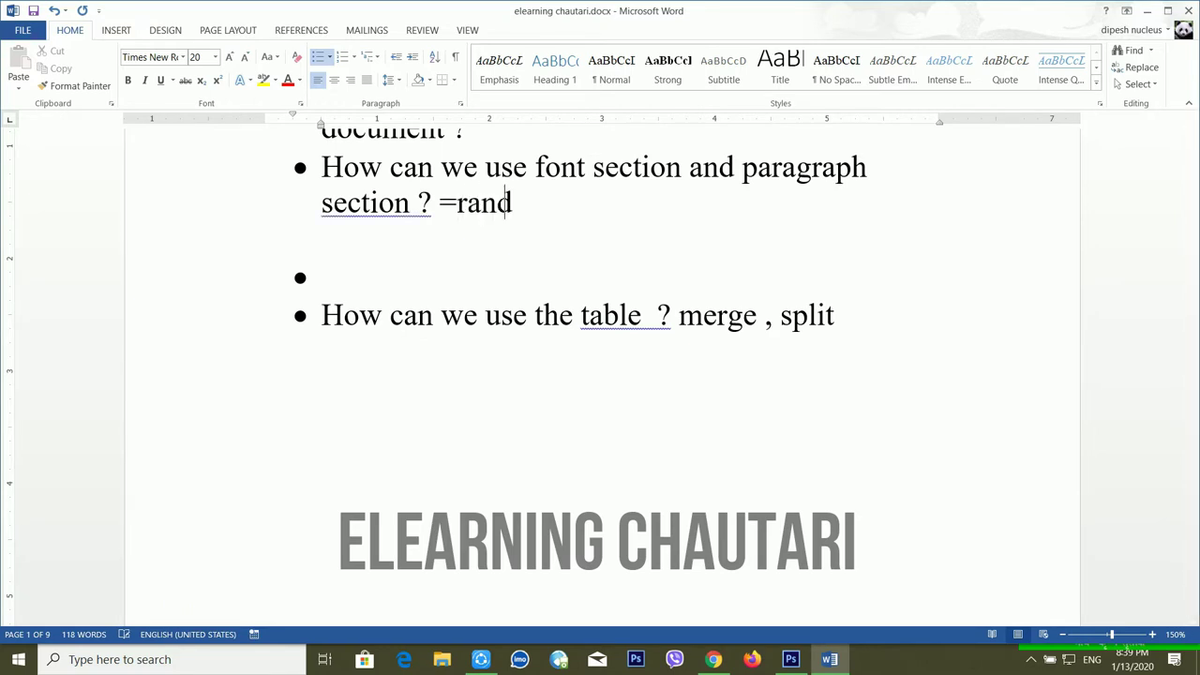
{"action": "type", "text": "(4,5"}
{"action": "type", "text": ")"}
{"action": "key", "text": "Return"}
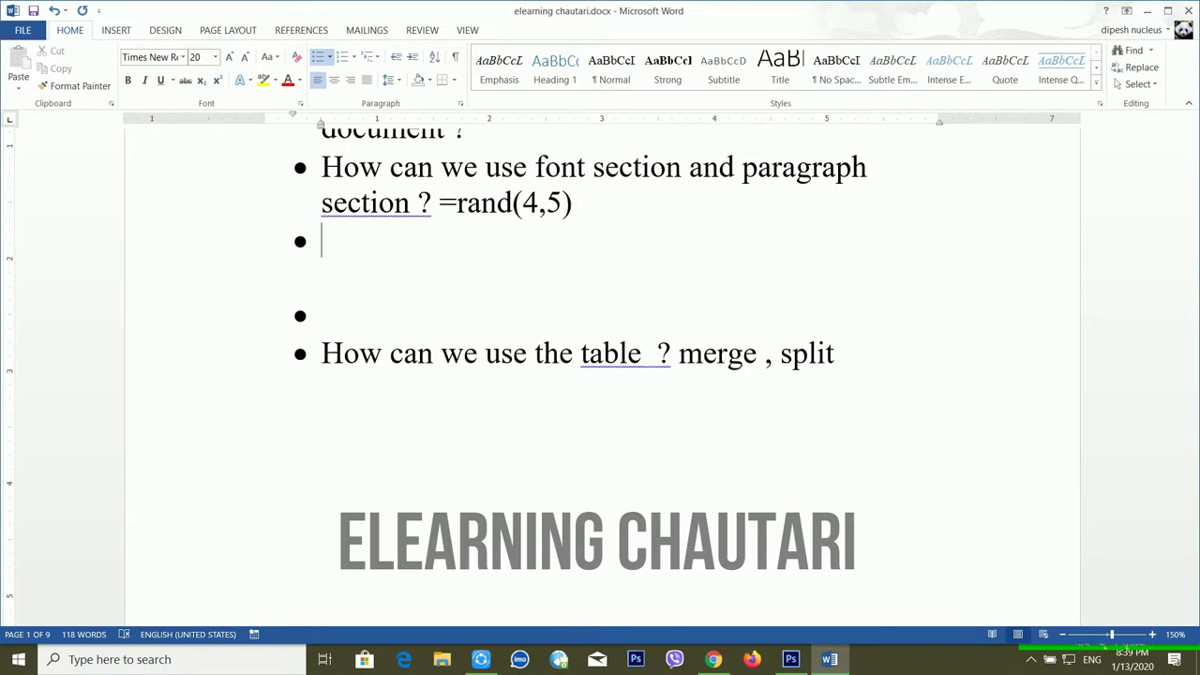
{"action": "left_click", "coordinate": [440, 202]}
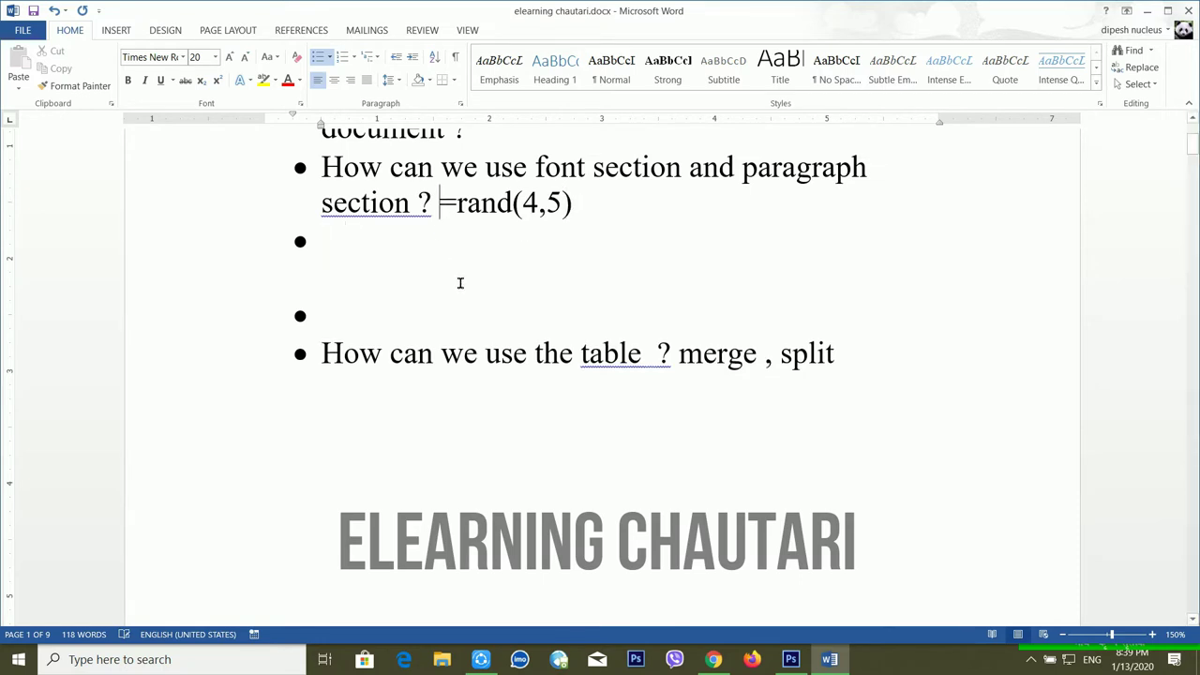
{"action": "key", "text": "Delete"}
{"action": "key", "text": "Return"}
{"action": "left_click", "coordinate": [473, 243]}
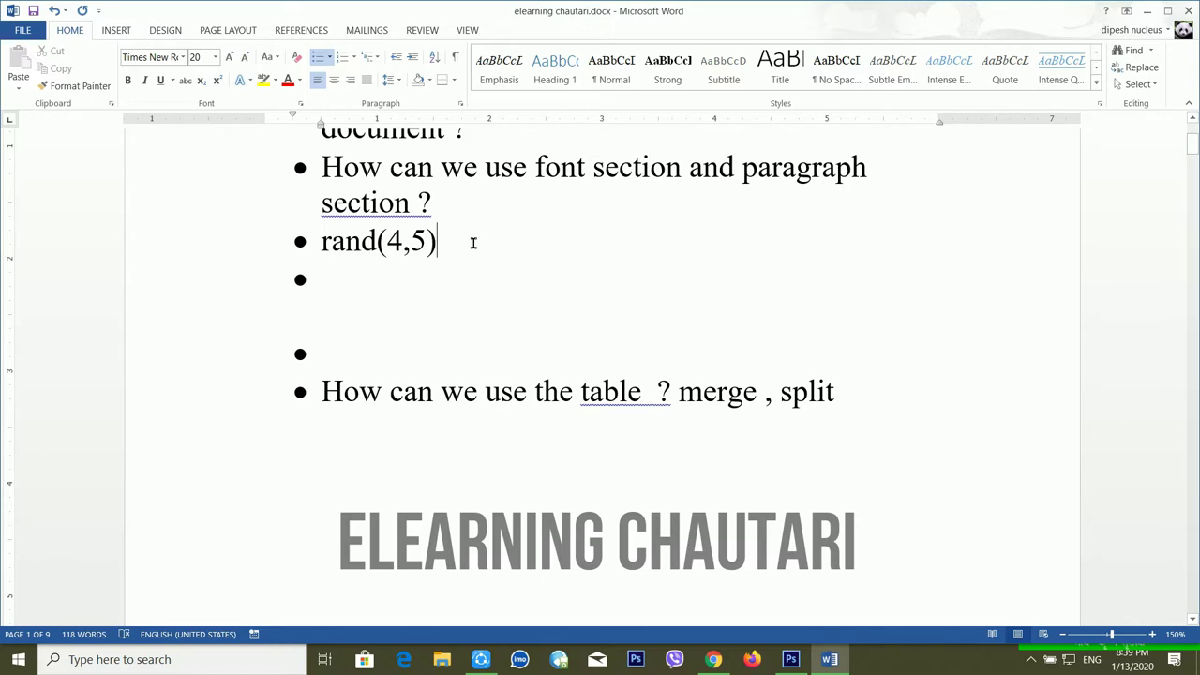
{"action": "key", "text": "Return"}
{"action": "left_click_drag", "start_coordinate": [339, 317], "coordinate": [301, 260]}
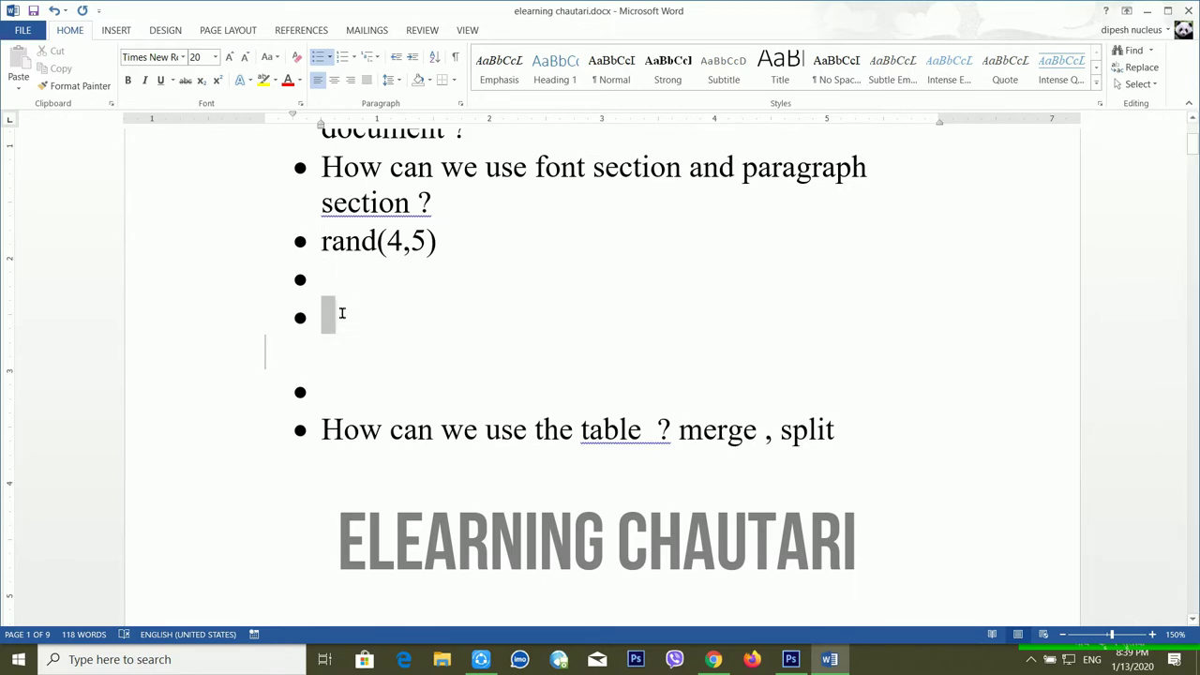
{"action": "key", "text": "Delete"}
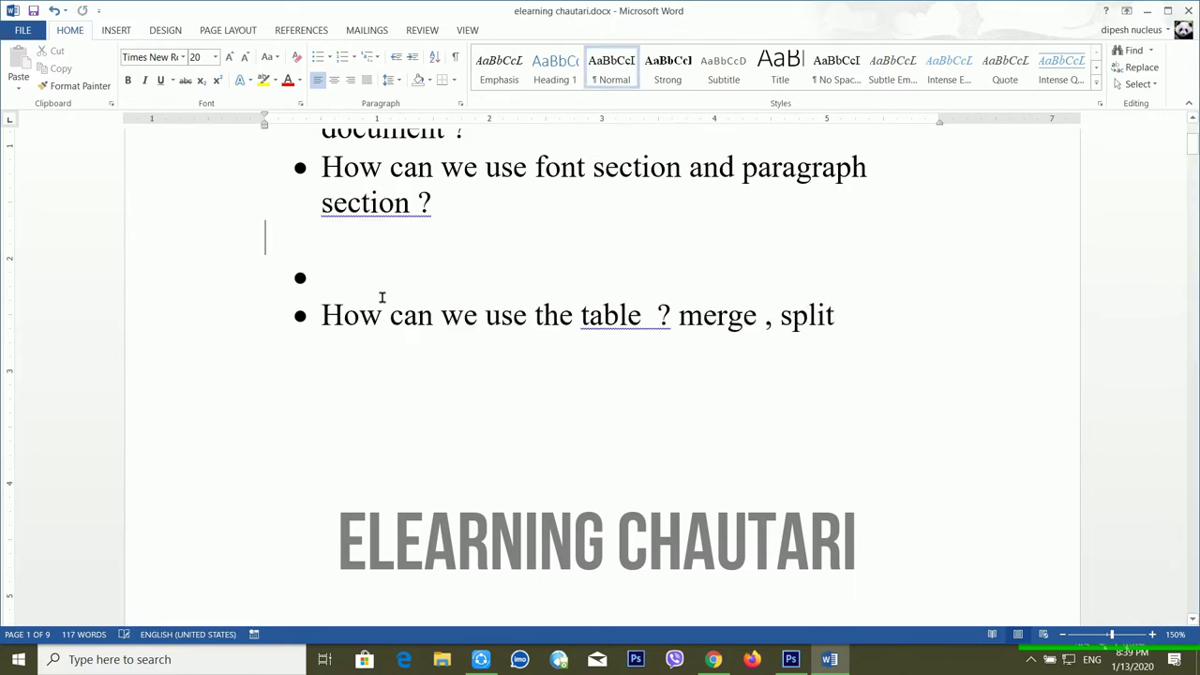
{"action": "key", "text": "ctrl+Return"}
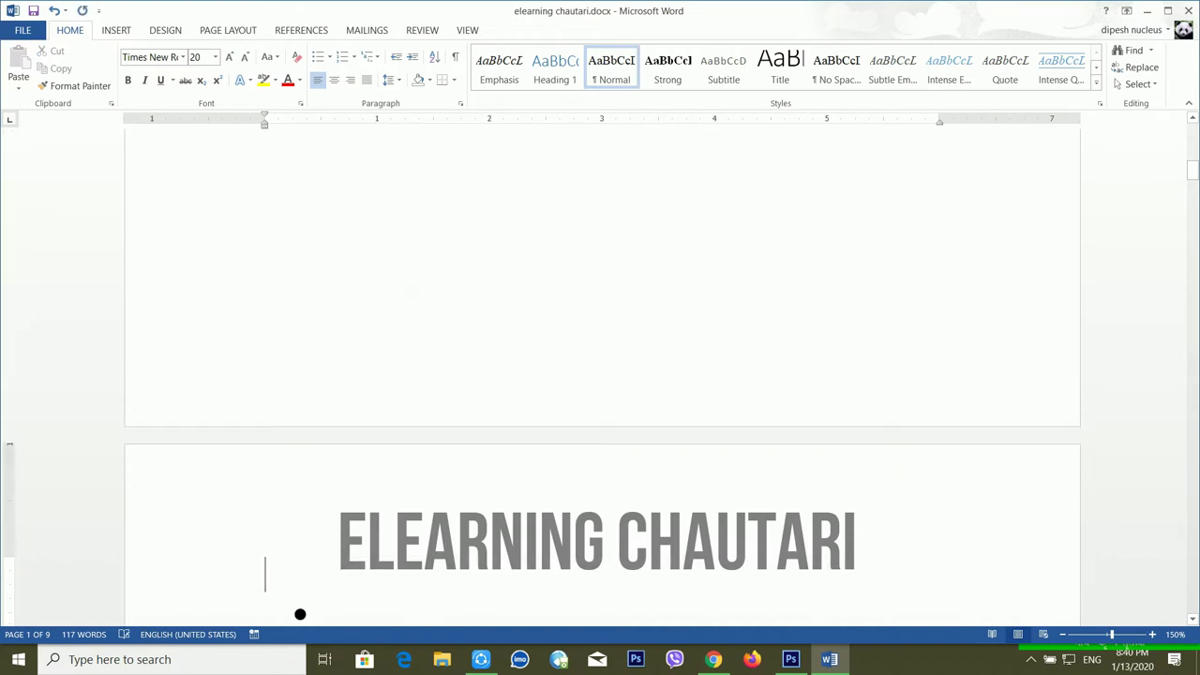
{"action": "scroll", "coordinate": [478, 328], "scroll_direction": "up", "scroll_amount": 5}
{"action": "scroll", "coordinate": [478, 328], "scroll_direction": "up", "scroll_amount": 3}
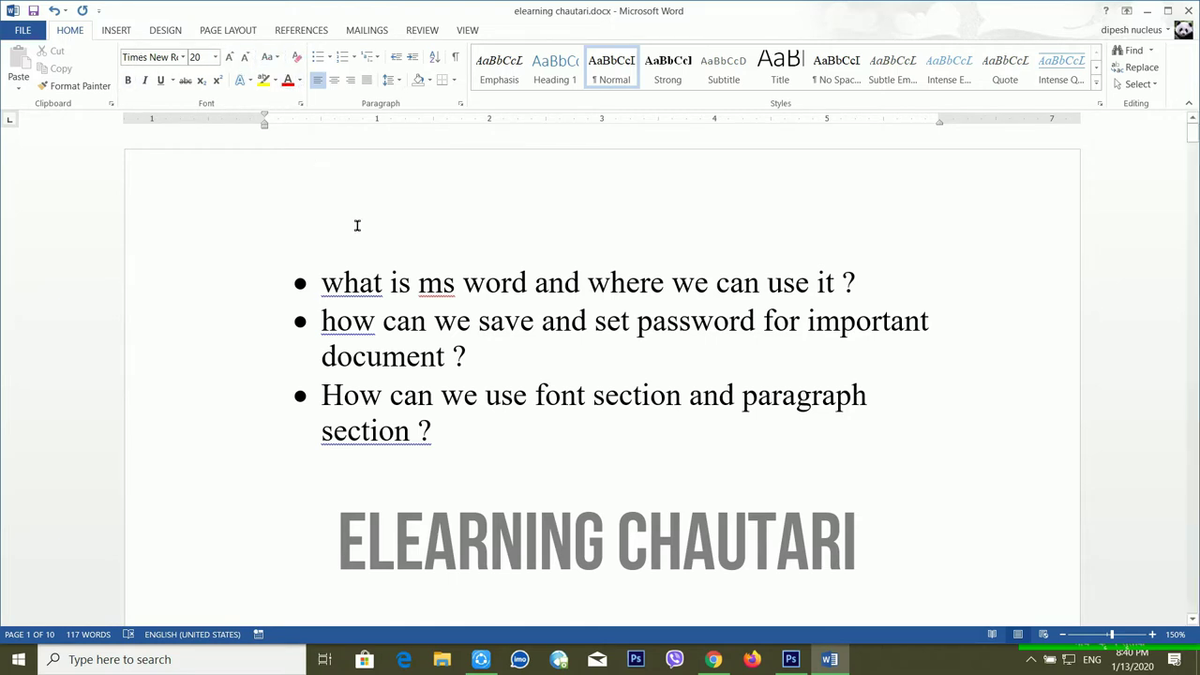
- Select the first question and keep its font as Times New Roman
{"action": "left_click", "coordinate": [468, 364]}
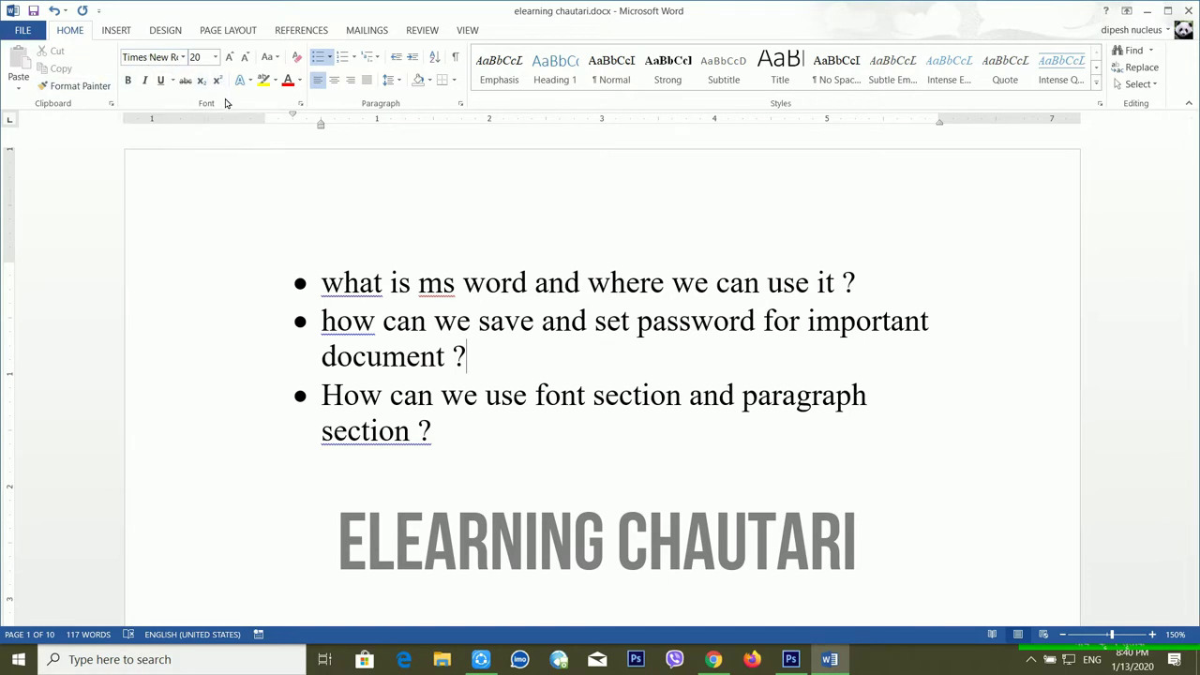
{"action": "left_click", "coordinate": [183, 58]}
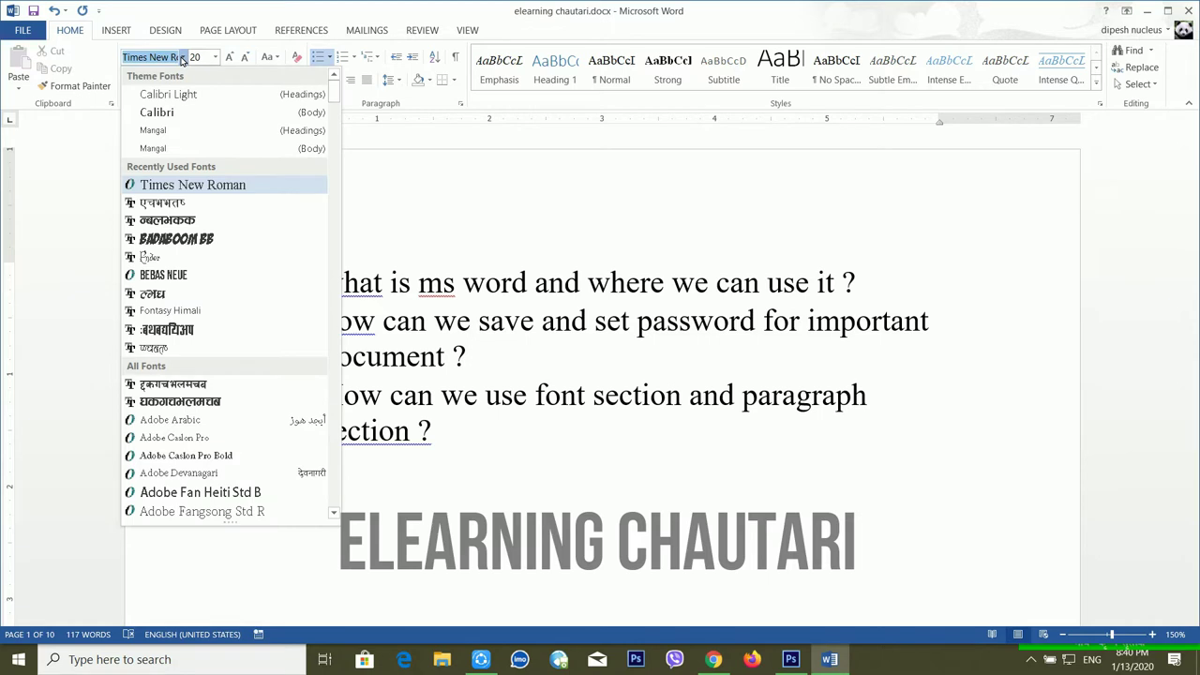
{"action": "left_click", "coordinate": [434, 179]}
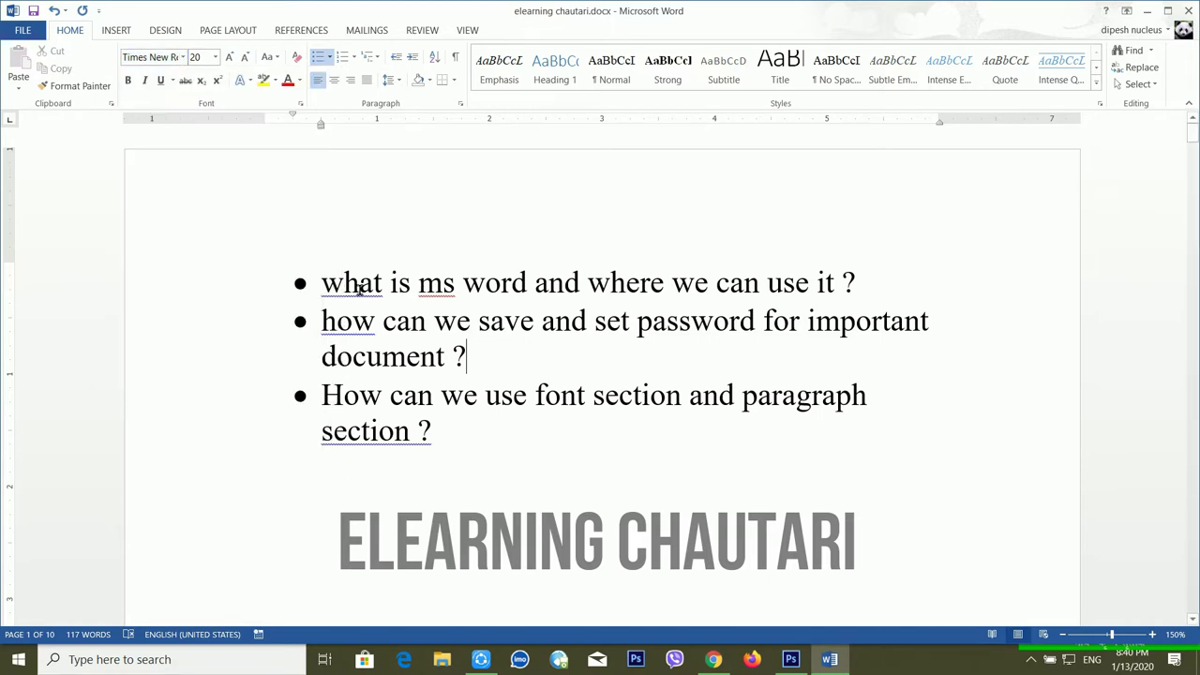
{"action": "left_click_drag", "start_coordinate": [322, 282], "coordinate": [670, 283]}
{"action": "left_click", "coordinate": [462, 282]}
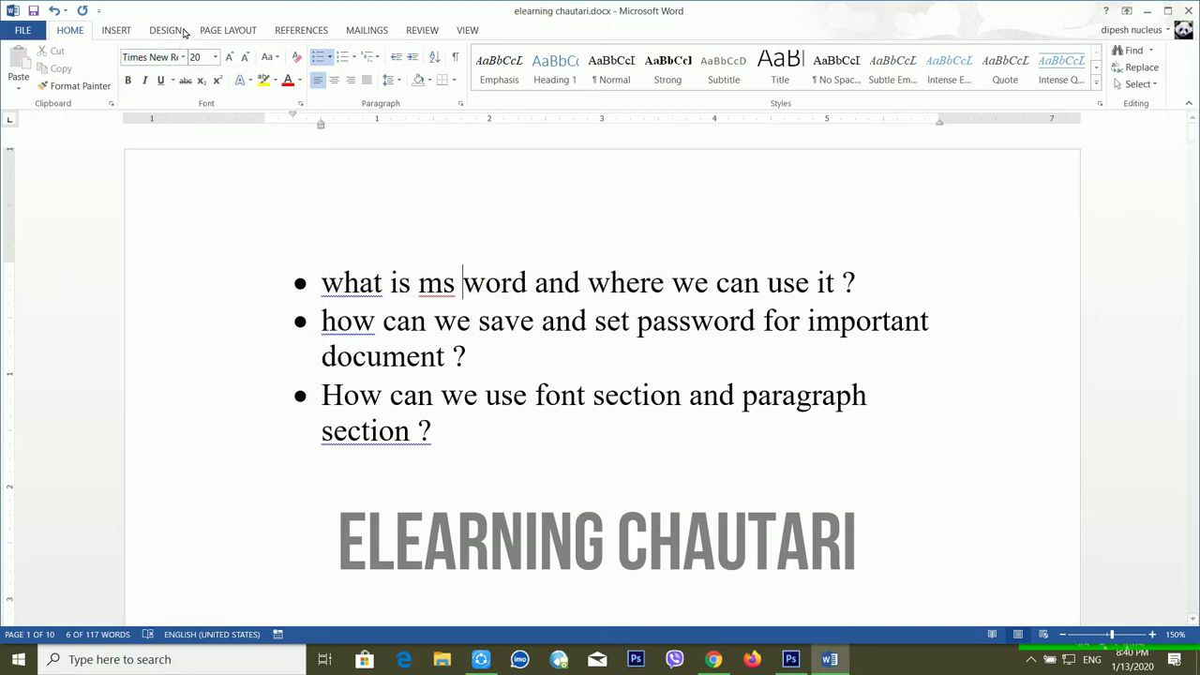
{"action": "left_click_drag", "start_coordinate": [882, 293], "coordinate": [322, 283]}
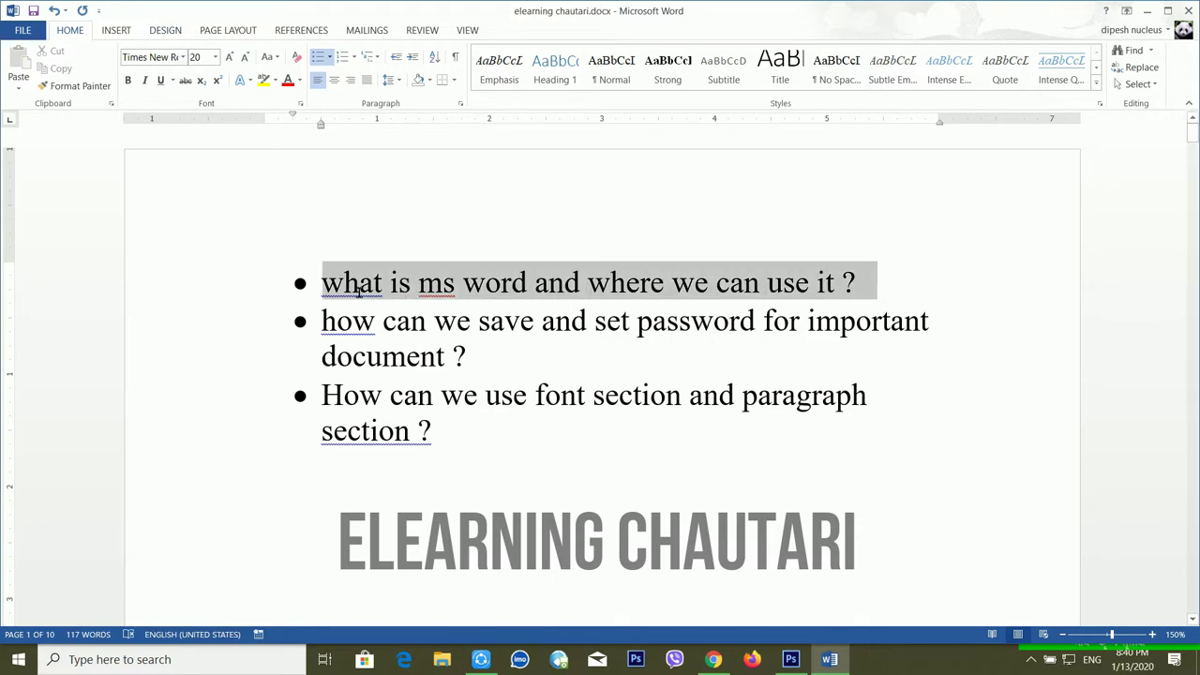
{"action": "left_click", "coordinate": [184, 58]}
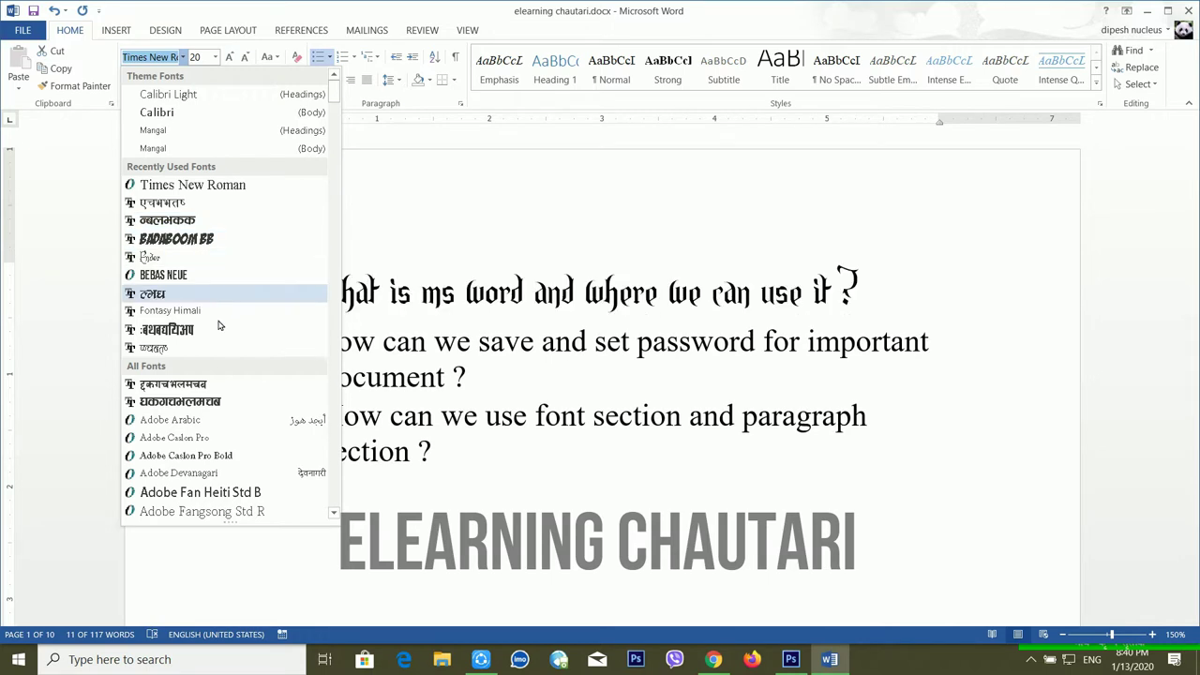
{"action": "left_click", "coordinate": [600, 366]}
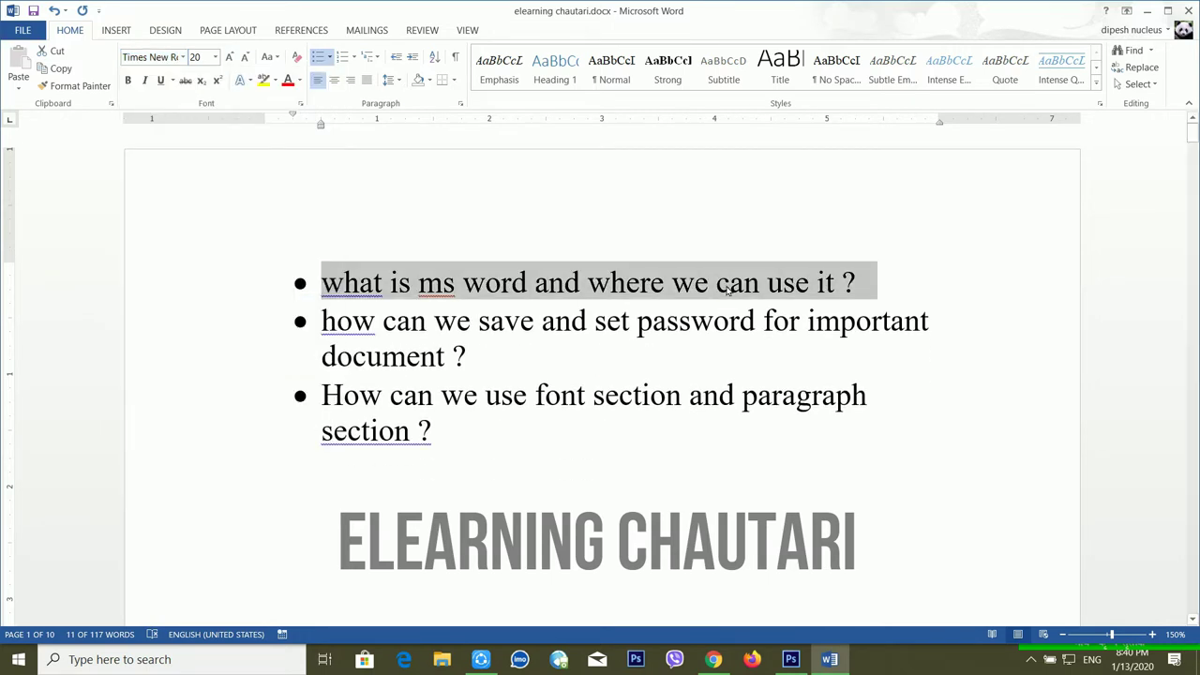
{"action": "left_click", "coordinate": [666, 286]}
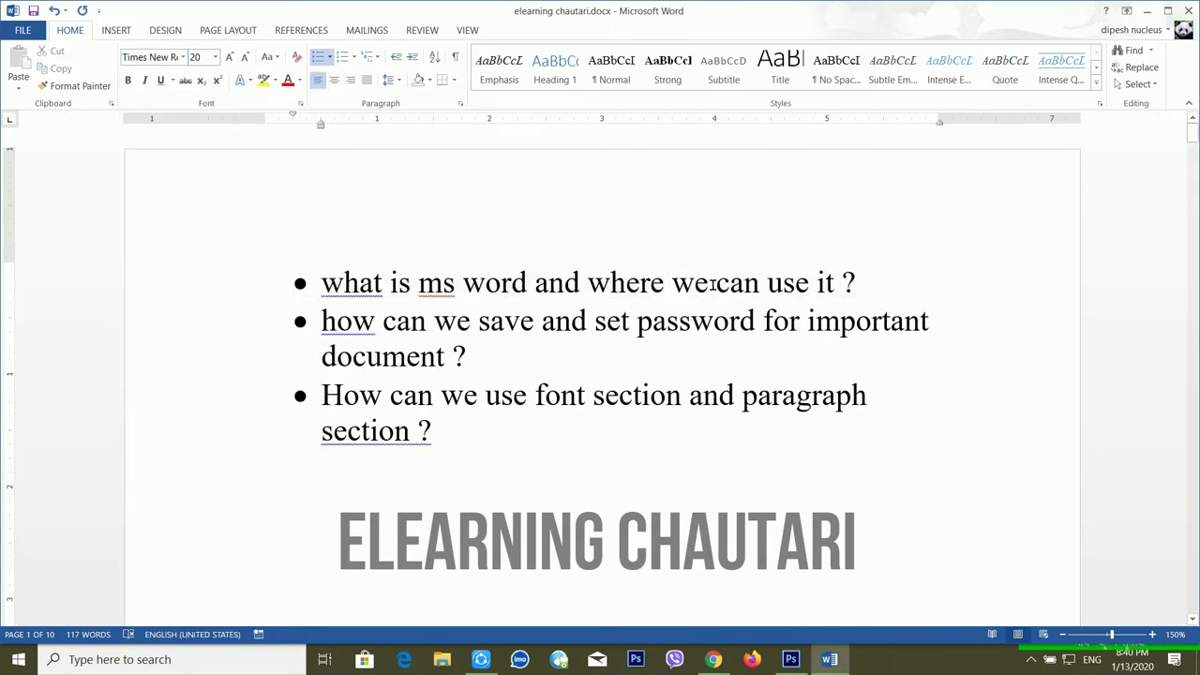
- Select the first question and leave its font size at 20
{"action": "left_click", "coordinate": [711, 289]}
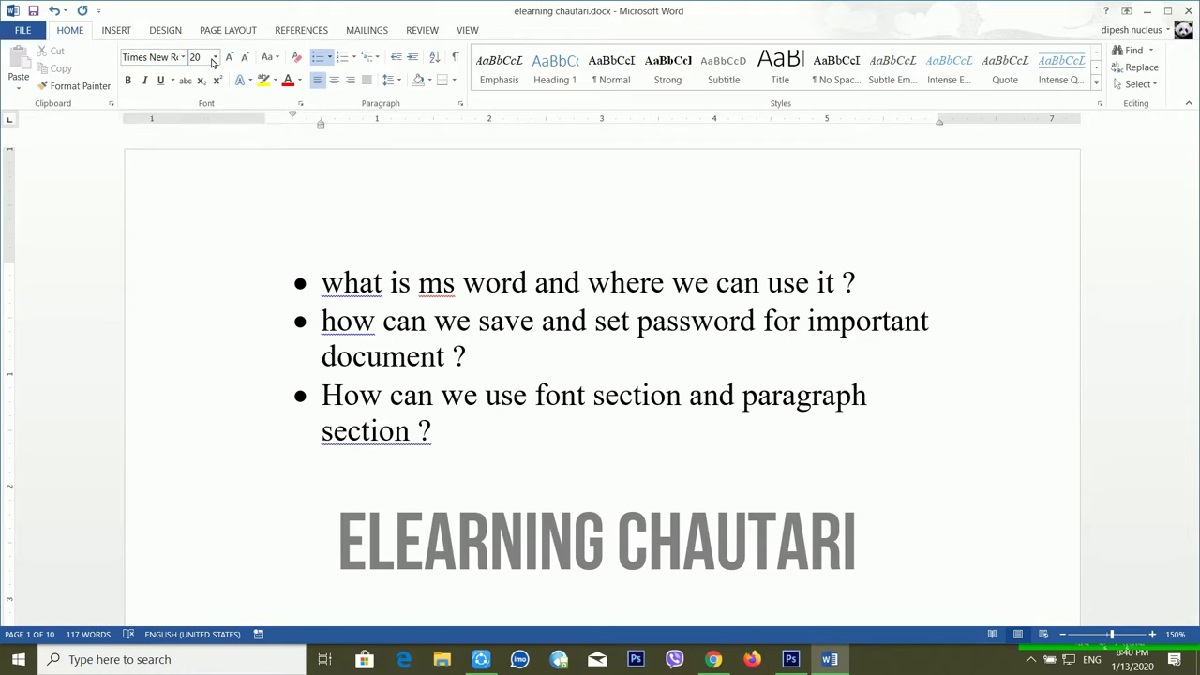
{"action": "left_click", "coordinate": [396, 275]}
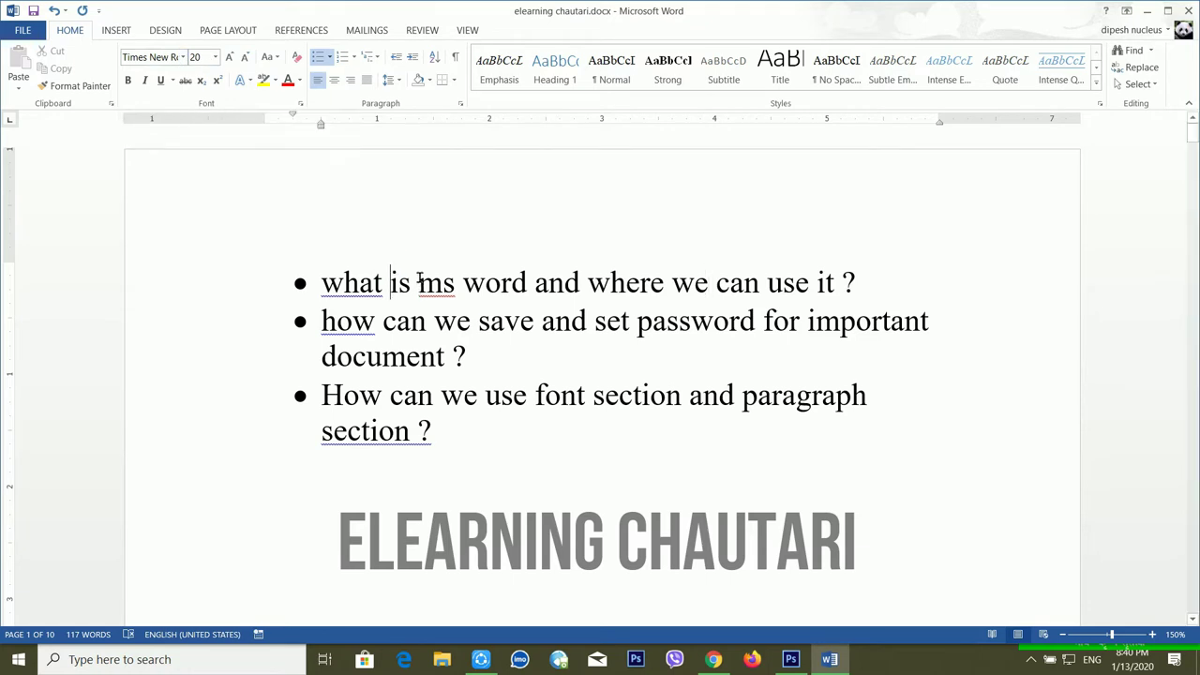
{"action": "left_click_drag", "start_coordinate": [324, 291], "coordinate": [818, 298]}
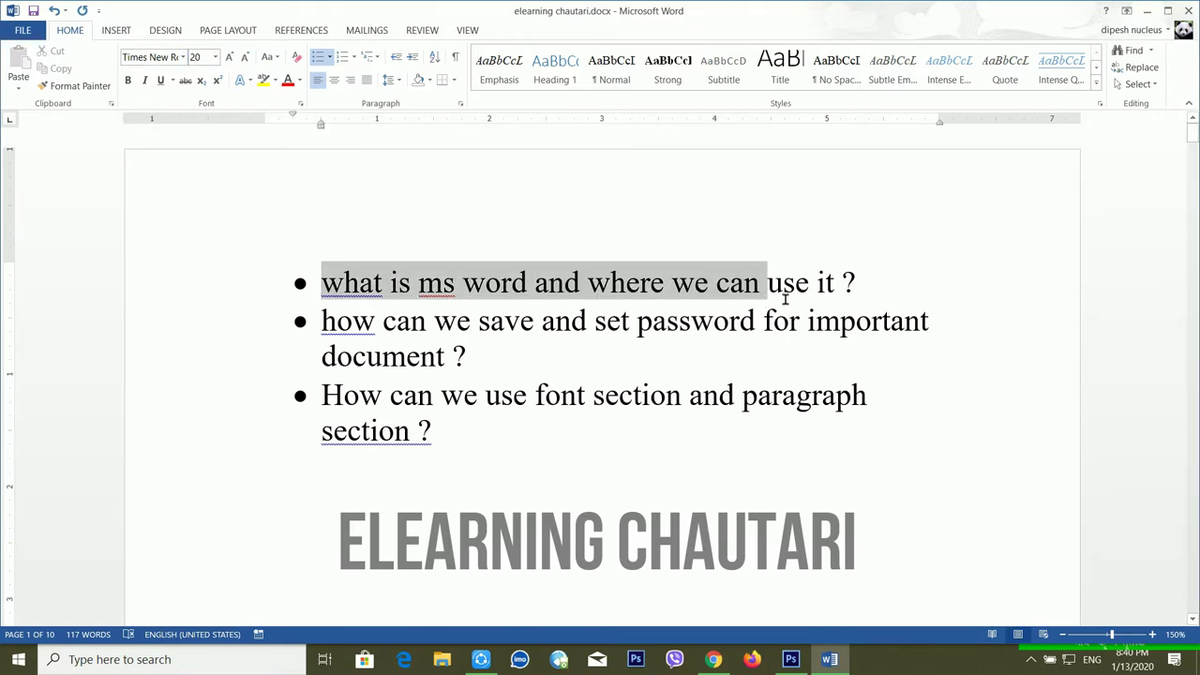
{"action": "left_click", "coordinate": [216, 57]}
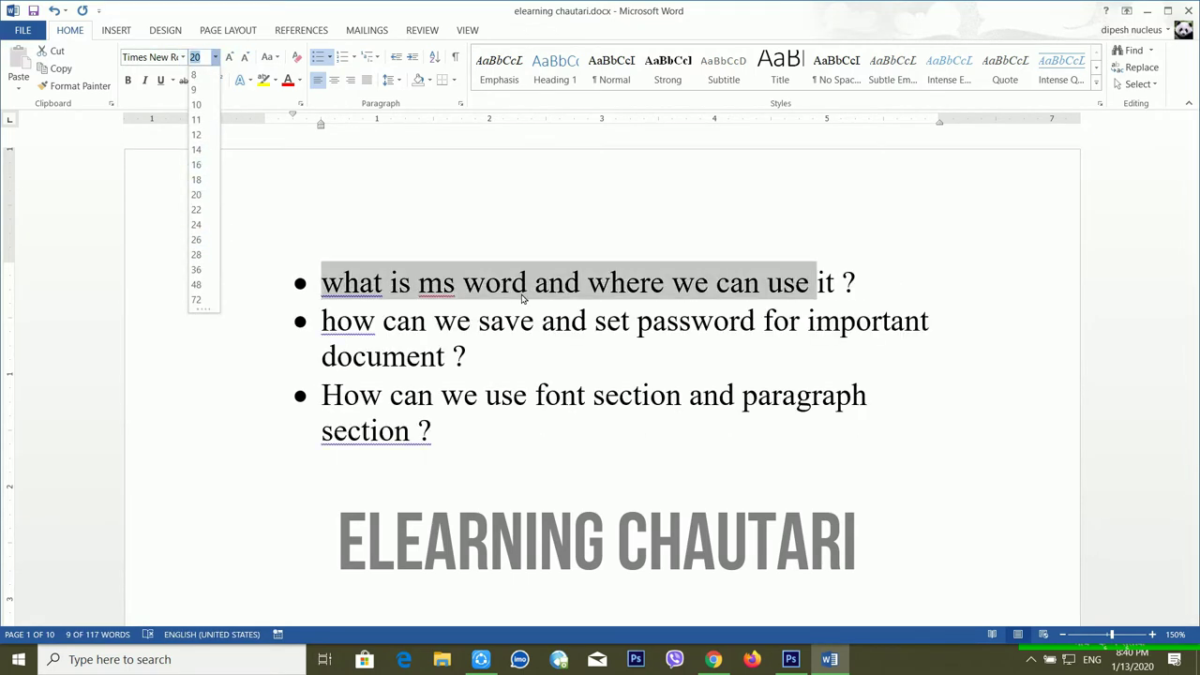
{"action": "left_click", "coordinate": [690, 365]}
{"action": "left_click", "coordinate": [568, 357]}
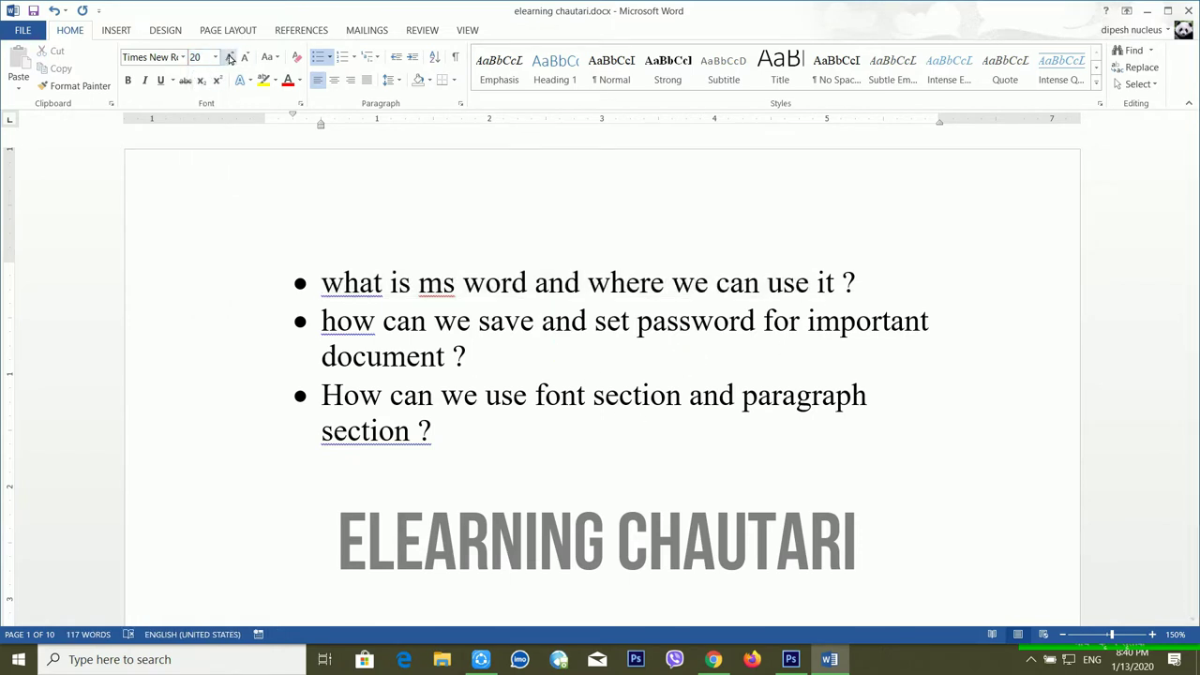
{"action": "left_click", "coordinate": [390, 282]}
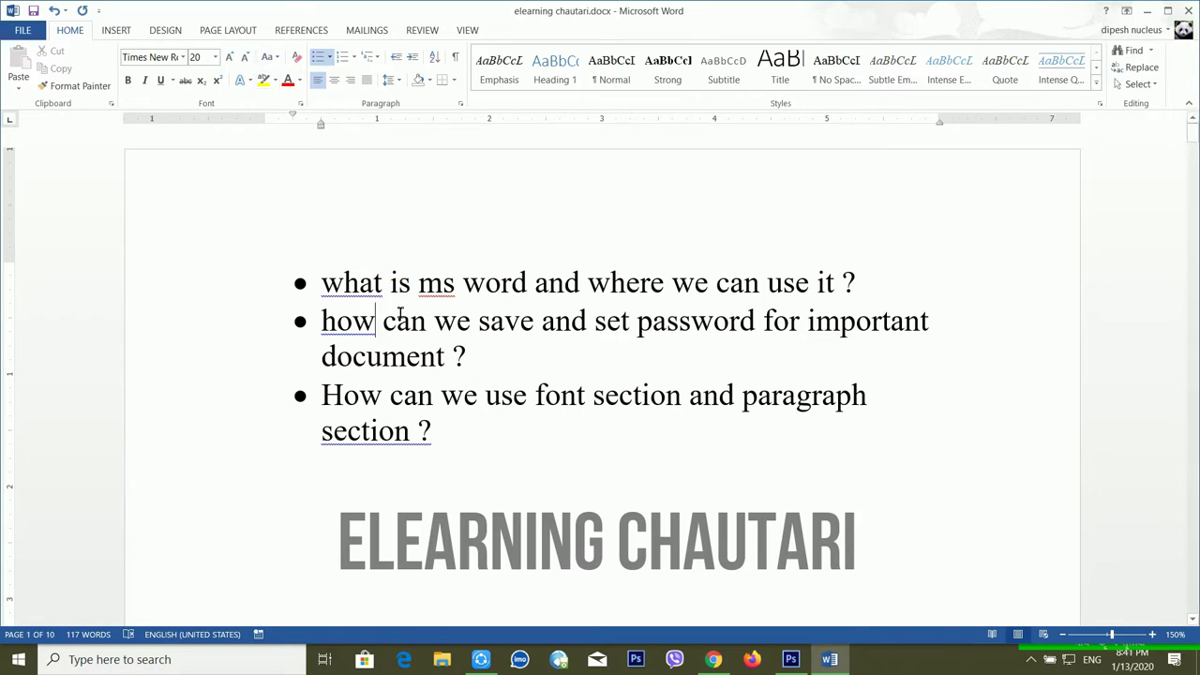
- Try UPPERCASE and lowercase on the first question, then apply Capitalize Each Word
{"action": "left_click_drag", "start_coordinate": [321, 282], "coordinate": [864, 289]}
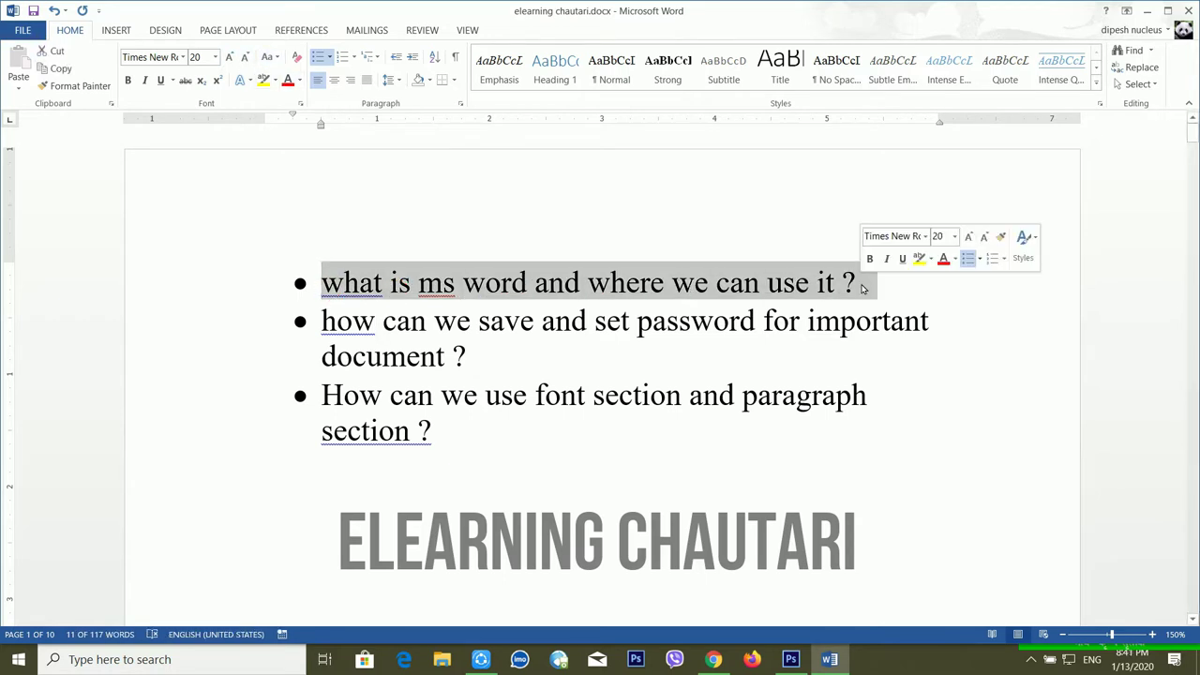
{"action": "left_click", "coordinate": [279, 57]}
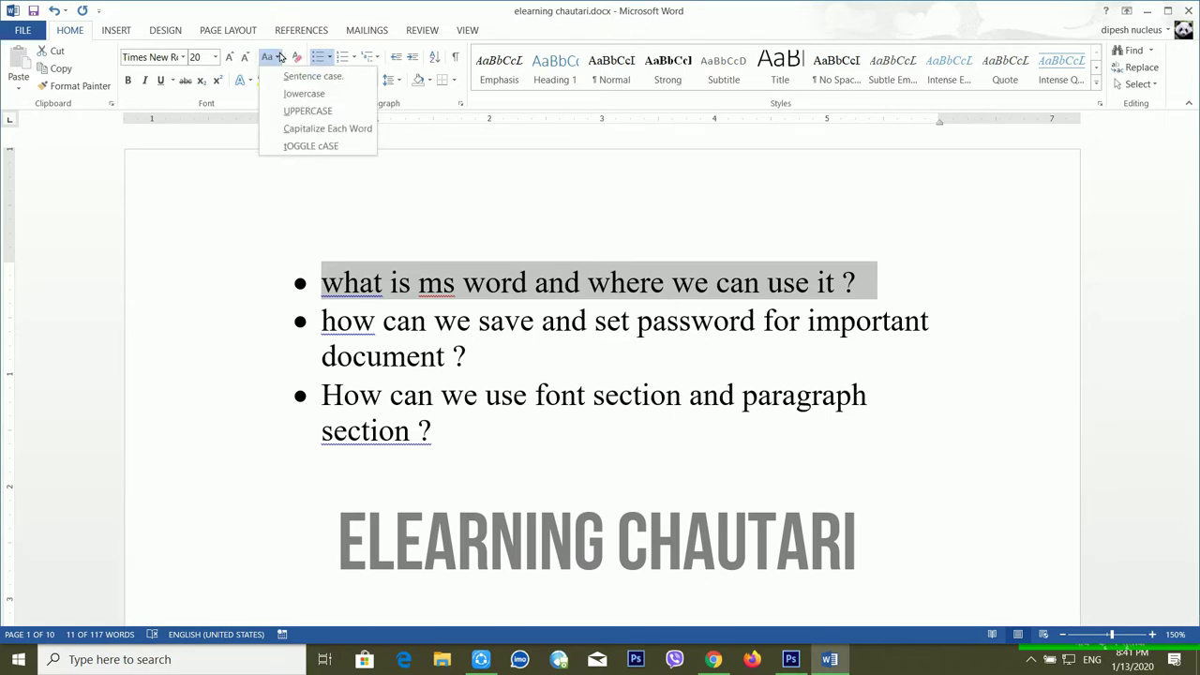
{"action": "left_click", "coordinate": [291, 111]}
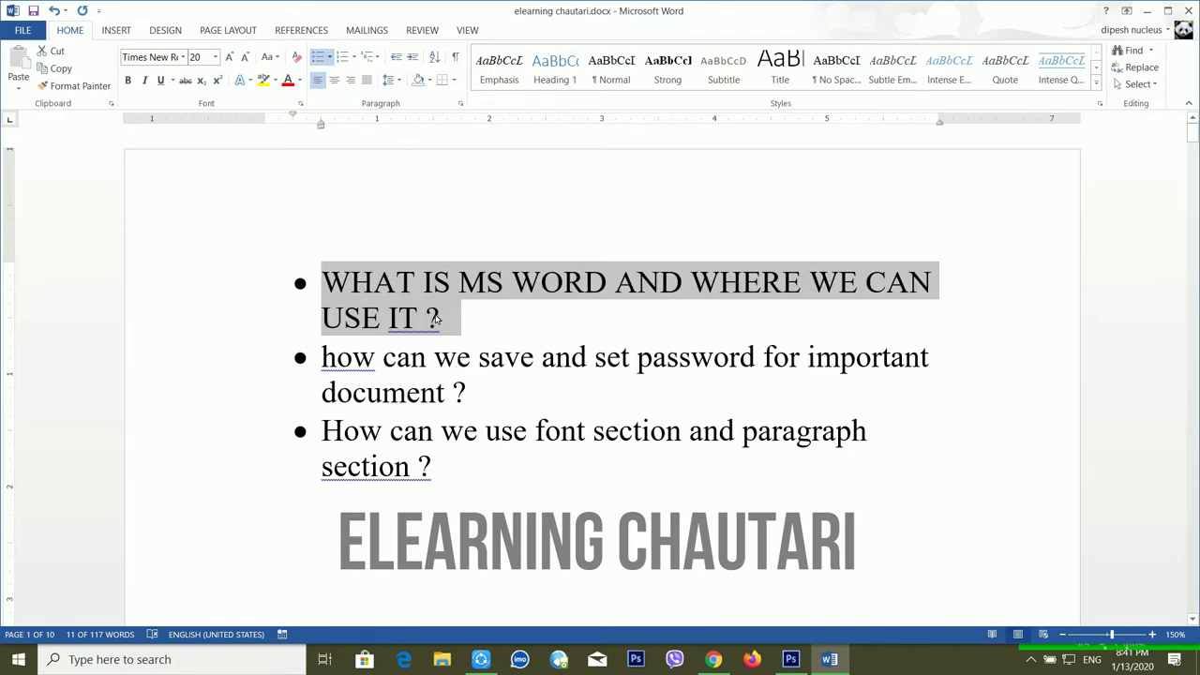
{"action": "left_click", "coordinate": [270, 57]}
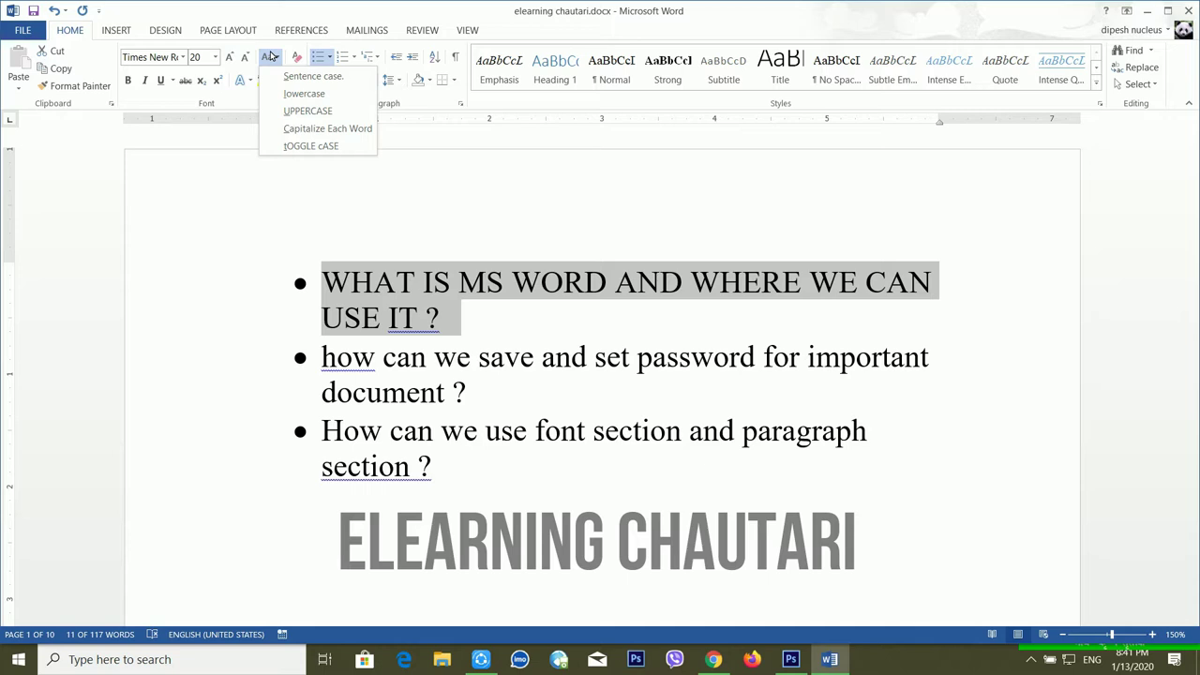
{"action": "left_click", "coordinate": [304, 94]}
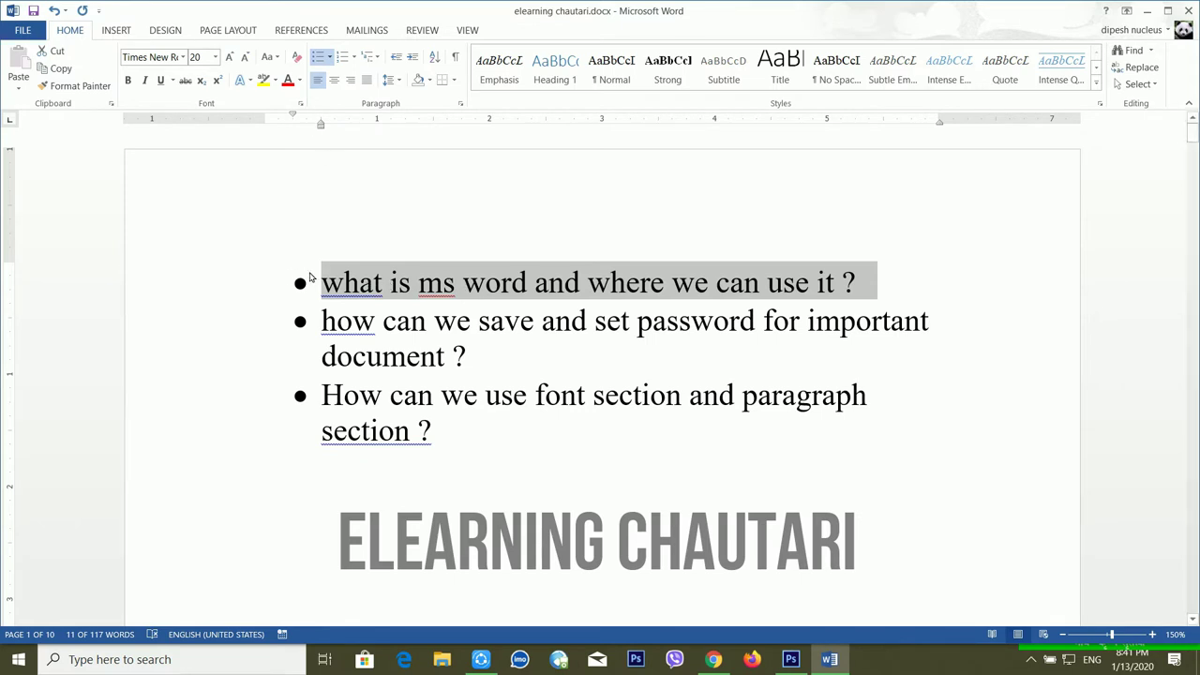
{"action": "left_click", "coordinate": [269, 58]}
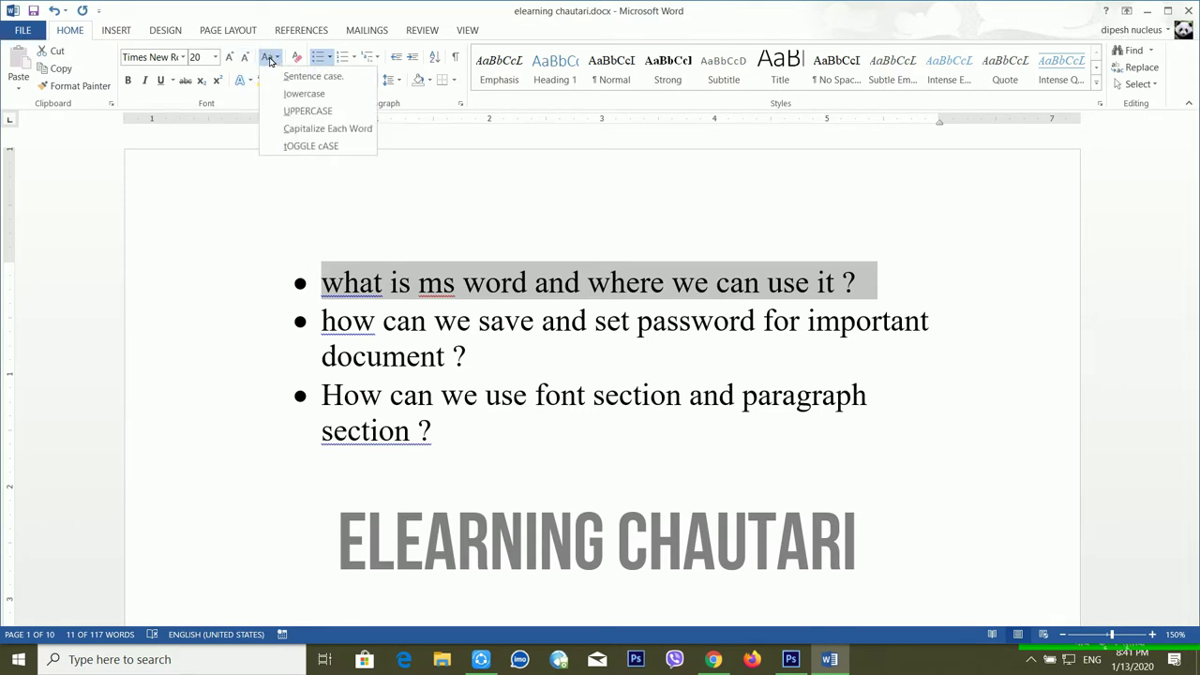
{"action": "left_click", "coordinate": [284, 133]}
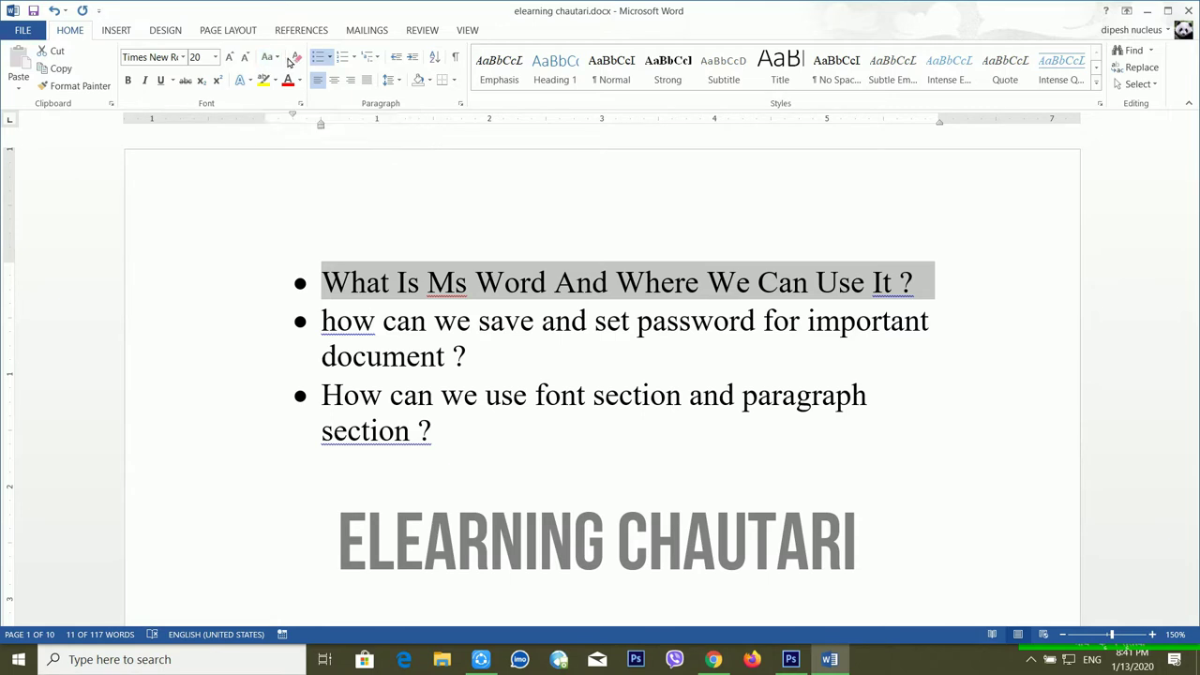
- Reselect the text 'What Is Ms Word And Where We Can Use It ?'
{"action": "left_click", "coordinate": [434, 319]}
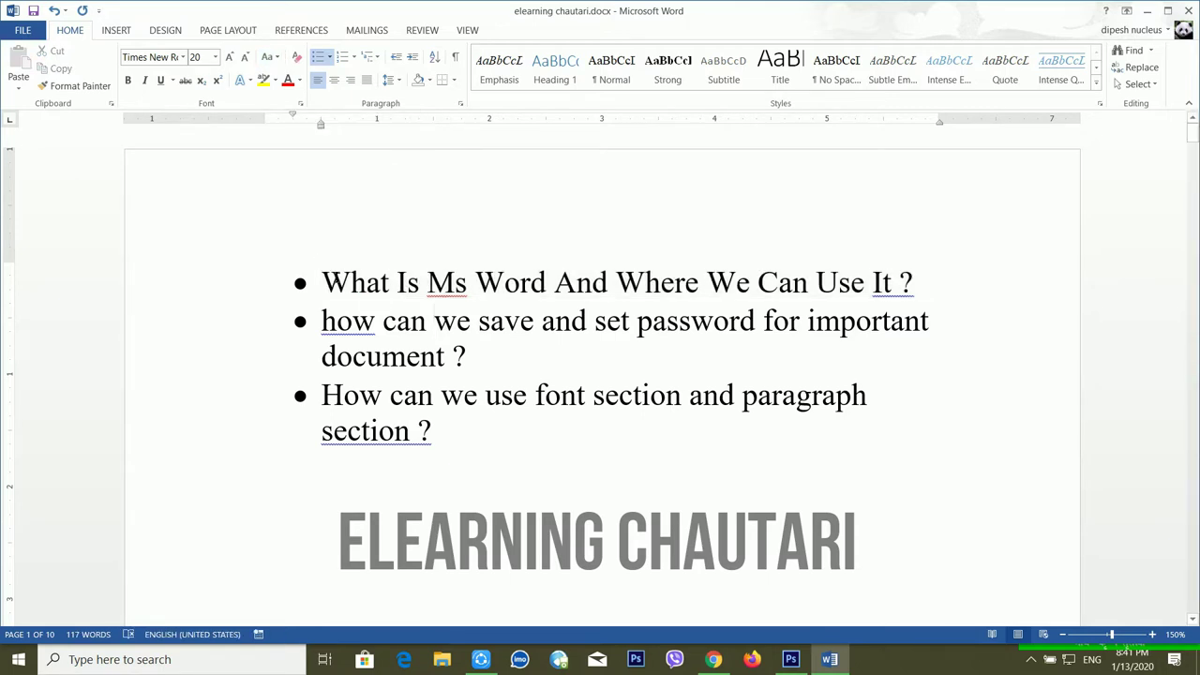
{"action": "left_click_drag", "start_coordinate": [321, 281], "coordinate": [898, 282]}
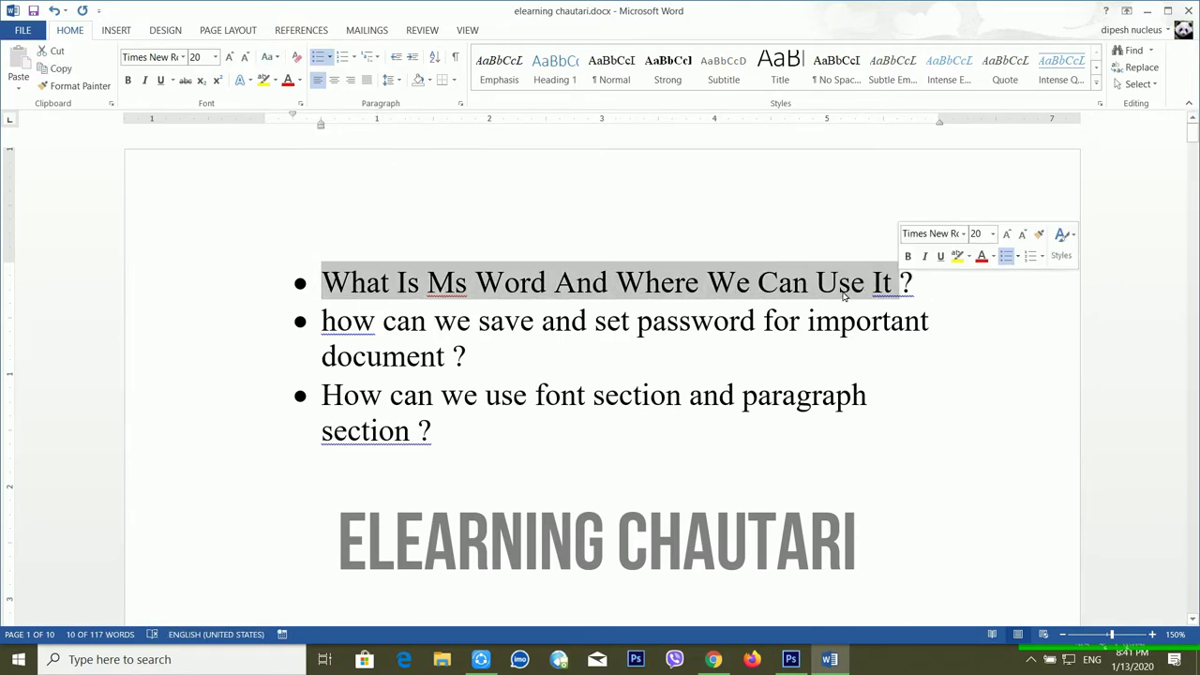
{"action": "left_click", "coordinate": [699, 297]}
{"action": "left_click", "coordinate": [428, 281]}
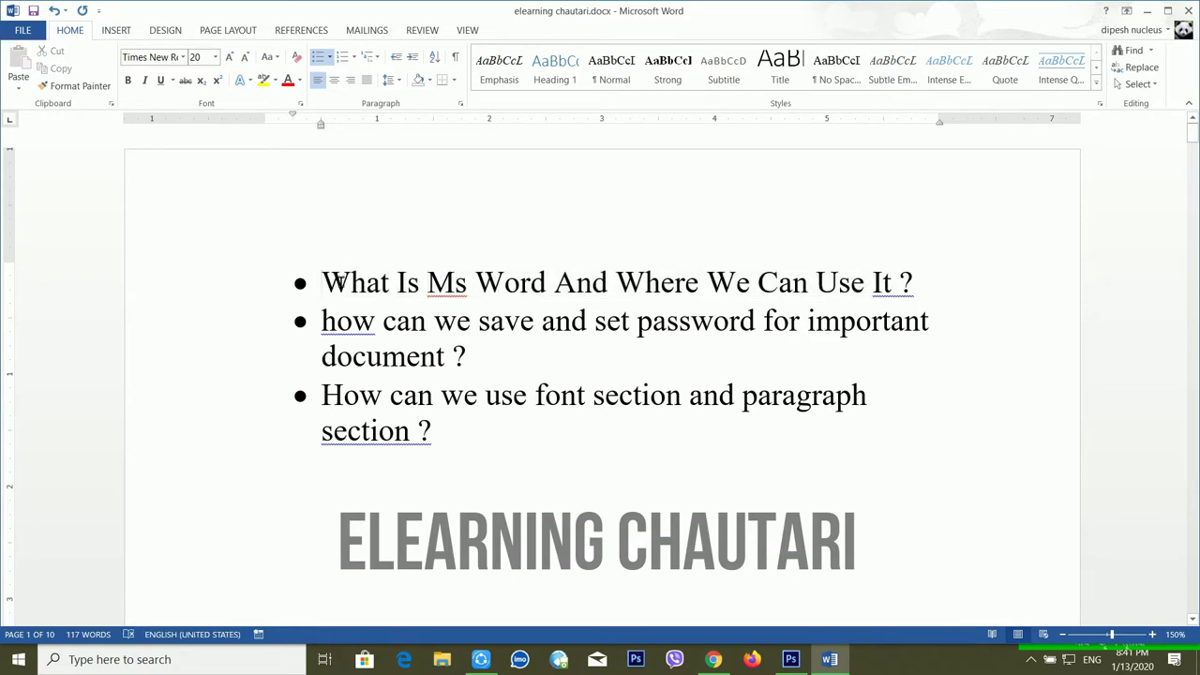
{"action": "left_click_drag", "start_coordinate": [322, 282], "coordinate": [933, 282]}
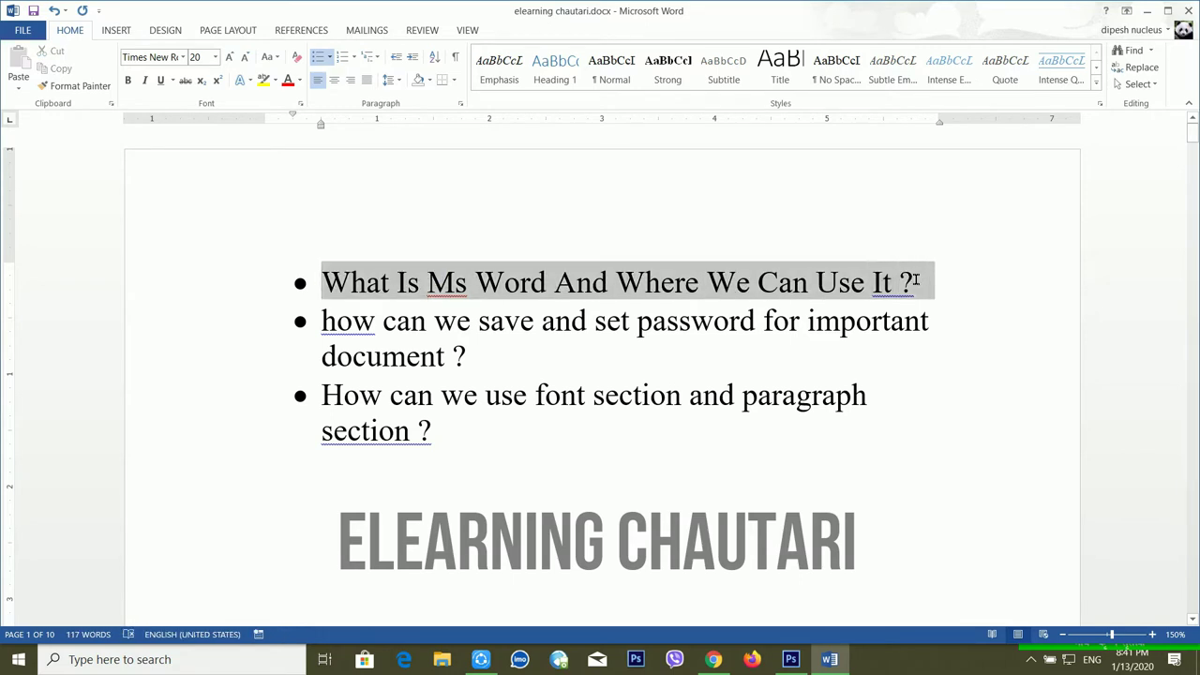
{"action": "left_click", "coordinate": [699, 281]}
{"action": "left_click_drag", "start_coordinate": [335, 281], "coordinate": [914, 285]}
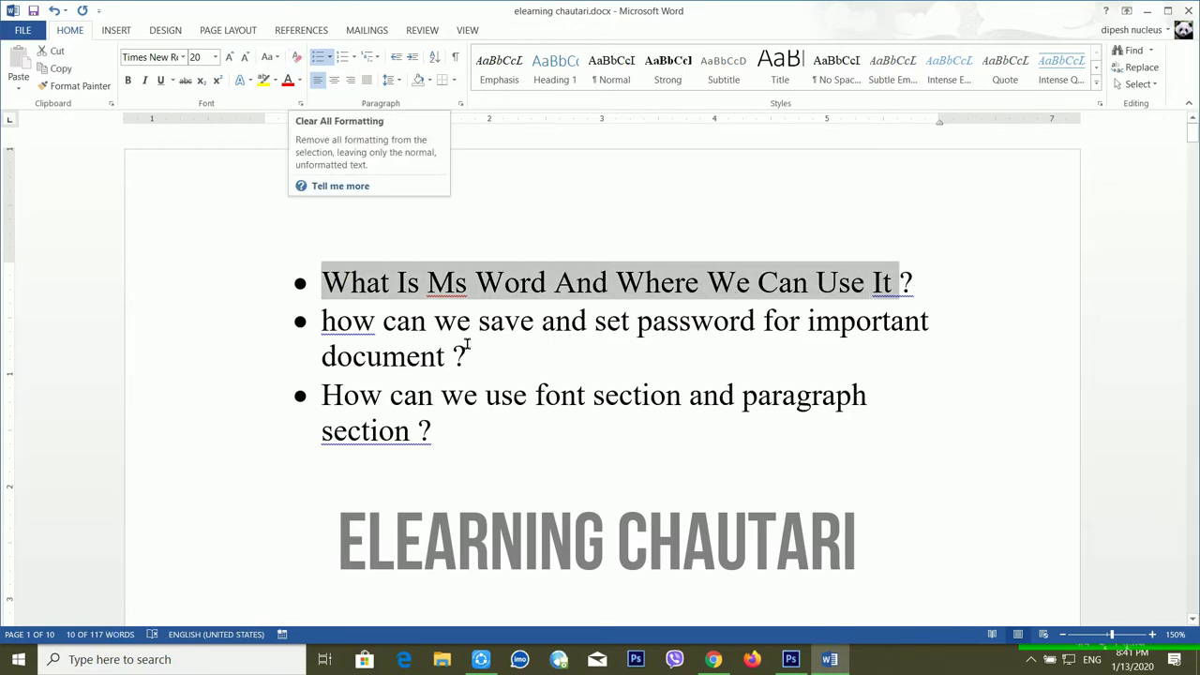
- Make 'What Is Ms Word' bold and italicize the whole second question
{"action": "left_click", "coordinate": [372, 260]}
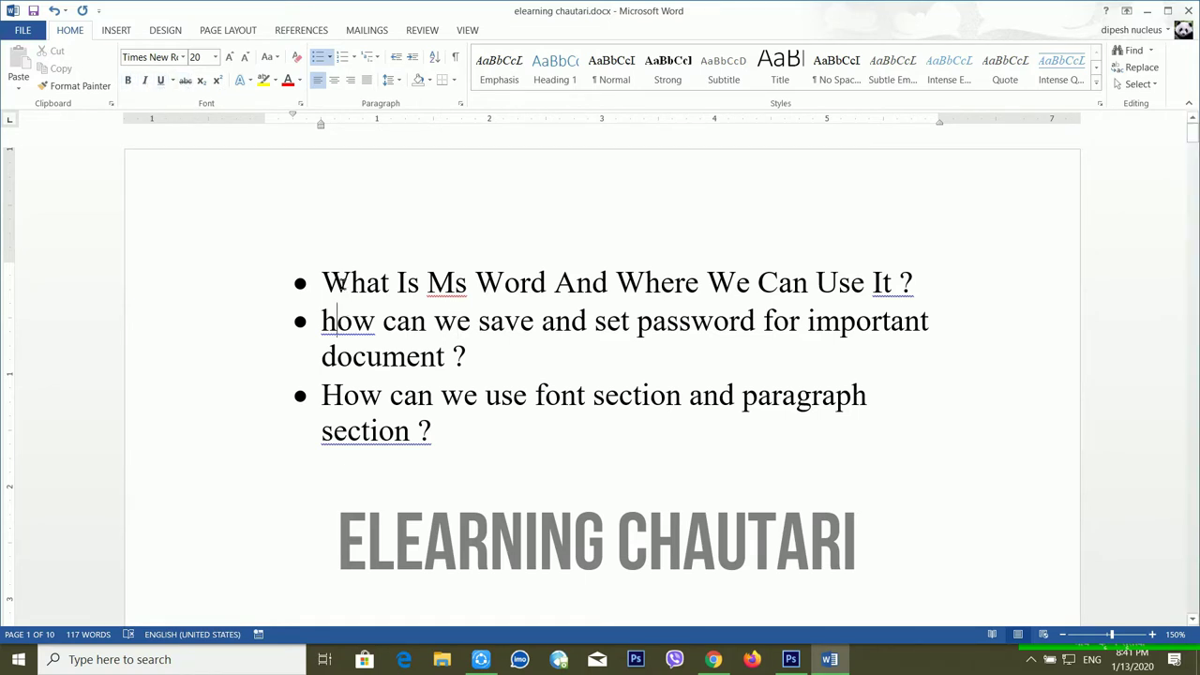
{"action": "left_click_drag", "start_coordinate": [338, 284], "coordinate": [553, 283]}
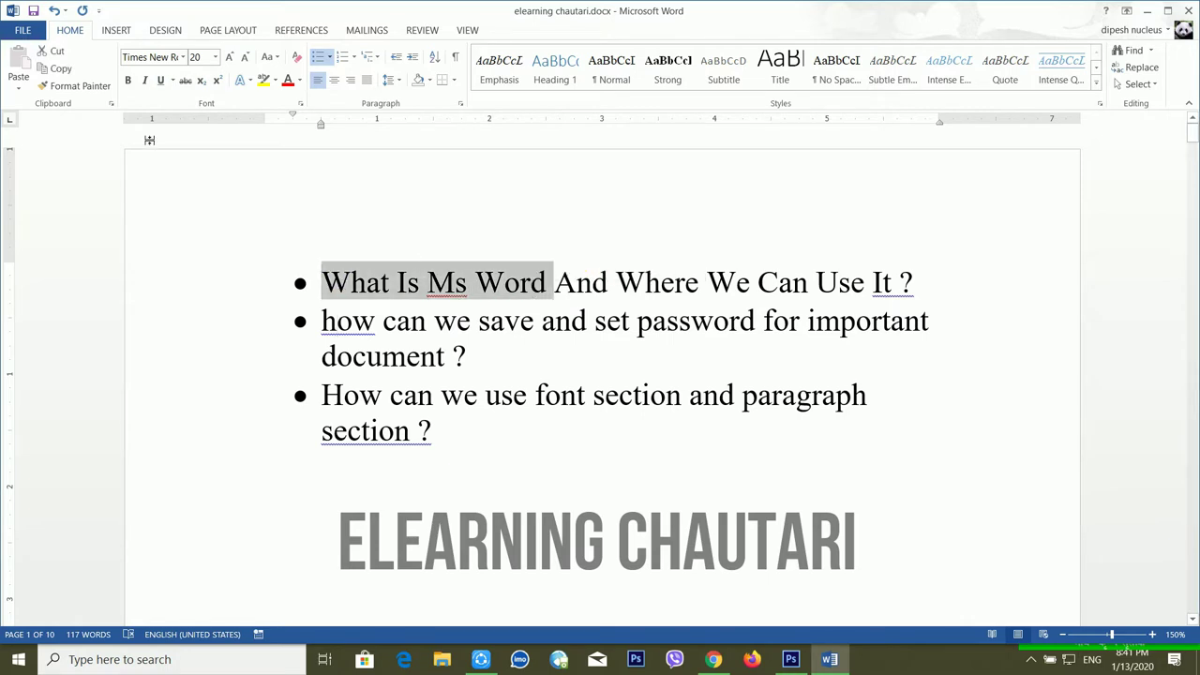
{"action": "left_click", "coordinate": [128, 81]}
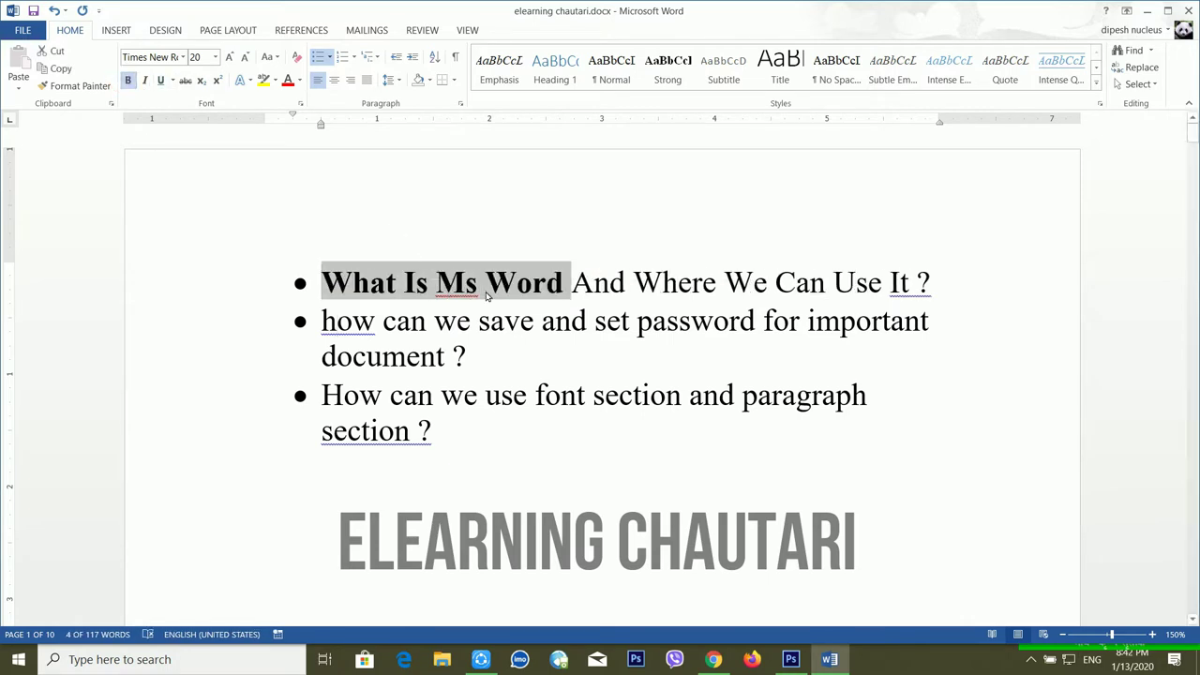
{"action": "left_click", "coordinate": [517, 286]}
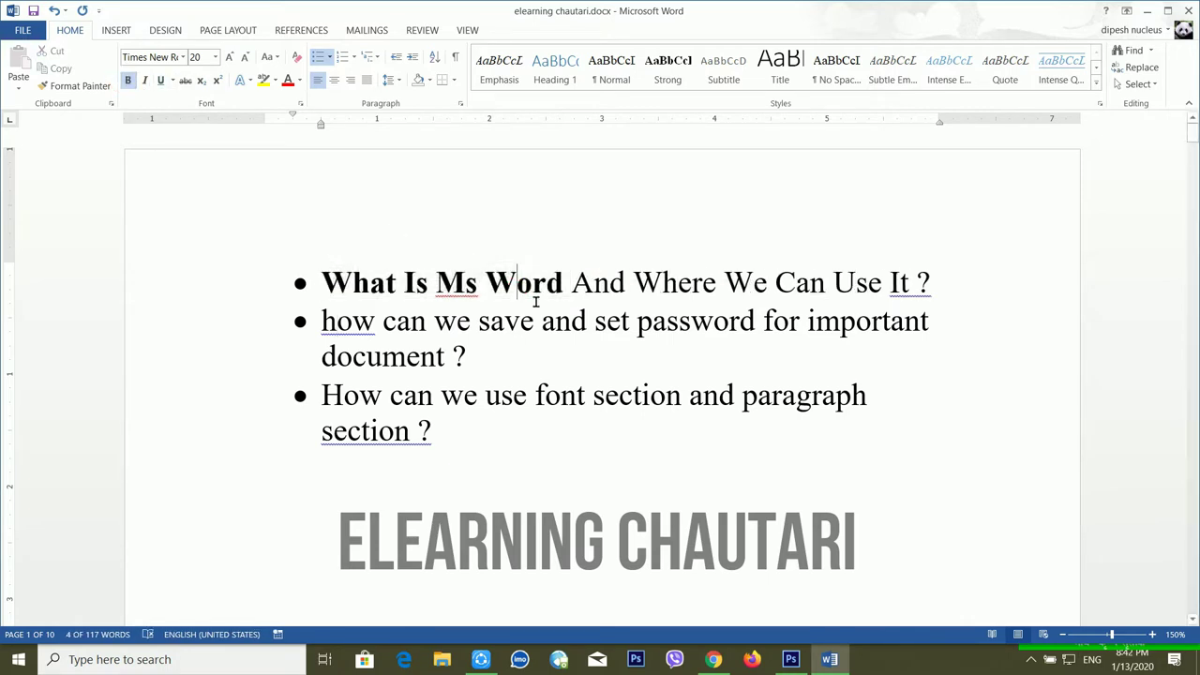
{"action": "triple_click", "coordinate": [473, 350]}
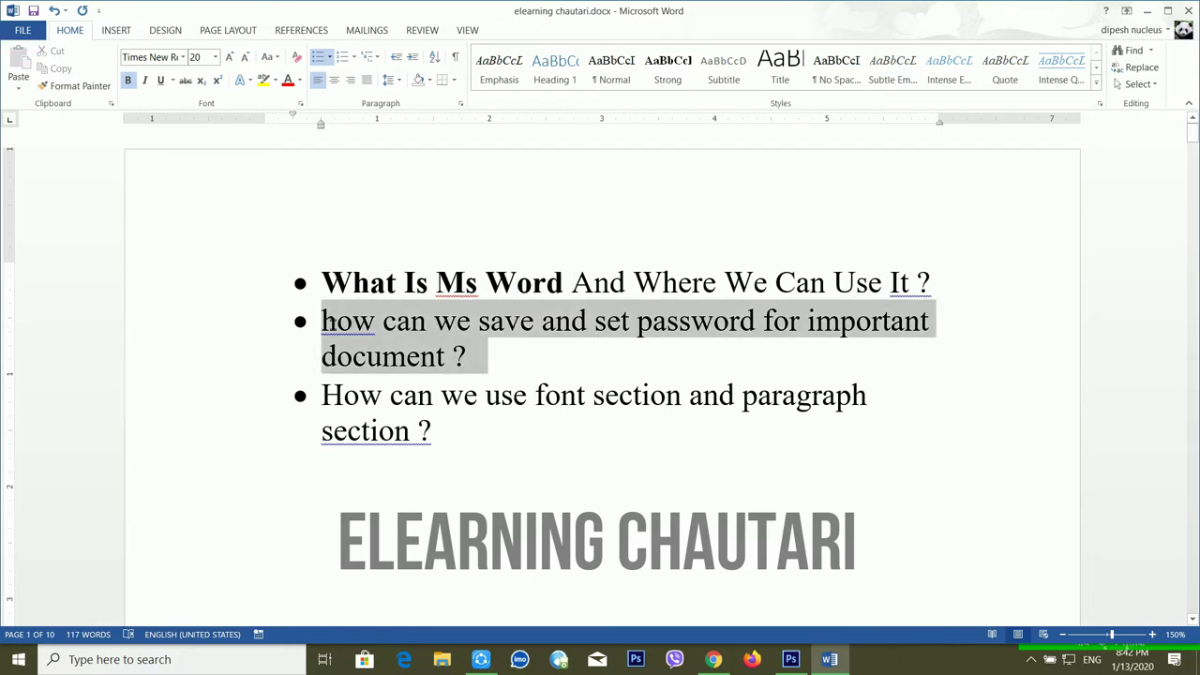
{"action": "left_click", "coordinate": [144, 81]}
{"action": "left_click", "coordinate": [476, 356]}
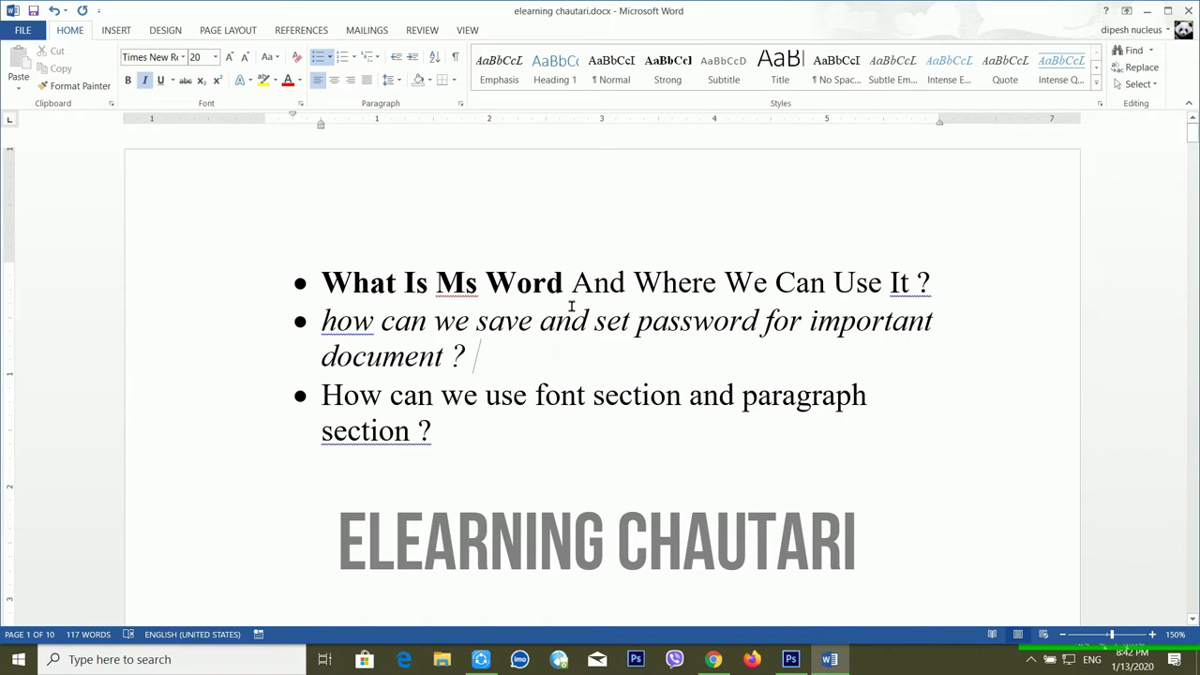
- Underline 'Ms Word', give 'font section' a dashed underline, and strike through the second question
{"action": "left_click_drag", "start_coordinate": [571, 286], "coordinate": [436, 286]}
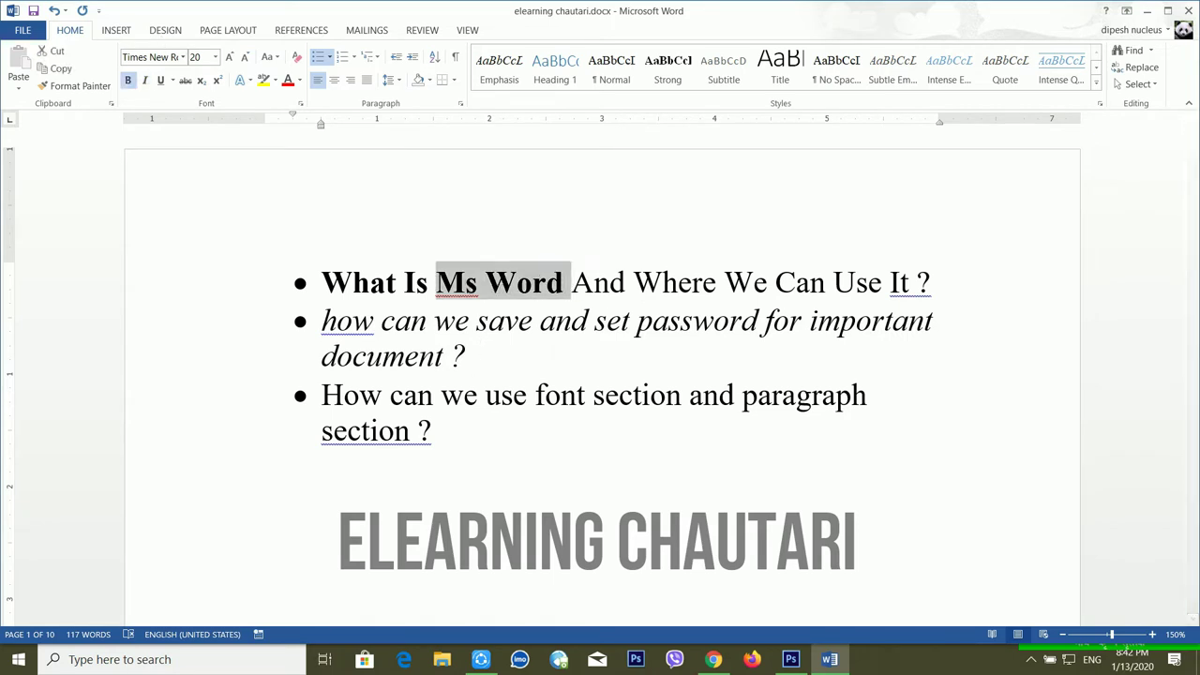
{"action": "left_click", "coordinate": [160, 80]}
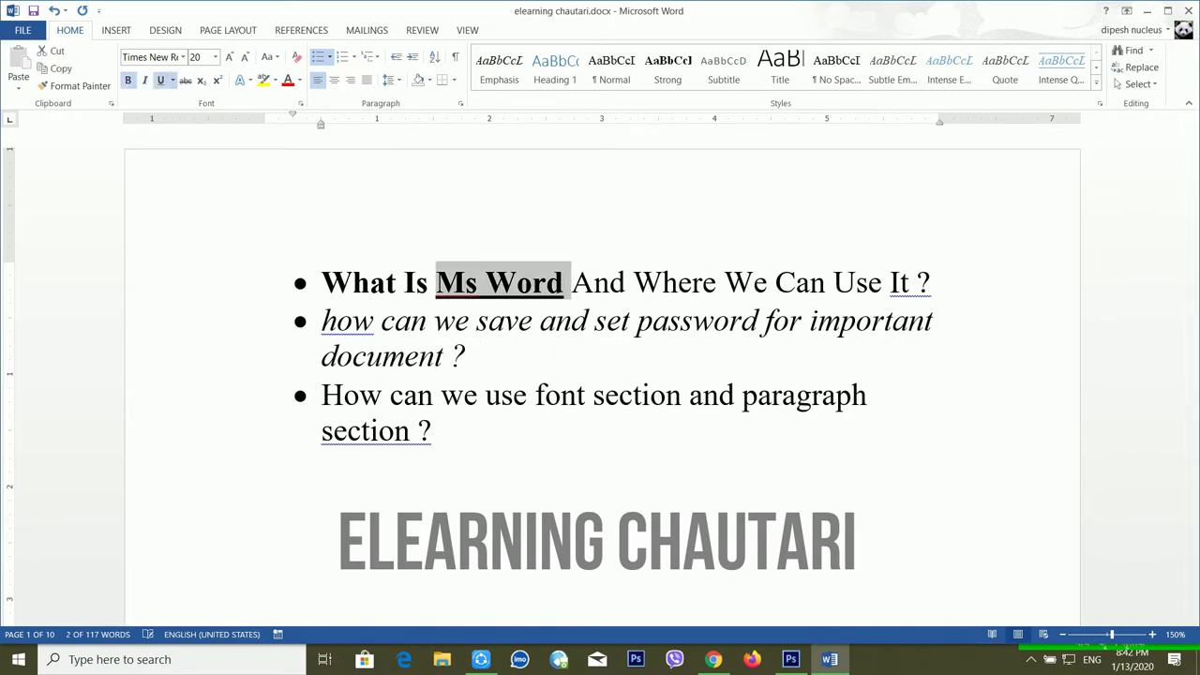
{"action": "left_click", "coordinate": [582, 405]}
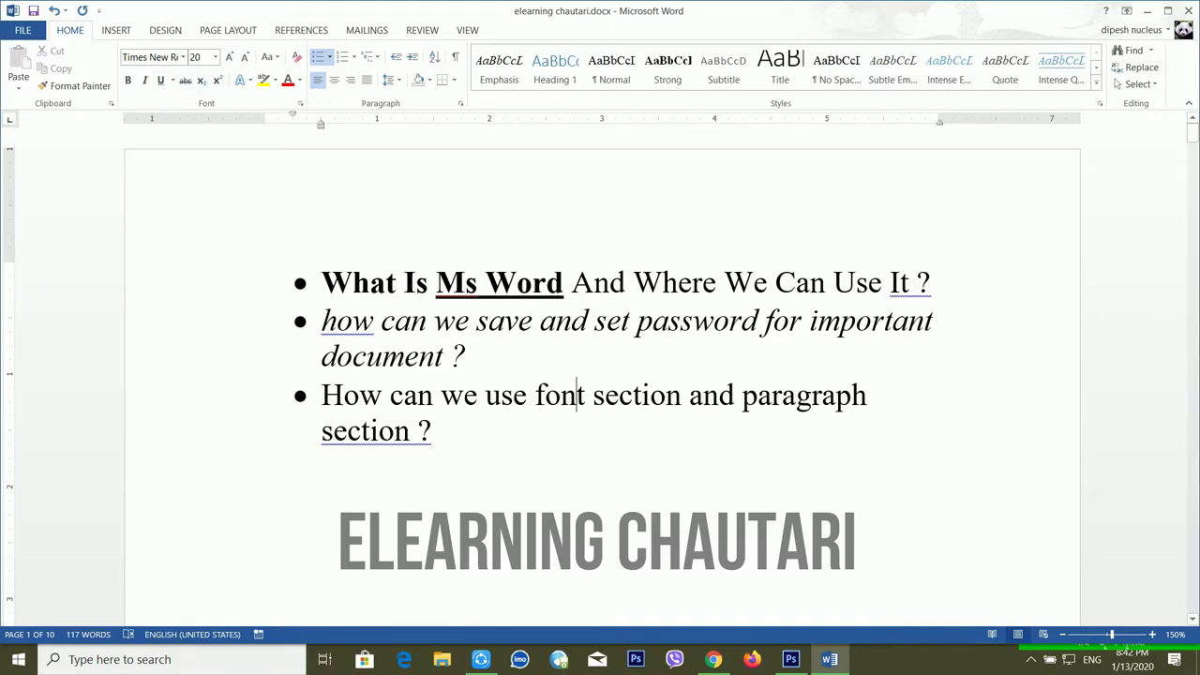
{"action": "left_click_drag", "start_coordinate": [536, 395], "coordinate": [690, 395]}
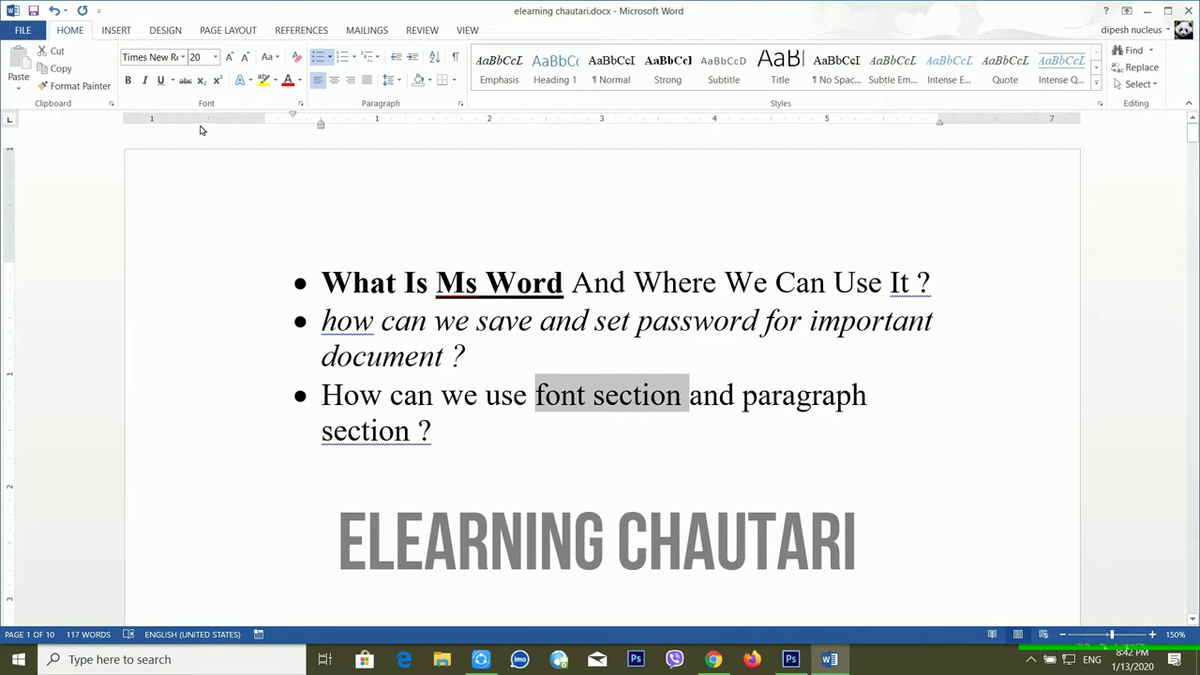
{"action": "left_click", "coordinate": [172, 81]}
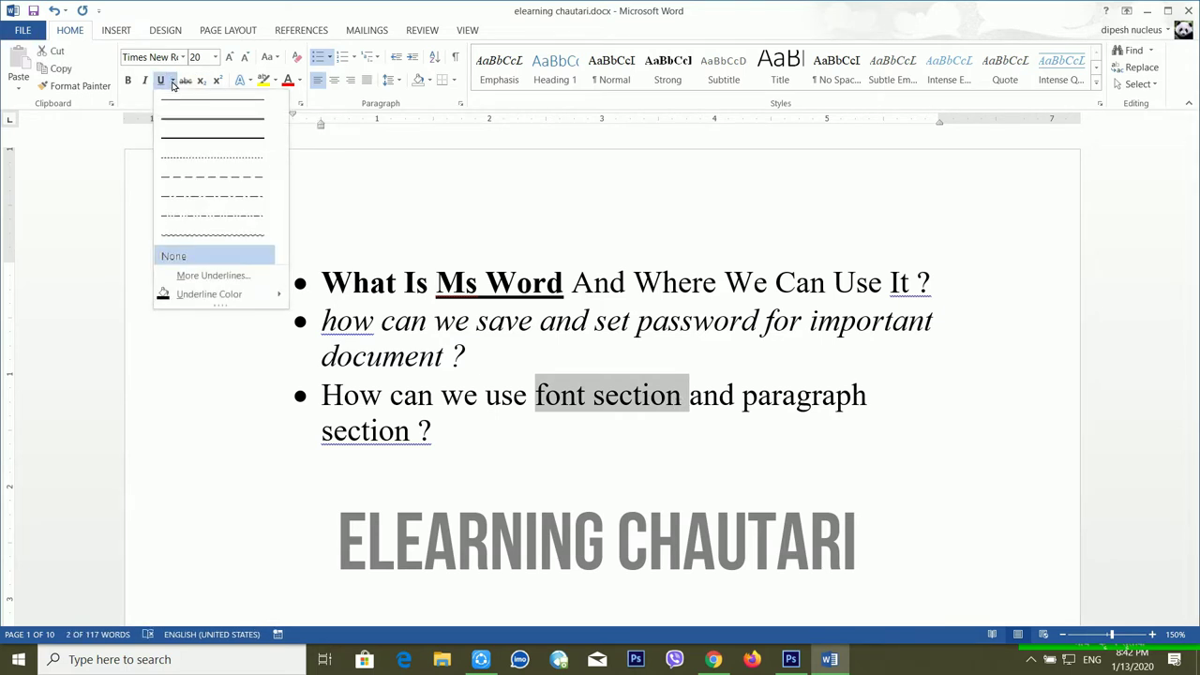
{"action": "left_click", "coordinate": [182, 180]}
{"action": "left_click", "coordinate": [490, 460]}
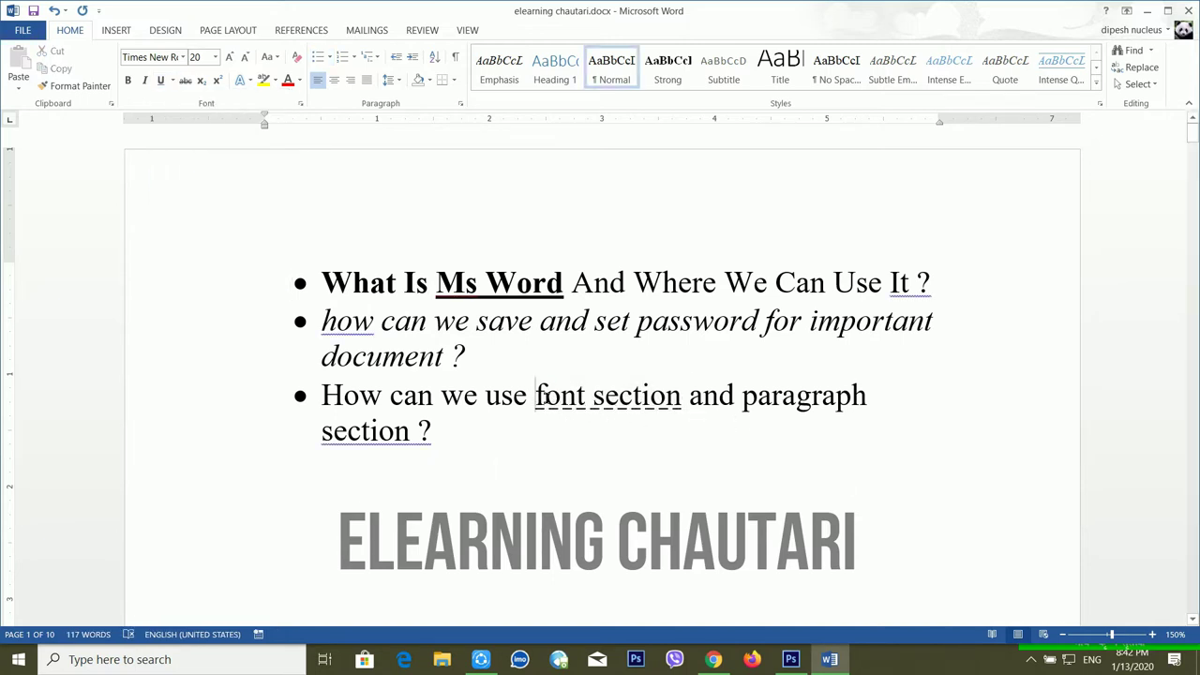
{"action": "left_click_drag", "start_coordinate": [535, 395], "coordinate": [681, 401]}
{"action": "left_click", "coordinate": [635, 423]}
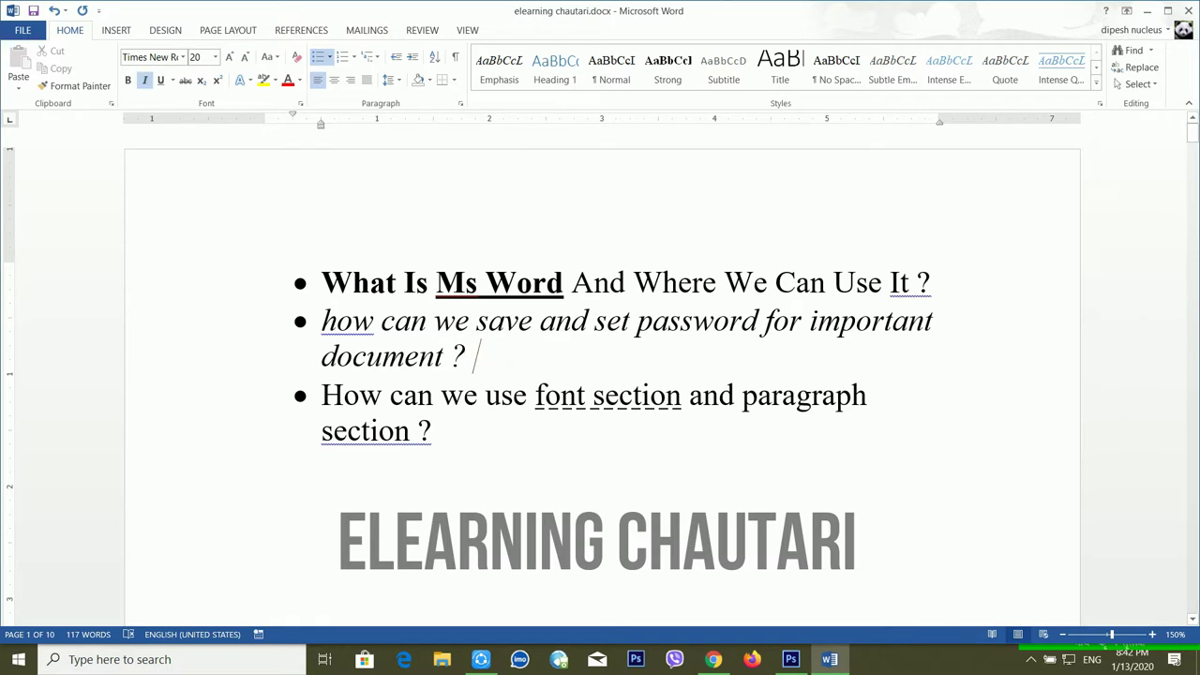
{"action": "triple_click", "coordinate": [476, 356]}
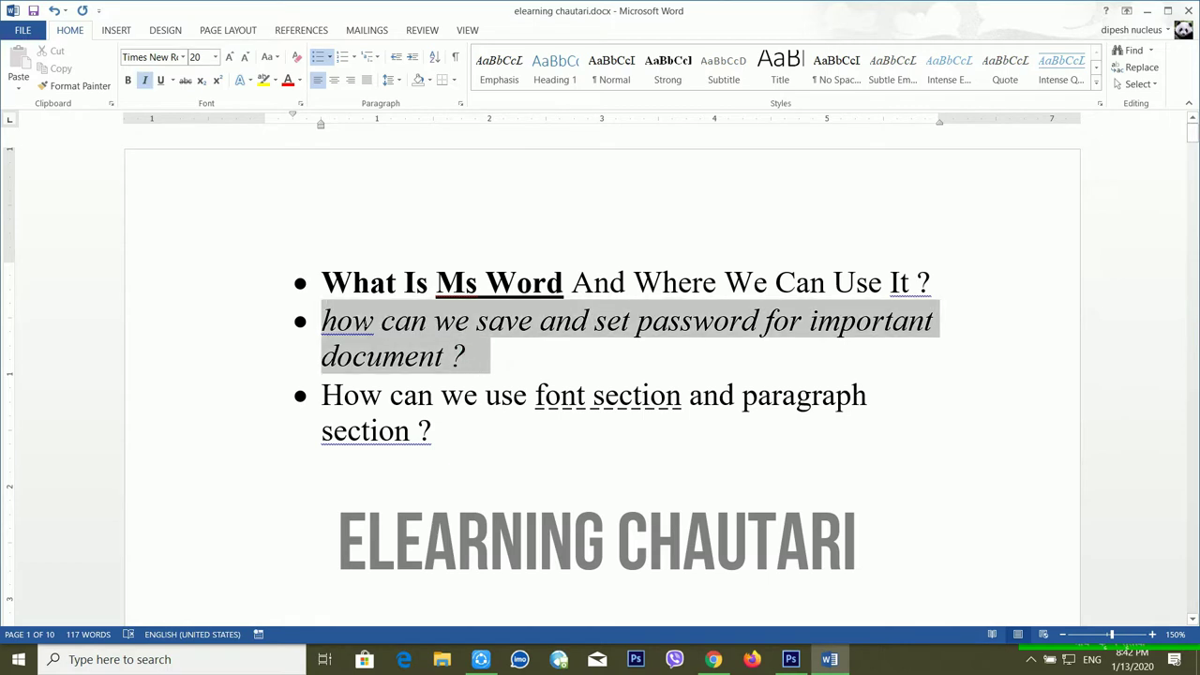
{"action": "left_click", "coordinate": [186, 81]}
- Remove the strikethrough from the second question
{"action": "left_click", "coordinate": [187, 80]}
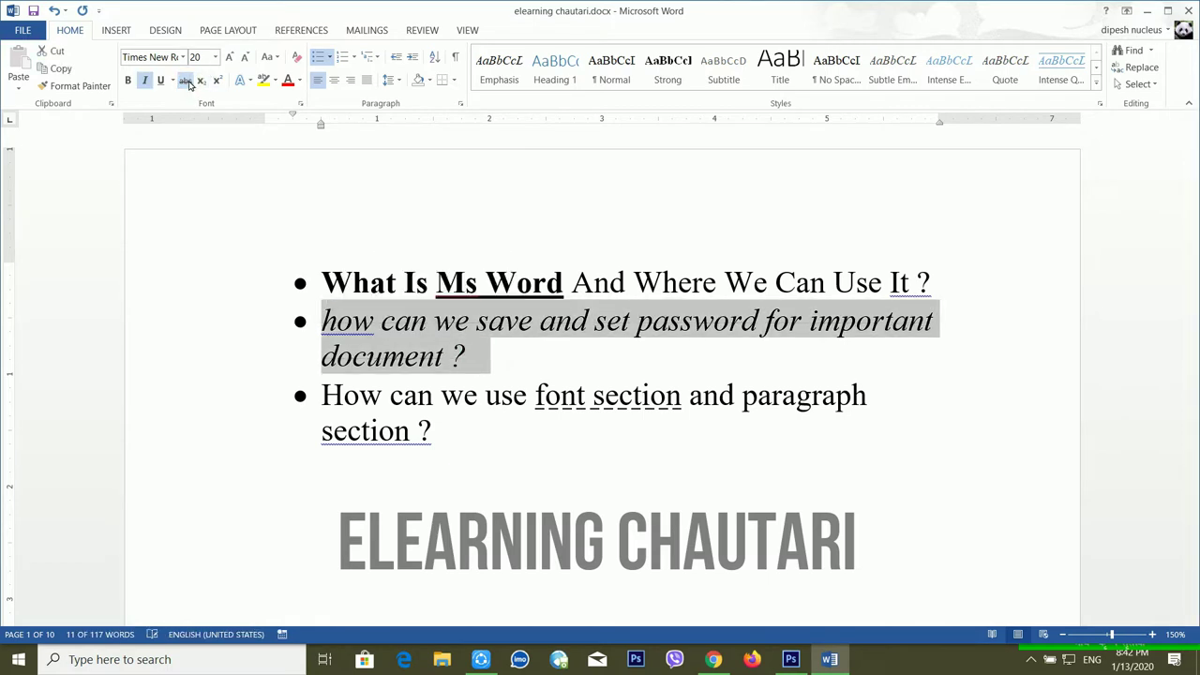
{"action": "left_click", "coordinate": [186, 81]}
{"action": "left_click", "coordinate": [187, 80]}
{"action": "left_click", "coordinate": [480, 358]}
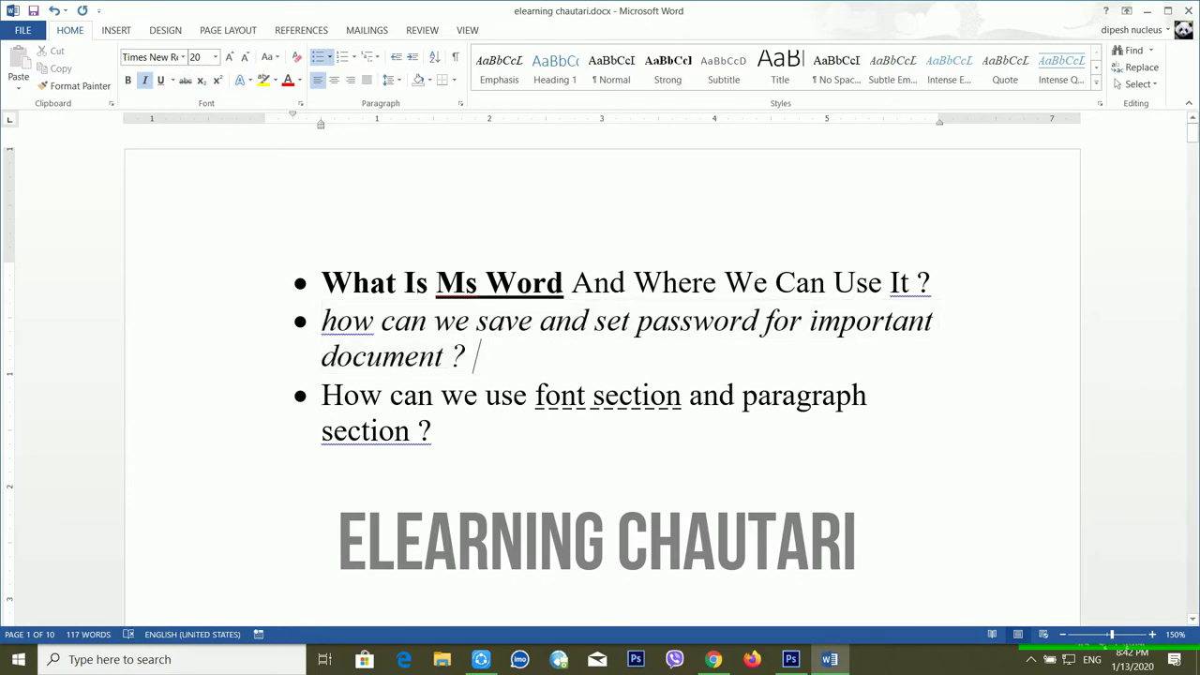
{"action": "left_click", "coordinate": [869, 394]}
- Type H2O after 'document ?' and make its 2 subscript, then superscript
{"action": "left_click", "coordinate": [476, 357]}
{"action": "type", "text": "H"}
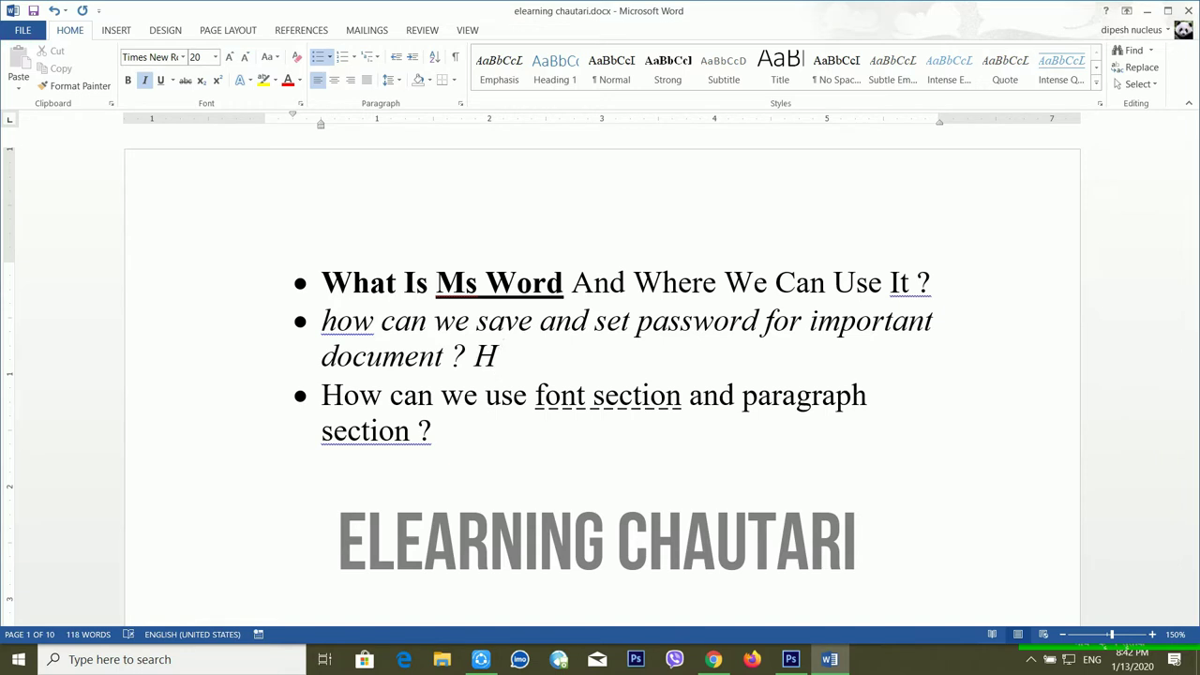
{"action": "type", "text": "2O"}
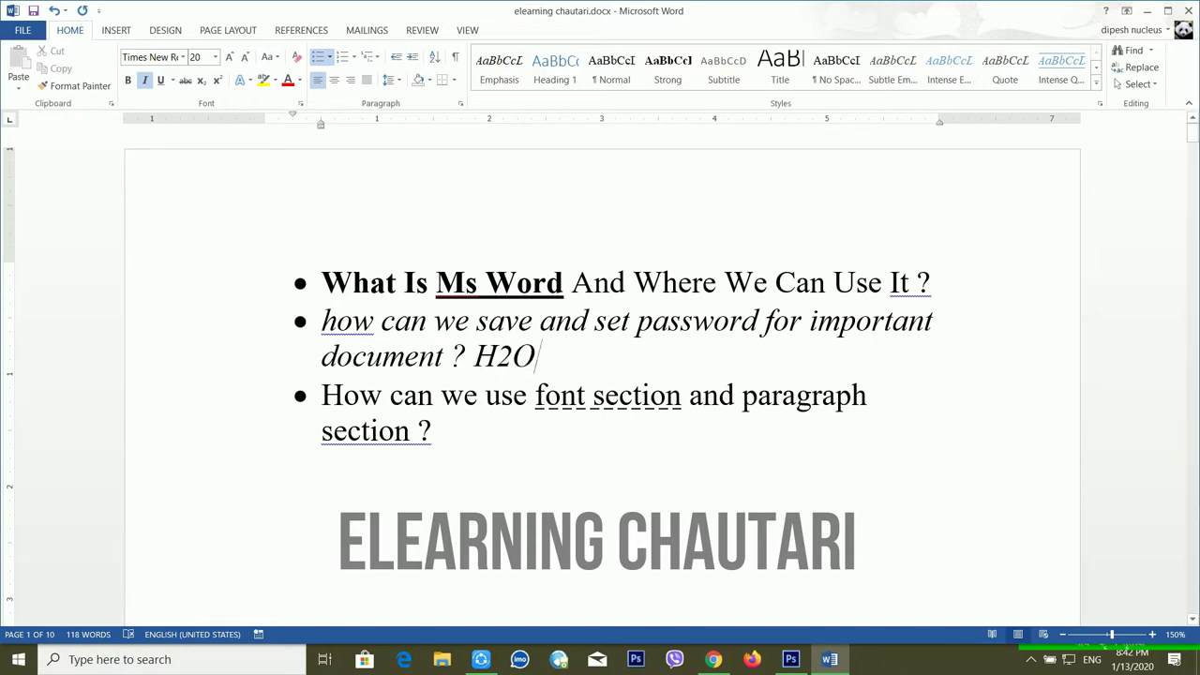
{"action": "left_click_drag", "start_coordinate": [496, 356], "coordinate": [512, 357]}
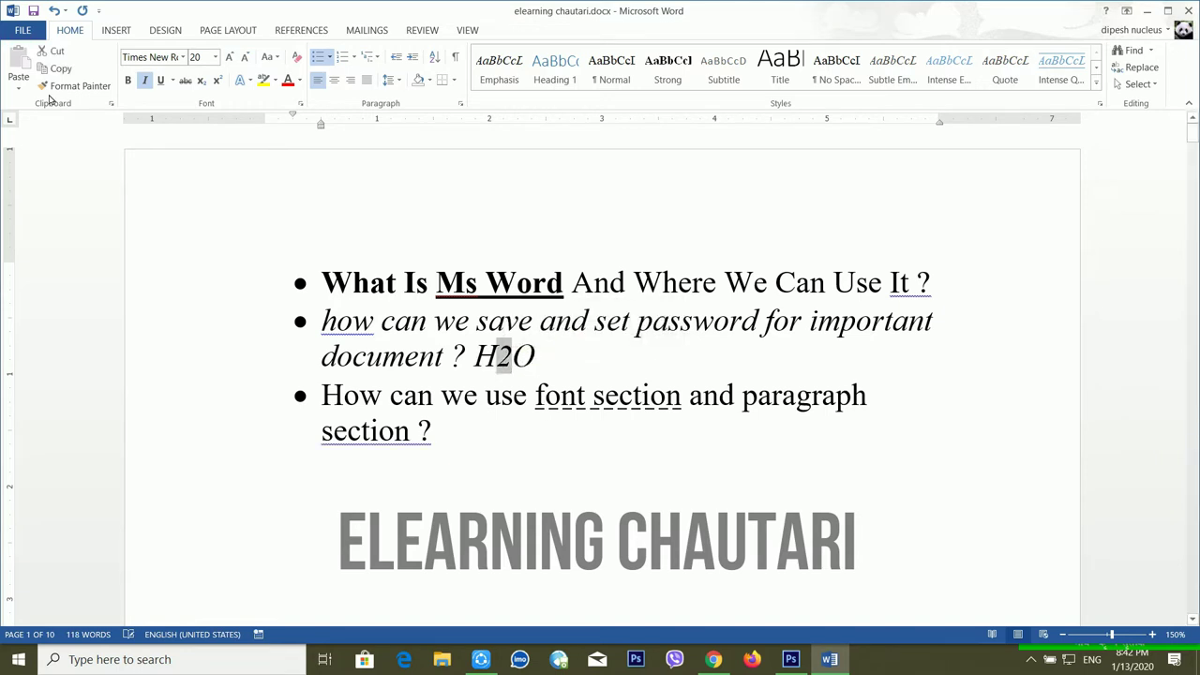
{"action": "left_click", "coordinate": [200, 82]}
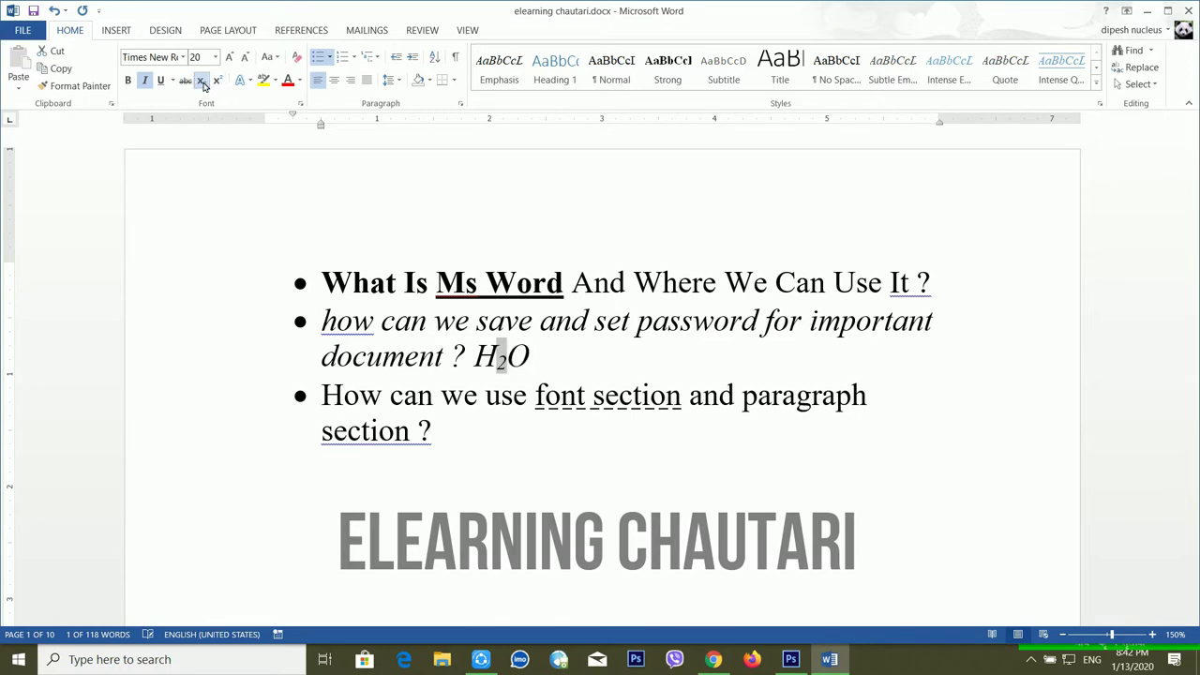
{"action": "left_click", "coordinate": [532, 356]}
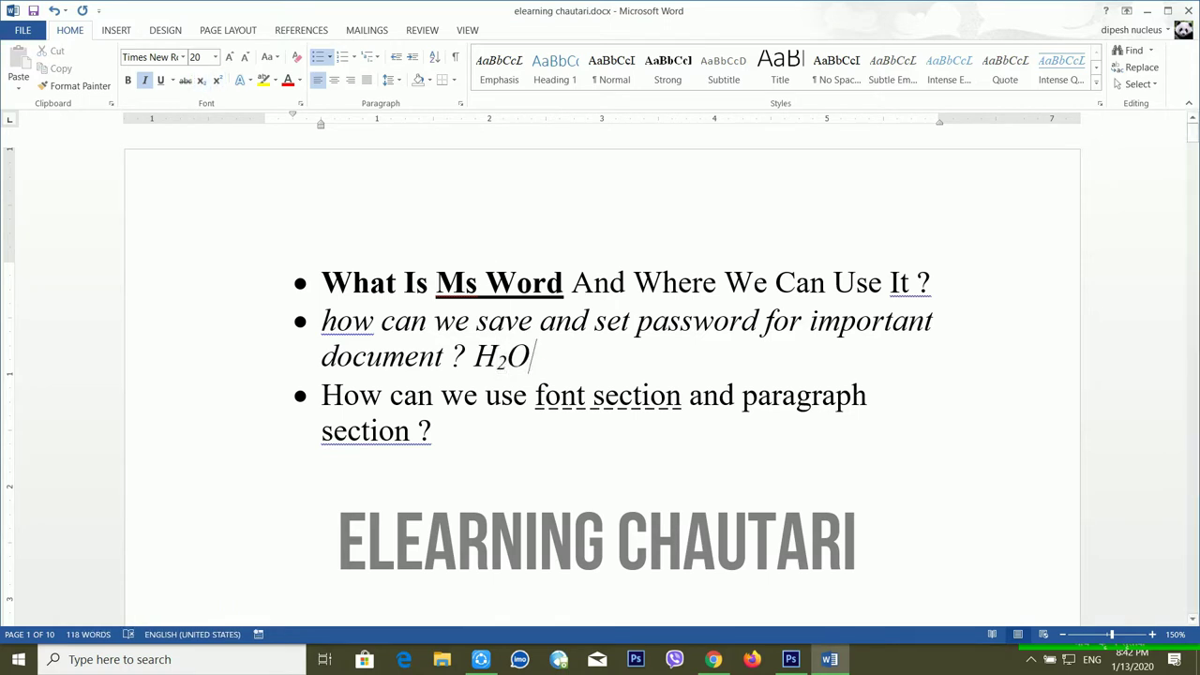
{"action": "left_click_drag", "start_coordinate": [508, 358], "coordinate": [496, 358]}
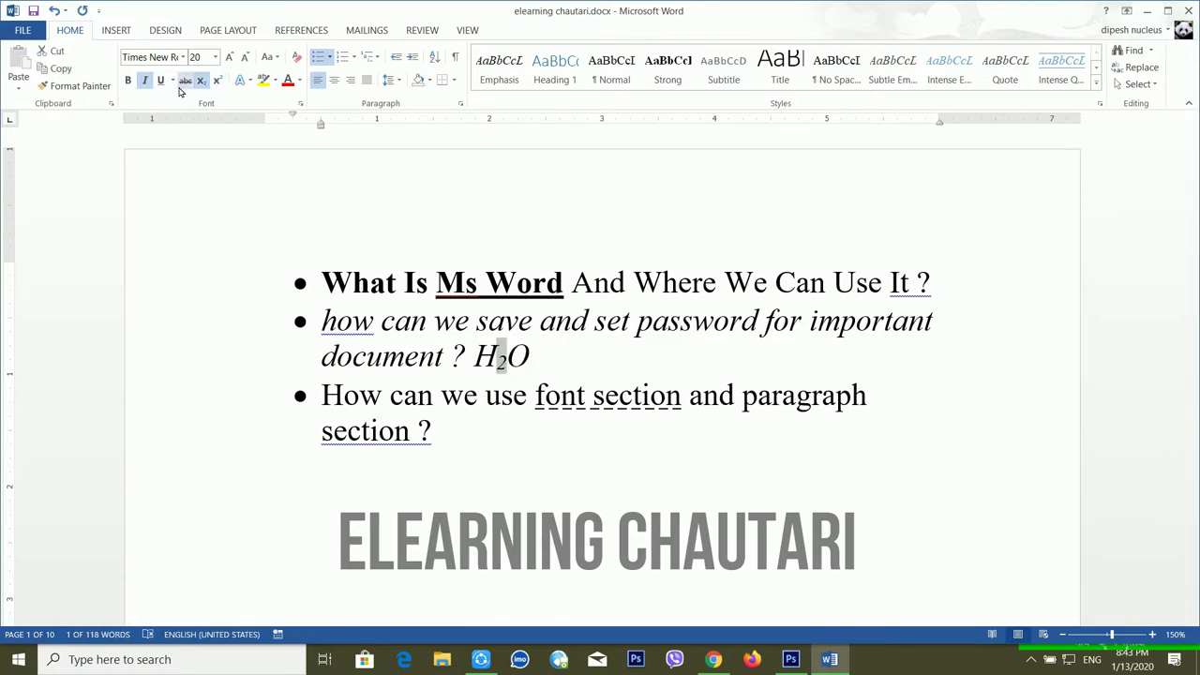
{"action": "left_click", "coordinate": [217, 80]}
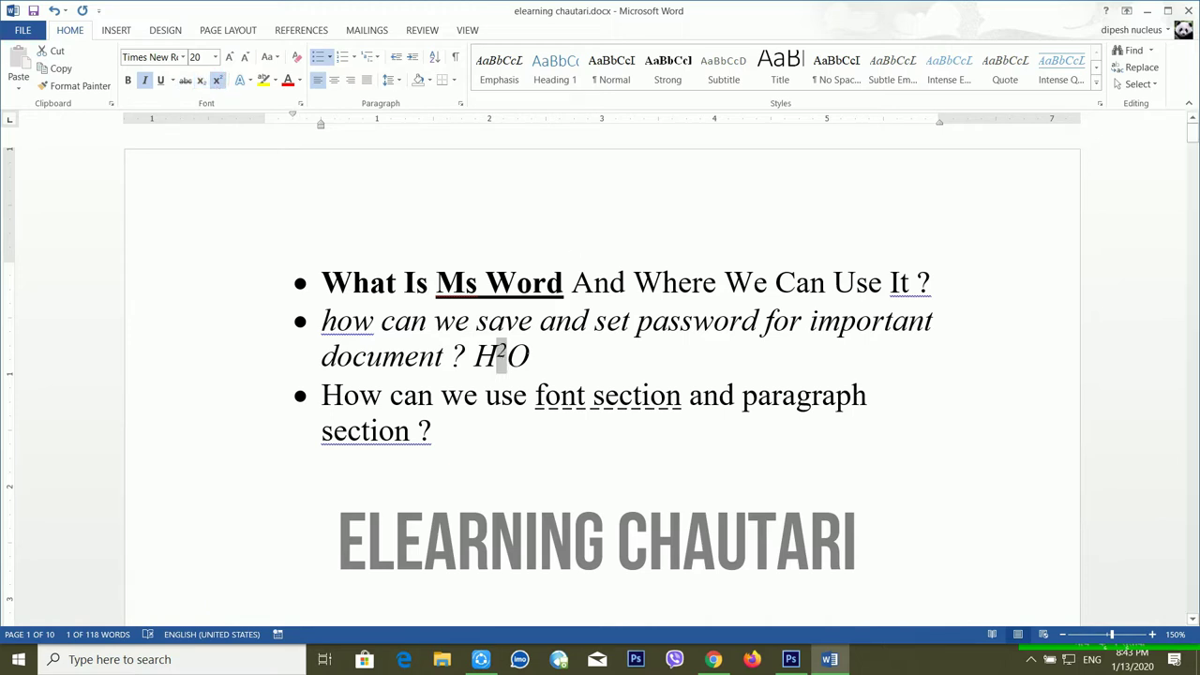
{"action": "left_click", "coordinate": [553, 361]}
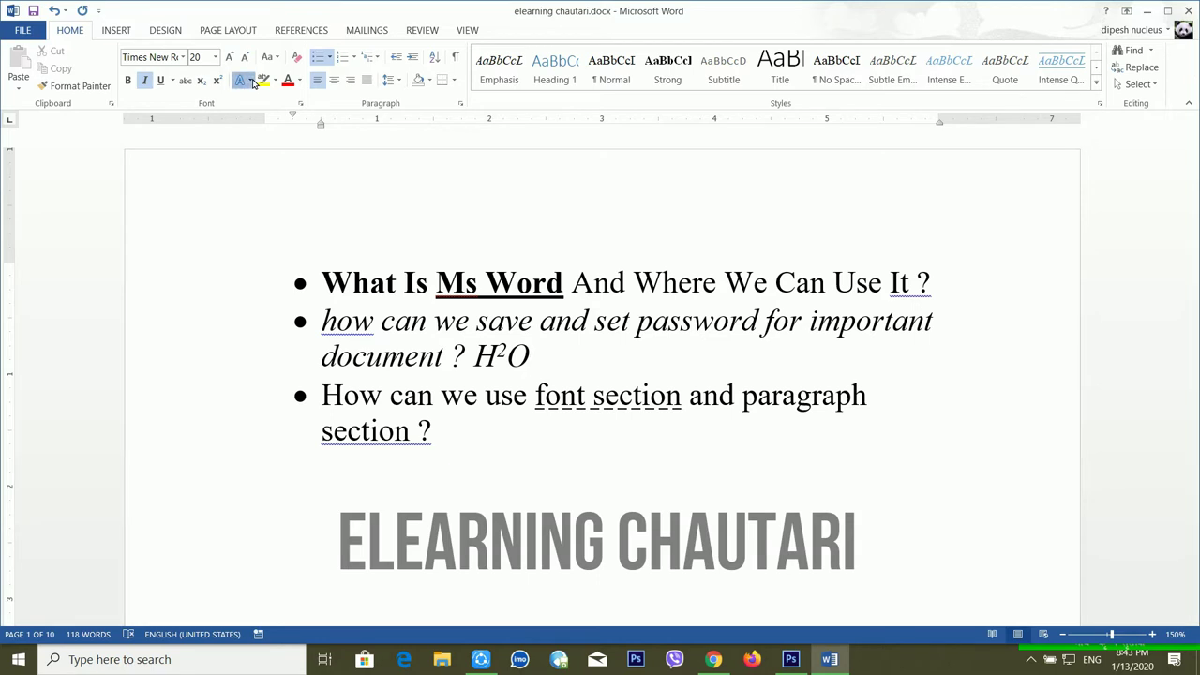
{"action": "left_click", "coordinate": [251, 81]}
{"action": "left_click", "coordinate": [628, 371]}
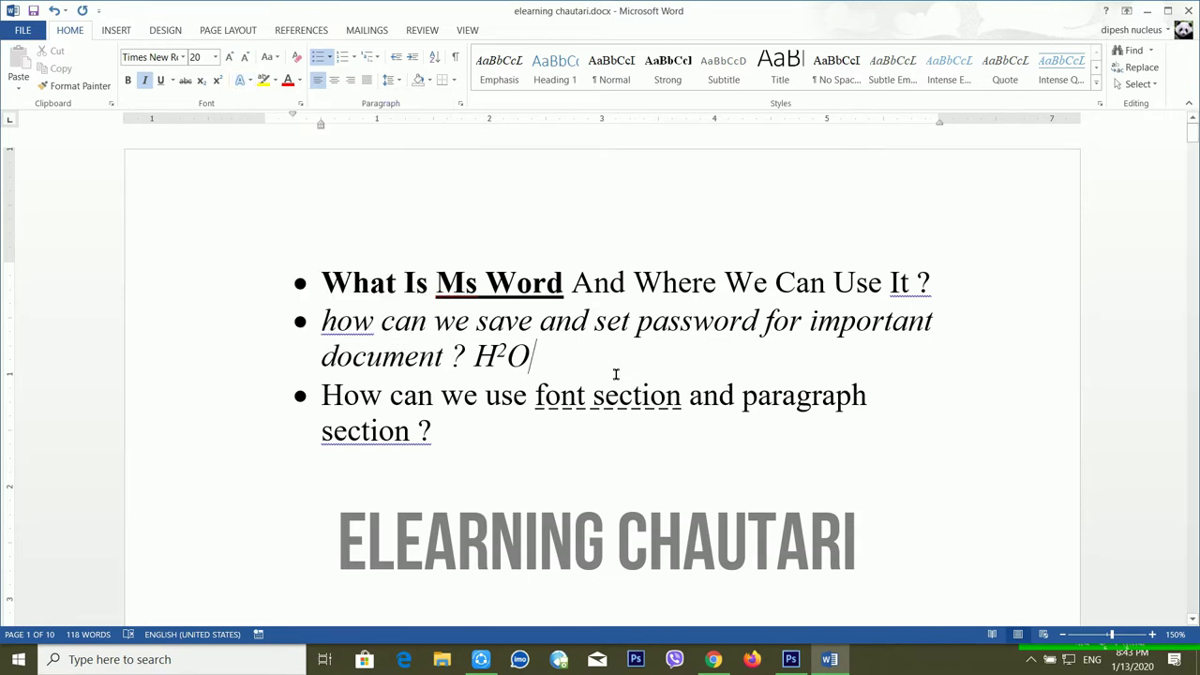
{"action": "left_click_drag", "start_coordinate": [613, 375], "coordinate": [321, 320]}
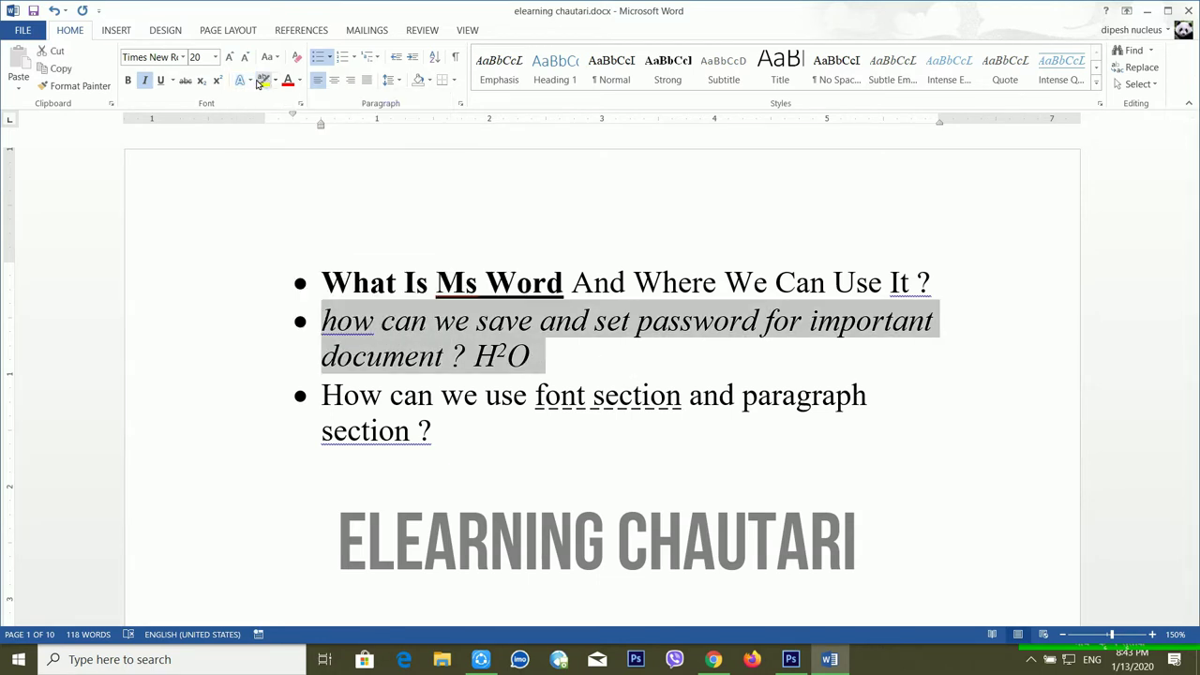
{"action": "left_click", "coordinate": [604, 394]}
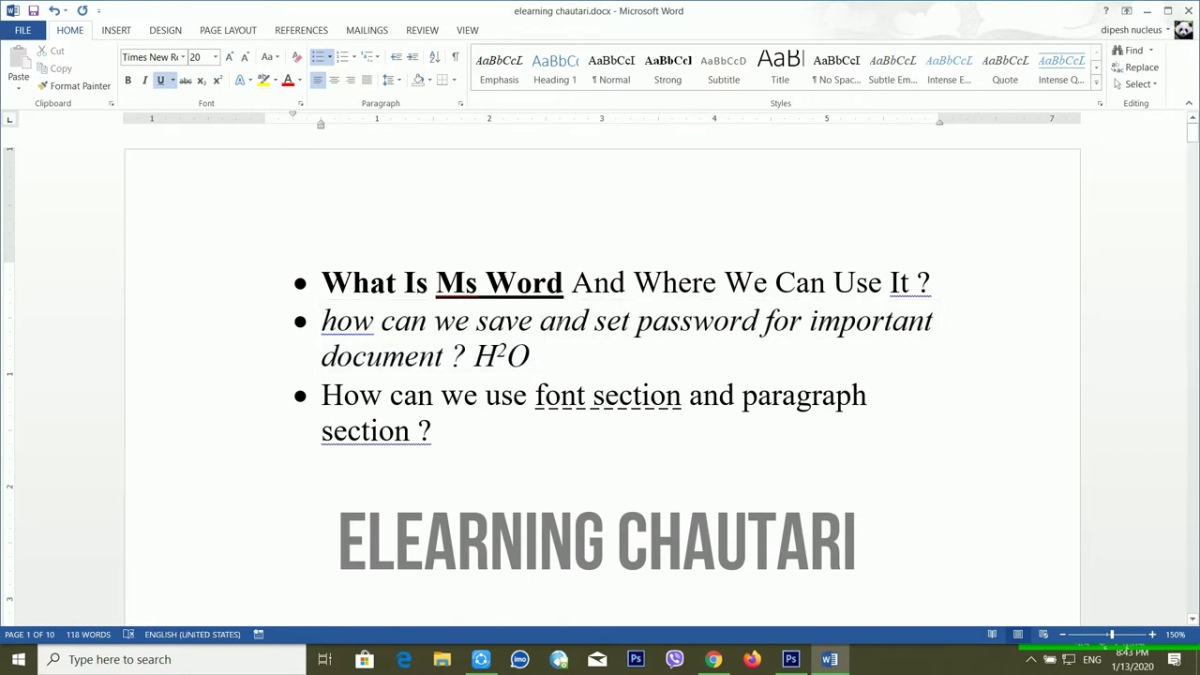
{"action": "left_click_drag", "start_coordinate": [571, 282], "coordinate": [435, 283]}
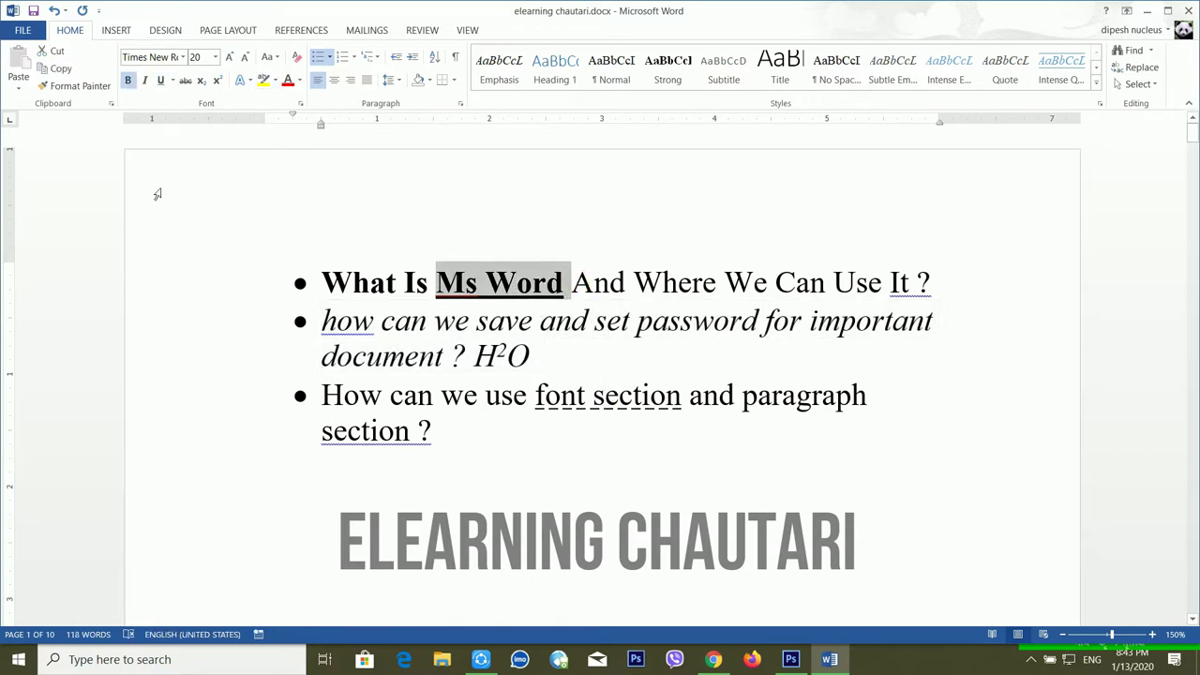
{"action": "left_click", "coordinate": [275, 80]}
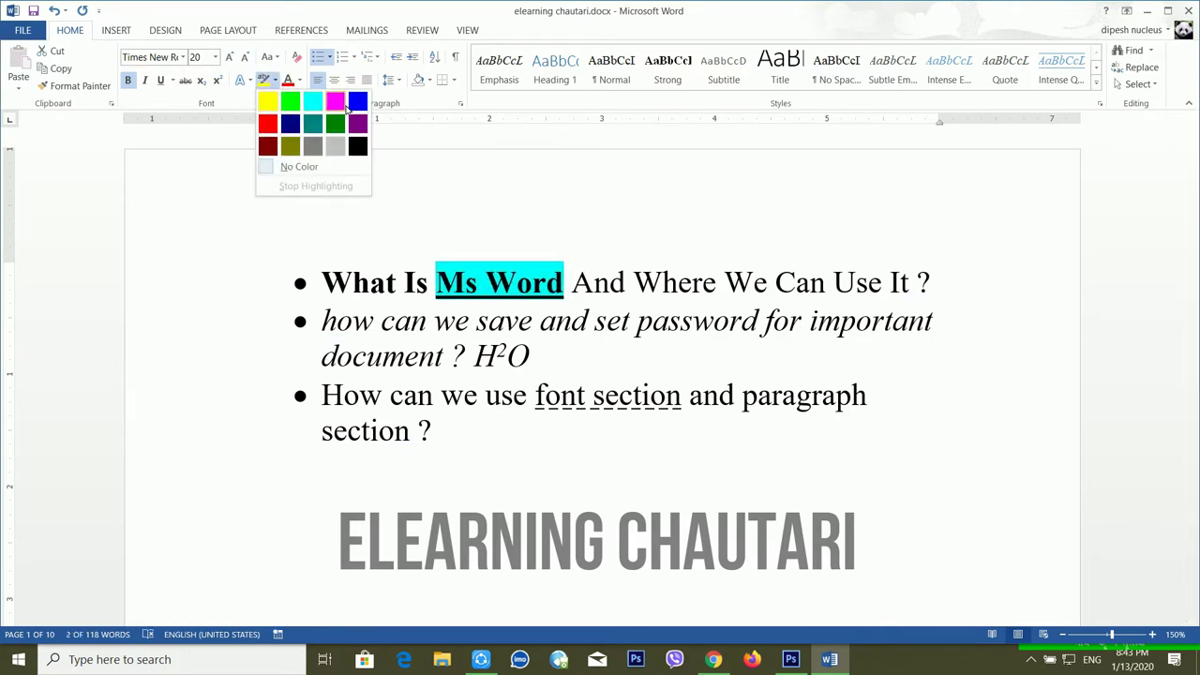
{"action": "left_click", "coordinate": [506, 286]}
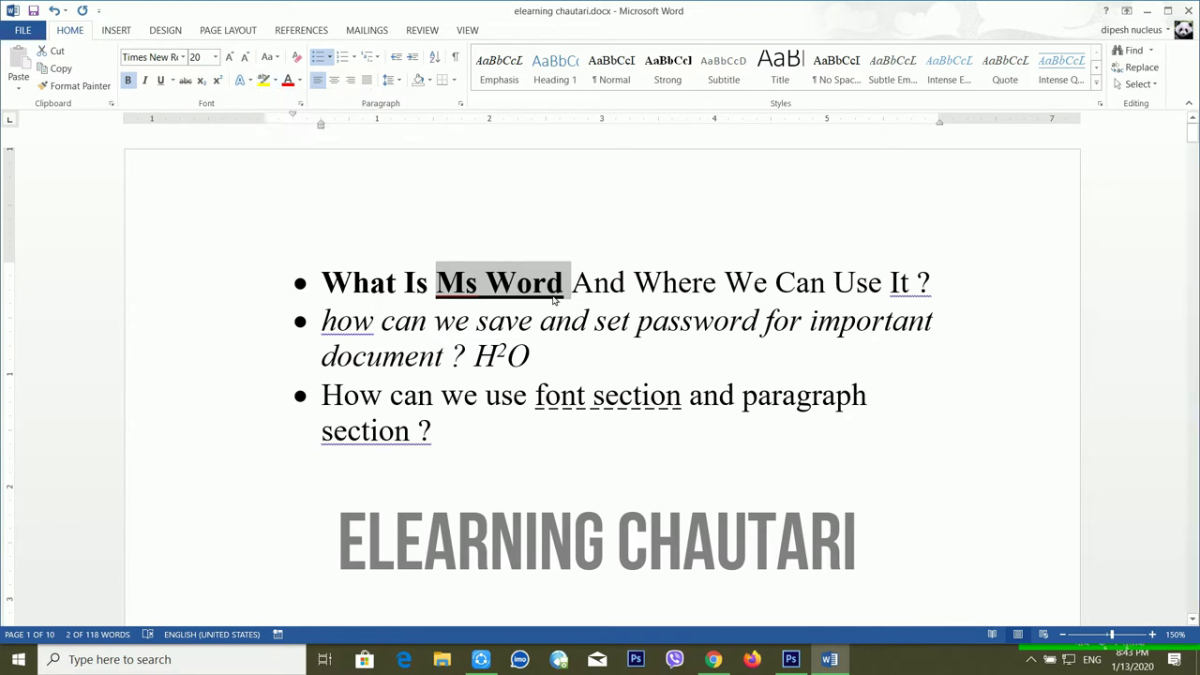
{"action": "left_click", "coordinate": [555, 324]}
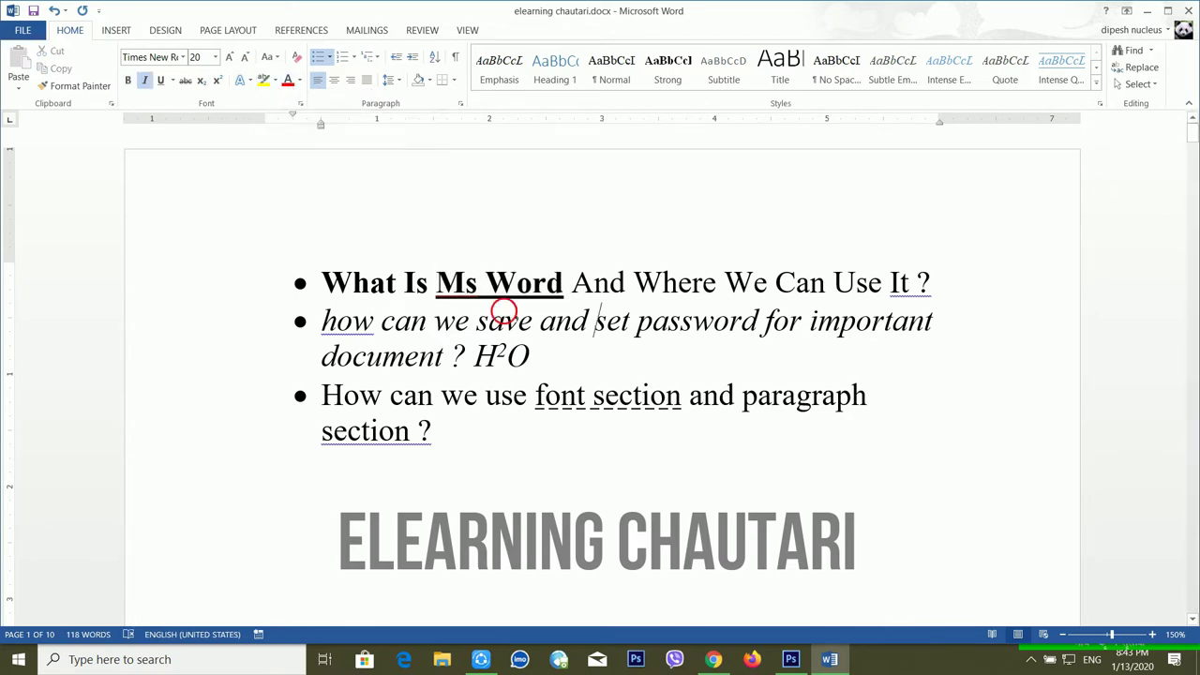
{"action": "left_click_drag", "start_coordinate": [585, 359], "coordinate": [317, 281]}
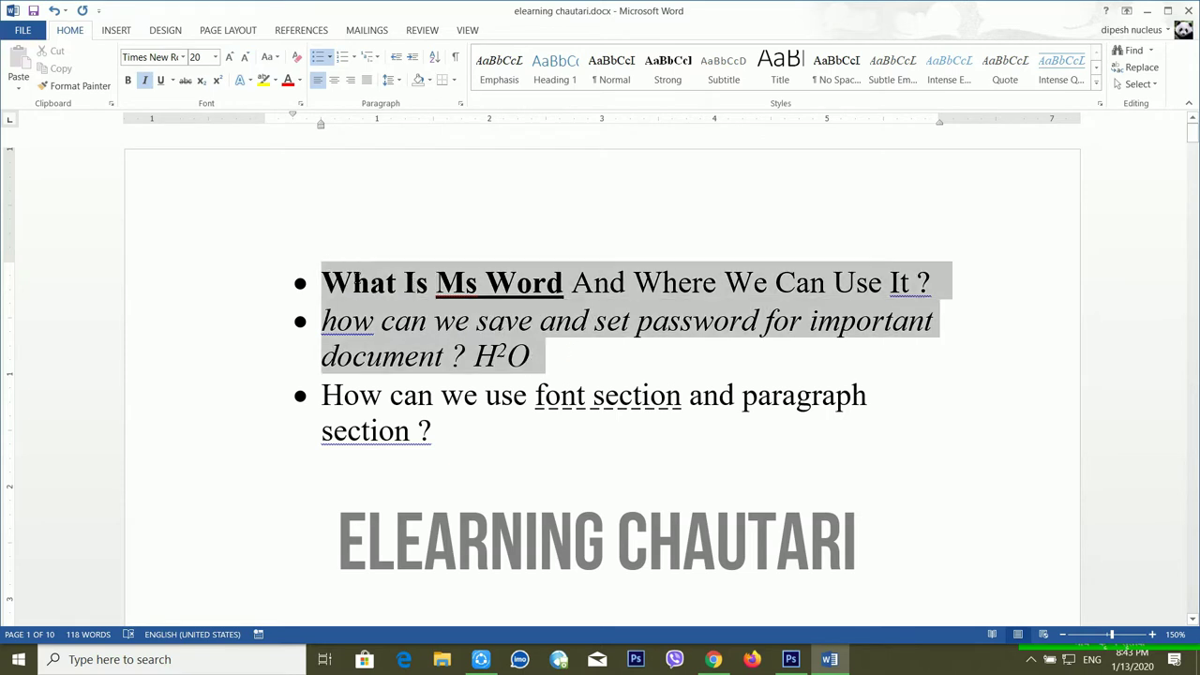
{"action": "left_click", "coordinate": [375, 321]}
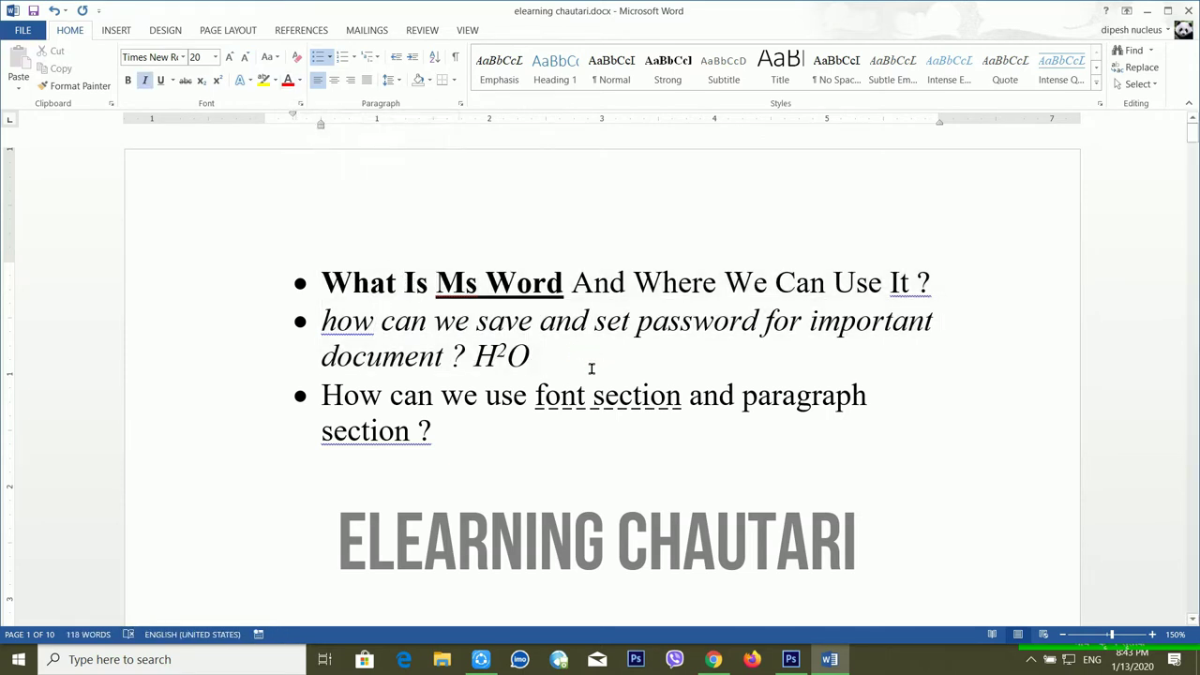
{"action": "left_click_drag", "start_coordinate": [592, 369], "coordinate": [320, 318]}
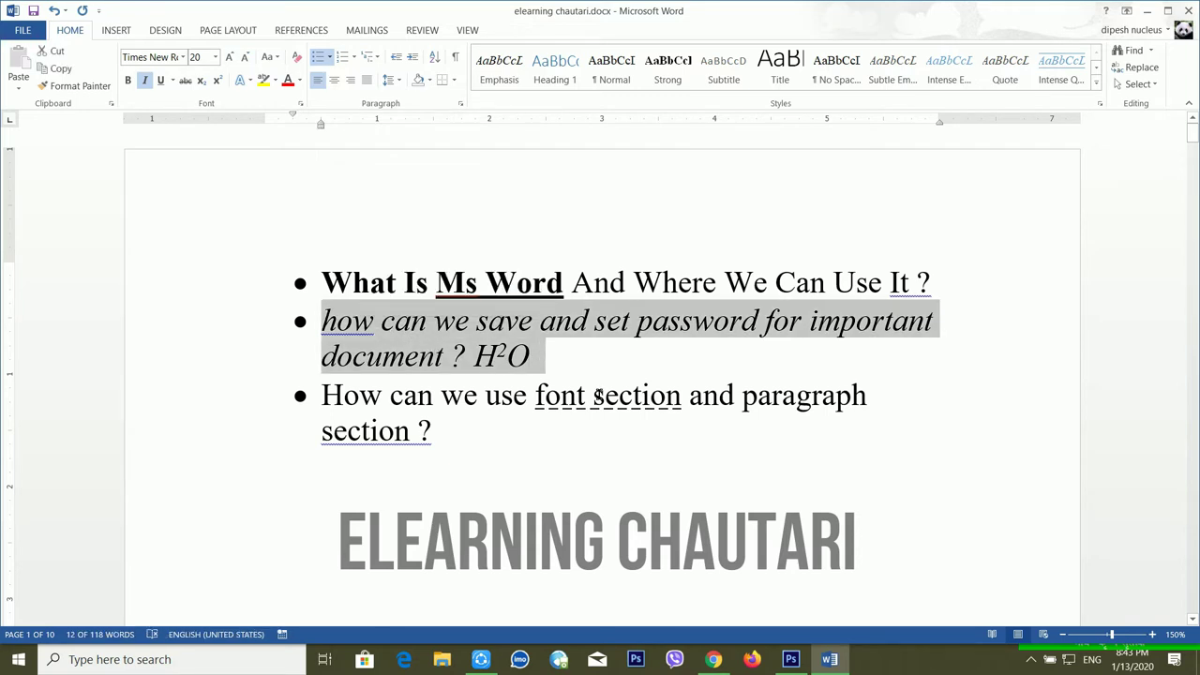
- Colour the second question, ending in H²O, Red from the Font Color Standard Colors
{"action": "left_click", "coordinate": [300, 81]}
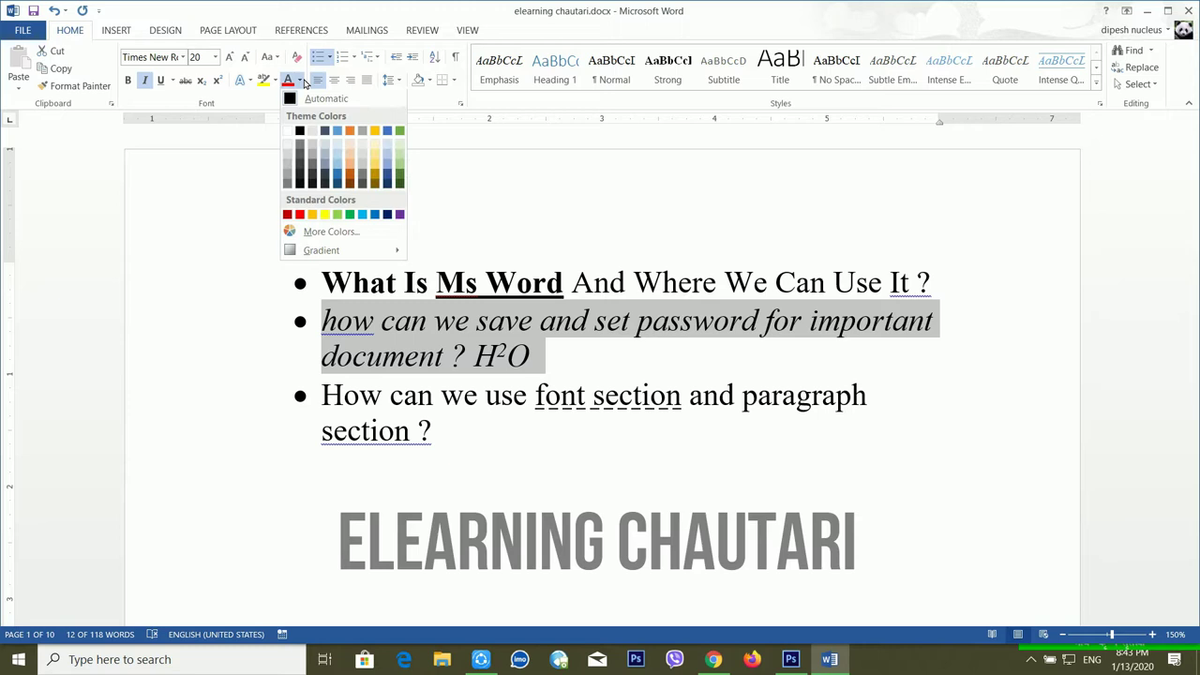
{"action": "left_click", "coordinate": [300, 216]}
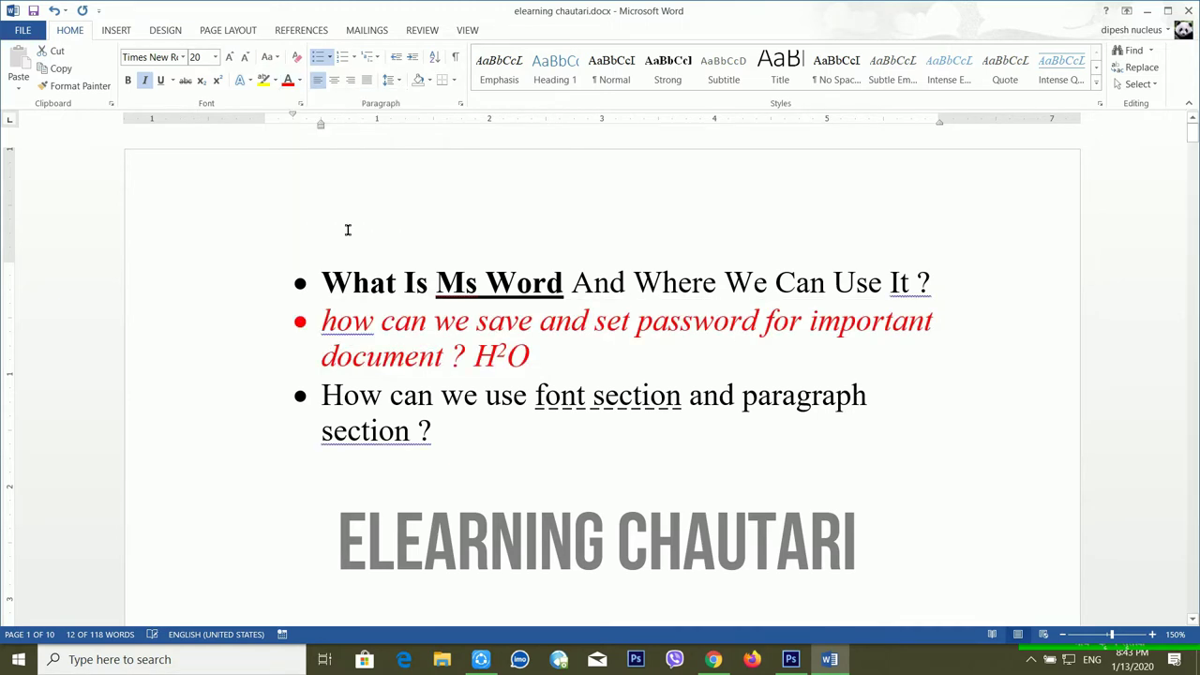
{"action": "left_click", "coordinate": [637, 356]}
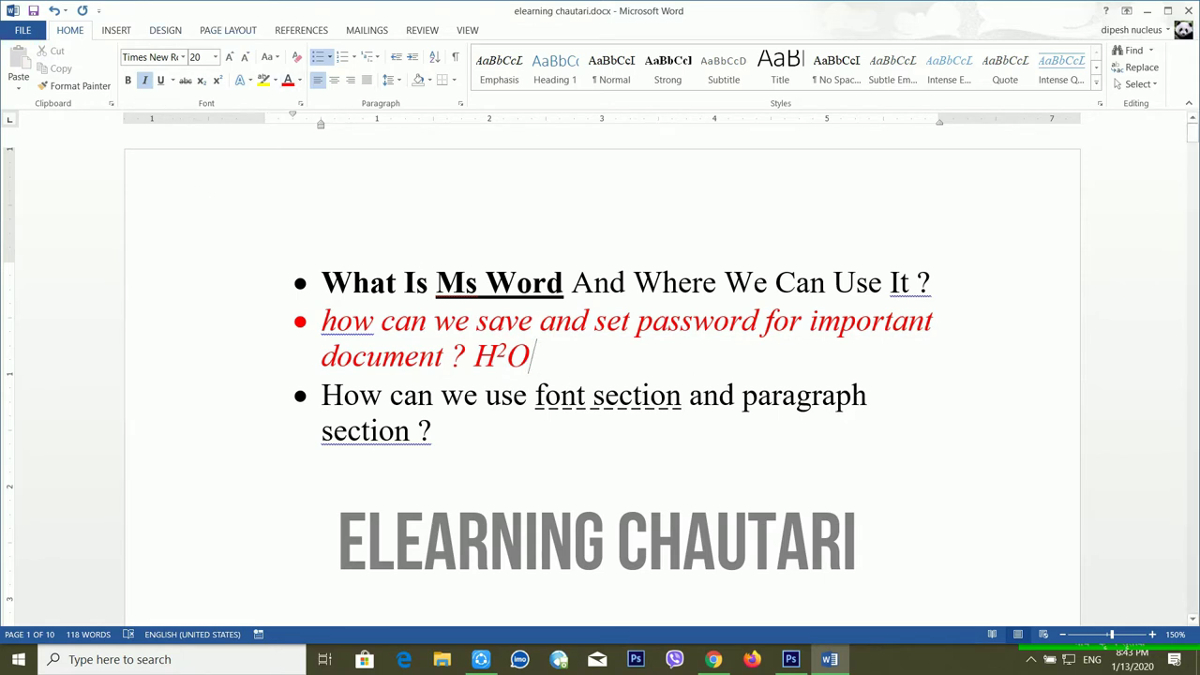
{"action": "scroll", "coordinate": [661, 394], "scroll_direction": "down", "scroll_amount": 3}
{"action": "left_click", "coordinate": [502, 353]}
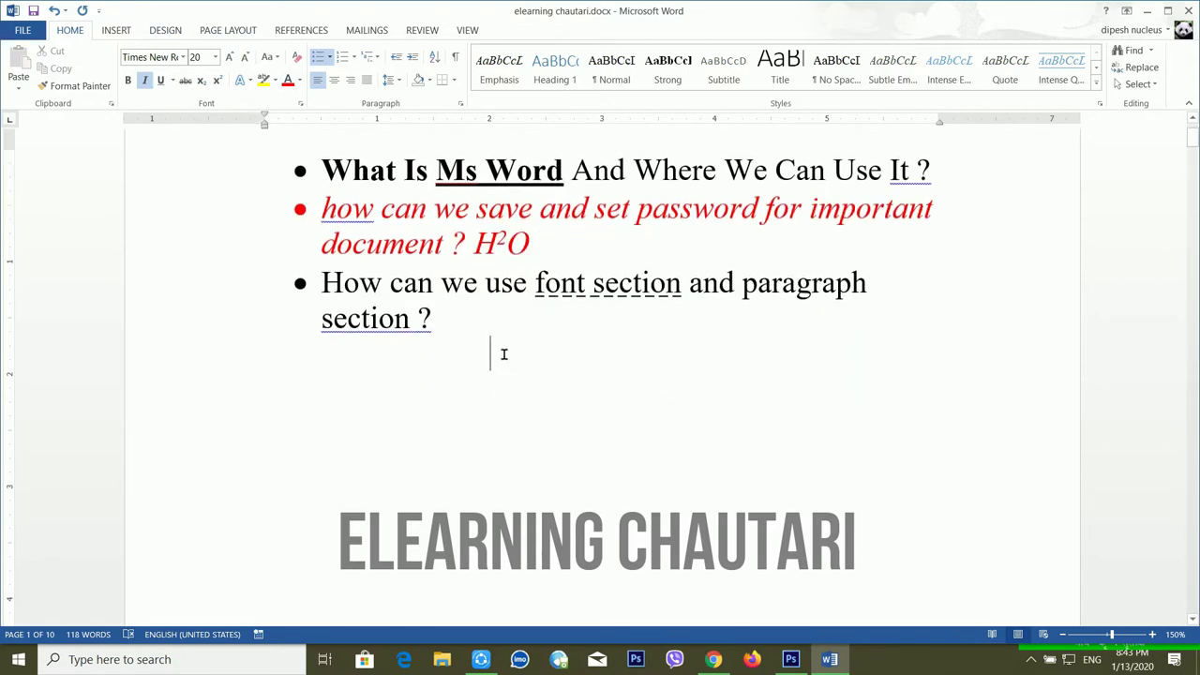
{"action": "key", "text": "BackSpace"}
{"action": "scroll", "coordinate": [474, 333], "scroll_direction": "down", "scroll_amount": 3}
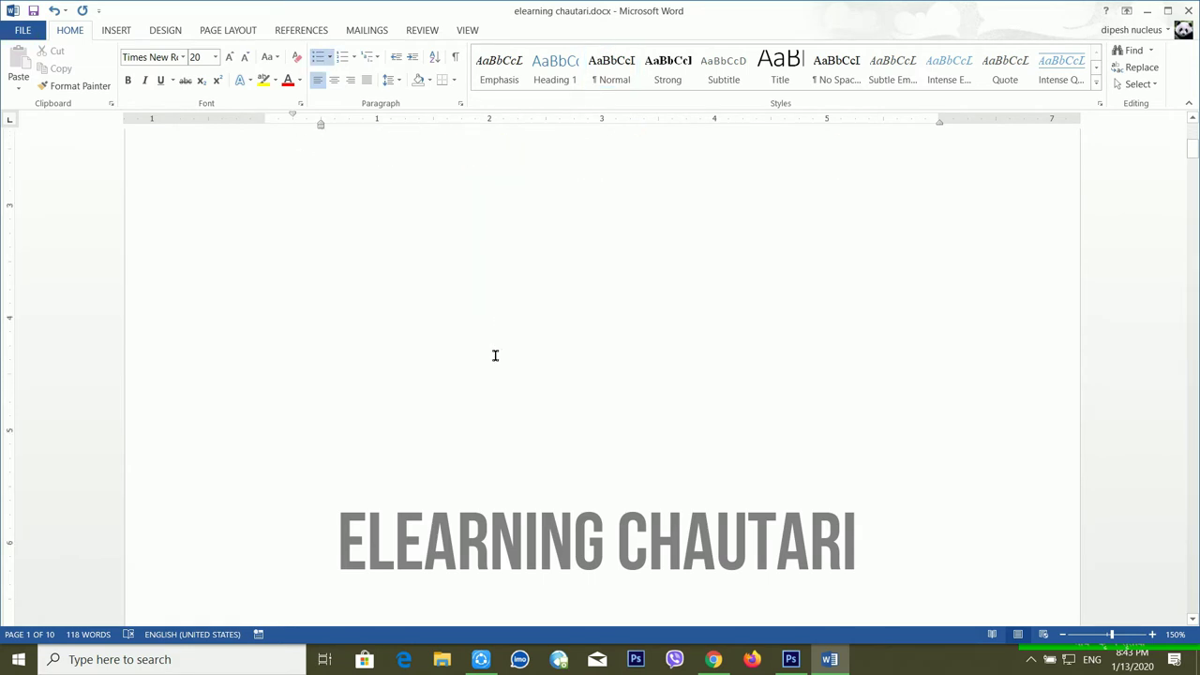
{"action": "scroll", "coordinate": [495, 356], "scroll_direction": "up", "scroll_amount": 5}
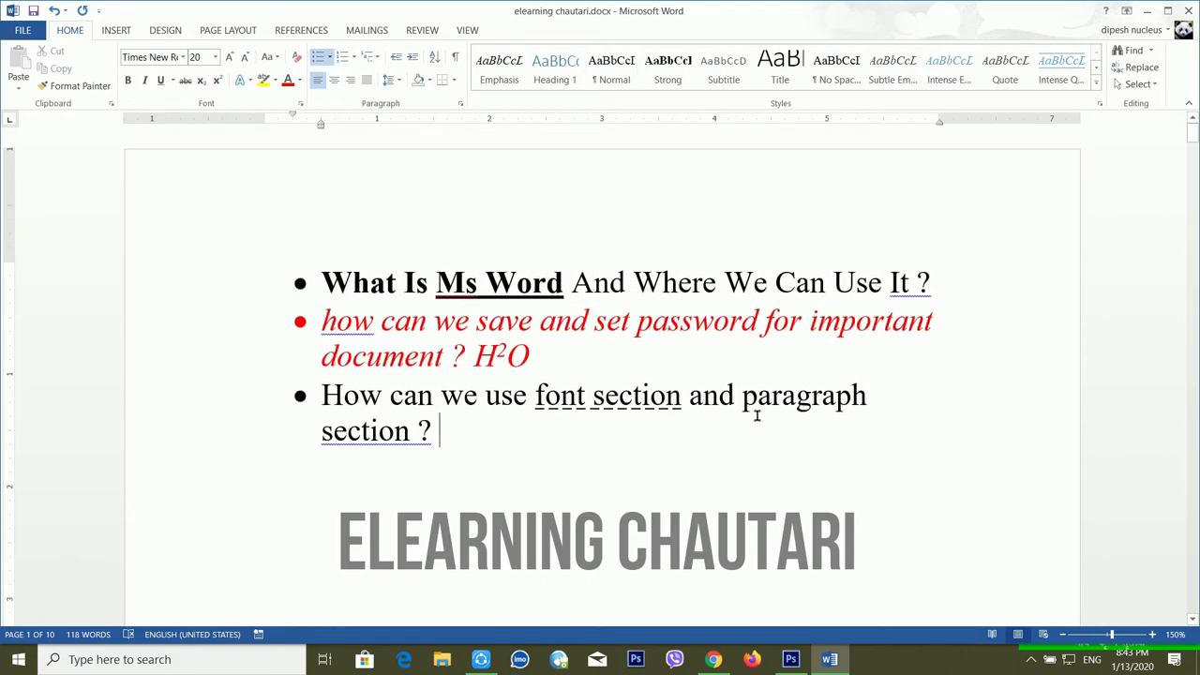
{"action": "left_click_drag", "start_coordinate": [765, 408], "coordinate": [859, 431]}
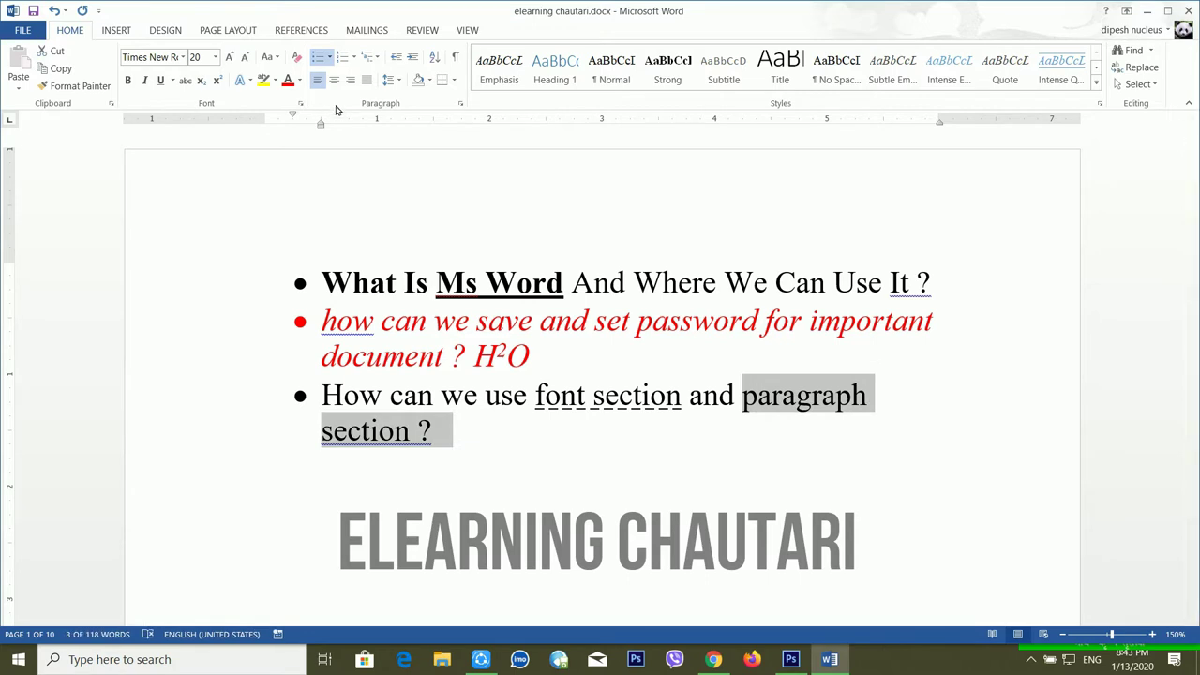
{"action": "left_click", "coordinate": [128, 79]}
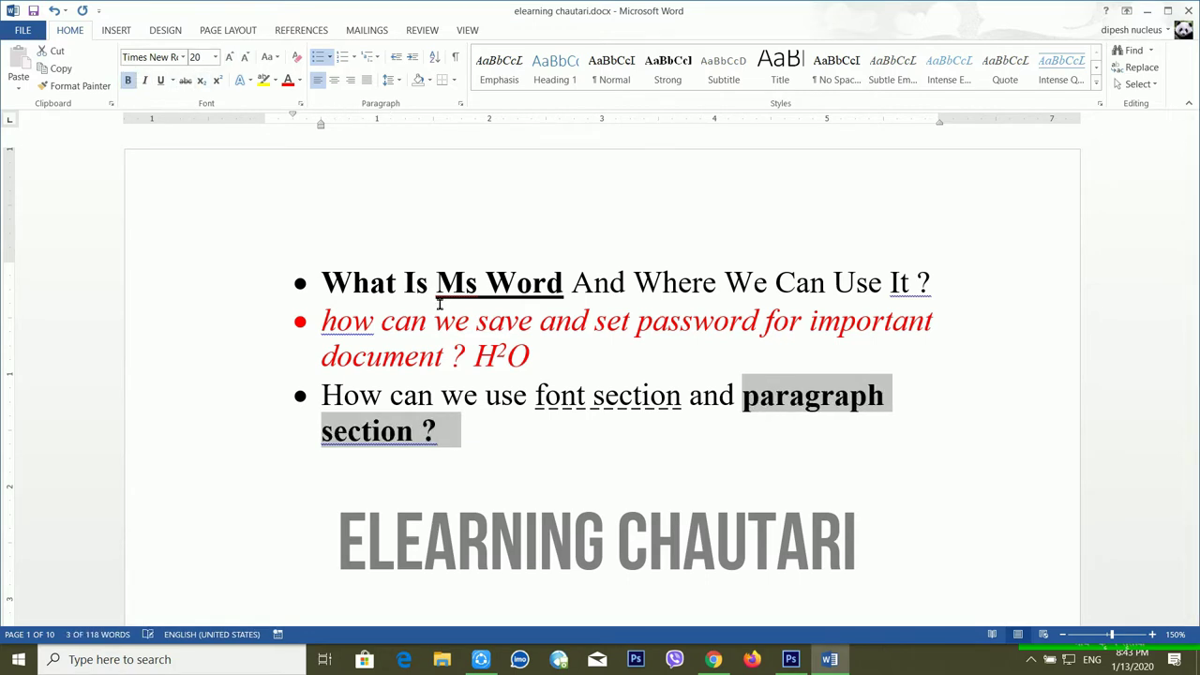
{"action": "left_click", "coordinate": [614, 423]}
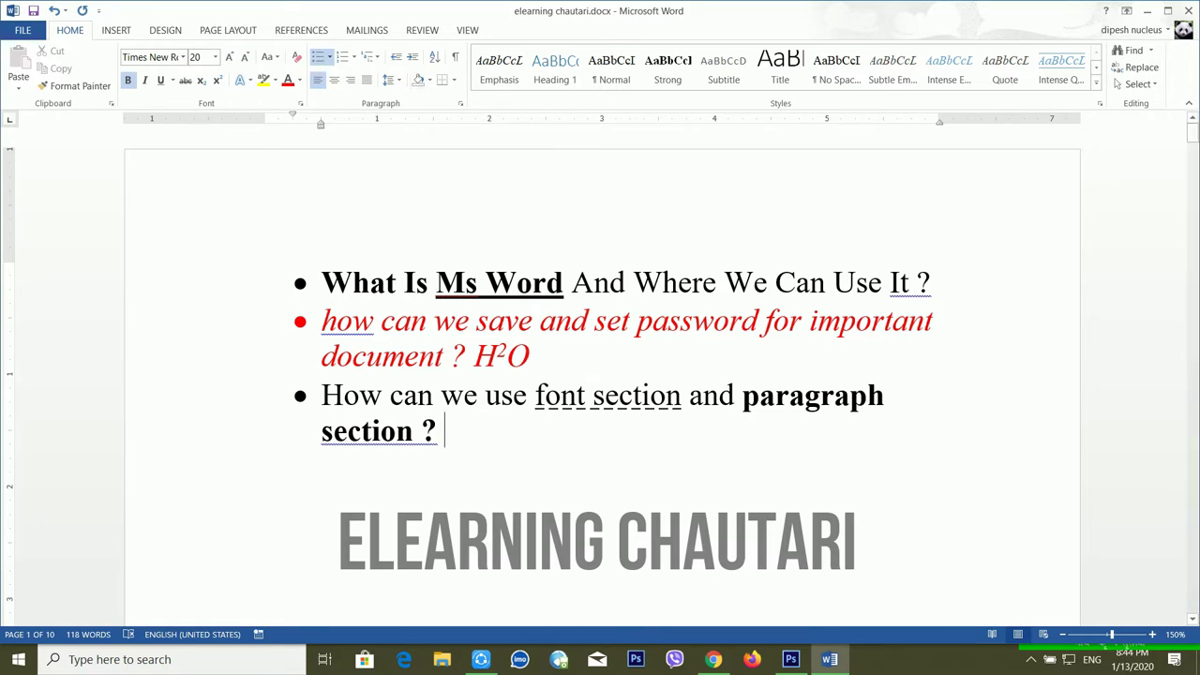
{"action": "left_click", "coordinate": [522, 324]}
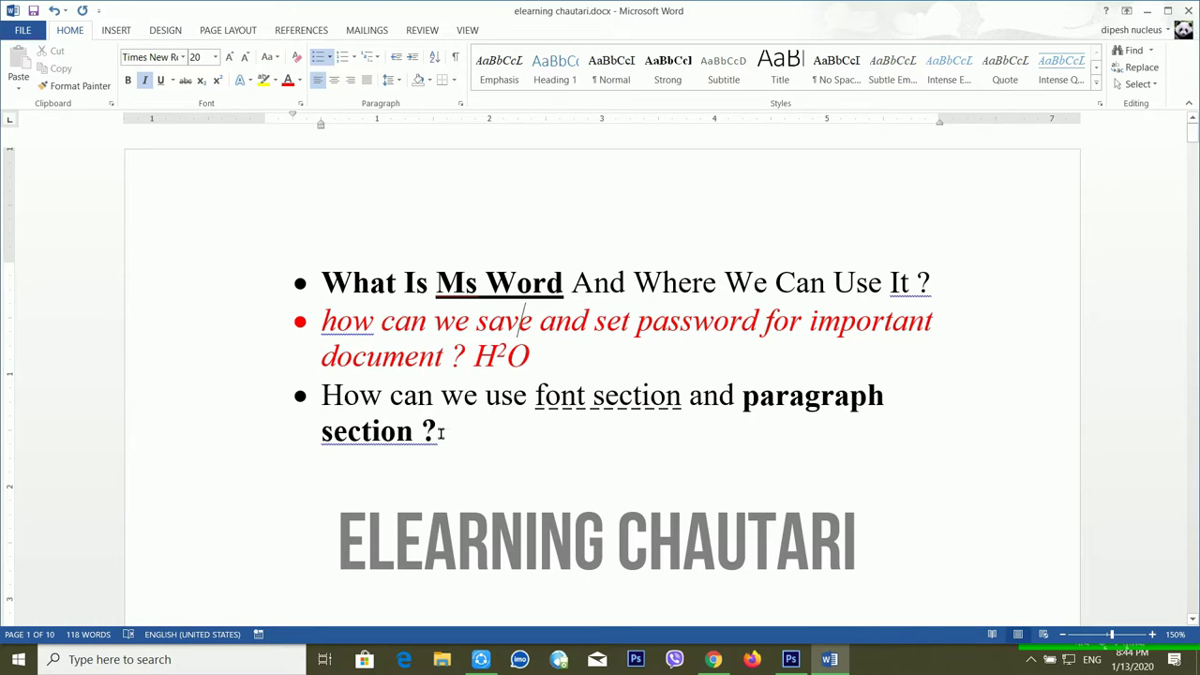
{"action": "left_click_drag", "start_coordinate": [440, 433], "coordinate": [306, 244]}
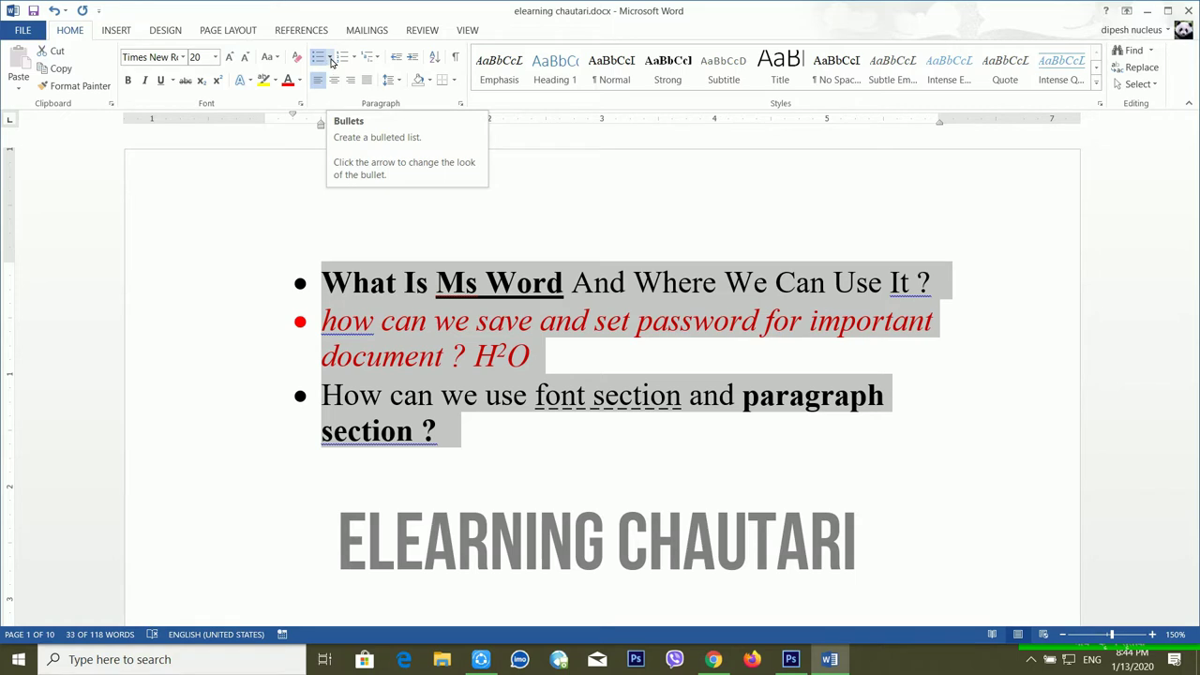
{"action": "left_click", "coordinate": [331, 58]}
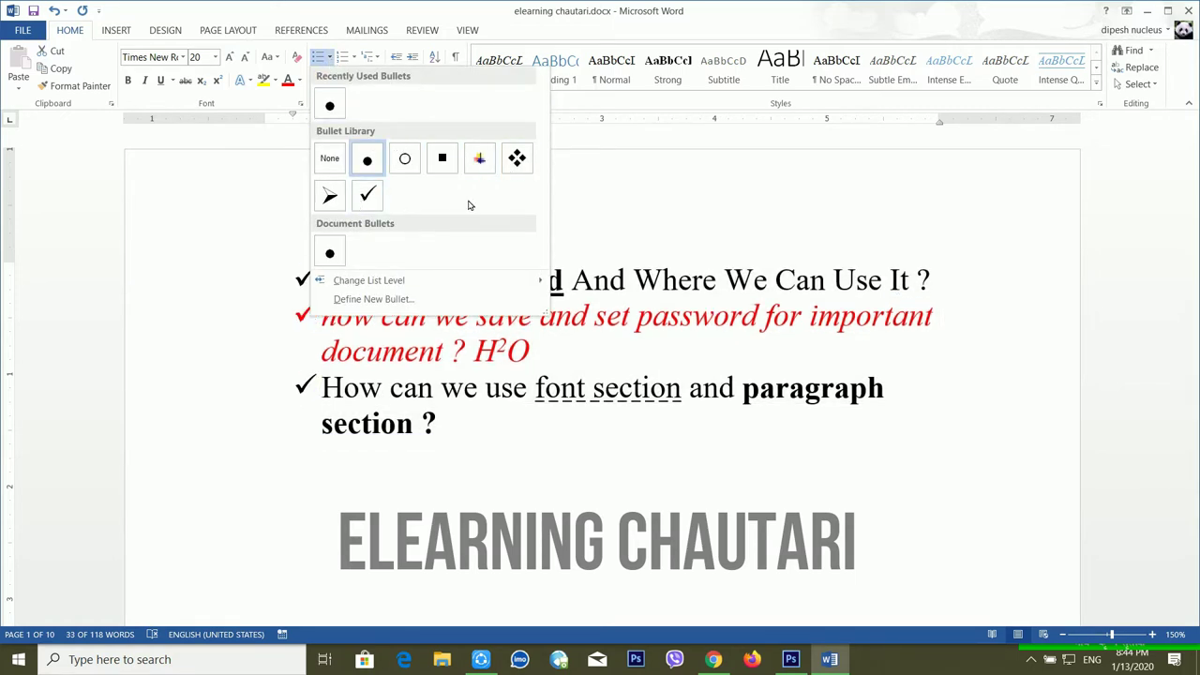
{"action": "left_click", "coordinate": [346, 58]}
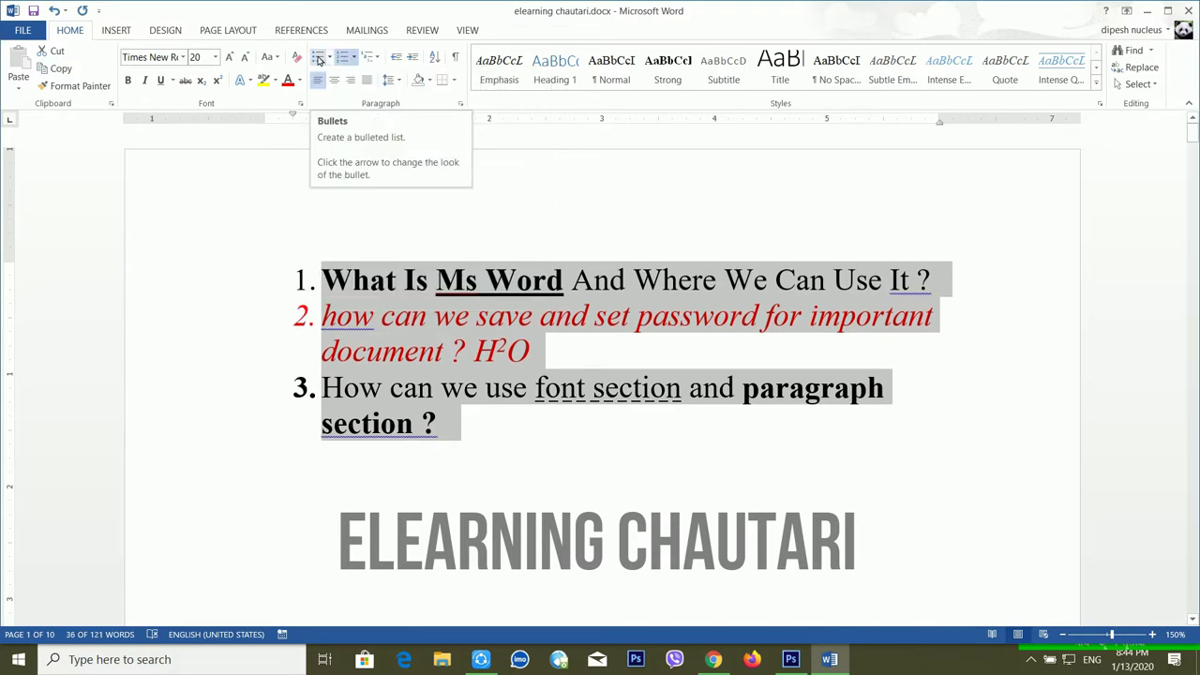
{"action": "left_click", "coordinate": [319, 58]}
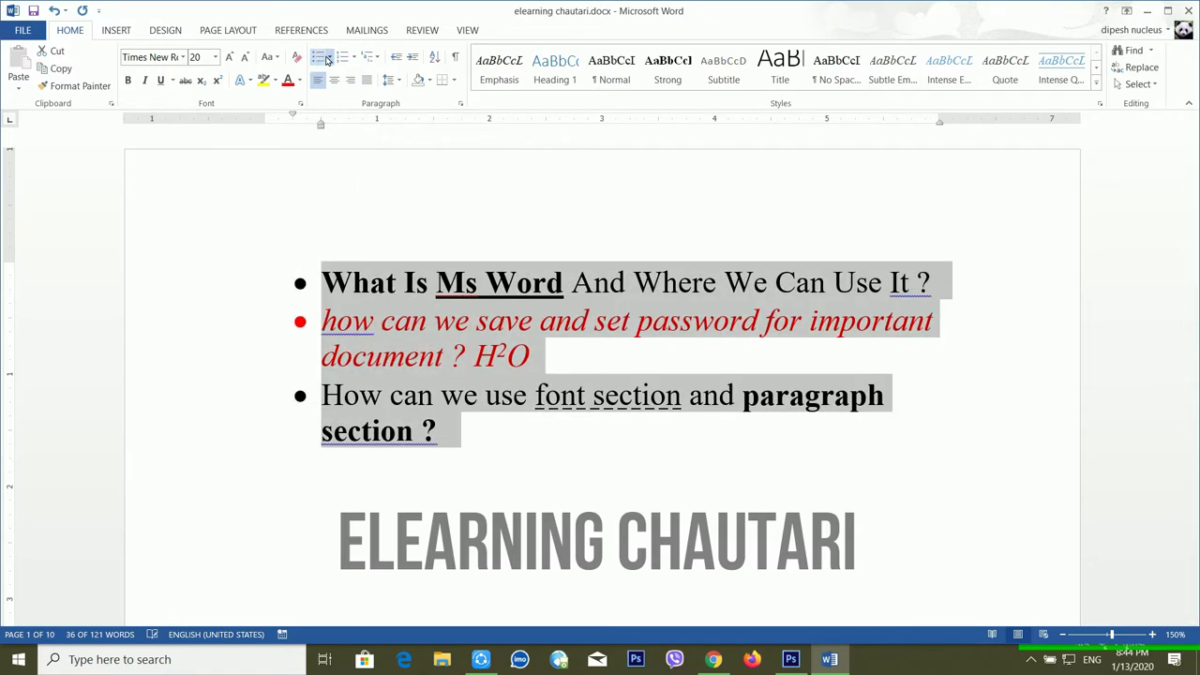
{"action": "left_click", "coordinate": [343, 58]}
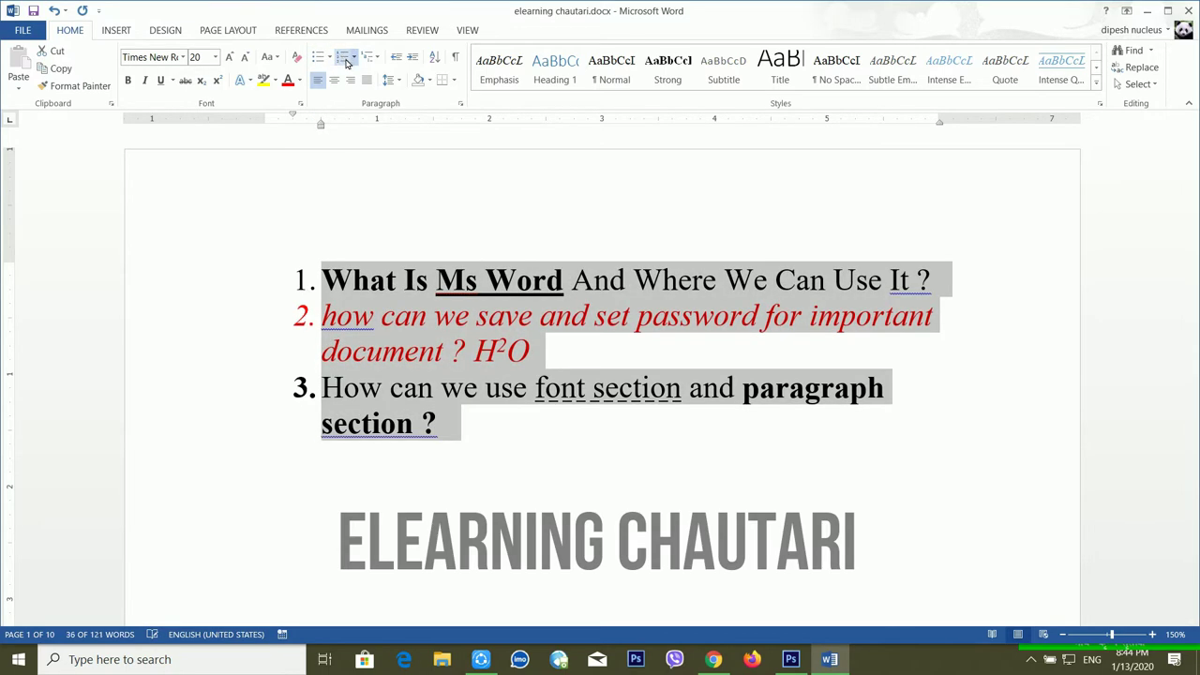
{"action": "left_click", "coordinate": [352, 60]}
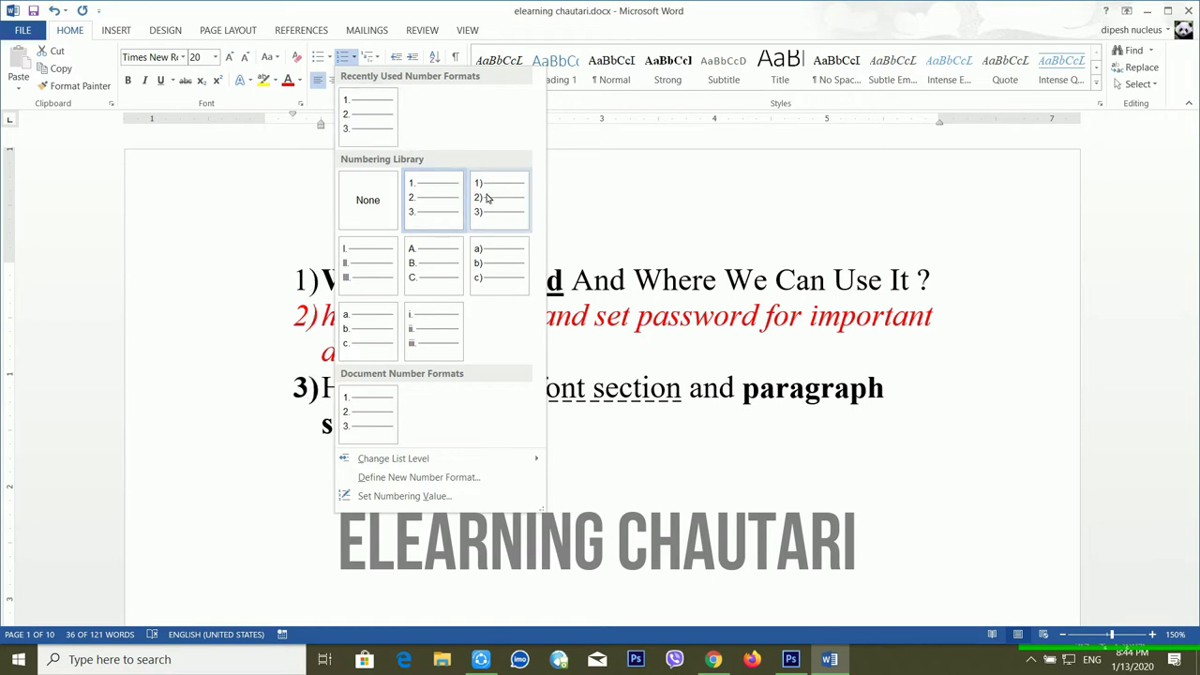
{"action": "key", "text": "Escape"}
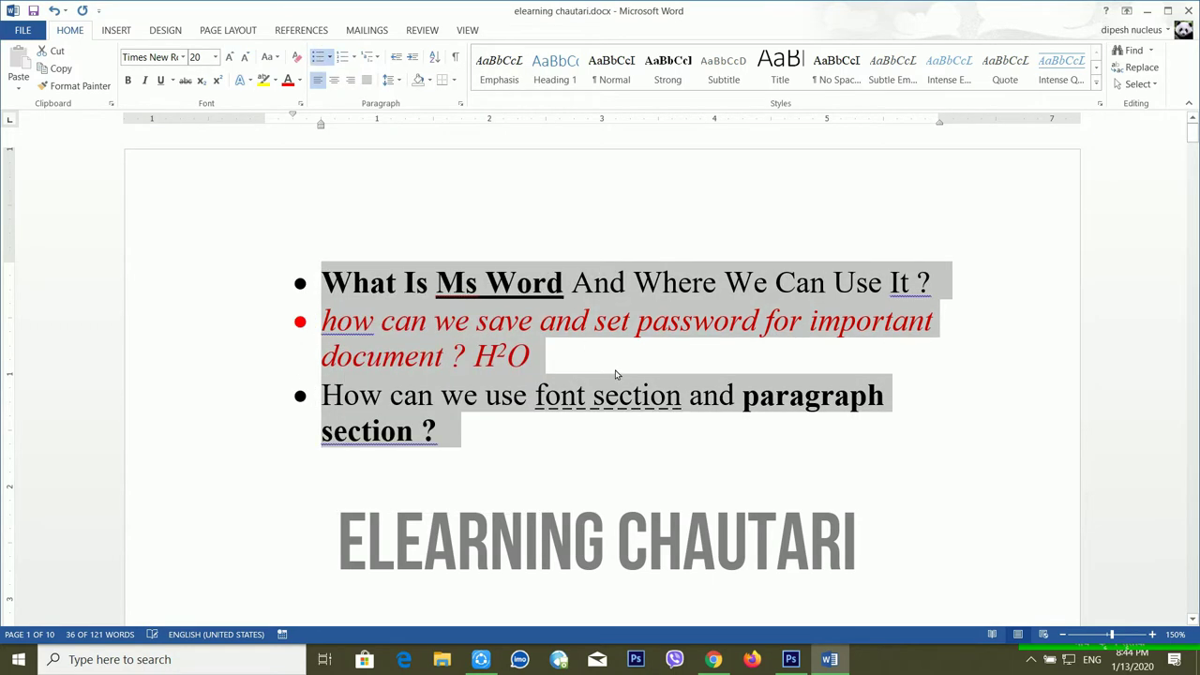
{"action": "left_click", "coordinate": [629, 372]}
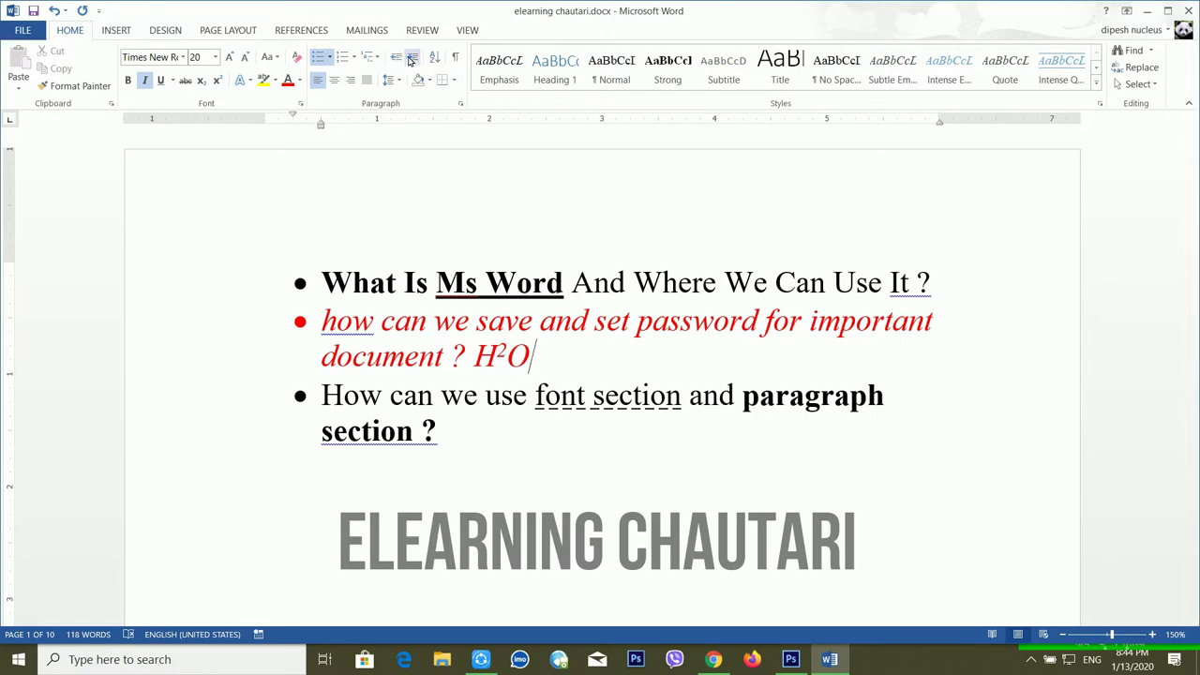
- Shift the three-question list left: Increase Indent once, then Decrease Indent twice
{"action": "left_click", "coordinate": [466, 282]}
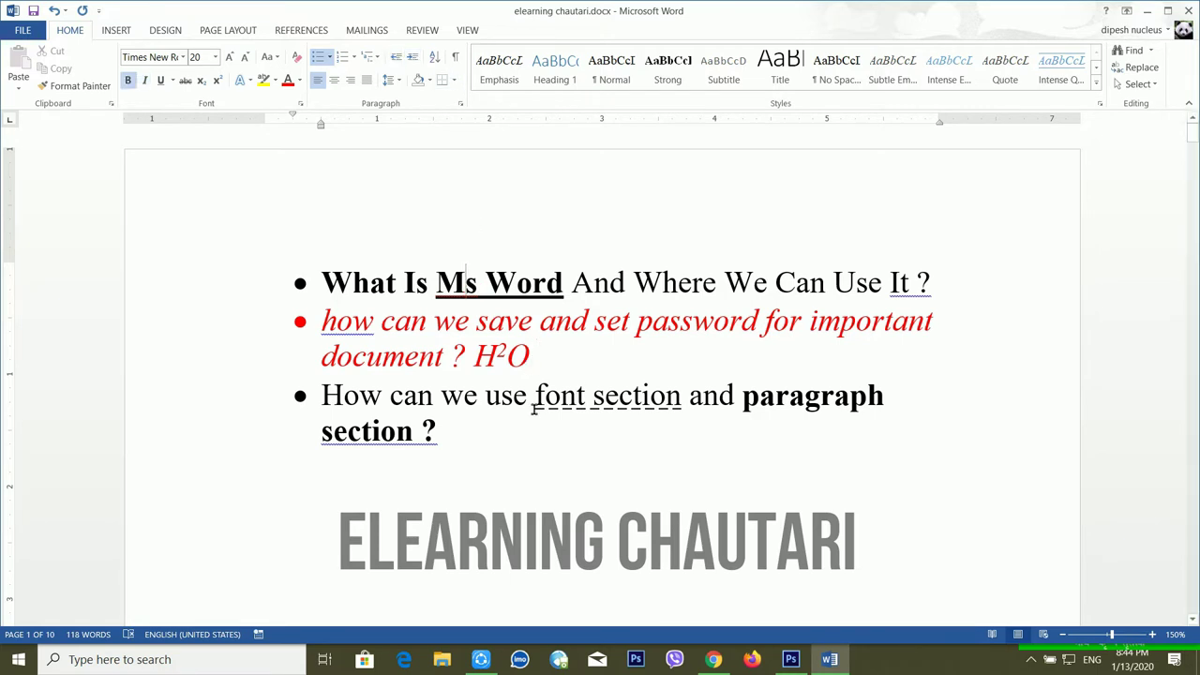
{"action": "left_click_drag", "start_coordinate": [461, 431], "coordinate": [315, 279]}
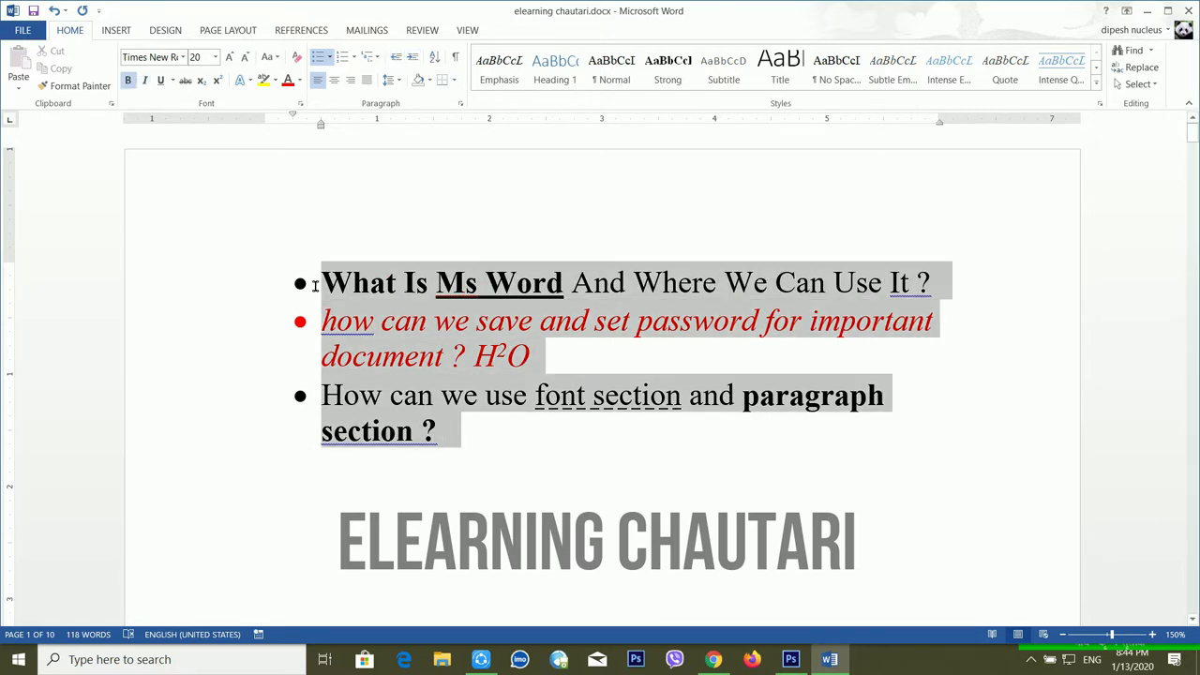
{"action": "left_click", "coordinate": [413, 59]}
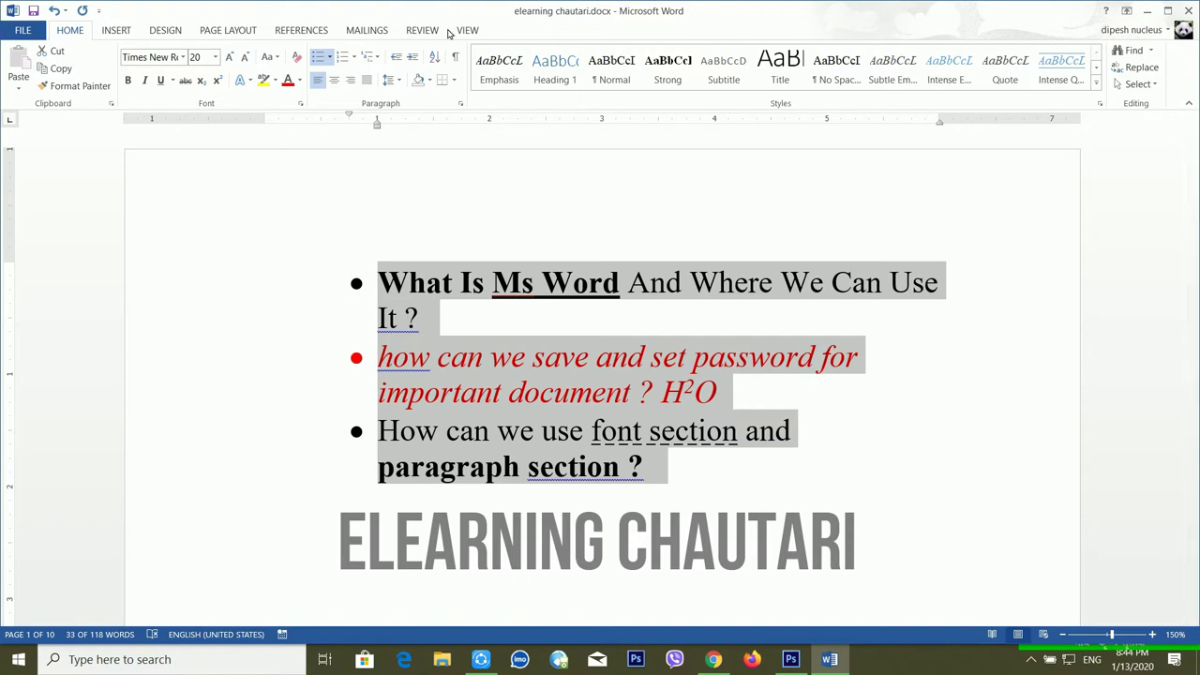
{"action": "left_click", "coordinate": [399, 58]}
{"action": "left_click", "coordinate": [400, 58]}
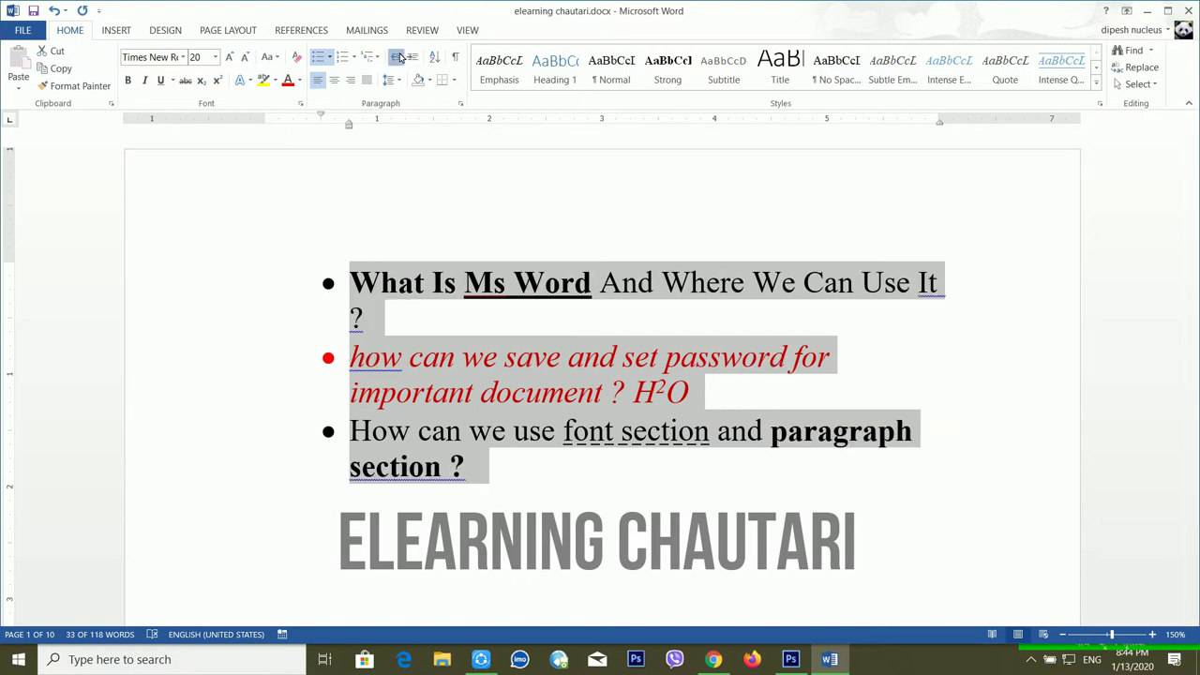
- Turn on Show/Hide ¶ to reveal paragraph marks, spacing dots and the page break
{"action": "left_click", "coordinate": [469, 426]}
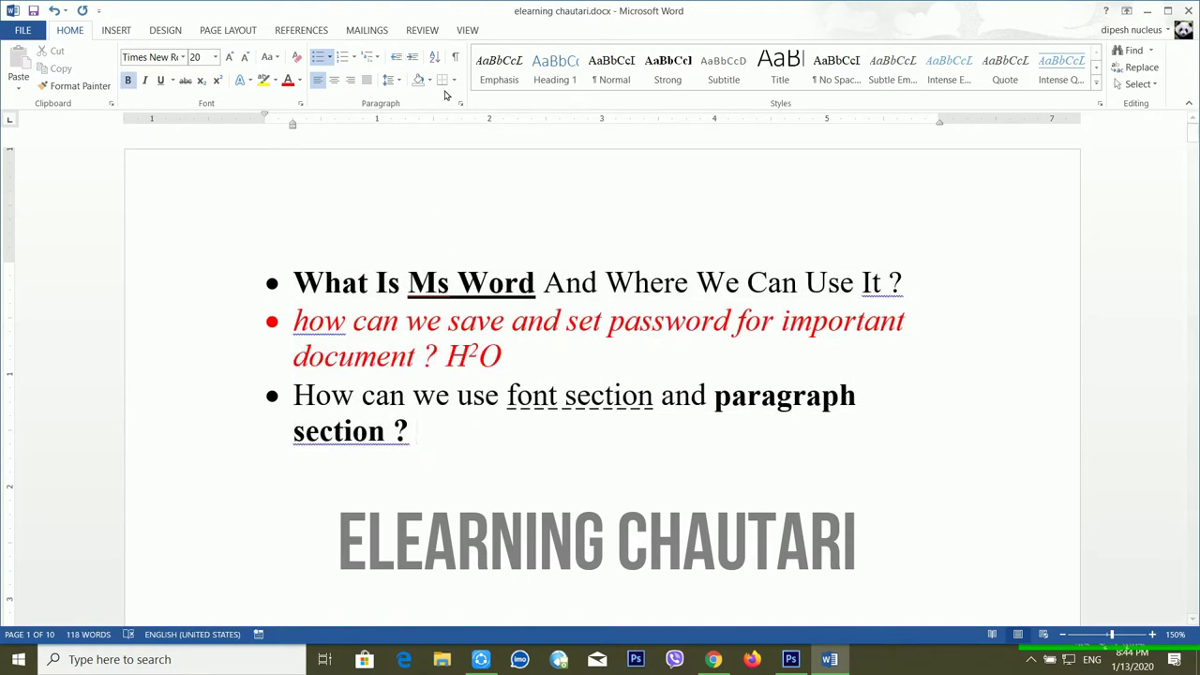
{"action": "key", "text": "ctrl+shift+Home"}
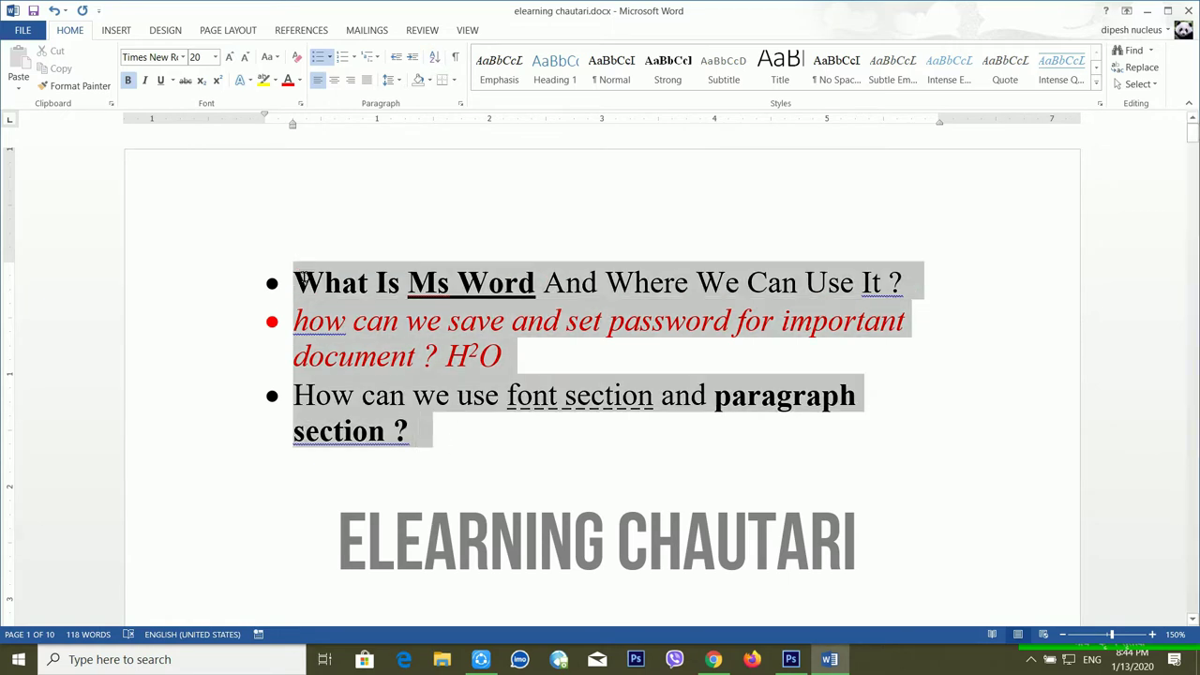
{"action": "left_click", "coordinate": [456, 433]}
{"action": "key", "text": "ctrl+shift+Home"}
{"action": "left_click", "coordinate": [566, 350]}
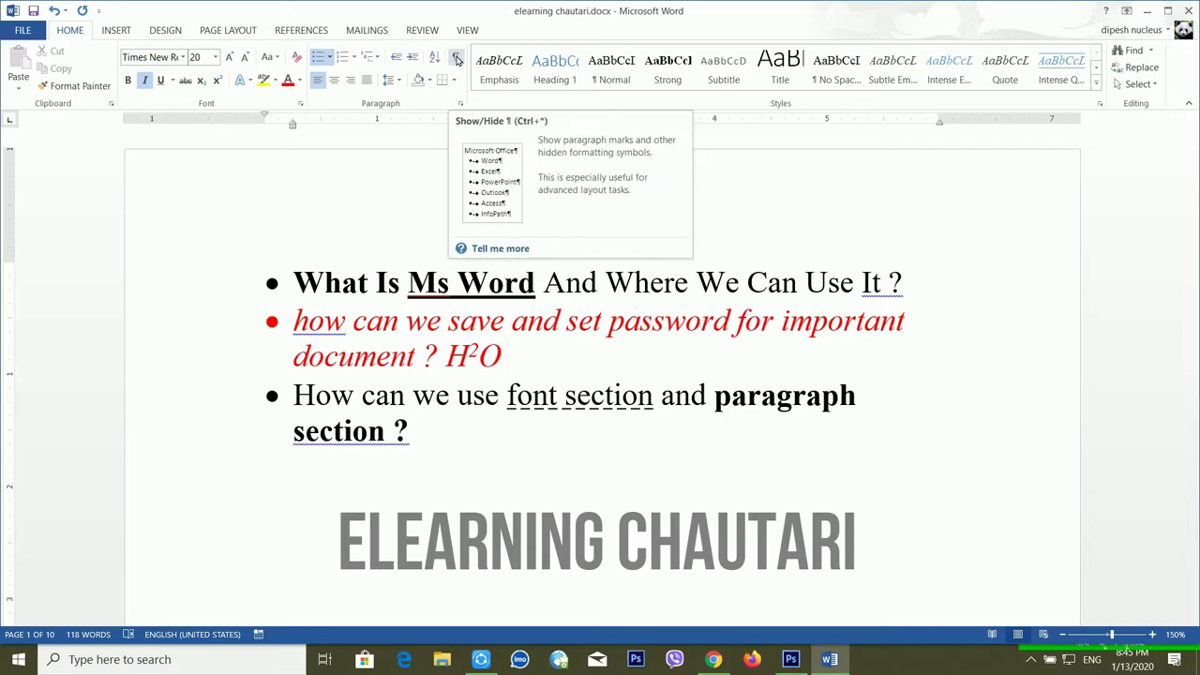
{"action": "left_click", "coordinate": [457, 59]}
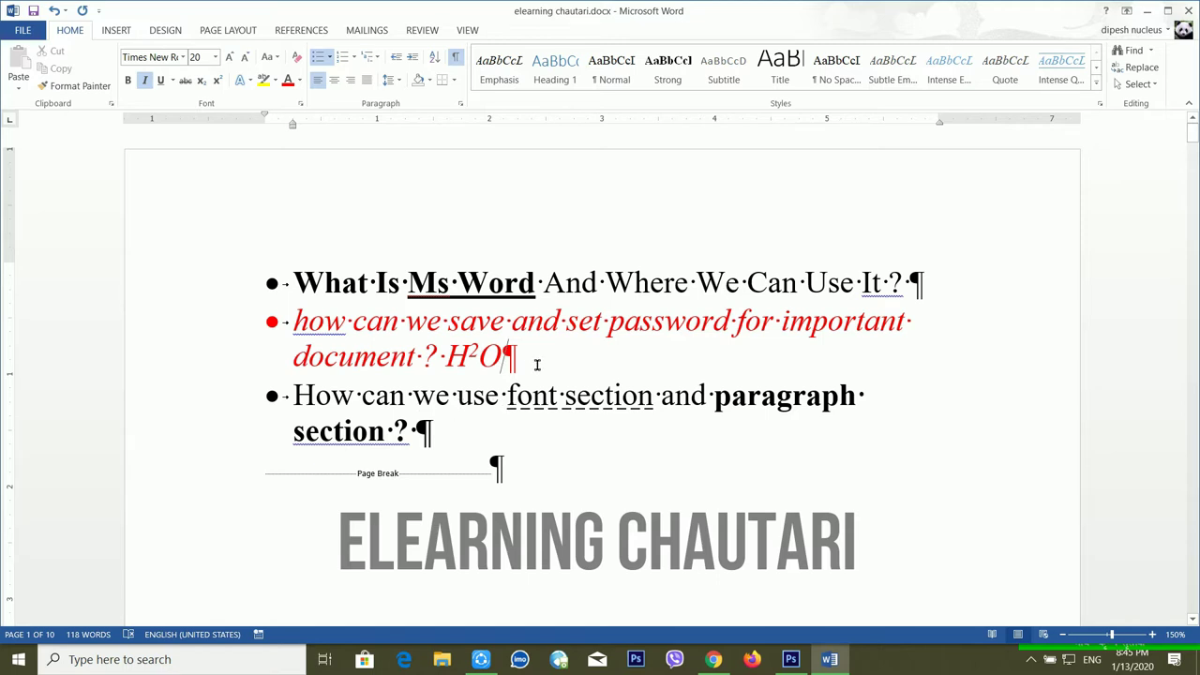
- Turn off Show/Hide ¶ and put the cursor in the empty line below the list
{"action": "left_click", "coordinate": [458, 57]}
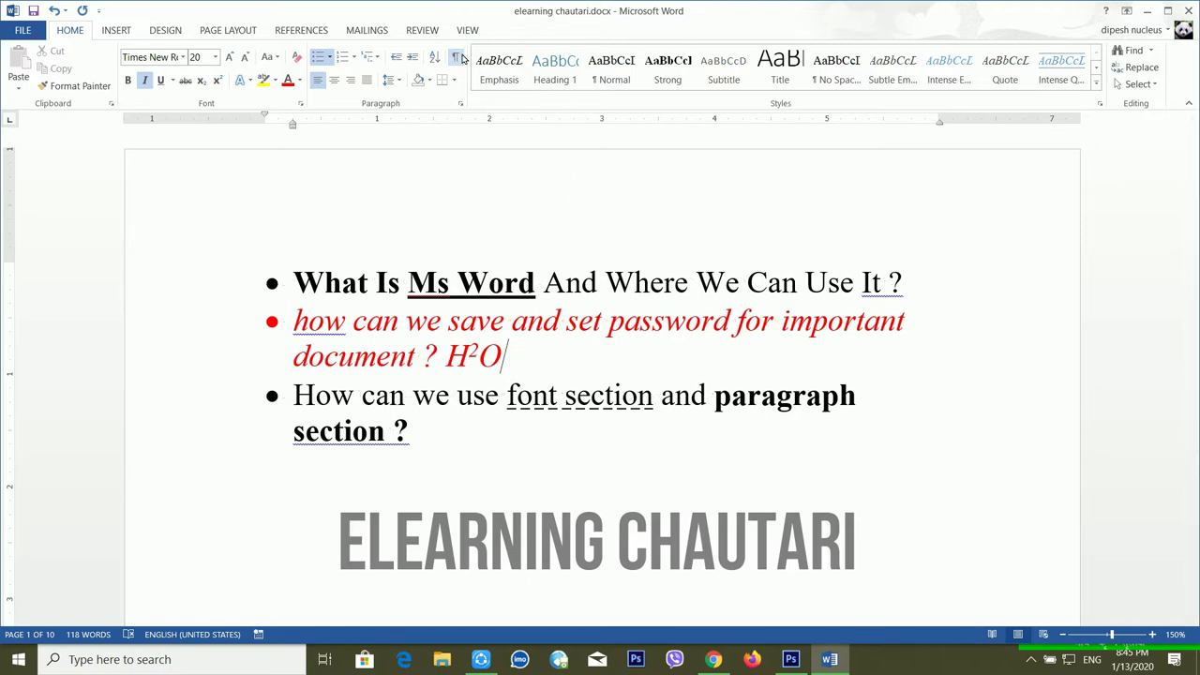
{"action": "left_click", "coordinate": [441, 450]}
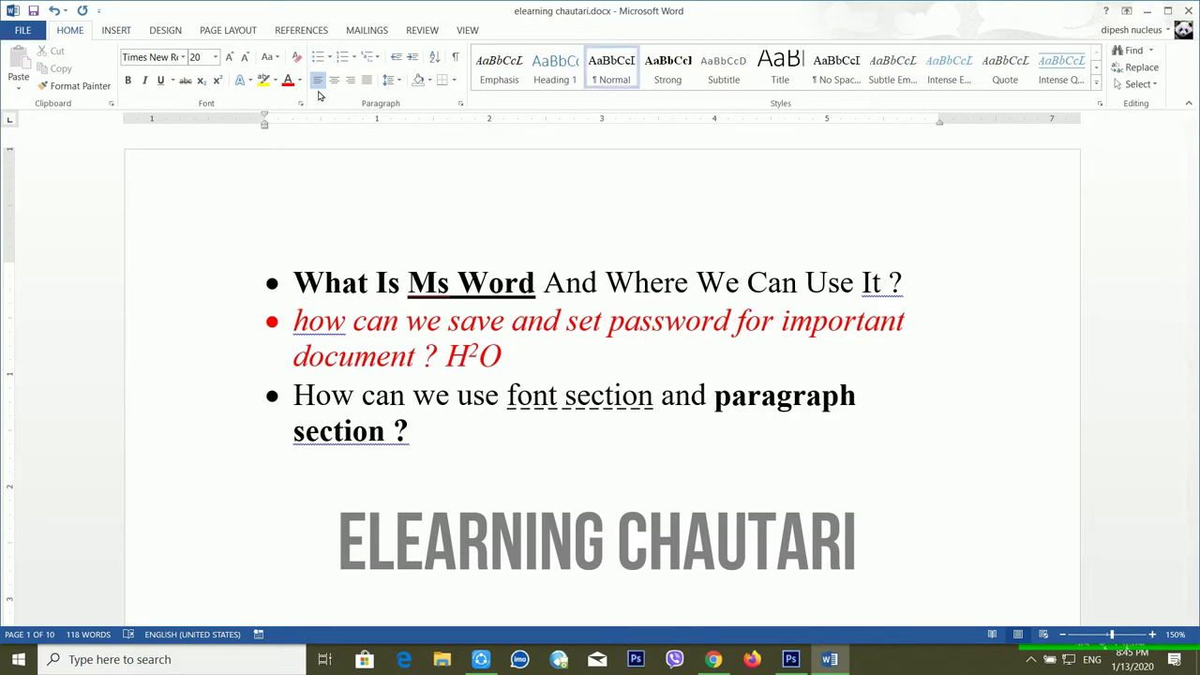
{"action": "scroll", "coordinate": [402, 424], "scroll_direction": "down", "scroll_amount": 3}
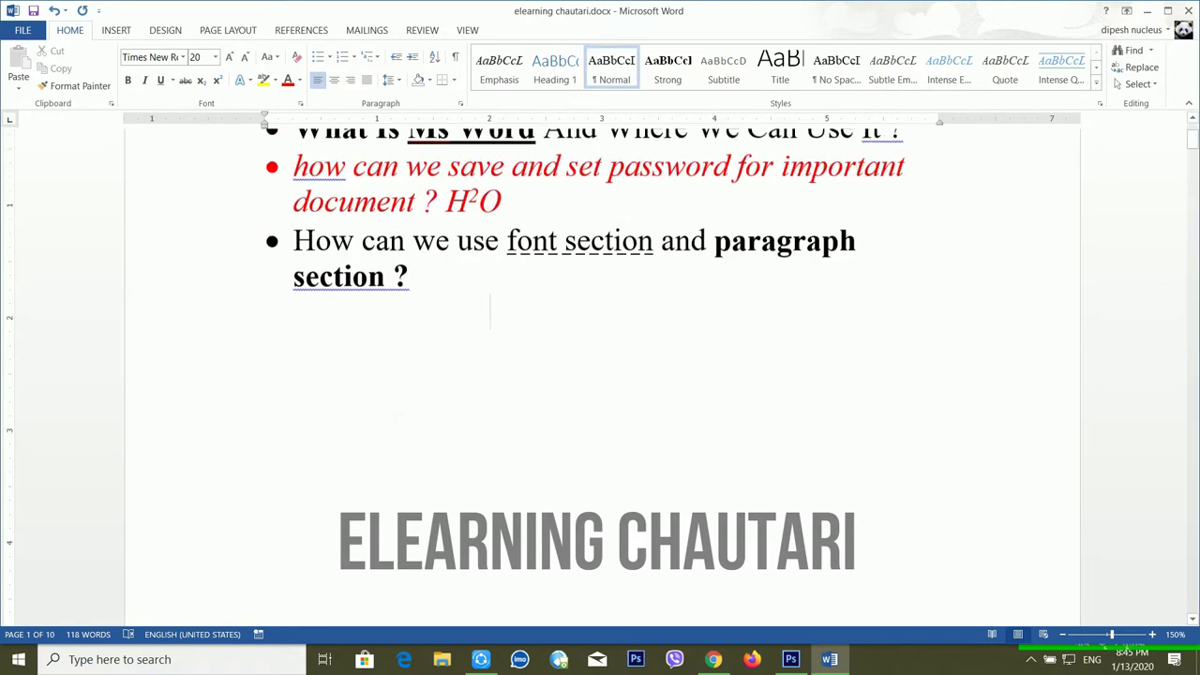
{"action": "scroll", "coordinate": [422, 410], "scroll_direction": "up", "scroll_amount": 3}
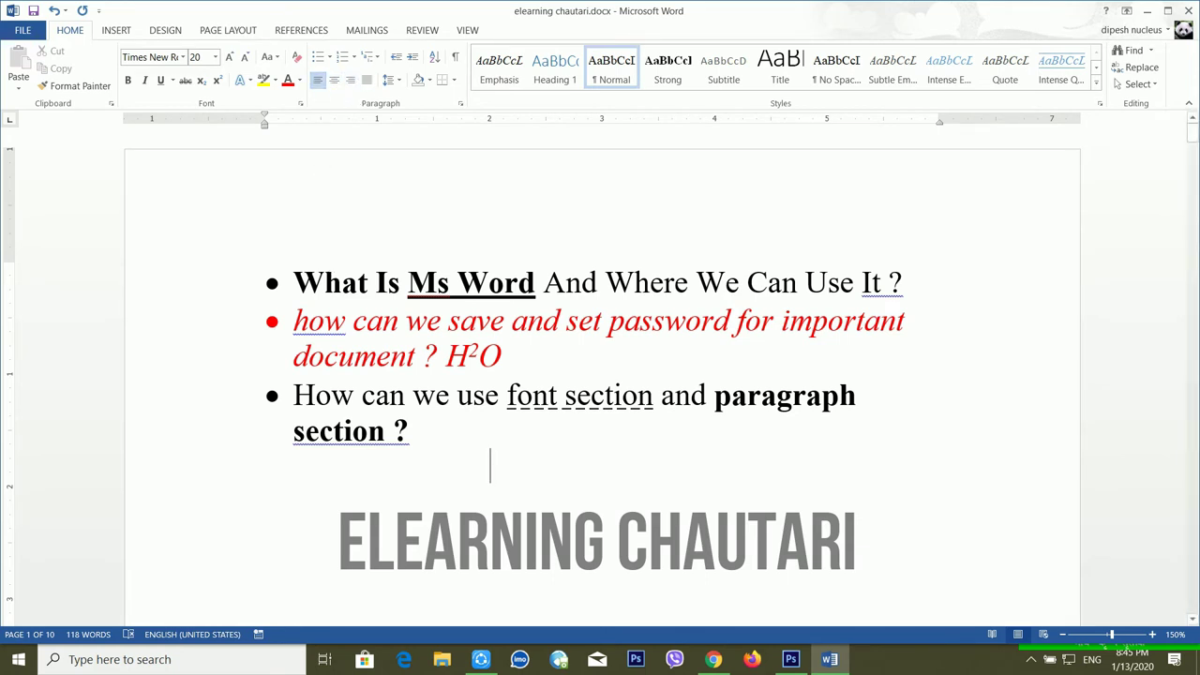
- Set the red second question to font size 9
{"action": "left_click_drag", "start_coordinate": [528, 352], "coordinate": [282, 310]}
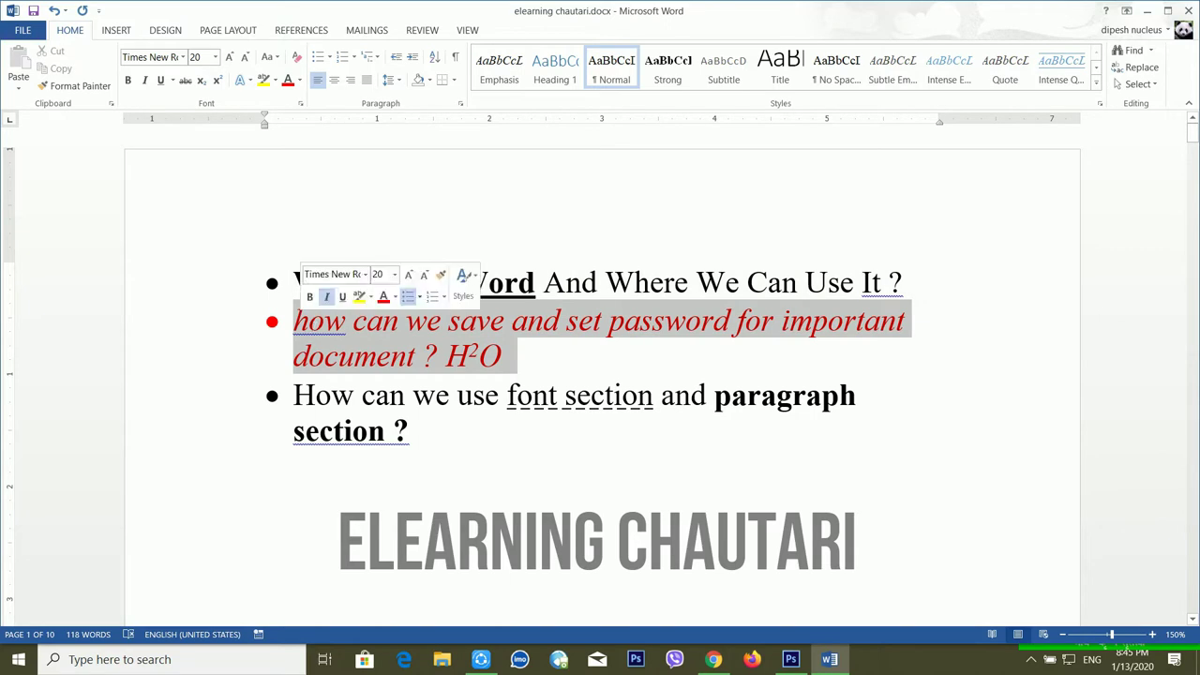
{"action": "left_click", "coordinate": [215, 57]}
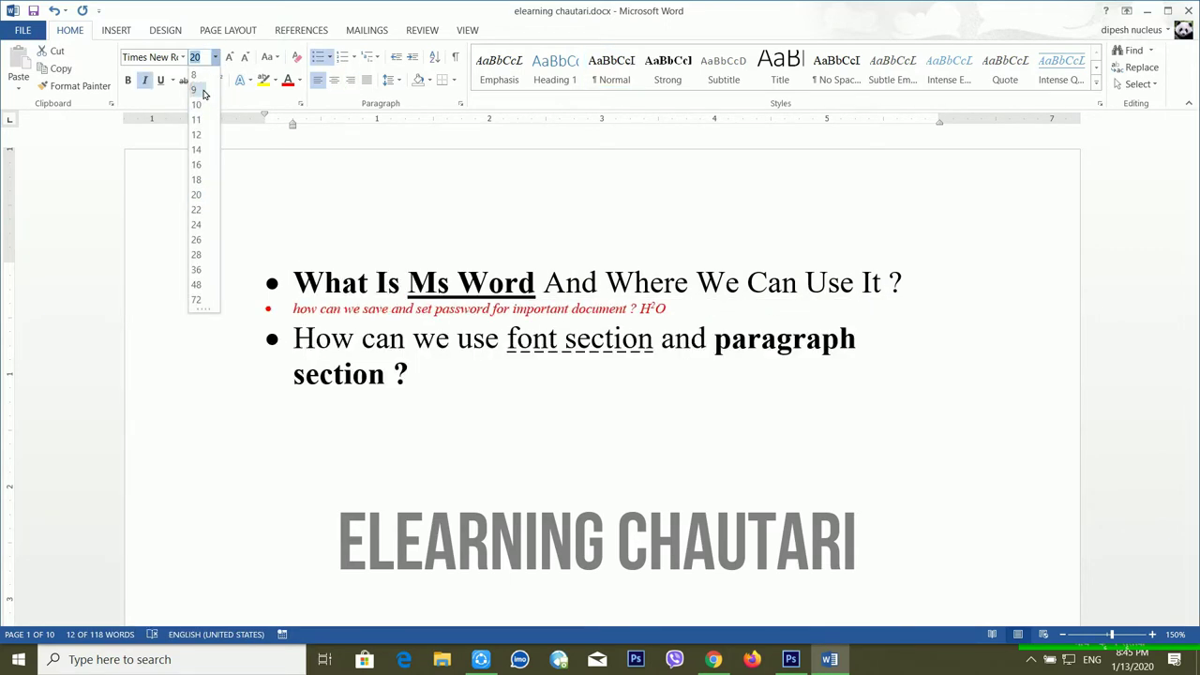
{"action": "left_click", "coordinate": [204, 90]}
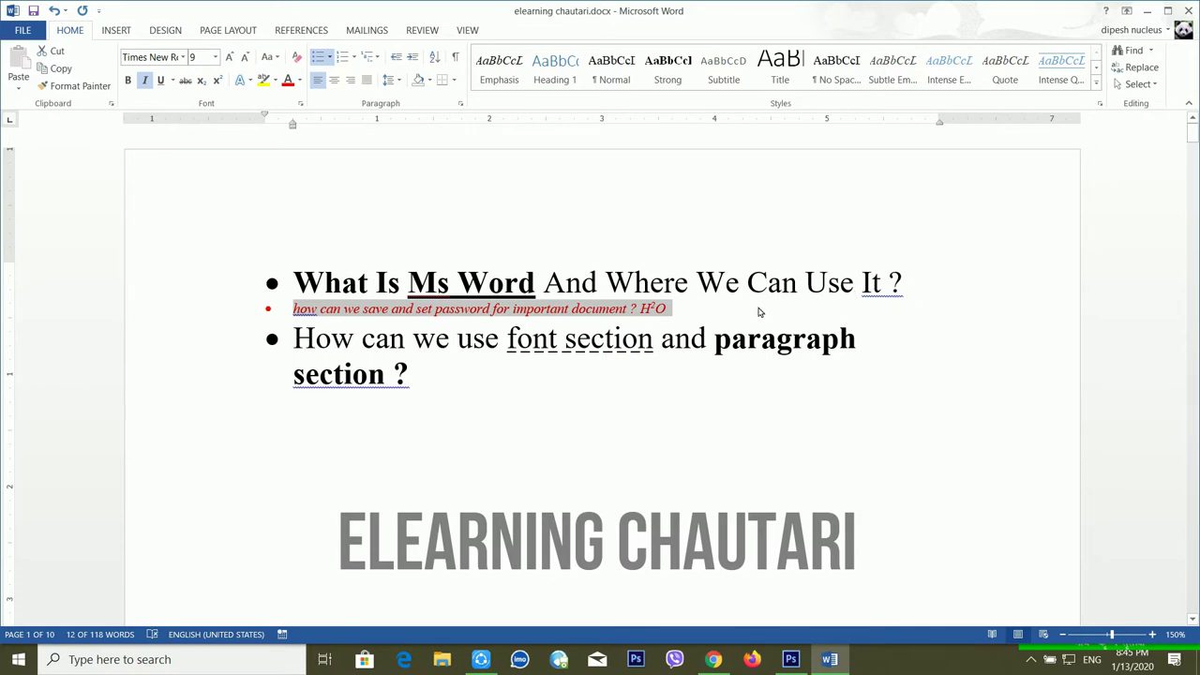
{"action": "left_click", "coordinate": [694, 316]}
- Try centred and right alignment on the red question, then return it to left alignment
{"action": "left_click_drag", "start_coordinate": [906, 282], "coordinate": [292, 282]}
{"action": "left_click", "coordinate": [292, 282]}
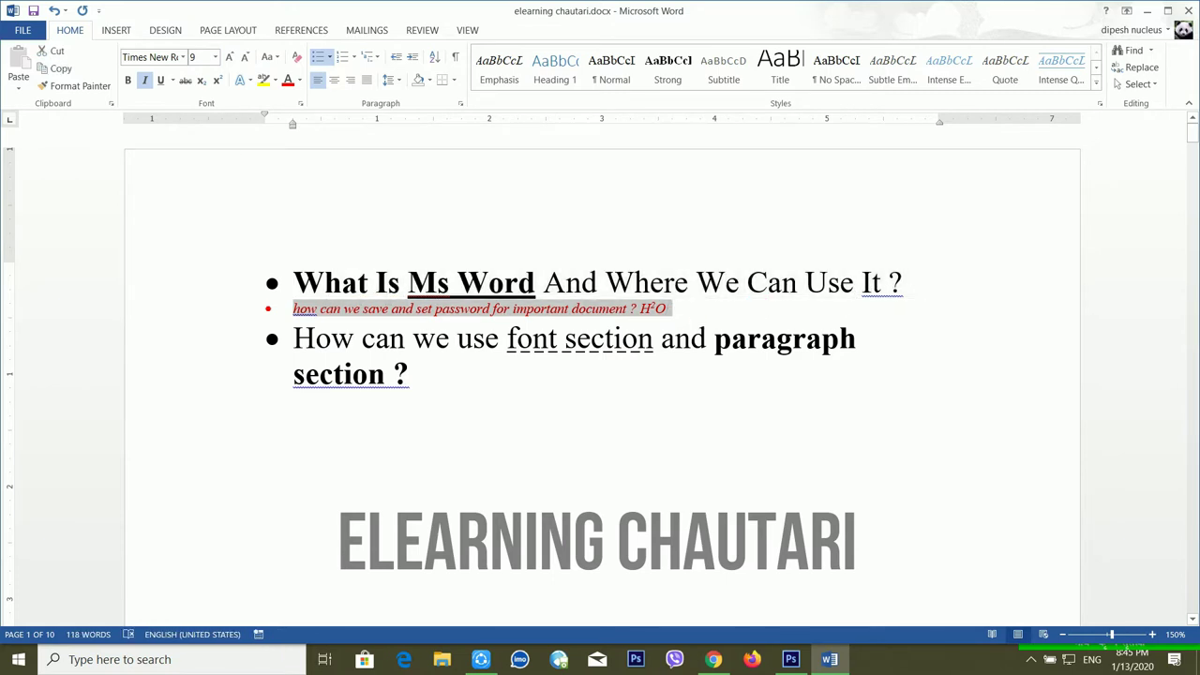
{"action": "left_click", "coordinate": [334, 80]}
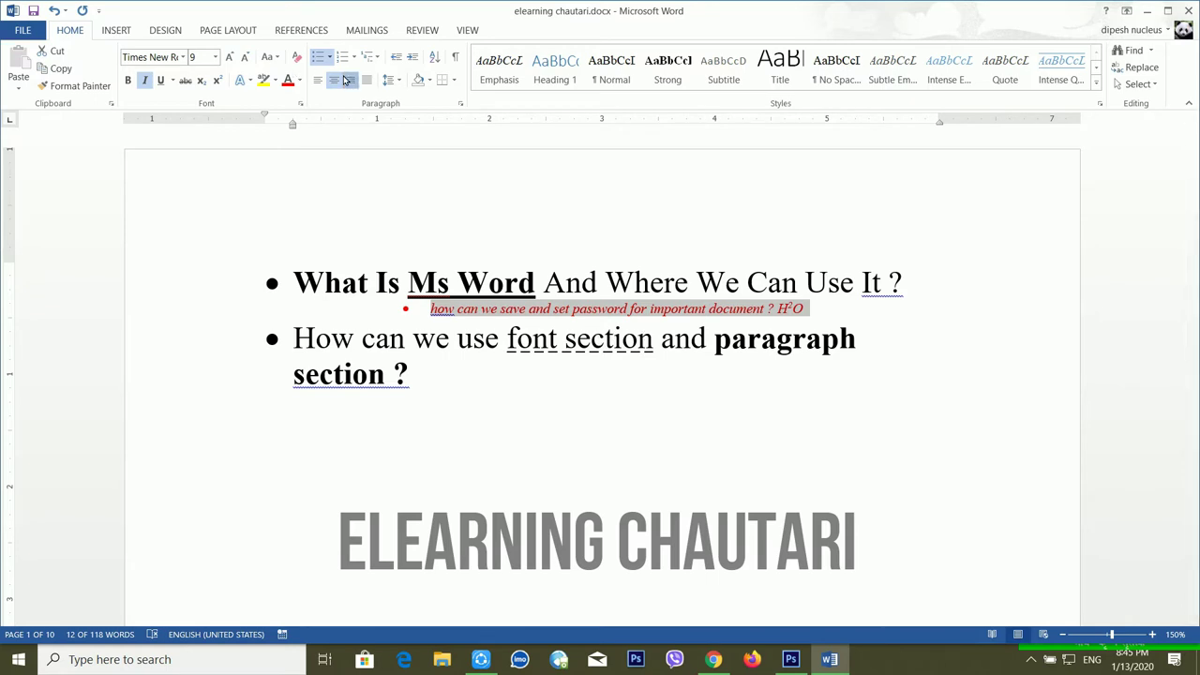
{"action": "left_click", "coordinate": [349, 80]}
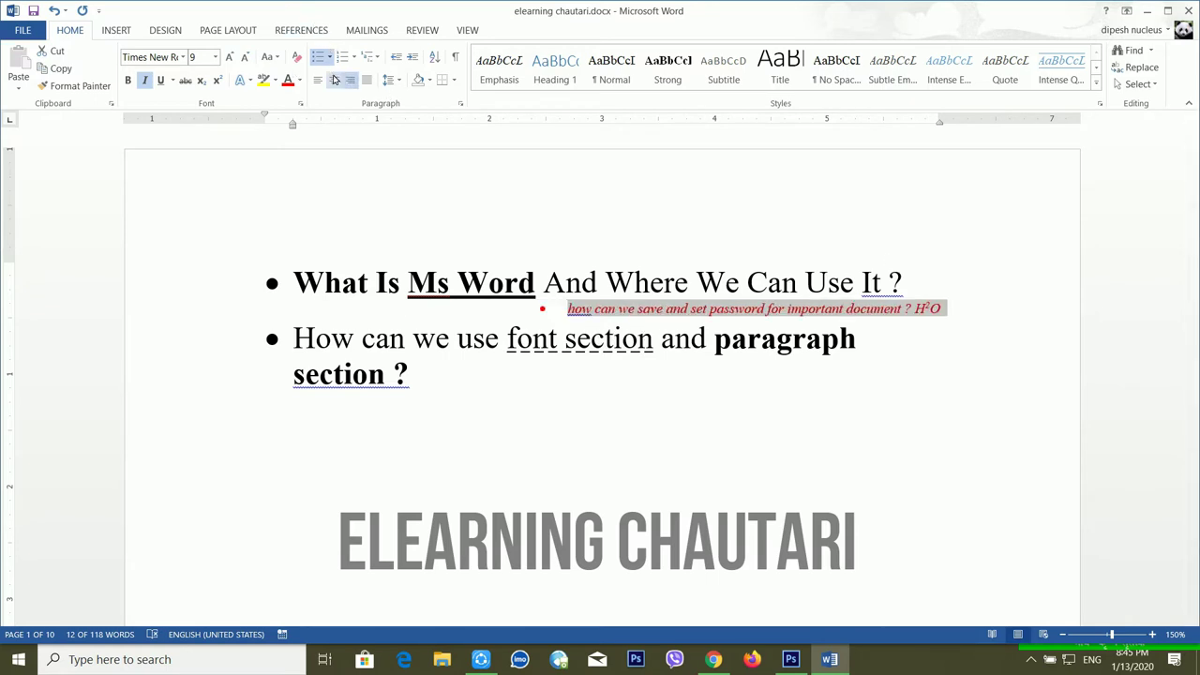
{"action": "left_click", "coordinate": [334, 80]}
{"action": "left_click", "coordinate": [318, 80]}
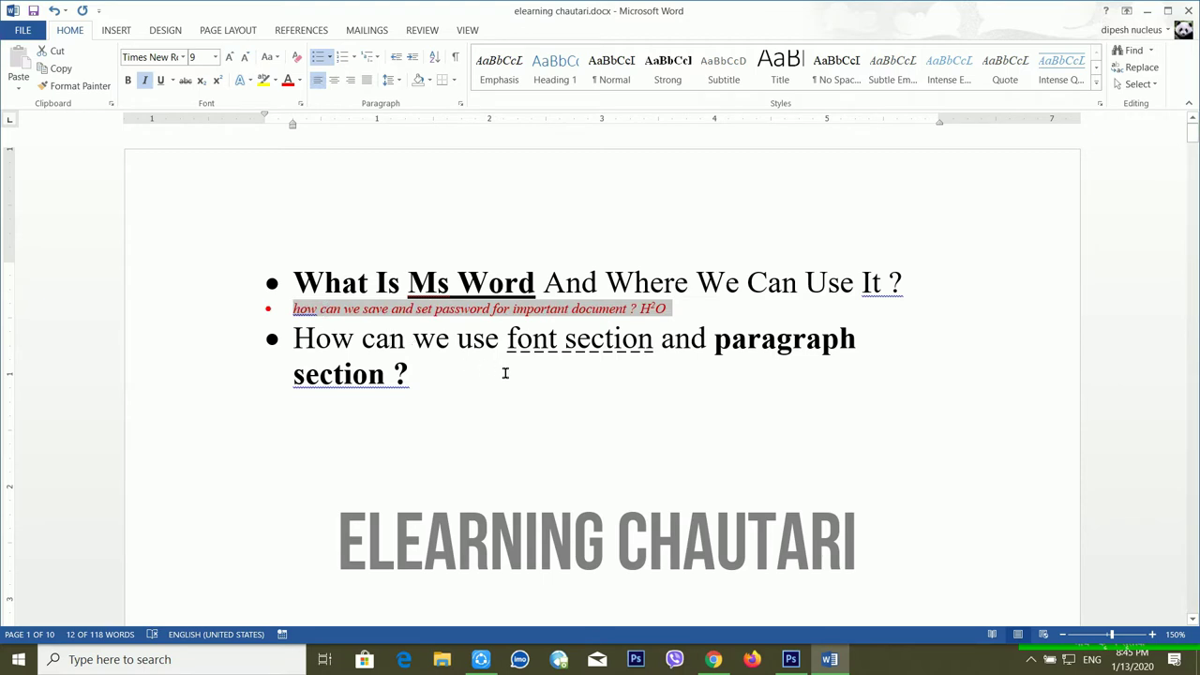
{"action": "left_click_drag", "start_coordinate": [504, 373], "coordinate": [328, 249]}
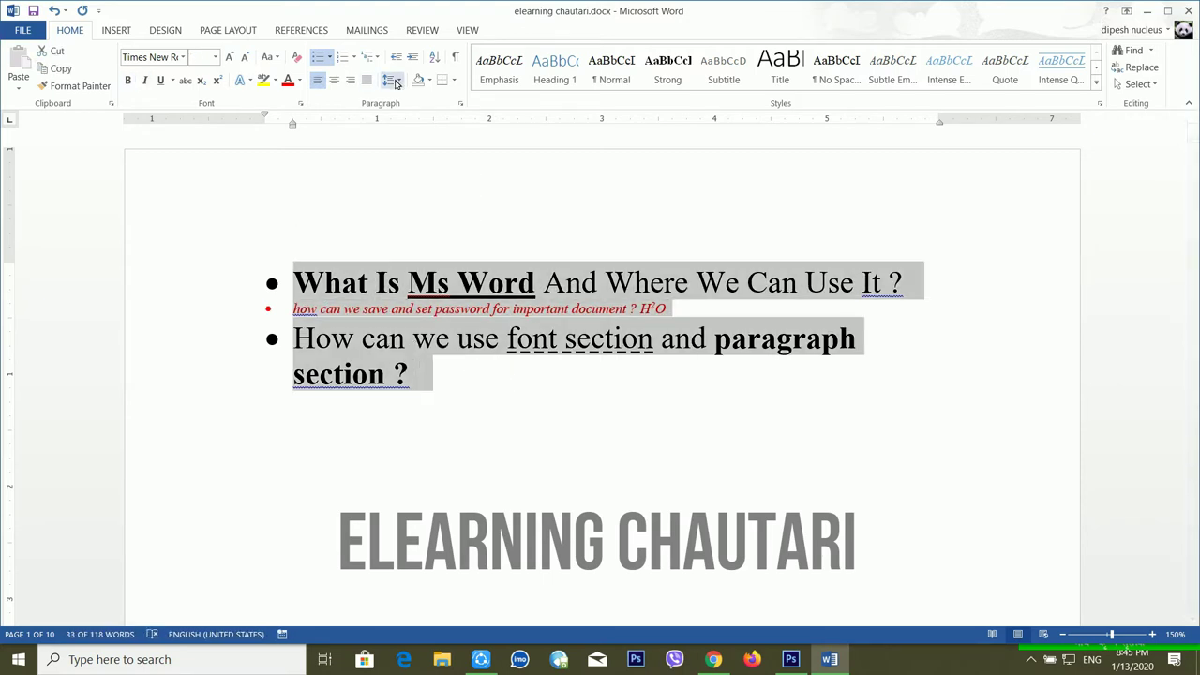
- Dismiss line spacing and shading choices unapplied, then select the three questions for the Borders menu
{"action": "left_click", "coordinate": [395, 82]}
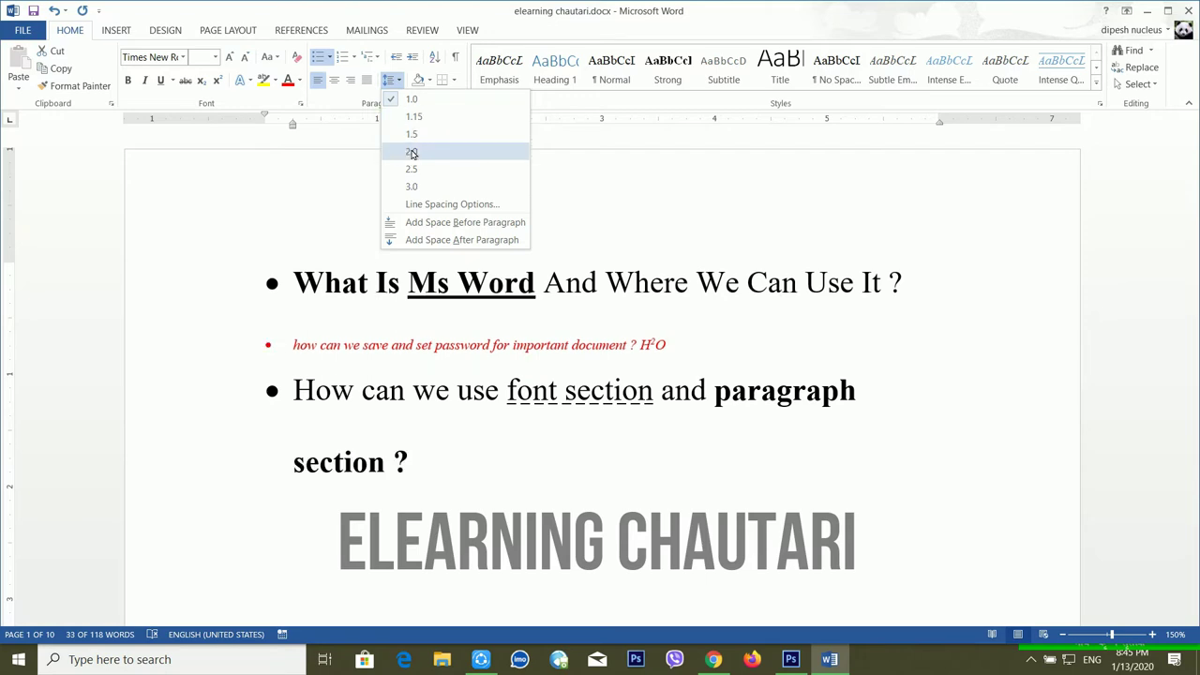
{"action": "left_click", "coordinate": [588, 383]}
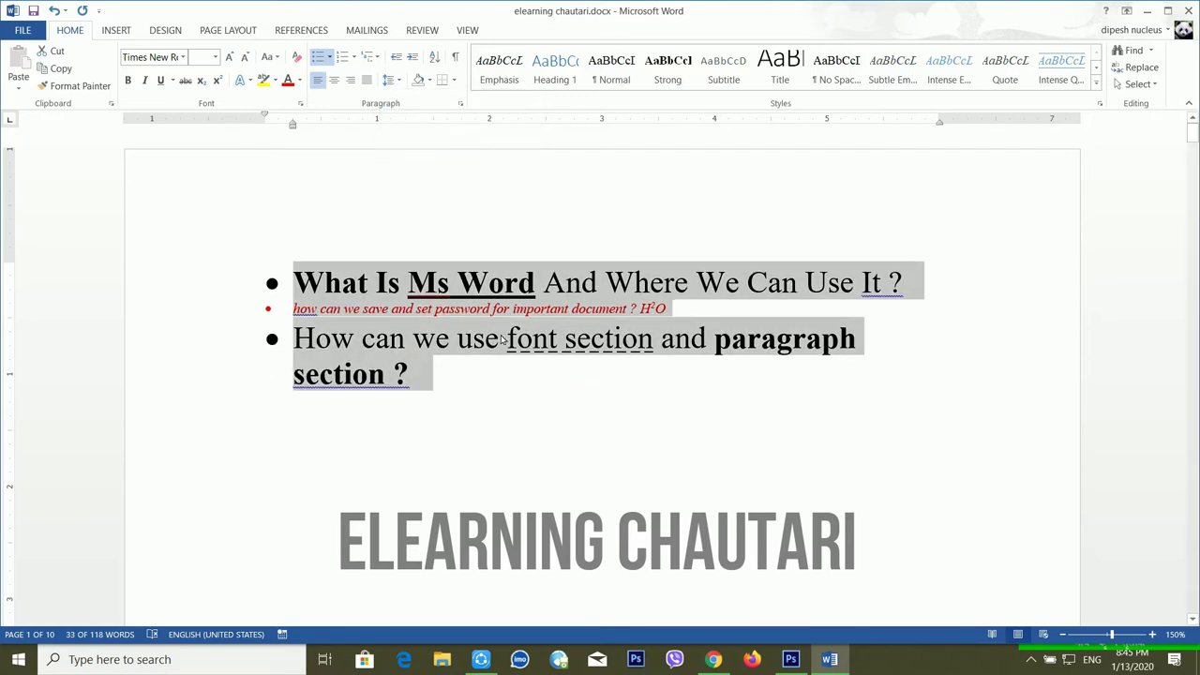
{"action": "left_click", "coordinate": [431, 83]}
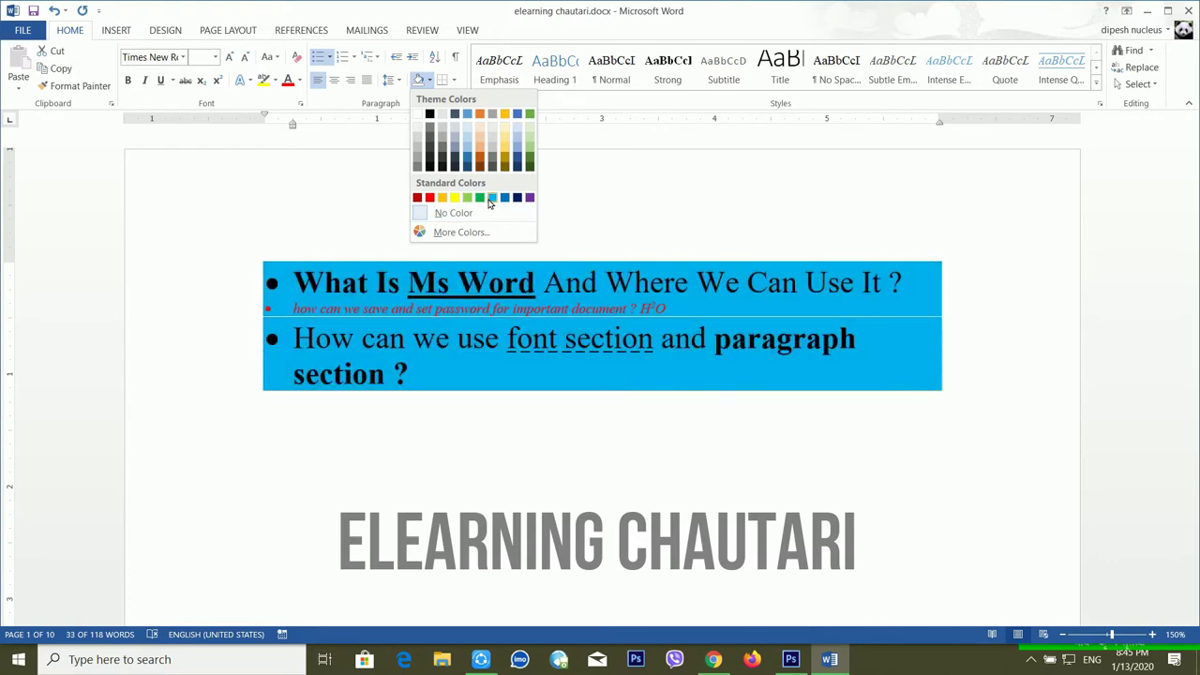
{"action": "left_click", "coordinate": [453, 213]}
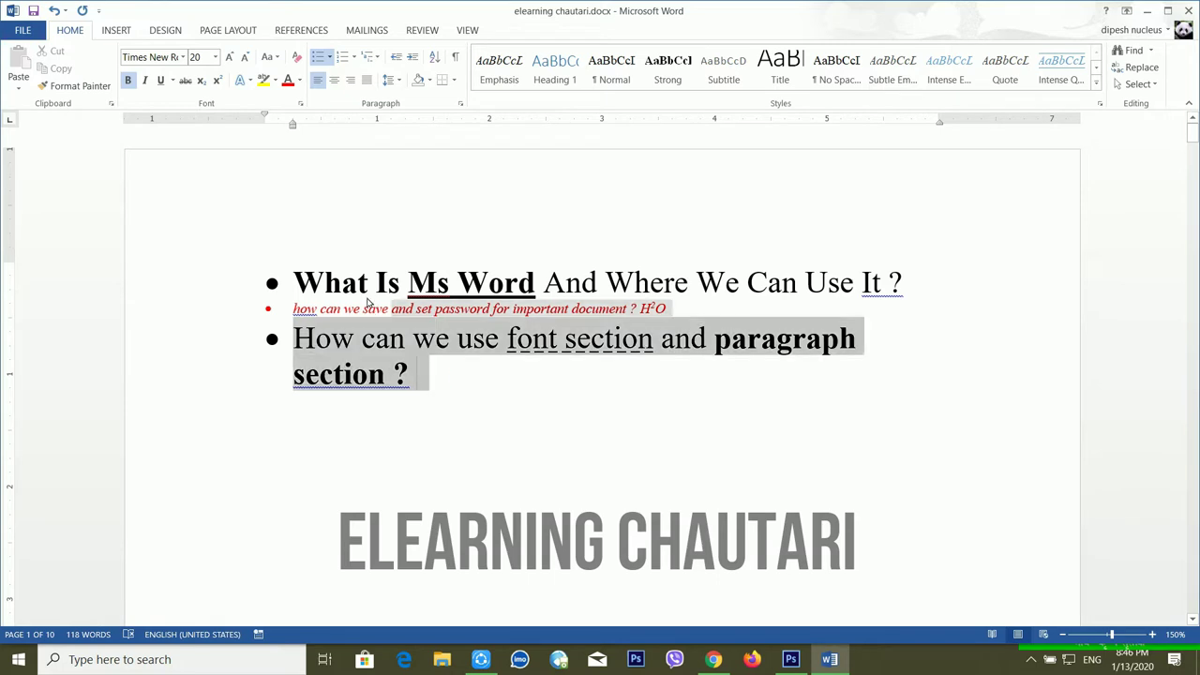
{"action": "left_click_drag", "start_coordinate": [471, 385], "coordinate": [295, 279]}
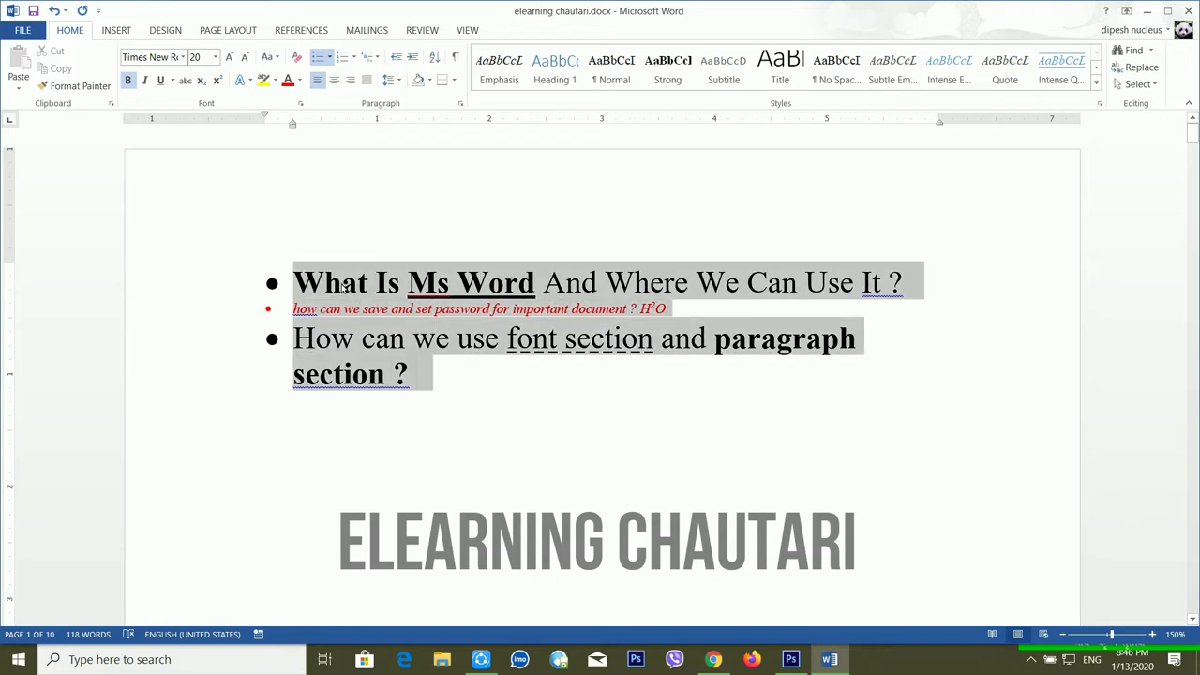
{"action": "left_click", "coordinate": [457, 81]}
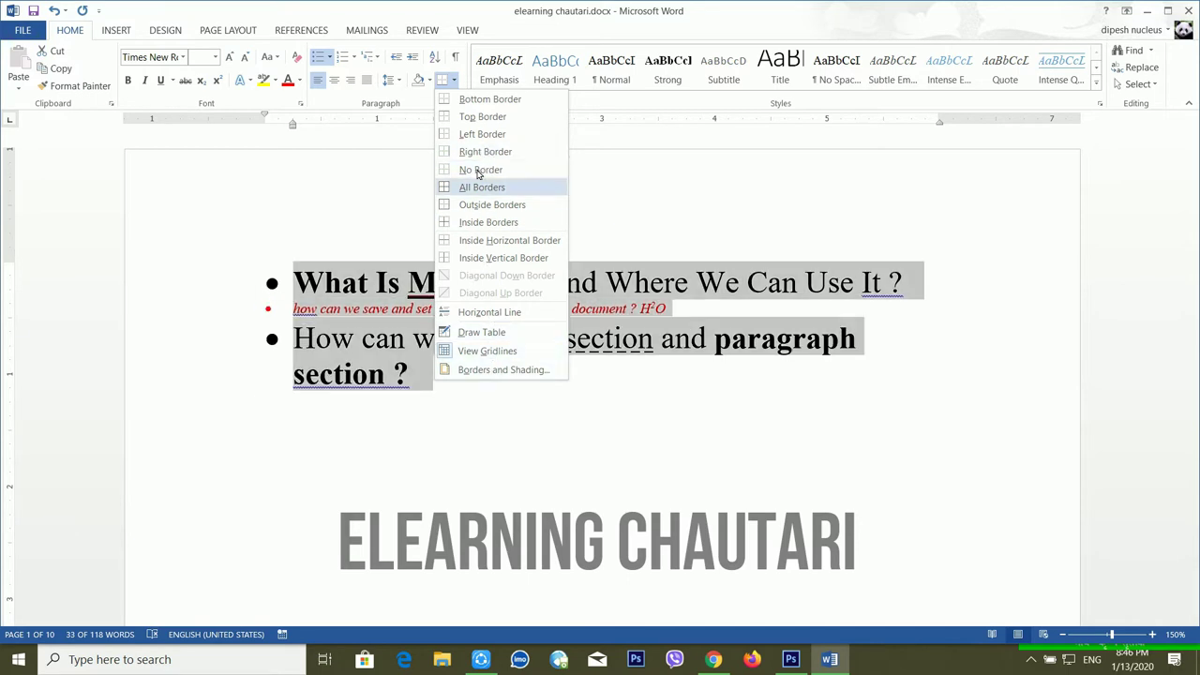
- Apply an ice-cream-cone art page border through Borders and Shading
{"action": "left_click", "coordinate": [478, 375]}
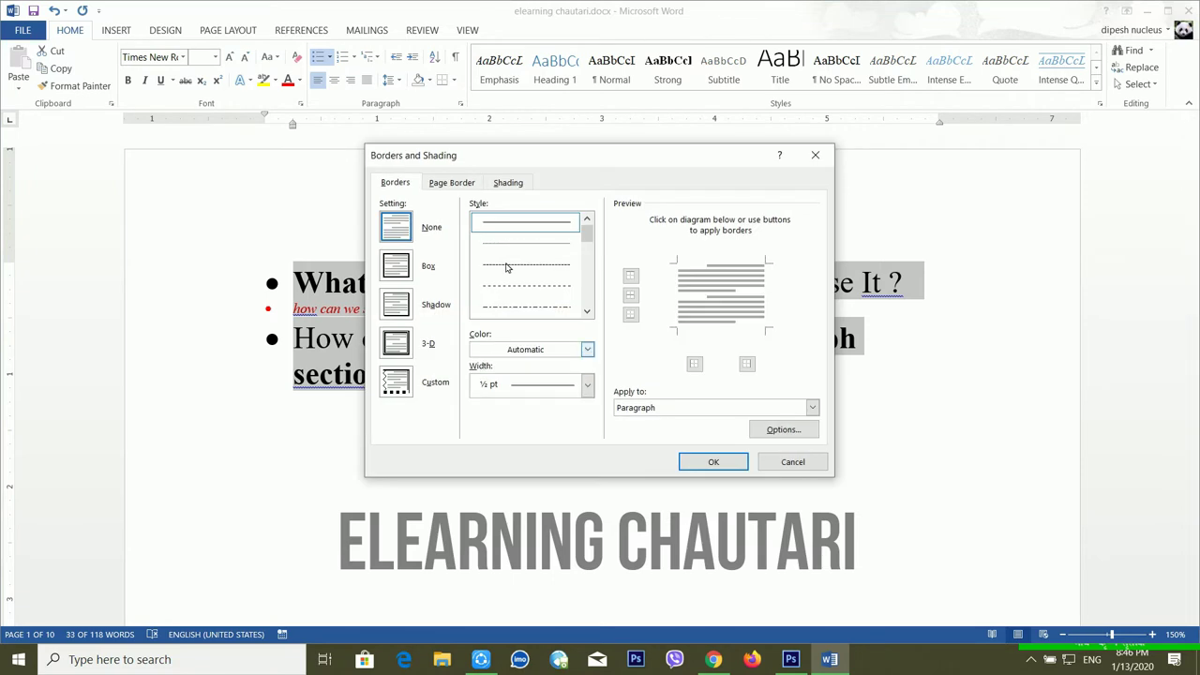
{"action": "left_click", "coordinate": [466, 185]}
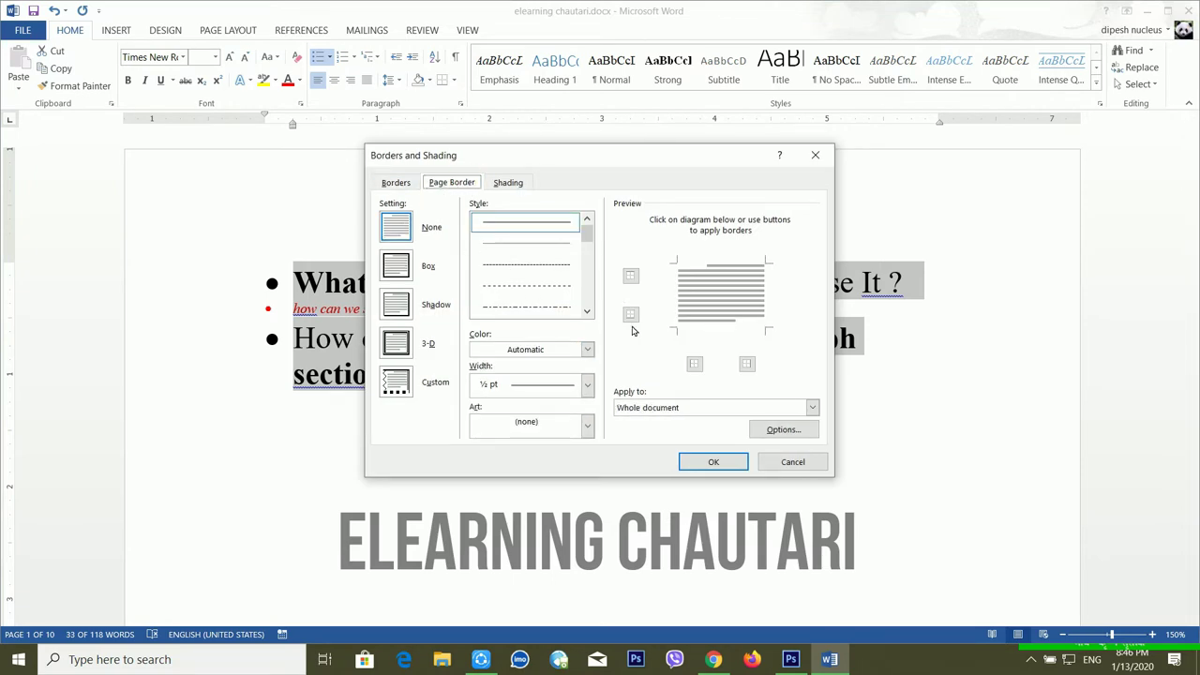
{"action": "left_click", "coordinate": [585, 427]}
{"action": "left_click", "coordinate": [540, 473]}
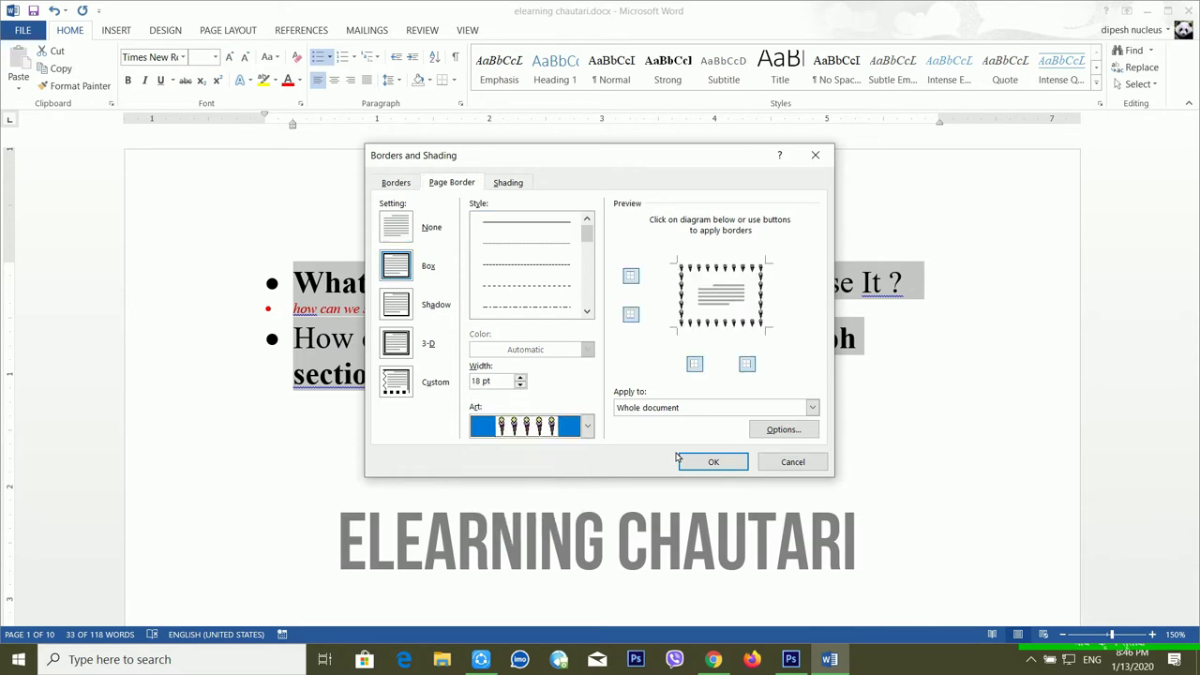
{"action": "left_click", "coordinate": [705, 461]}
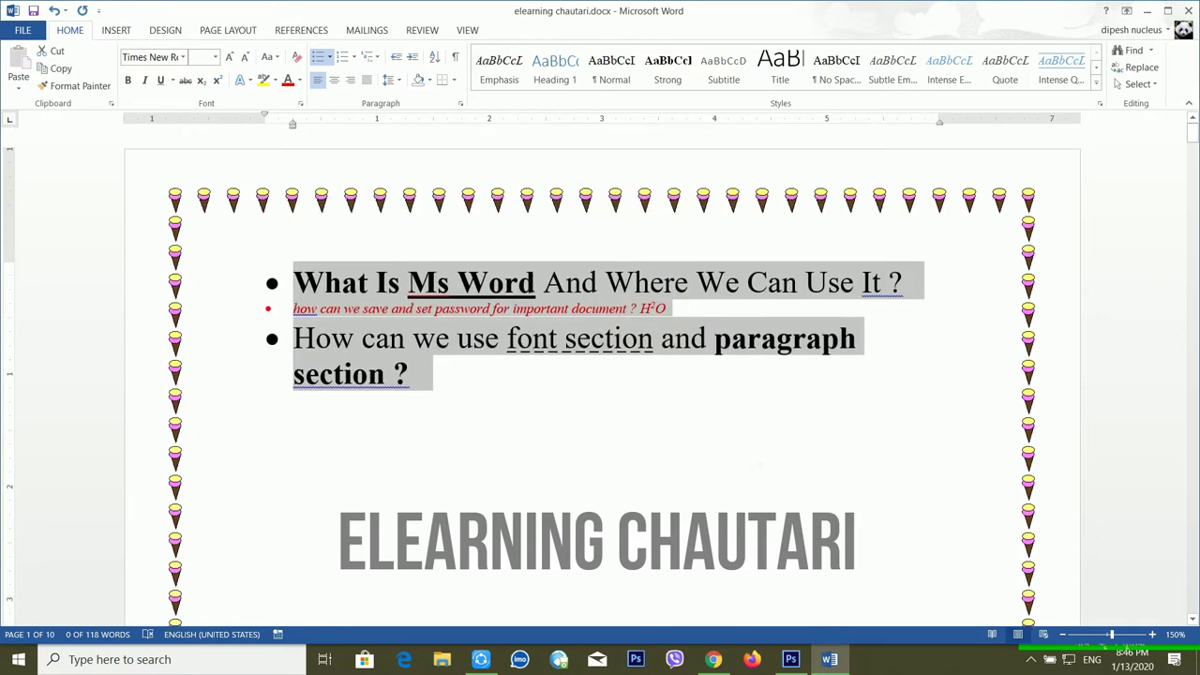
- Apply a plain Box border to the three questions, then undo it with Ctrl+Z
{"action": "left_click", "coordinate": [453, 80]}
{"action": "left_click", "coordinate": [497, 369]}
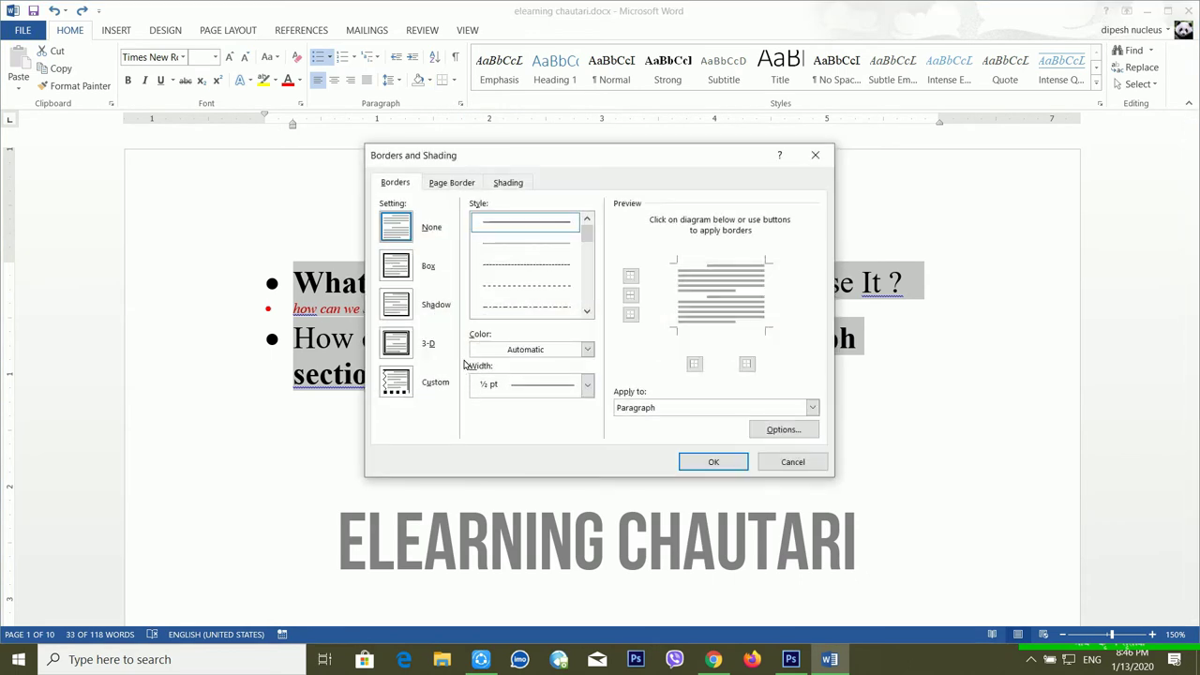
{"action": "left_click", "coordinate": [408, 296]}
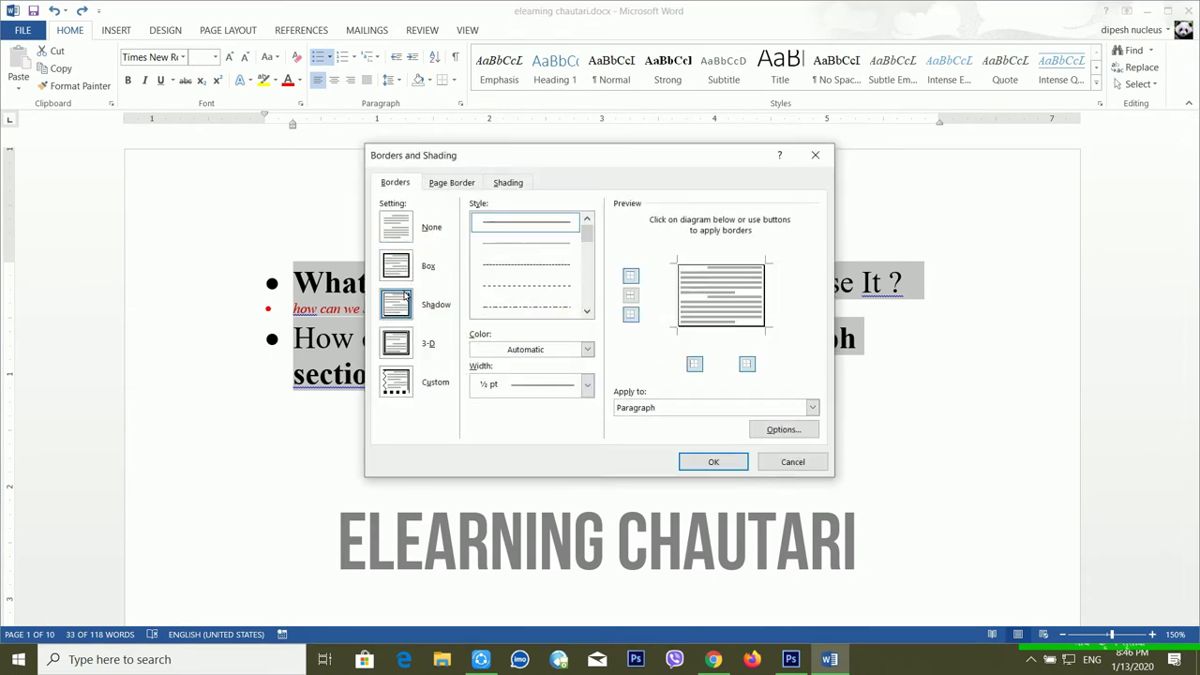
{"action": "left_click", "coordinate": [405, 268]}
{"action": "left_click", "coordinate": [708, 462]}
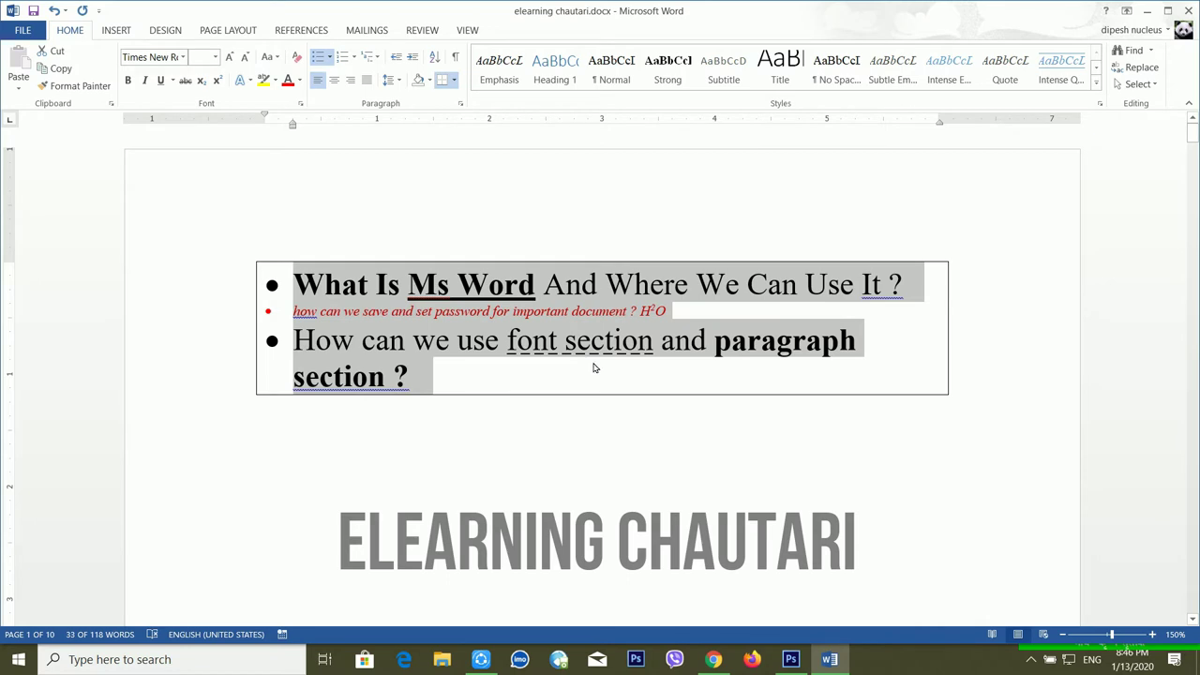
{"action": "key", "text": "ctrl+z"}
{"action": "left_click", "coordinate": [567, 382]}
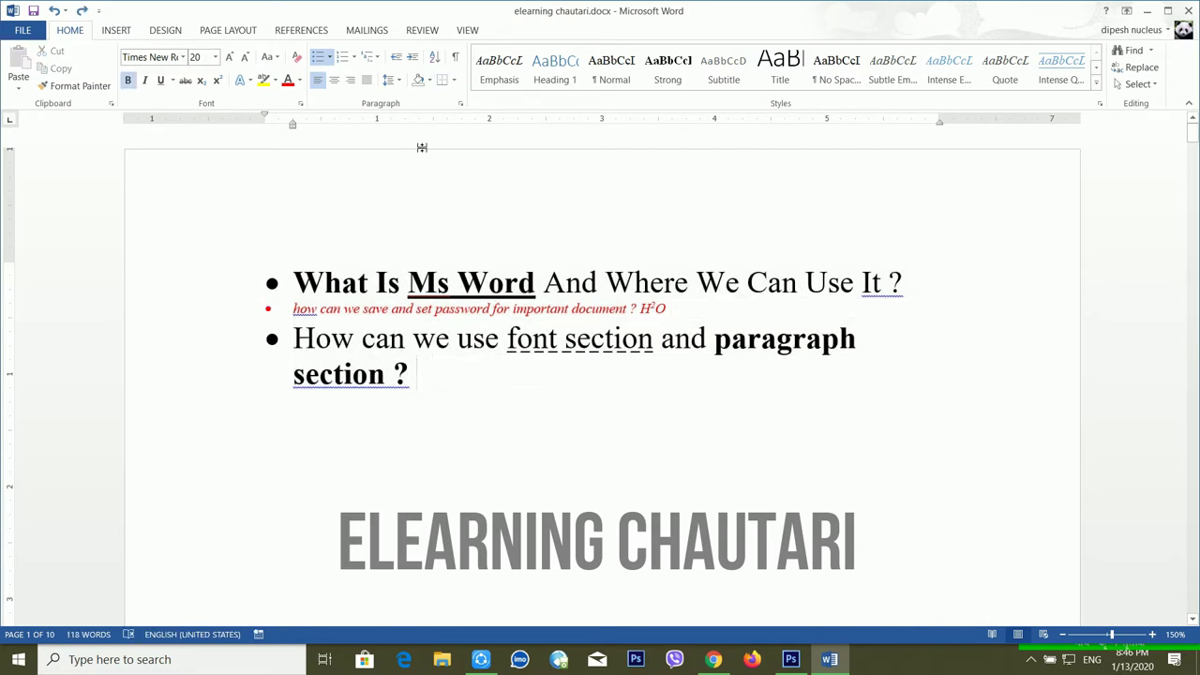
- Scroll to page 2 and place the cursor below the table question
{"action": "scroll", "coordinate": [432, 443], "scroll_direction": "down", "scroll_amount": 5}
{"action": "scroll", "coordinate": [432, 444], "scroll_direction": "down", "scroll_amount": 5}
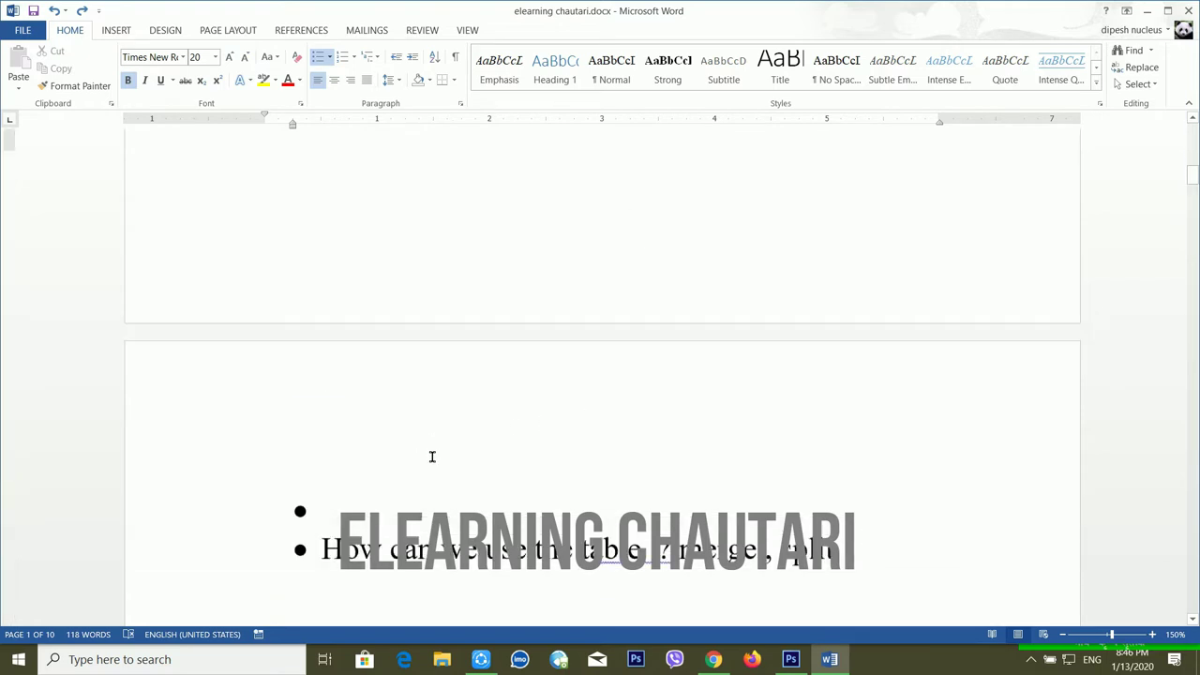
{"action": "scroll", "coordinate": [432, 450], "scroll_direction": "down", "scroll_amount": 2}
{"action": "left_click", "coordinate": [490, 412]}
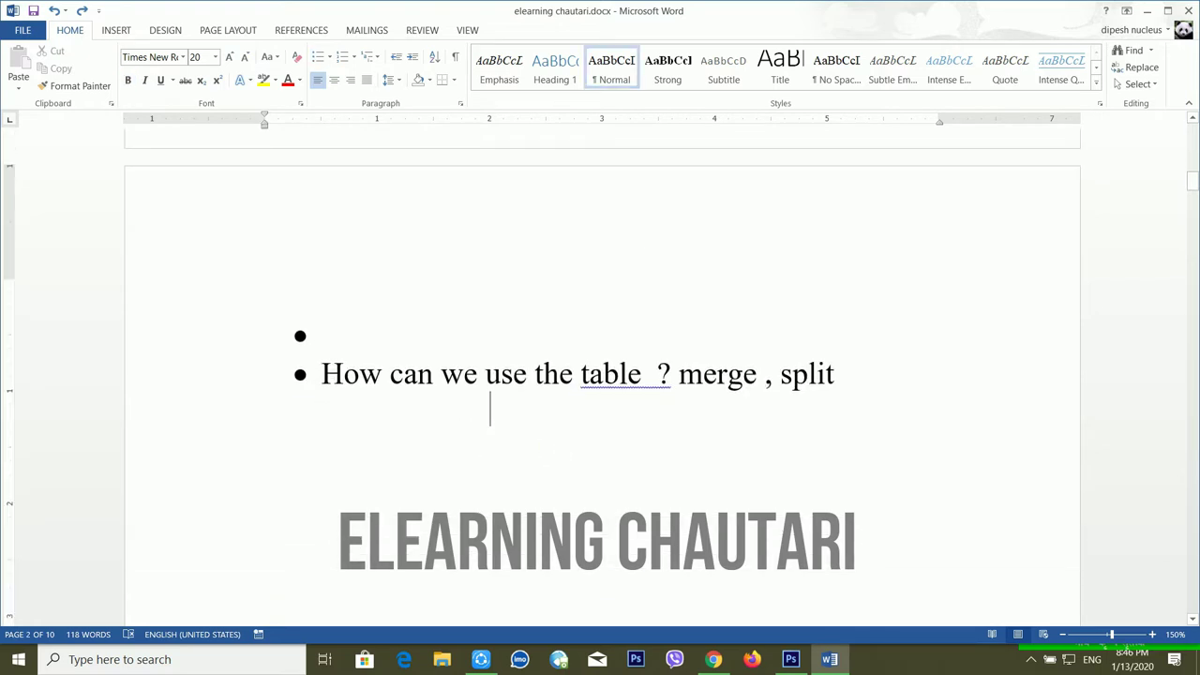
{"action": "left_click", "coordinate": [594, 436]}
- Open INSERT > Table > Insert Table, then cancel the dialog
{"action": "left_click", "coordinate": [116, 31]}
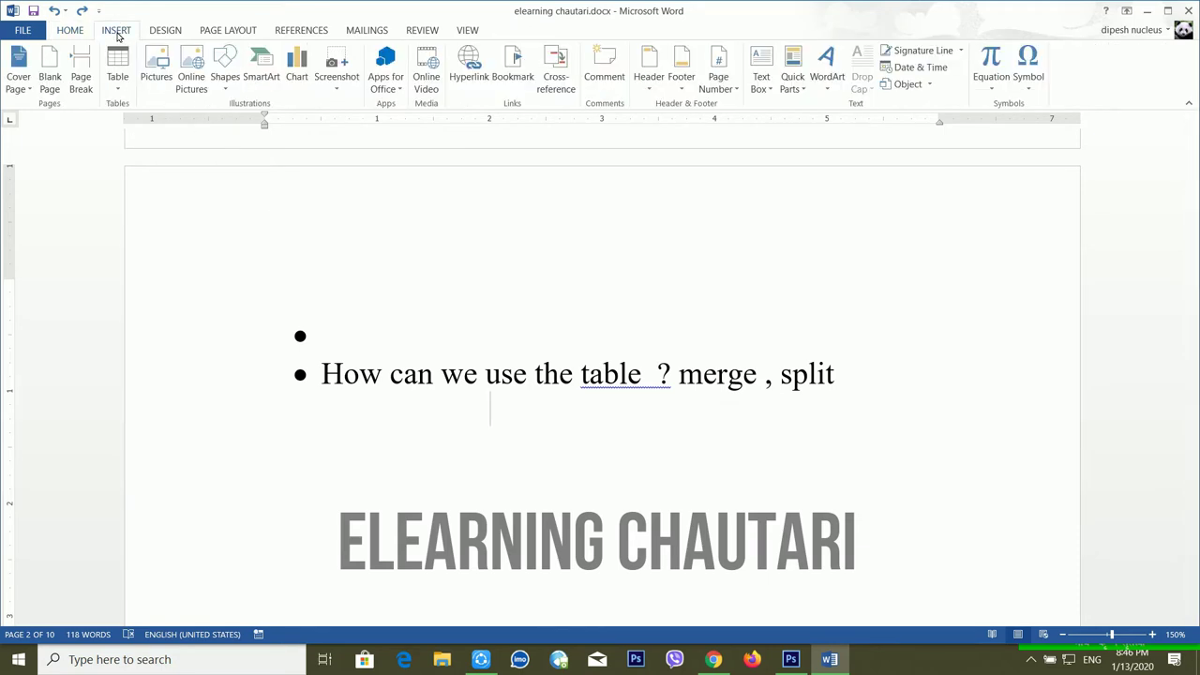
{"action": "left_click", "coordinate": [128, 93]}
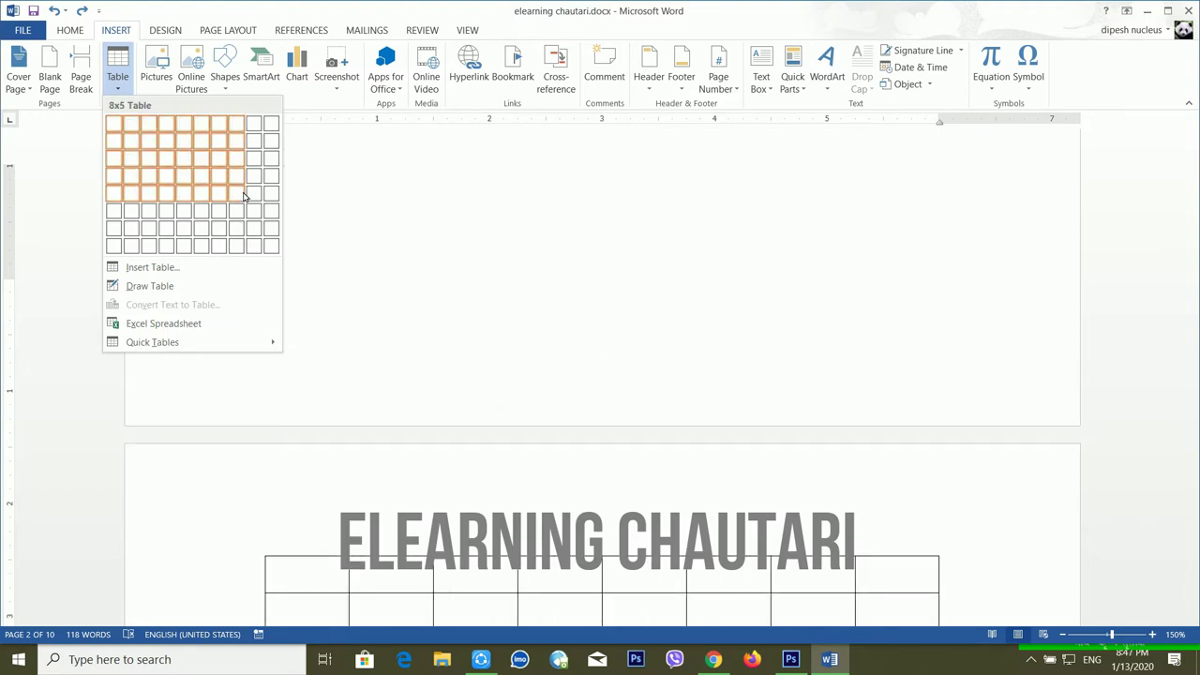
{"action": "left_click", "coordinate": [141, 268]}
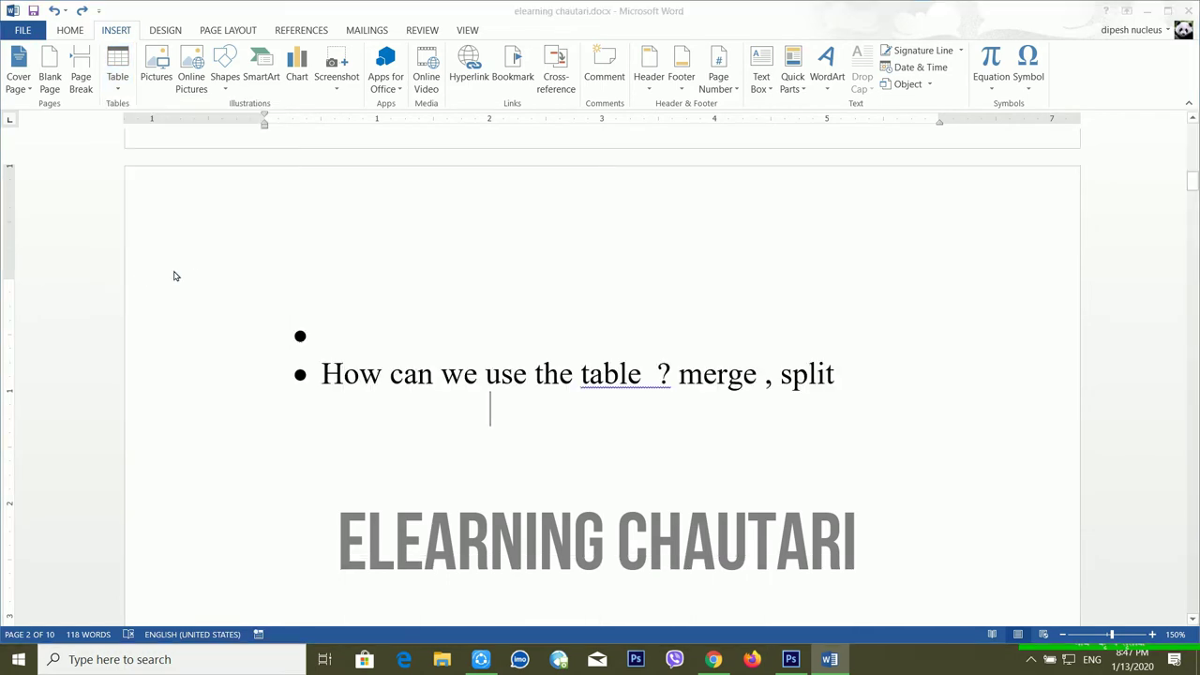
{"action": "left_click", "coordinate": [673, 213]}
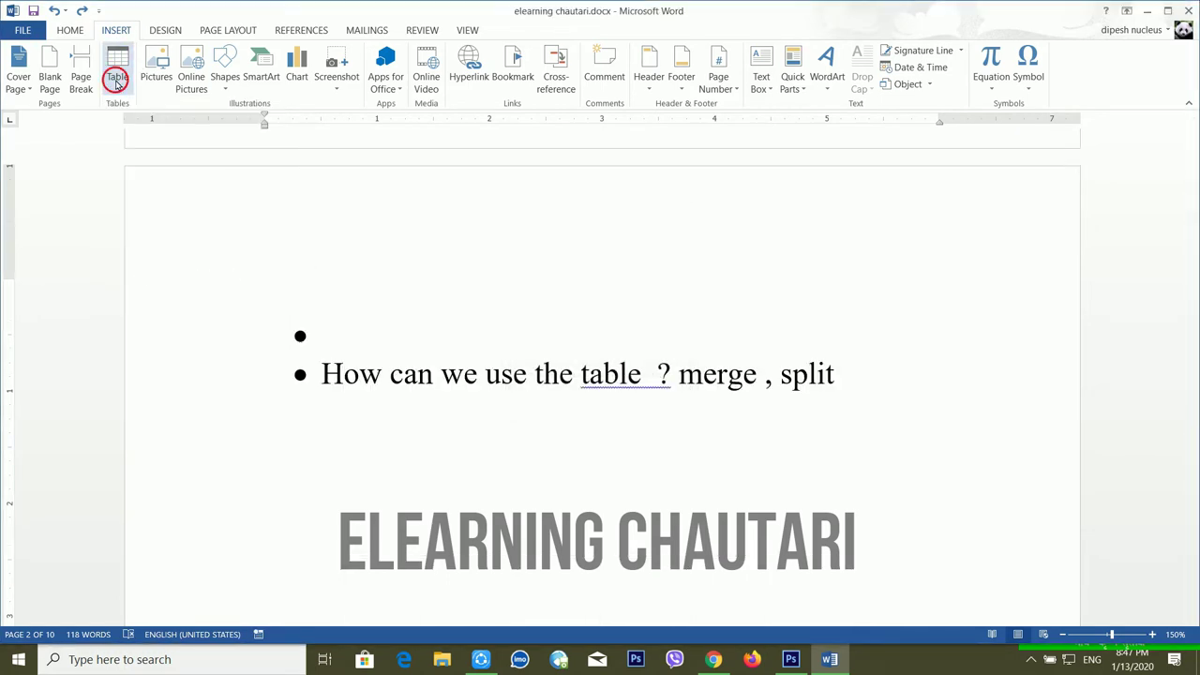
- Insert a table with 5 columns below the table question via Insert Table
{"action": "left_click", "coordinate": [123, 87]}
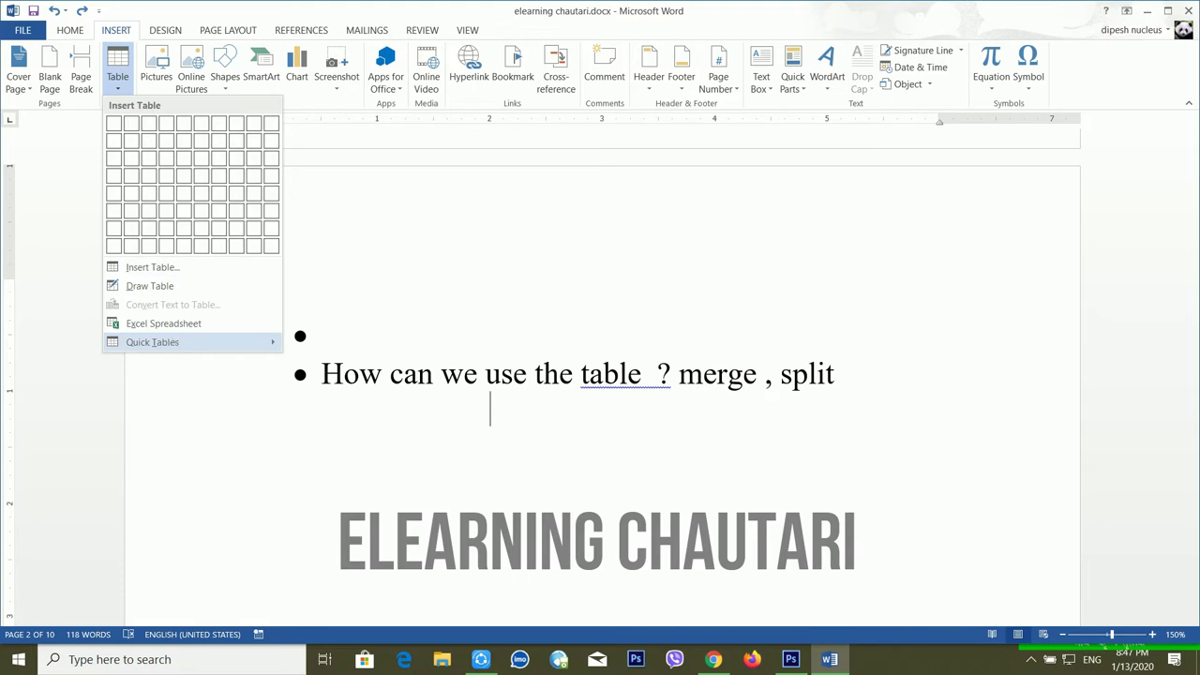
{"action": "left_click", "coordinate": [671, 223]}
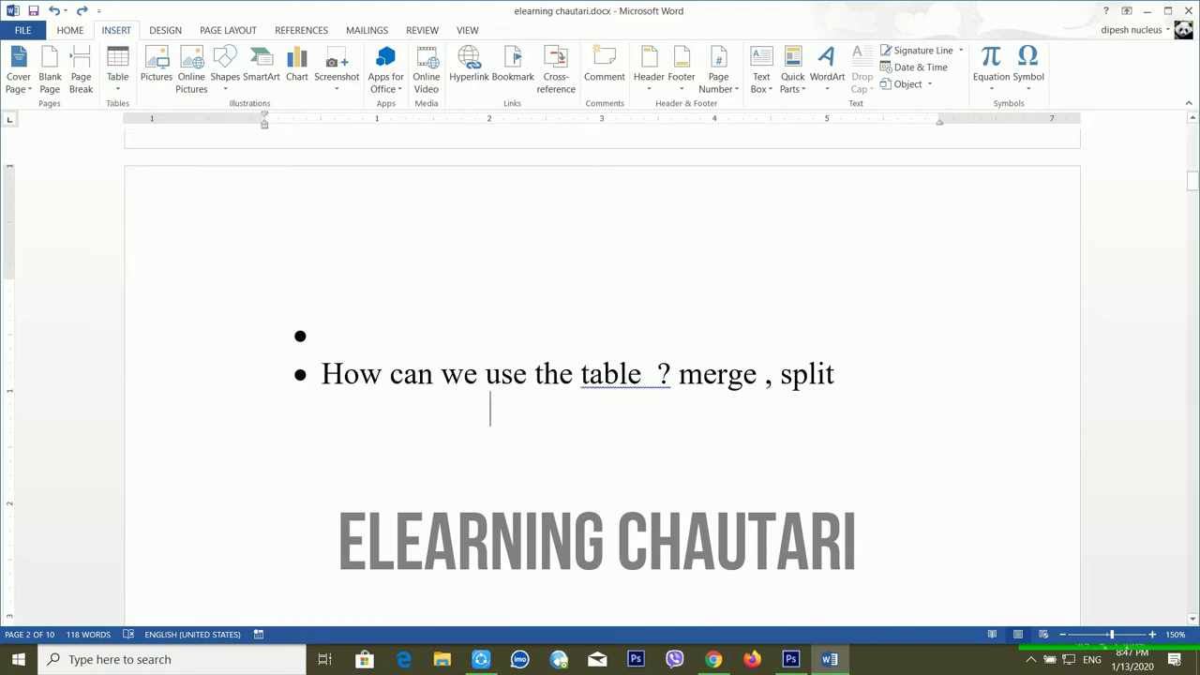
{"action": "left_click", "coordinate": [126, 91]}
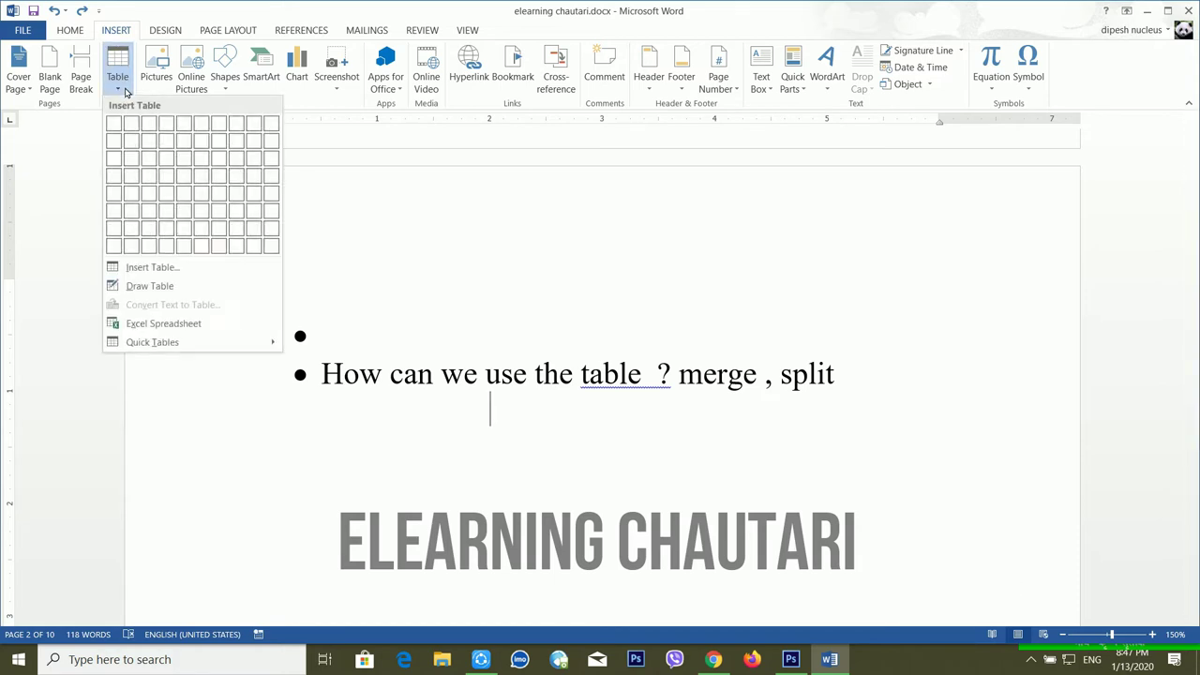
{"action": "left_click", "coordinate": [153, 269]}
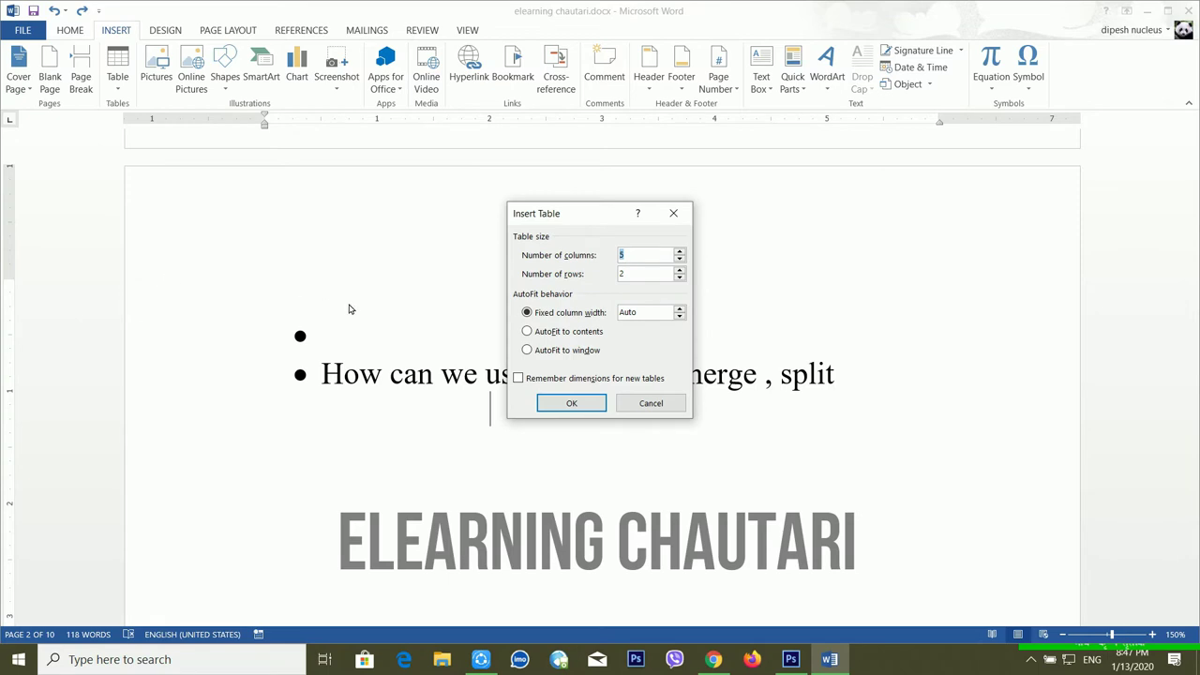
{"action": "left_click", "coordinate": [638, 267]}
{"action": "double_click", "coordinate": [639, 266]}
{"action": "type", "text": "5"}
{"action": "left_click", "coordinate": [571, 404]}
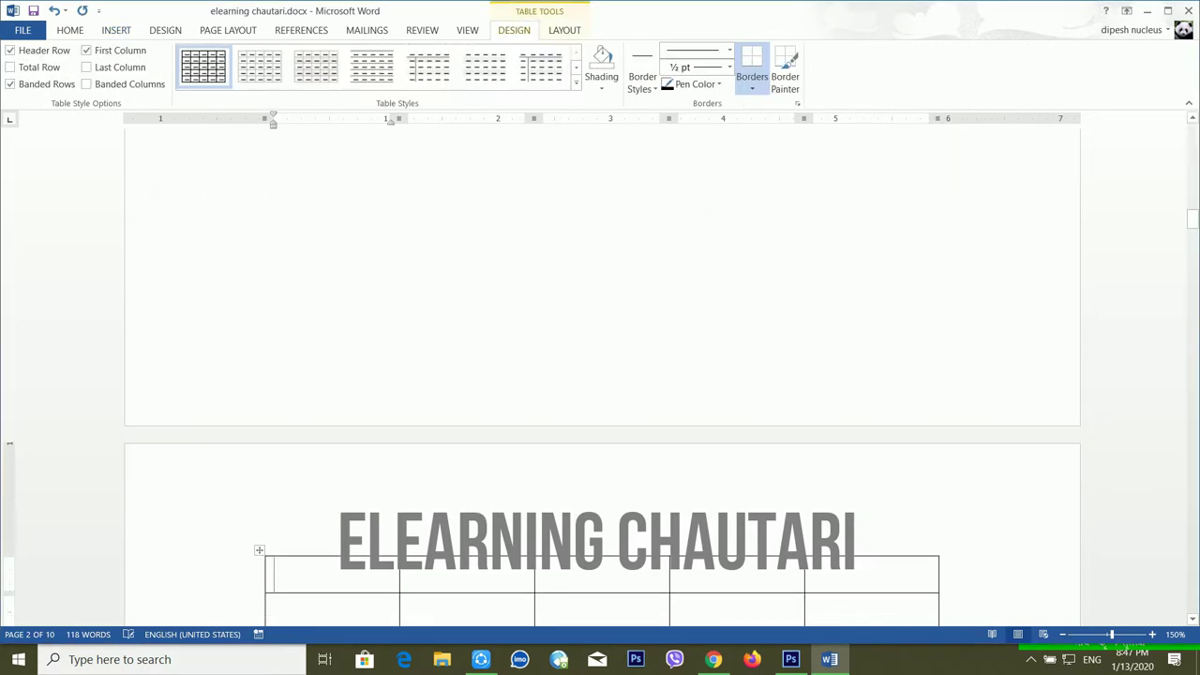
- Resize the table and its first column, then restore even row heights
{"action": "scroll", "coordinate": [638, 476], "scroll_direction": "down", "scroll_amount": 5}
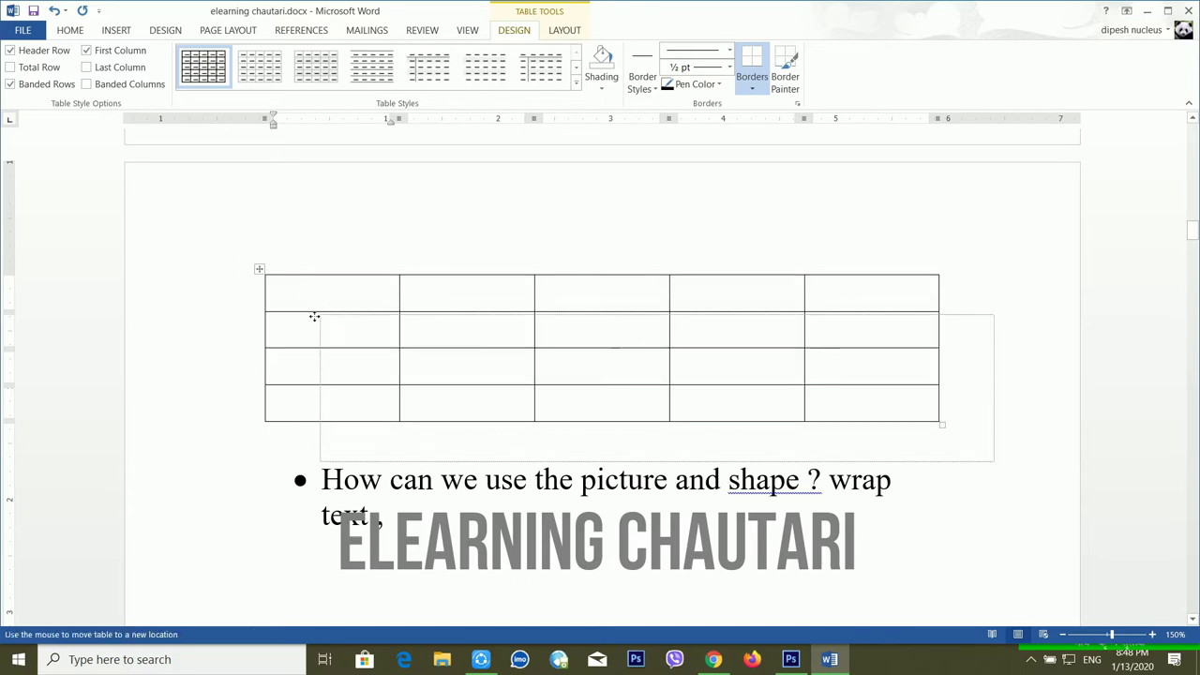
{"action": "left_click_drag", "start_coordinate": [267, 275], "coordinate": [270, 272]}
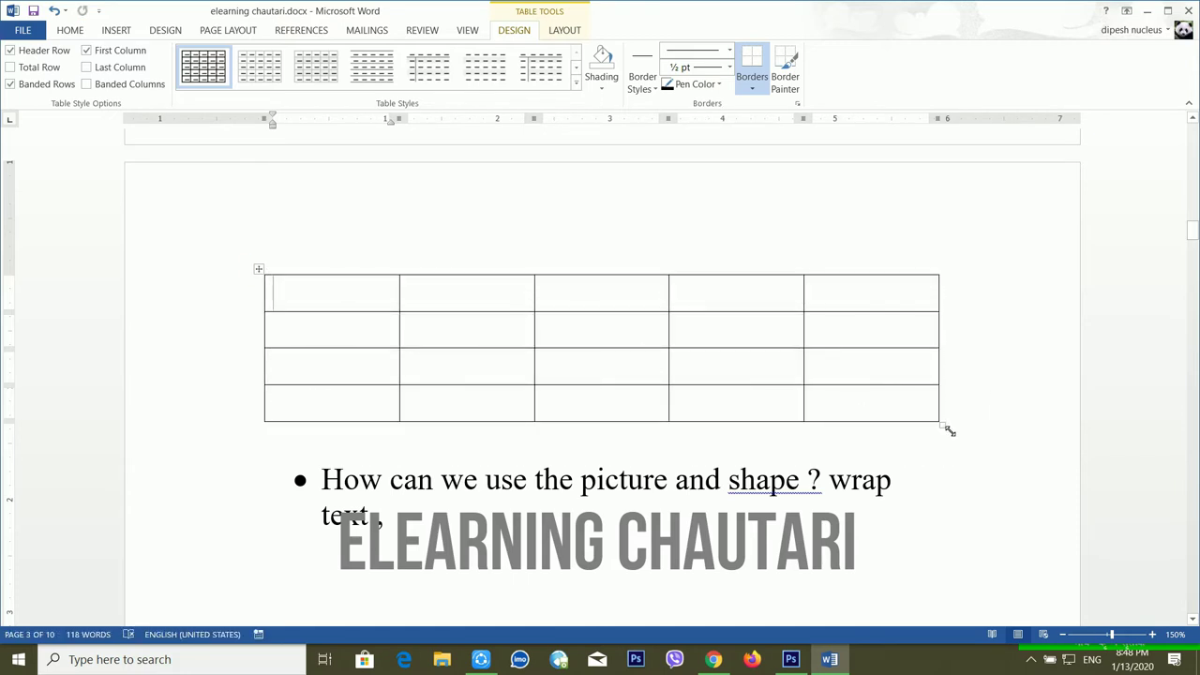
{"action": "mouse_move", "coordinate": [949, 430]}
{"action": "left_mouse_down"}
{"action": "mouse_move", "coordinate": [847, 393]}
{"action": "mouse_move", "coordinate": [950, 431]}
{"action": "left_mouse_up"}
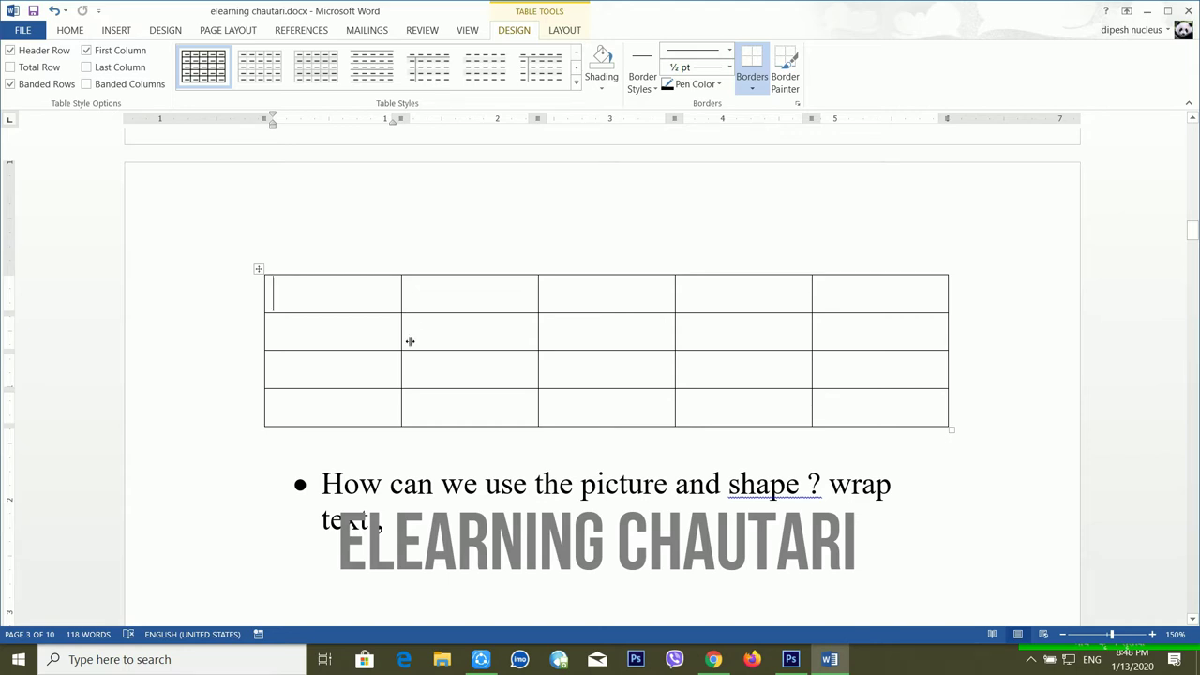
{"action": "mouse_move", "coordinate": [409, 341]}
{"action": "left_mouse_down"}
{"action": "mouse_move", "coordinate": [418, 352]}
{"action": "mouse_move", "coordinate": [368, 396]}
{"action": "mouse_move", "coordinate": [365, 362]}
{"action": "left_mouse_up"}
{"action": "left_click", "coordinate": [421, 369]}
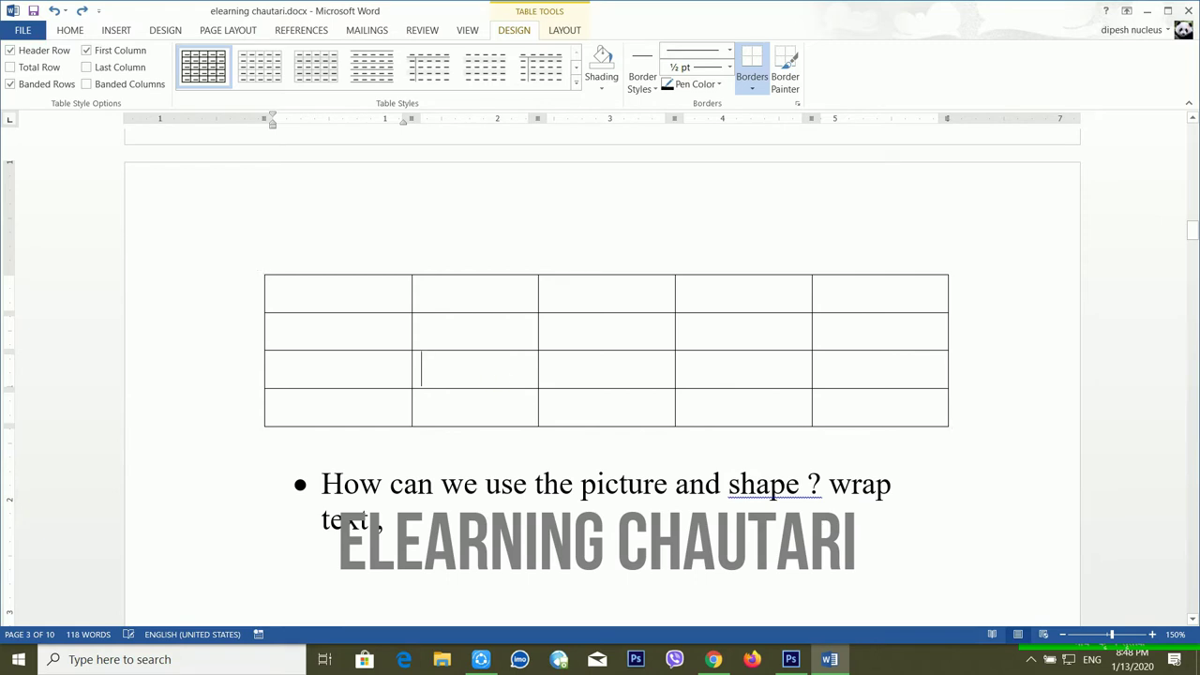
- Place the caret inside the table and expand the full Table Styles gallery
{"action": "key", "text": "Up"}
{"action": "key", "text": "Up"}
{"action": "key", "text": "Left"}
{"action": "left_click", "coordinate": [363, 295]}
{"action": "left_click", "coordinate": [497, 349]}
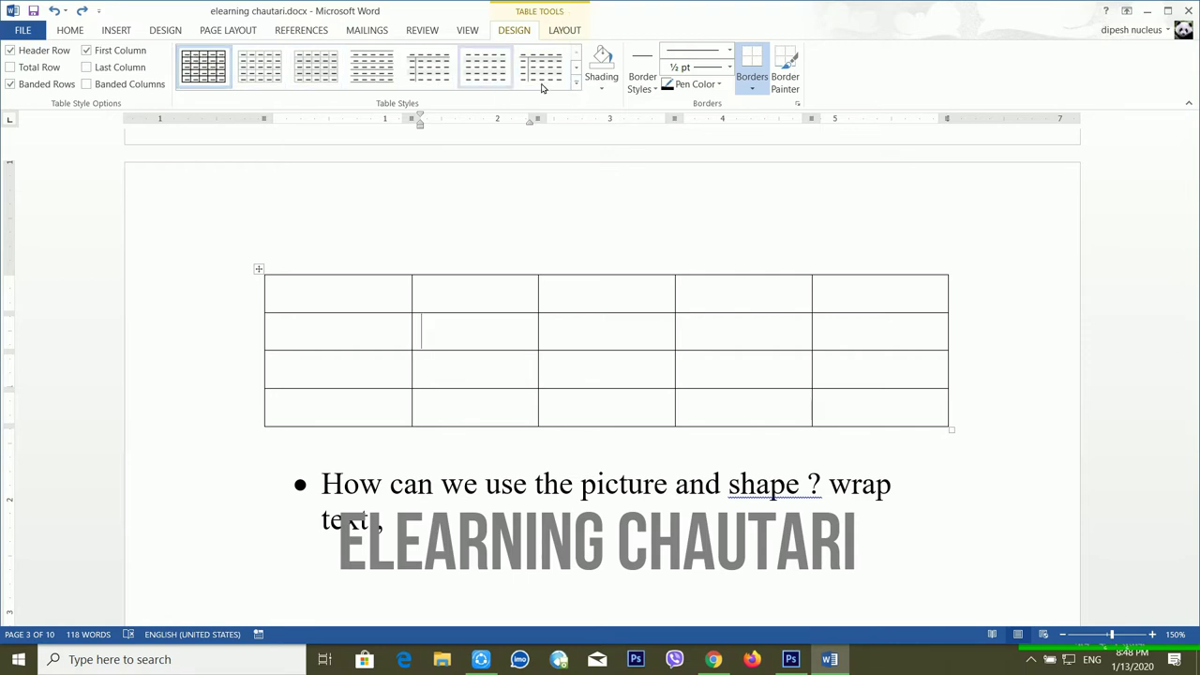
{"action": "left_click", "coordinate": [576, 84]}
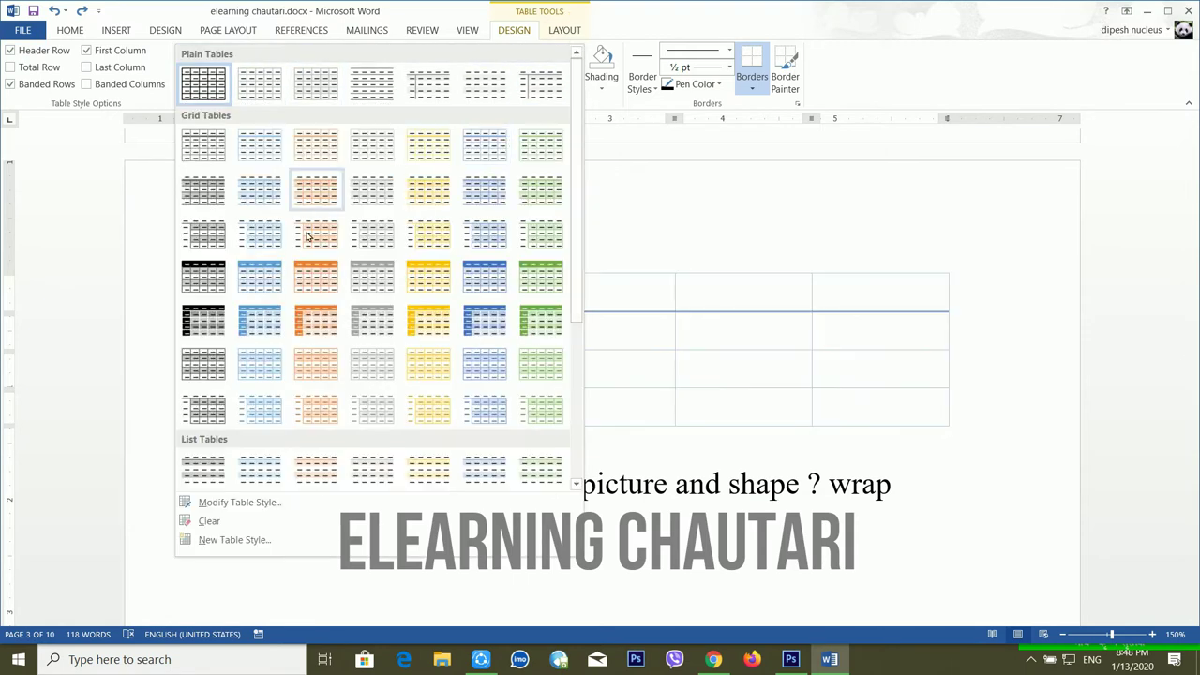
- Close the Table Styles gallery without applying a style and click through the top-row cells
{"action": "left_click", "coordinate": [859, 243]}
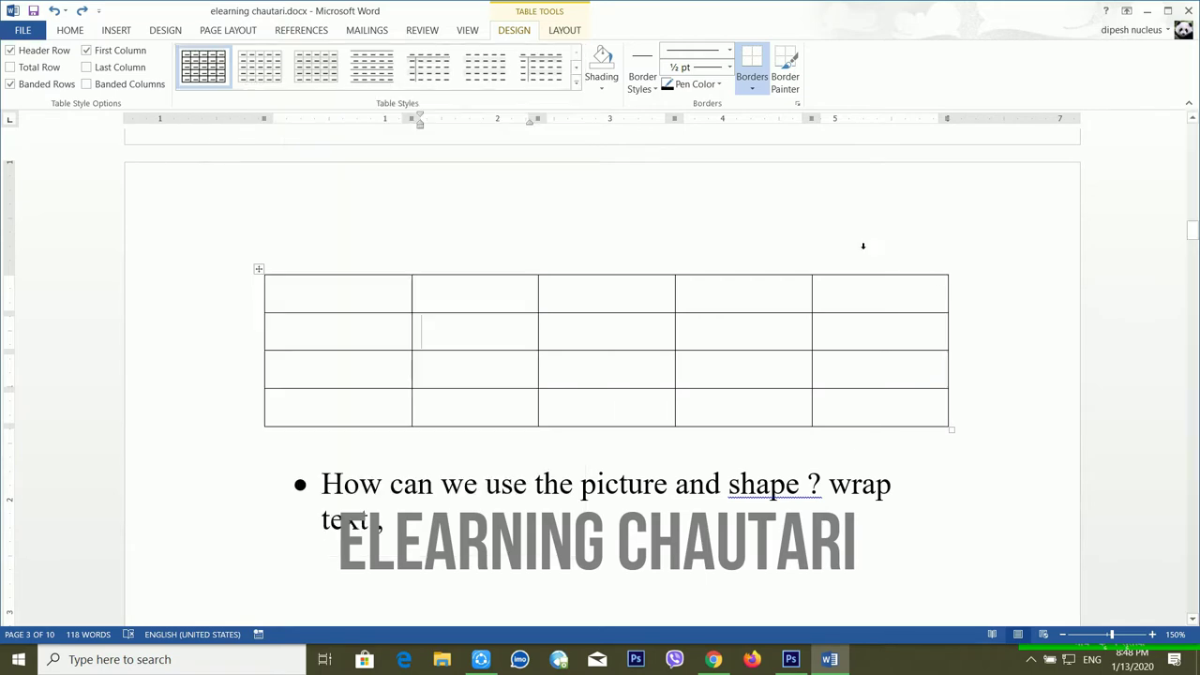
{"action": "scroll", "coordinate": [635, 361], "scroll_direction": "up", "scroll_amount": 3}
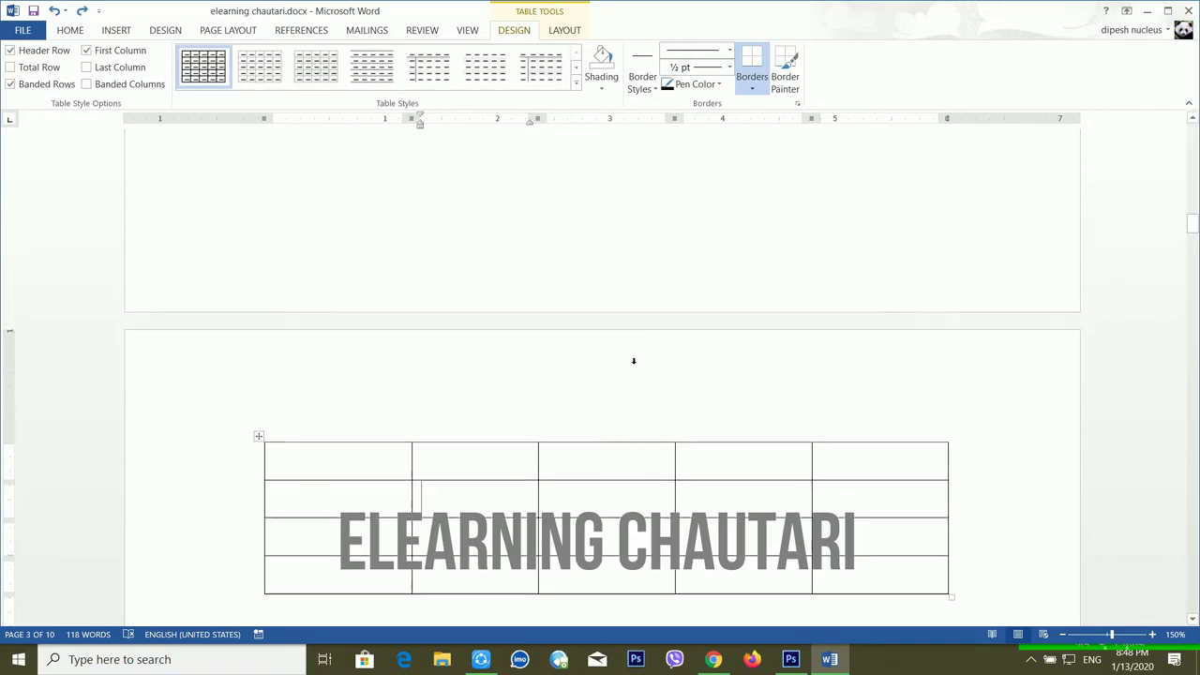
{"action": "scroll", "coordinate": [635, 361], "scroll_direction": "down", "scroll_amount": 2}
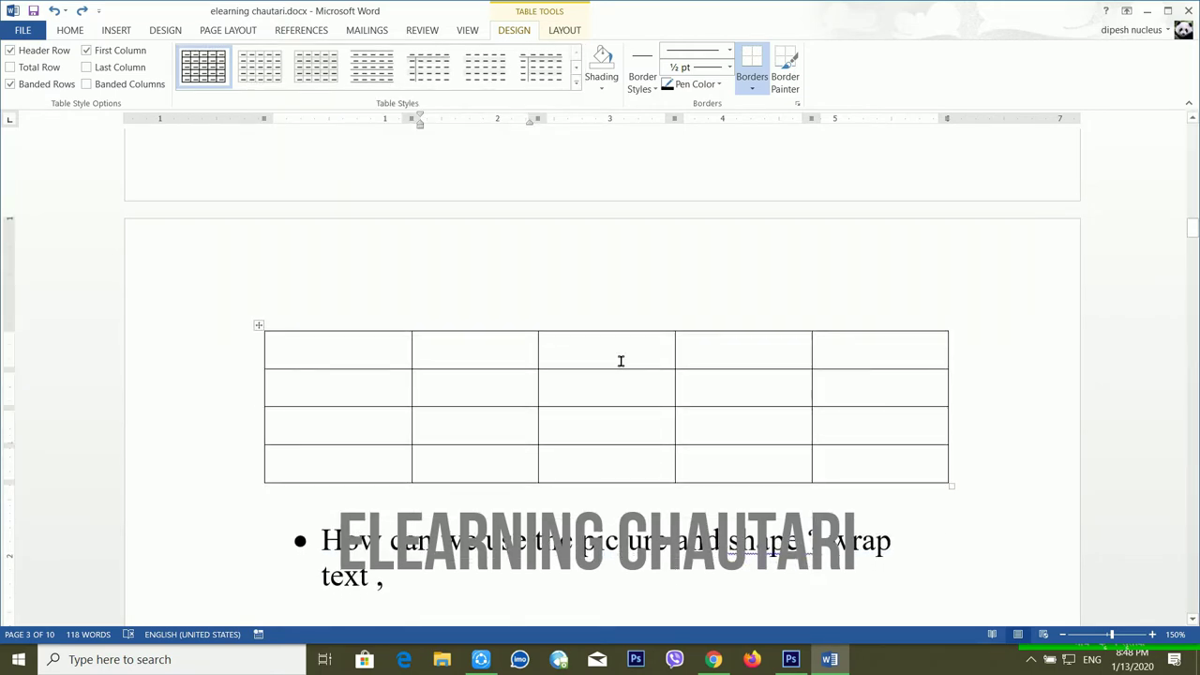
{"action": "left_click", "coordinate": [522, 361]}
{"action": "left_click", "coordinate": [384, 359]}
{"action": "left_click", "coordinate": [520, 364]}
{"action": "left_click", "coordinate": [613, 362]}
{"action": "left_click", "coordinate": [707, 362]}
- Select the whole 4-row, 5-column table to check it, then clear the selection
{"action": "mouse_move", "coordinate": [404, 359]}
{"action": "left_mouse_down"}
{"action": "mouse_move", "coordinate": [741, 407]}
{"action": "mouse_move", "coordinate": [915, 472]}
{"action": "left_mouse_up"}
{"action": "left_click", "coordinate": [513, 349]}
{"action": "mouse_move", "coordinate": [347, 366]}
{"action": "left_mouse_down"}
{"action": "mouse_move", "coordinate": [741, 459]}
{"action": "mouse_move", "coordinate": [882, 465]}
{"action": "left_mouse_up"}
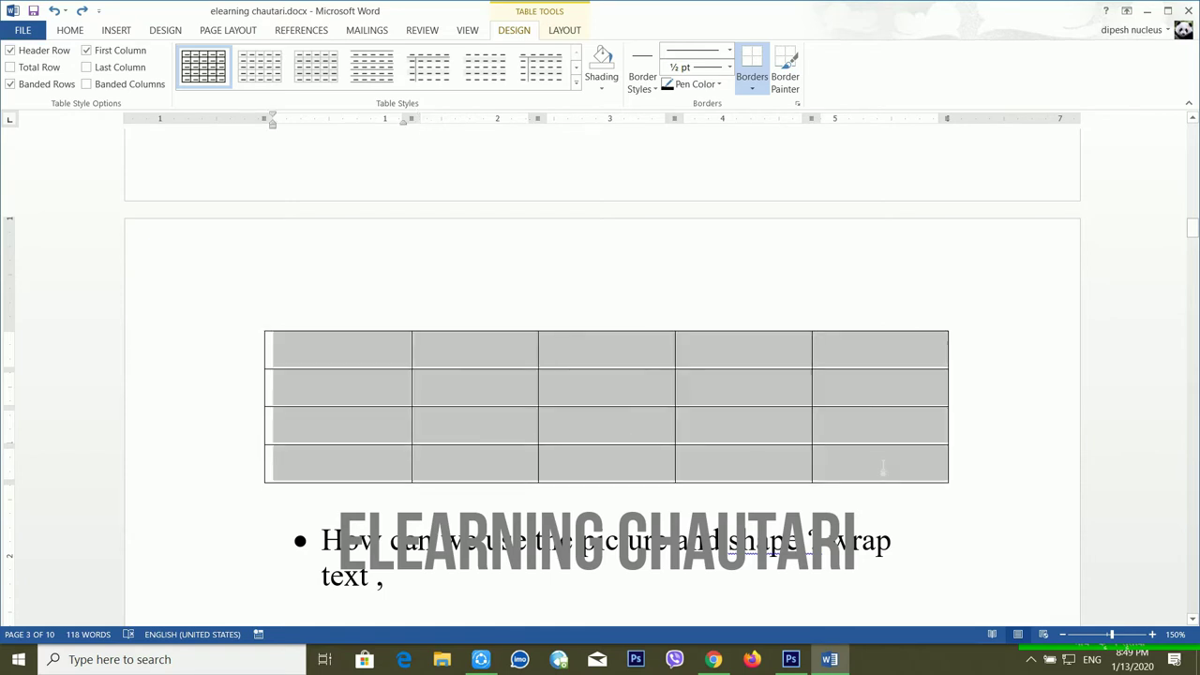
{"action": "left_click", "coordinate": [619, 375]}
{"action": "key", "text": "Left"}
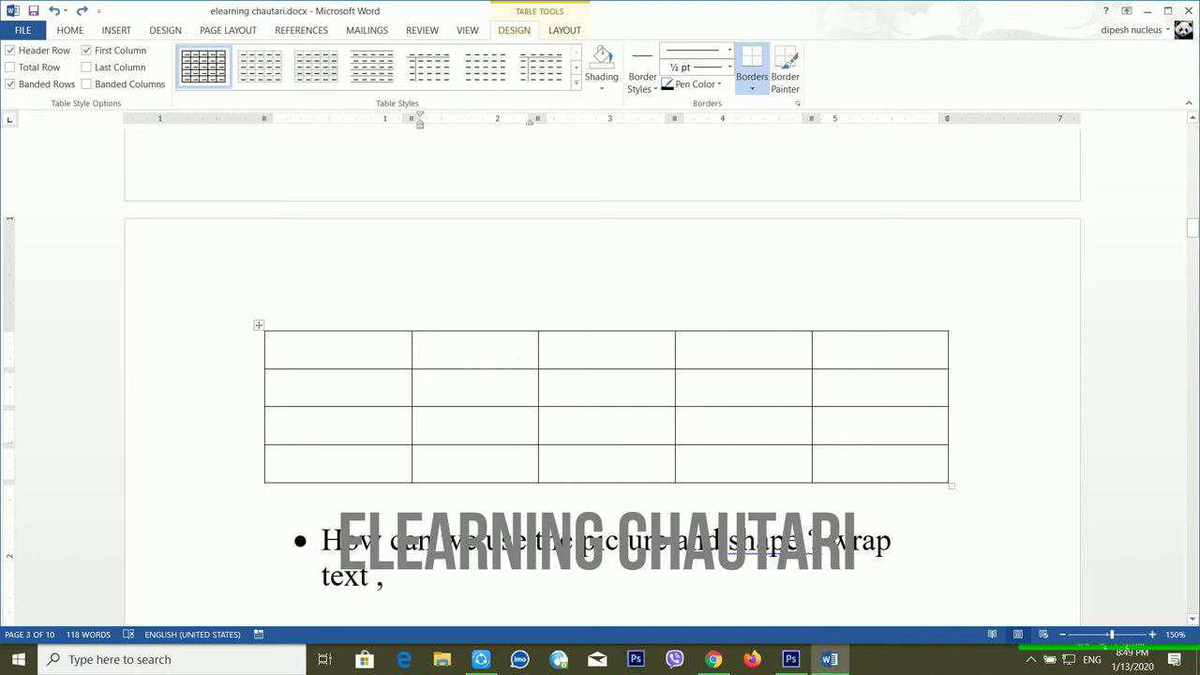
- Merge the first two cells of the table's top row, then undo that merge
{"action": "left_click_drag", "start_coordinate": [375, 348], "coordinate": [468, 357]}
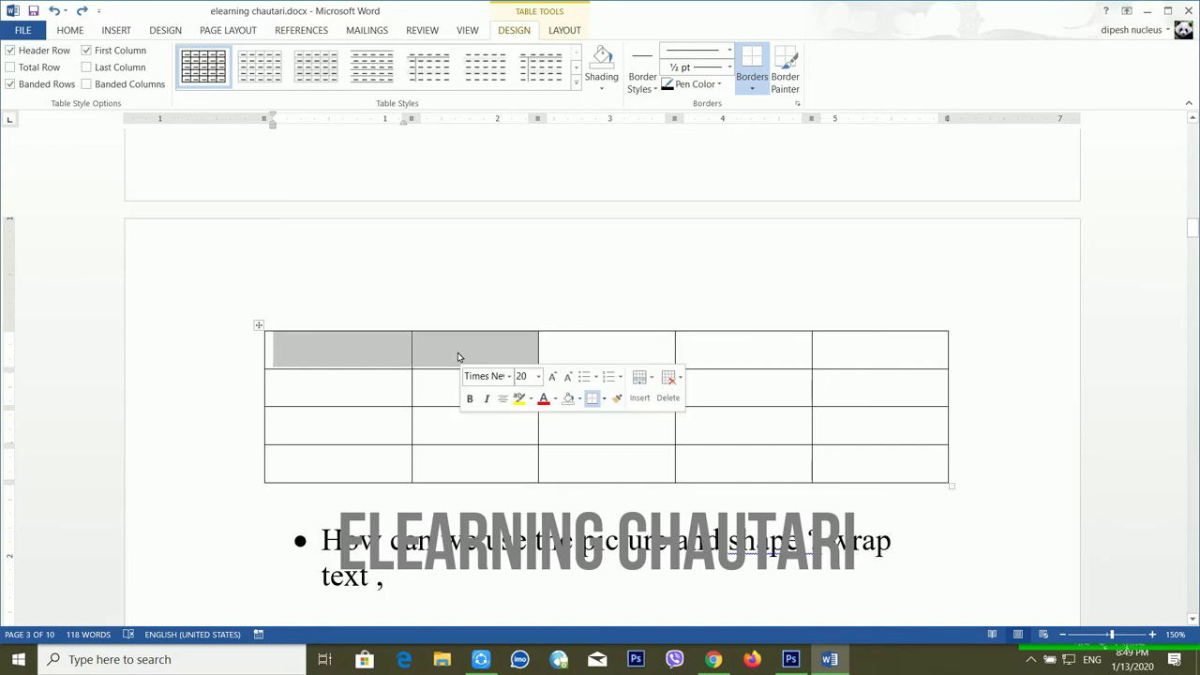
{"action": "right_click", "coordinate": [380, 350]}
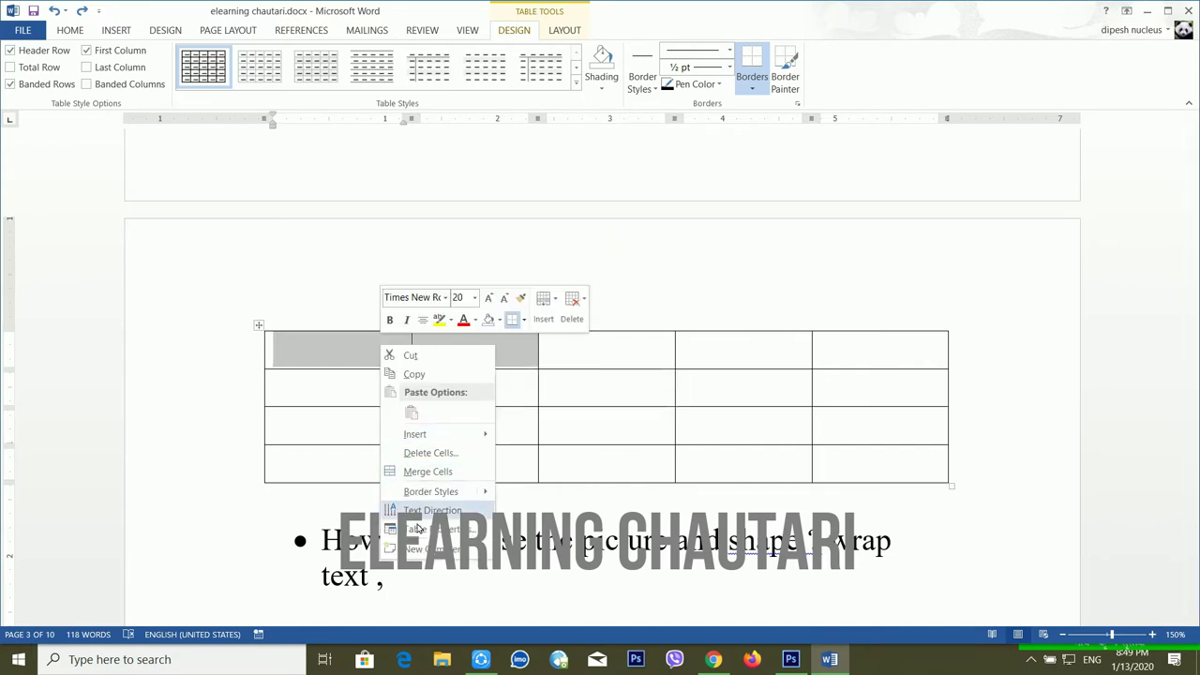
{"action": "left_click", "coordinate": [423, 471]}
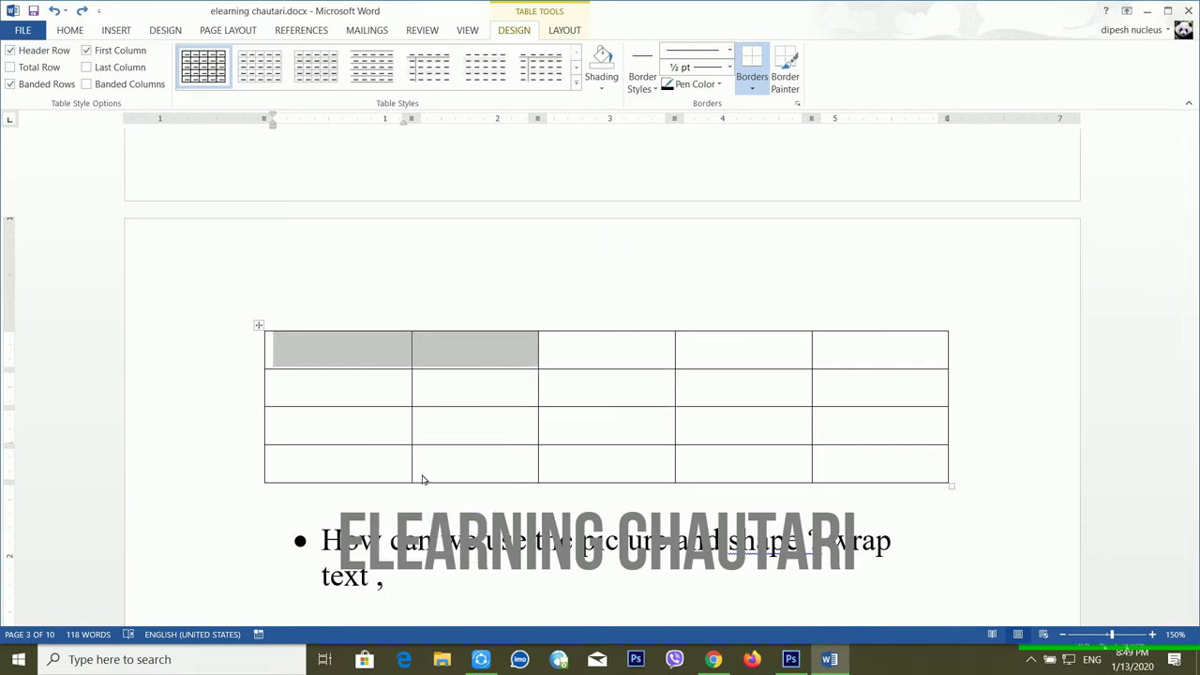
{"action": "left_click", "coordinate": [429, 357]}
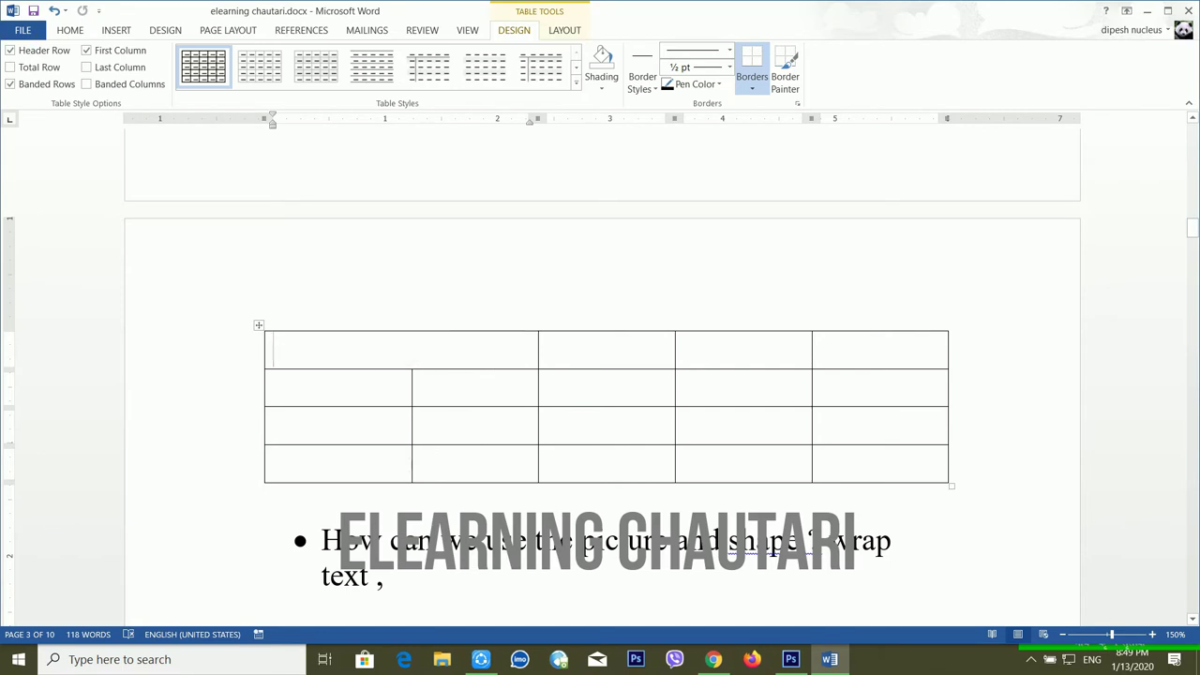
{"action": "key", "text": "ctrl+z"}
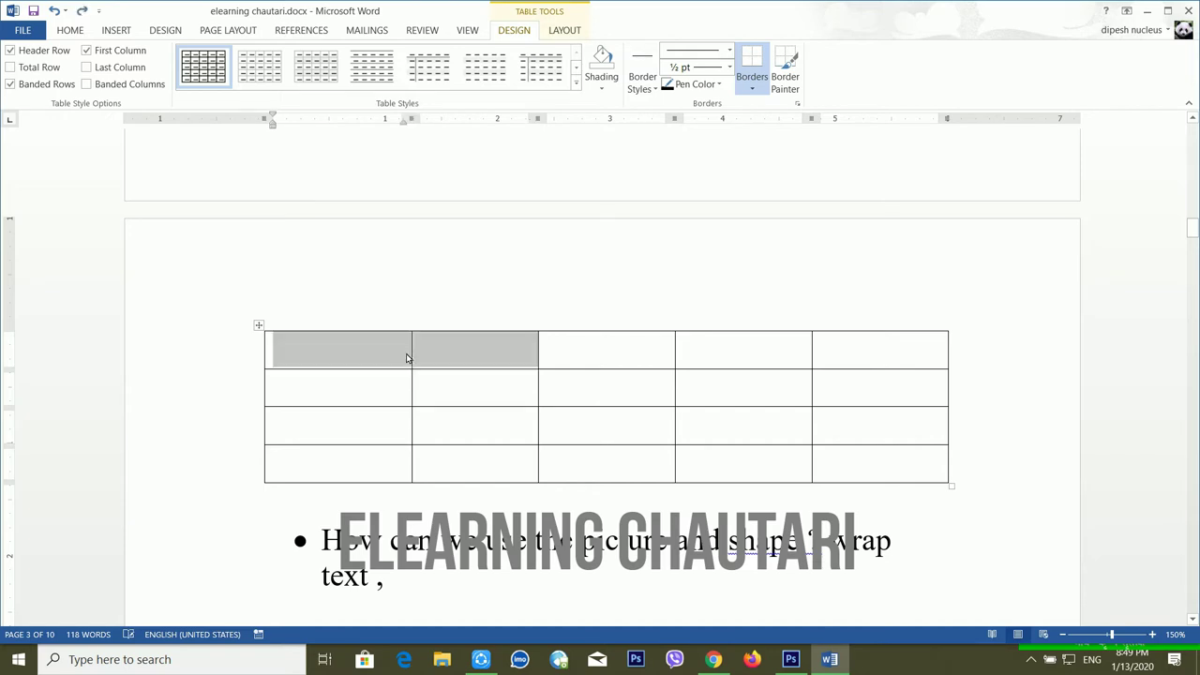
{"action": "left_click", "coordinate": [482, 362]}
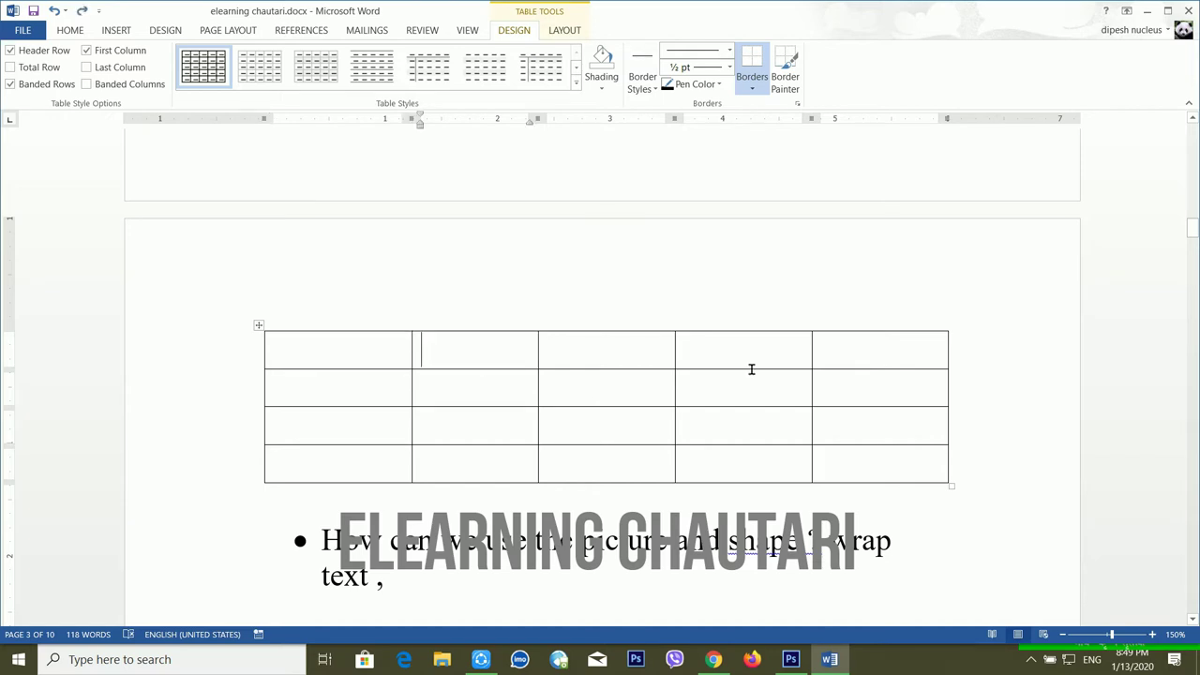
- Select the entire top row and merge all five cells into one
{"action": "left_click_drag", "start_coordinate": [871, 365], "coordinate": [367, 361]}
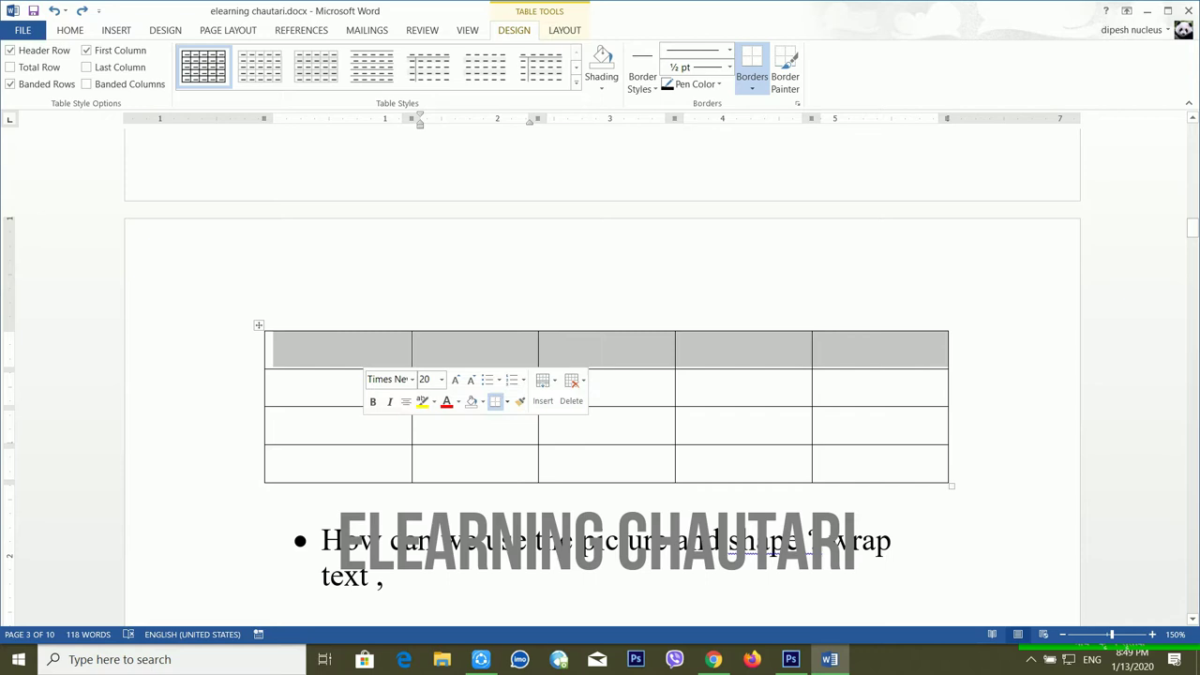
{"action": "right_click", "coordinate": [364, 357]}
{"action": "left_click", "coordinate": [421, 483]}
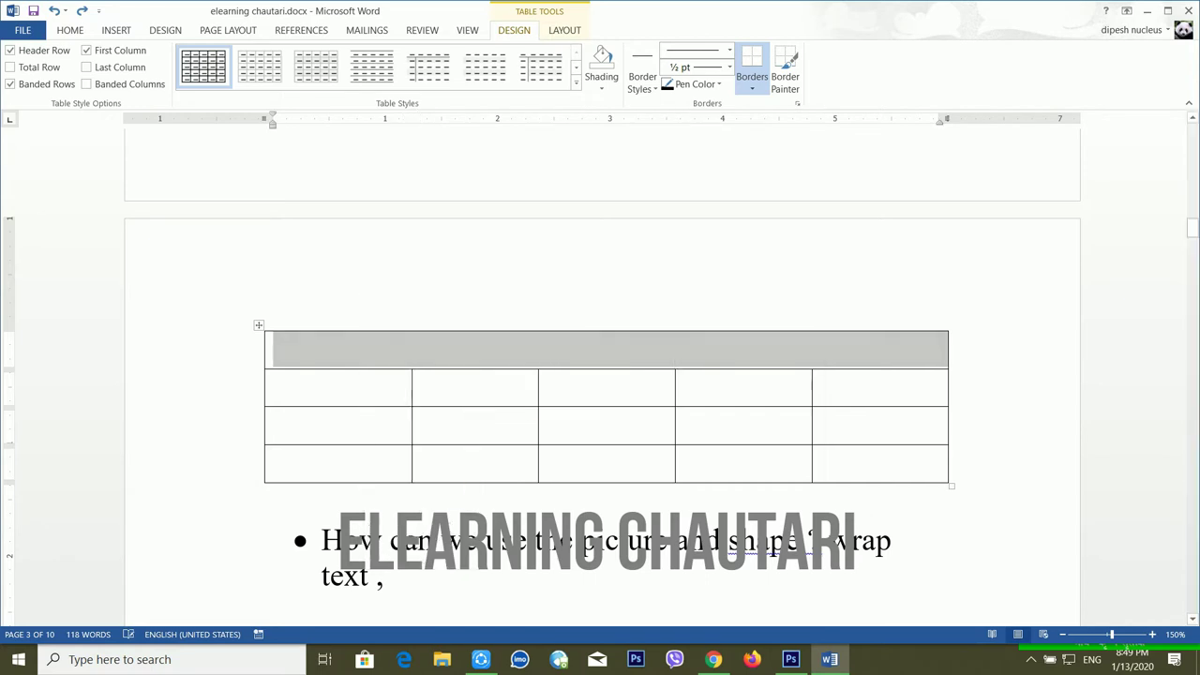
{"action": "left_click", "coordinate": [514, 366]}
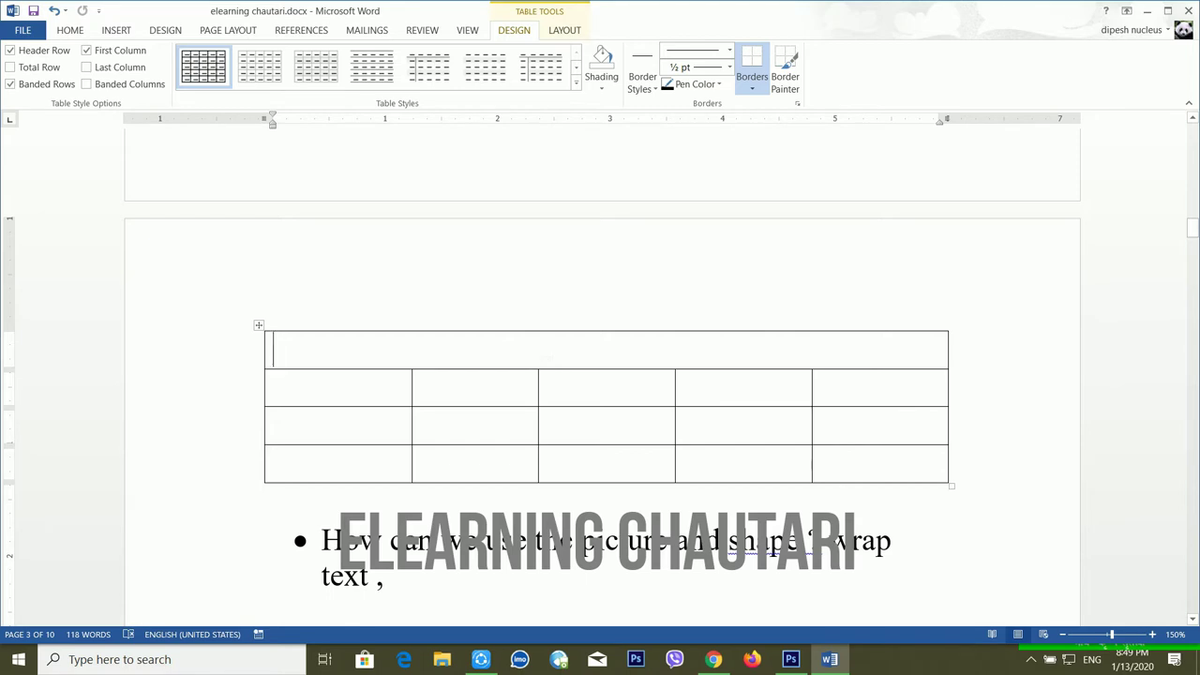
- Split the merged top cell into 3 columns using Split Cells
{"action": "right_click", "coordinate": [541, 351]}
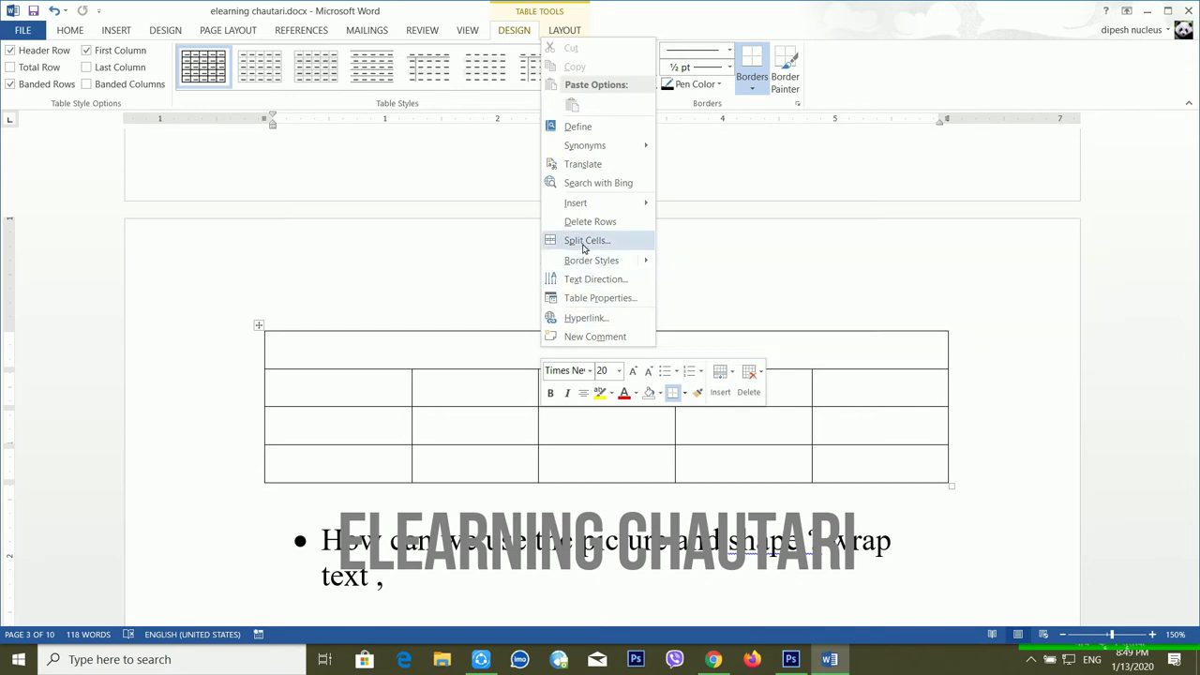
{"action": "left_click", "coordinate": [587, 240]}
{"action": "double_click", "coordinate": [624, 287]}
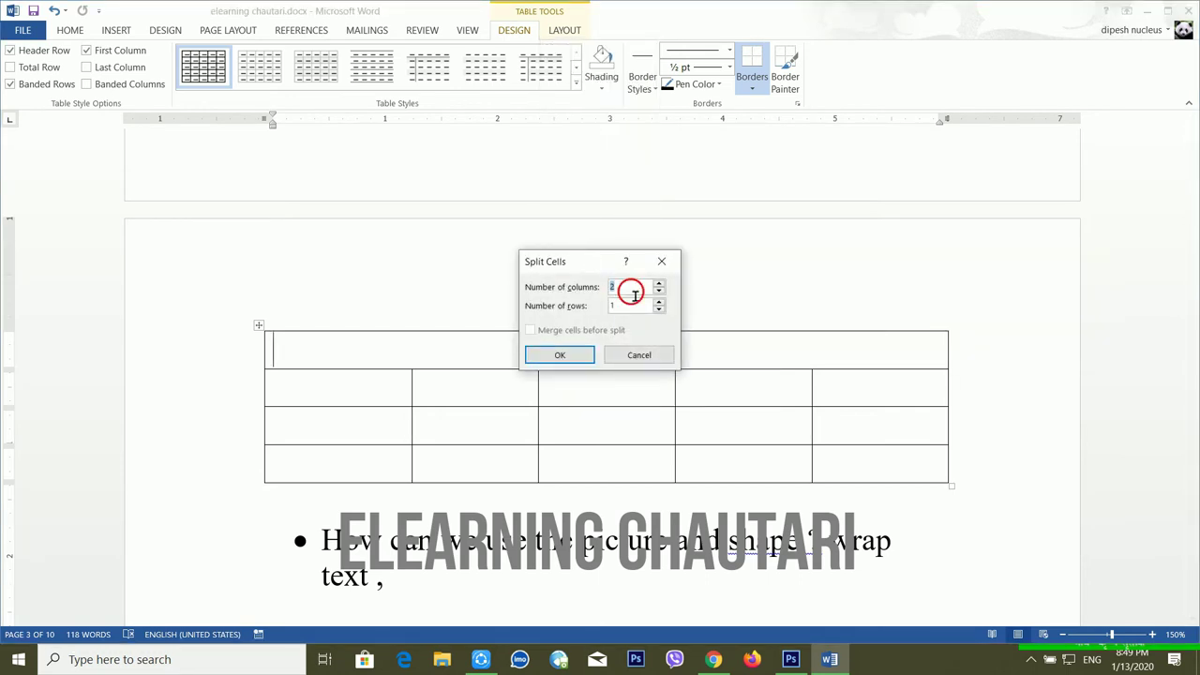
{"action": "type", "text": "2"}
{"action": "double_click", "coordinate": [624, 289]}
{"action": "type", "text": "3"}
{"action": "left_click", "coordinate": [559, 355]}
- Check each of the three new top-row cells
{"action": "left_click", "coordinate": [605, 391]}
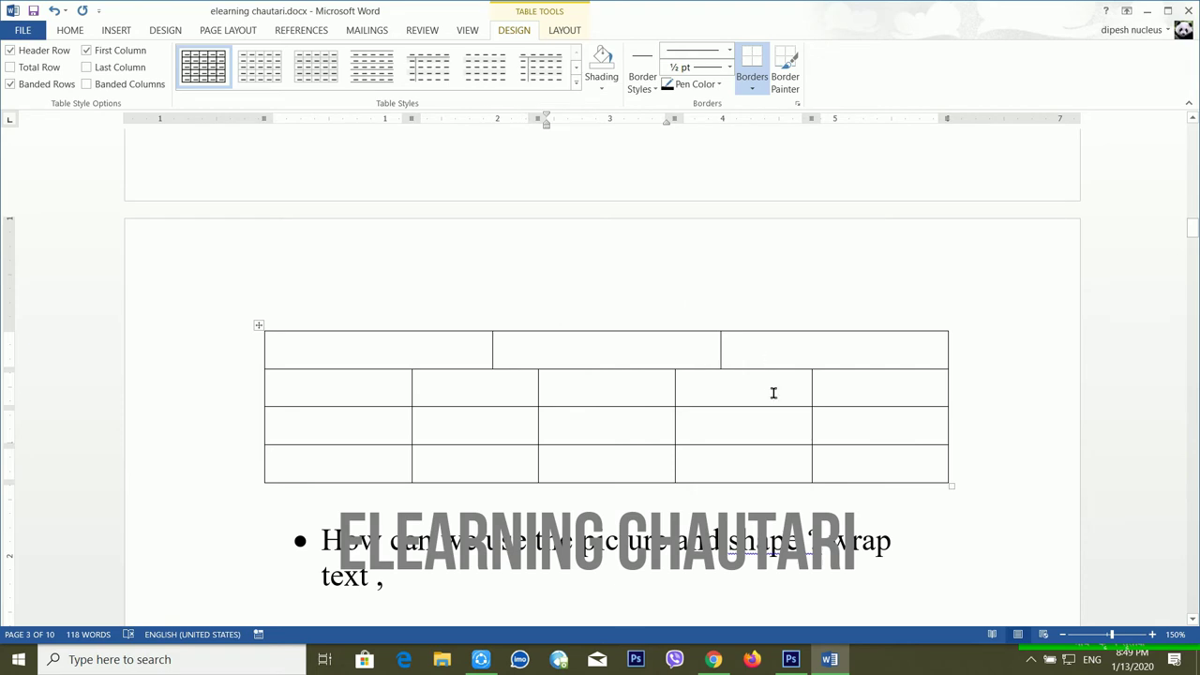
{"action": "key", "text": "Left"}
{"action": "left_click", "coordinate": [477, 358]}
{"action": "left_click", "coordinate": [560, 351]}
{"action": "left_click", "coordinate": [762, 351]}
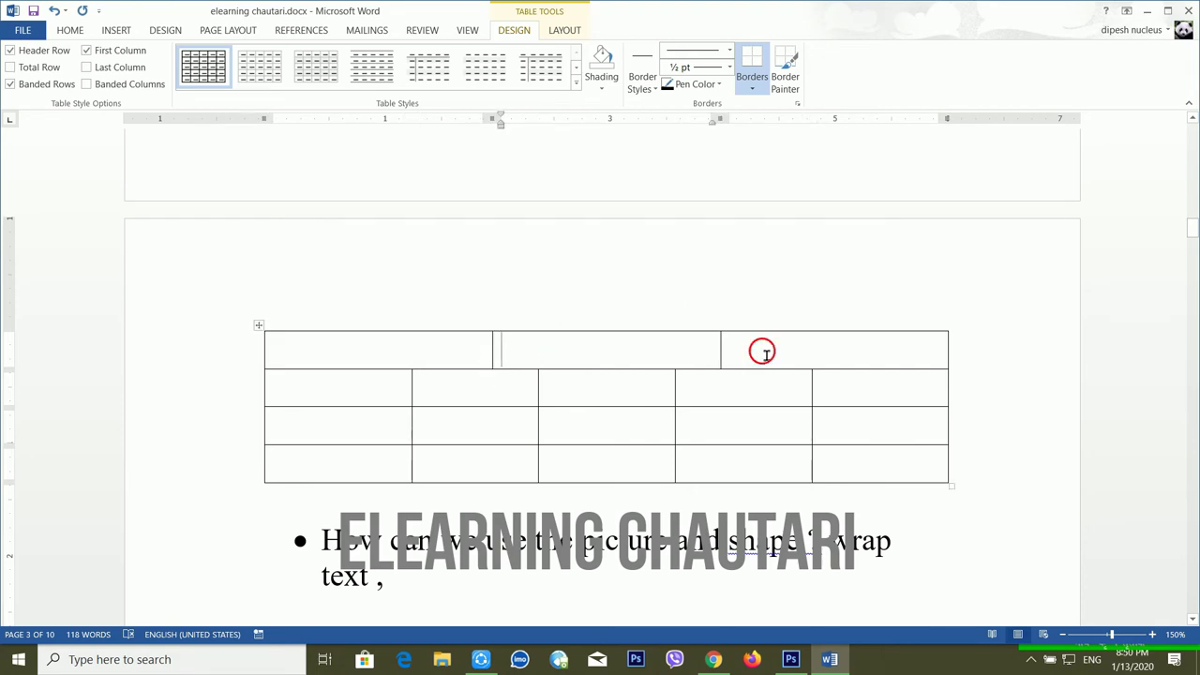
- Select the table's second row and inspect its right-click menu without changing anything
{"action": "left_click_drag", "start_coordinate": [354, 396], "coordinate": [833, 397]}
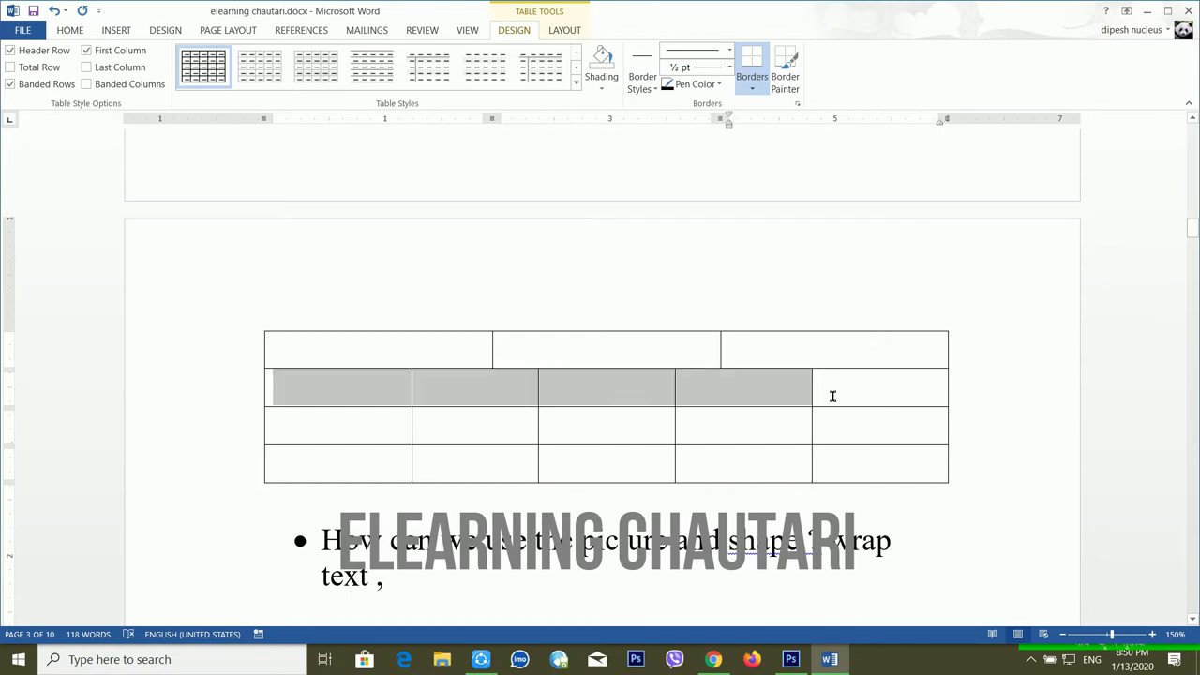
{"action": "right_click", "coordinate": [391, 388]}
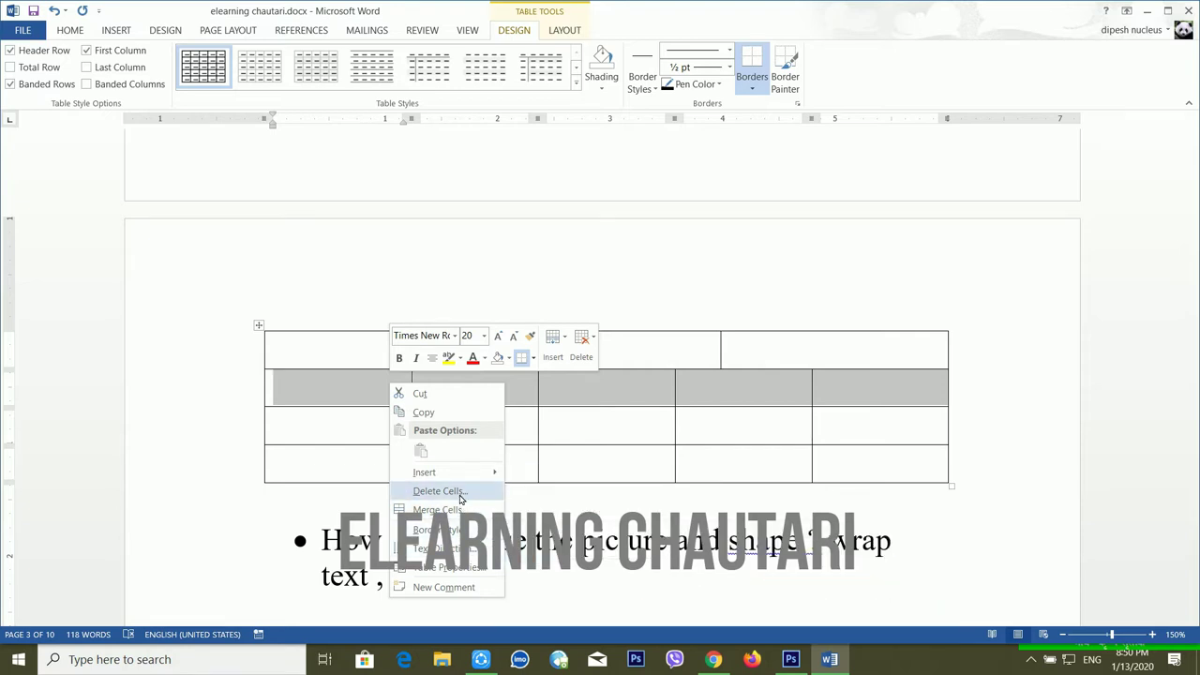
{"action": "left_click", "coordinate": [364, 403]}
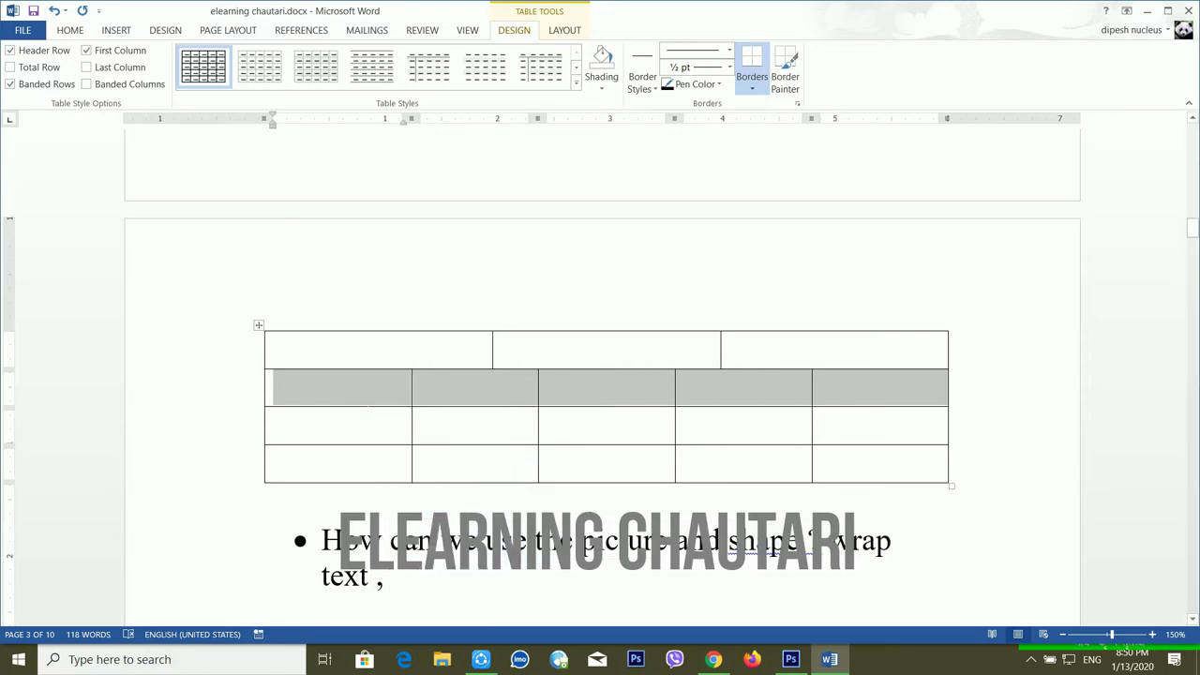
{"action": "left_click", "coordinate": [364, 406]}
{"action": "right_click", "coordinate": [363, 404]}
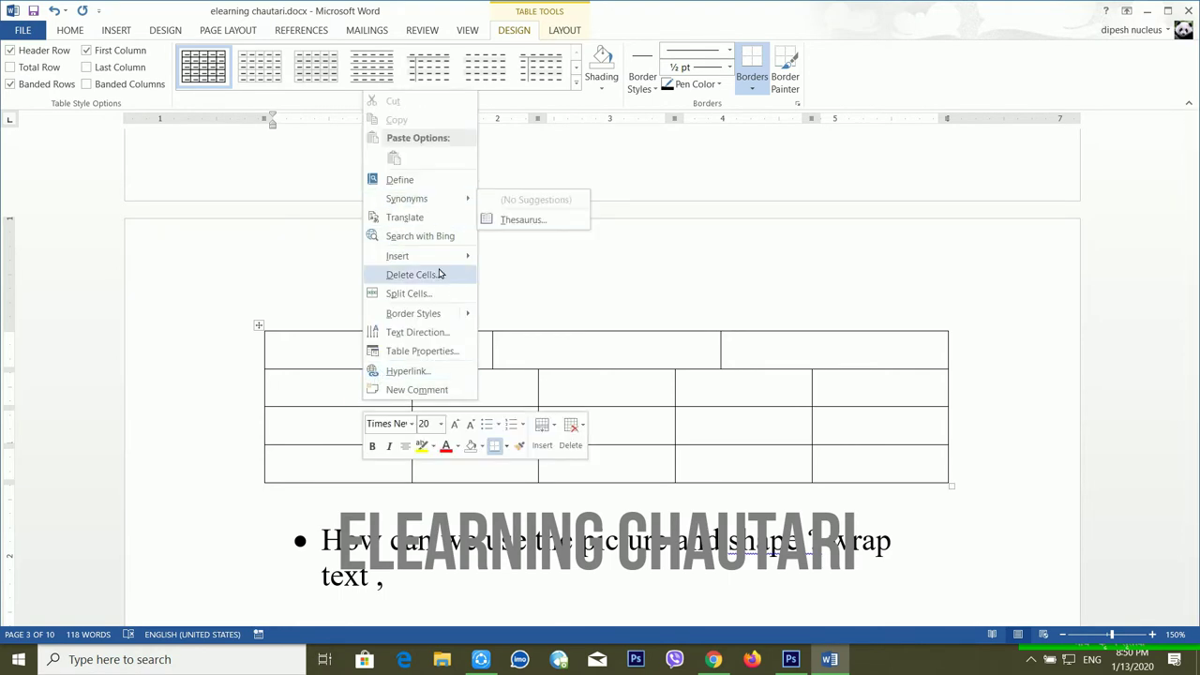
{"action": "left_click", "coordinate": [322, 429]}
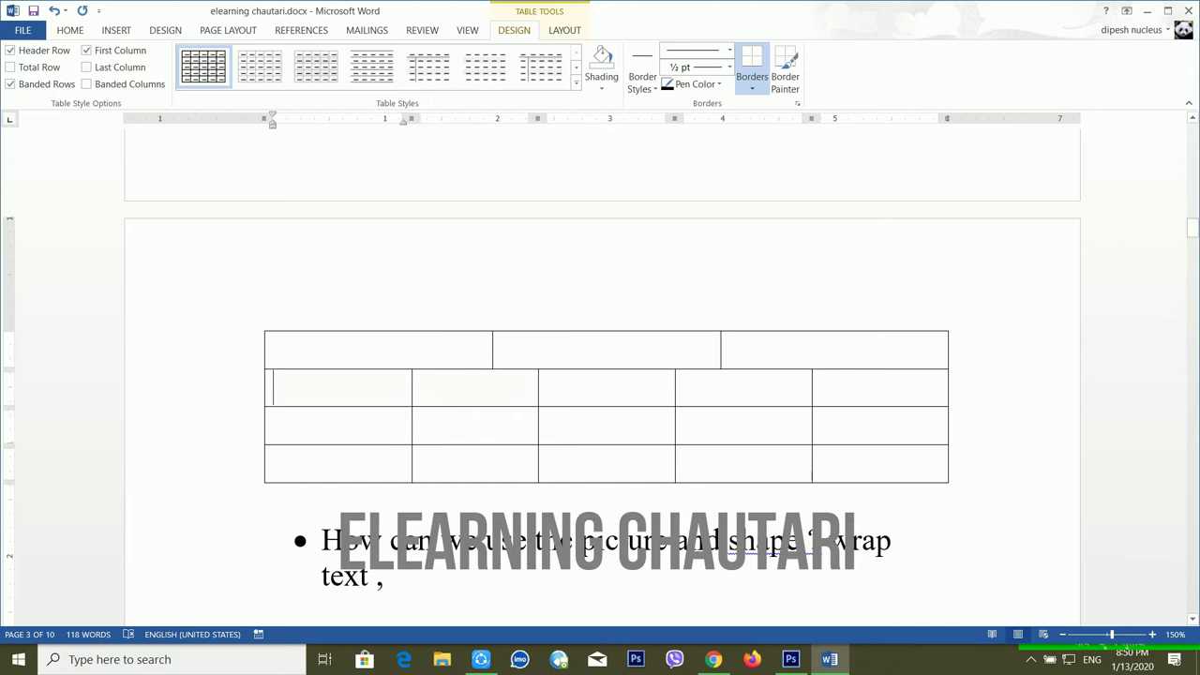
- Reselect the second row, then cut the whole empty table out of the document
{"action": "left_click_drag", "start_coordinate": [274, 388], "coordinate": [806, 394]}
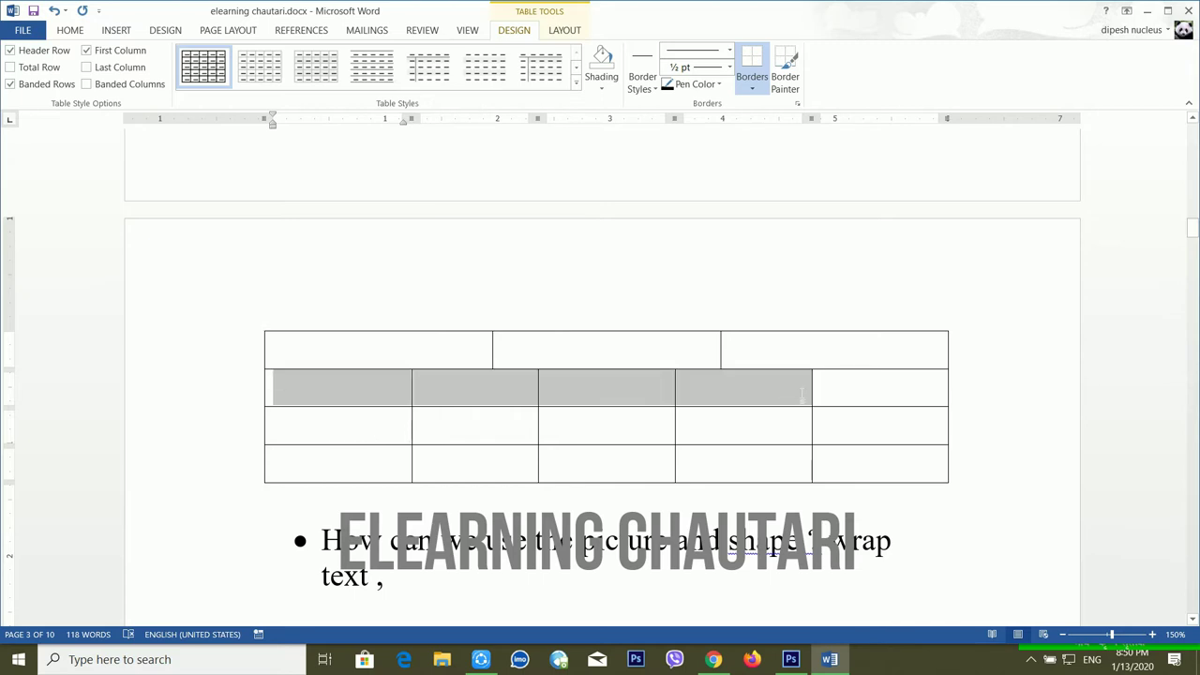
{"action": "right_click", "coordinate": [509, 392]}
{"action": "mouse_move", "coordinate": [544, 476]}
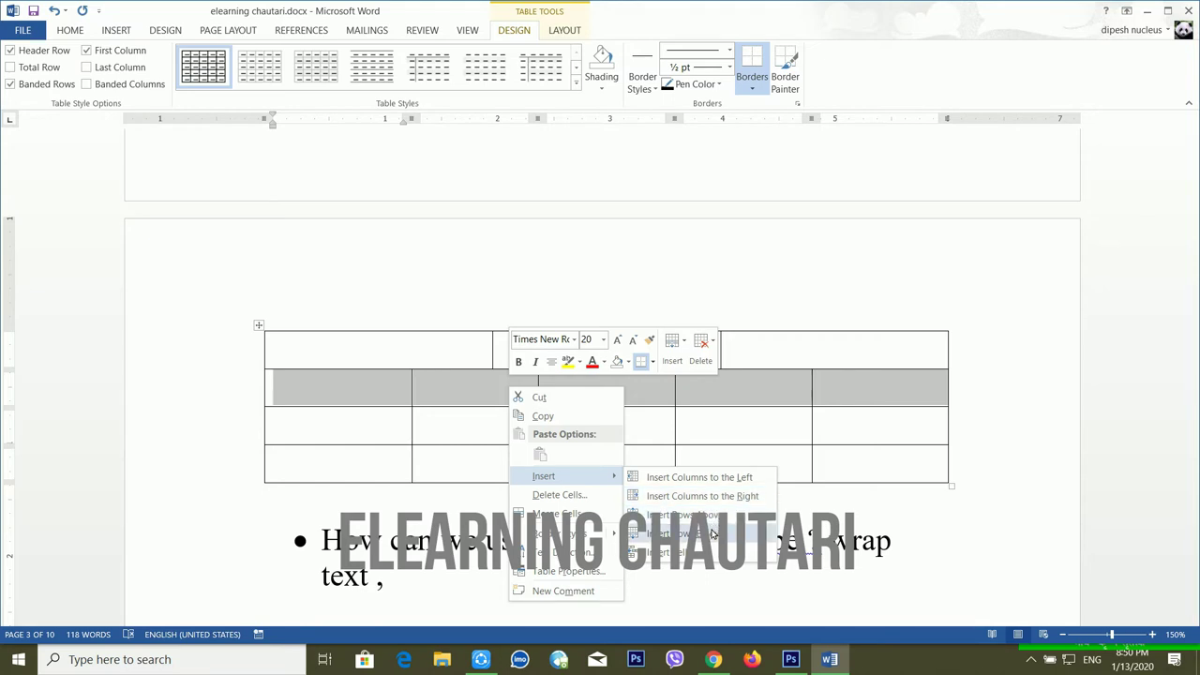
{"action": "left_click", "coordinate": [470, 391]}
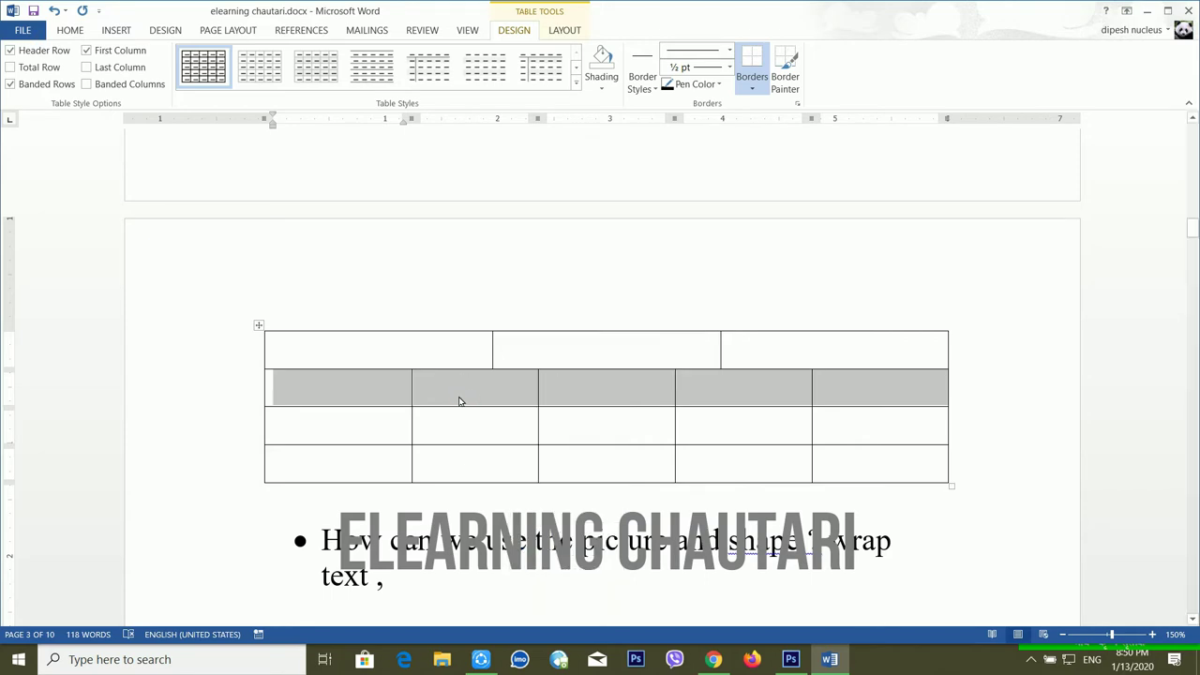
{"action": "left_click", "coordinate": [459, 401]}
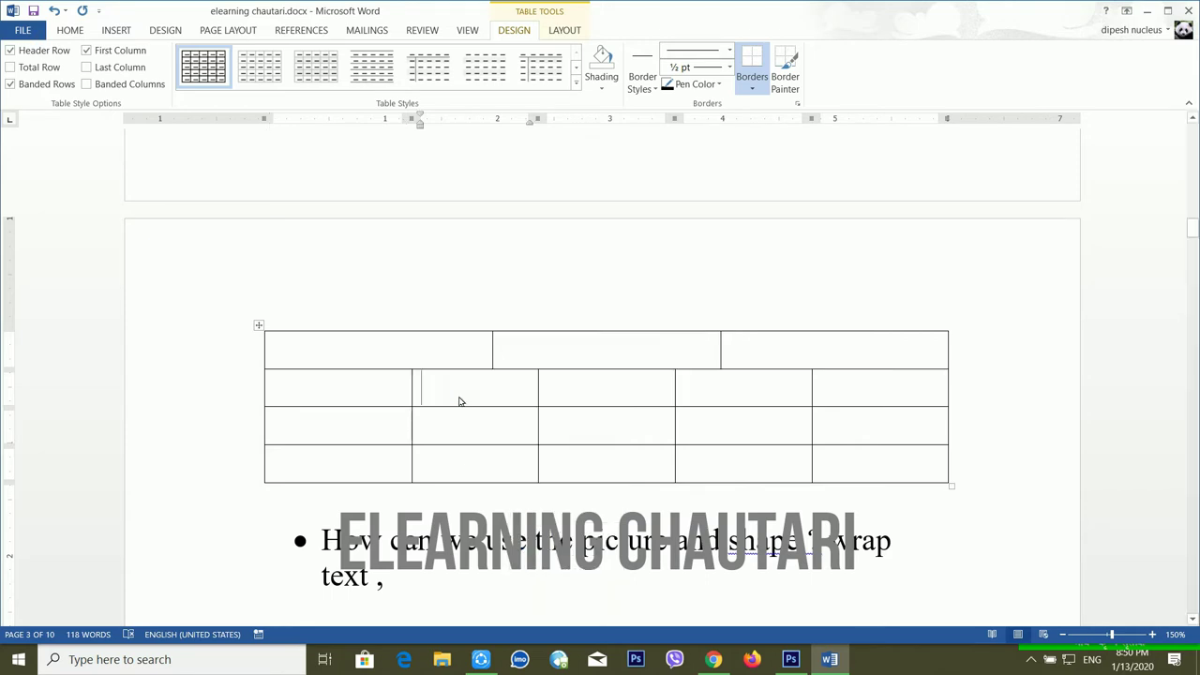
{"action": "right_click", "coordinate": [259, 325]}
{"action": "left_click", "coordinate": [281, 337]}
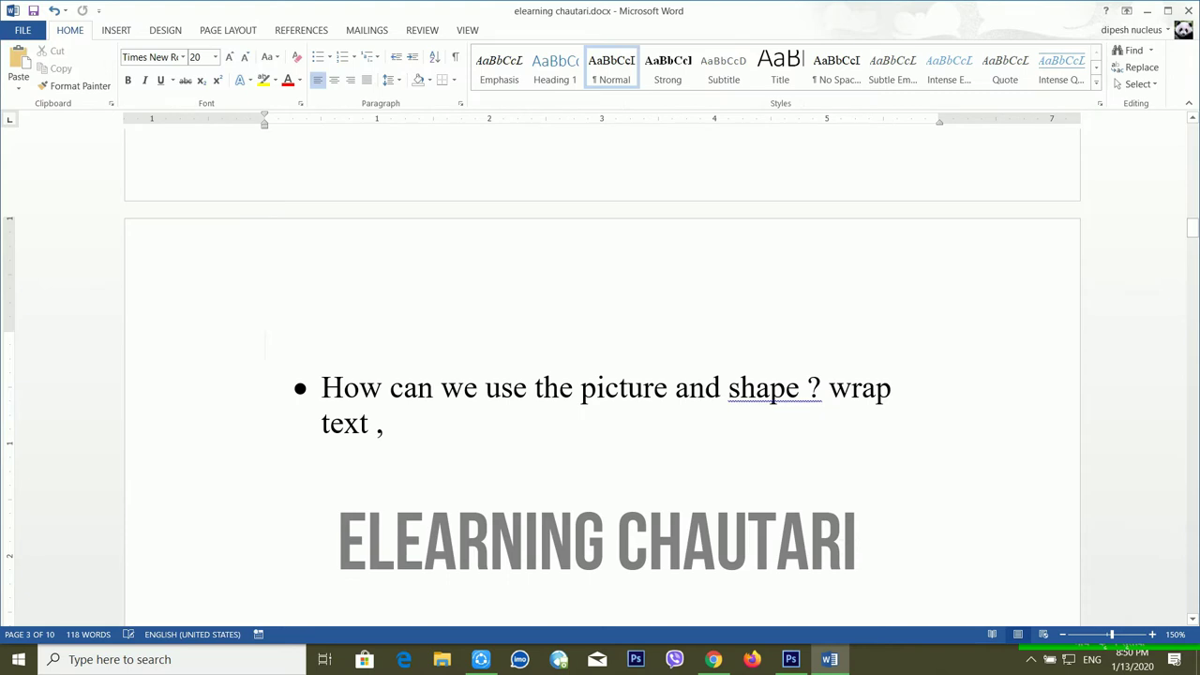
- Bold 'the picture and shape' and start an empty bullet after 'text ,'
{"action": "scroll", "coordinate": [396, 329], "scroll_direction": "up", "scroll_amount": 6}
{"action": "scroll", "coordinate": [490, 169], "scroll_direction": "down", "scroll_amount": 2}
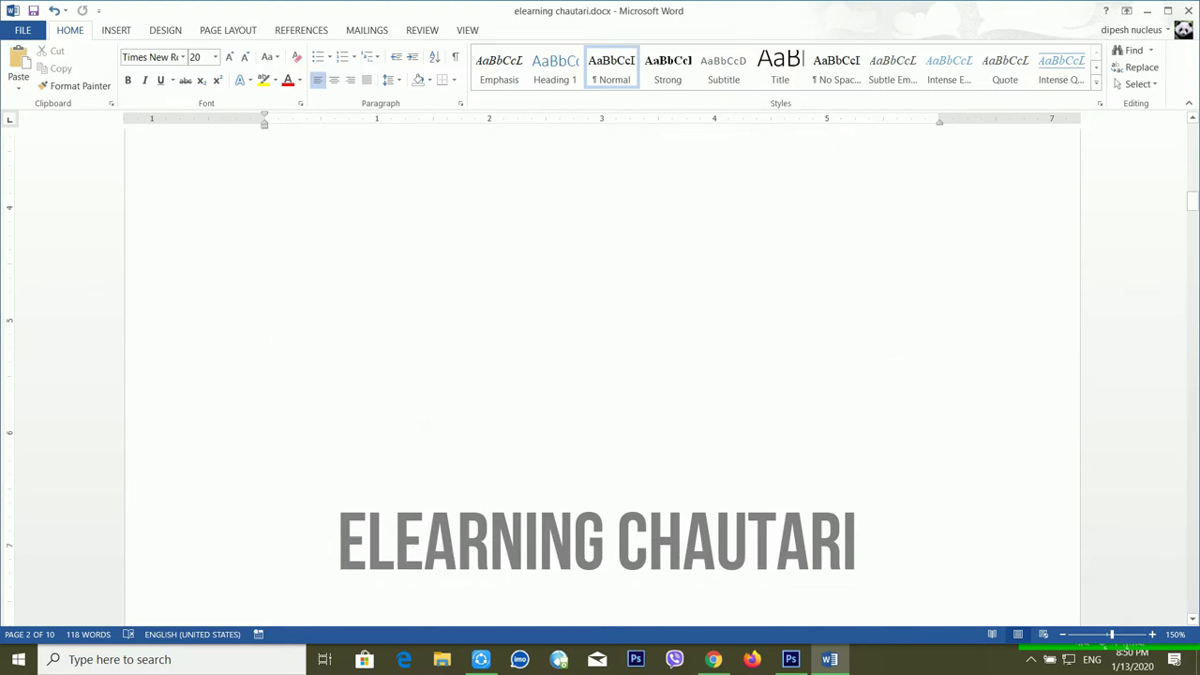
{"action": "scroll", "coordinate": [428, 437], "scroll_direction": "down", "scroll_amount": 2}
{"action": "scroll", "coordinate": [428, 437], "scroll_direction": "down", "scroll_amount": 3}
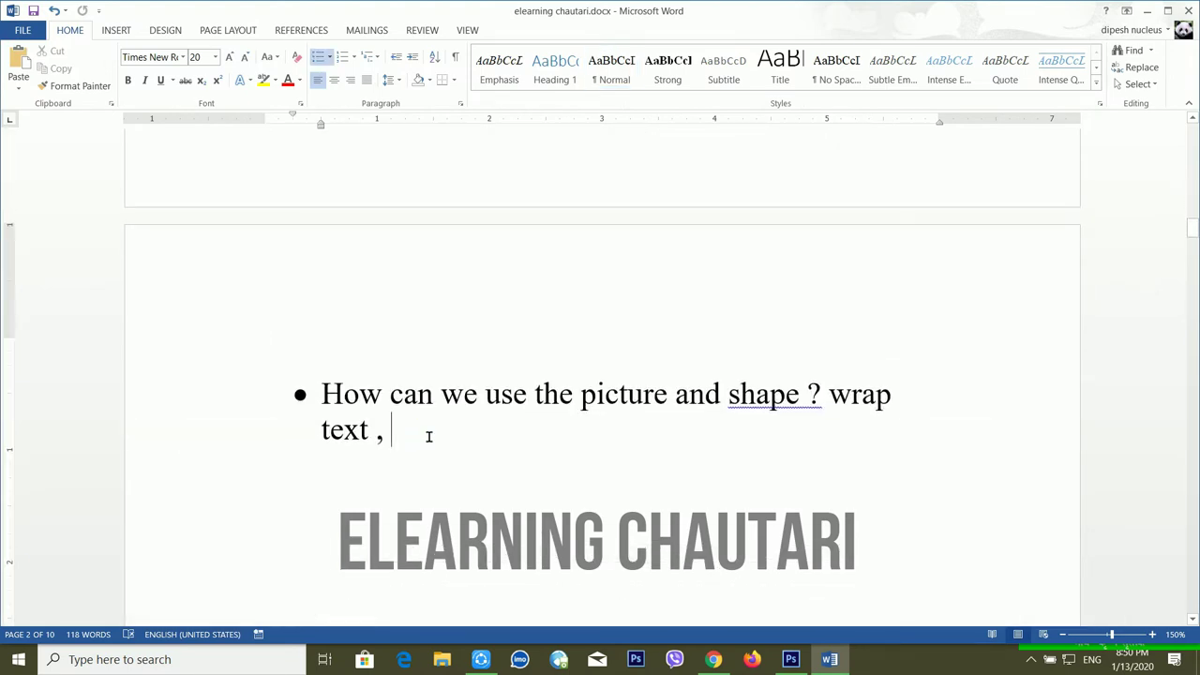
{"action": "scroll", "coordinate": [459, 440], "scroll_direction": "down", "scroll_amount": 1}
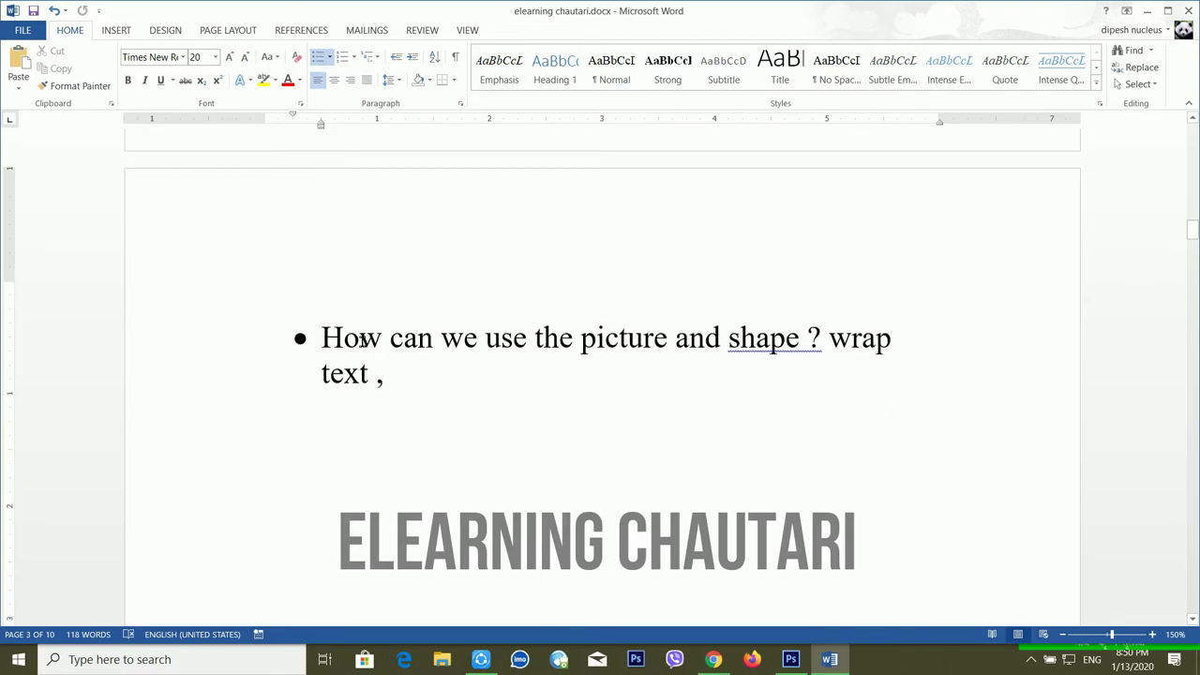
{"action": "left_click_drag", "start_coordinate": [578, 339], "coordinate": [821, 360]}
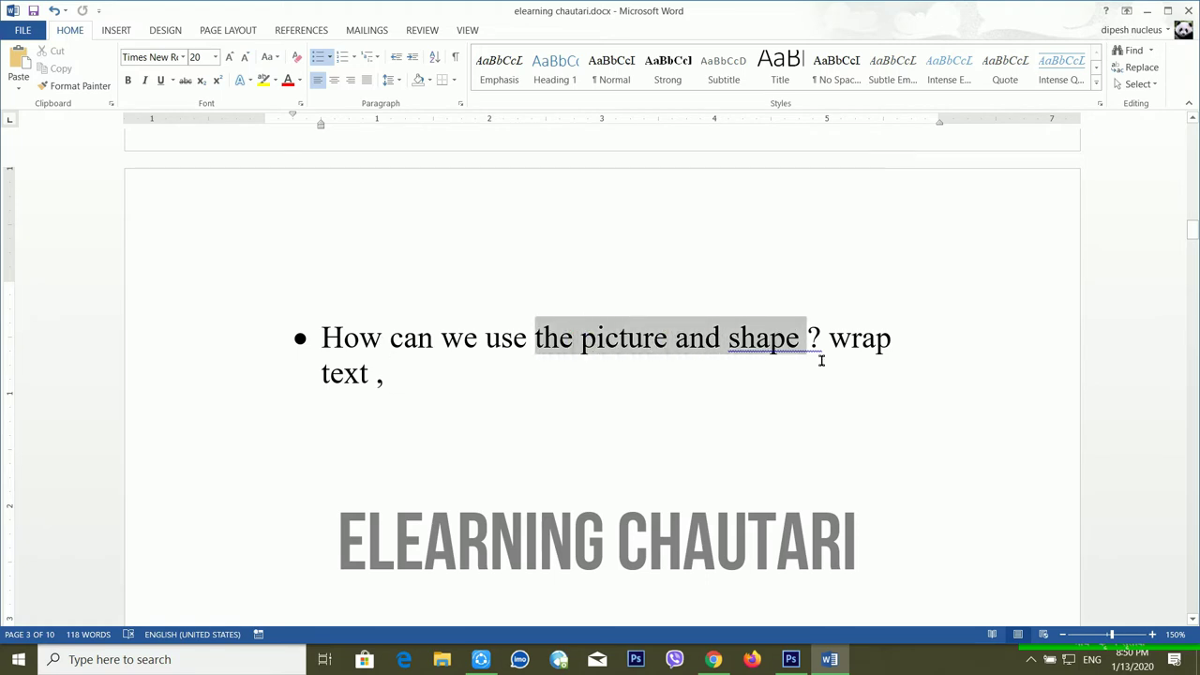
{"action": "left_click", "coordinate": [127, 80]}
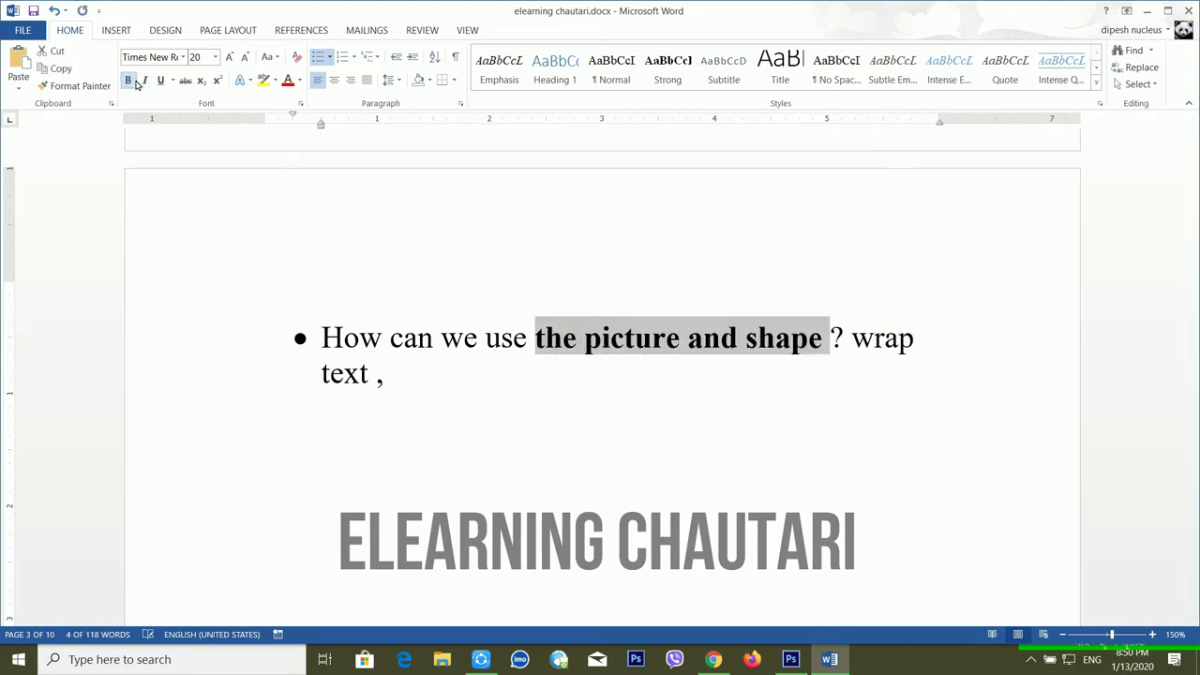
{"action": "left_click", "coordinate": [489, 374]}
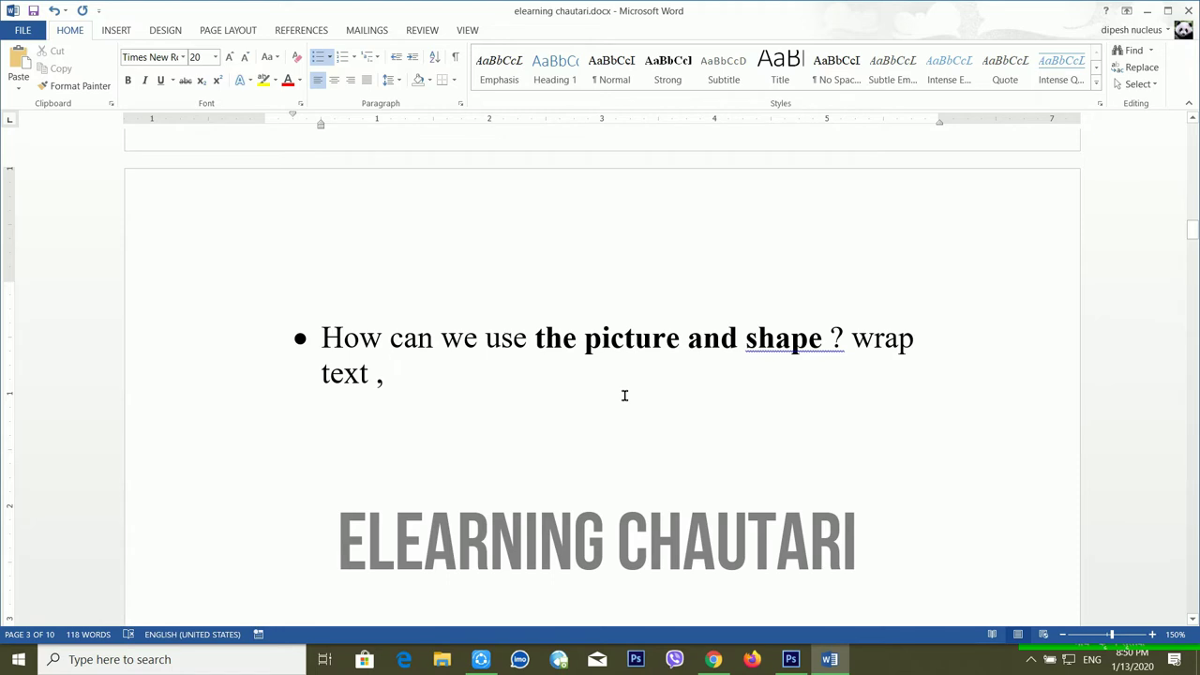
{"action": "key", "text": "Return"}
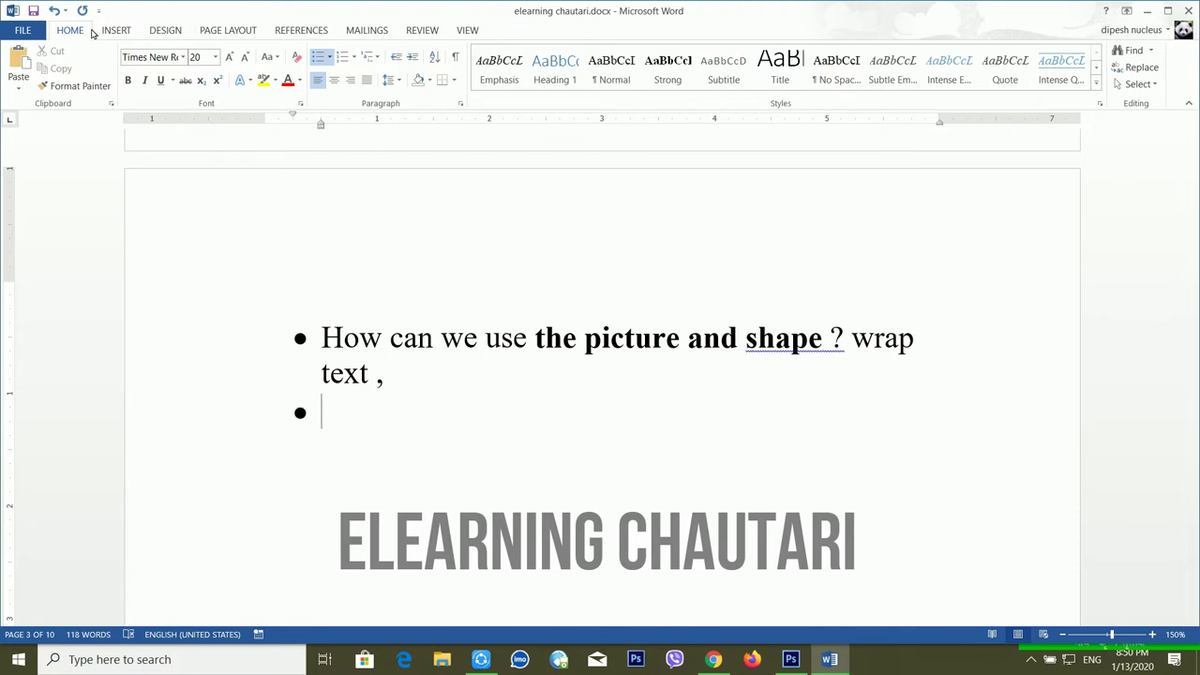
- Insert WIN_20180601_10_25_36_Pro.jpg from Pictures > Camera Roll into the document
{"action": "left_click", "coordinate": [130, 33]}
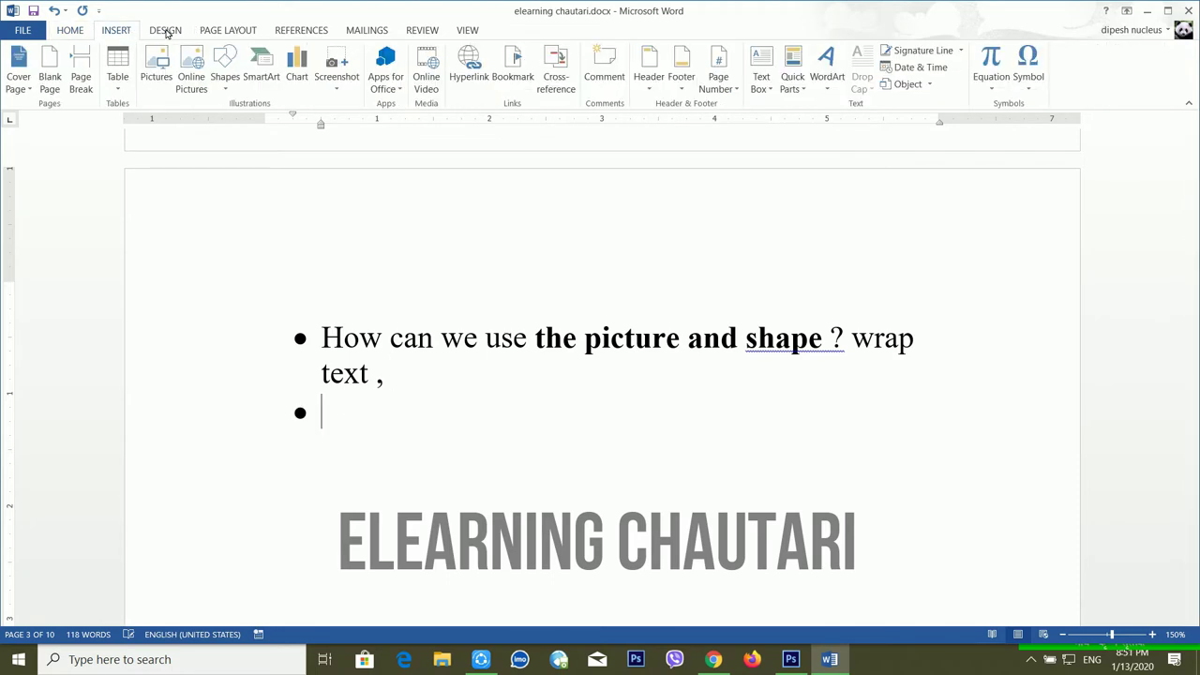
{"action": "left_click", "coordinate": [153, 80]}
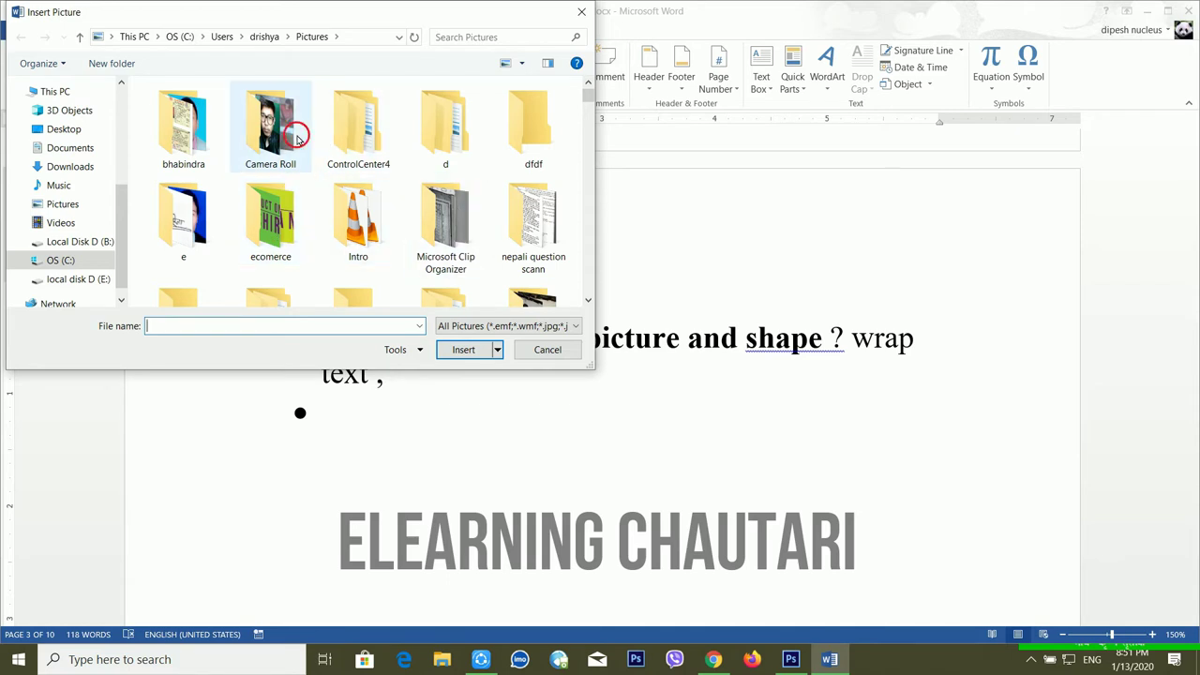
{"action": "left_click", "coordinate": [293, 131]}
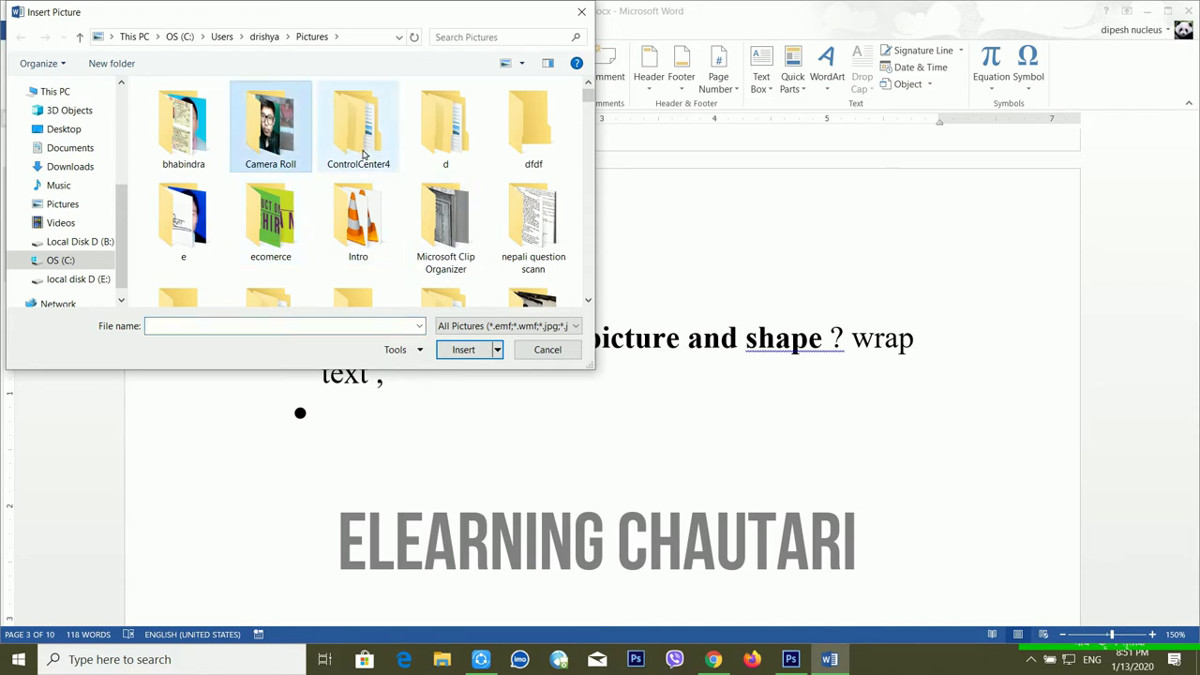
{"action": "double_click", "coordinate": [289, 131]}
{"action": "left_click", "coordinate": [473, 248]}
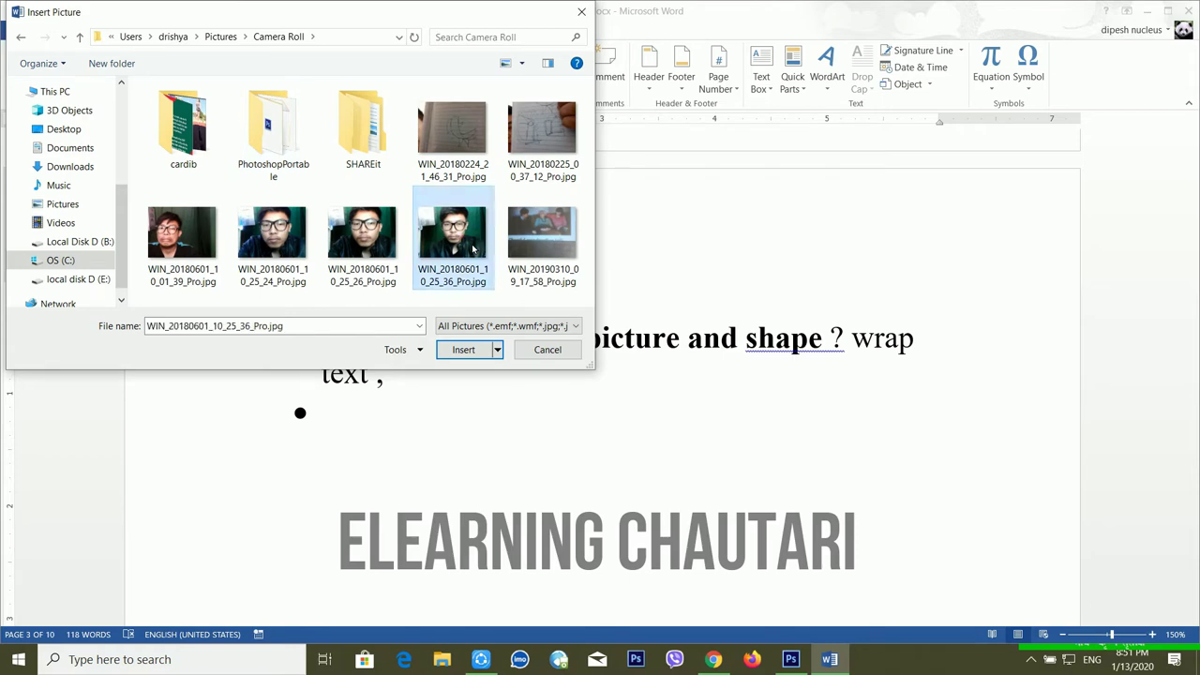
{"action": "left_click", "coordinate": [488, 348]}
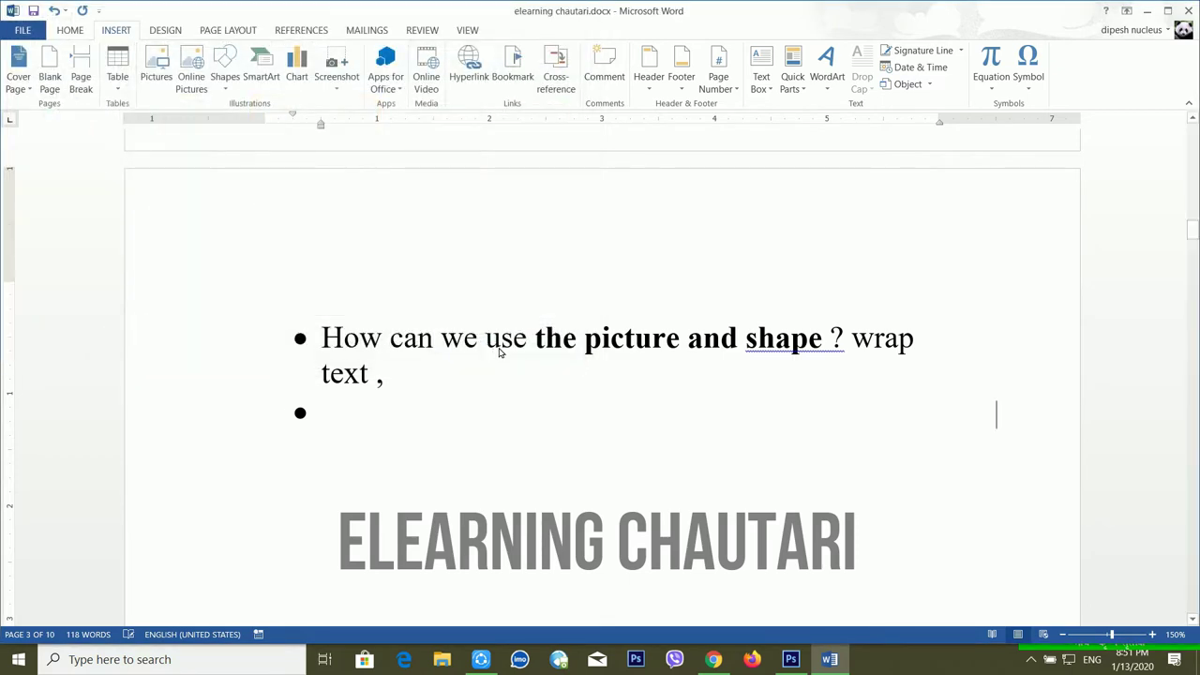
{"action": "scroll", "coordinate": [608, 376], "scroll_direction": "down", "scroll_amount": 1}
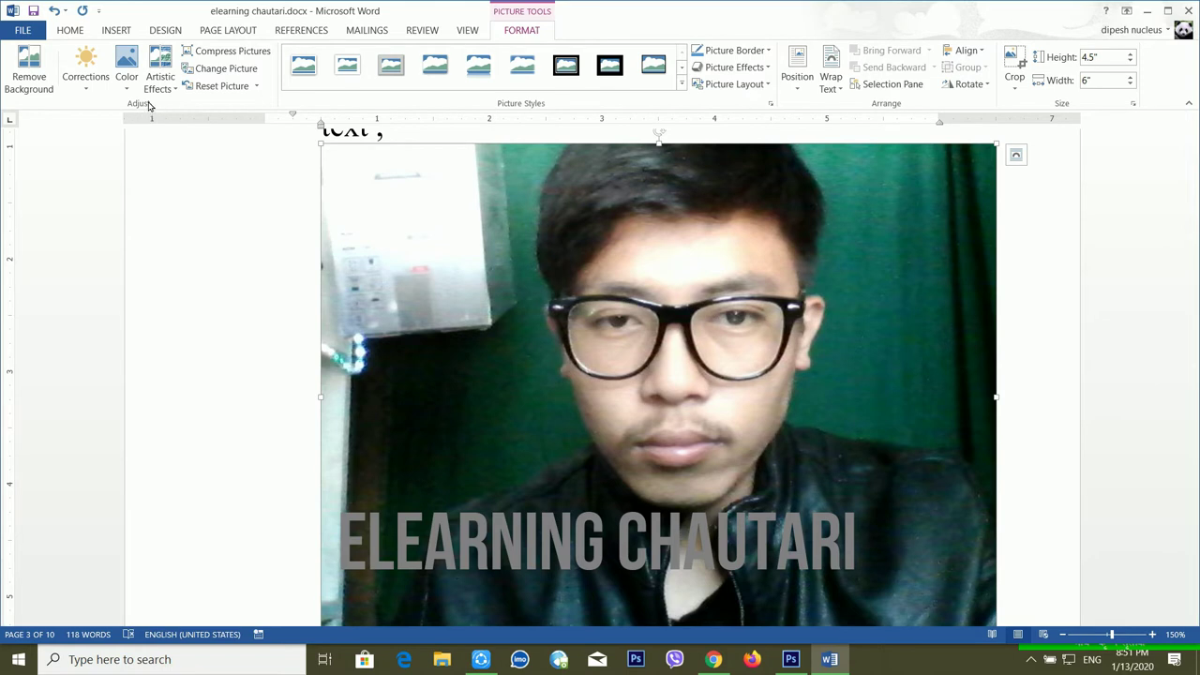
{"action": "left_click", "coordinate": [72, 87]}
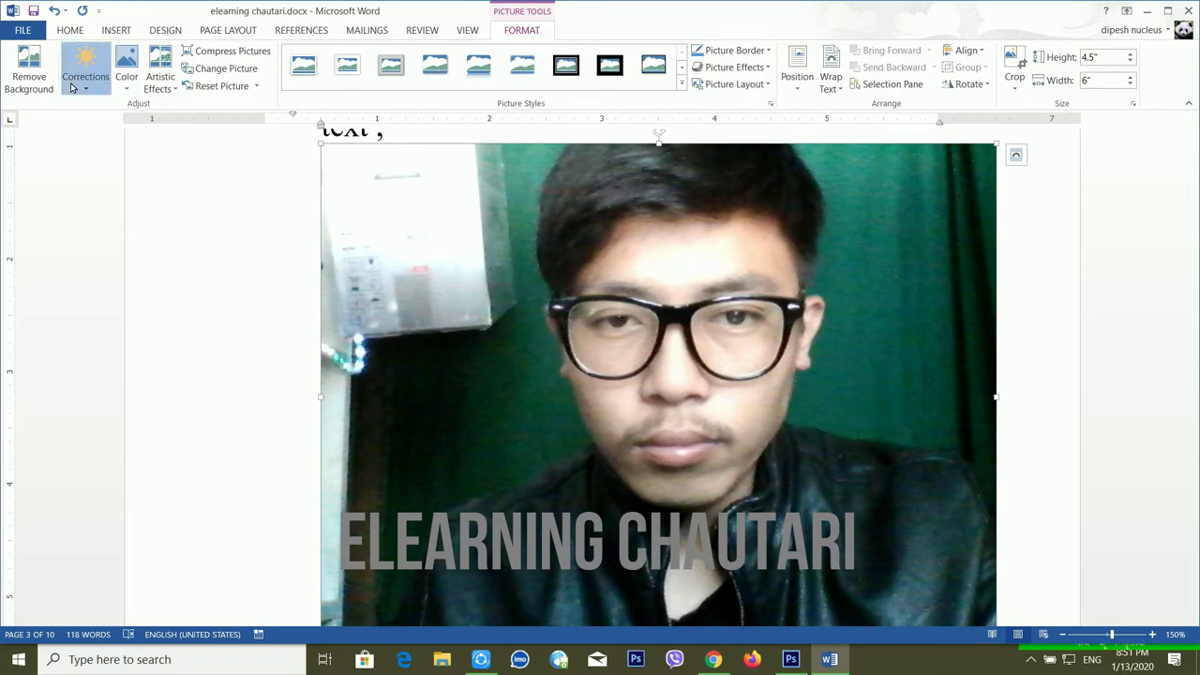
{"action": "left_click", "coordinate": [667, 259]}
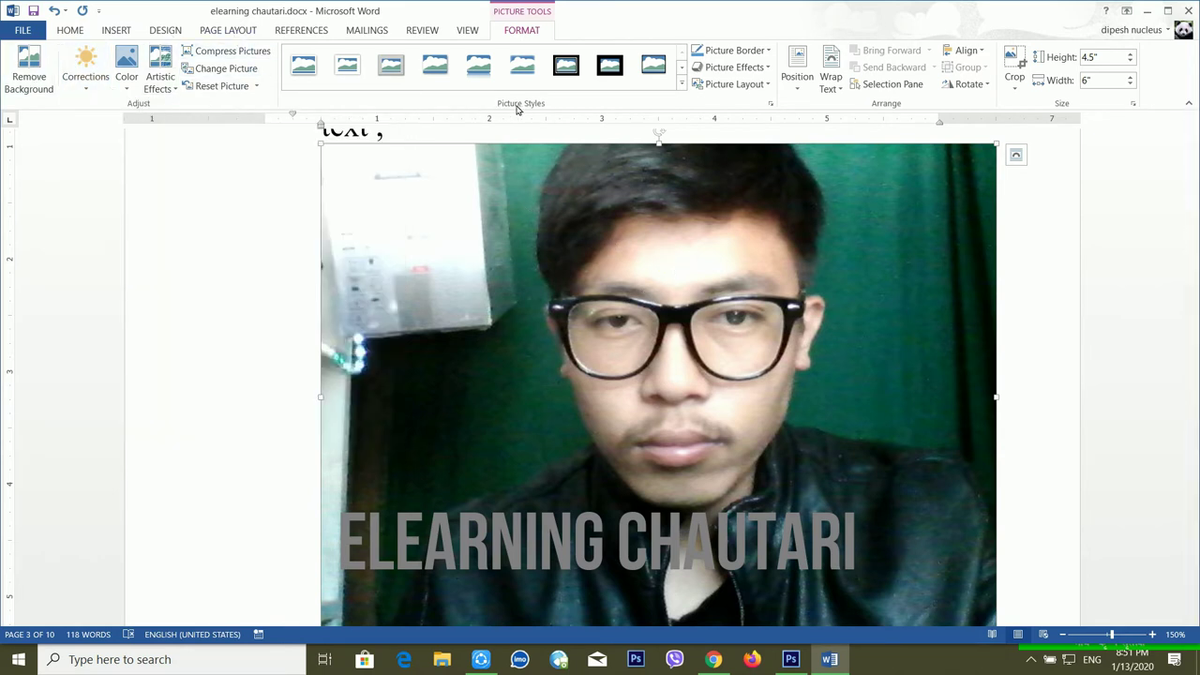
{"action": "left_click", "coordinate": [682, 83]}
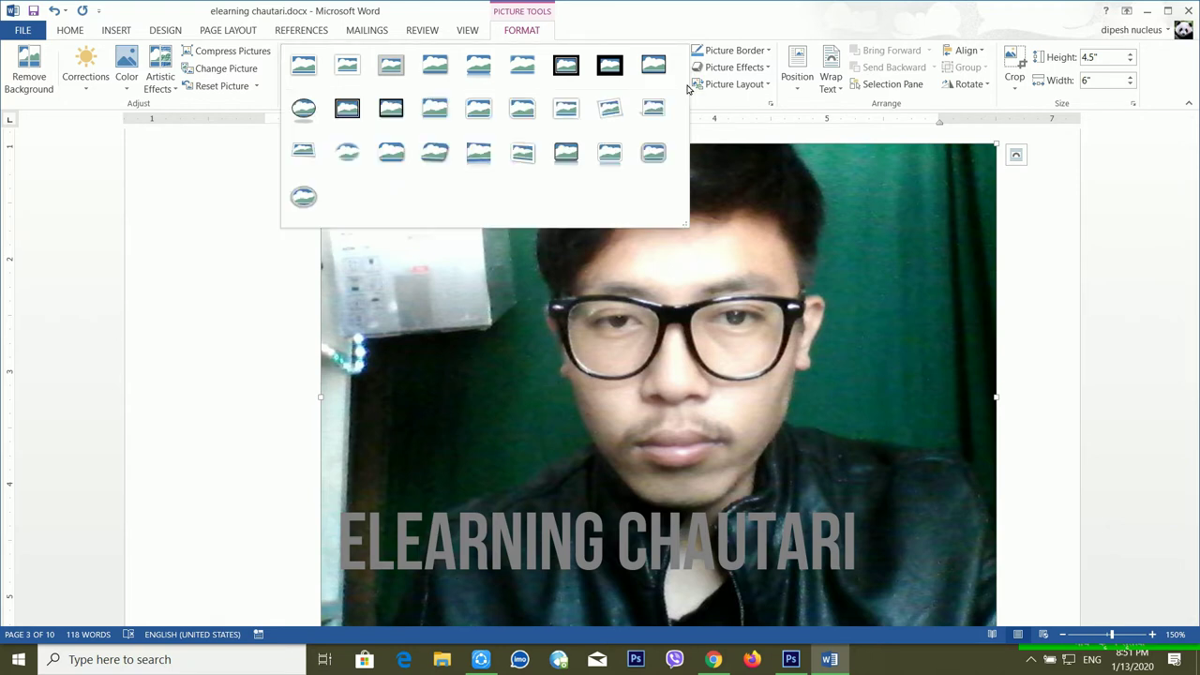
{"action": "left_click", "coordinate": [749, 257]}
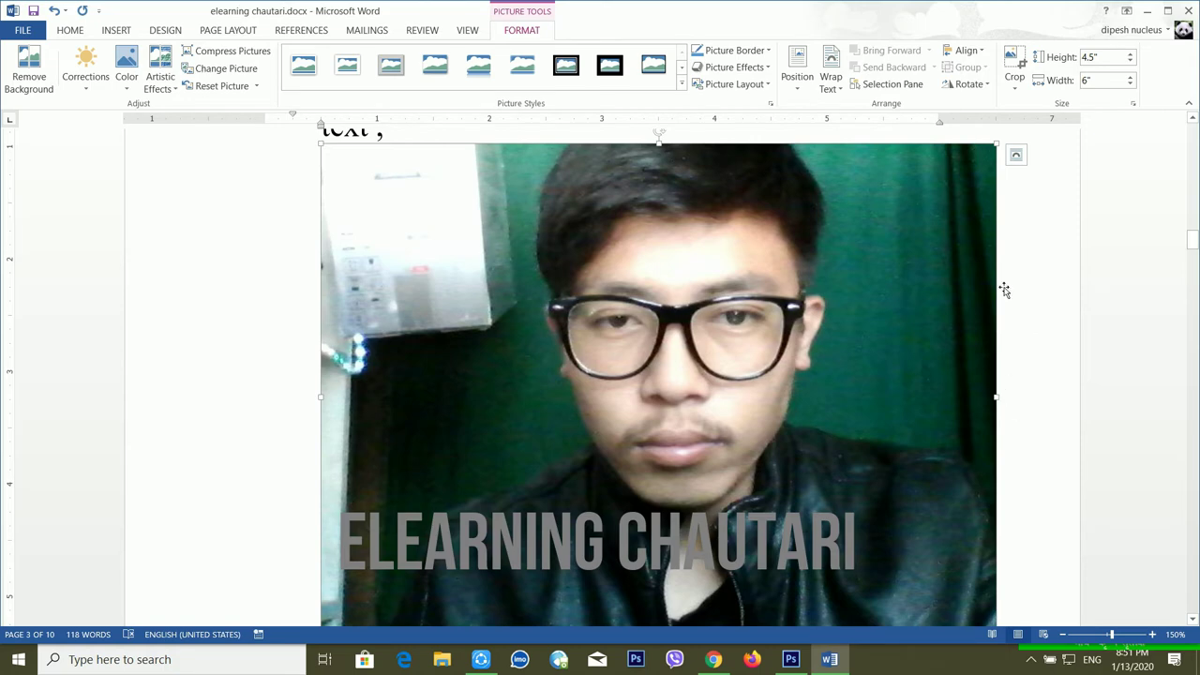
- Resize the photo to 4.17 by 3.13 inches and bring up its Wrap Text choices
{"action": "left_click_drag", "start_coordinate": [996, 144], "coordinate": [634, 283]}
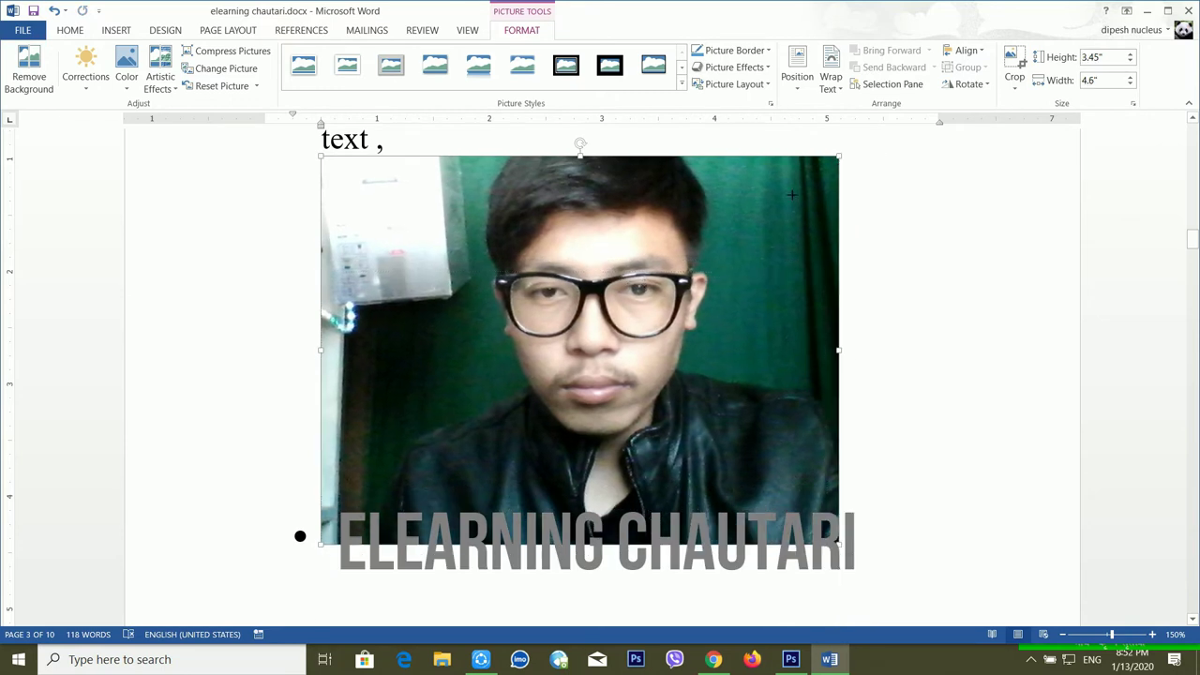
{"action": "left_click_drag", "start_coordinate": [841, 160], "coordinate": [792, 157]}
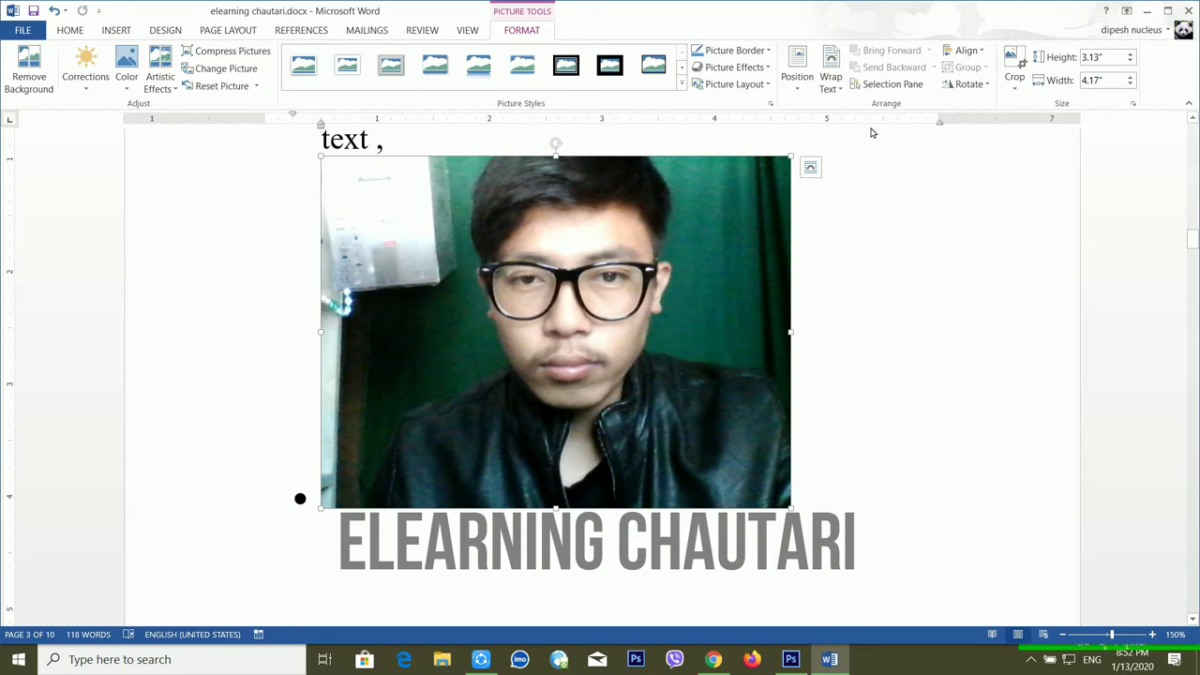
{"action": "left_click", "coordinate": [835, 87]}
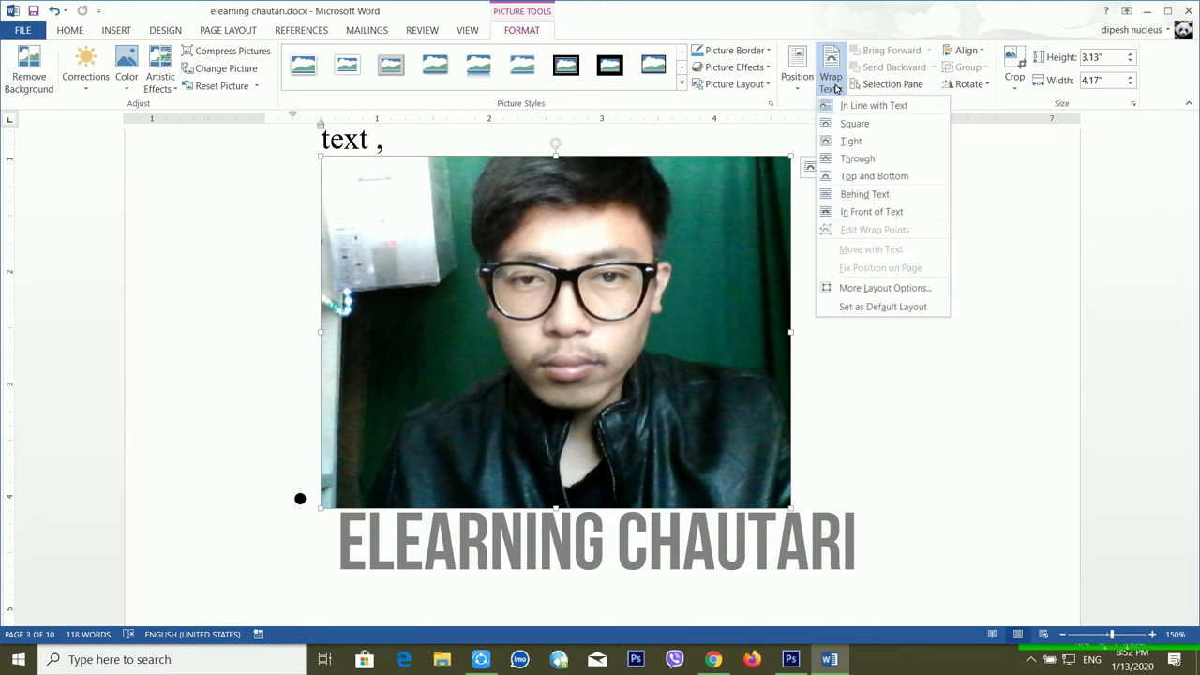
{"action": "left_click", "coordinate": [638, 249]}
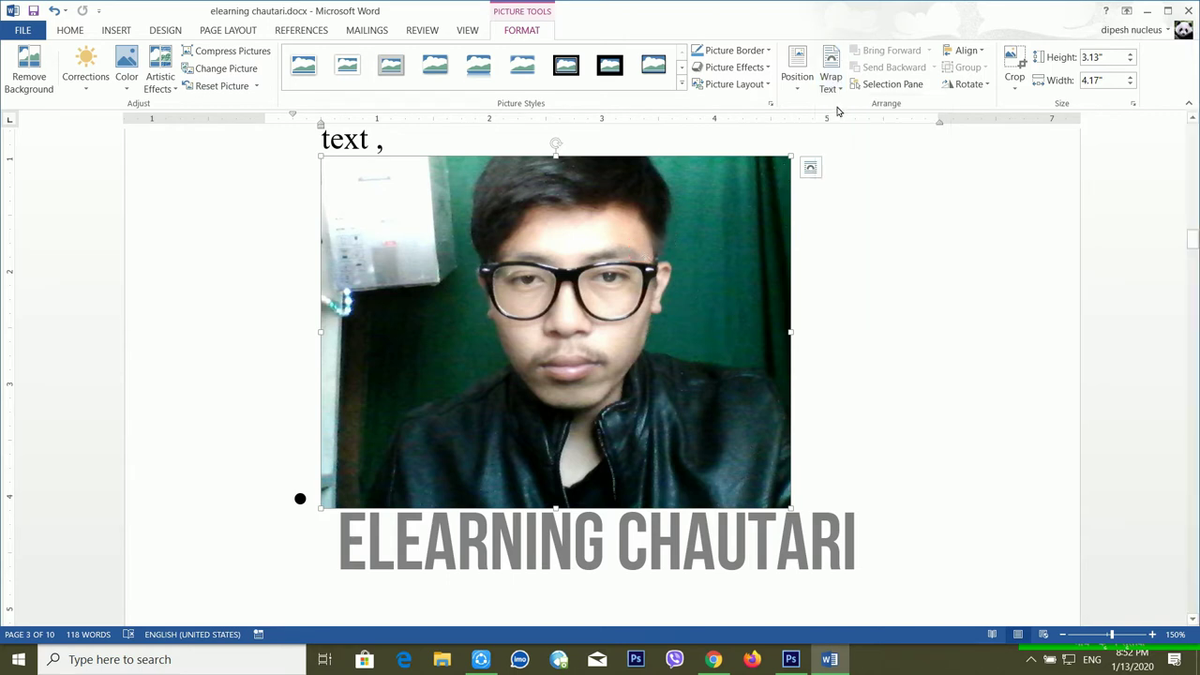
{"action": "left_click", "coordinate": [831, 80]}
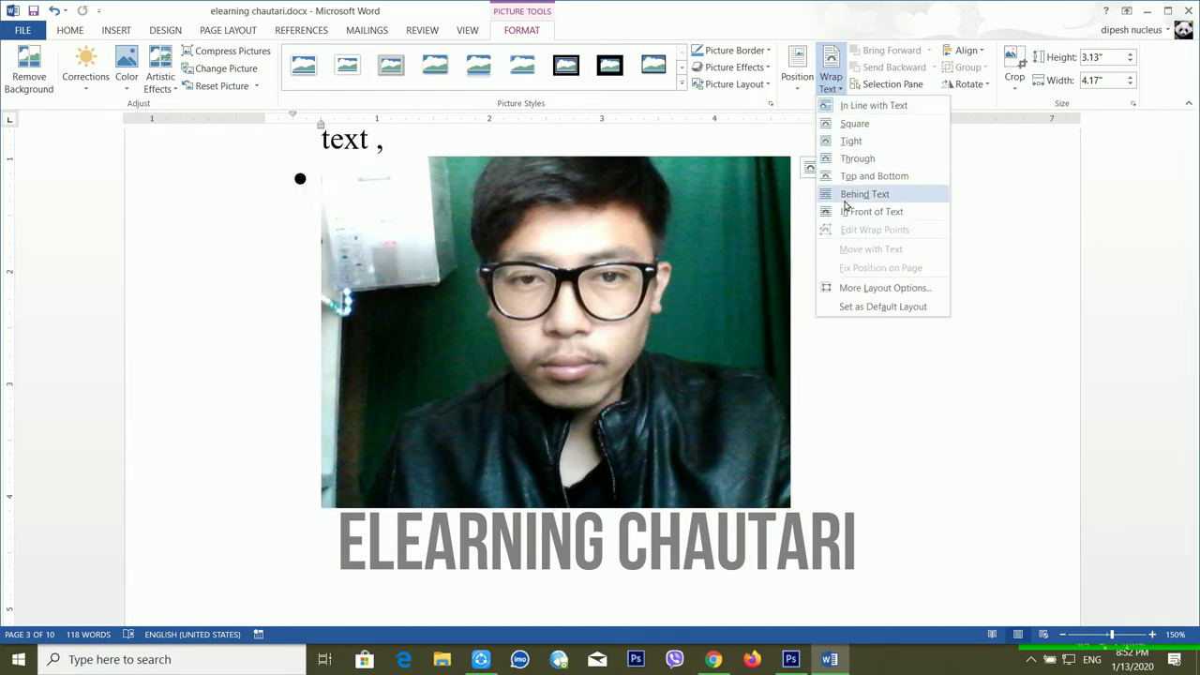
{"action": "left_click", "coordinate": [693, 222]}
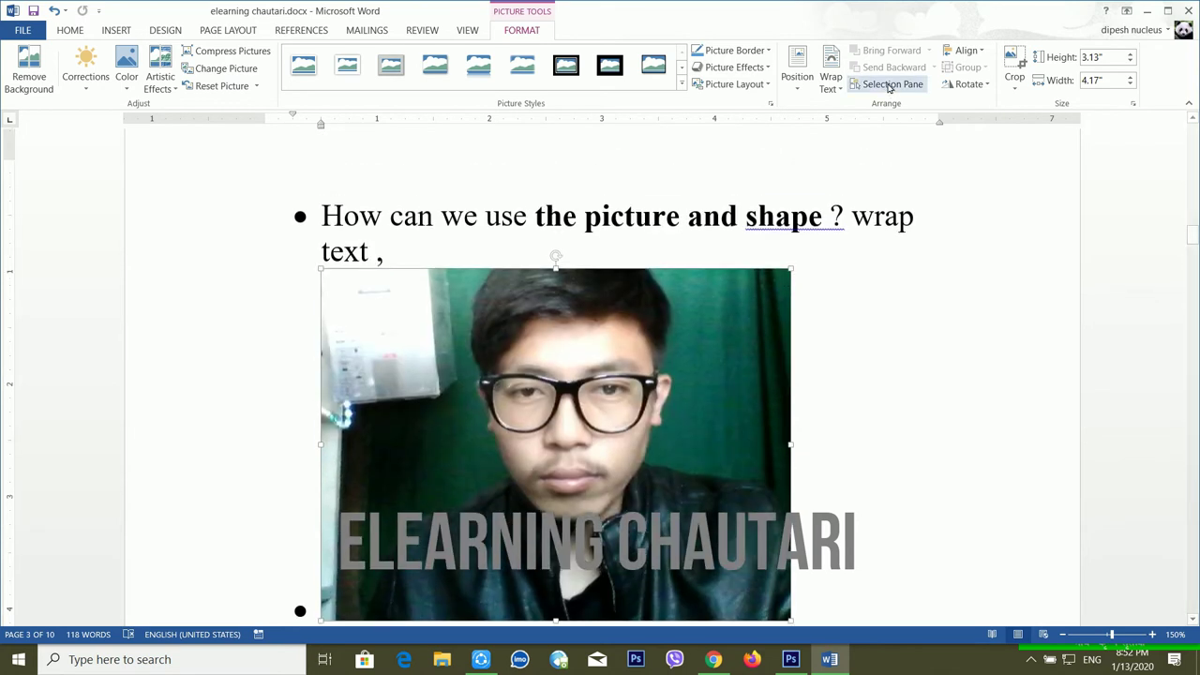
{"action": "left_click", "coordinate": [829, 86]}
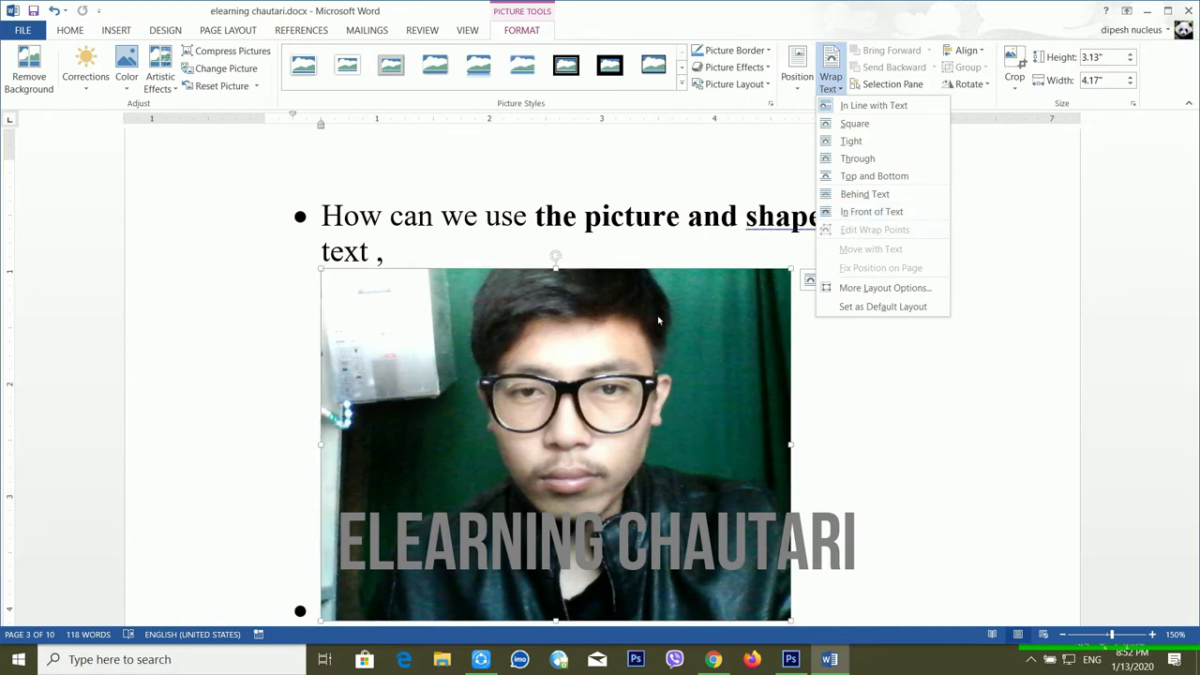
- Set the photo to Behind Text and move it up behind the question
{"action": "left_click", "coordinate": [833, 194]}
{"action": "left_click_drag", "start_coordinate": [656, 371], "coordinate": [659, 284]}
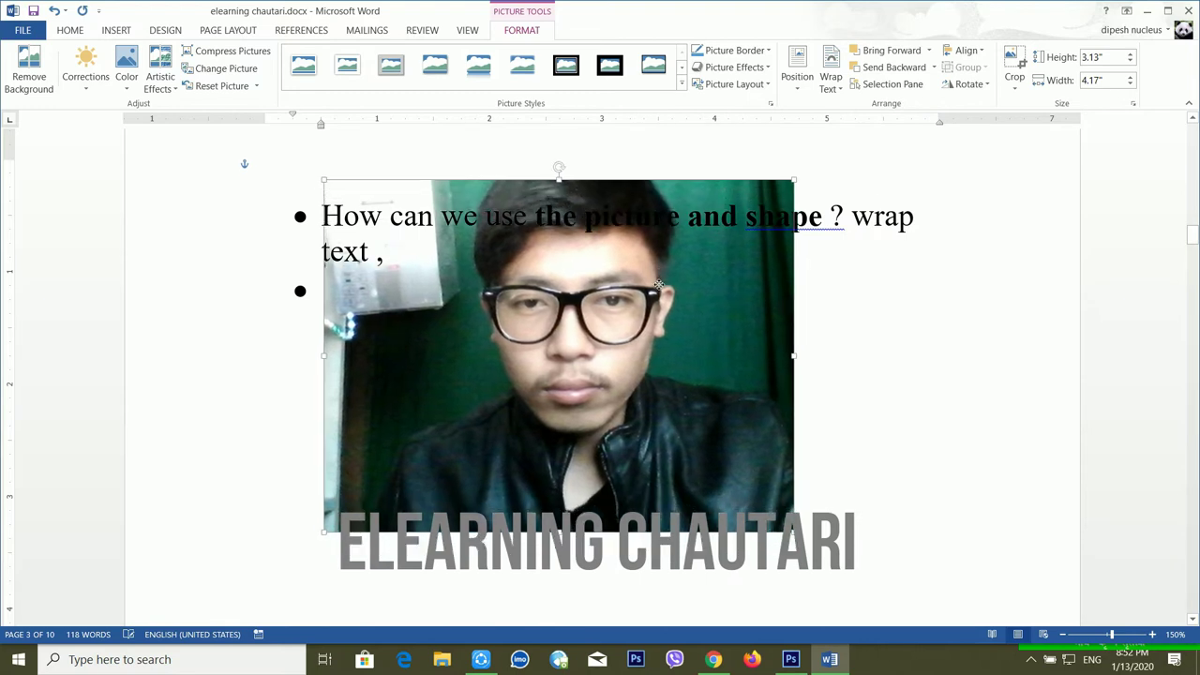
{"action": "left_click", "coordinate": [384, 217]}
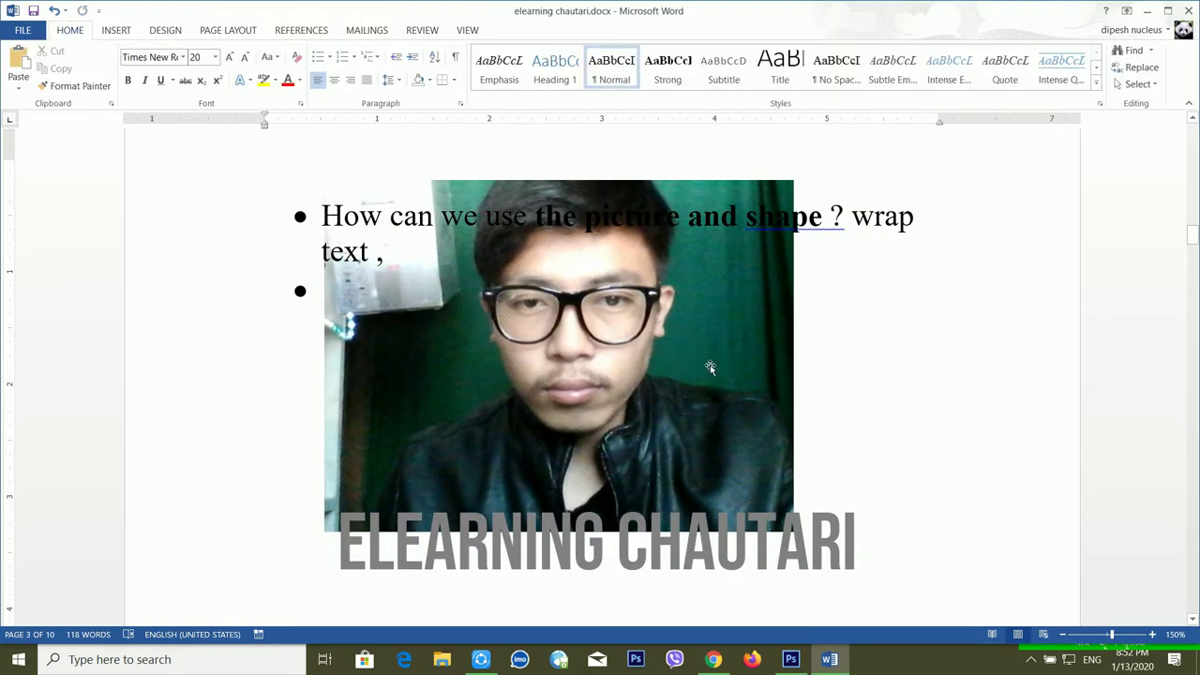
- Switch the photo to In Front of Text and nudge it slightly right
{"action": "left_click", "coordinate": [785, 377]}
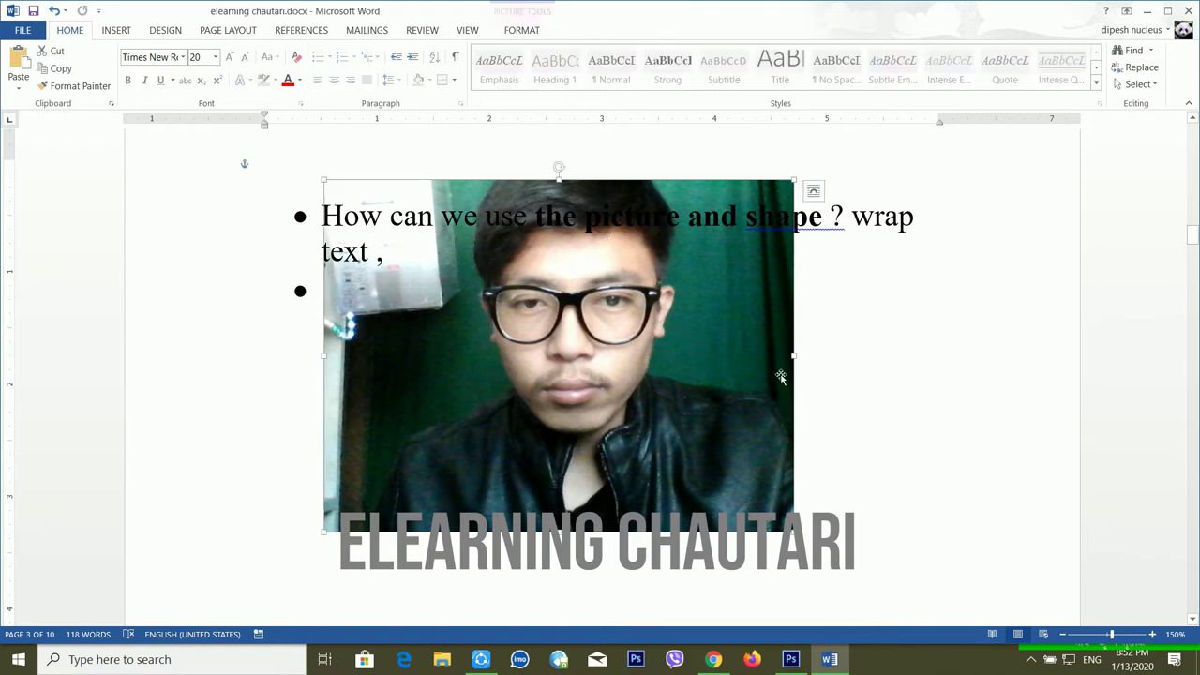
{"action": "left_click", "coordinate": [525, 30]}
{"action": "left_click", "coordinate": [830, 84]}
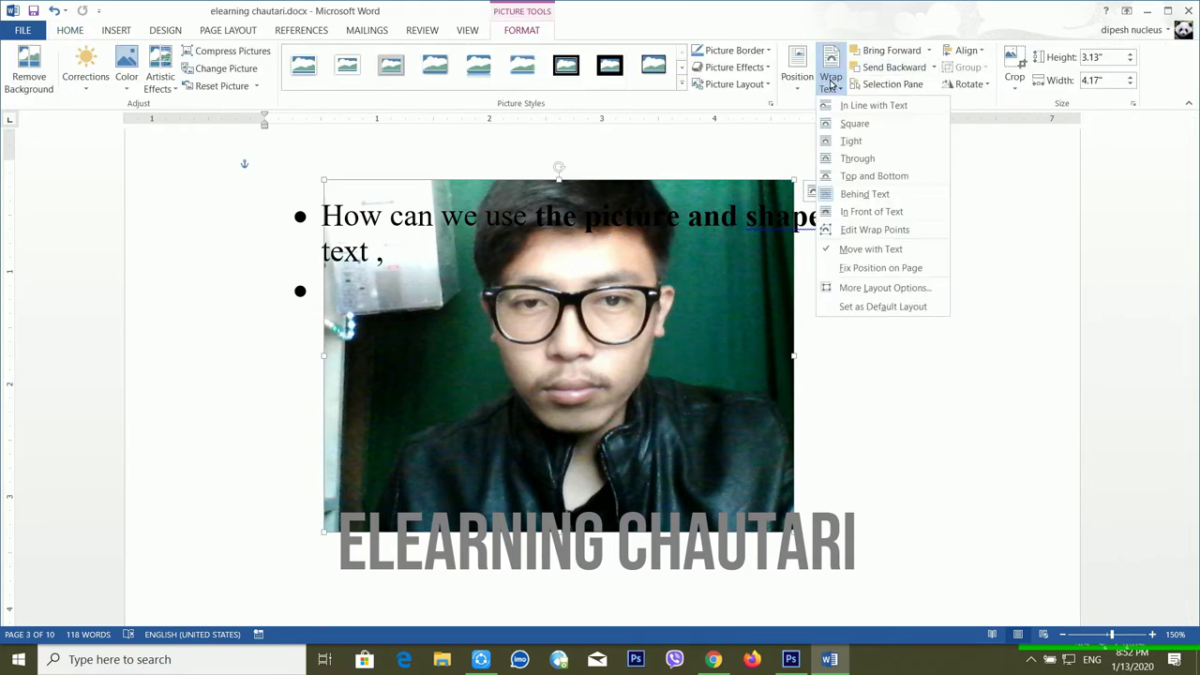
{"action": "left_click", "coordinate": [873, 212]}
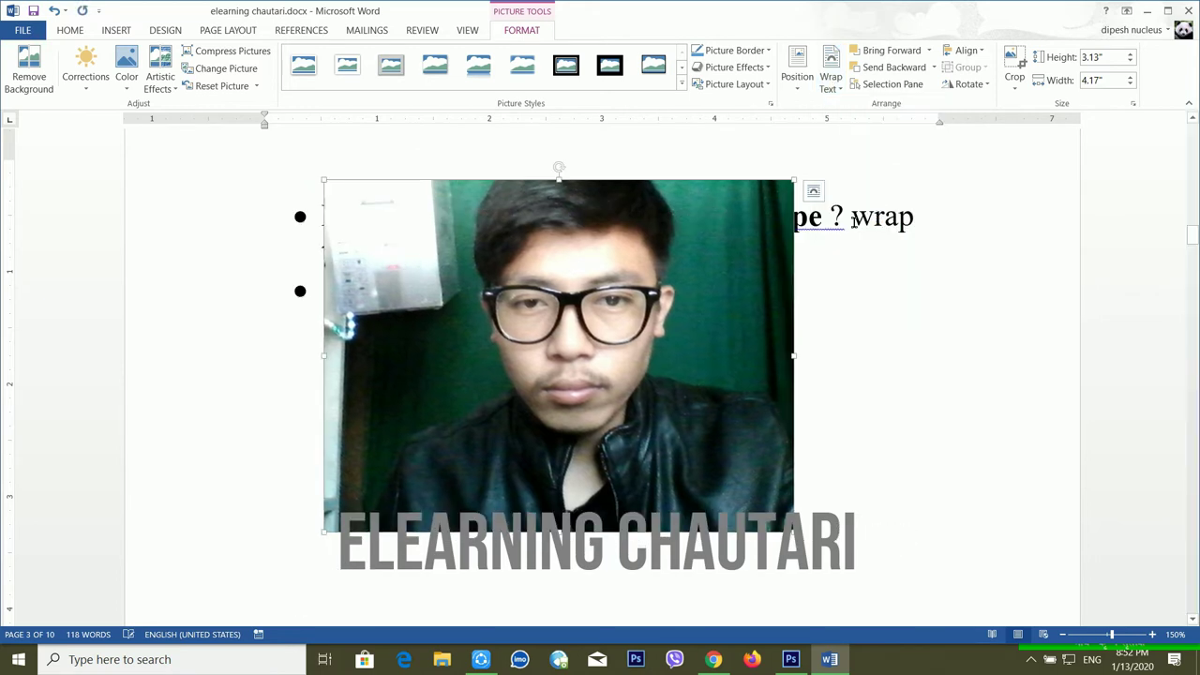
{"action": "left_click_drag", "start_coordinate": [621, 263], "coordinate": [665, 263]}
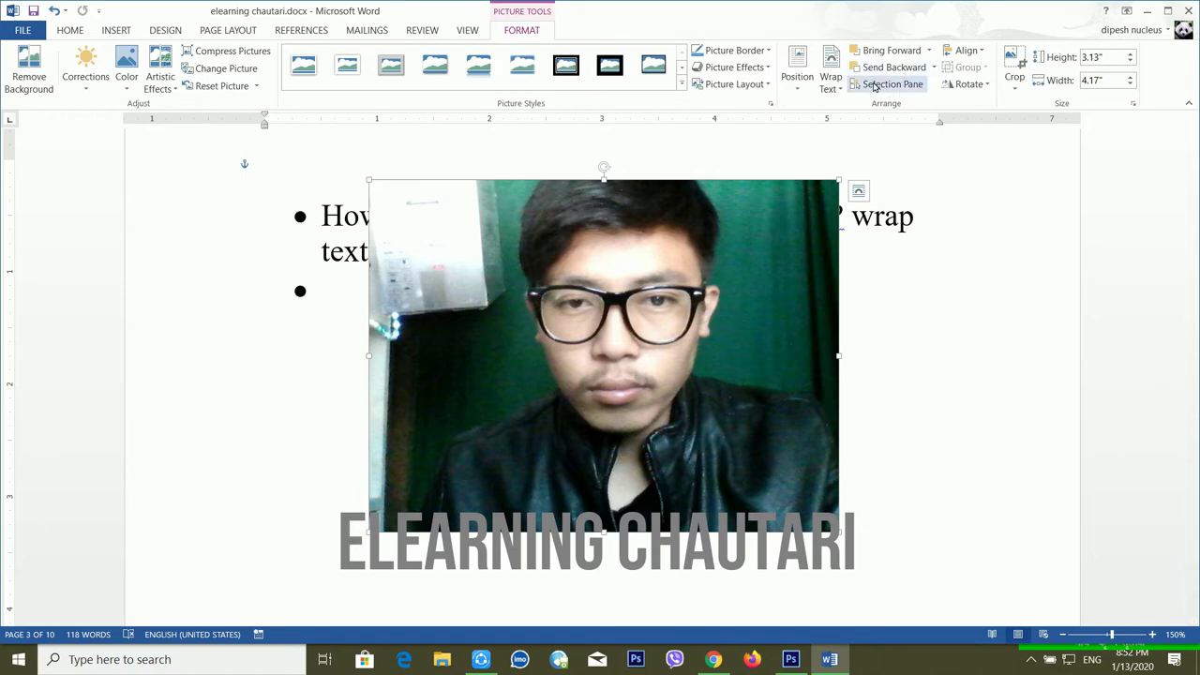
- Check the Wrap Text menu and the Selection Pane, closing both unchanged
{"action": "left_click", "coordinate": [831, 79]}
{"action": "left_click", "coordinate": [830, 79]}
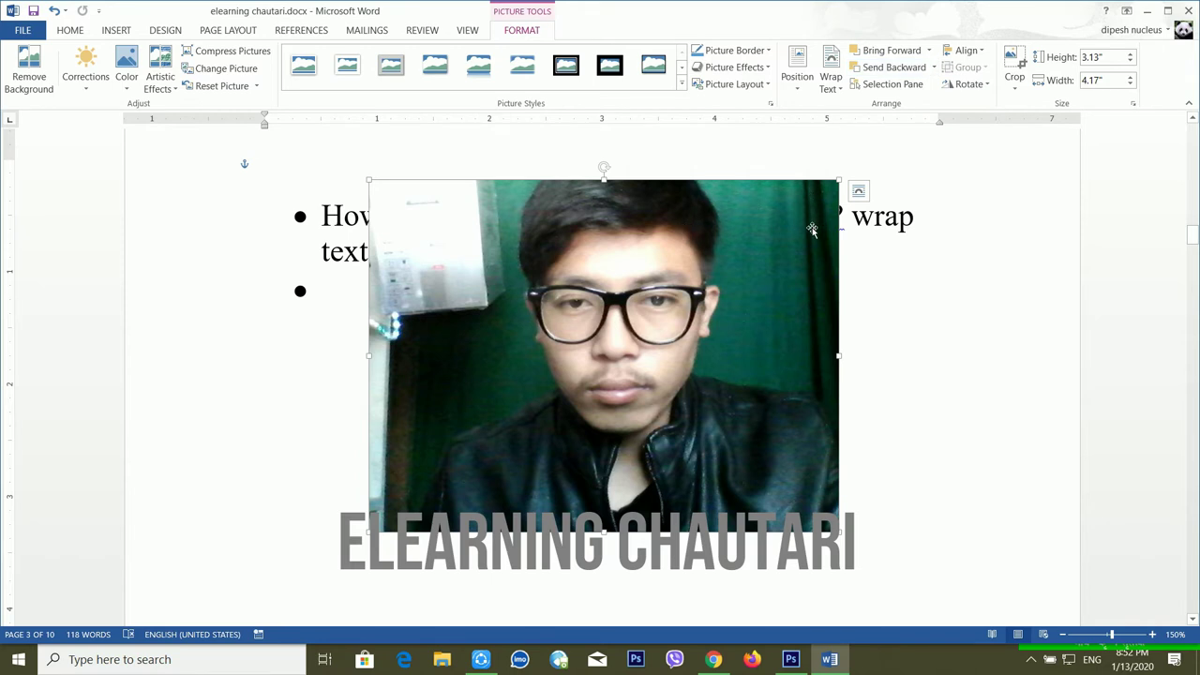
{"action": "left_click", "coordinate": [890, 83]}
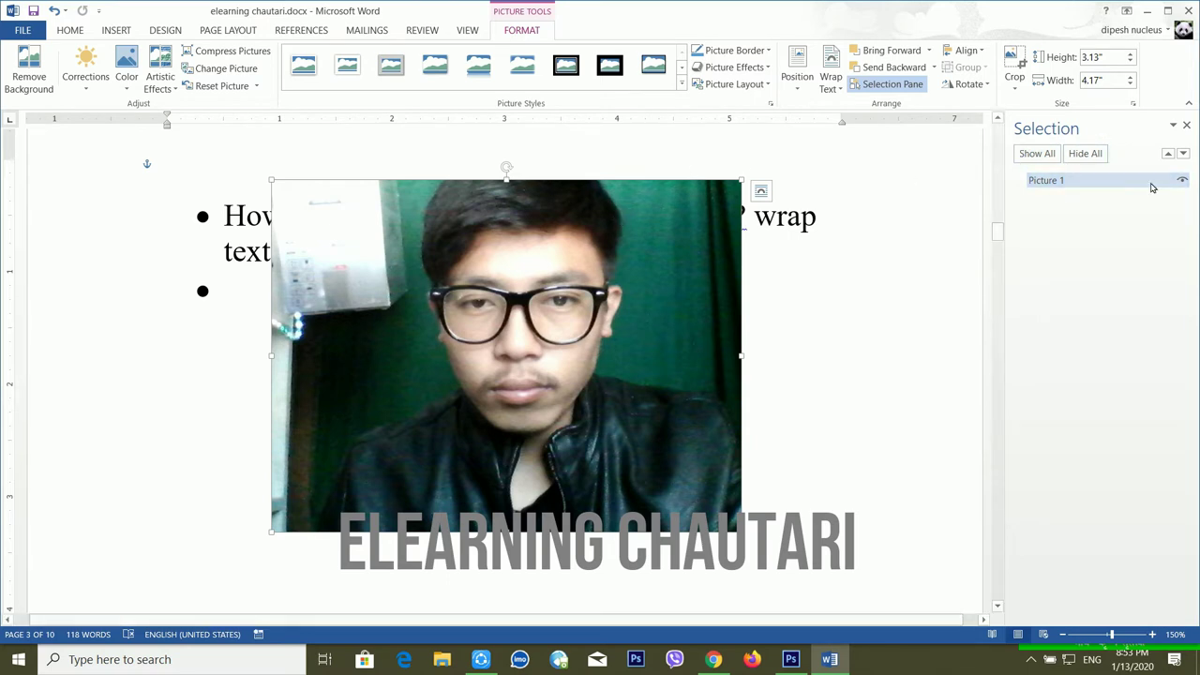
{"action": "left_click", "coordinate": [1186, 126]}
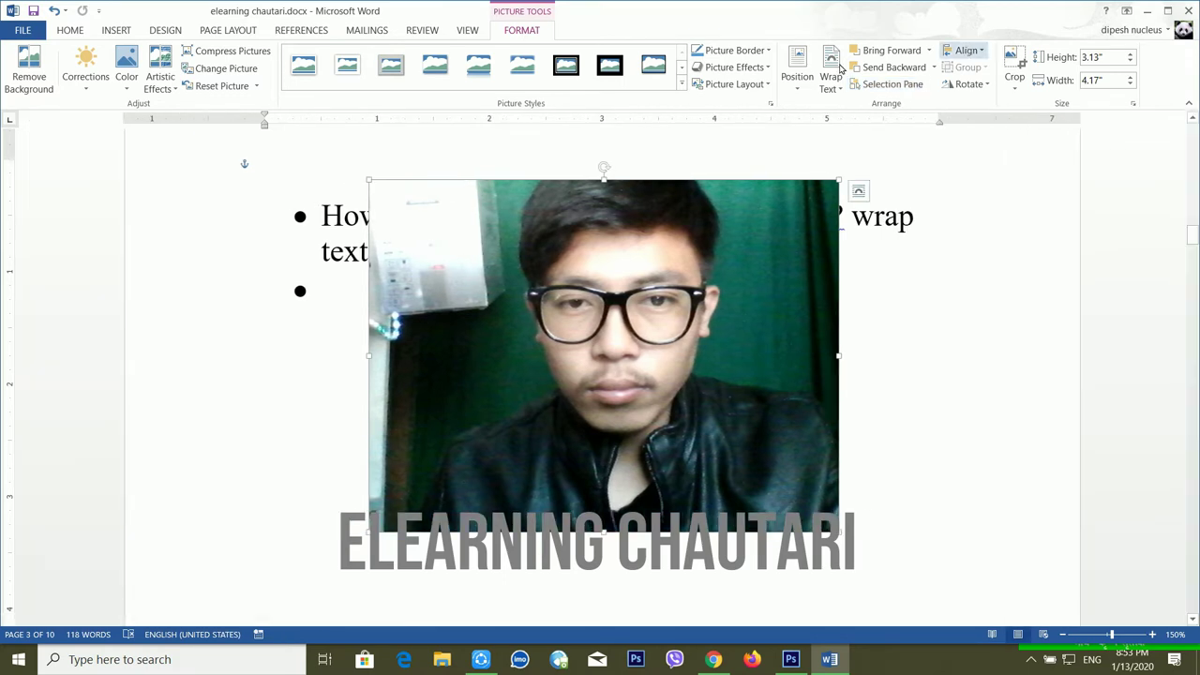
- Position the photo at top right with text wrapping and browse the Align choices
{"action": "left_click", "coordinate": [796, 81]}
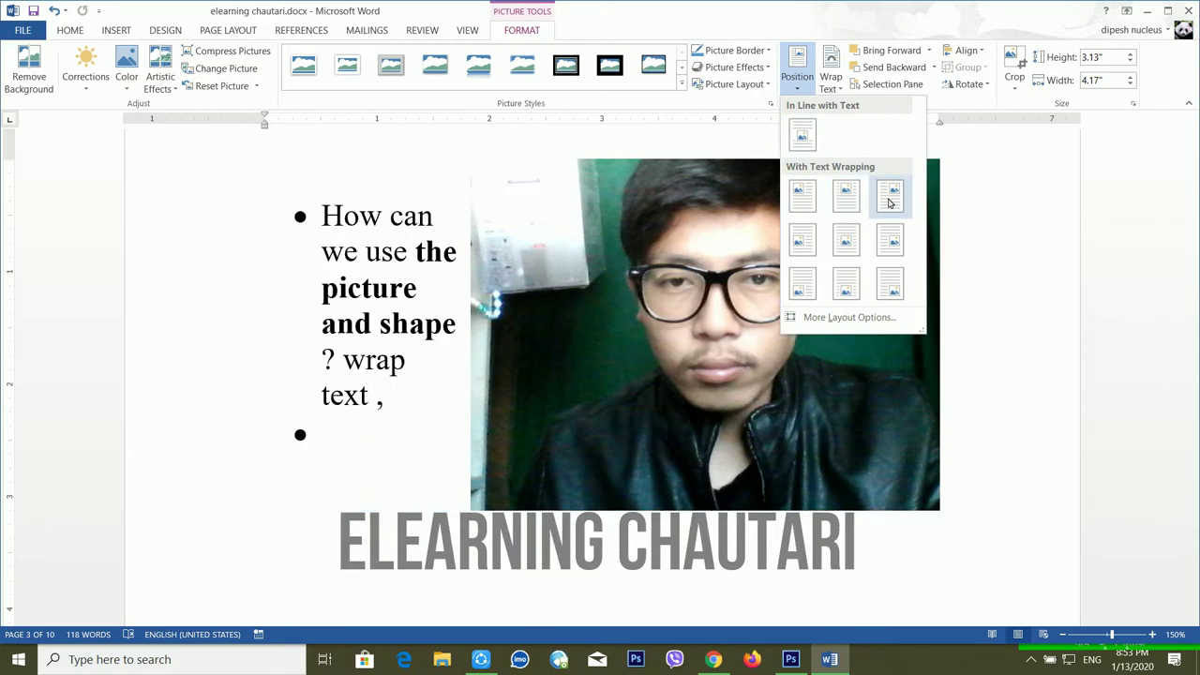
{"action": "left_click", "coordinate": [856, 242]}
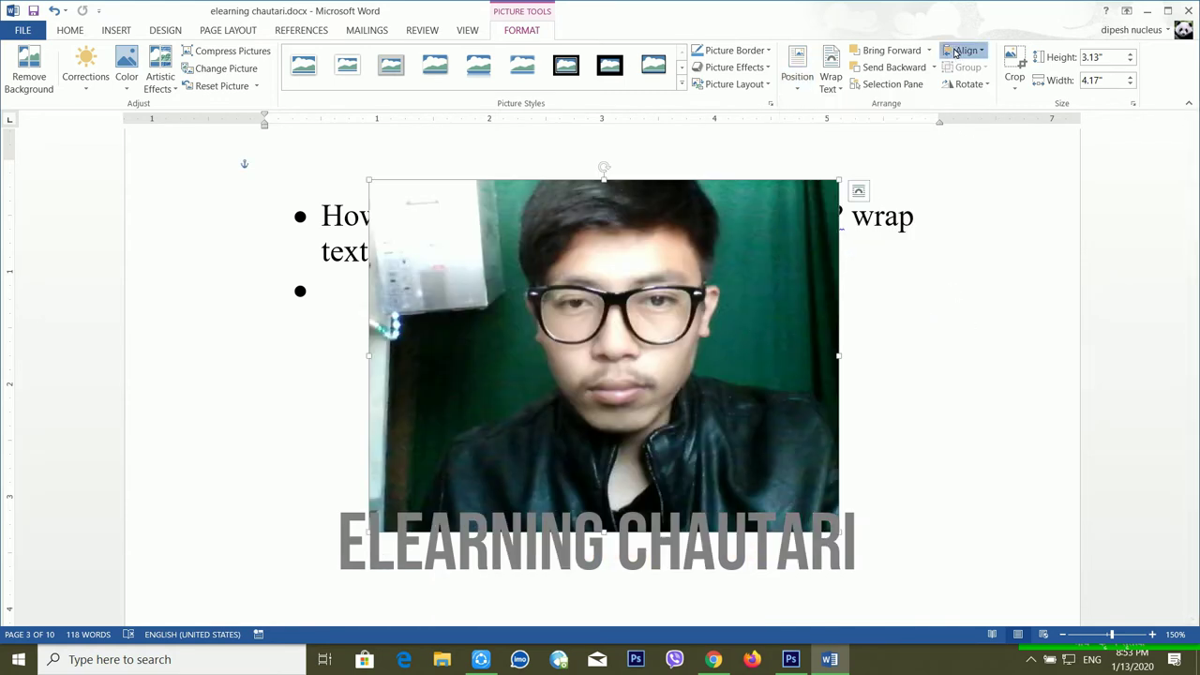
{"action": "left_click", "coordinate": [964, 49]}
{"action": "left_click", "coordinate": [934, 163]}
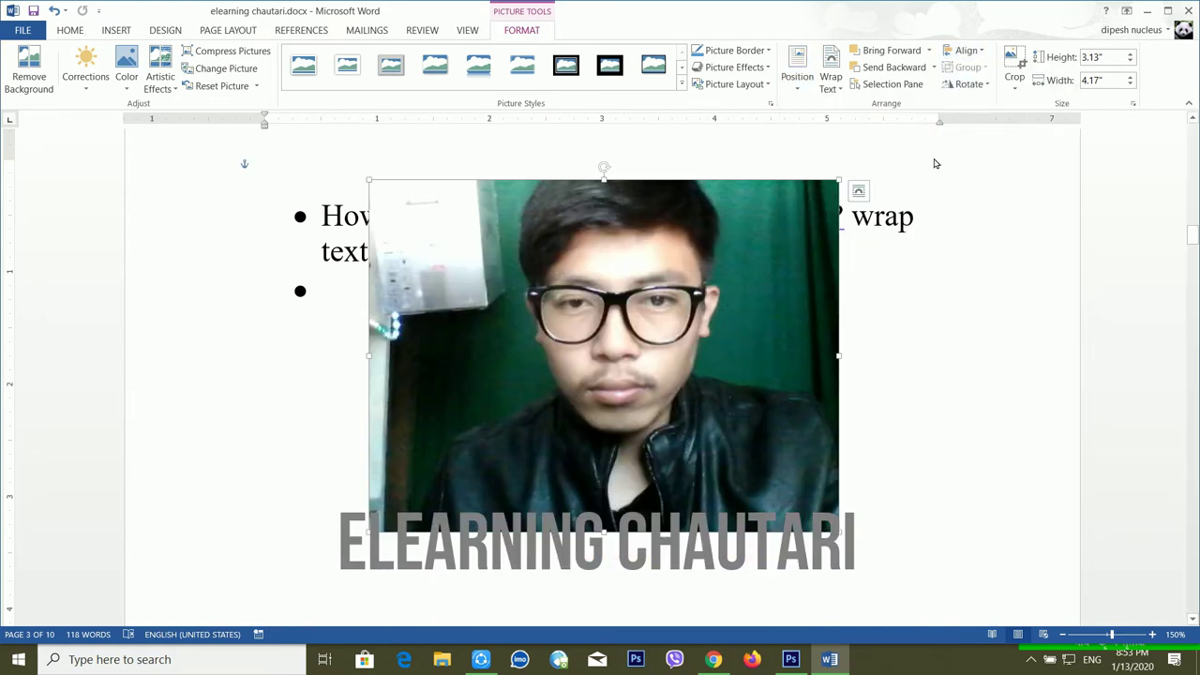
- Crop off the photo's right side, undo the crop, then delete the photo
{"action": "left_click", "coordinate": [1018, 67]}
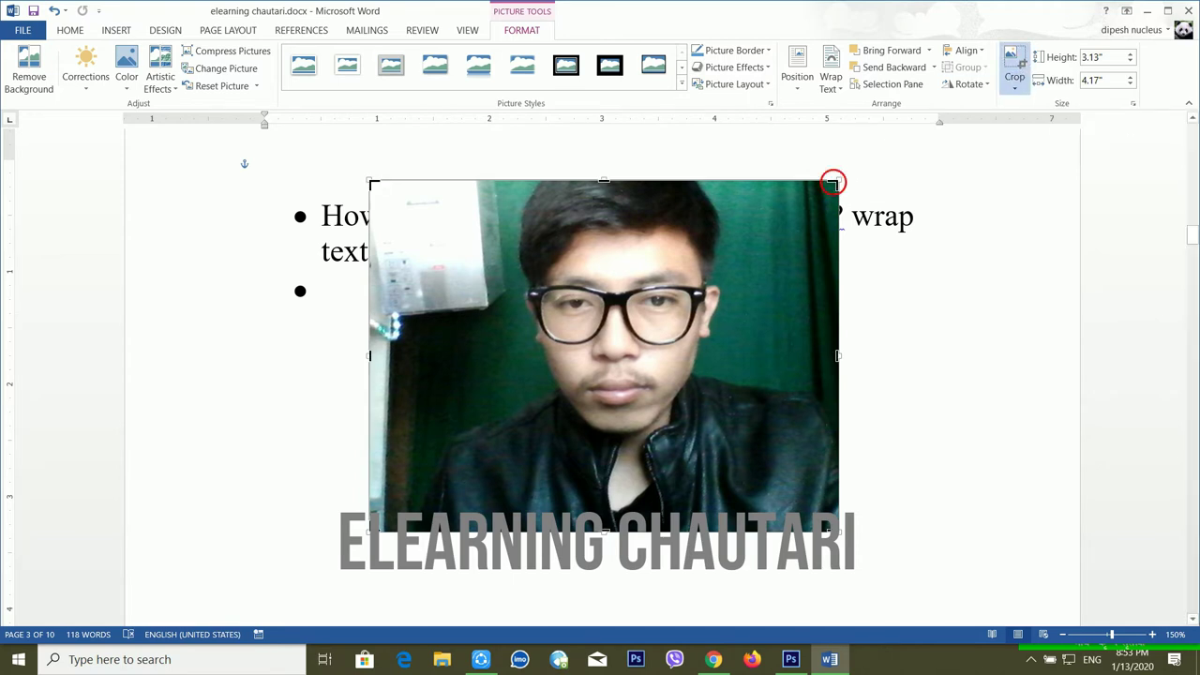
{"action": "left_click_drag", "start_coordinate": [834, 183], "coordinate": [614, 181]}
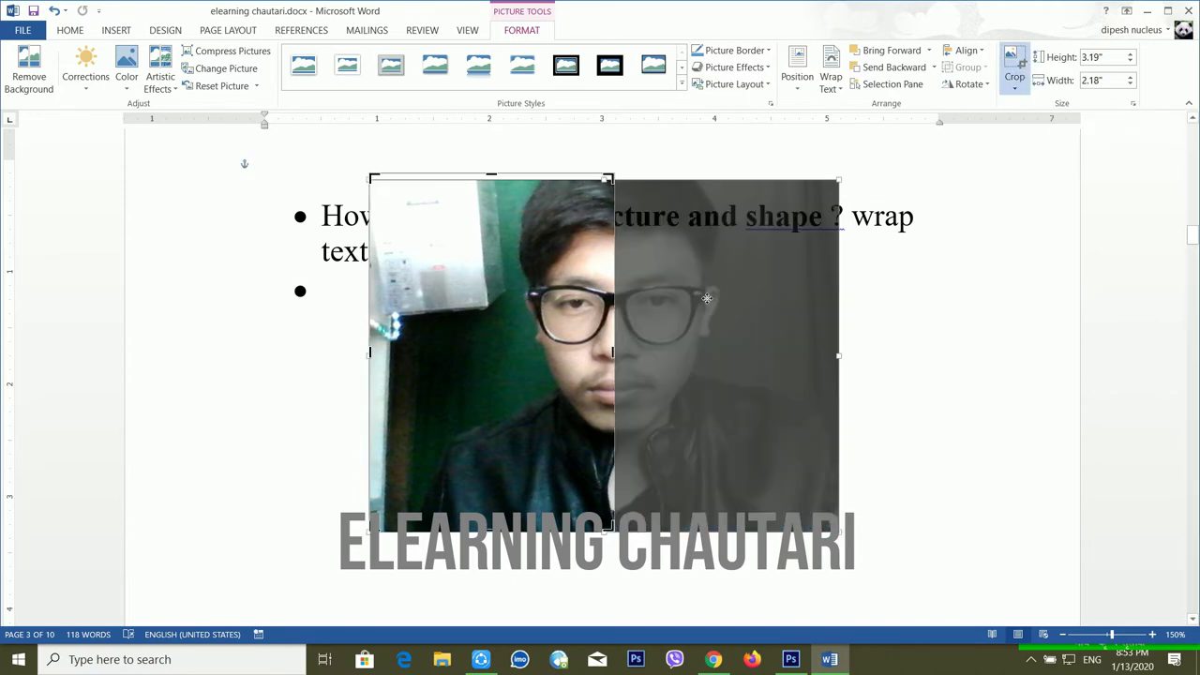
{"action": "left_click", "coordinate": [694, 328]}
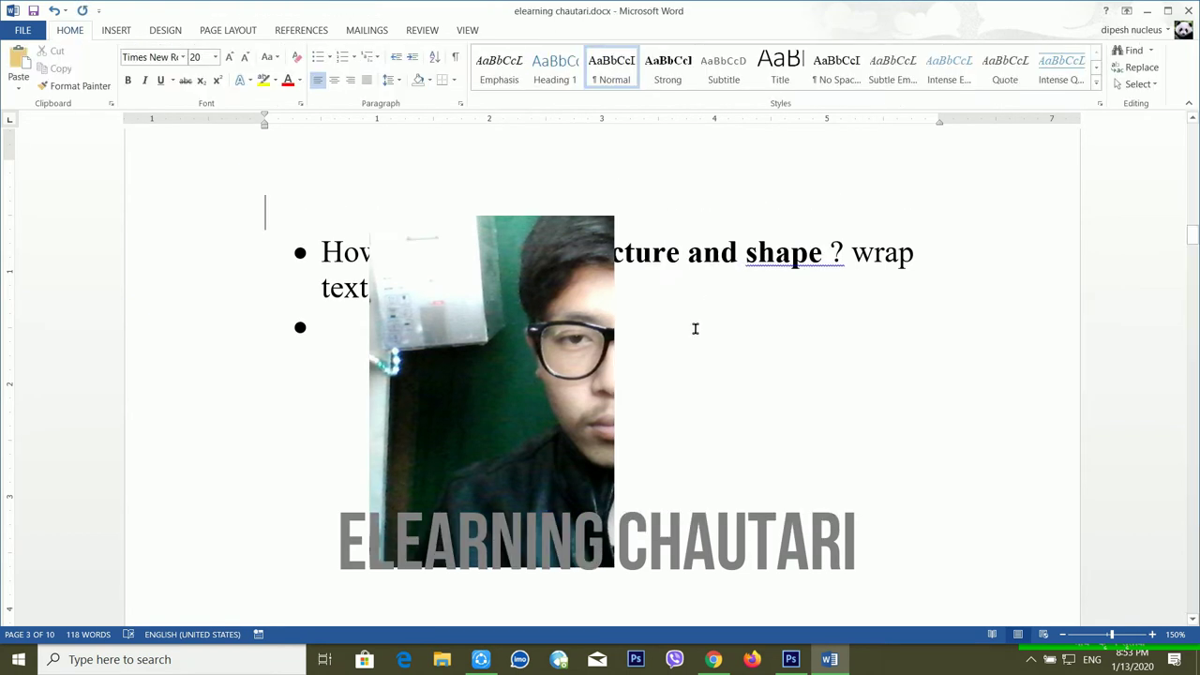
{"action": "key", "text": "ctrl+z"}
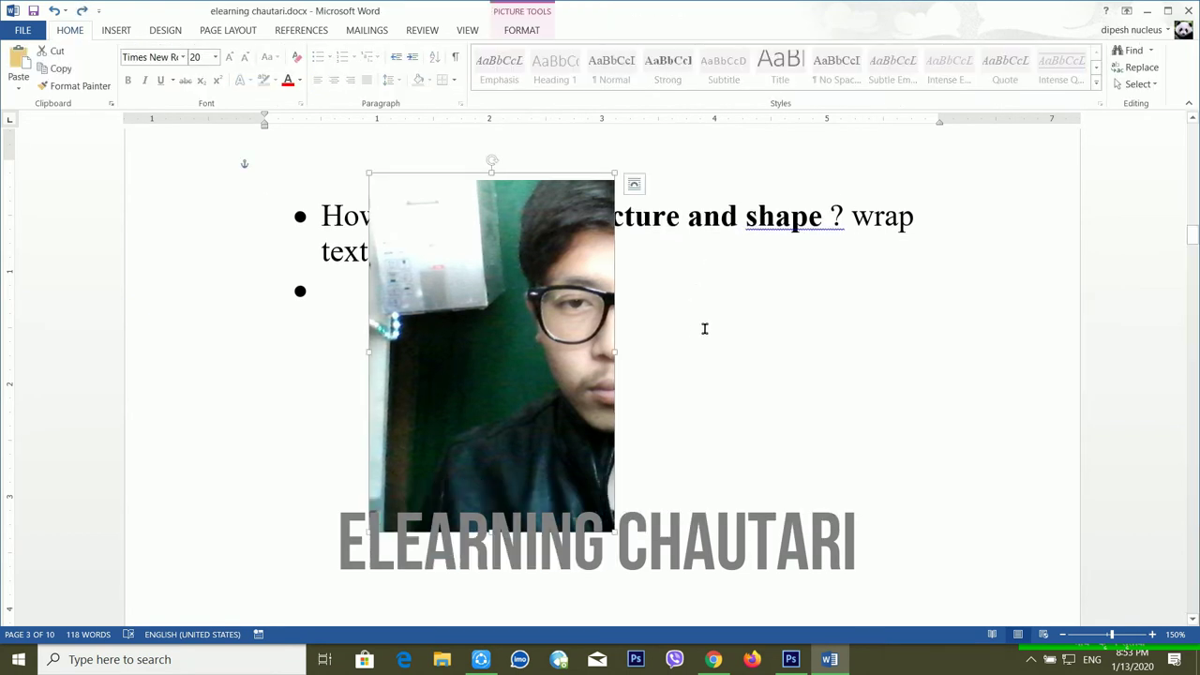
{"action": "key", "text": "ctrl+z"}
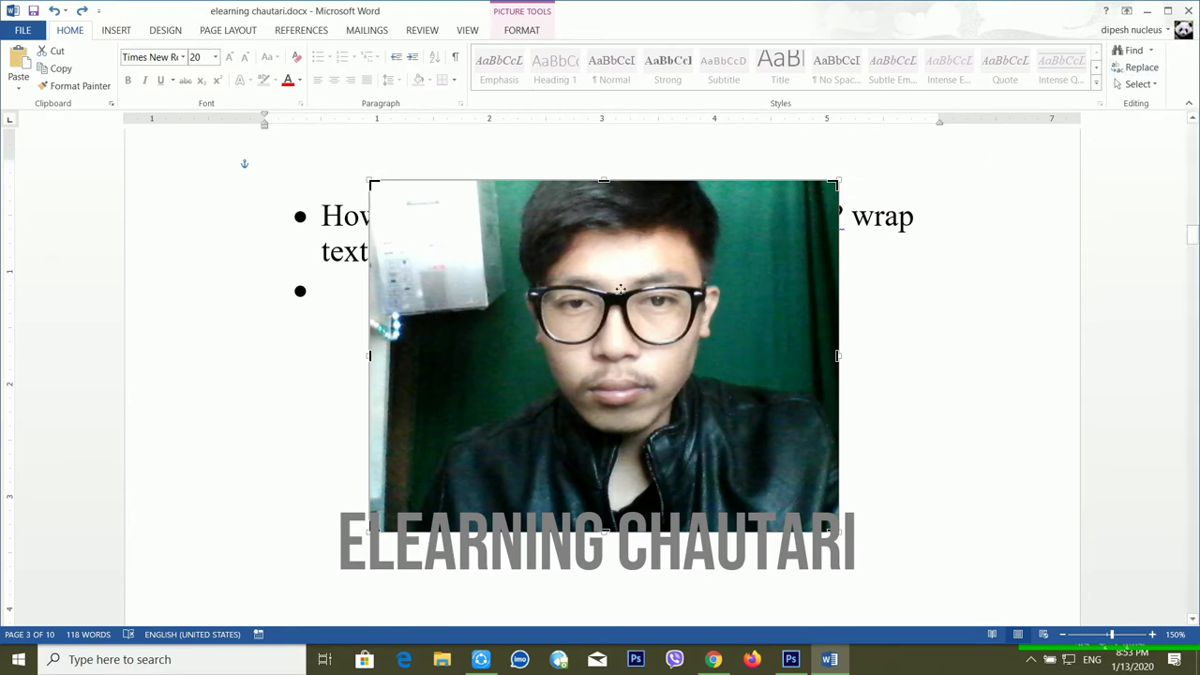
{"action": "key", "text": "Delete"}
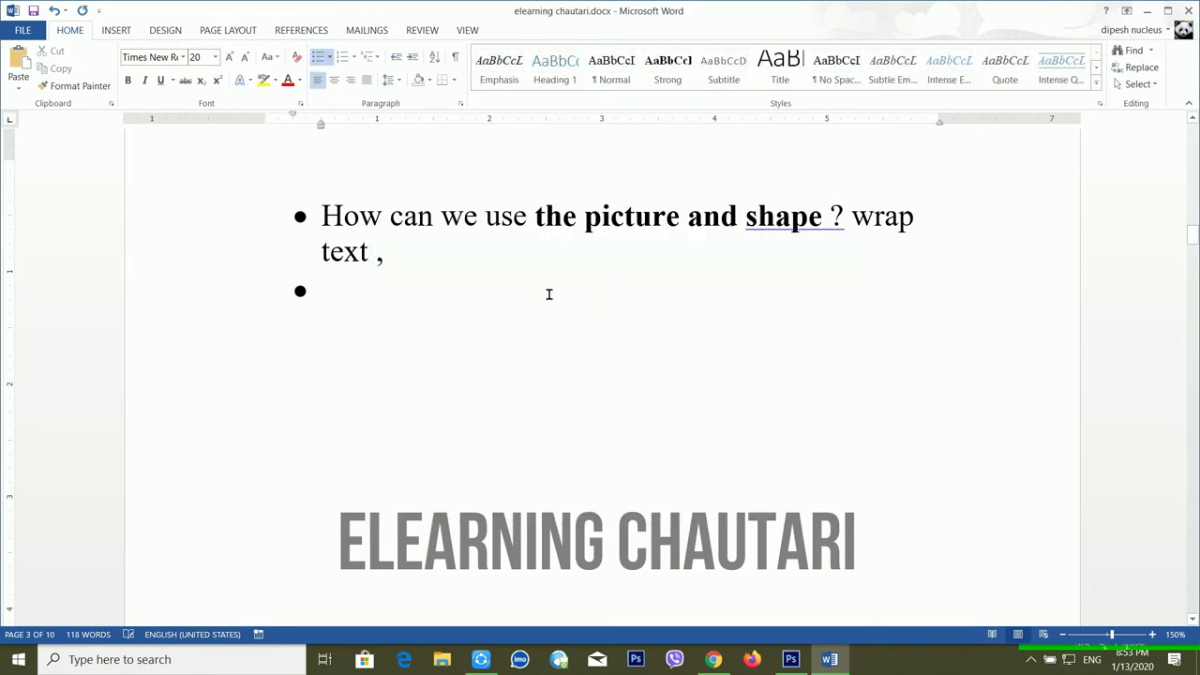
- Draw a blue rectangle below the second bullet
{"action": "left_click", "coordinate": [133, 32]}
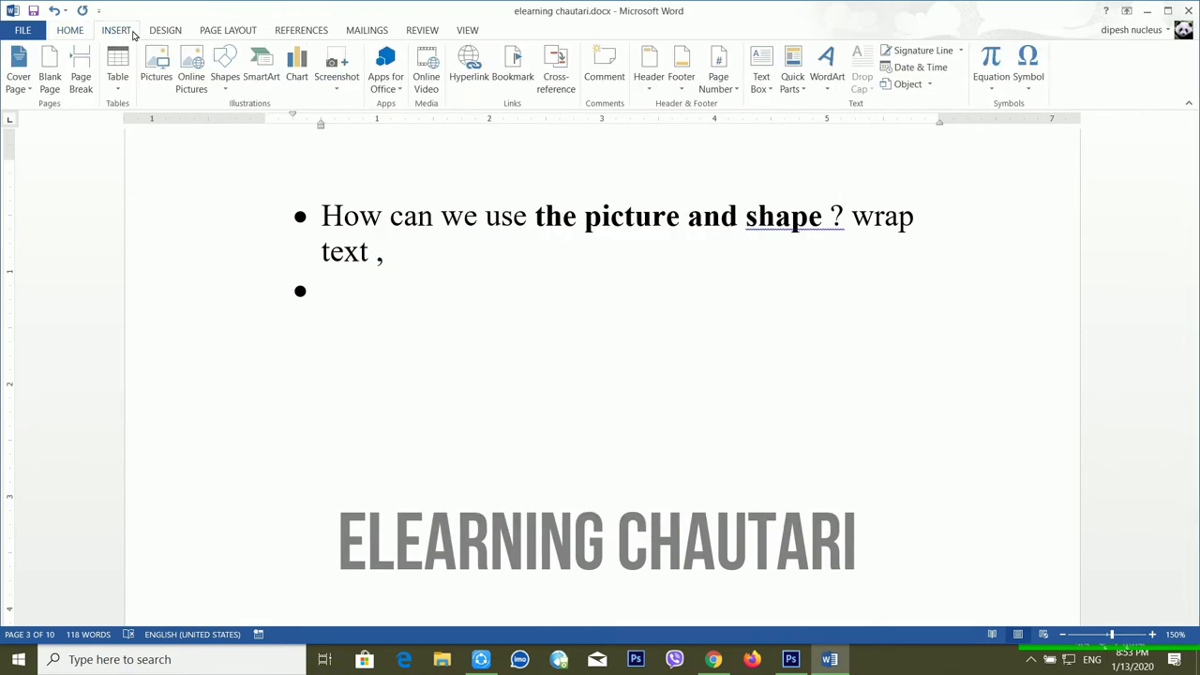
{"action": "left_click", "coordinate": [228, 88]}
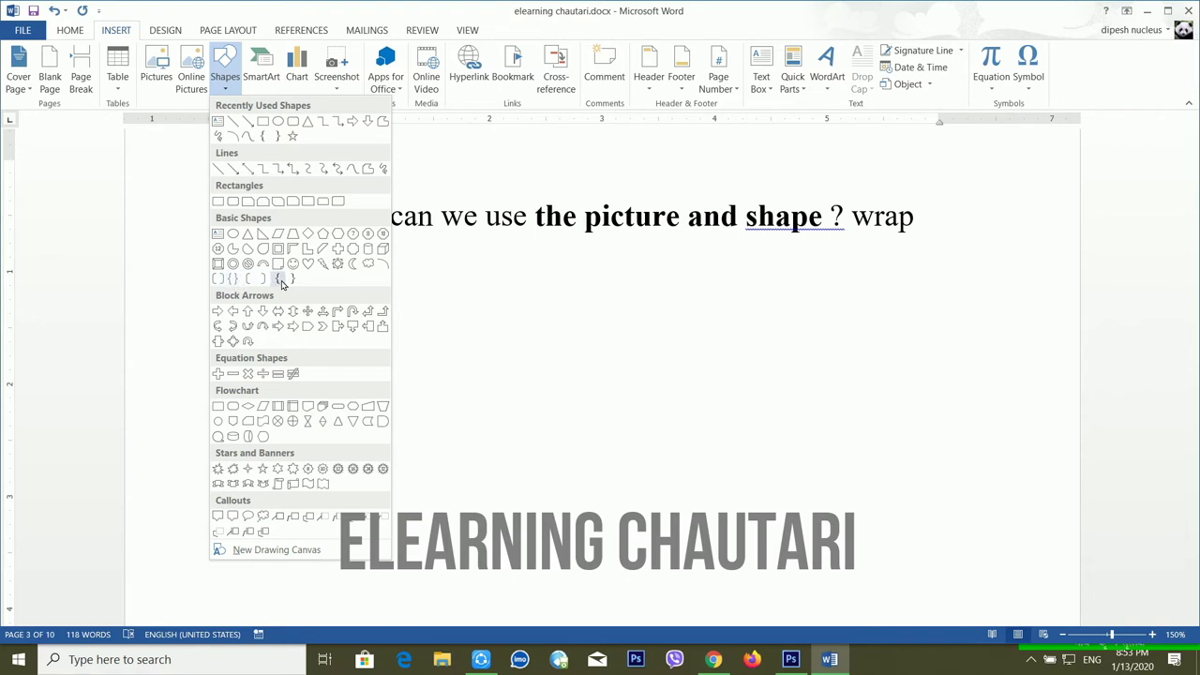
{"action": "left_click", "coordinate": [265, 123]}
{"action": "left_click_drag", "start_coordinate": [354, 298], "coordinate": [521, 430]}
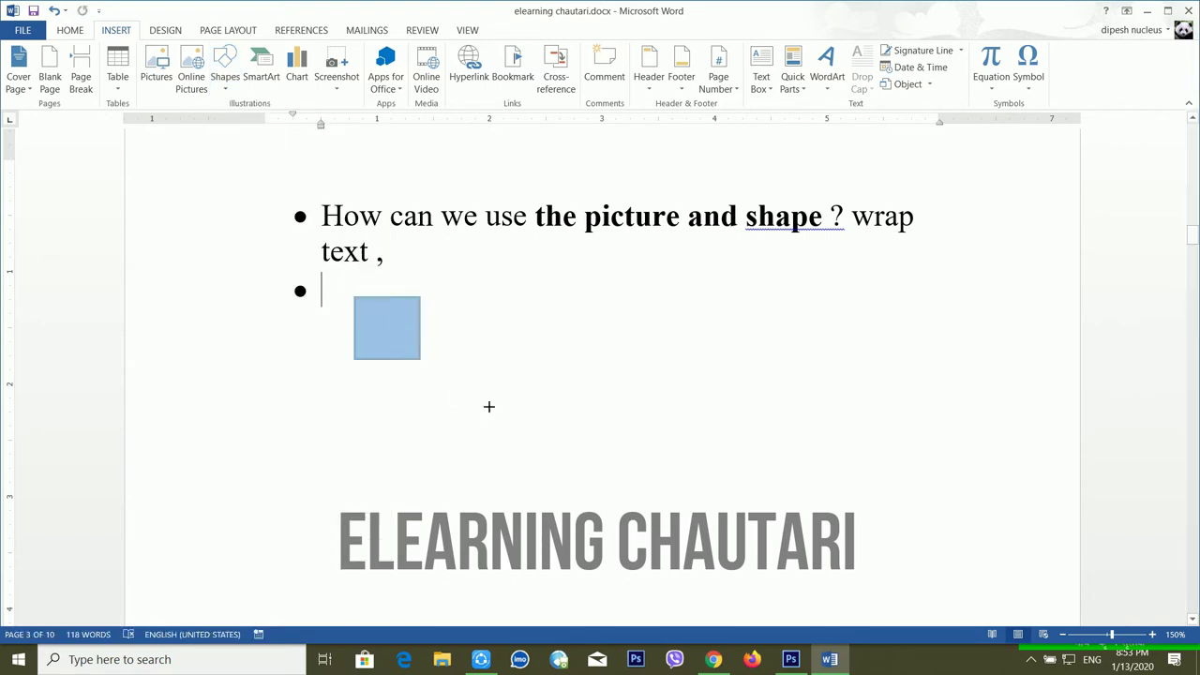
- Draw an isosceles triangle to the right of the rectangle
{"action": "left_click", "coordinate": [117, 30]}
{"action": "left_click", "coordinate": [225, 77]}
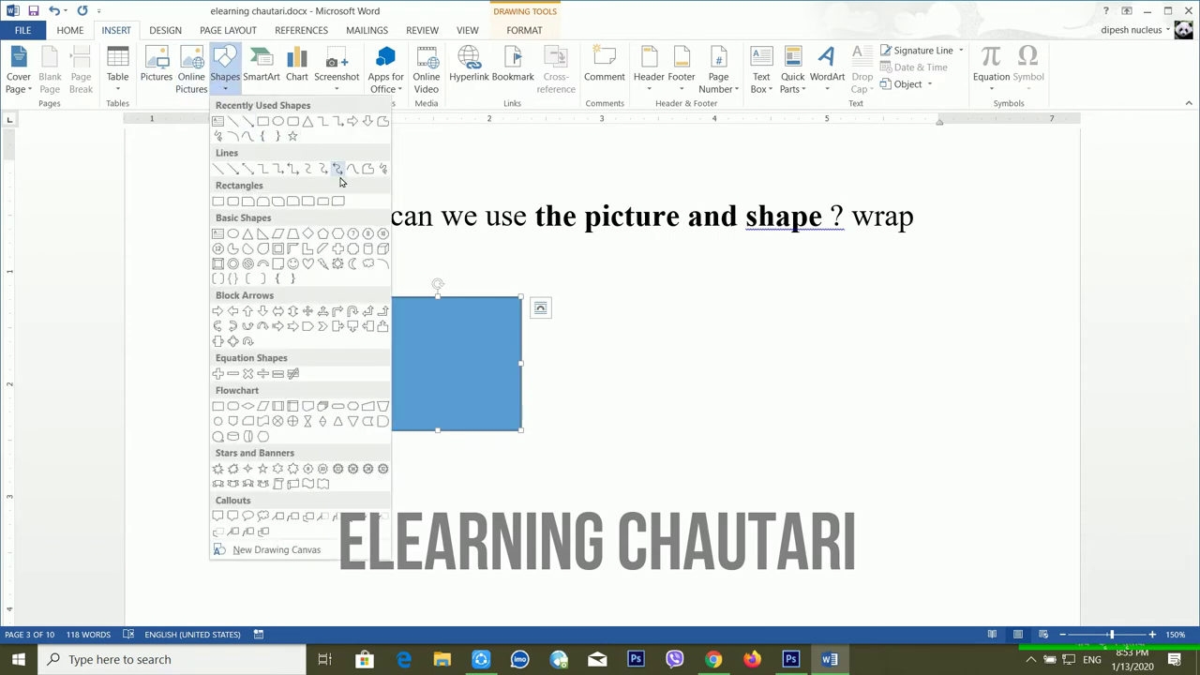
{"action": "left_click", "coordinate": [308, 125]}
{"action": "left_click_drag", "start_coordinate": [602, 287], "coordinate": [754, 430]}
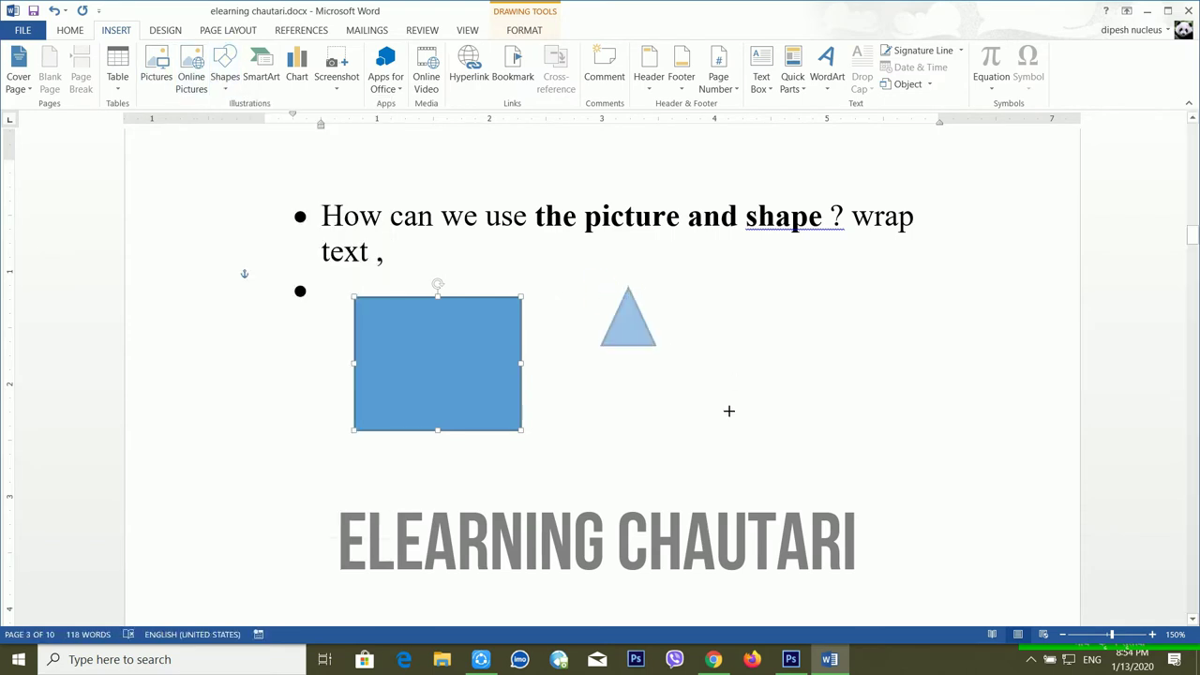
{"action": "left_click", "coordinate": [490, 350]}
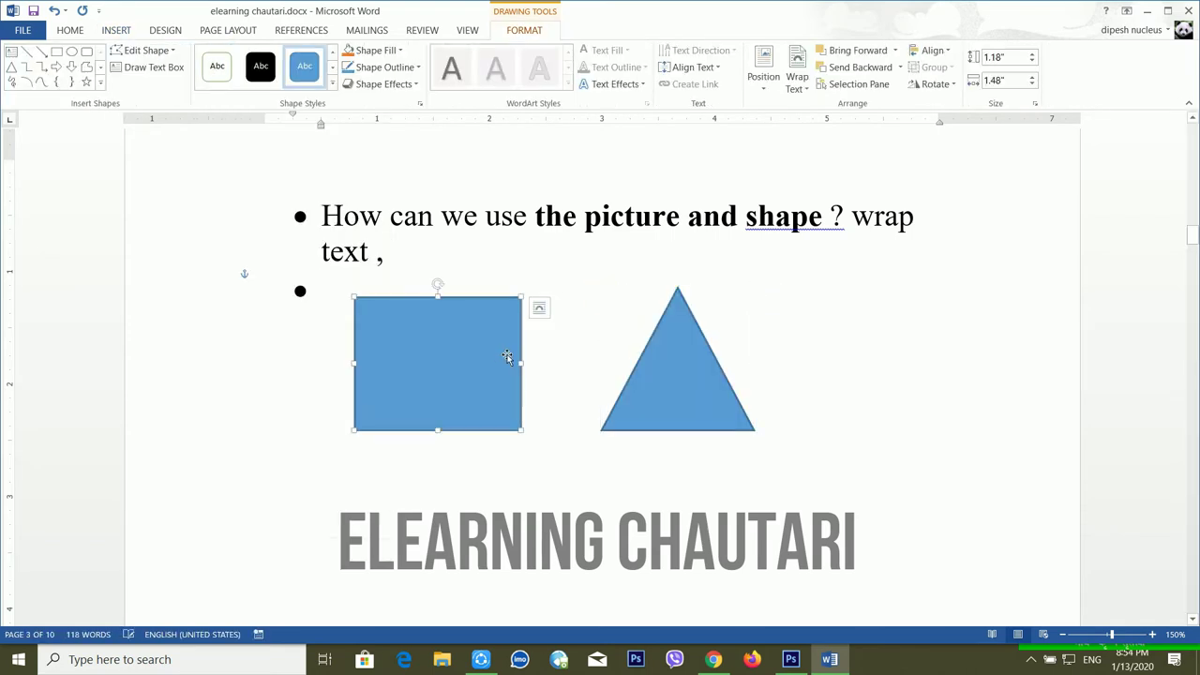
{"action": "left_click", "coordinate": [710, 364]}
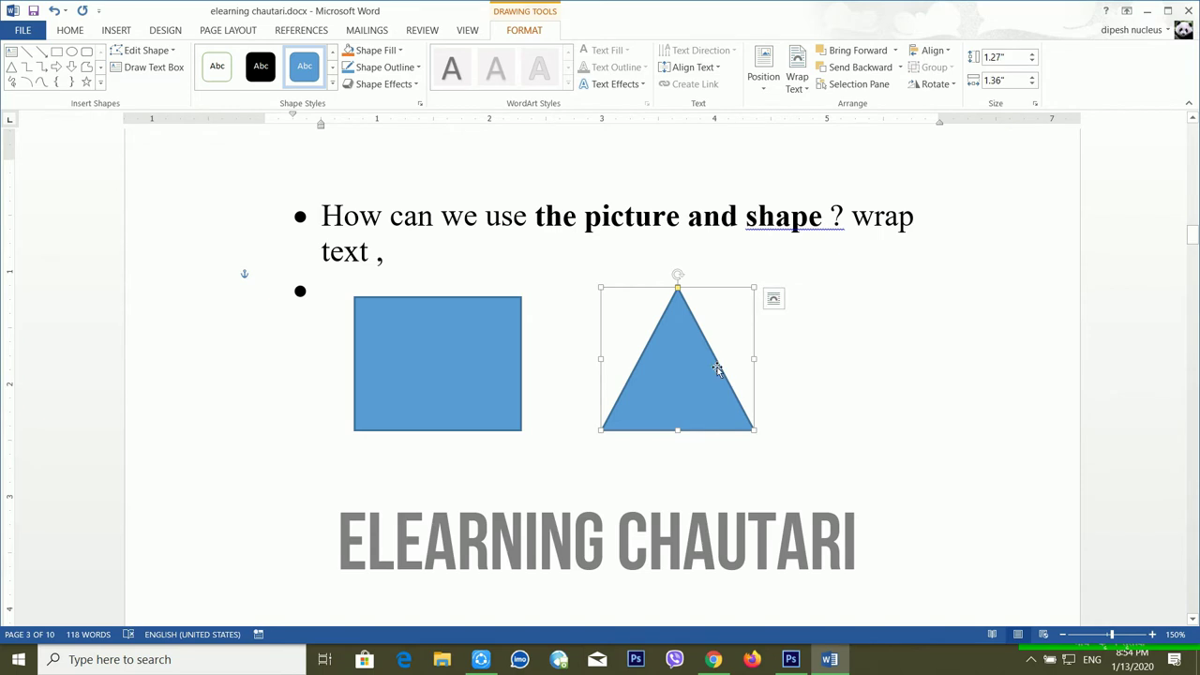
- Select the rectangle, preview Shape Styles keeping the blue style, and open Shape Fill colours
{"action": "left_click", "coordinate": [459, 336]}
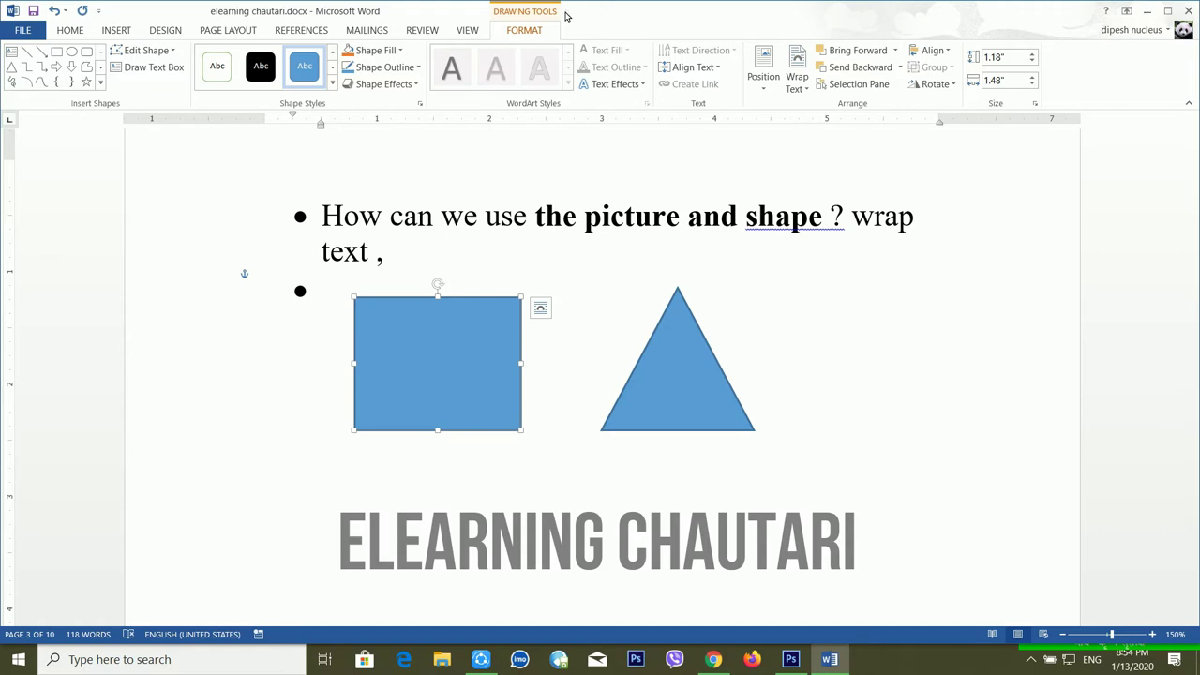
{"action": "left_click", "coordinate": [670, 371]}
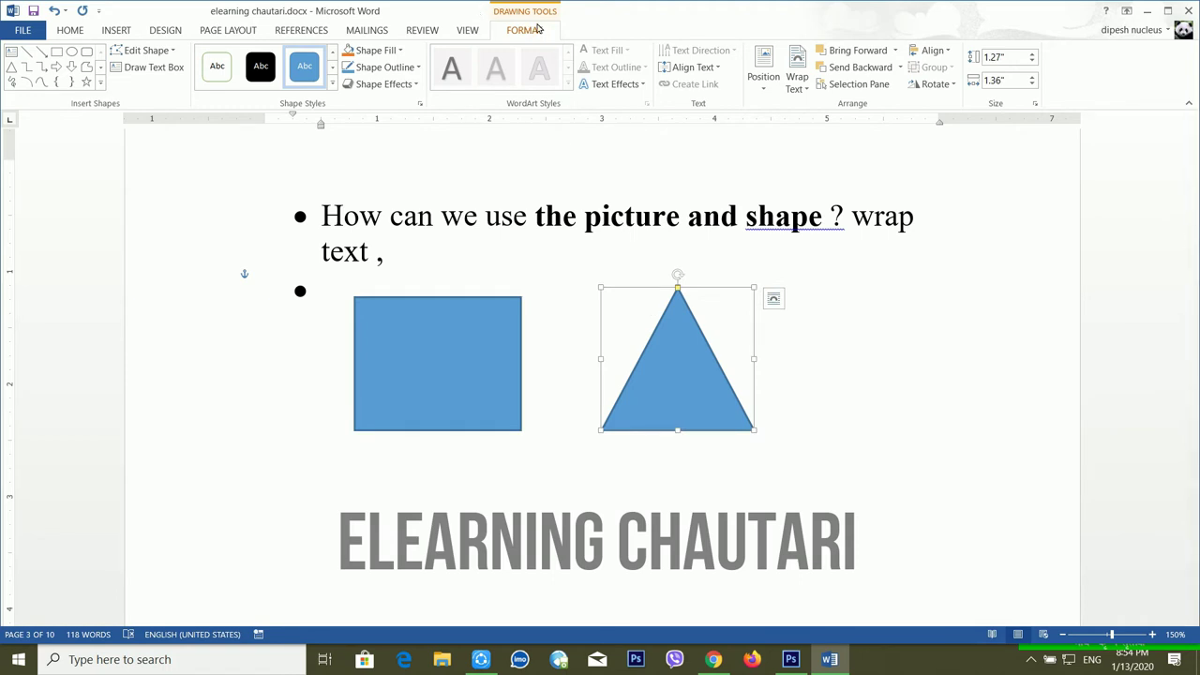
{"action": "left_click", "coordinate": [466, 323]}
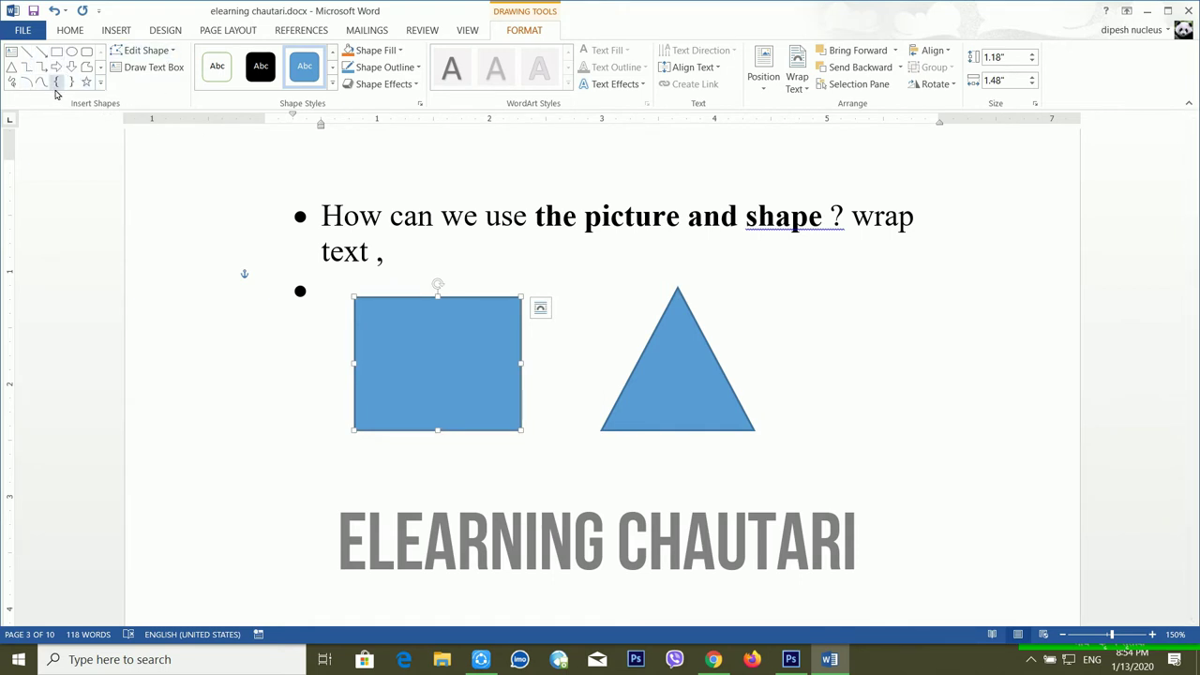
{"action": "left_click", "coordinate": [333, 83]}
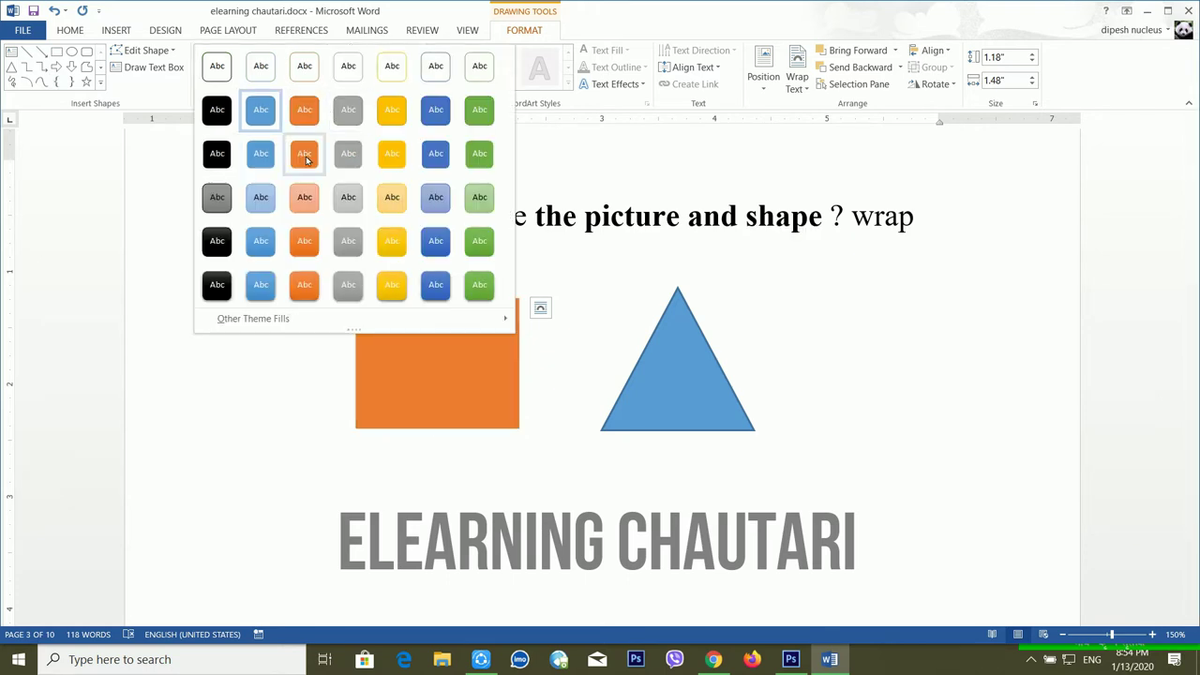
{"action": "left_click", "coordinate": [462, 375]}
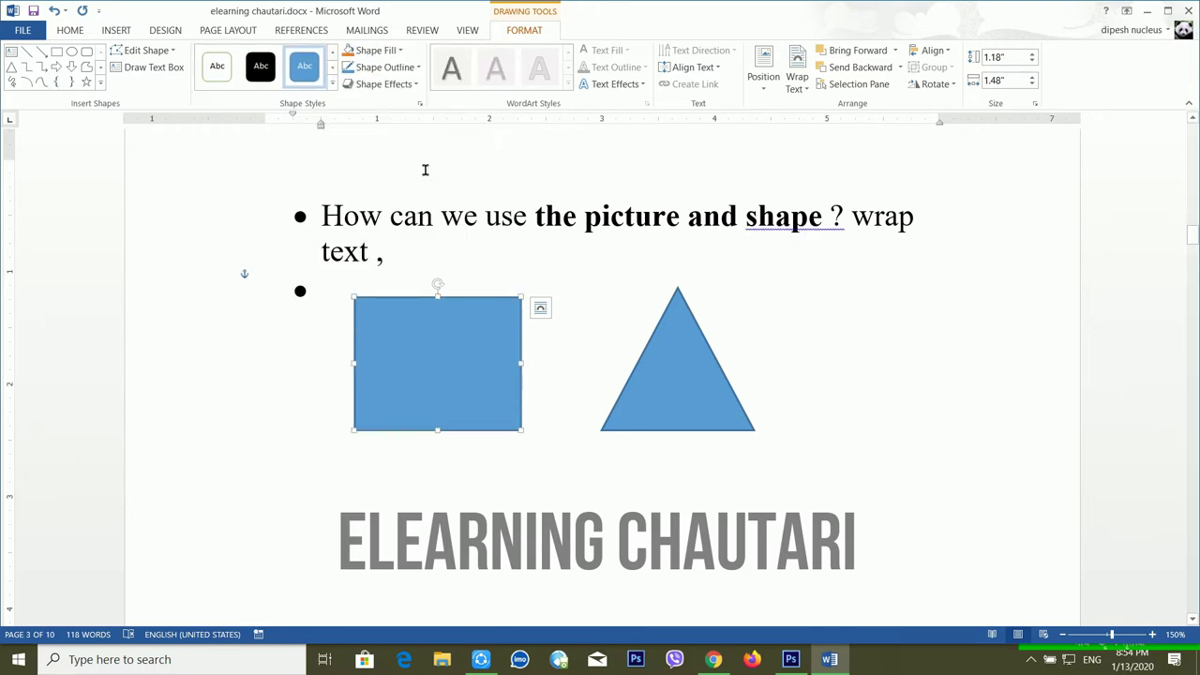
{"action": "left_click", "coordinate": [393, 56]}
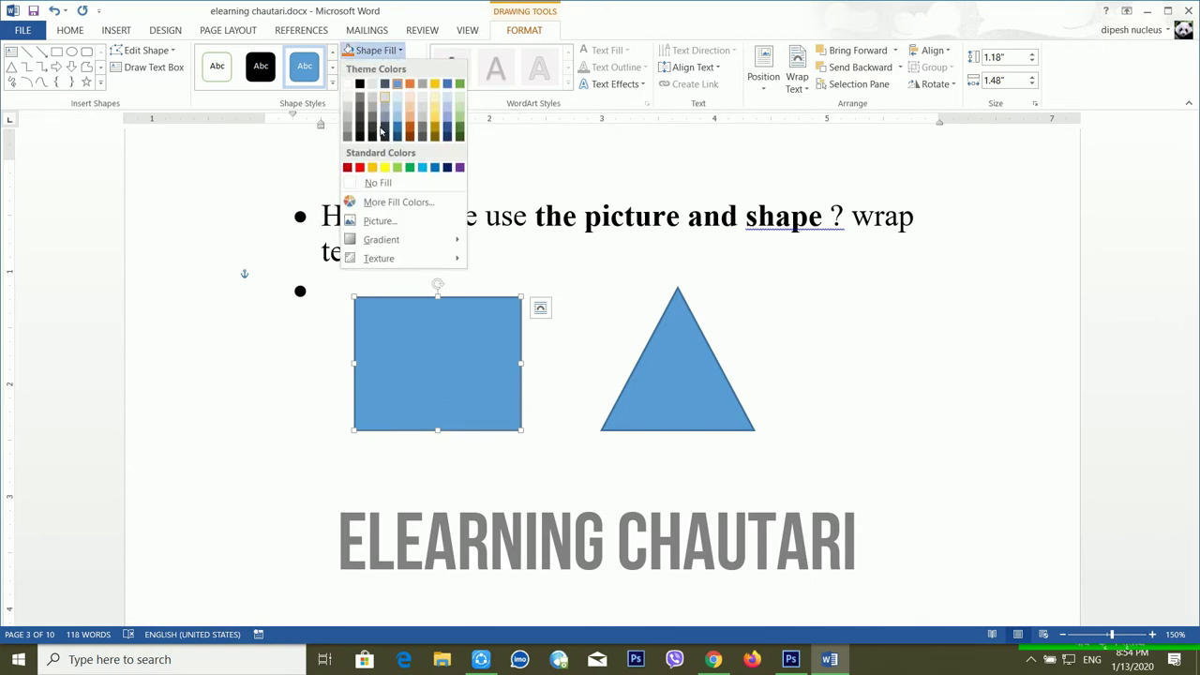
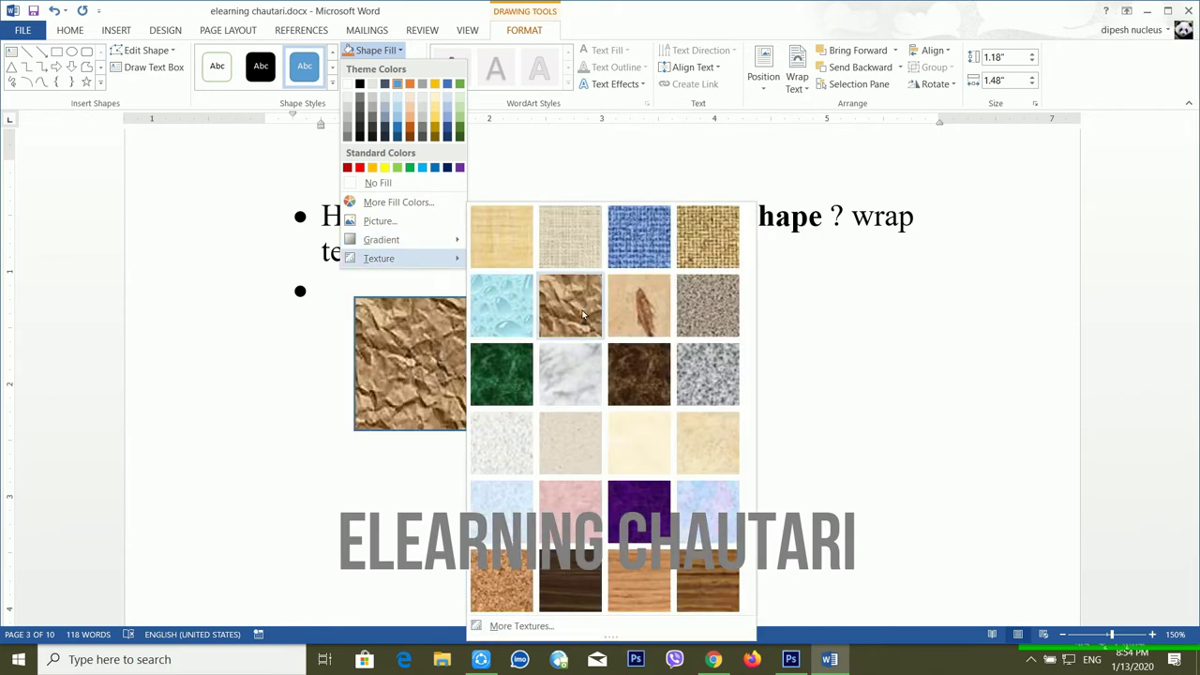
- Fill the rectangle with the Papyrus texture
{"action": "left_click", "coordinate": [521, 238]}
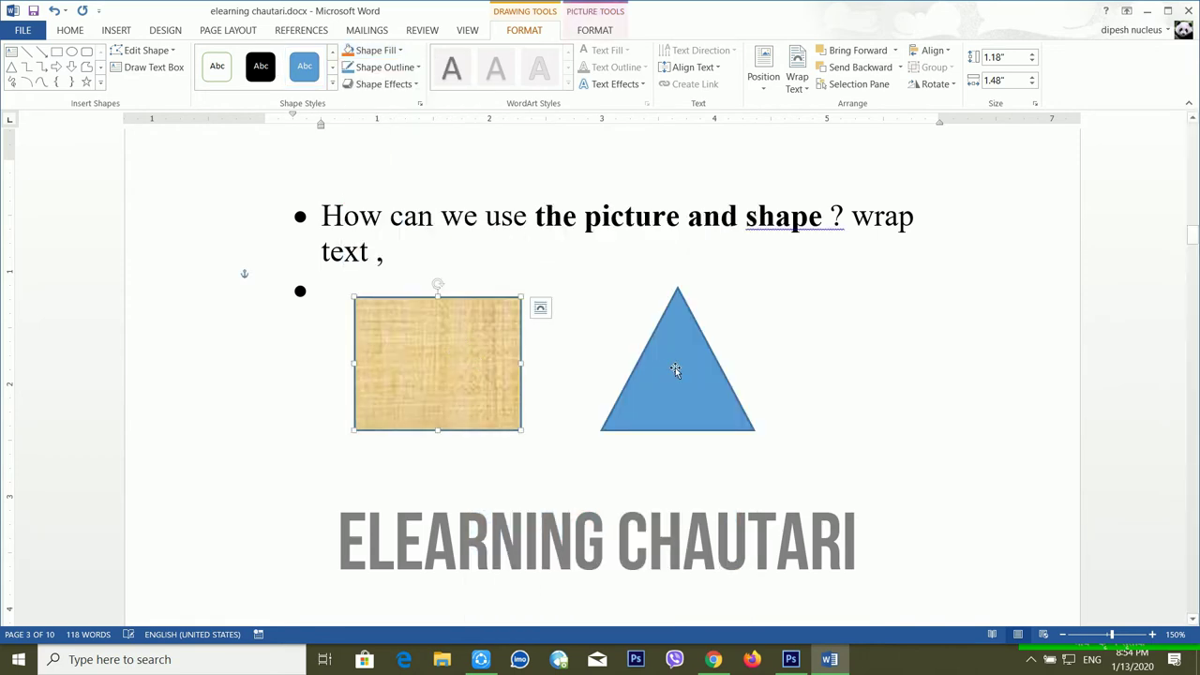
{"action": "left_click", "coordinate": [675, 370]}
{"action": "left_click", "coordinate": [459, 337]}
- Give the rectangle a solid red 4½ pt outline, then delete it
{"action": "left_click", "coordinate": [403, 68]}
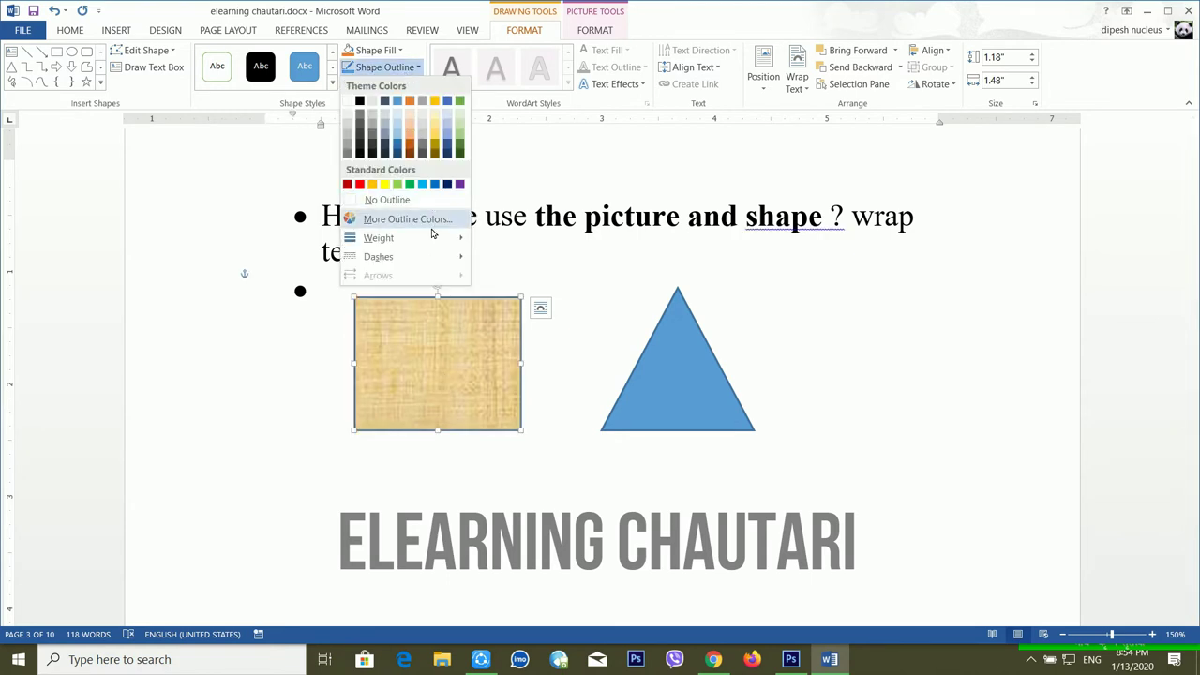
{"action": "mouse_move", "coordinate": [404, 238]}
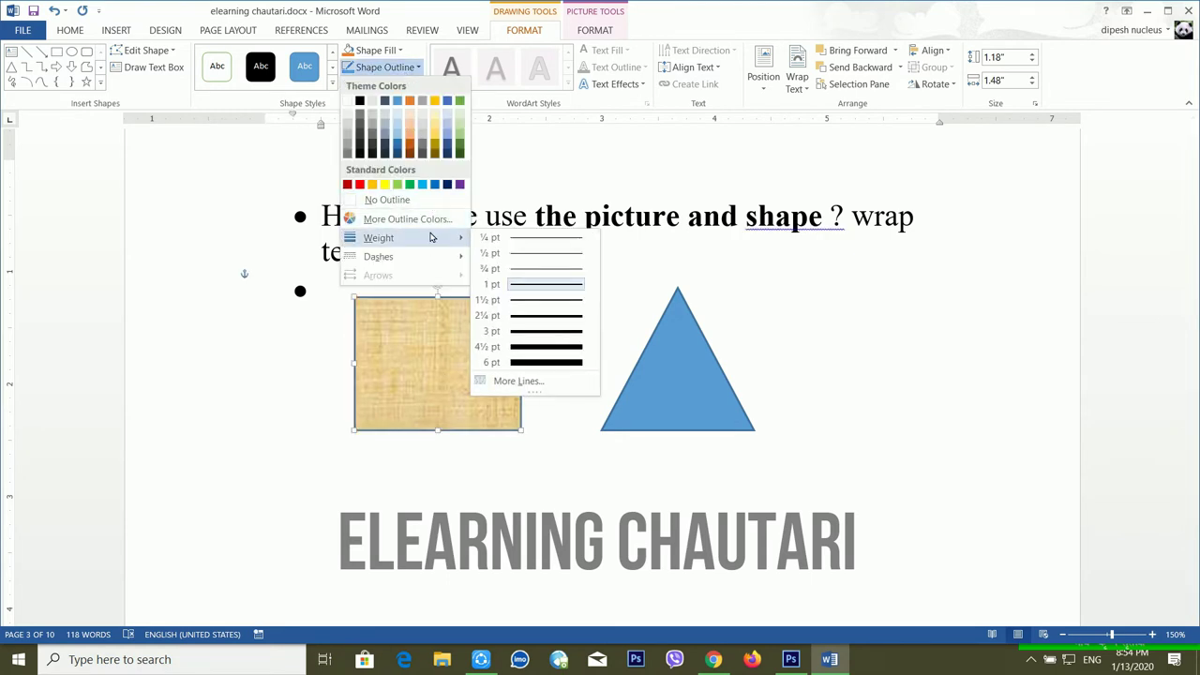
{"action": "left_click", "coordinate": [563, 346]}
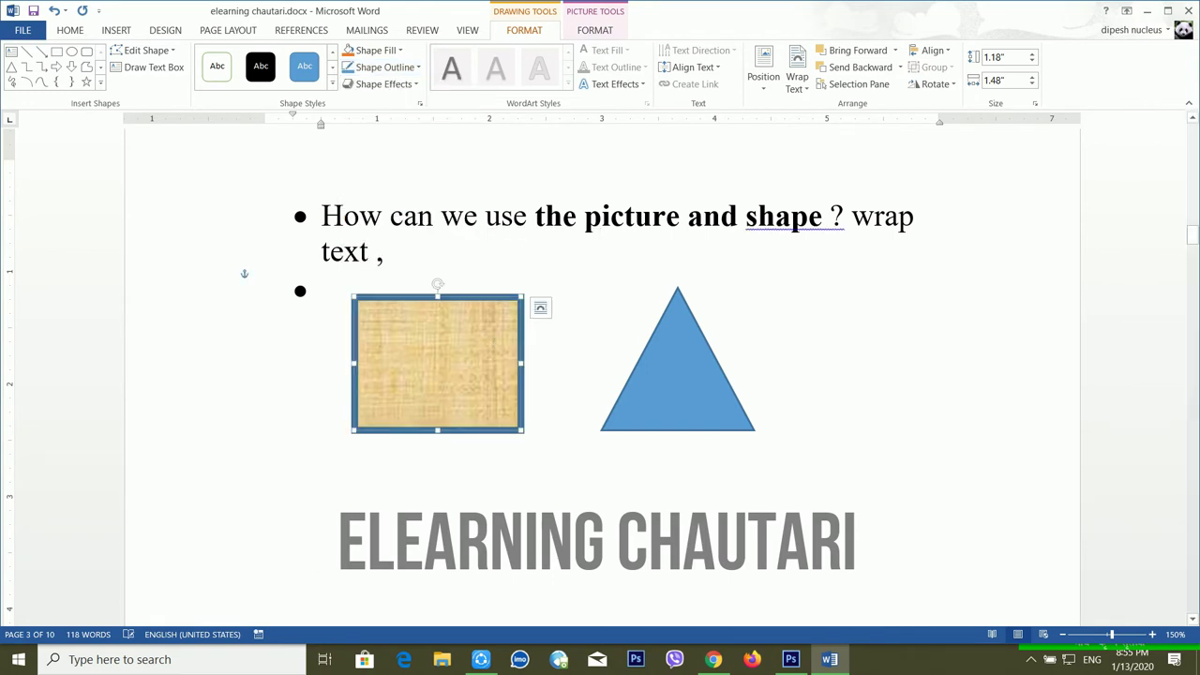
{"action": "left_click", "coordinate": [386, 67]}
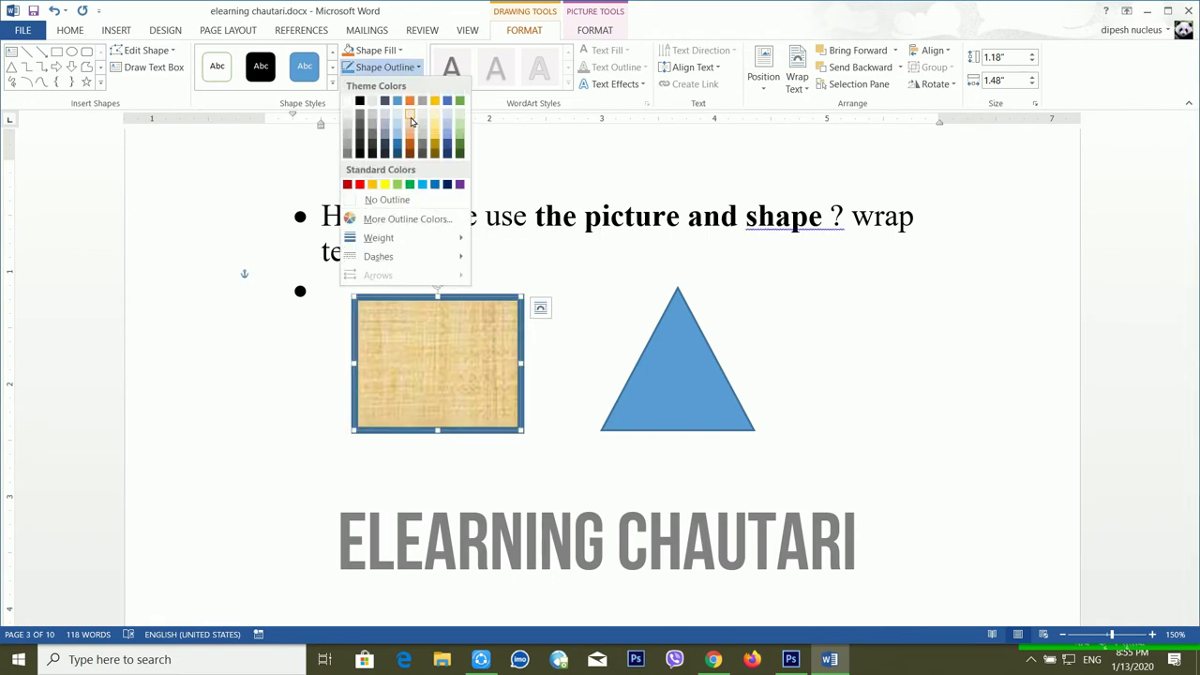
{"action": "left_click", "coordinate": [361, 185]}
{"action": "left_click", "coordinate": [386, 66]}
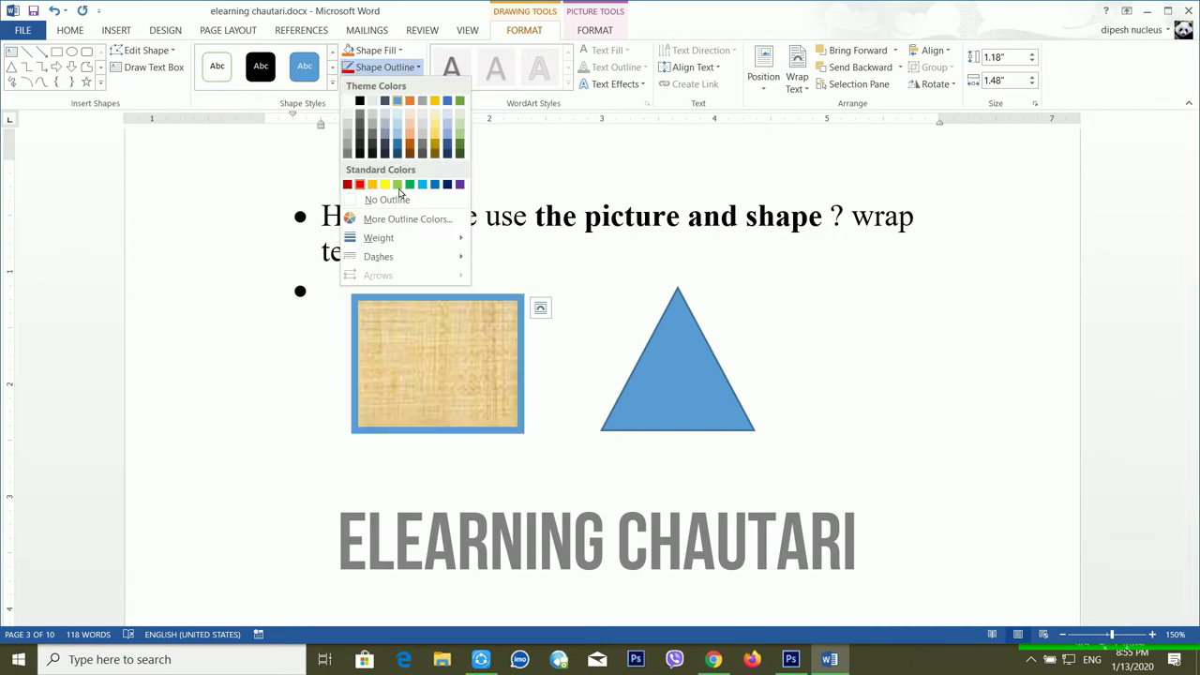
{"action": "mouse_move", "coordinate": [378, 256]}
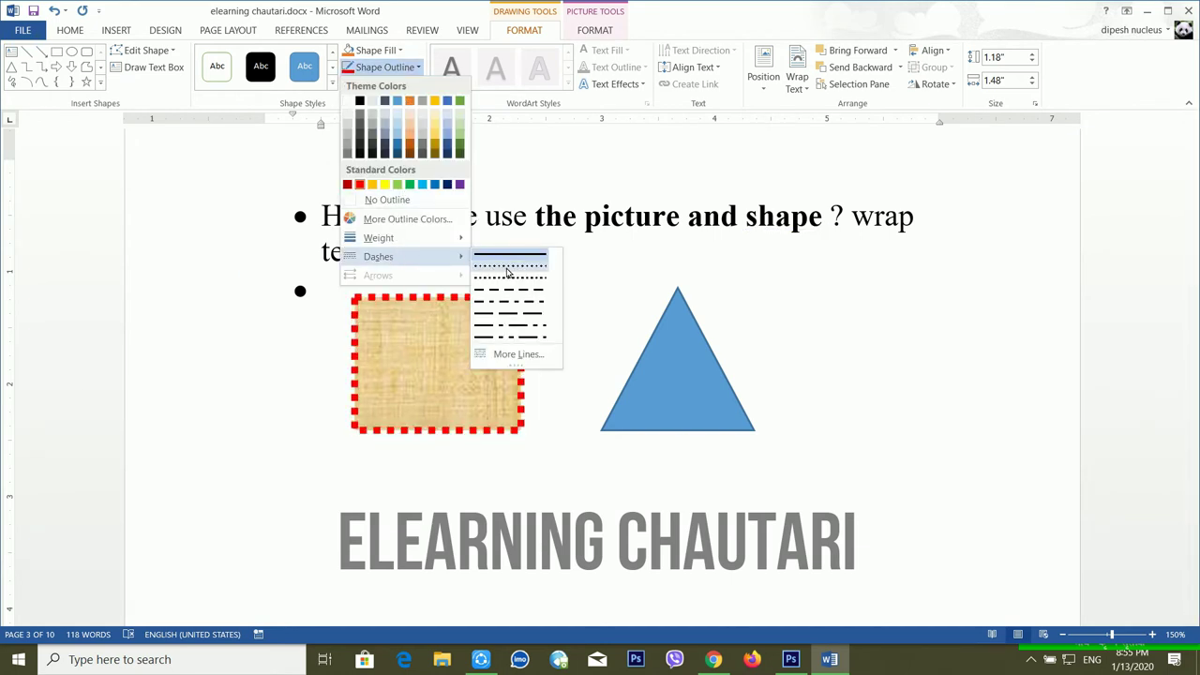
{"action": "left_click", "coordinate": [436, 335]}
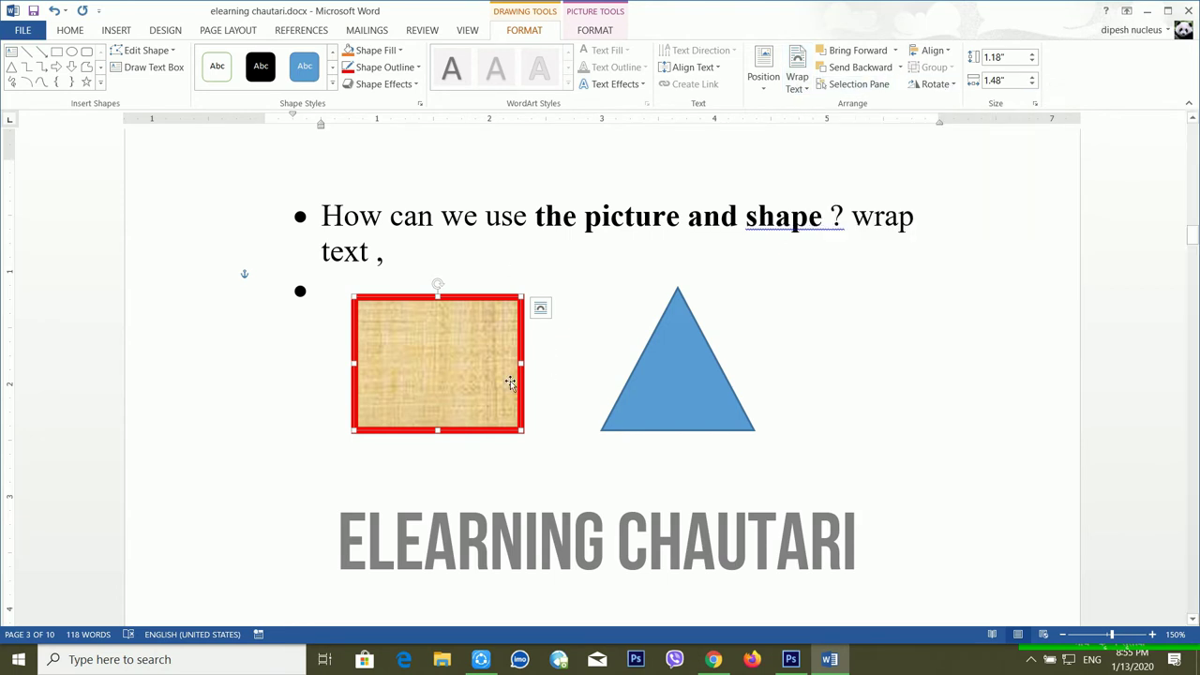
{"action": "key", "text": "Delete"}
- Delete the blue triangle and insert first-style WordArt reading 'Elearning chautari'
{"action": "left_click", "coordinate": [645, 351]}
{"action": "key", "text": "Delete"}
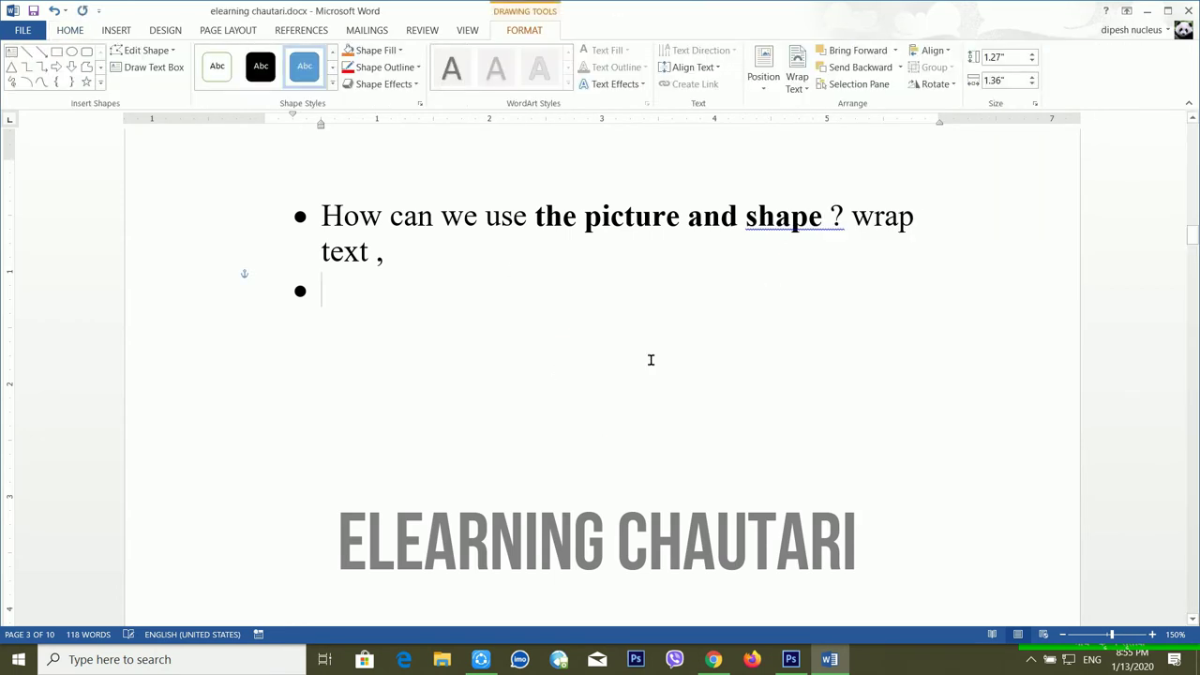
{"action": "left_click", "coordinate": [120, 31]}
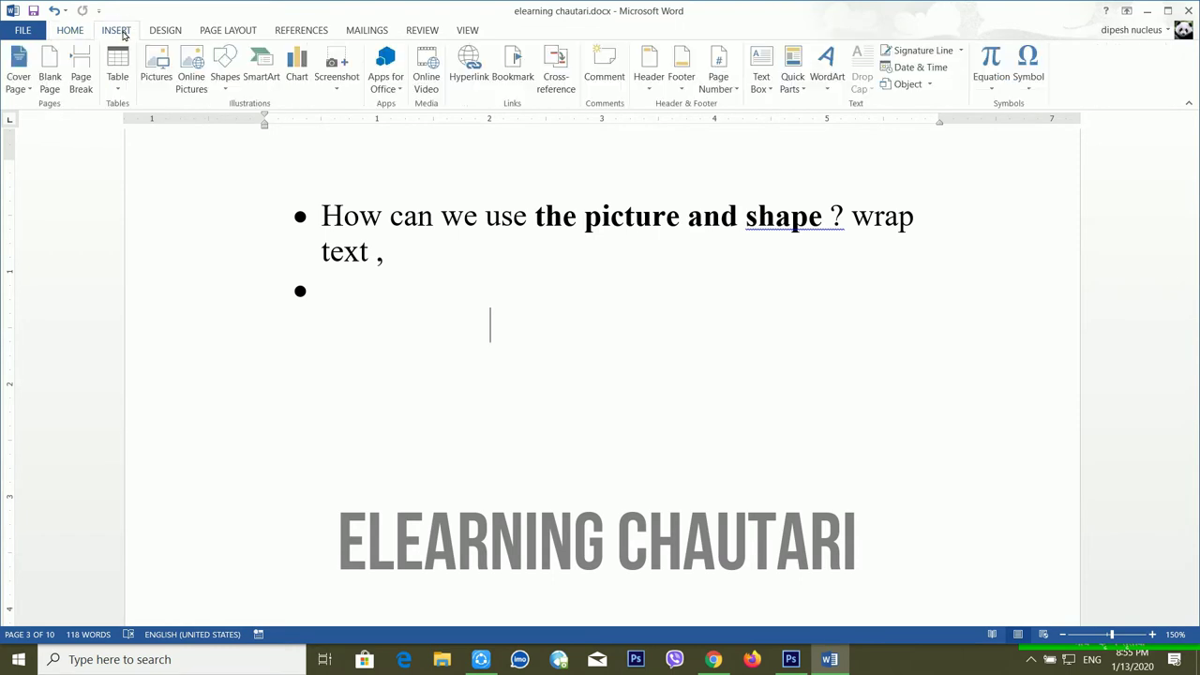
{"action": "left_click", "coordinate": [822, 89]}
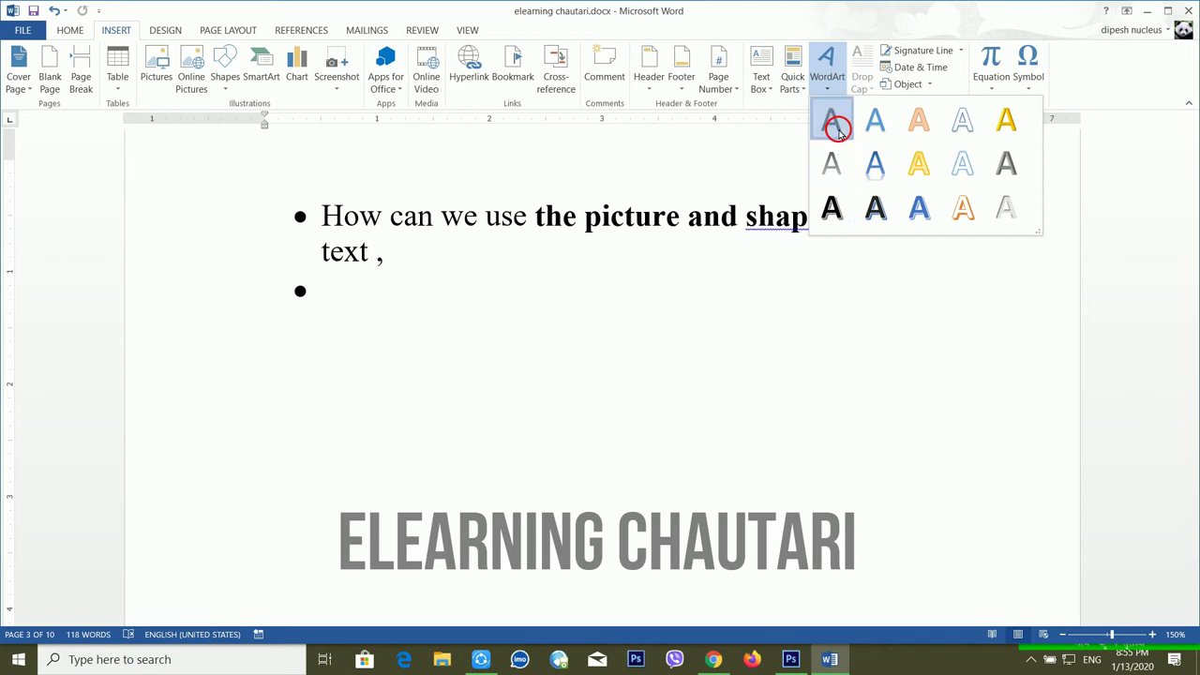
{"action": "left_click", "coordinate": [833, 122]}
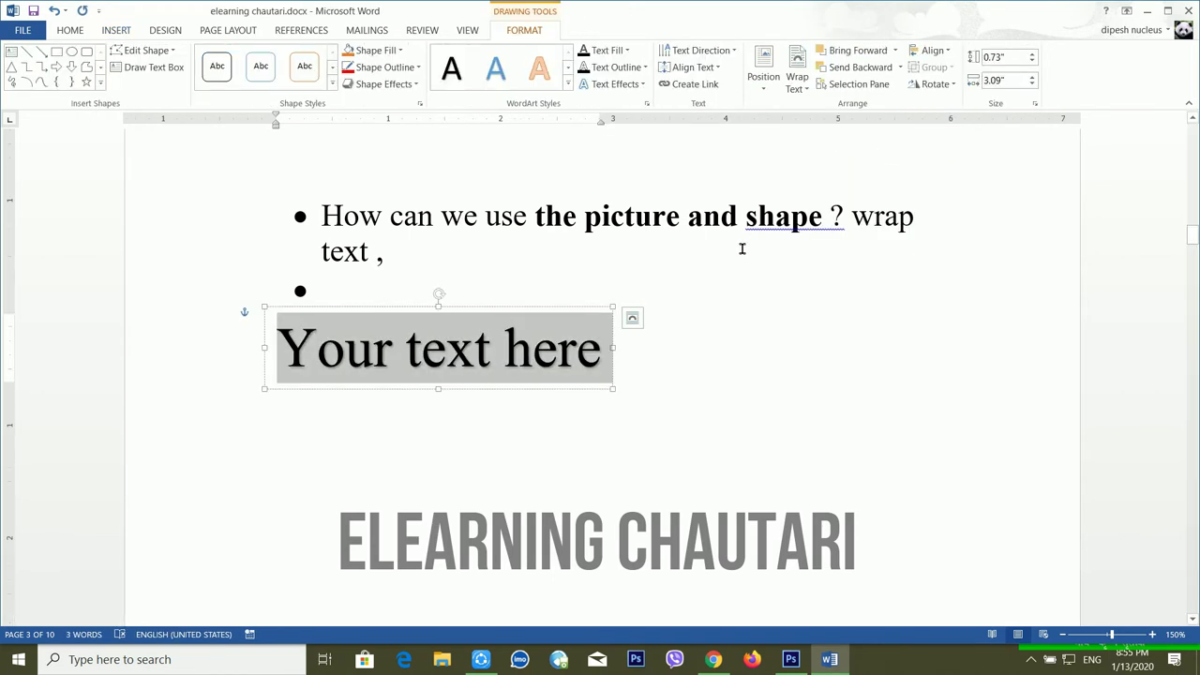
{"action": "type", "text": "Elearning c"}
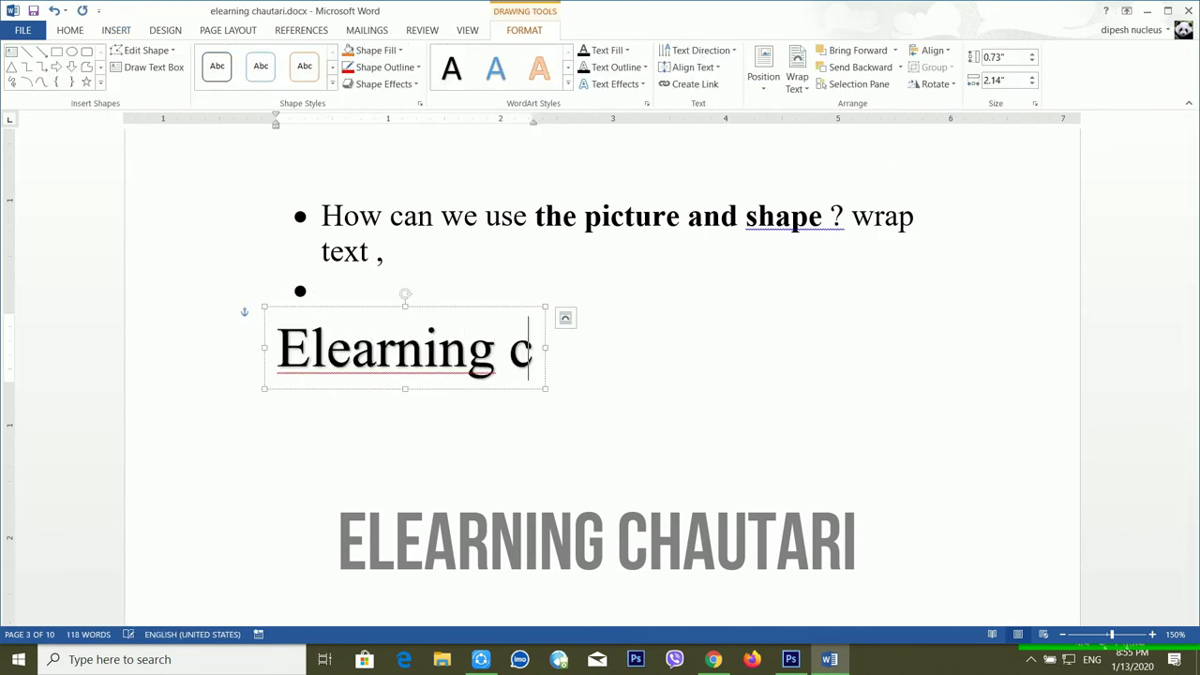
{"action": "type", "text": "hautari"}
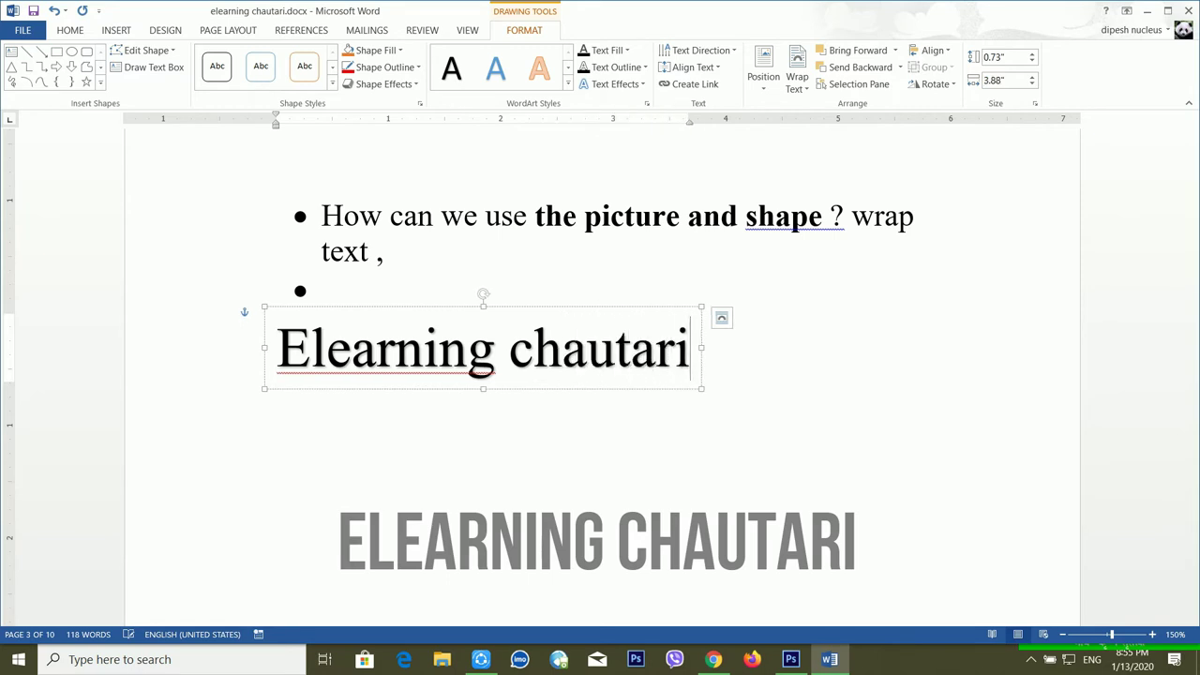
- Browse the WordArt Styles gallery and close it without applying a style
{"action": "left_click", "coordinate": [616, 348]}
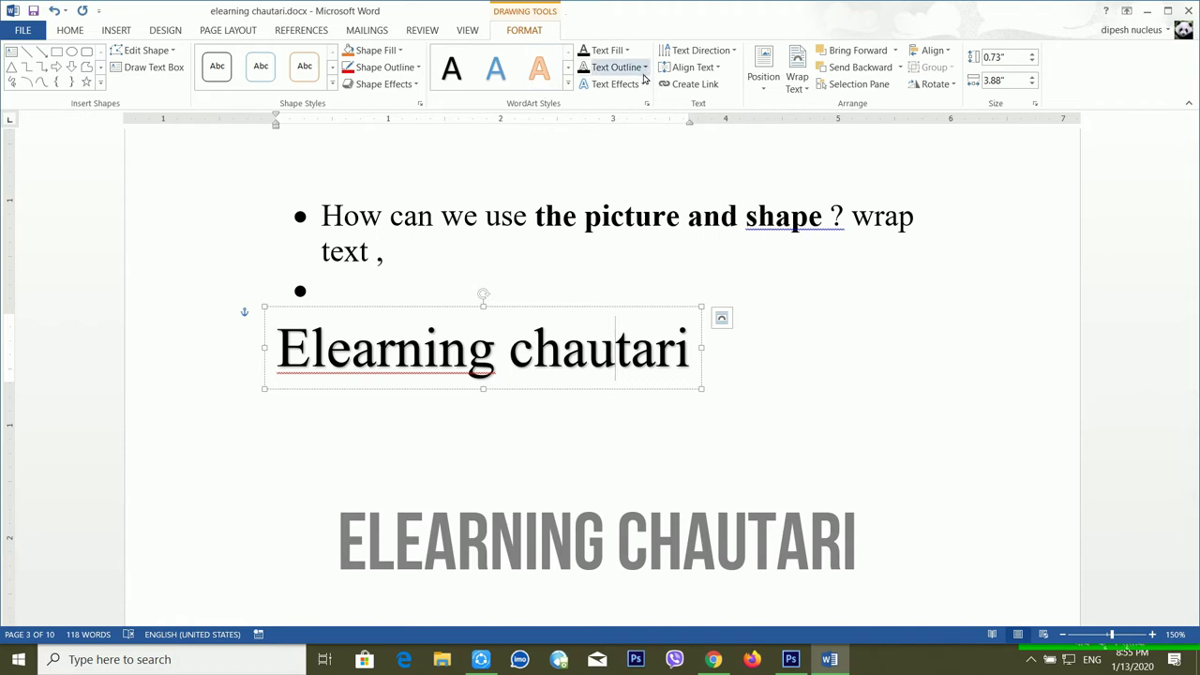
{"action": "left_click", "coordinate": [382, 353]}
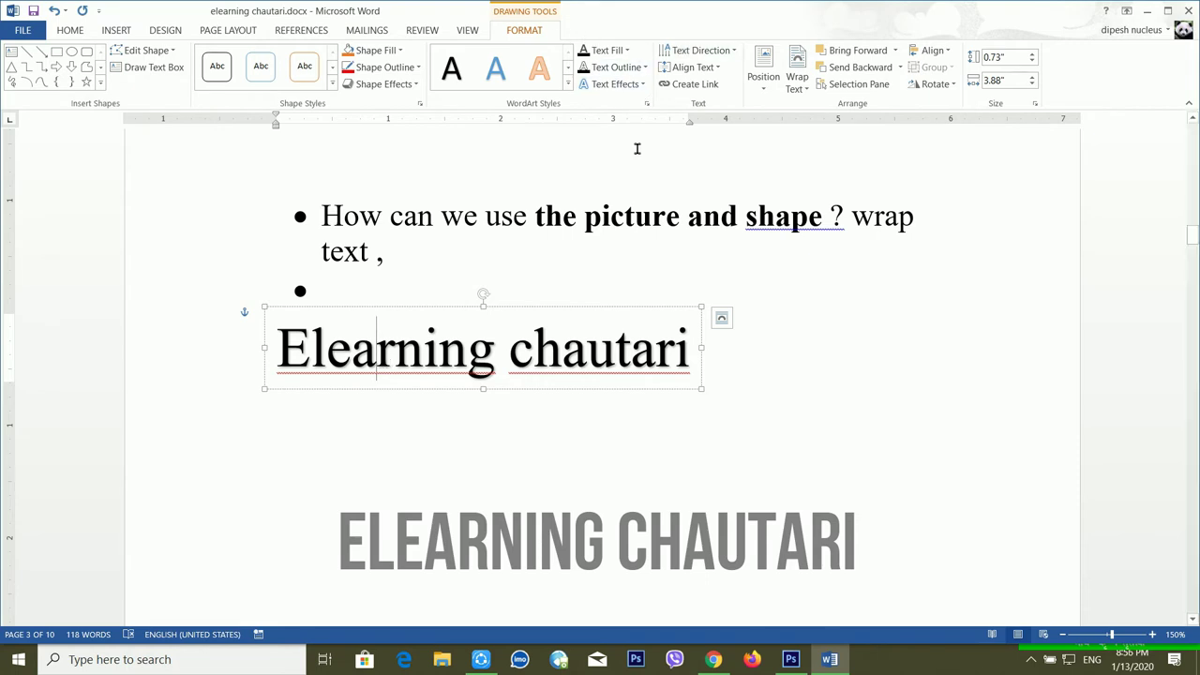
{"action": "left_click", "coordinate": [569, 85]}
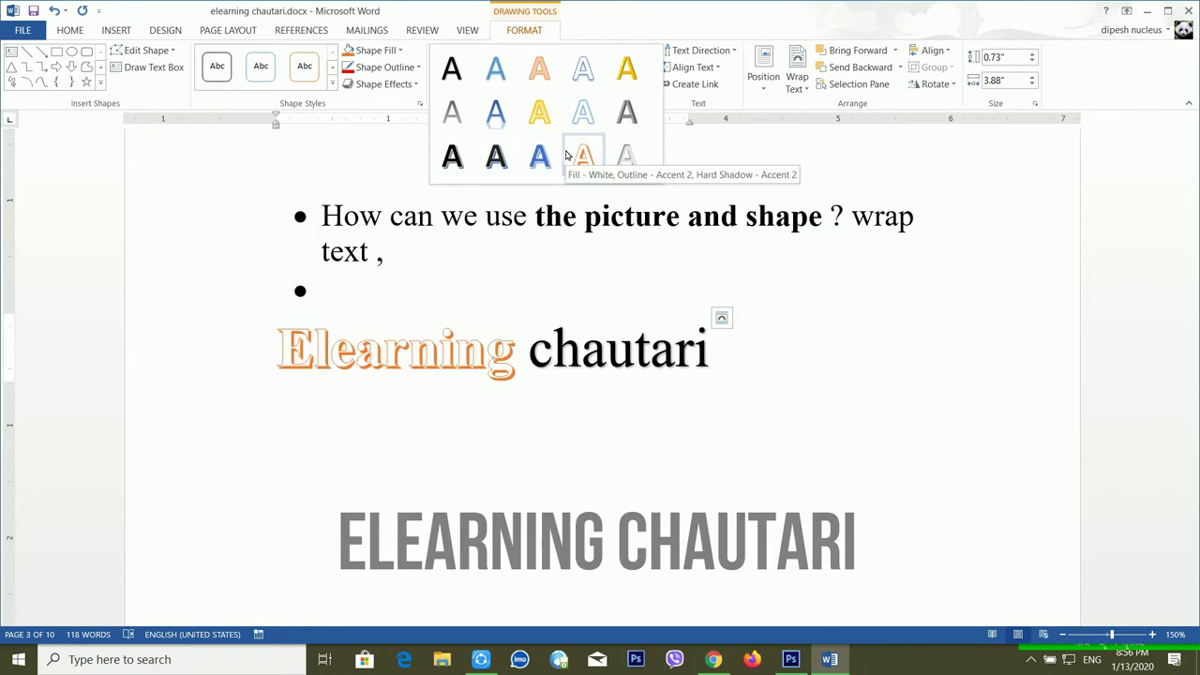
{"action": "left_click", "coordinate": [621, 333]}
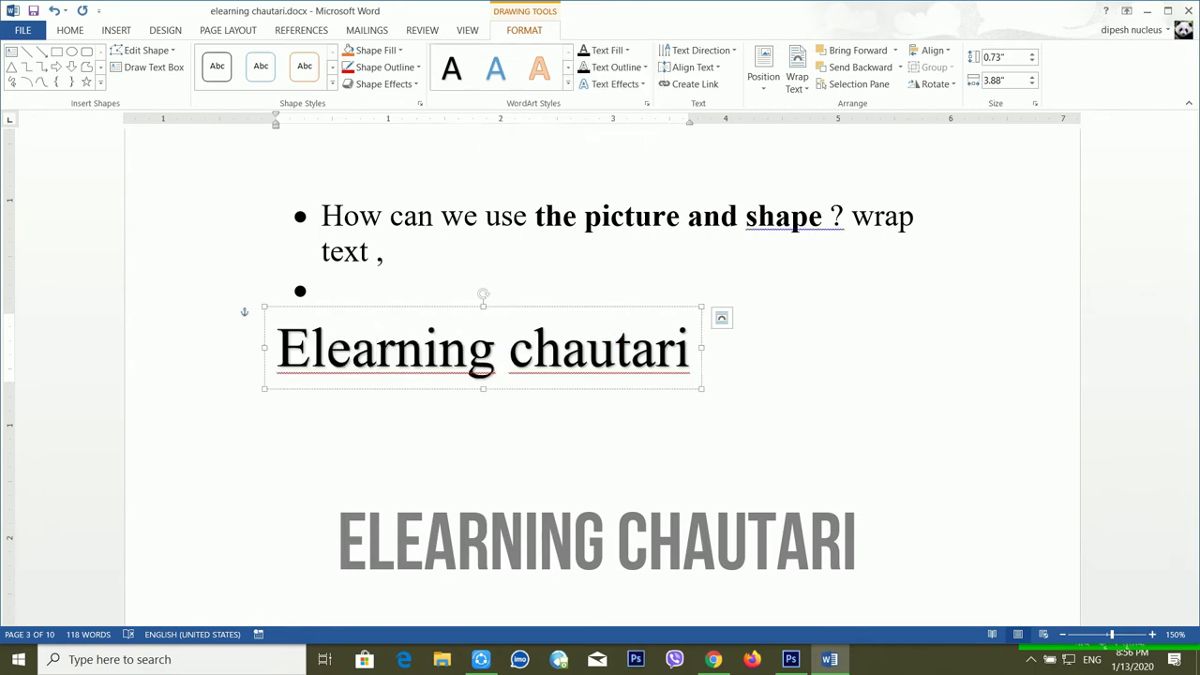
{"action": "left_click", "coordinate": [631, 352]}
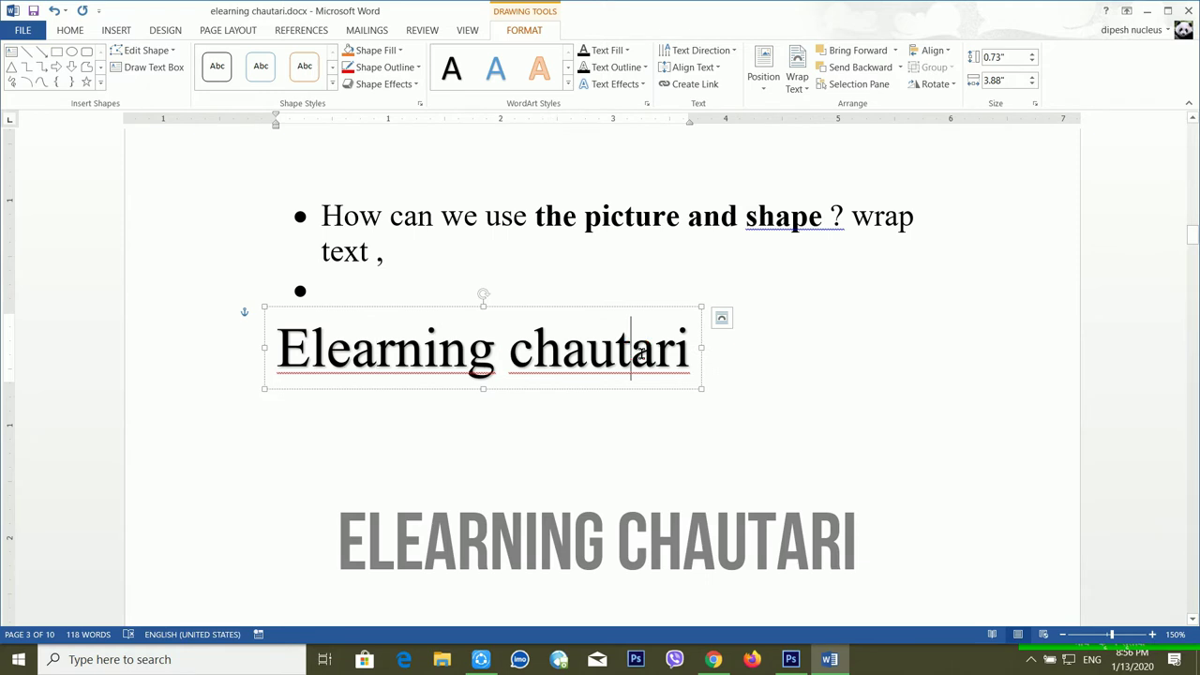
- Bend the WordArt along an arch, make it taller, then apply the Chevron Down warp
{"action": "left_click", "coordinate": [644, 91]}
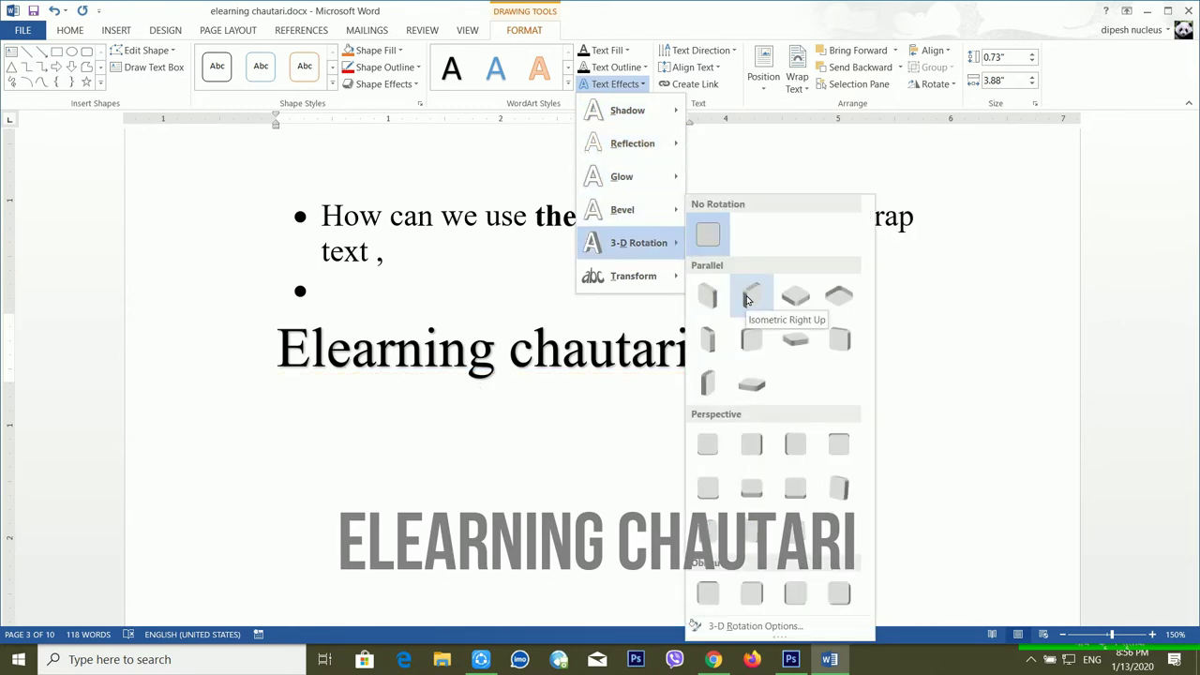
{"action": "mouse_move", "coordinate": [633, 276]}
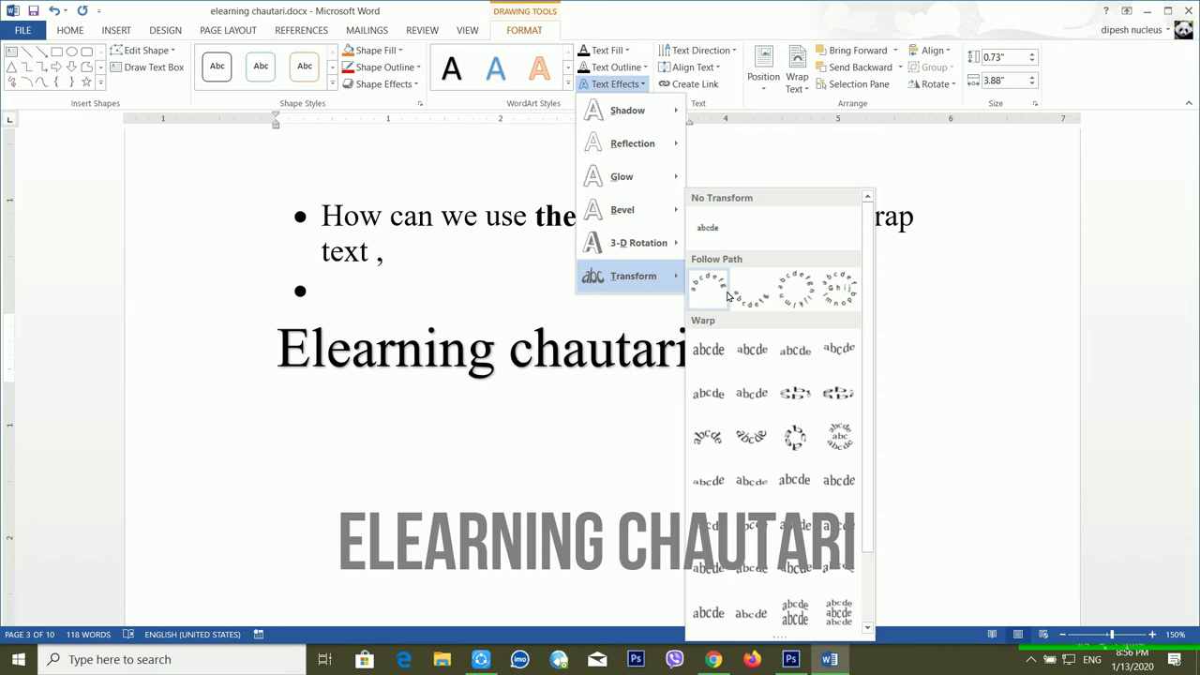
{"action": "left_click", "coordinate": [727, 296]}
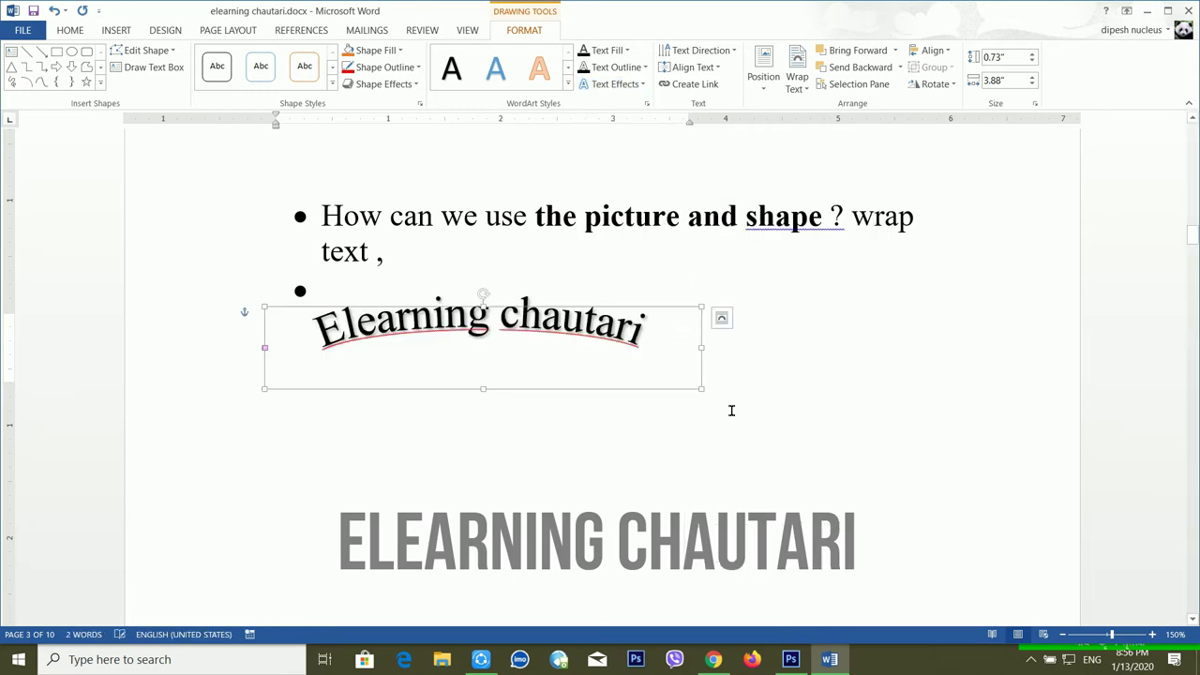
{"action": "left_click_drag", "start_coordinate": [704, 390], "coordinate": [710, 500]}
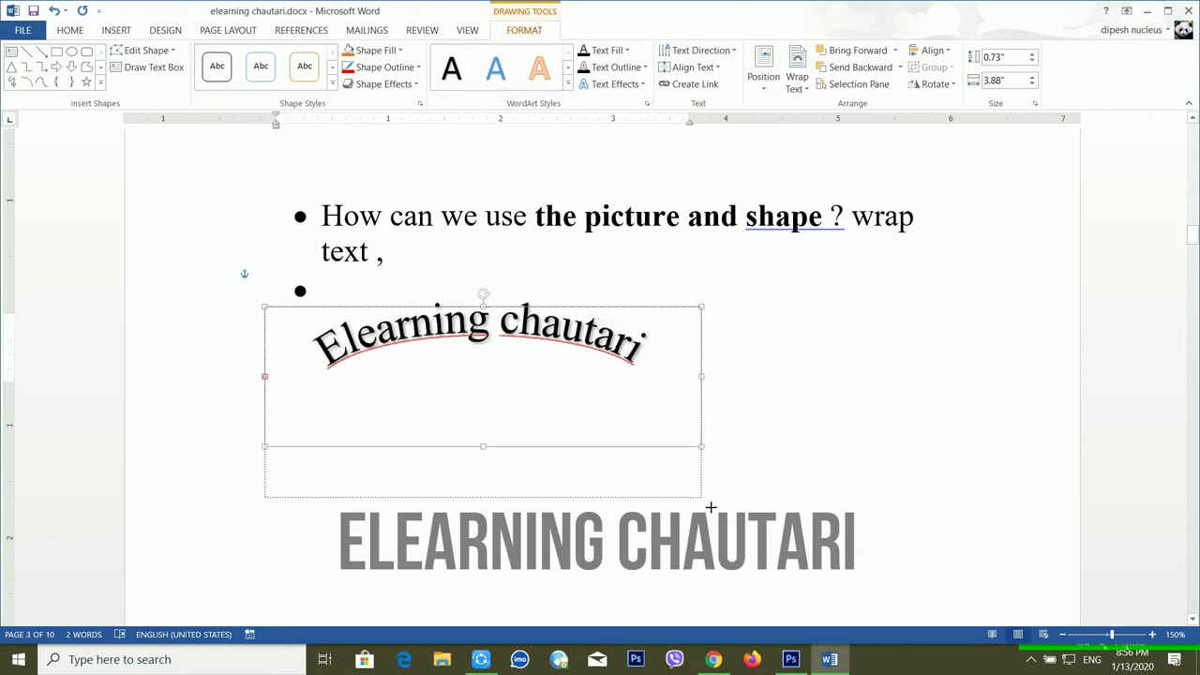
{"action": "left_click", "coordinate": [627, 89]}
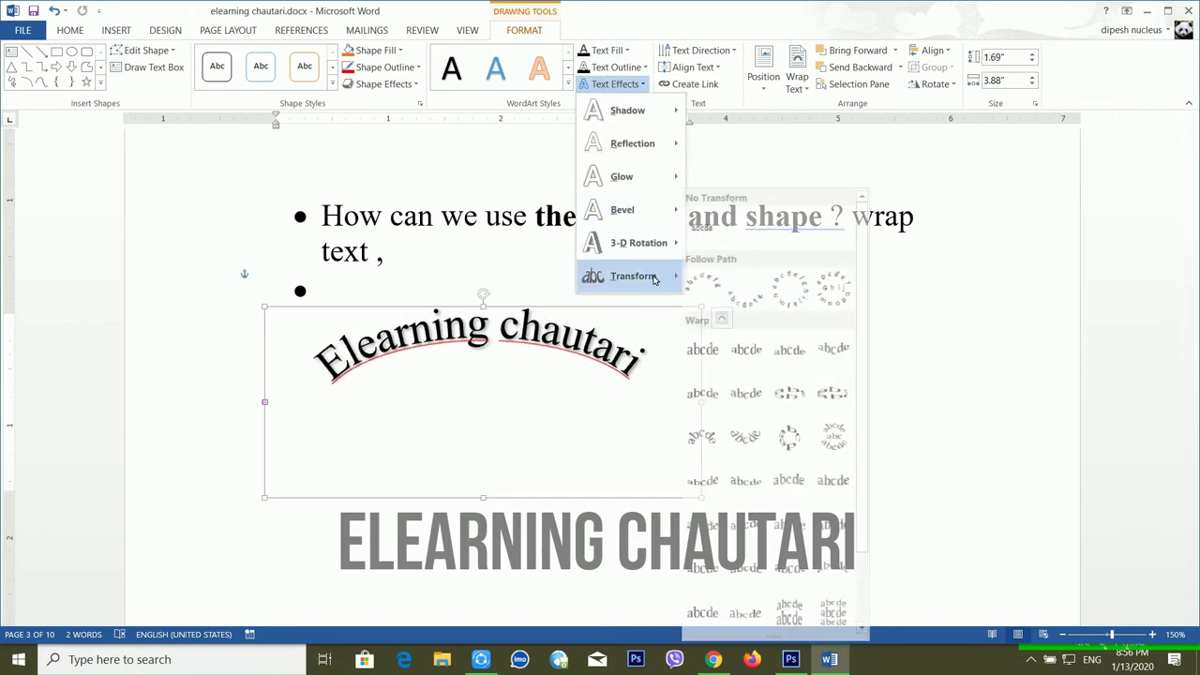
{"action": "left_click", "coordinate": [751, 393]}
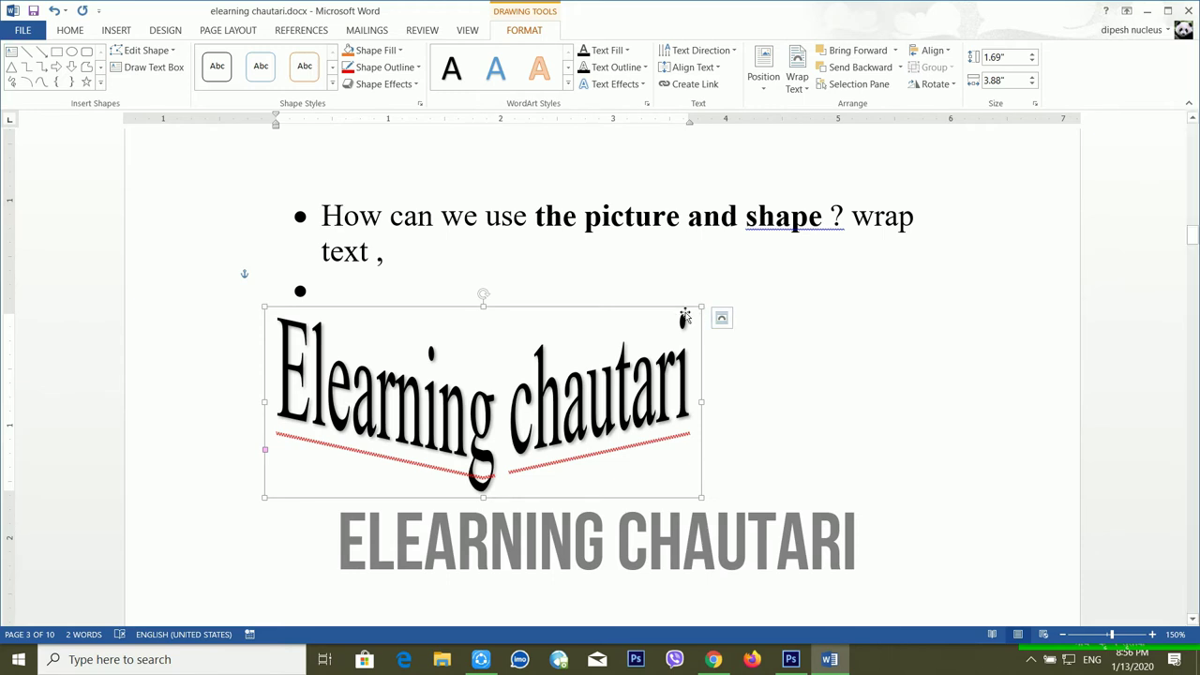
- Delete the warped 'Elearning chautari' WordArt from the page
{"action": "right_click", "coordinate": [684, 318]}
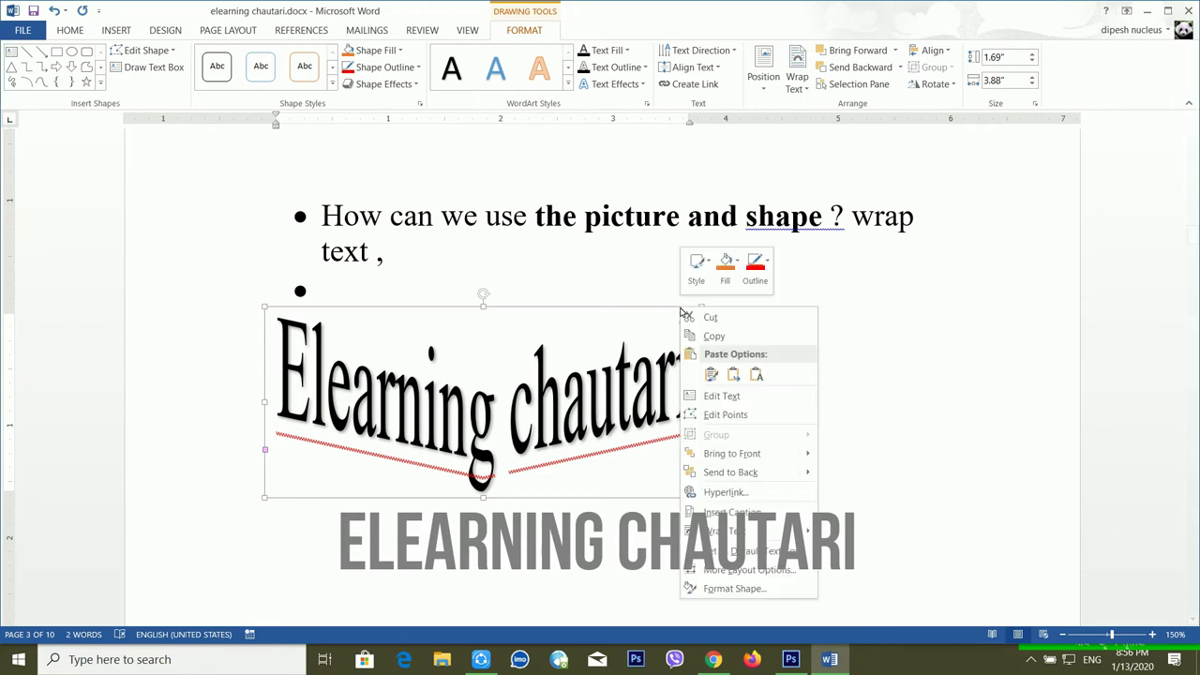
{"action": "left_click", "coordinate": [623, 342]}
{"action": "right_click", "coordinate": [655, 317]}
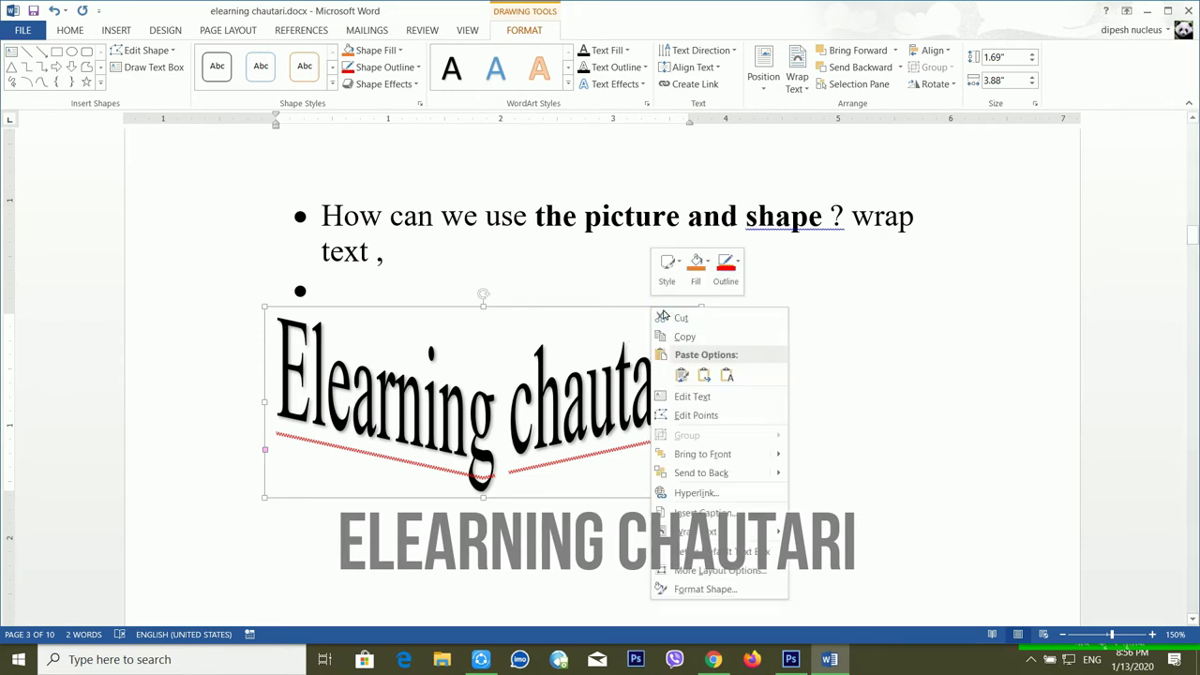
{"action": "key", "text": "Escape"}
{"action": "key", "text": "Delete"}
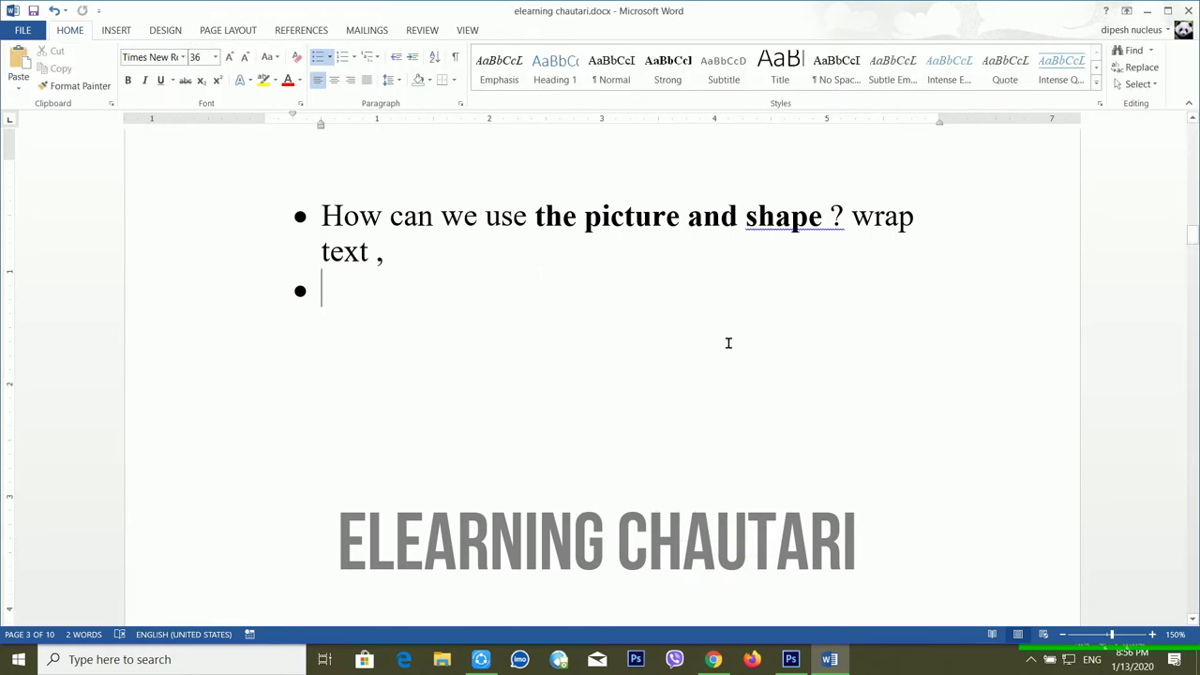
- On the smartart and chart page, choose the List > Basic Block List SmartArt layout
{"action": "scroll", "coordinate": [715, 281], "scroll_direction": "down", "scroll_amount": 5}
{"action": "scroll", "coordinate": [712, 284], "scroll_direction": "down", "scroll_amount": 3}
{"action": "scroll", "coordinate": [720, 281], "scroll_direction": "down", "scroll_amount": 1}
{"action": "left_click", "coordinate": [490, 383]}
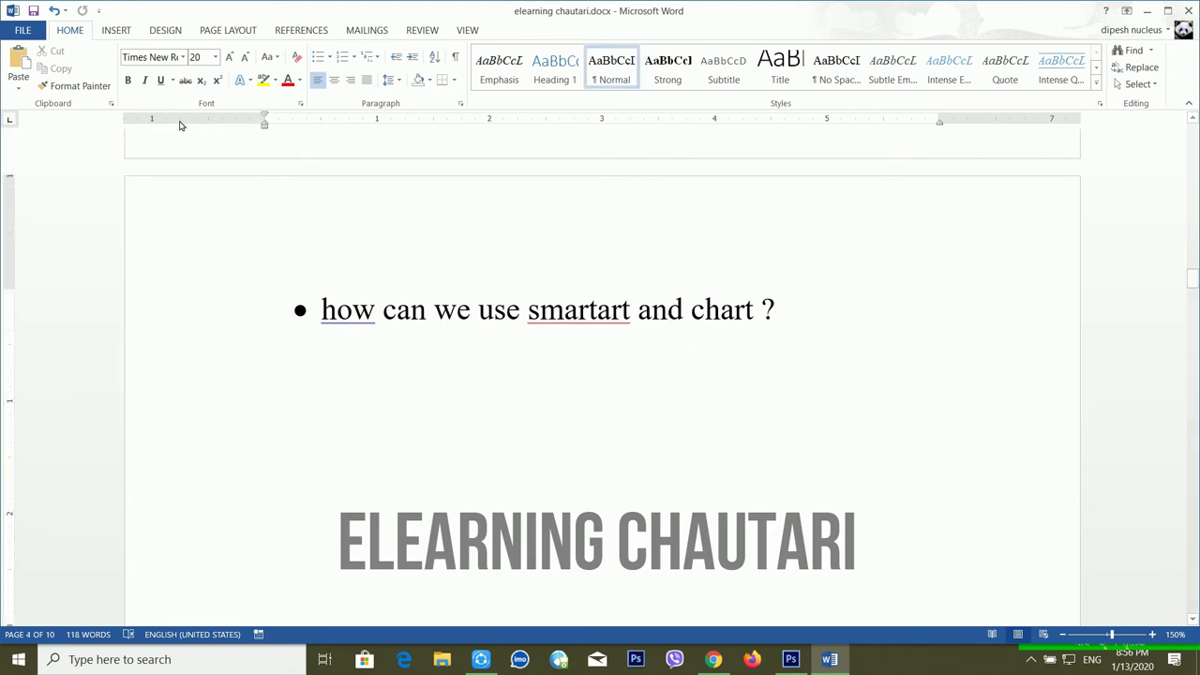
{"action": "left_click", "coordinate": [117, 31]}
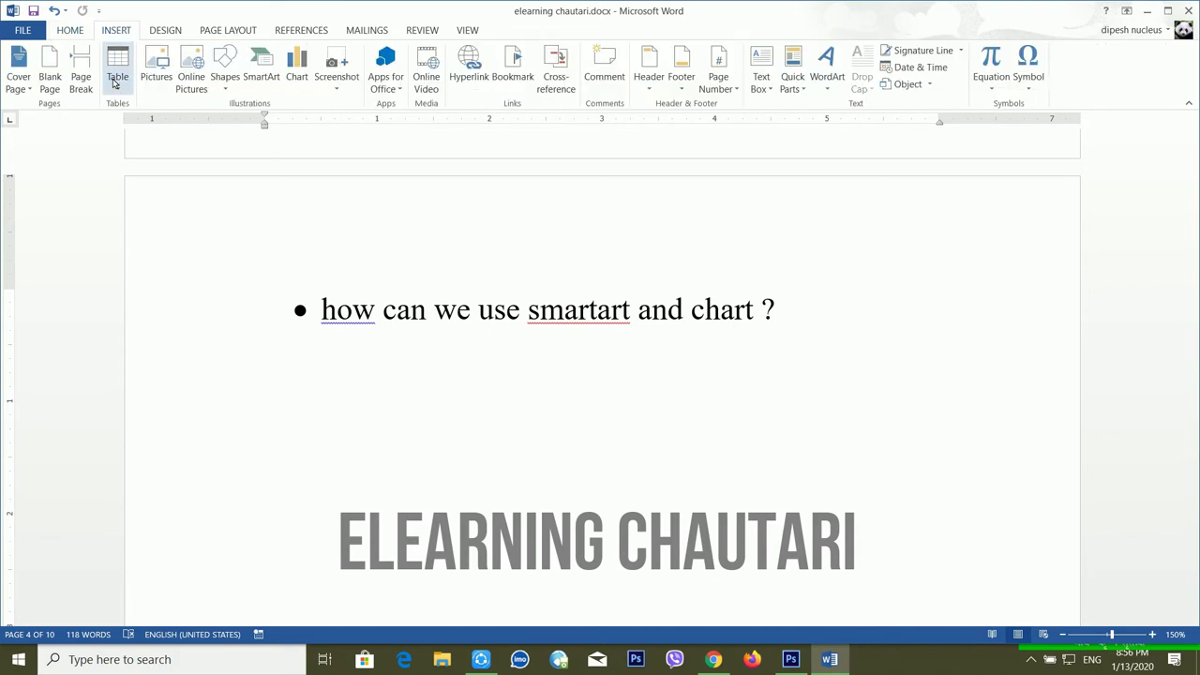
{"action": "left_click", "coordinate": [264, 79]}
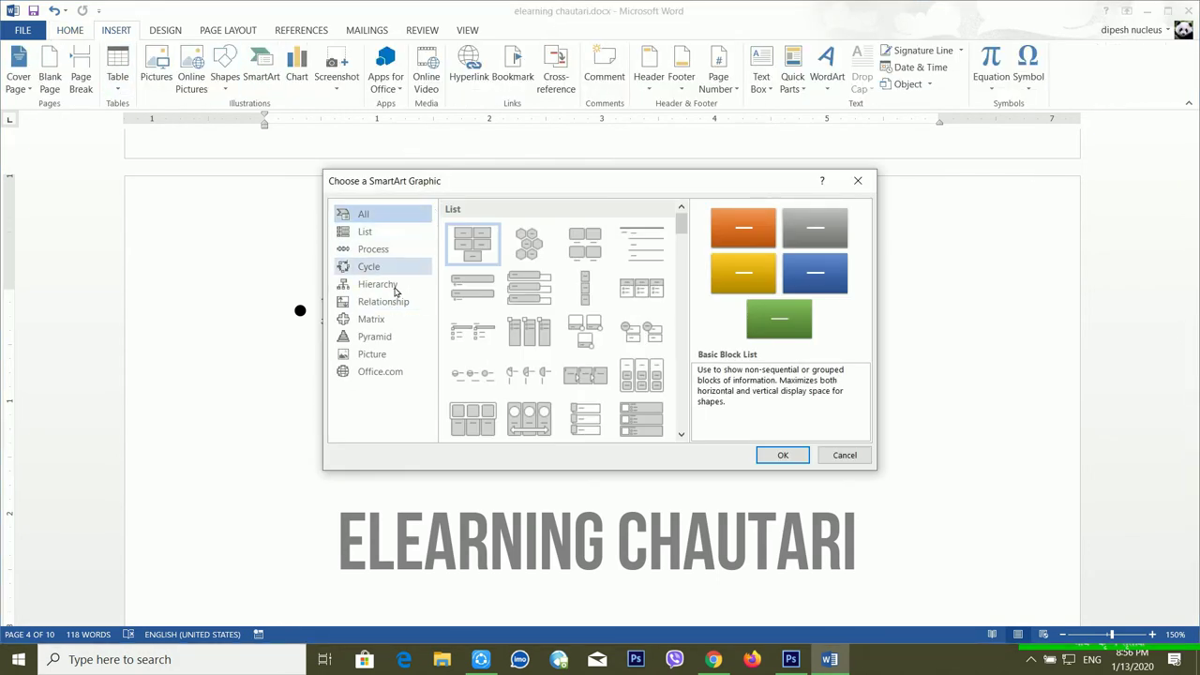
{"action": "left_click", "coordinate": [375, 233]}
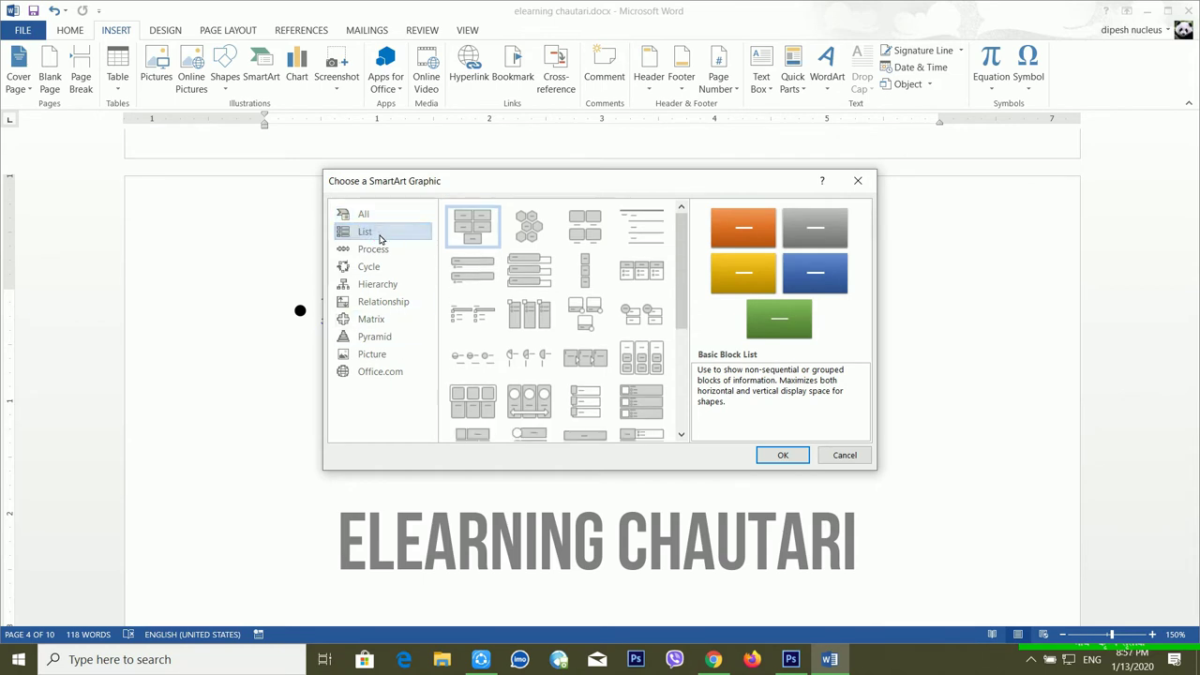
{"action": "left_click", "coordinate": [386, 267]}
{"action": "left_click", "coordinate": [386, 289]}
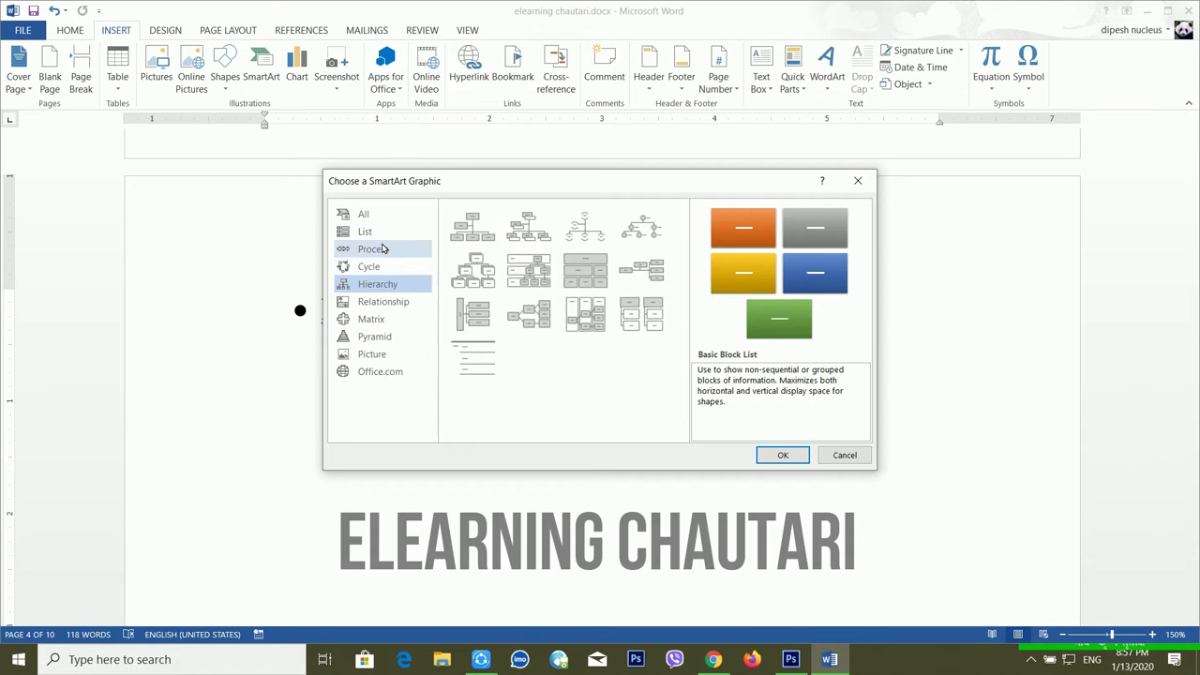
{"action": "left_click", "coordinate": [384, 233]}
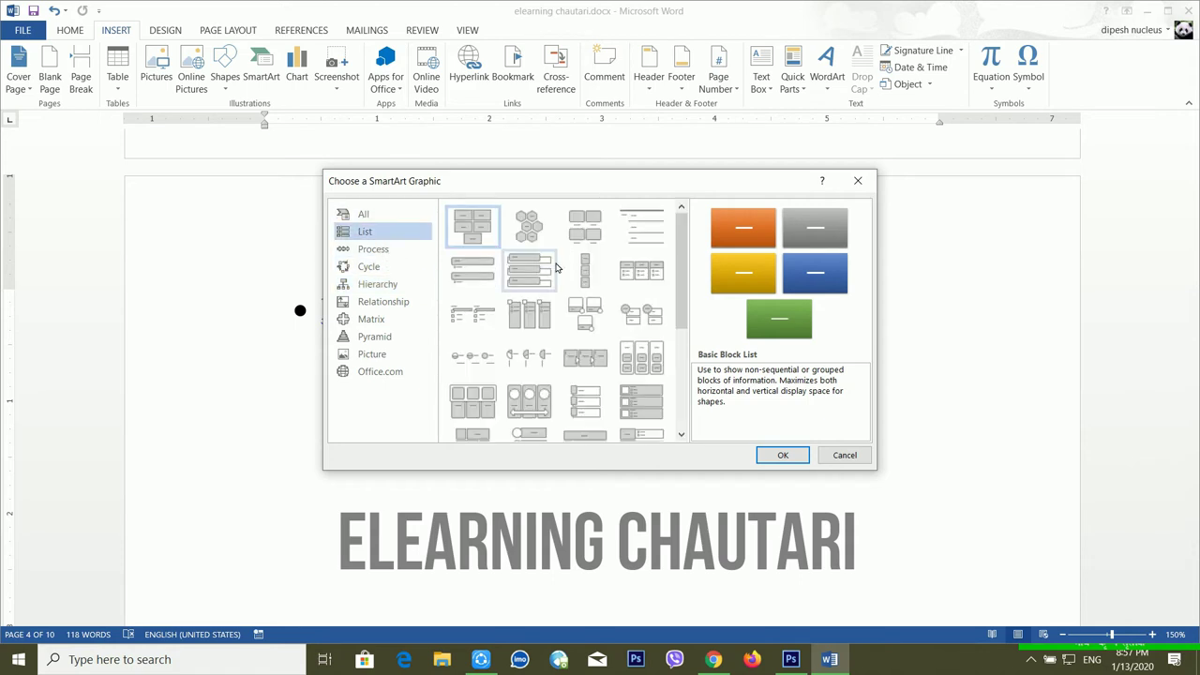
{"action": "left_click", "coordinate": [477, 240]}
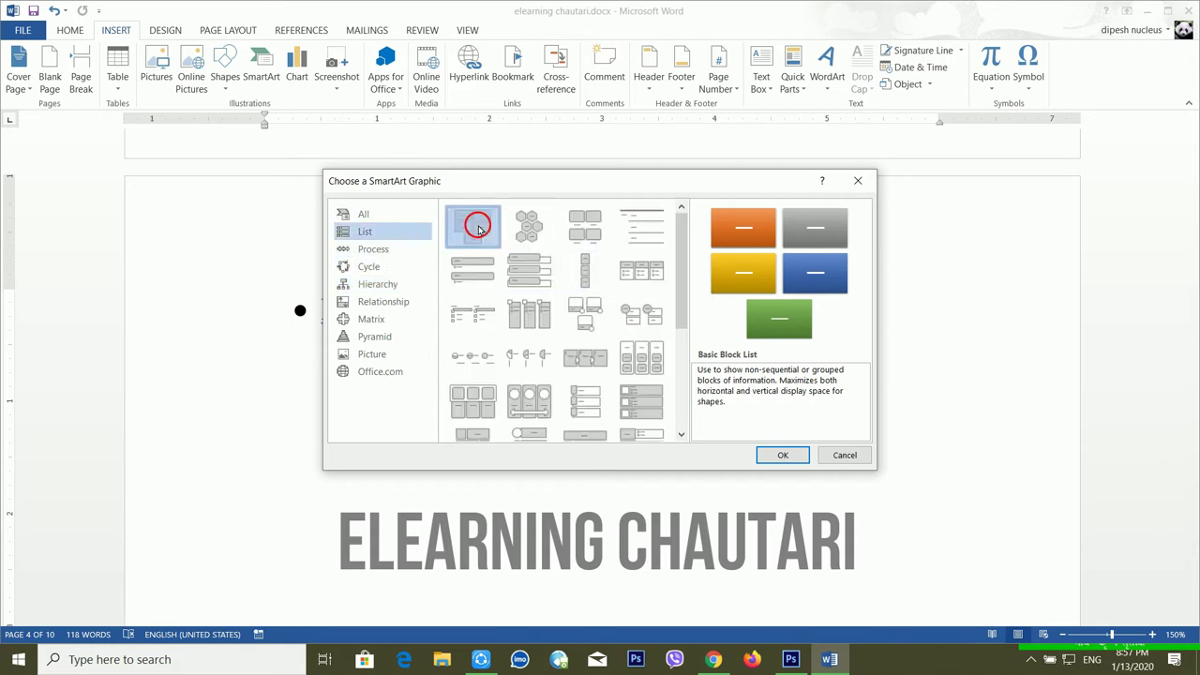
- Insert the Basic Block List graphic into the page
{"action": "left_click", "coordinate": [783, 455]}
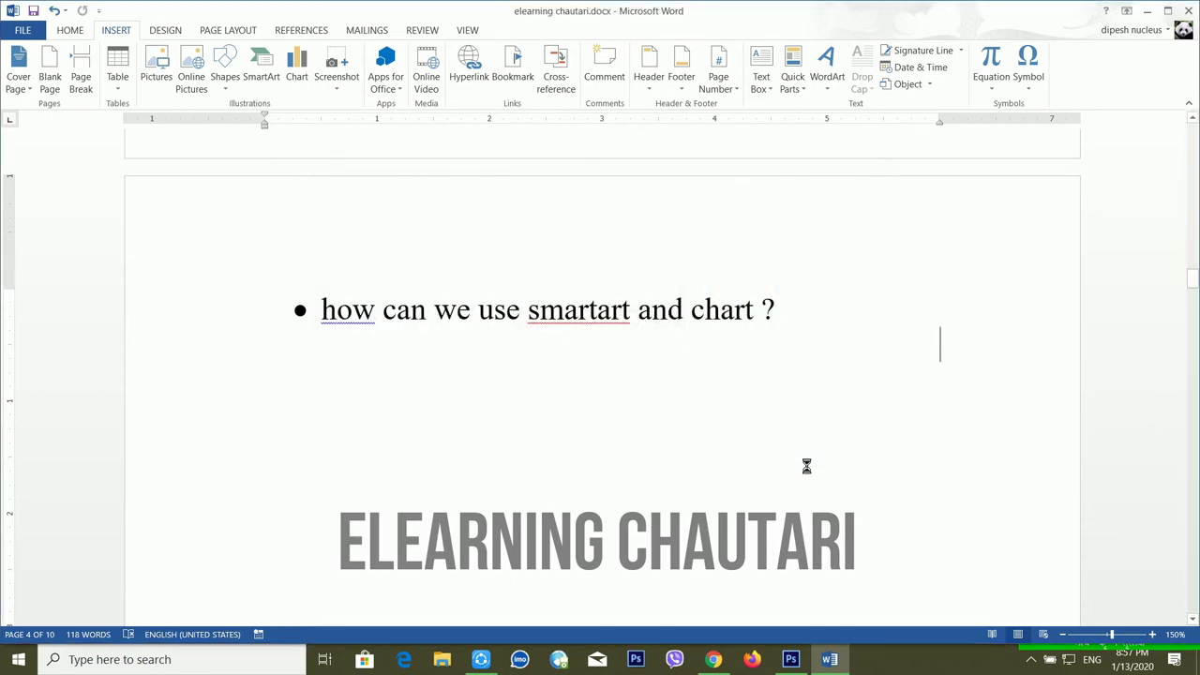
{"action": "scroll", "coordinate": [780, 504], "scroll_direction": "down", "scroll_amount": 3}
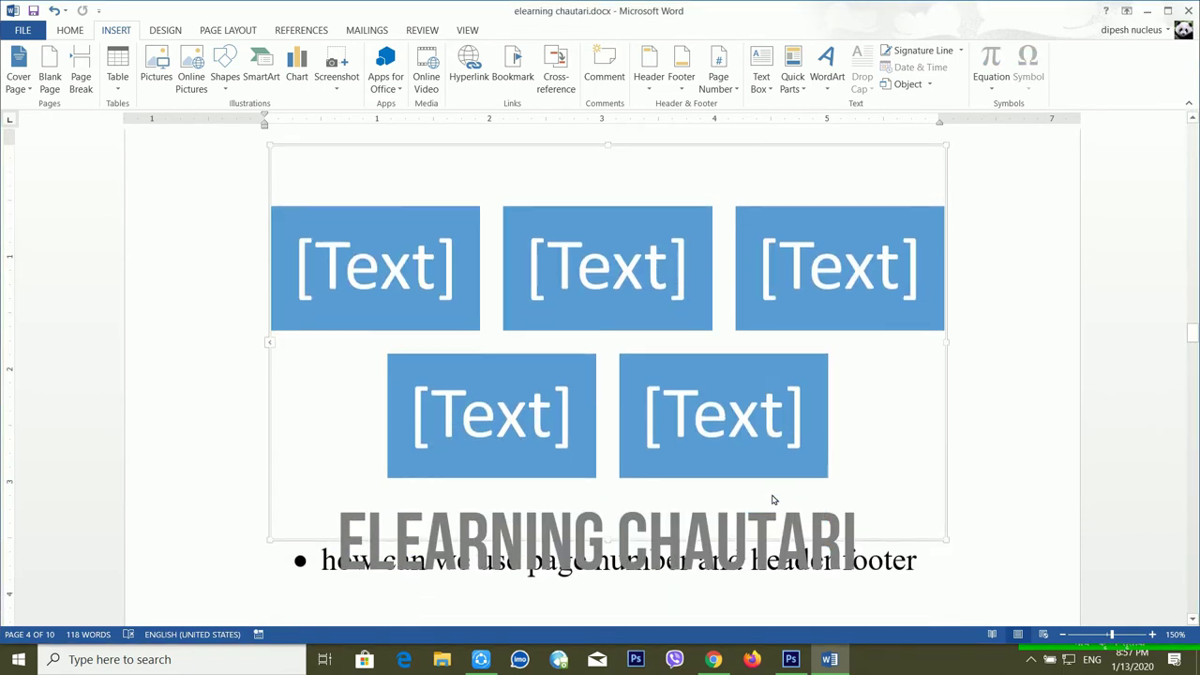
{"action": "scroll", "coordinate": [865, 441], "scroll_direction": "up", "scroll_amount": 5}
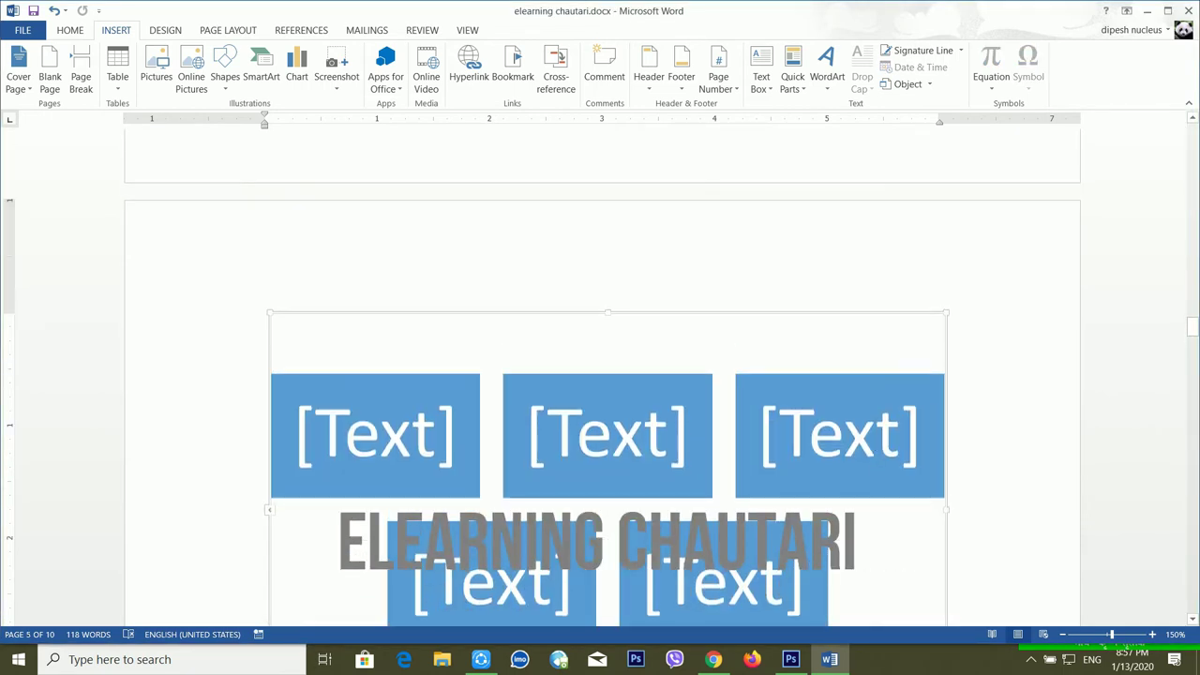
{"action": "scroll", "coordinate": [865, 440], "scroll_direction": "up", "scroll_amount": 5}
{"action": "scroll", "coordinate": [871, 446], "scroll_direction": "down", "scroll_amount": 6}
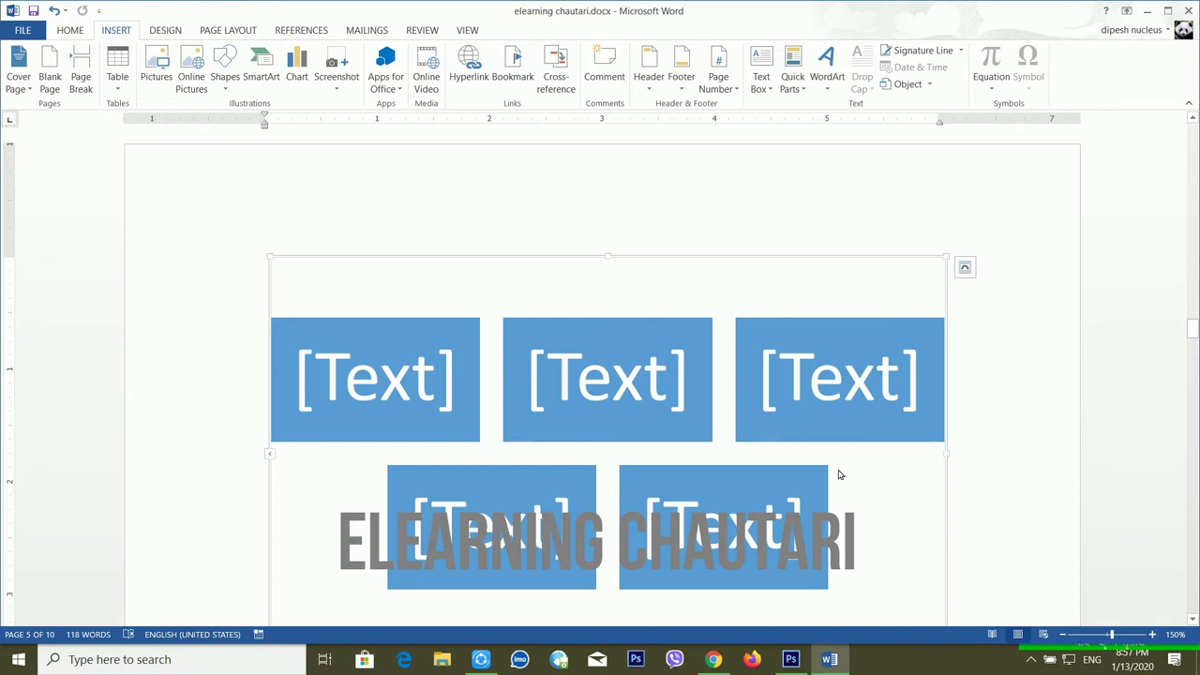
- Apply the Colorful color scheme and the tilted 3-D SmartArt style to the blocks
{"action": "left_click", "coordinate": [699, 375]}
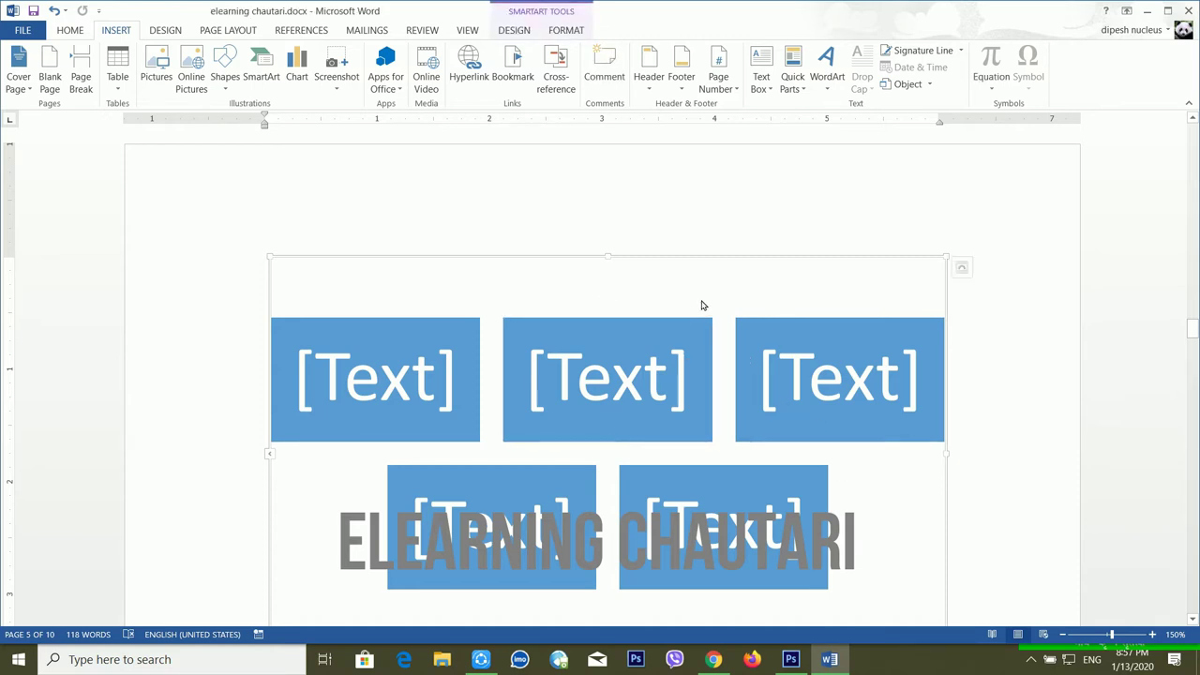
{"action": "left_click", "coordinate": [511, 30]}
{"action": "left_click", "coordinate": [548, 82]}
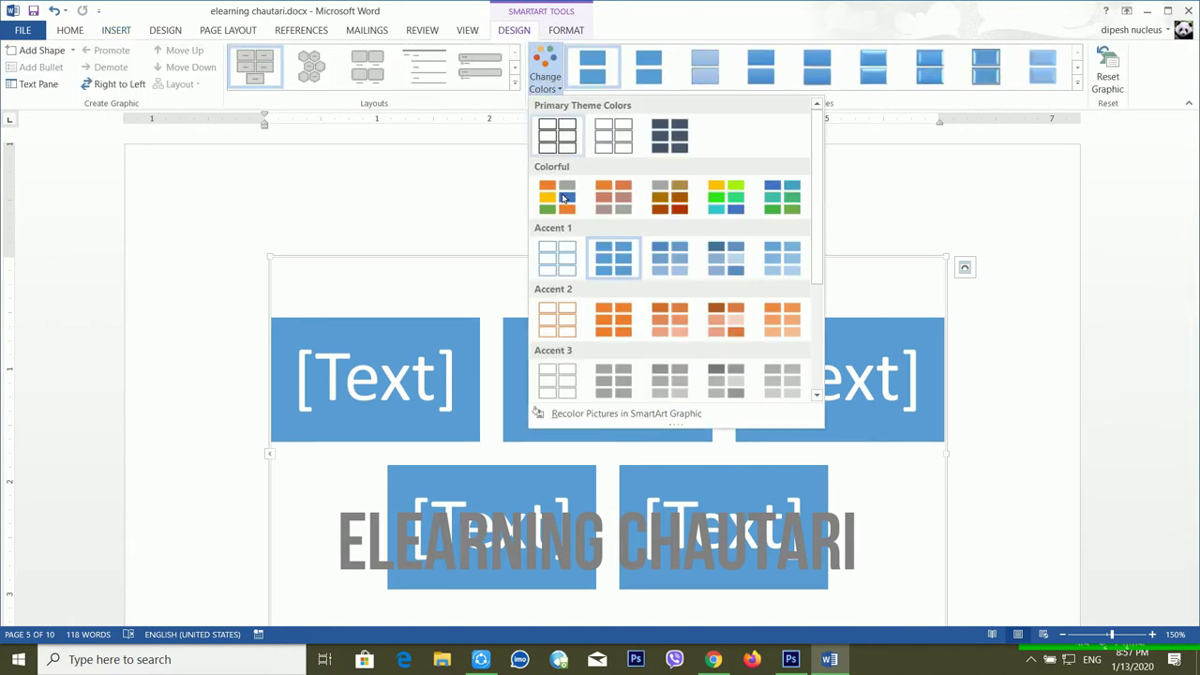
{"action": "left_click", "coordinate": [726, 197]}
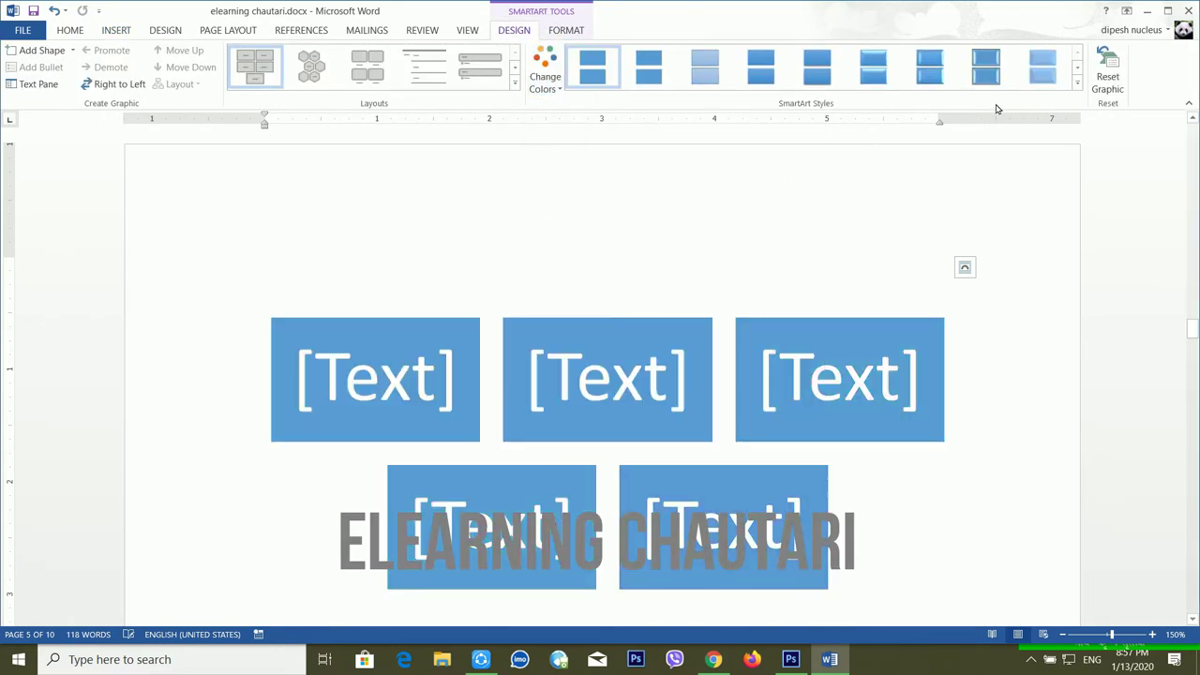
{"action": "left_click", "coordinate": [1077, 83]}
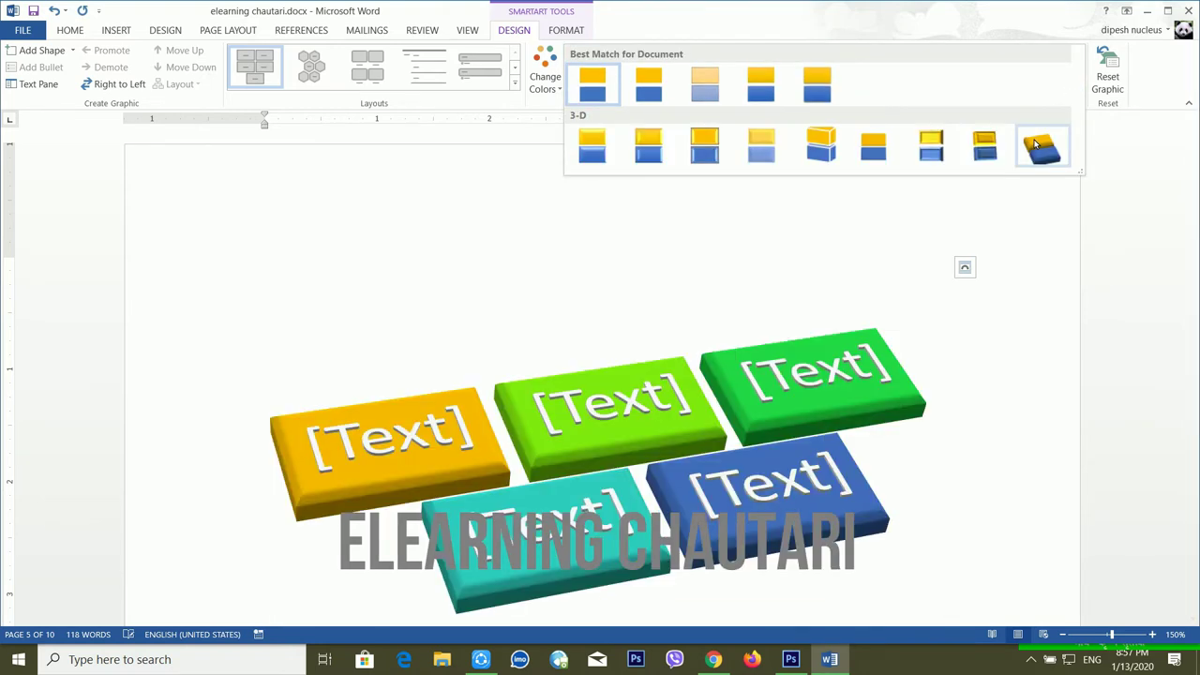
{"action": "left_click", "coordinate": [1041, 148]}
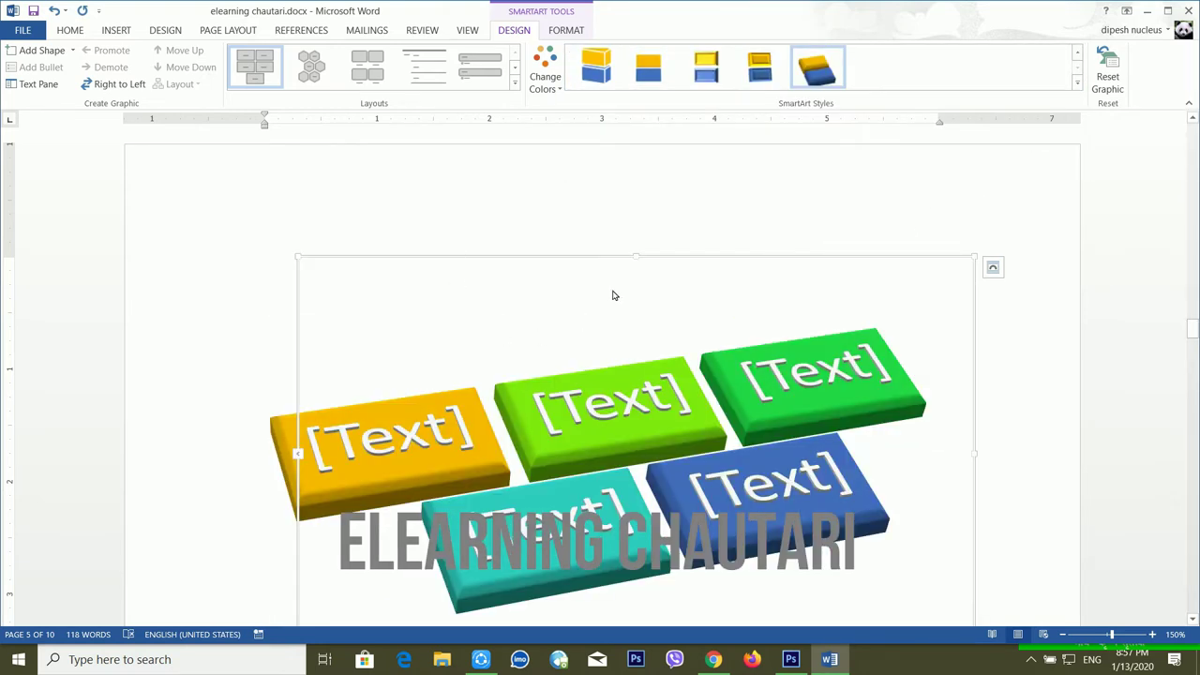
- Type 'dfdf' into the first three blocks
{"action": "left_click", "coordinate": [566, 31]}
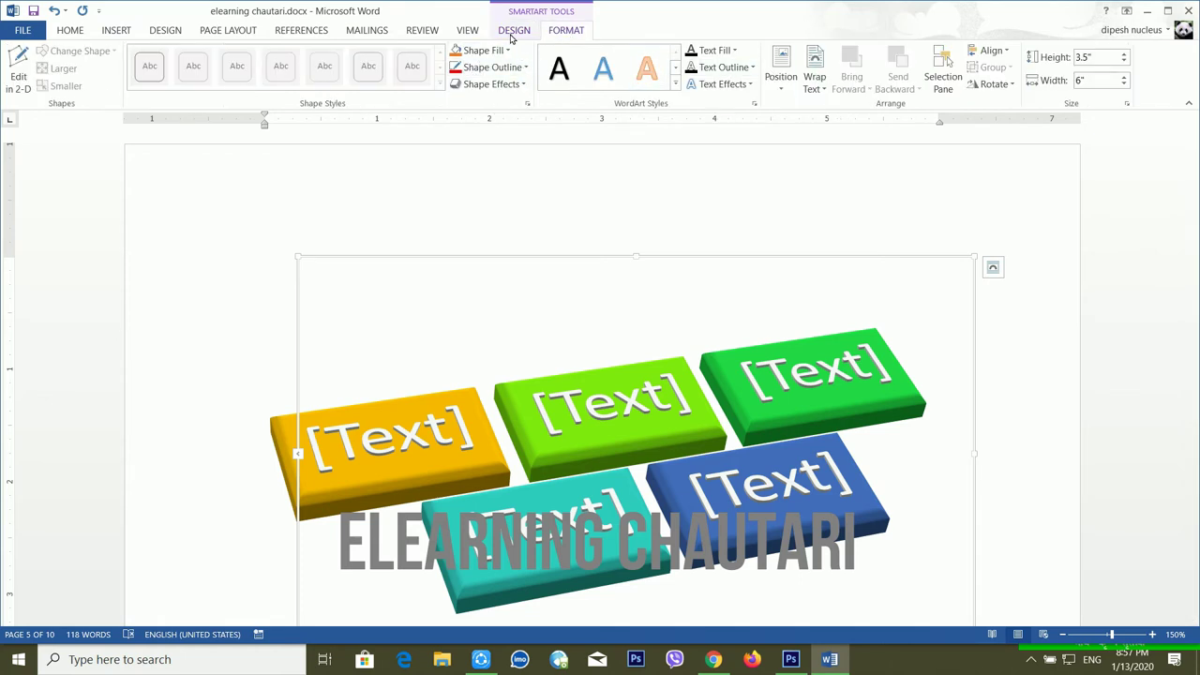
{"action": "left_click", "coordinate": [388, 443]}
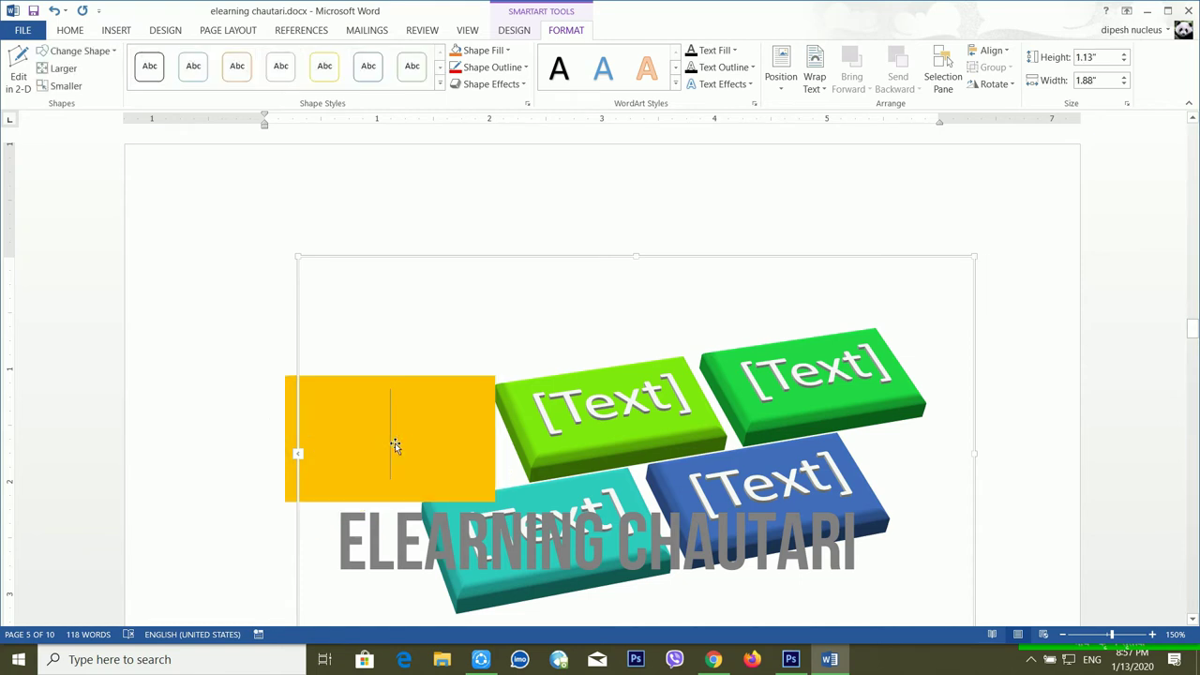
{"action": "type", "text": "dfdf"}
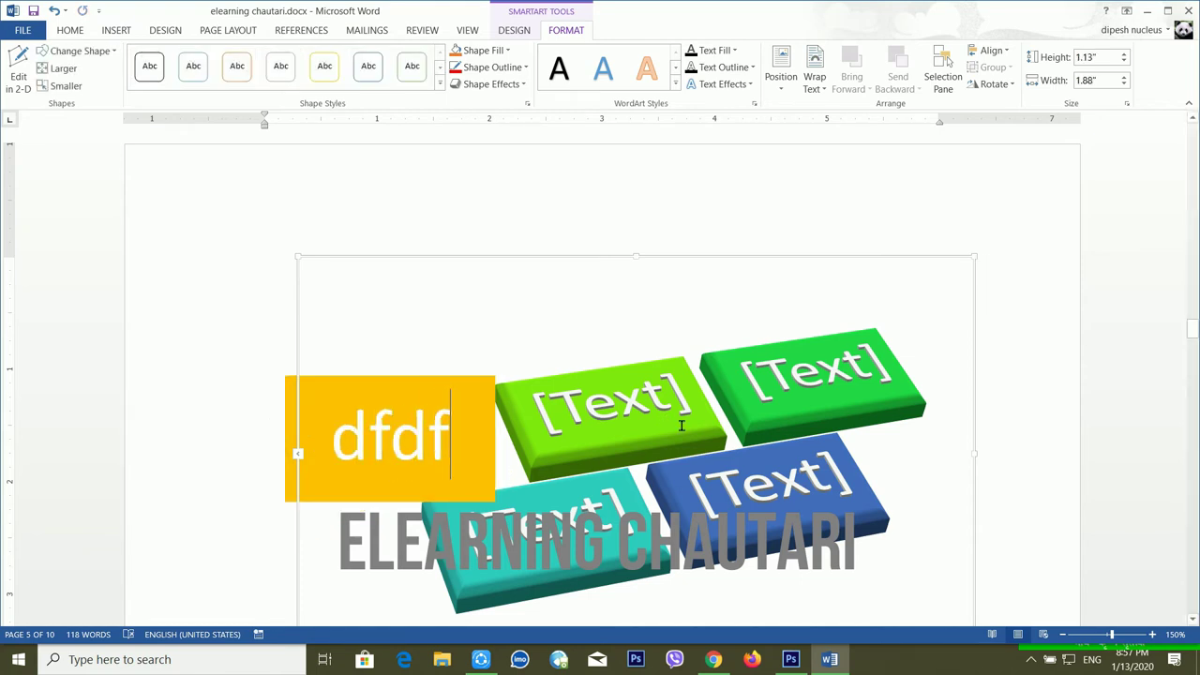
{"action": "left_click", "coordinate": [610, 413]}
{"action": "type", "text": "dfdf"}
{"action": "left_click", "coordinate": [796, 388]}
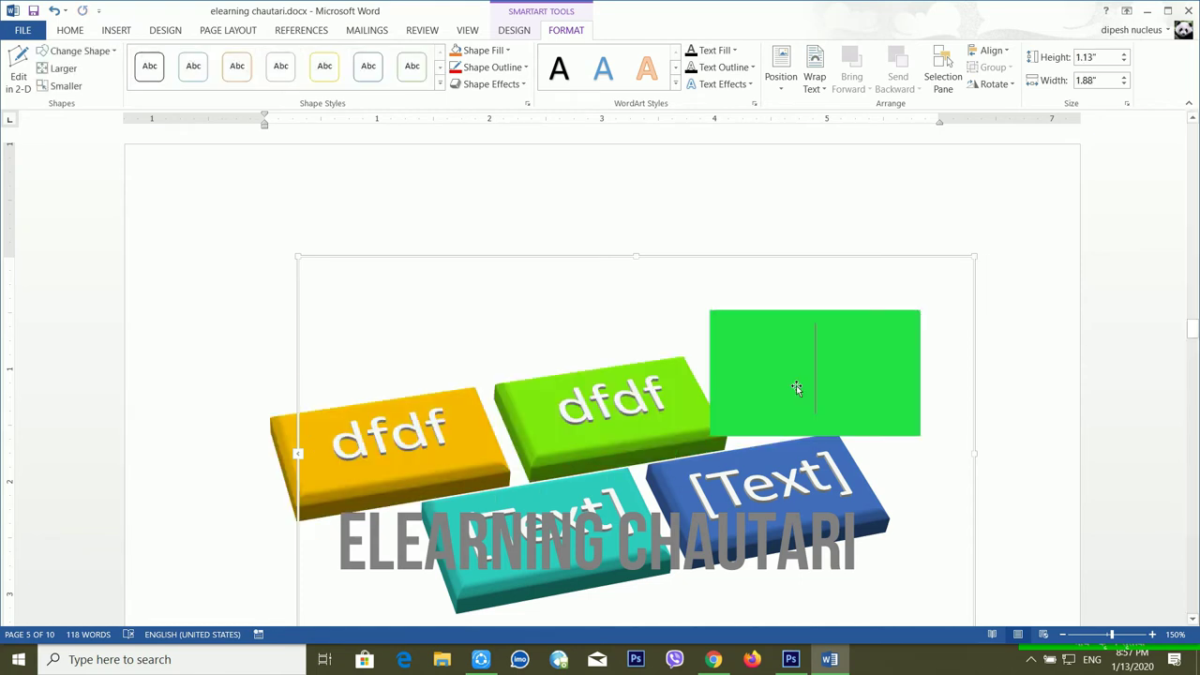
{"action": "type", "text": "dfdf"}
{"action": "left_click", "coordinate": [929, 375]}
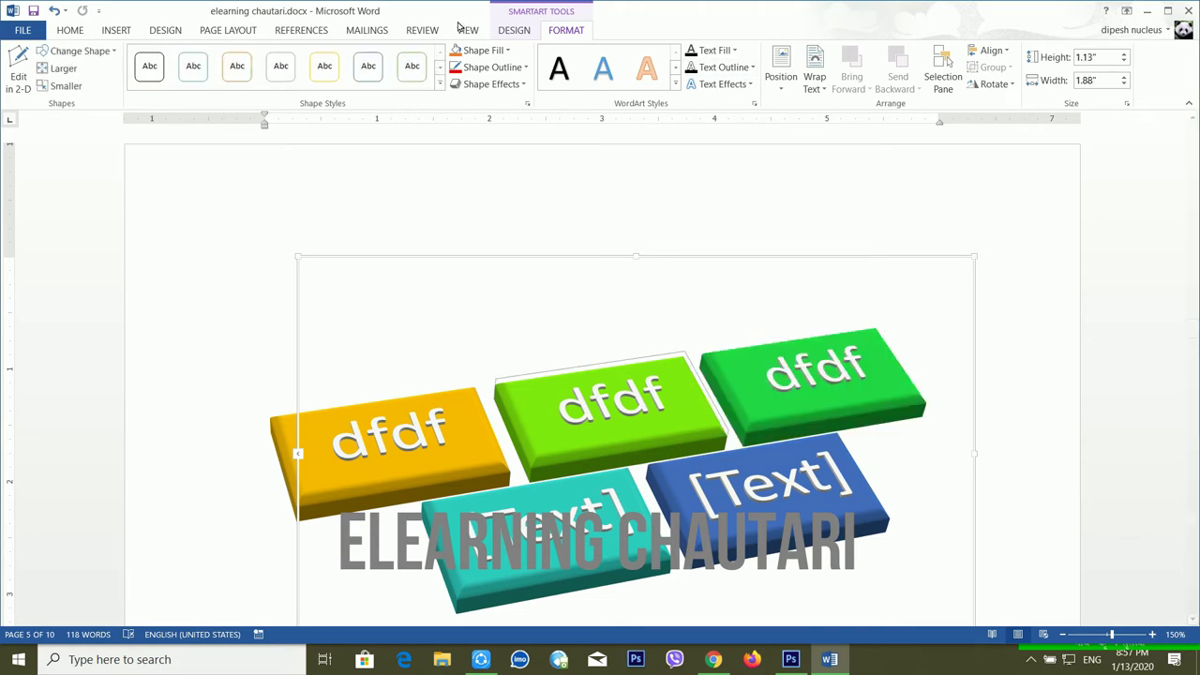
- Fill the fourth and fifth blocks with 'dfdf' through the Text Pane
{"action": "left_click", "coordinate": [536, 32]}
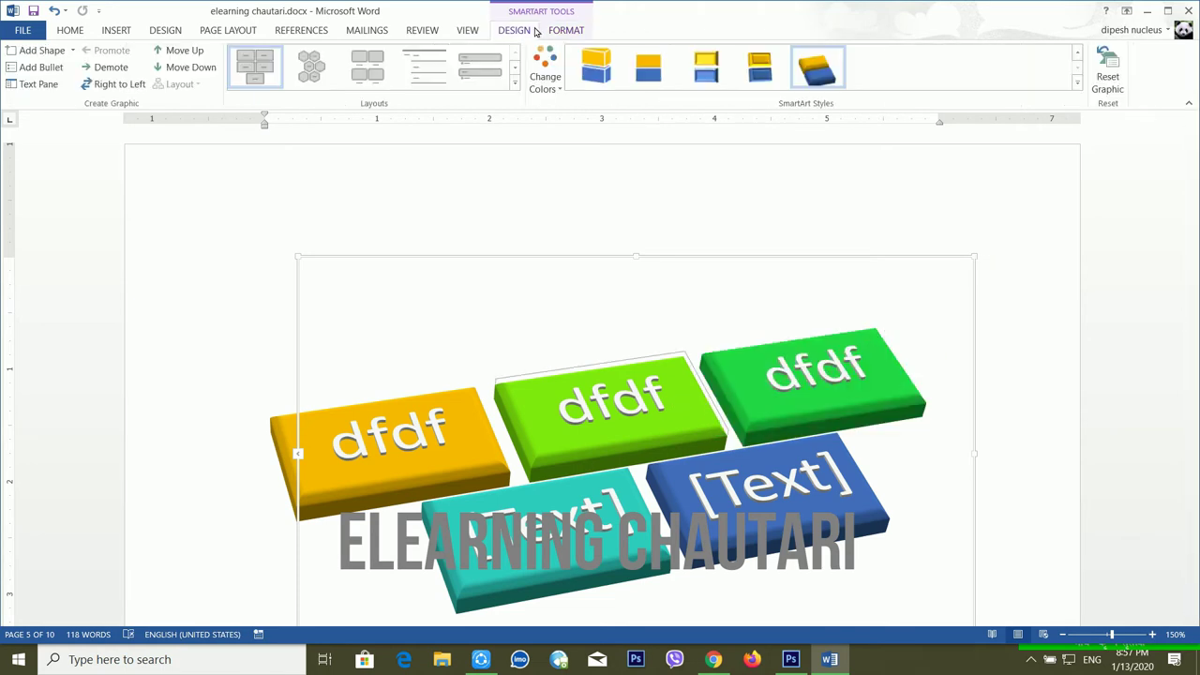
{"action": "left_click", "coordinate": [43, 84]}
{"action": "left_click", "coordinate": [213, 321]}
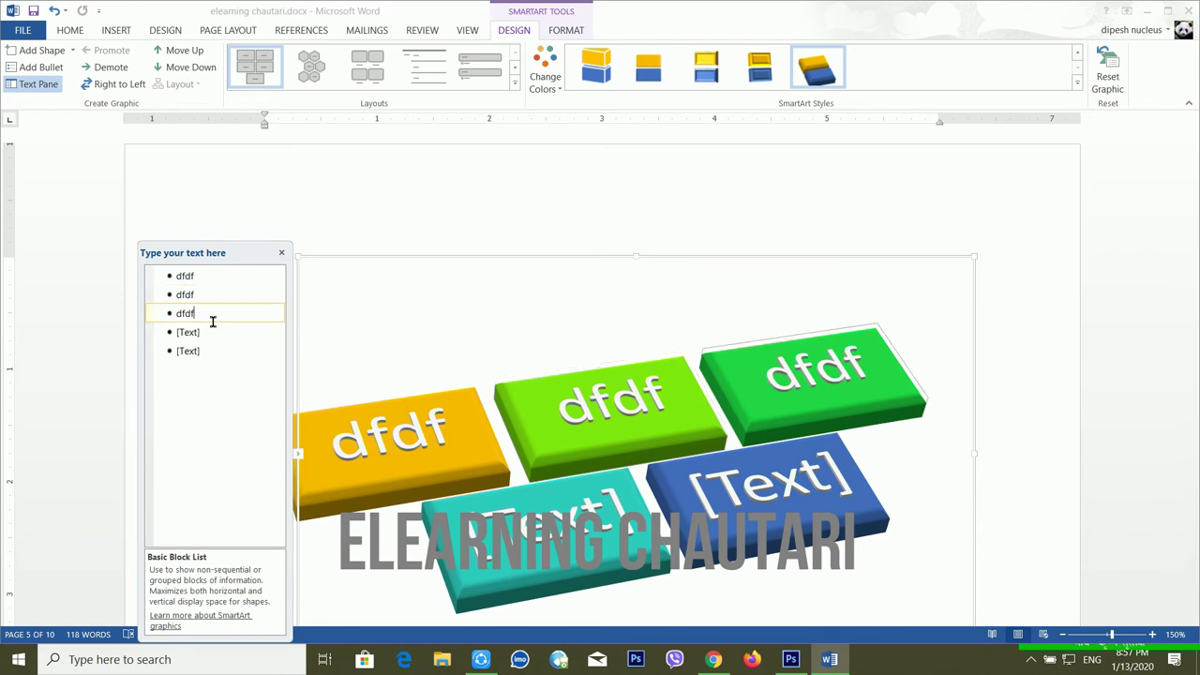
{"action": "left_click", "coordinate": [218, 337]}
{"action": "type", "text": "dfdf"}
{"action": "left_click", "coordinate": [212, 351]}
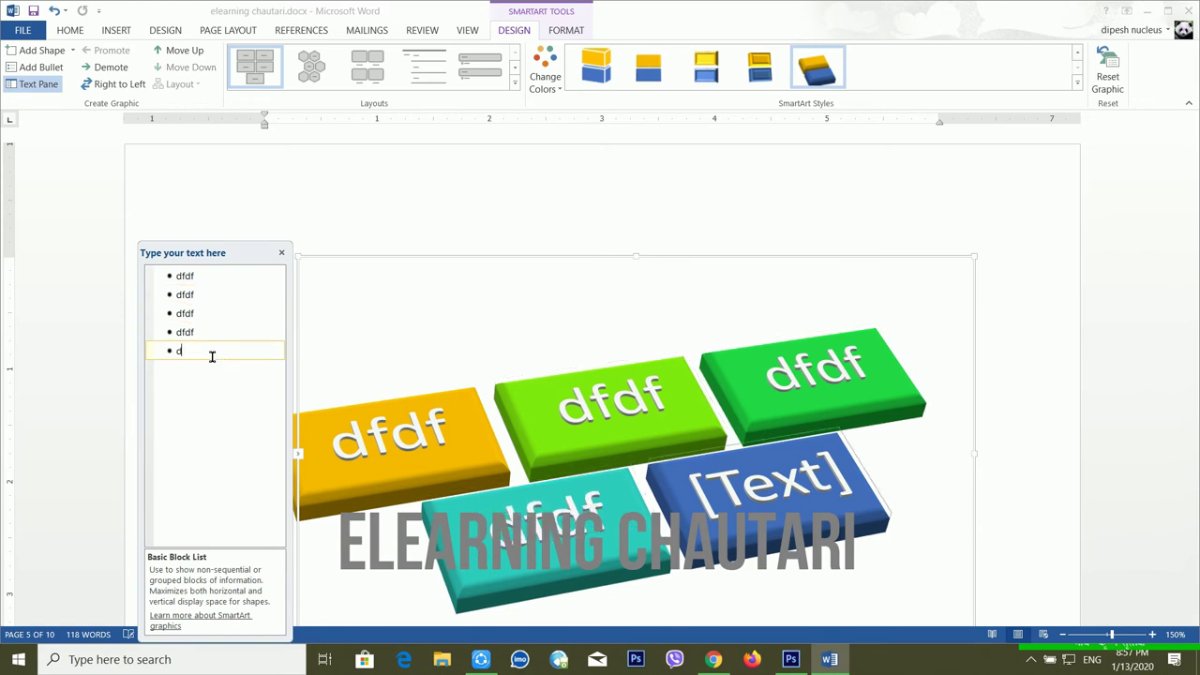
{"action": "type", "text": "dfdf"}
{"action": "left_click", "coordinate": [659, 318]}
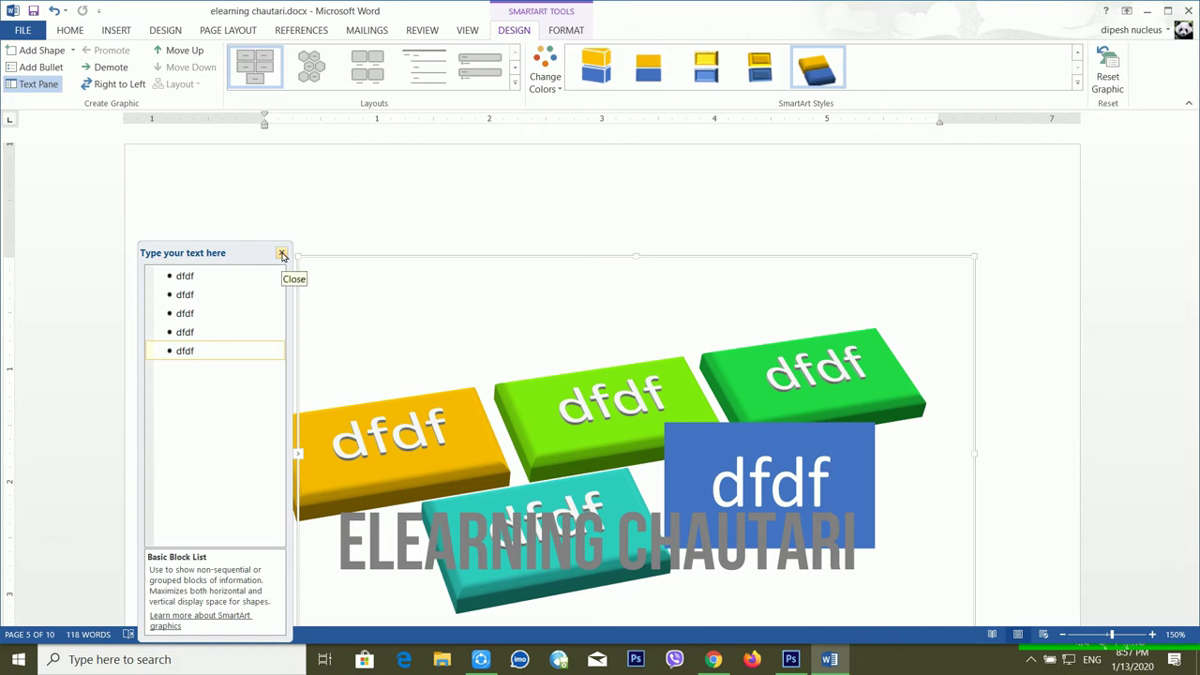
- Switch the graphic to the Trapezoid List layout, then cut it from the document
{"action": "left_click", "coordinate": [513, 91]}
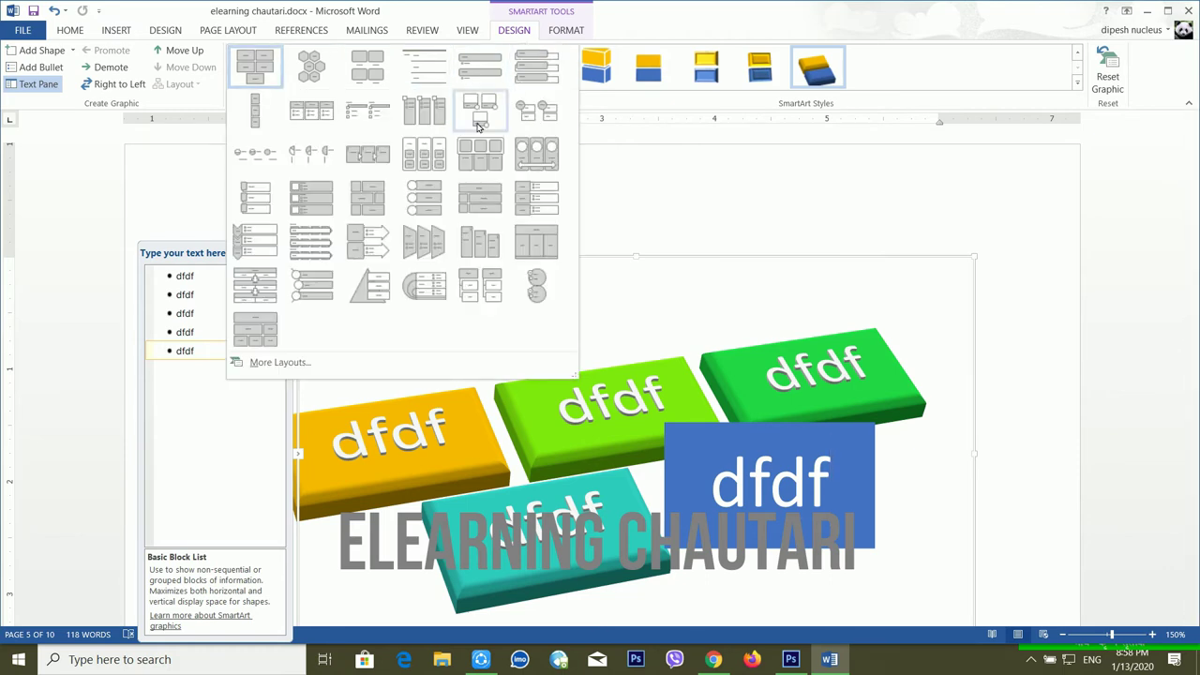
{"action": "left_click", "coordinate": [428, 247]}
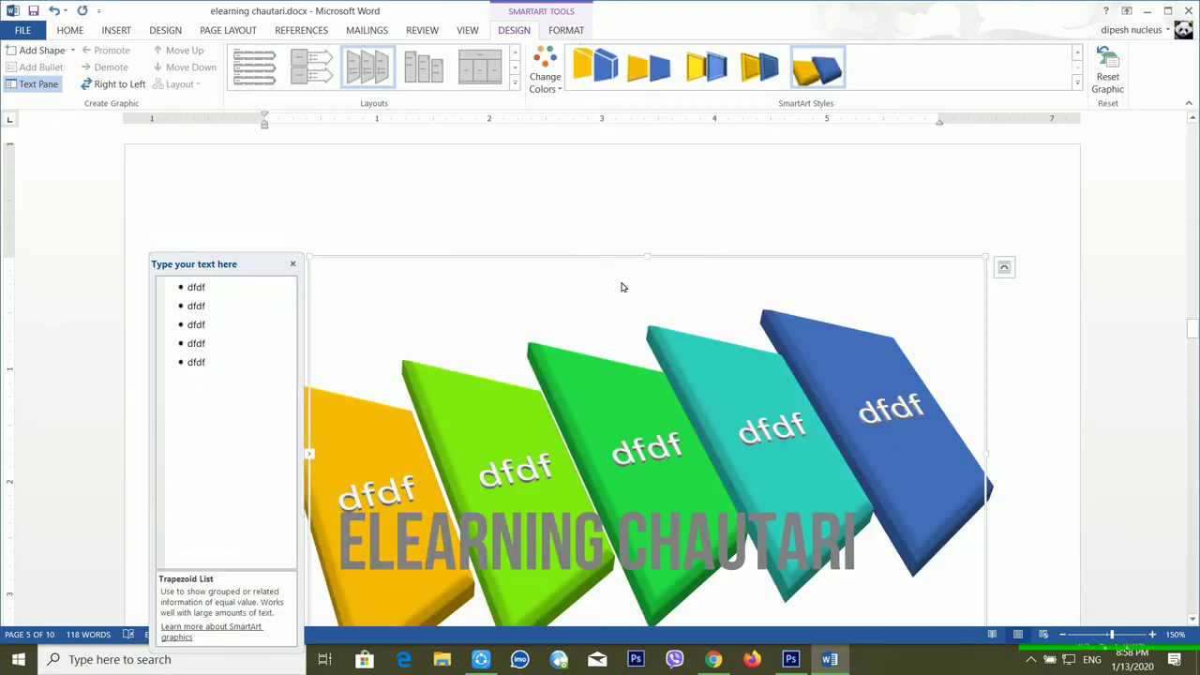
{"action": "right_click", "coordinate": [512, 269]}
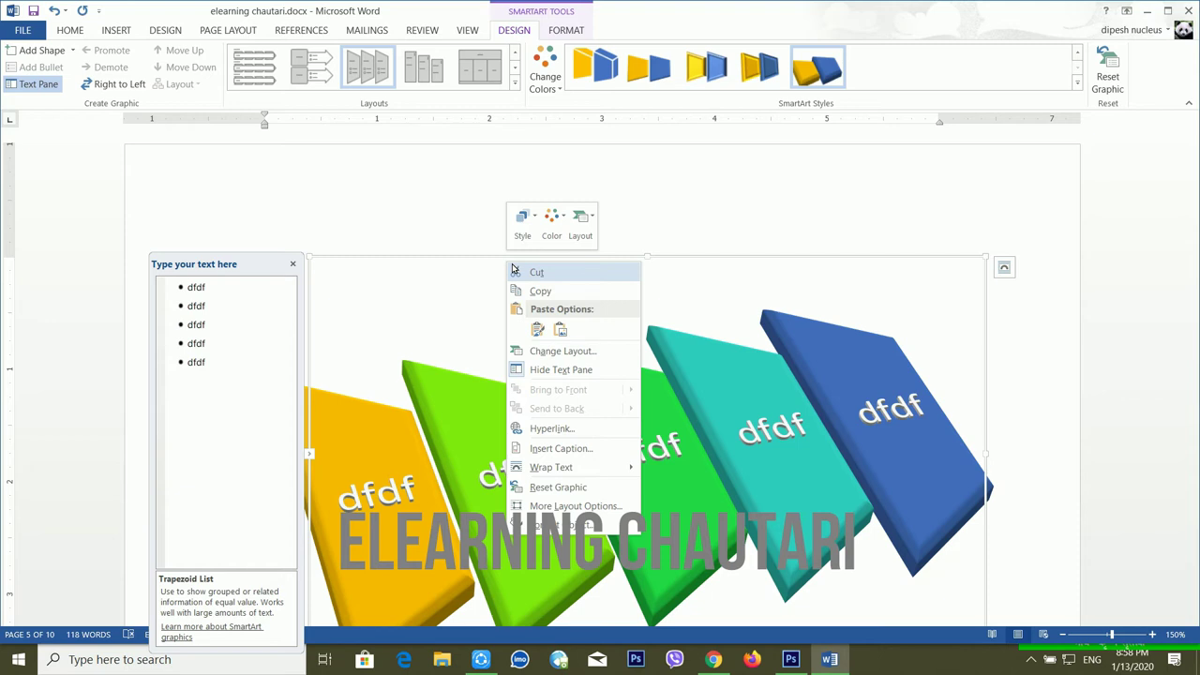
{"action": "left_click", "coordinate": [514, 272]}
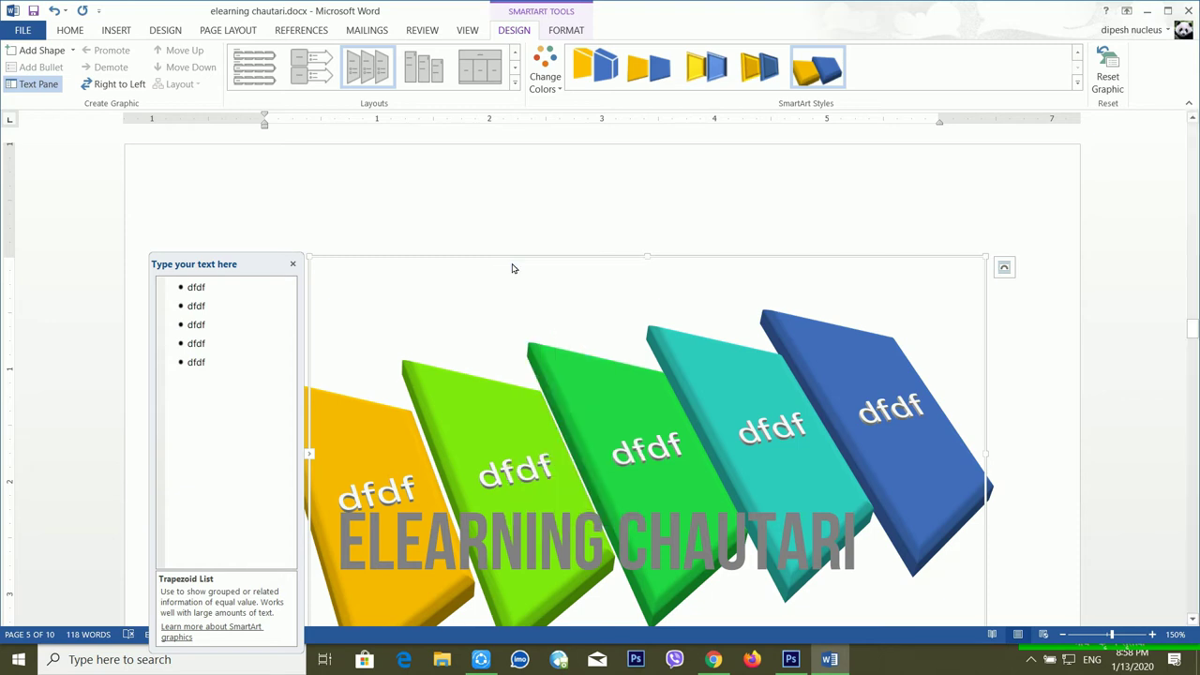
{"action": "scroll", "coordinate": [490, 240], "scroll_direction": "up", "scroll_amount": 2}
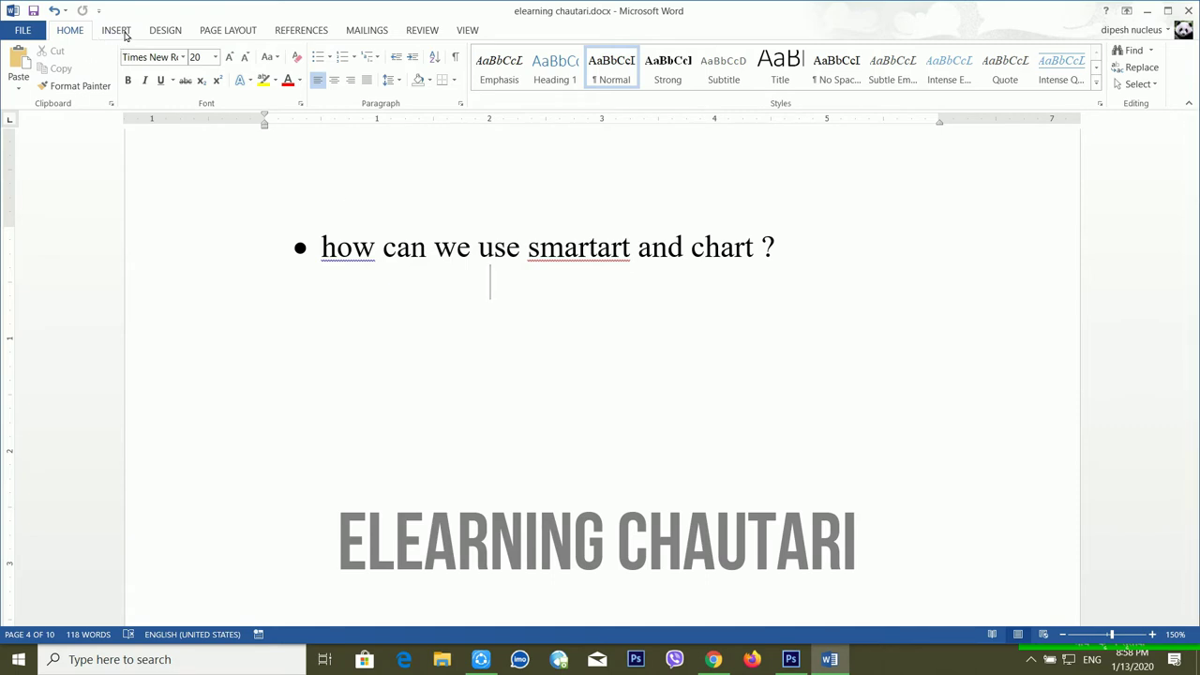
- Insert a 3-D Column chart from the Column category of the chart chooser
{"action": "left_click", "coordinate": [124, 35]}
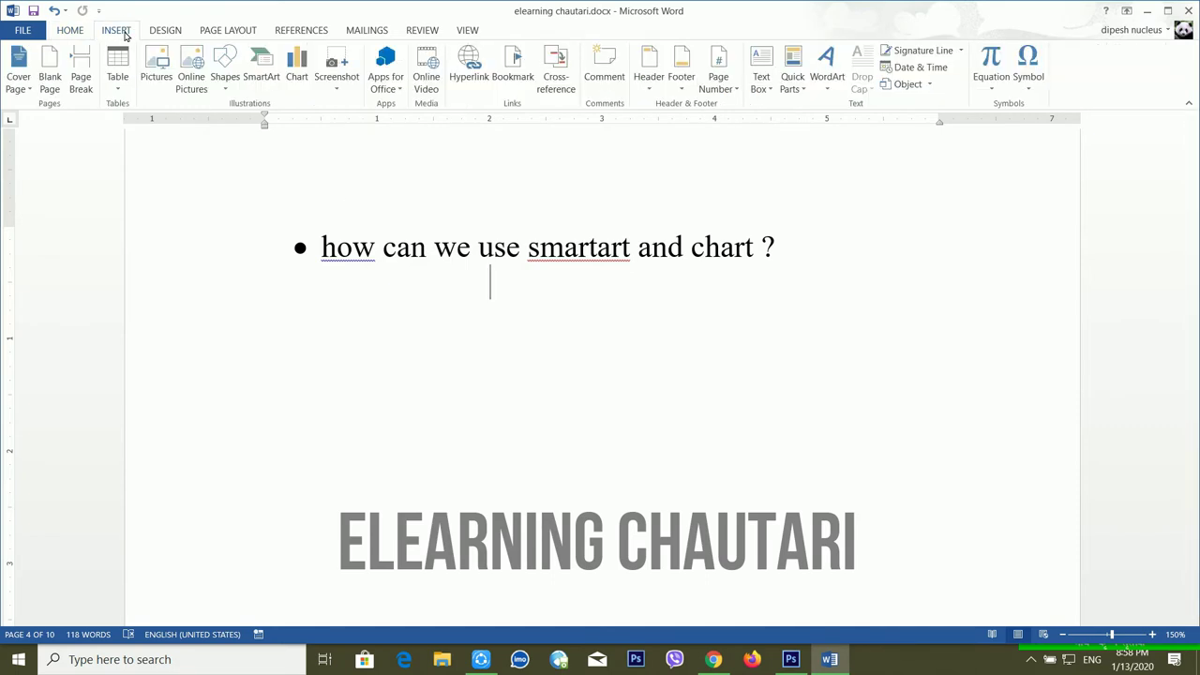
{"action": "left_click", "coordinate": [295, 69]}
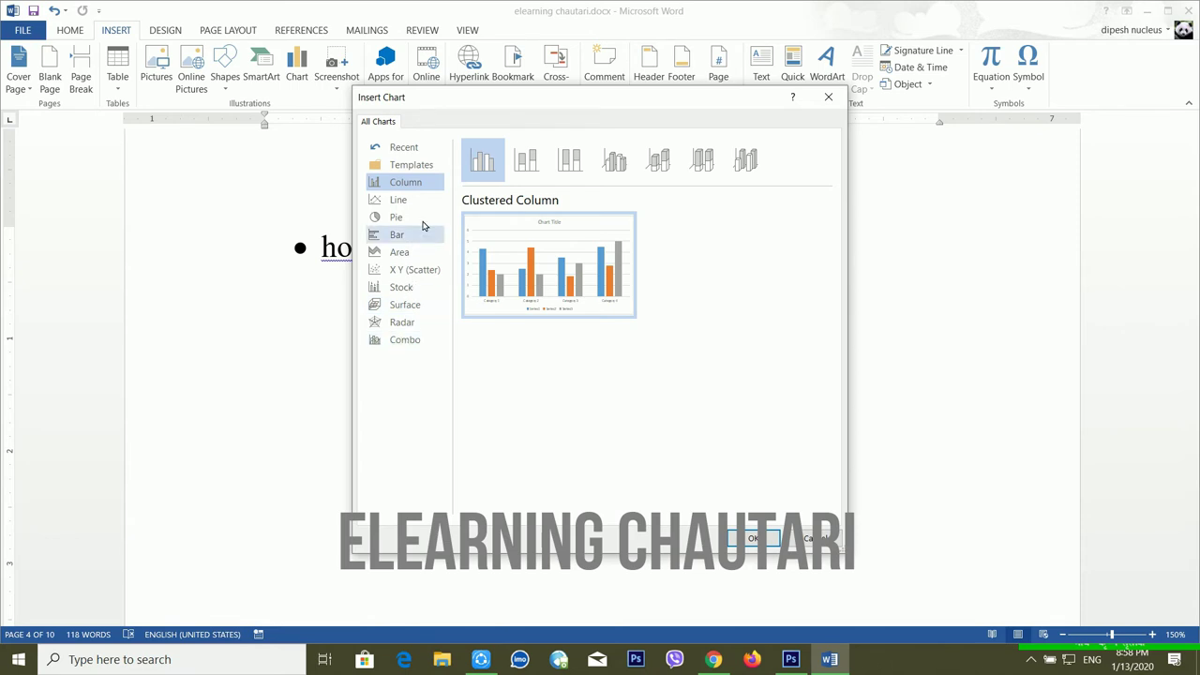
{"action": "left_click", "coordinate": [416, 200]}
{"action": "left_click", "coordinate": [416, 217]}
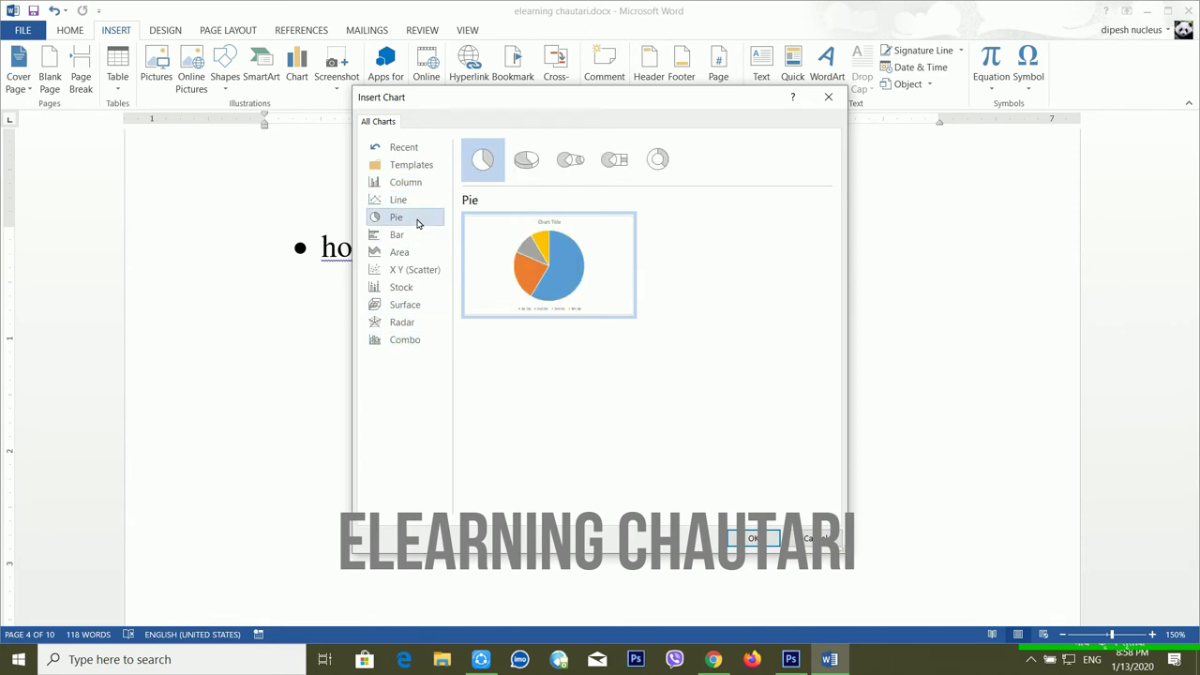
{"action": "left_click", "coordinate": [417, 184]}
{"action": "left_click", "coordinate": [412, 253]}
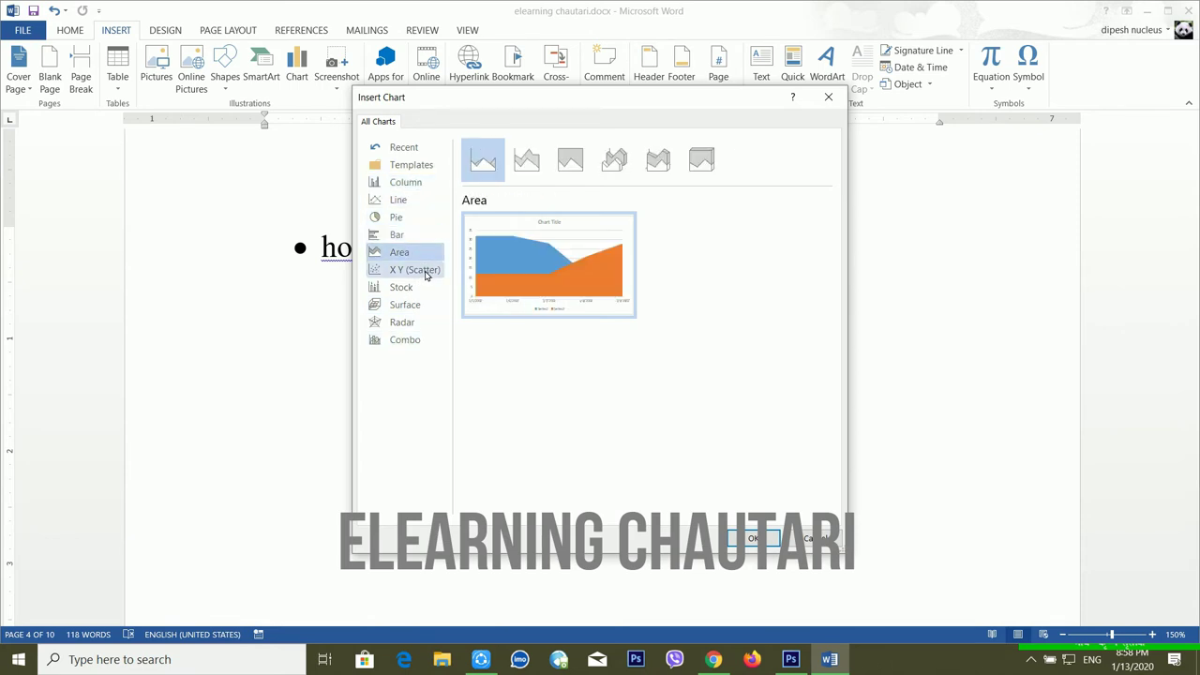
{"action": "left_click", "coordinate": [420, 188]}
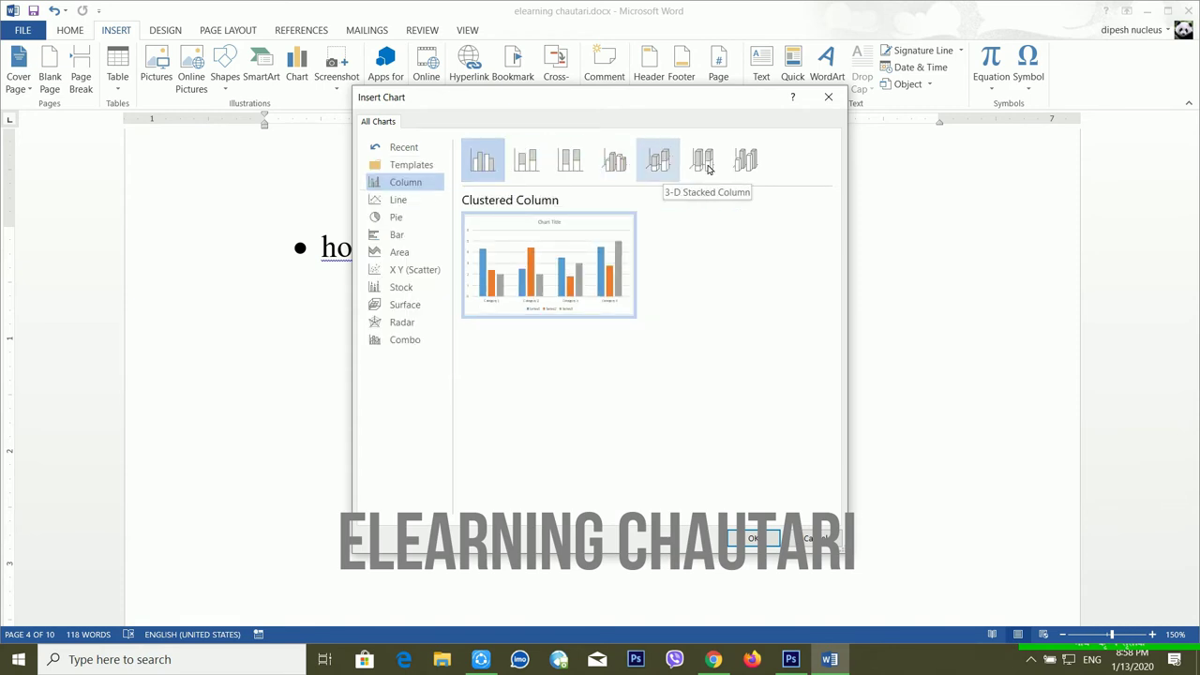
{"action": "left_click", "coordinate": [748, 167]}
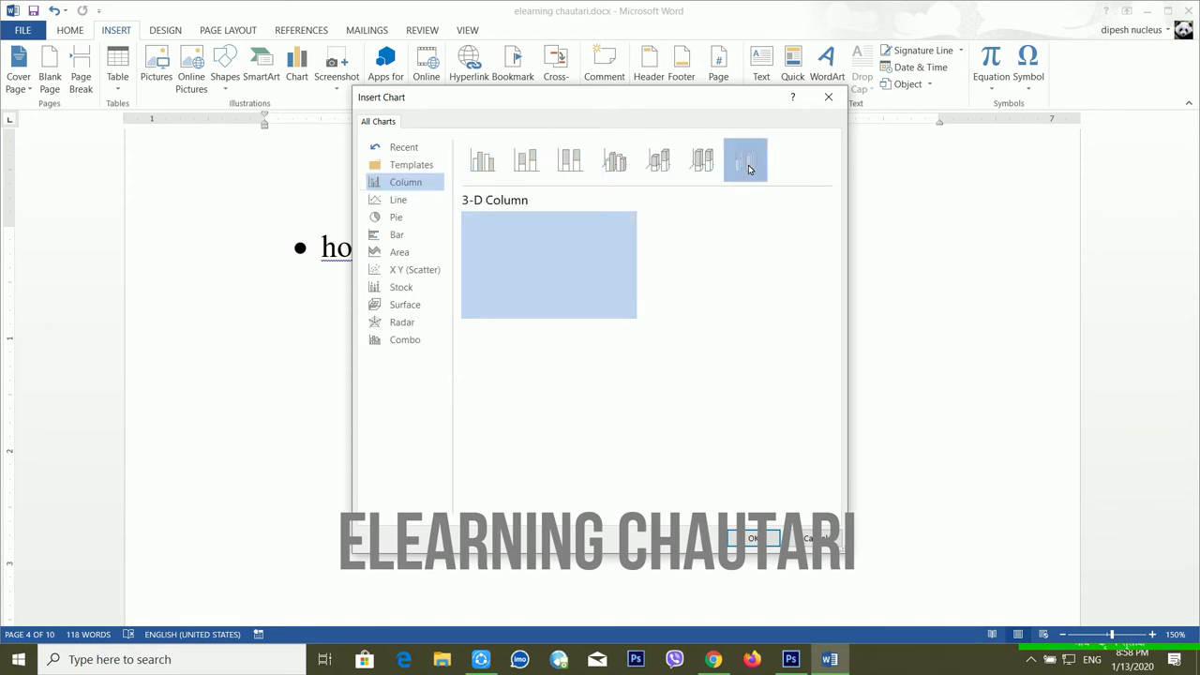
{"action": "left_click", "coordinate": [752, 539]}
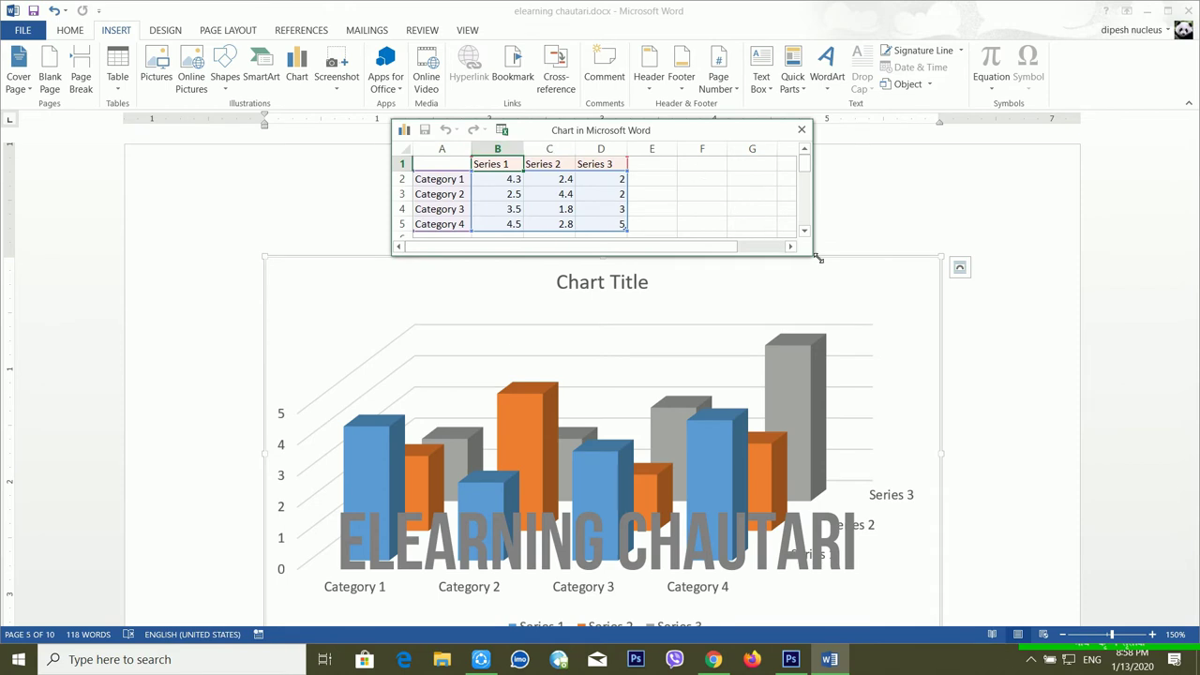
- Enter Series 1 values 12 for Category 1 and 14 for Category 2
{"action": "left_click_drag", "start_coordinate": [818, 257], "coordinate": [892, 385]}
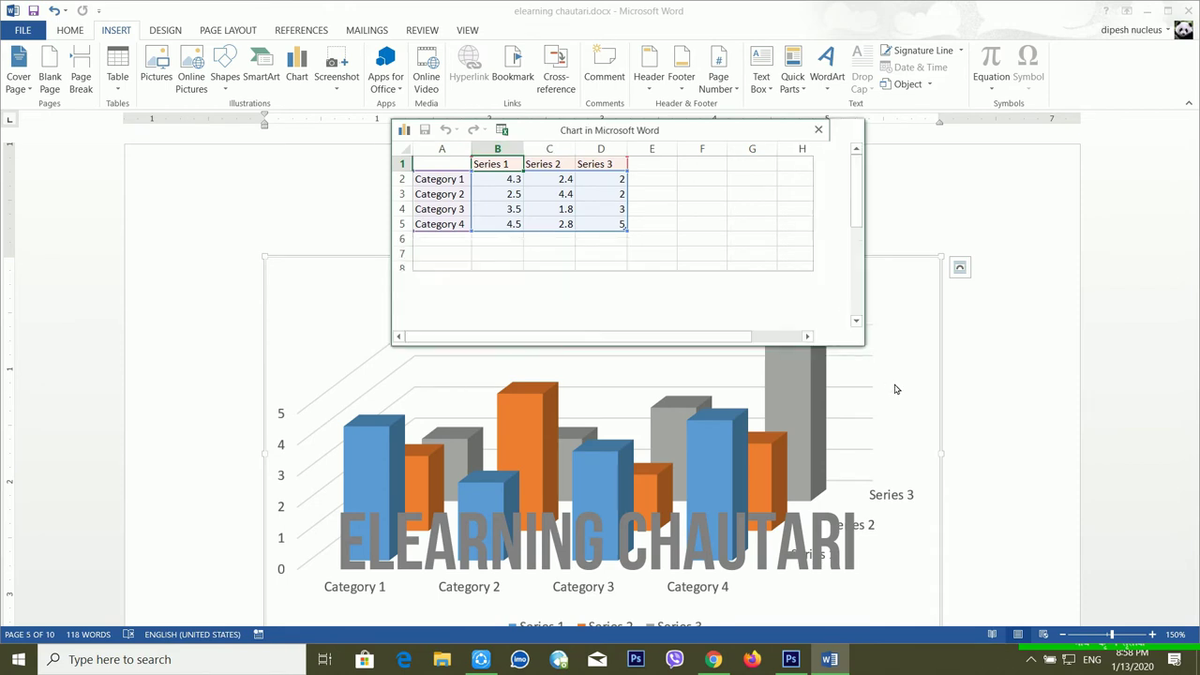
{"action": "left_click", "coordinate": [509, 211]}
{"action": "left_click", "coordinate": [511, 182]}
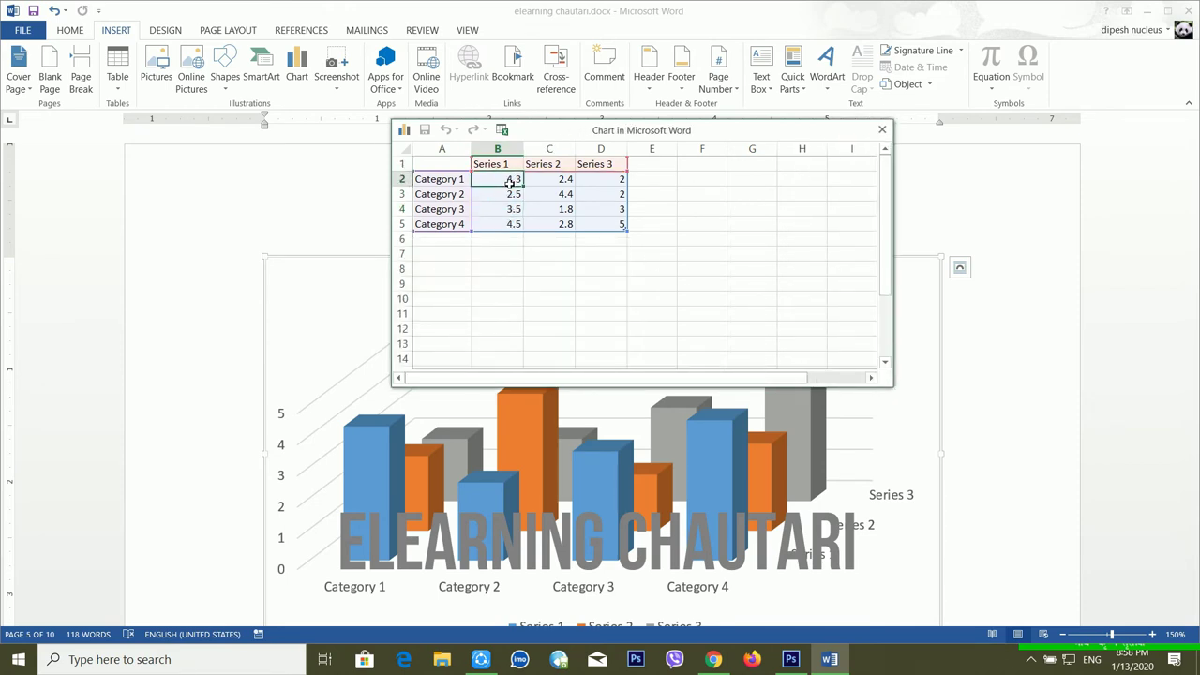
{"action": "type", "text": "12"}
{"action": "key", "text": "Return"}
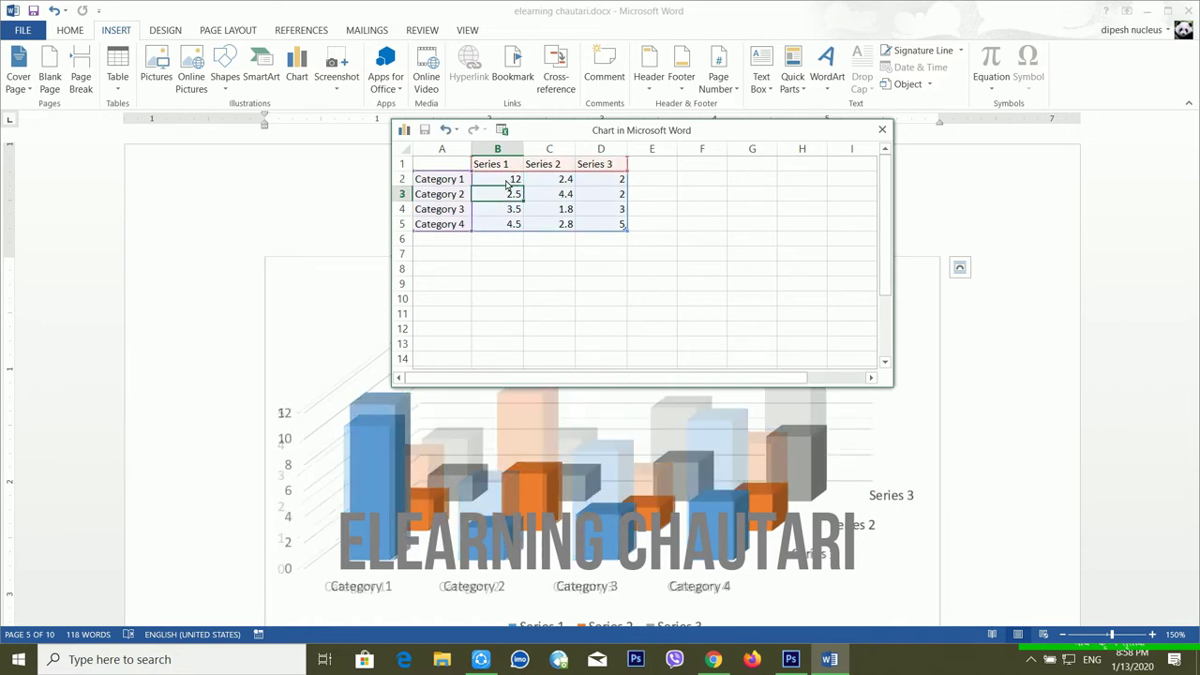
{"action": "type", "text": "14"}
{"action": "key", "text": "Return"}
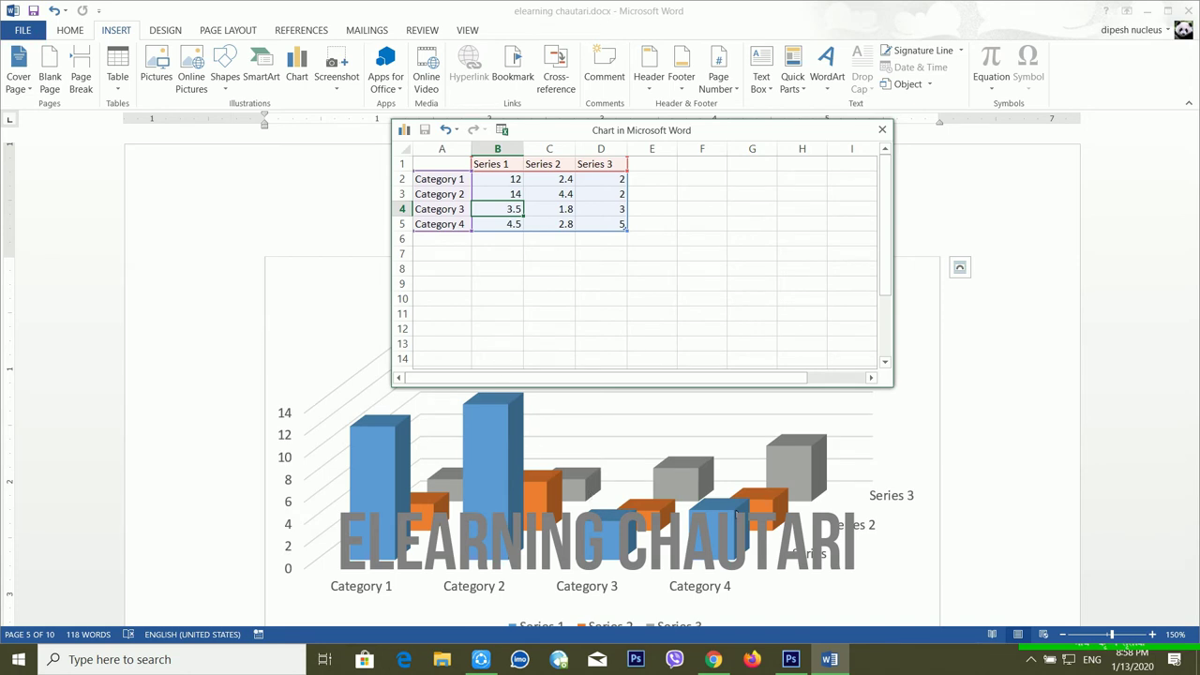
- Close the chart data sheet, returning to the 3-D Column chart
{"action": "left_click", "coordinate": [441, 183]}
{"action": "left_click", "coordinate": [440, 209]}
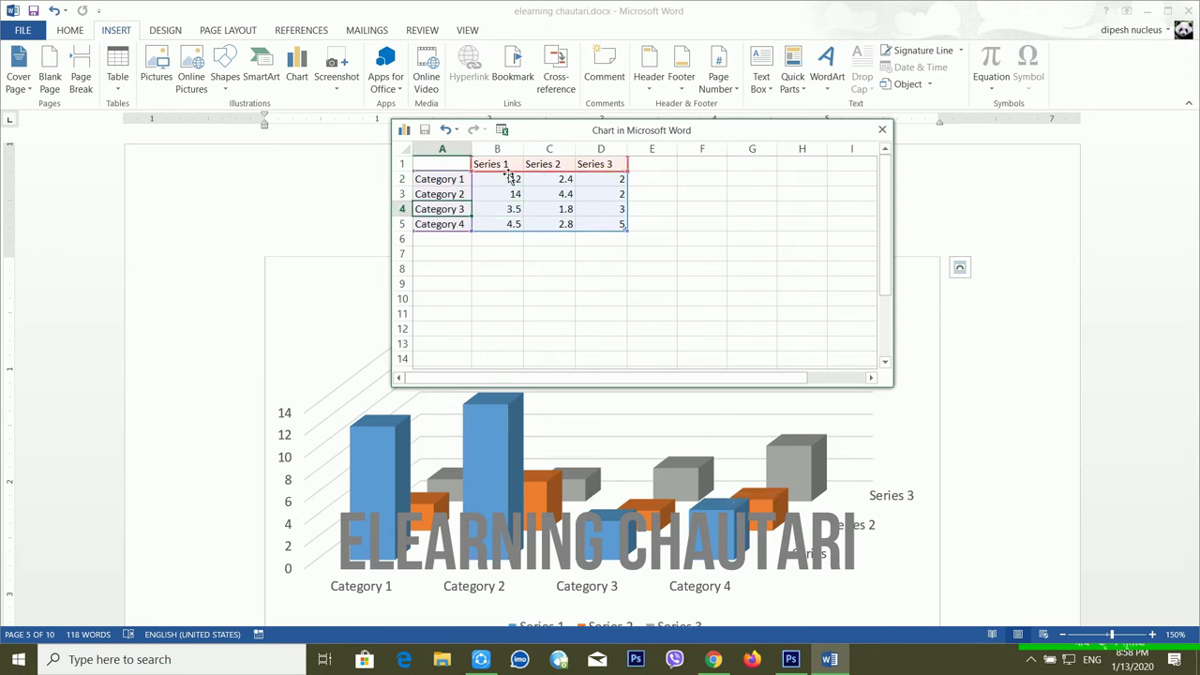
{"action": "left_click", "coordinate": [882, 132]}
{"action": "scroll", "coordinate": [741, 450], "scroll_direction": "down", "scroll_amount": 3}
{"action": "scroll", "coordinate": [742, 455], "scroll_direction": "up", "scroll_amount": 1}
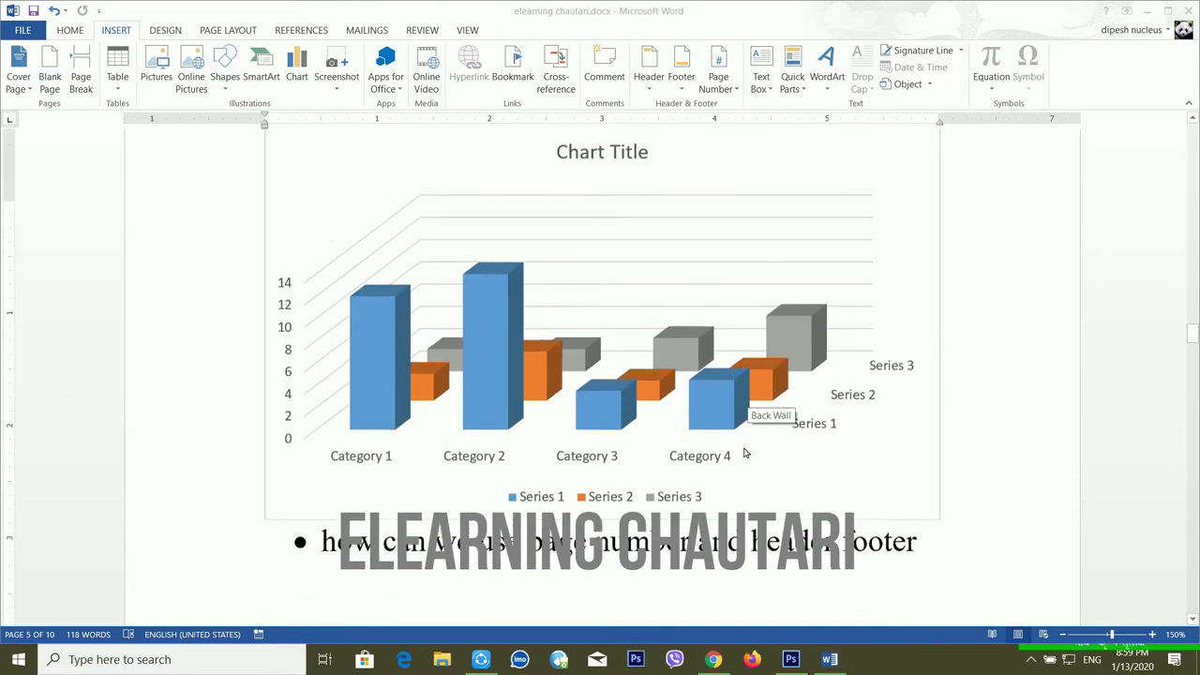
{"action": "scroll", "coordinate": [741, 450], "scroll_direction": "up", "scroll_amount": 2}
- Apply a lighter chart style showing each bar's value, and browse Add Chart Element
{"action": "left_click", "coordinate": [685, 346]}
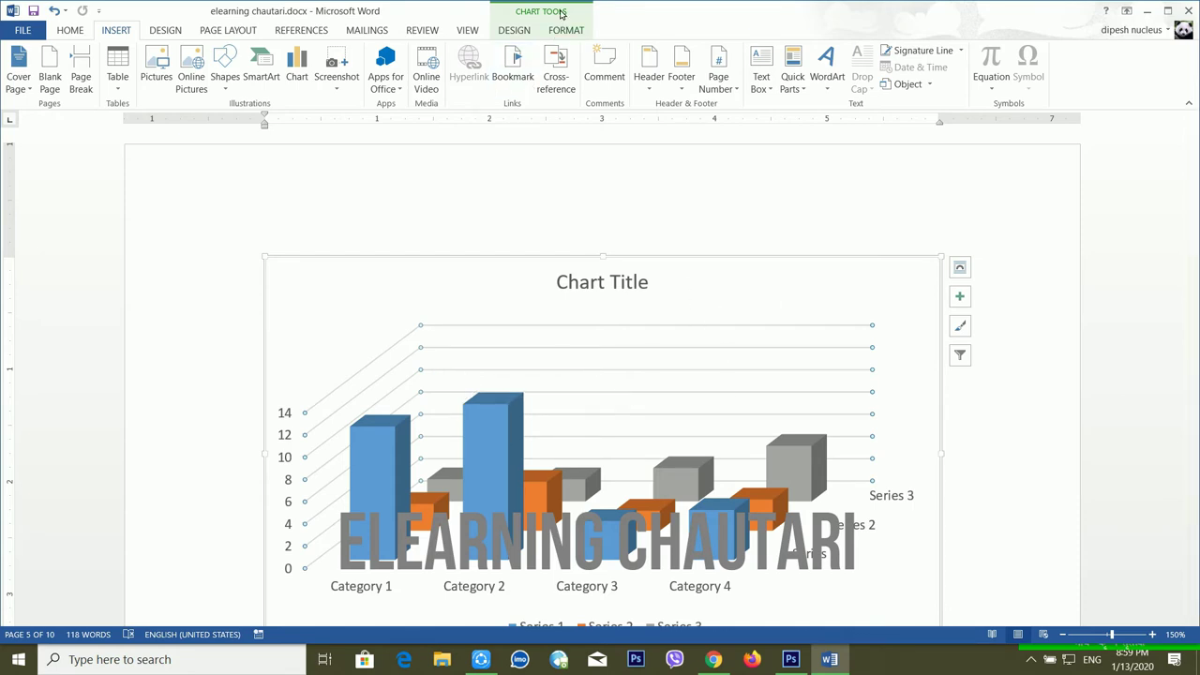
{"action": "left_click", "coordinate": [515, 30]}
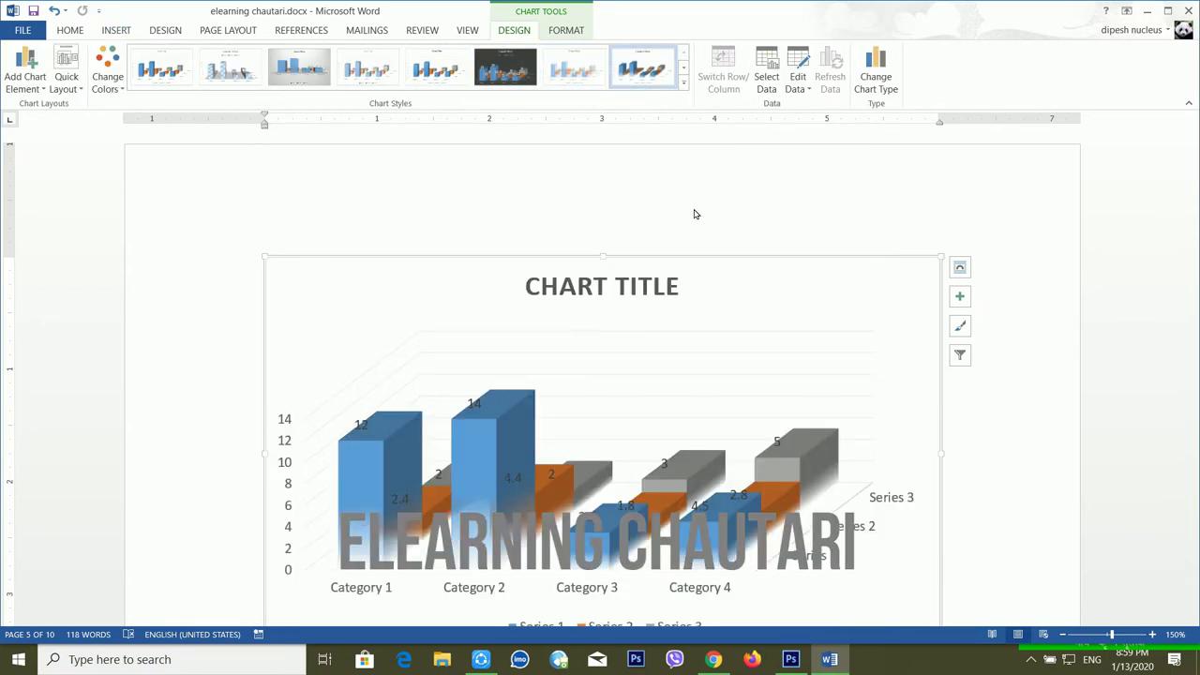
{"action": "left_click", "coordinate": [397, 78]}
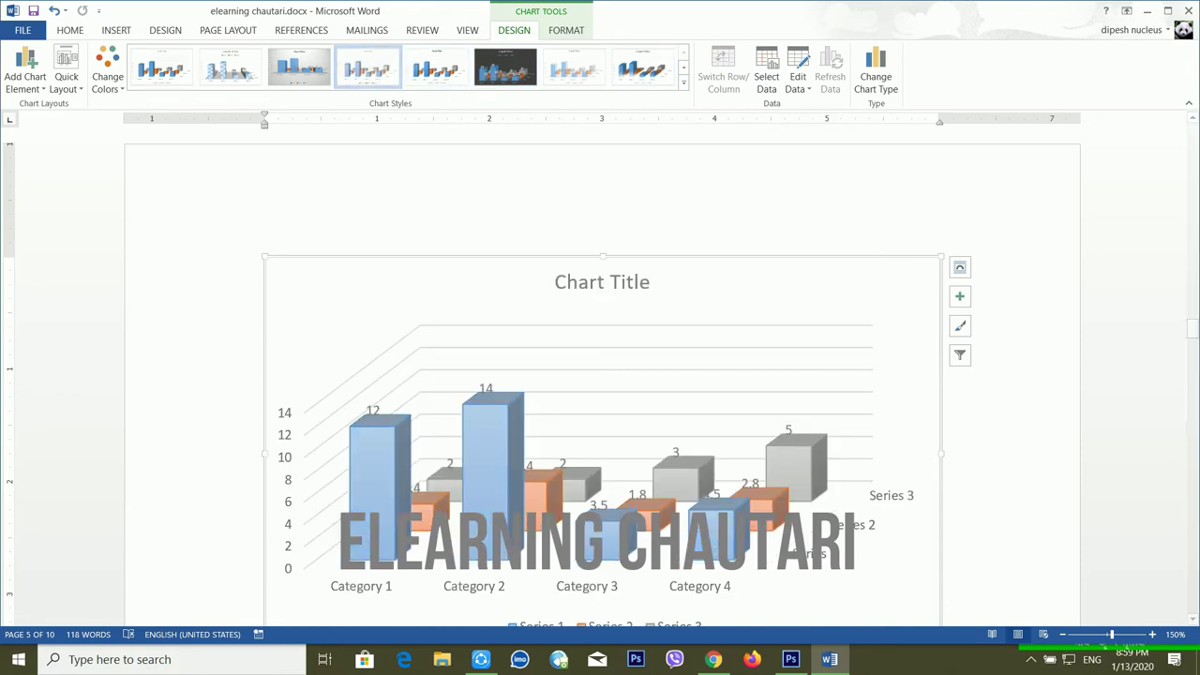
{"action": "left_click", "coordinate": [44, 94]}
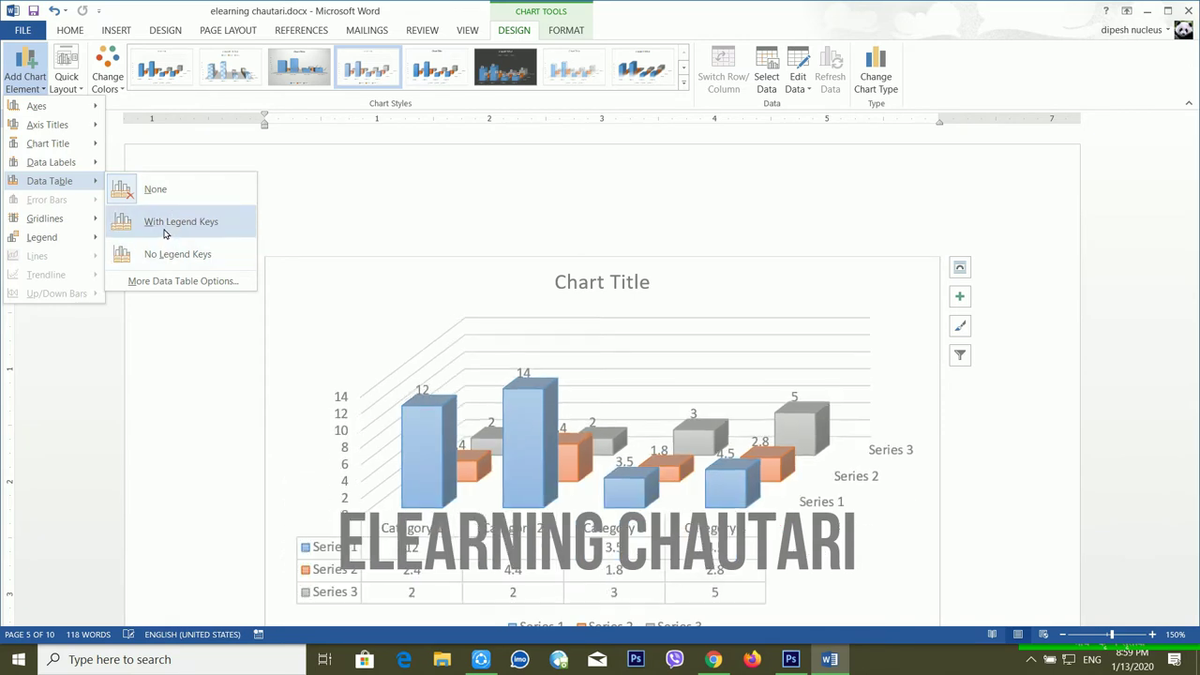
{"action": "mouse_move", "coordinate": [45, 218]}
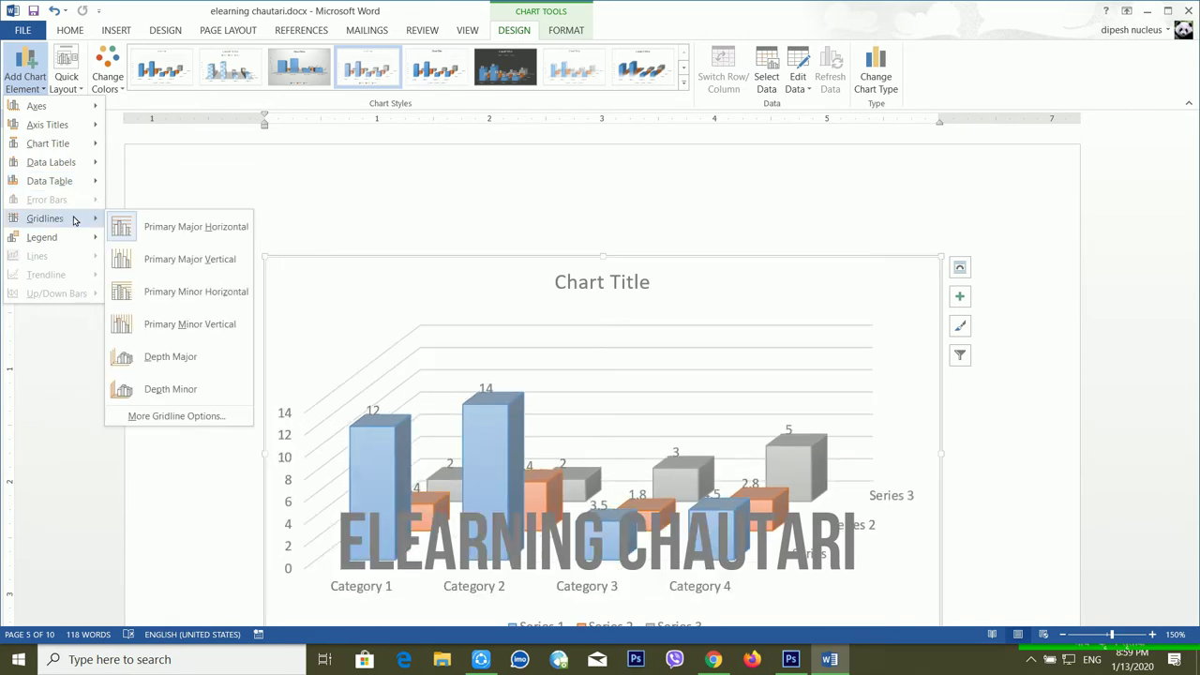
{"action": "left_click", "coordinate": [872, 290]}
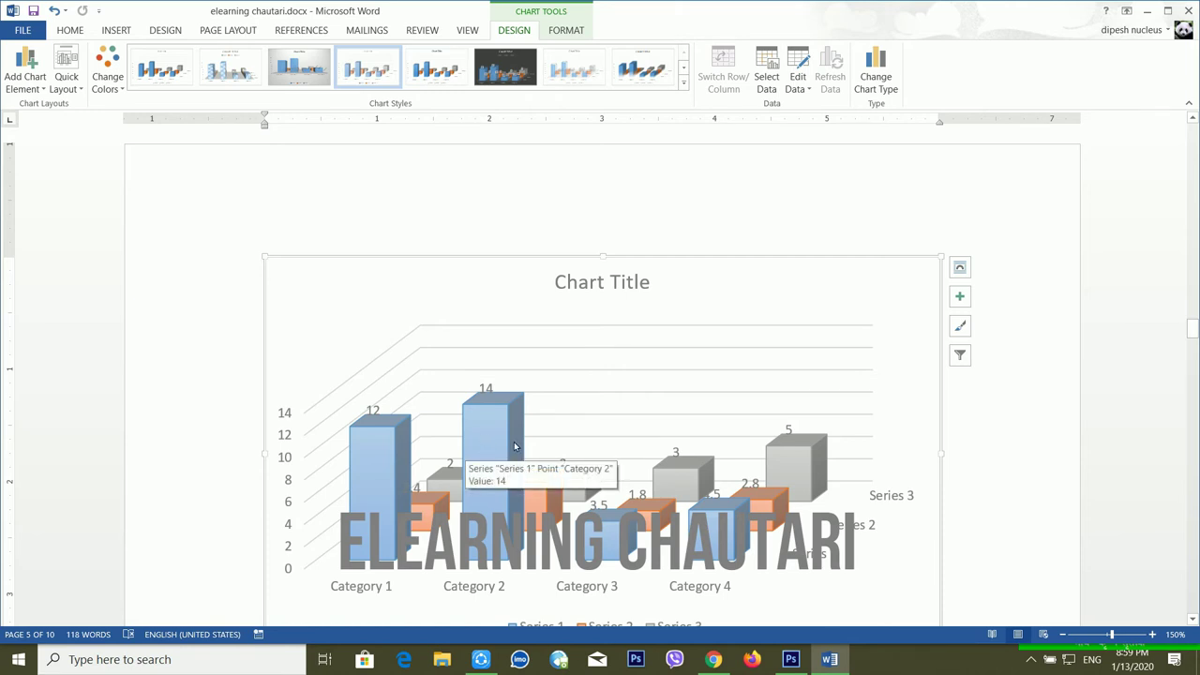
{"action": "left_click", "coordinate": [778, 71]}
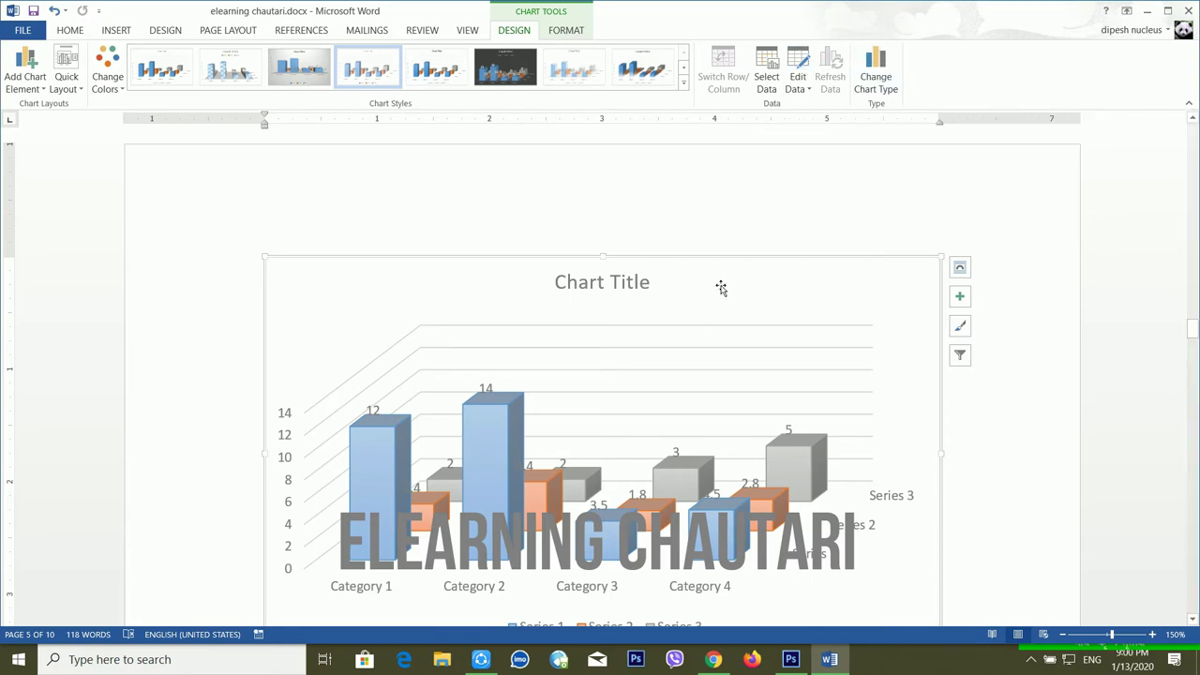
- Change the chart type to Stacked Column, then to Clustered Bar
{"action": "scroll", "coordinate": [688, 426], "scroll_direction": "down", "scroll_amount": 2}
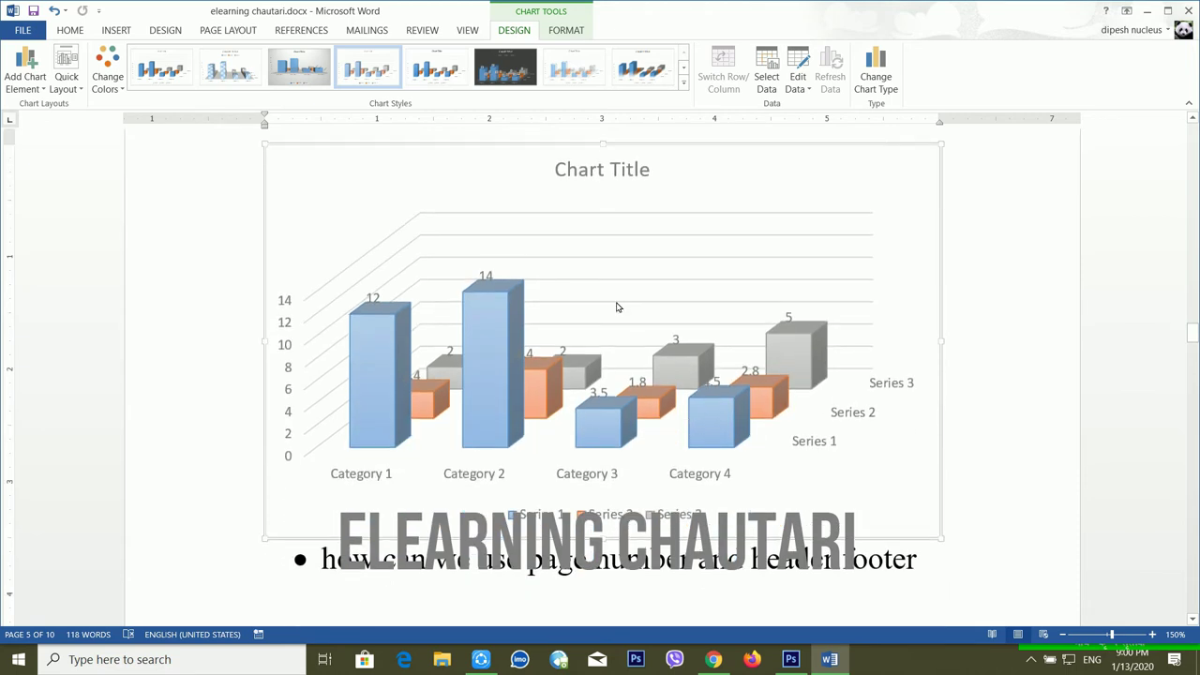
{"action": "left_click", "coordinate": [885, 60]}
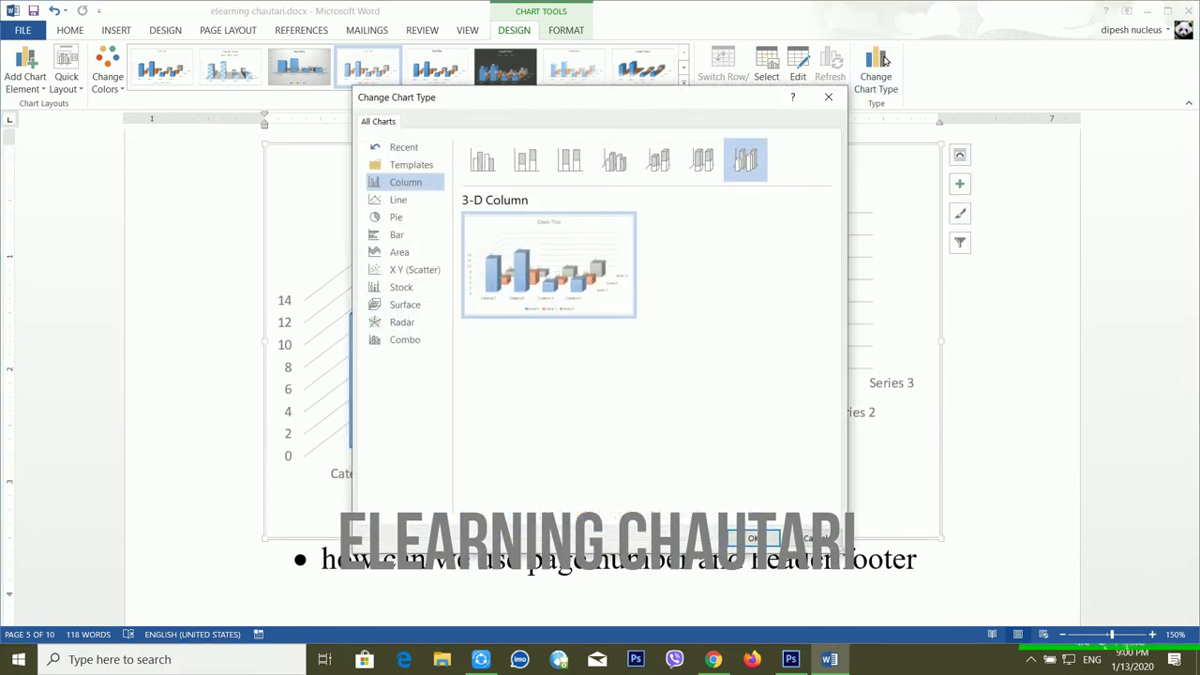
{"action": "left_click", "coordinate": [526, 160]}
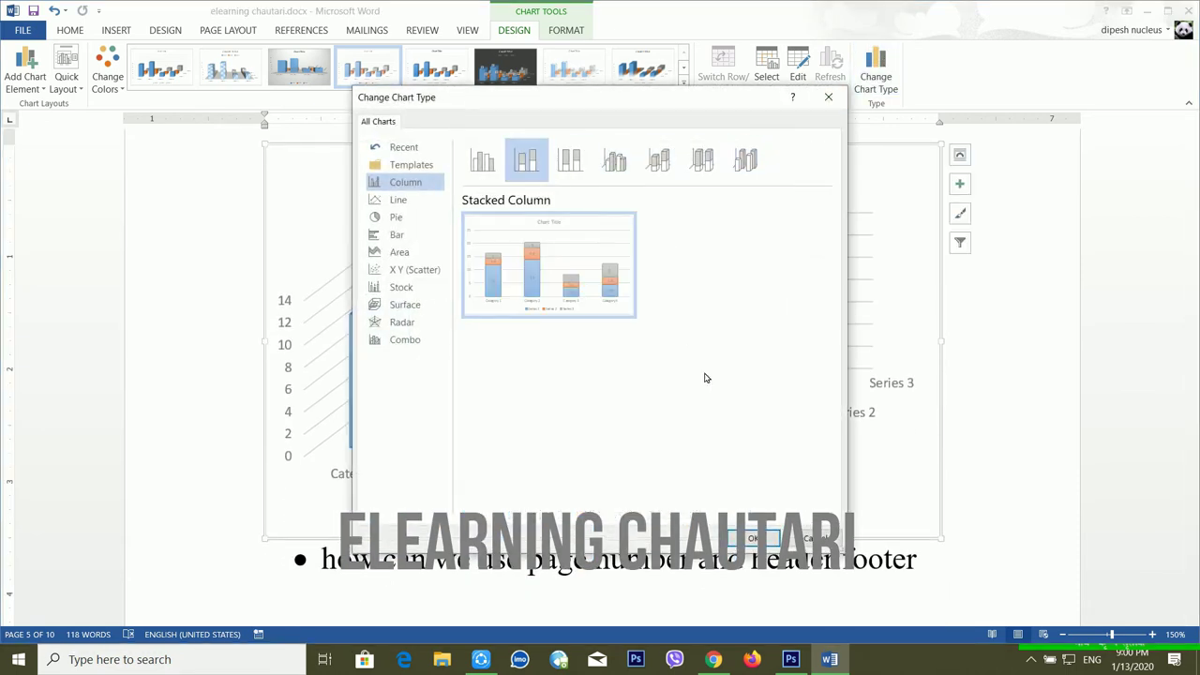
{"action": "left_click", "coordinate": [765, 533]}
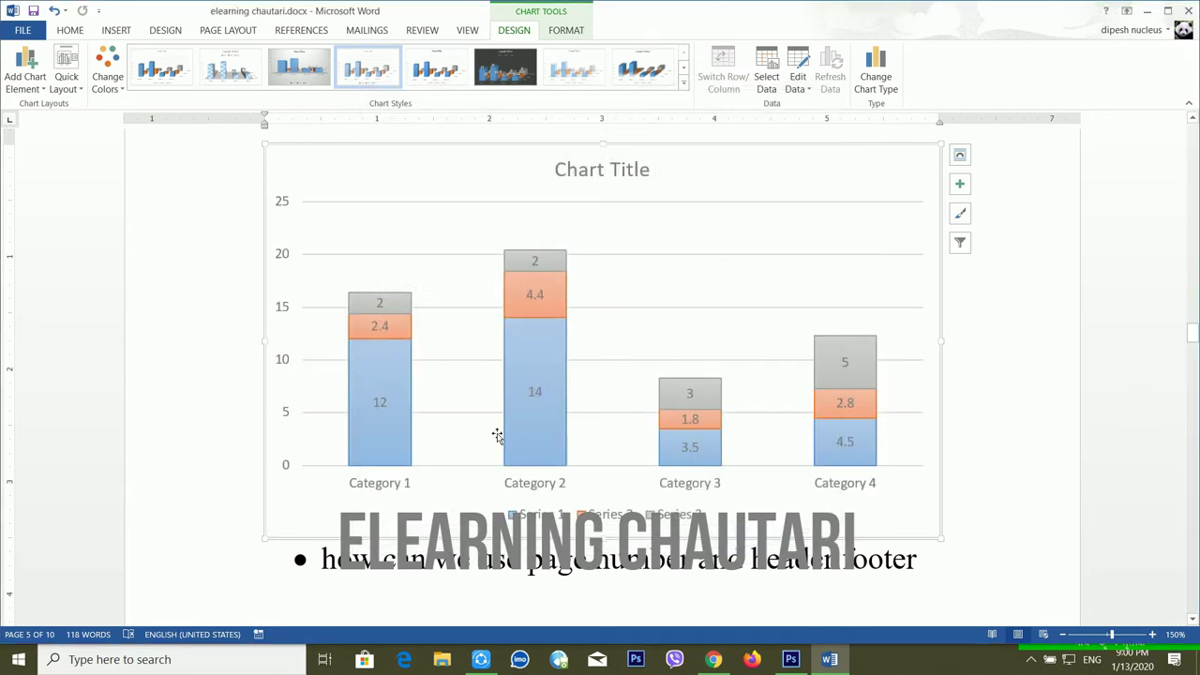
{"action": "left_click", "coordinate": [862, 88]}
{"action": "left_click", "coordinate": [395, 234]}
{"action": "mouse_move", "coordinate": [548, 265]}
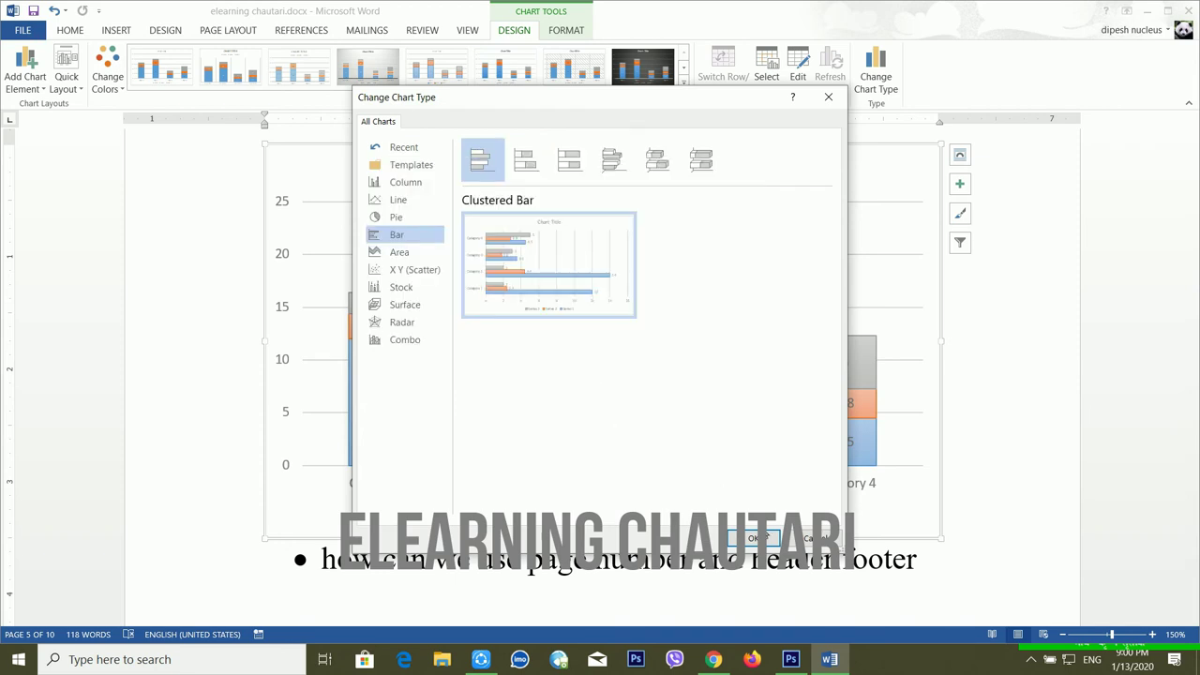
{"action": "left_click", "coordinate": [762, 537]}
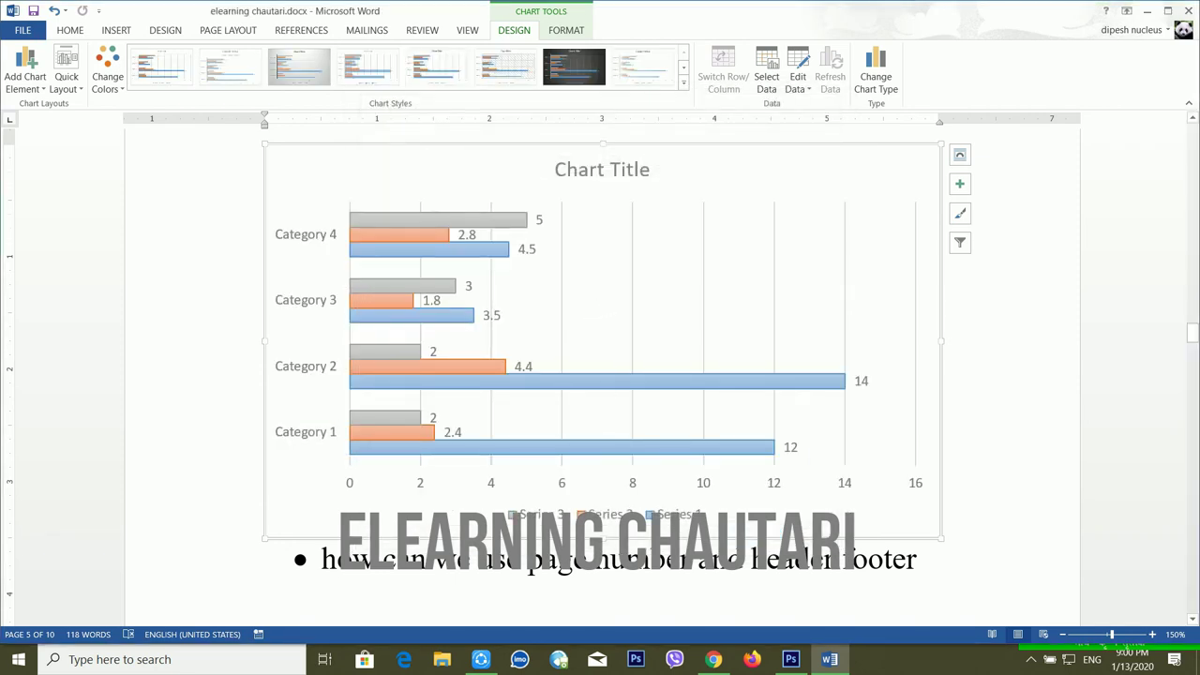
- Cut the bar chart out of the document
{"action": "right_click", "coordinate": [735, 168]}
{"action": "key", "text": "Escape"}
{"action": "left_click", "coordinate": [568, 32]}
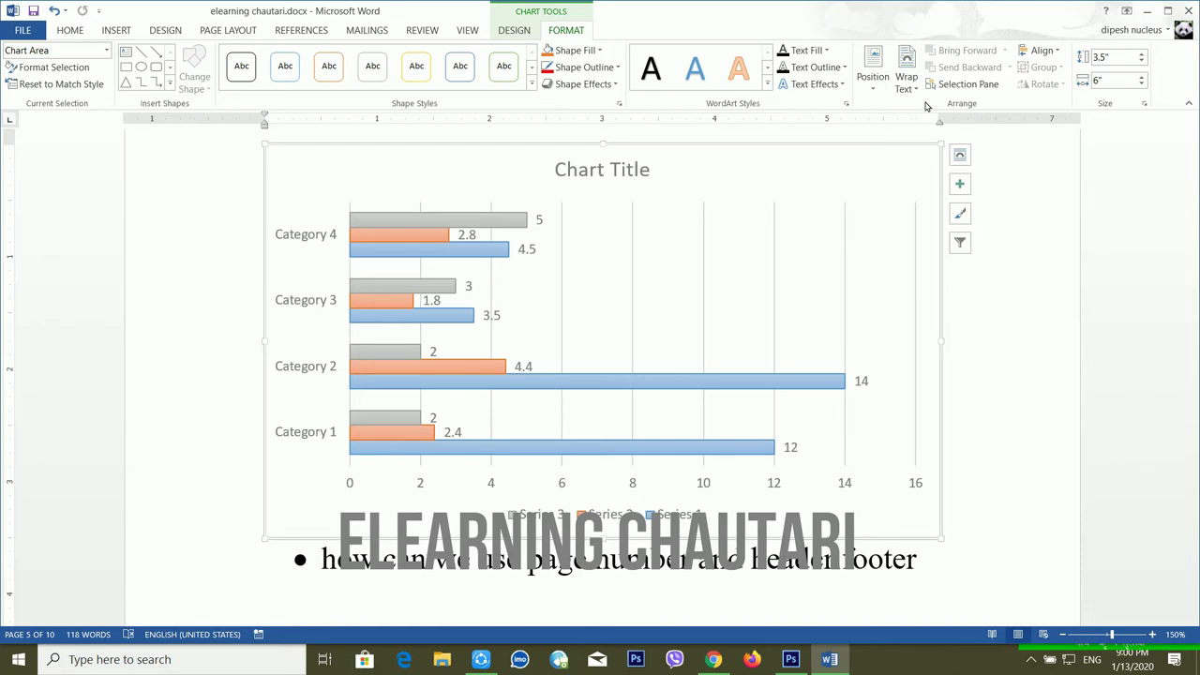
{"action": "right_click", "coordinate": [573, 159]}
{"action": "left_click", "coordinate": [573, 161]}
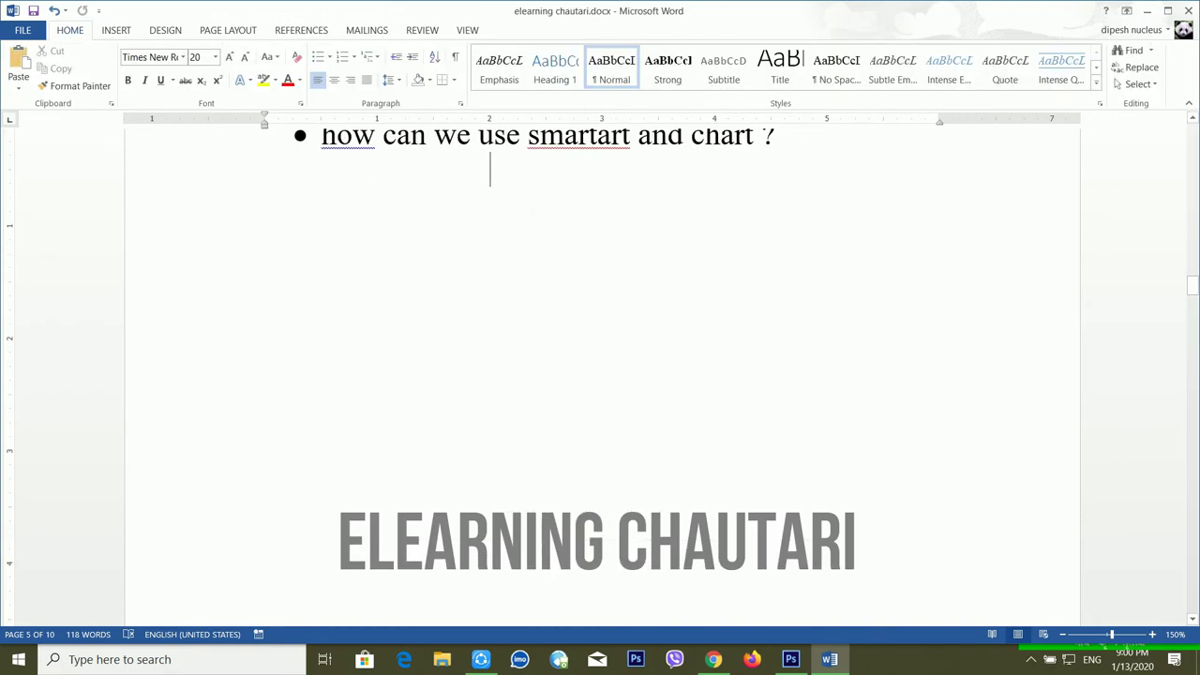
{"action": "scroll", "coordinate": [497, 234], "scroll_direction": "up", "scroll_amount": 2}
{"action": "scroll", "coordinate": [494, 263], "scroll_direction": "down", "scroll_amount": 3}
{"action": "scroll", "coordinate": [495, 266], "scroll_direction": "down", "scroll_amount": 3}
{"action": "scroll", "coordinate": [506, 268], "scroll_direction": "down", "scroll_amount": 2}
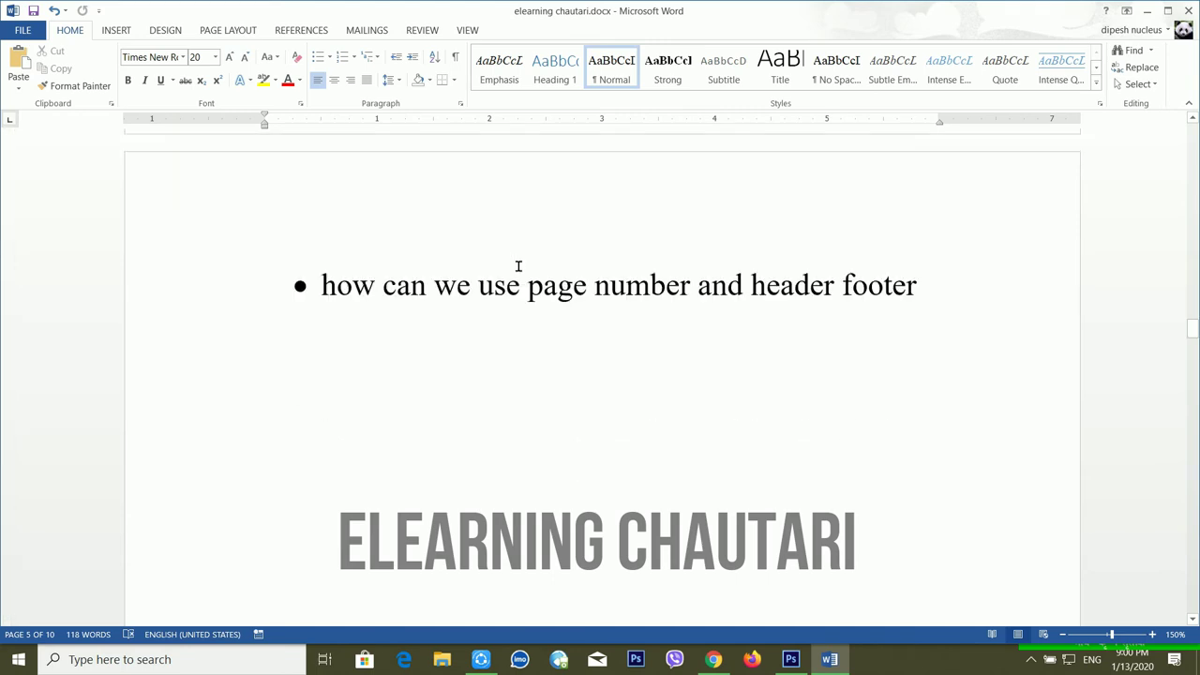
{"action": "scroll", "coordinate": [528, 346], "scroll_direction": "up", "scroll_amount": 1}
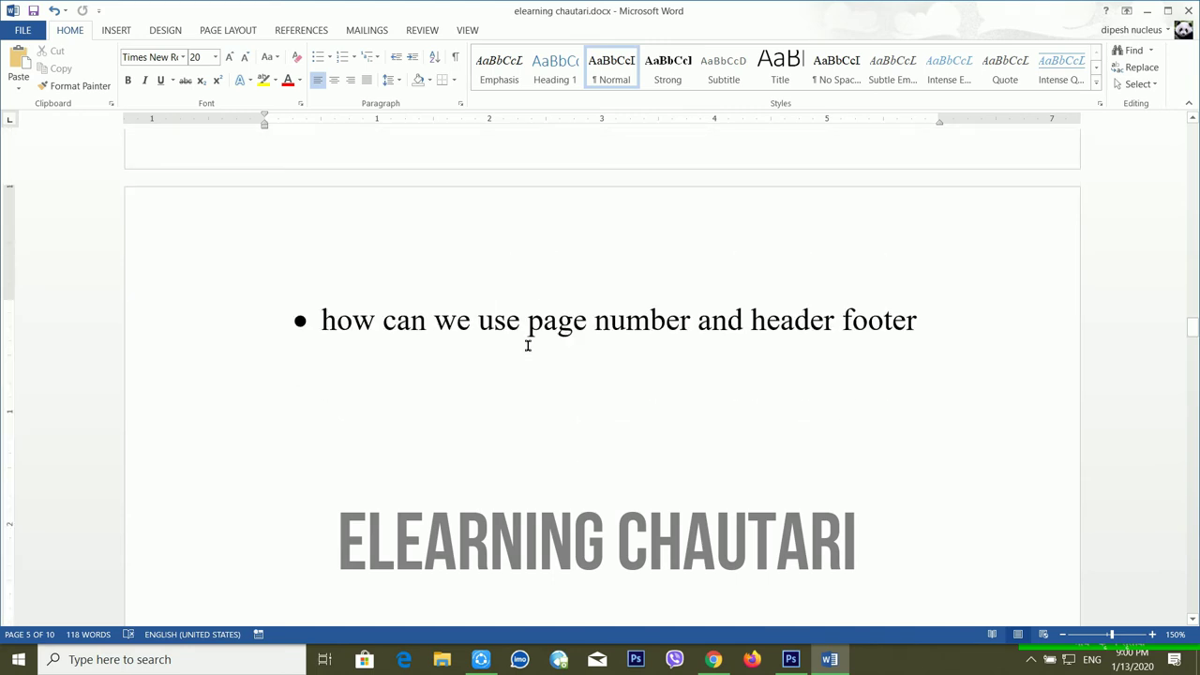
{"action": "scroll", "coordinate": [527, 342], "scroll_direction": "up", "scroll_amount": 5}
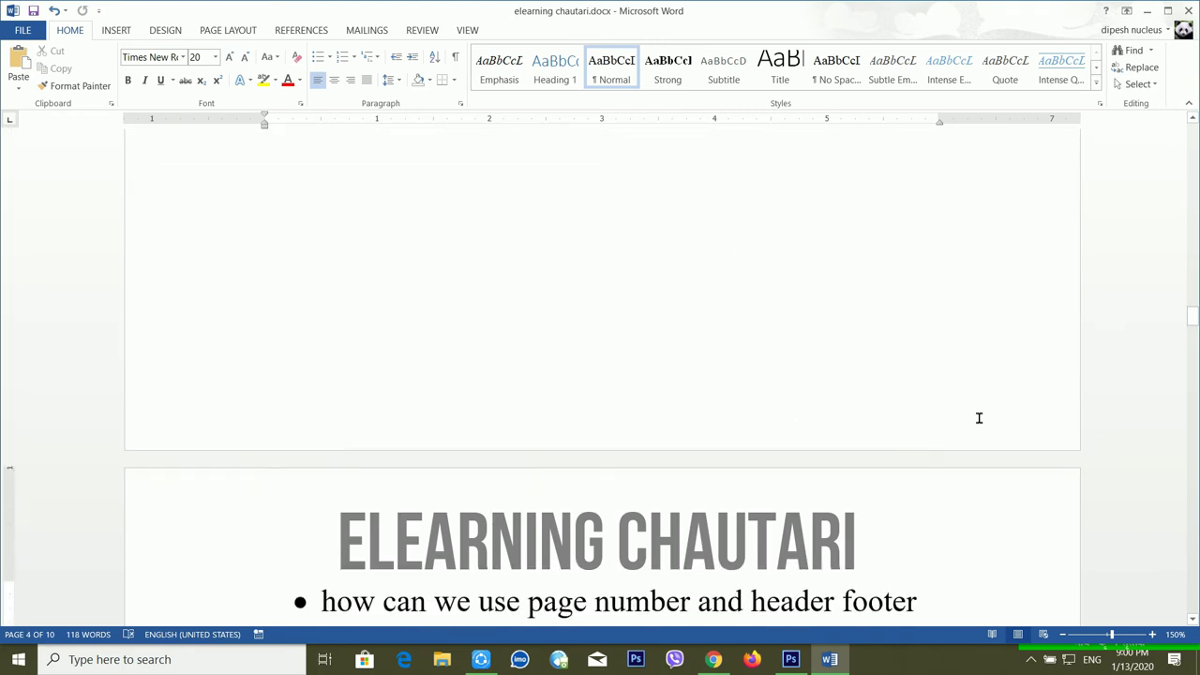
{"action": "key", "text": "BackSpace"}
{"action": "key", "text": "BackSpace"}
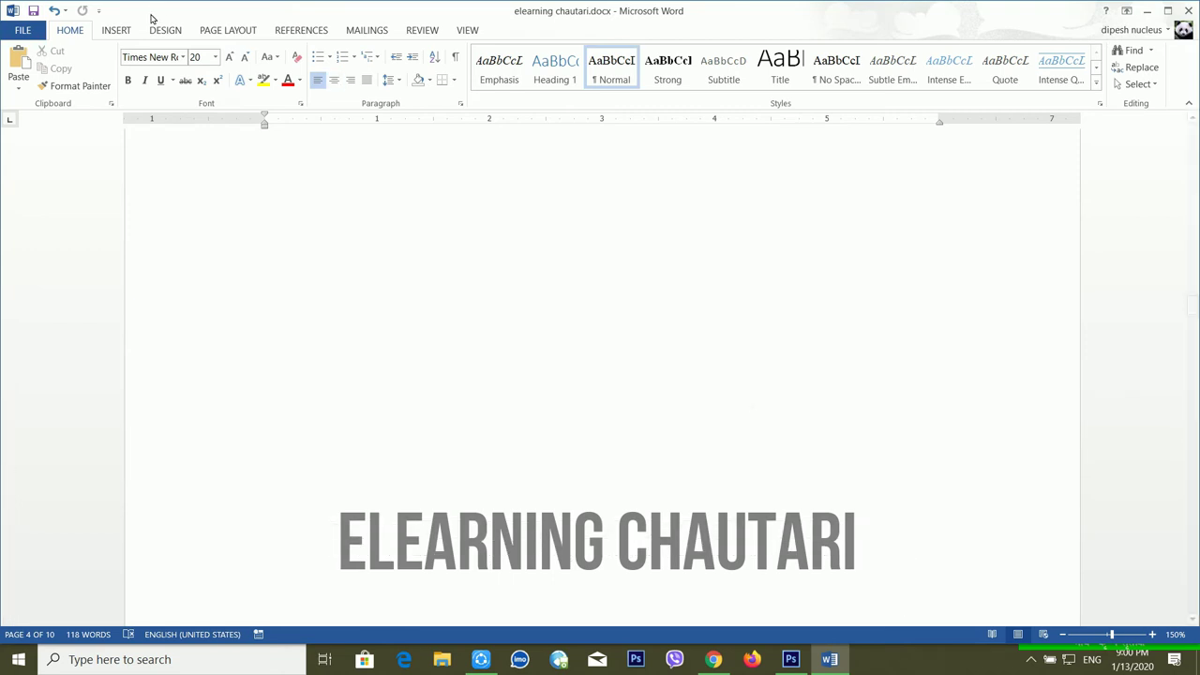
{"action": "left_click", "coordinate": [120, 30]}
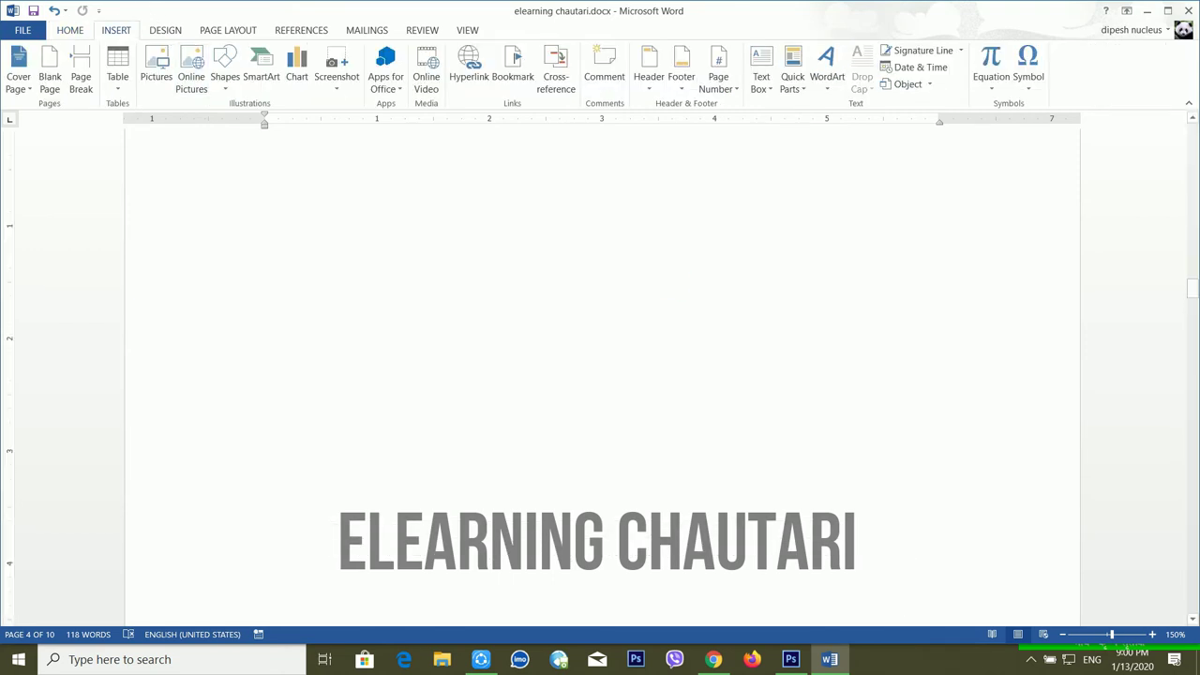
{"action": "key", "text": "ctrl+z"}
{"action": "key", "text": "ctrl+z"}
{"action": "scroll", "coordinate": [675, 300], "scroll_direction": "up", "scroll_amount": 2}
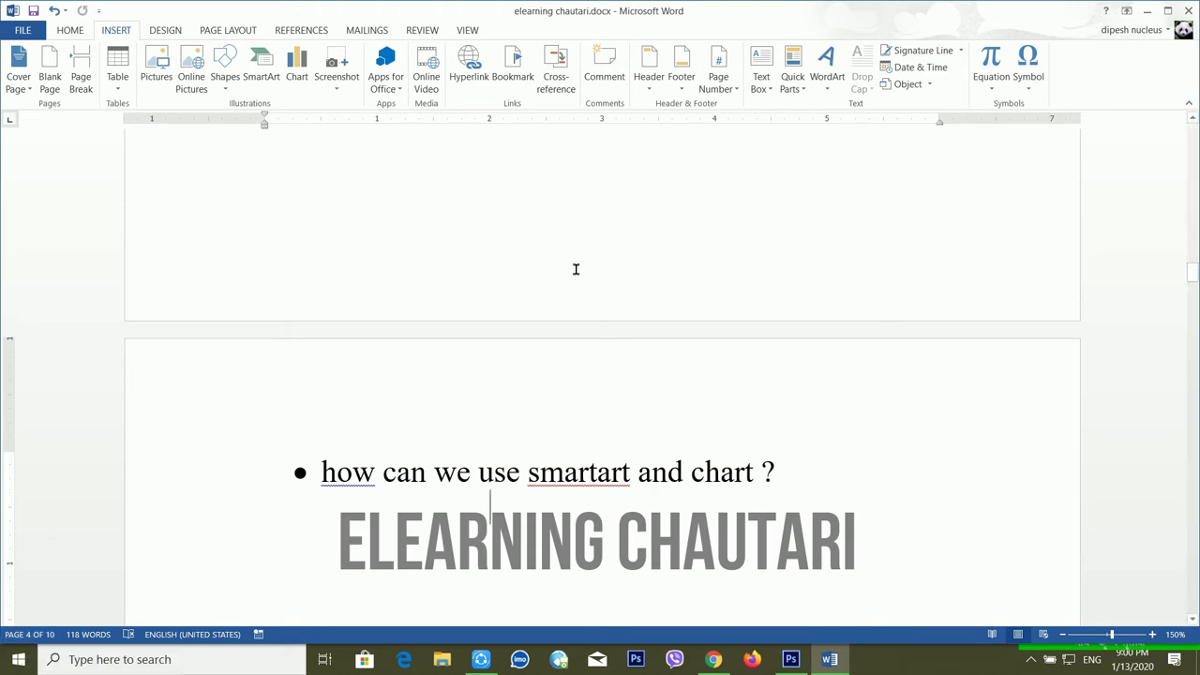
- Jump to page 1 with Go To (Ctrl+G), then close the Find and Replace dialog
{"action": "key", "text": "ctrl+g"}
{"action": "type", "text": "1"}
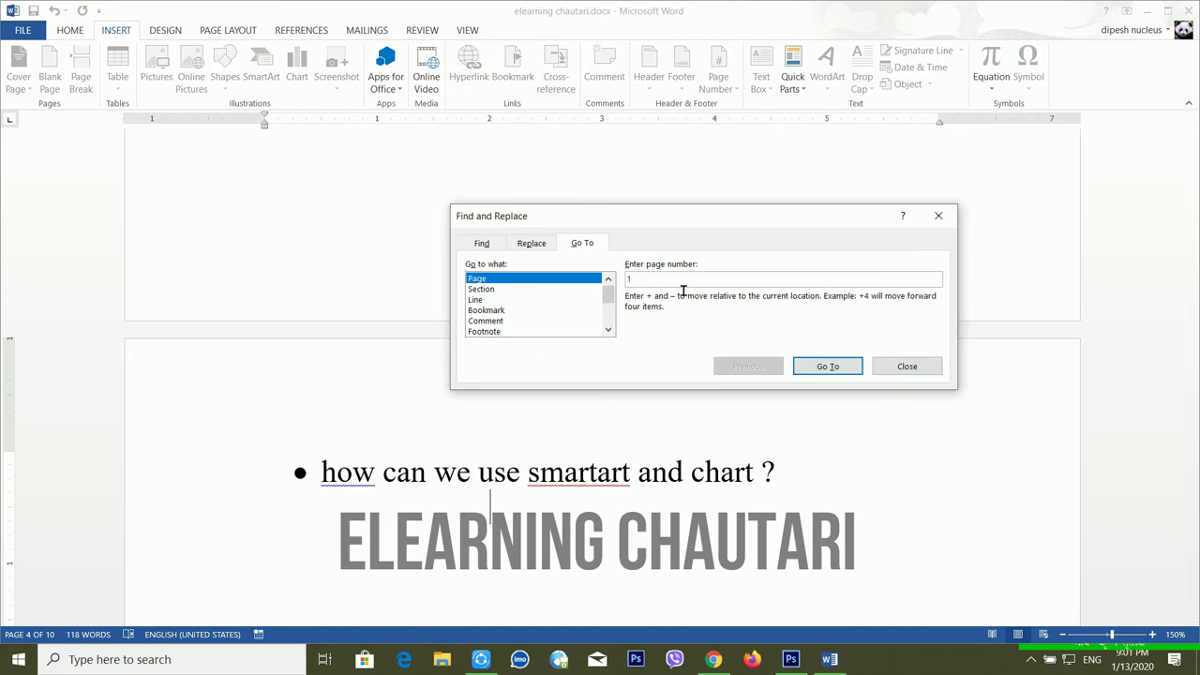
{"action": "key", "text": "BackSpace"}
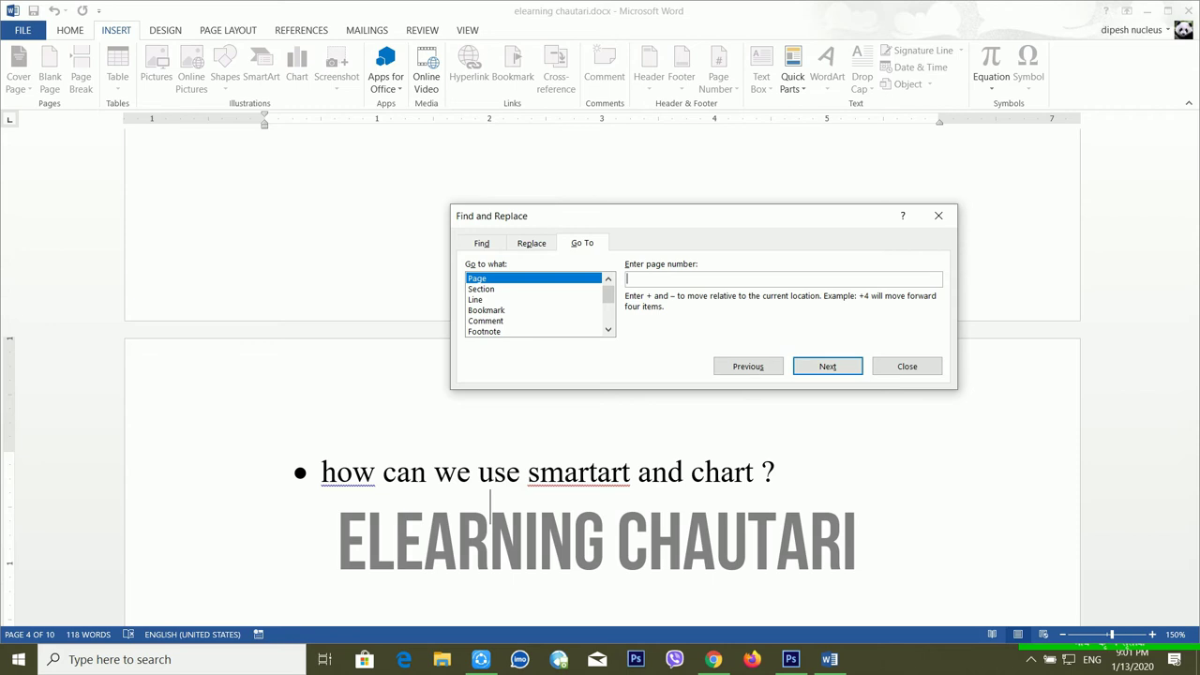
{"action": "type", "text": "1"}
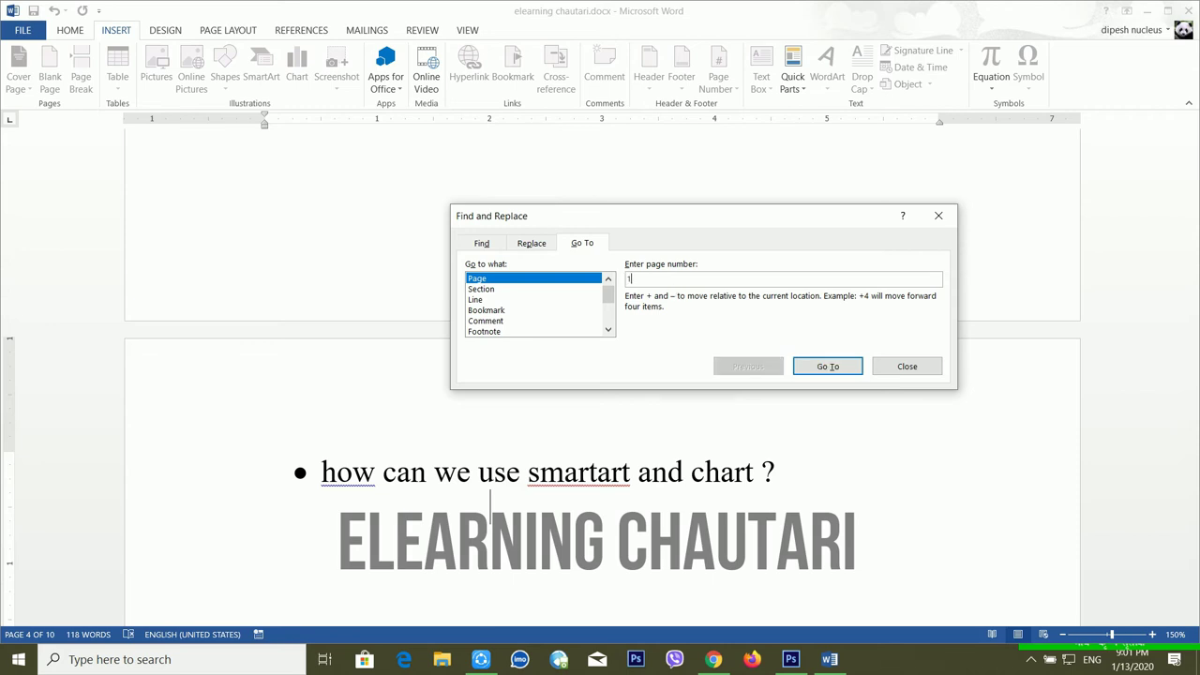
{"action": "left_click", "coordinate": [802, 366]}
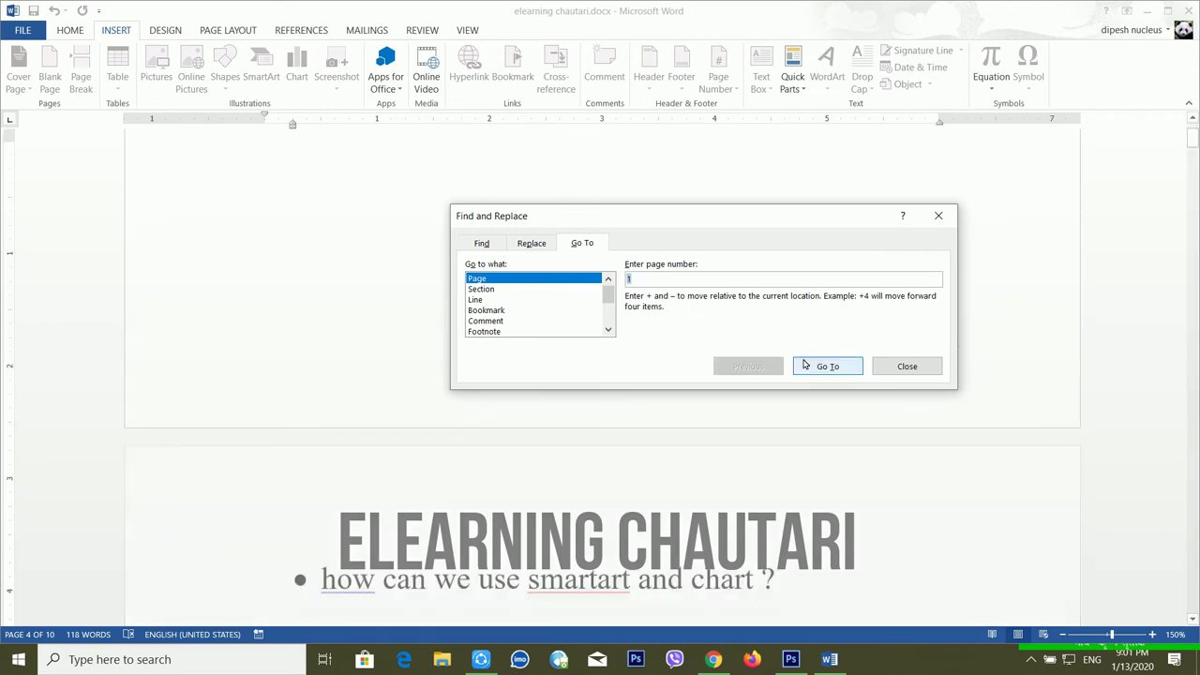
{"action": "left_click", "coordinate": [934, 368]}
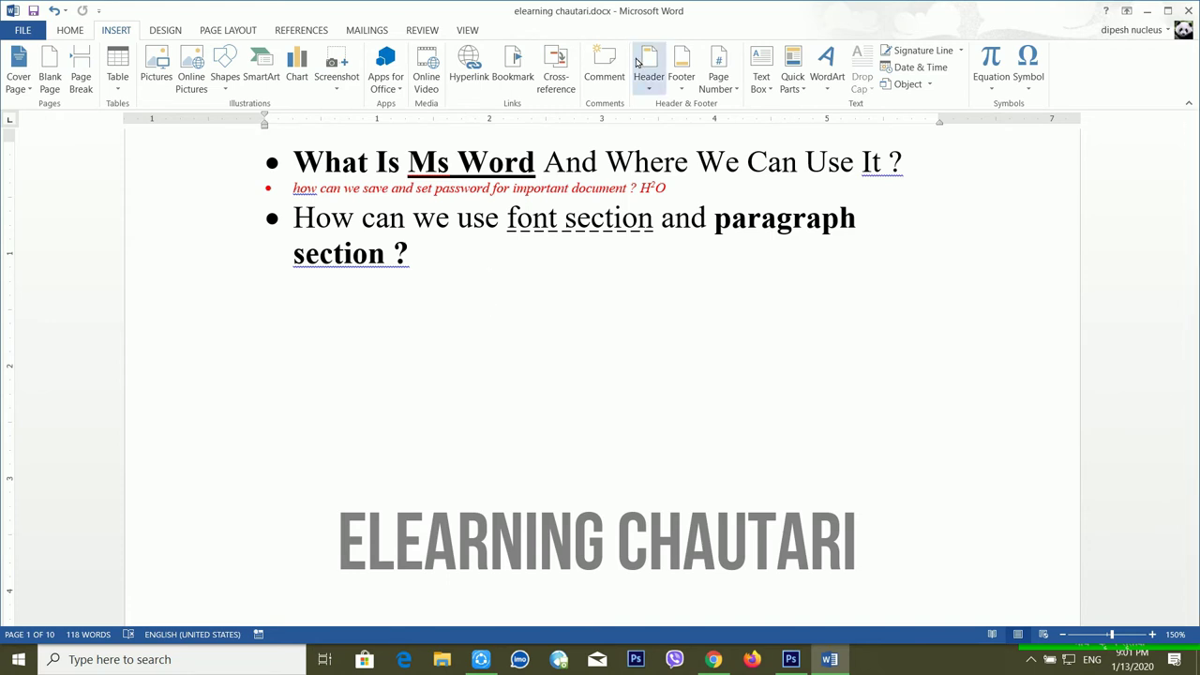
{"action": "scroll", "coordinate": [617, 329], "scroll_direction": "up", "scroll_amount": 2}
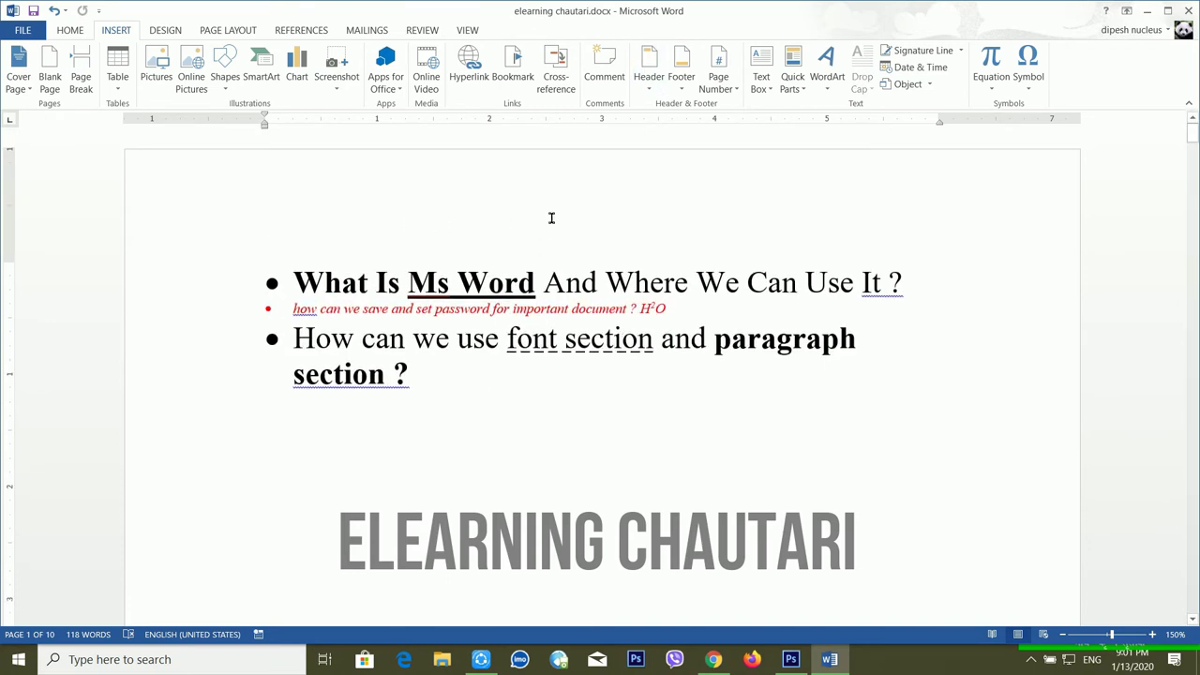
{"action": "scroll", "coordinate": [715, 319], "scroll_direction": "down", "scroll_amount": 7}
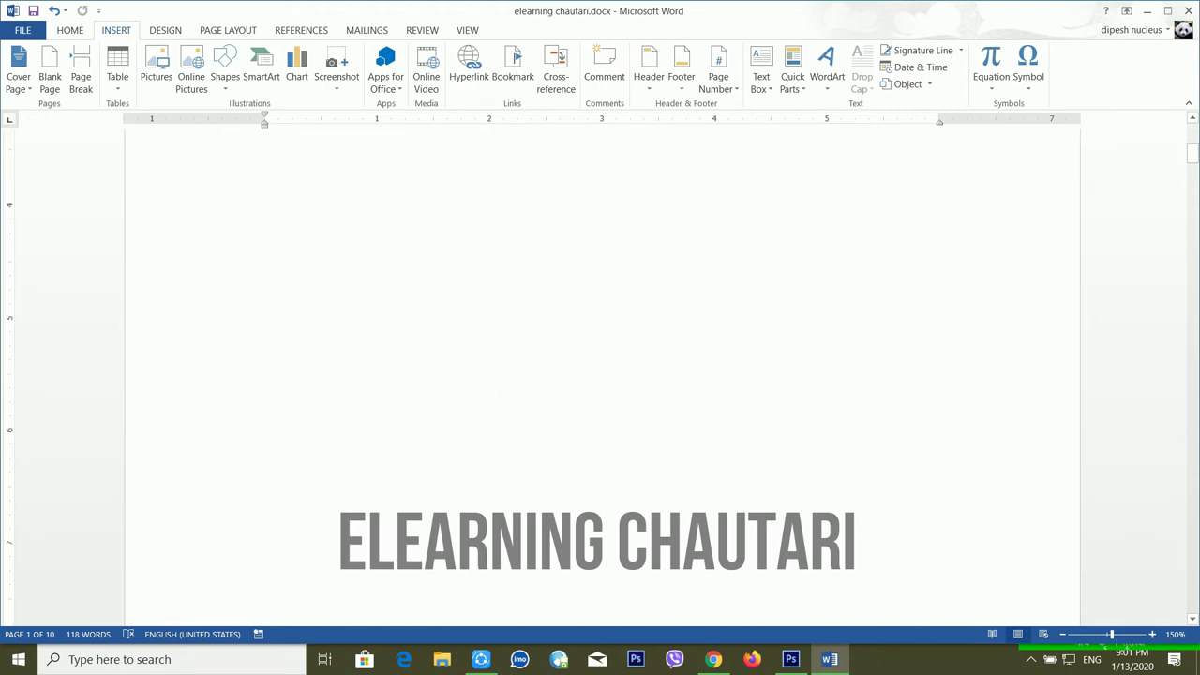
{"action": "scroll", "coordinate": [563, 389], "scroll_direction": "down", "scroll_amount": 2}
{"action": "scroll", "coordinate": [562, 389], "scroll_direction": "down", "scroll_amount": 4}
{"action": "scroll", "coordinate": [563, 389], "scroll_direction": "up", "scroll_amount": 3}
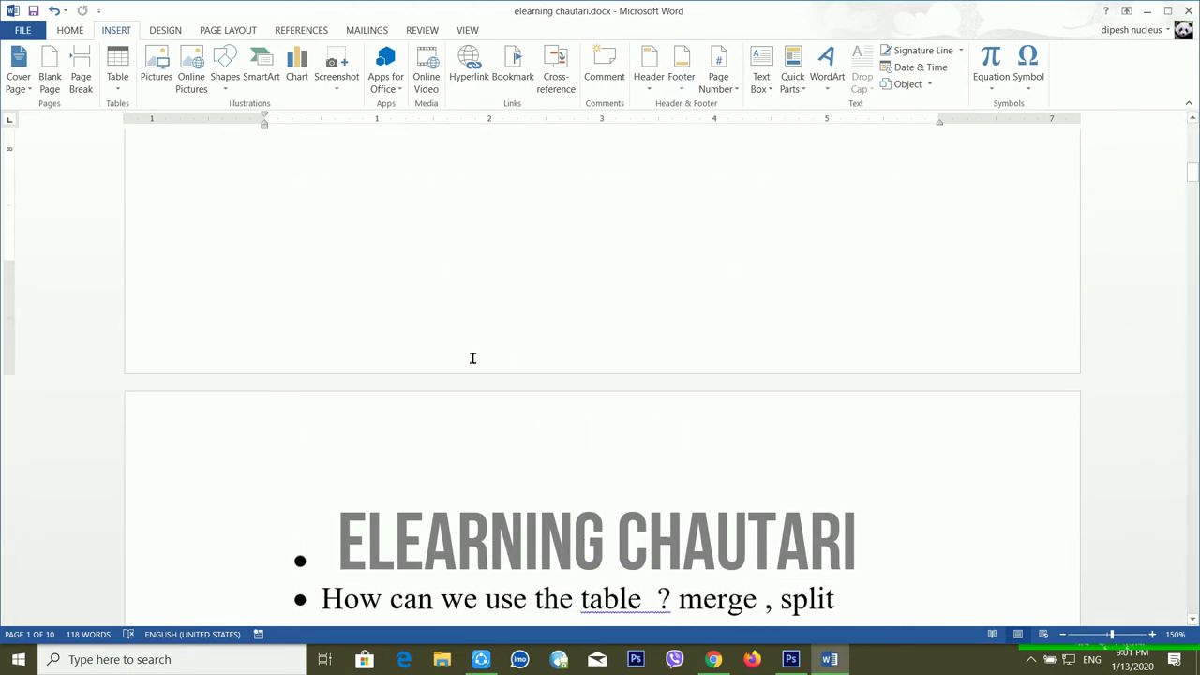
{"action": "scroll", "coordinate": [600, 375], "scroll_direction": "up", "scroll_amount": 5}
{"action": "scroll", "coordinate": [641, 358], "scroll_direction": "up", "scroll_amount": 5}
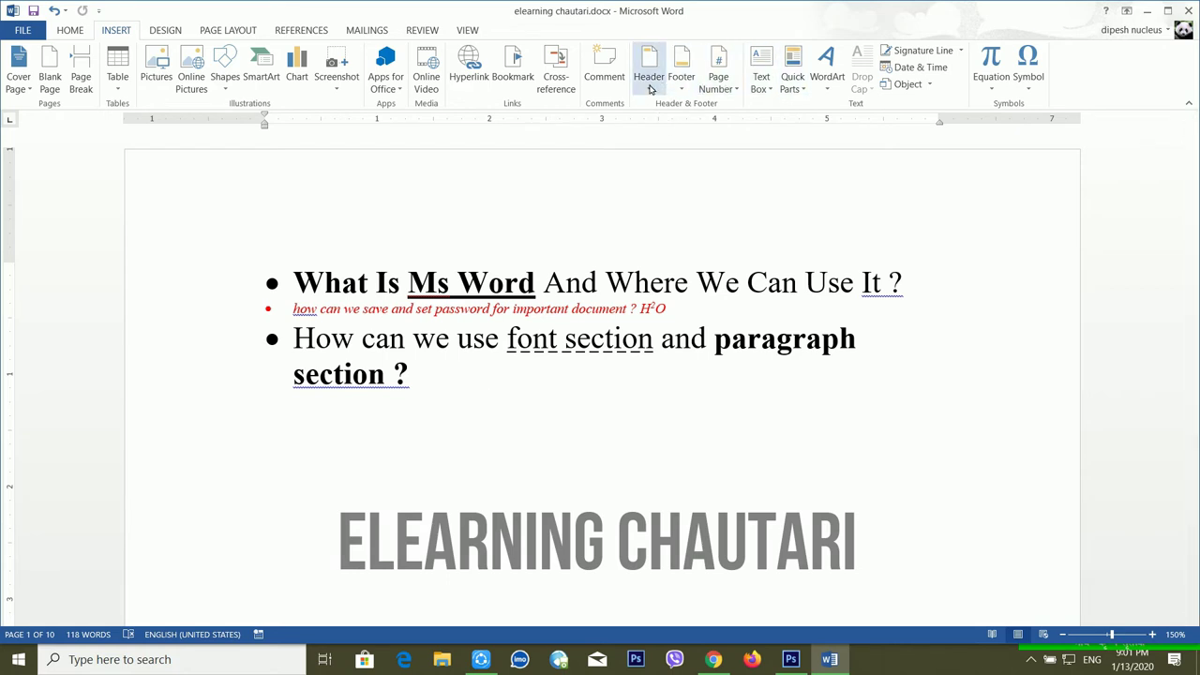
- Insert the Austin header design from the Header gallery
{"action": "left_click", "coordinate": [651, 86]}
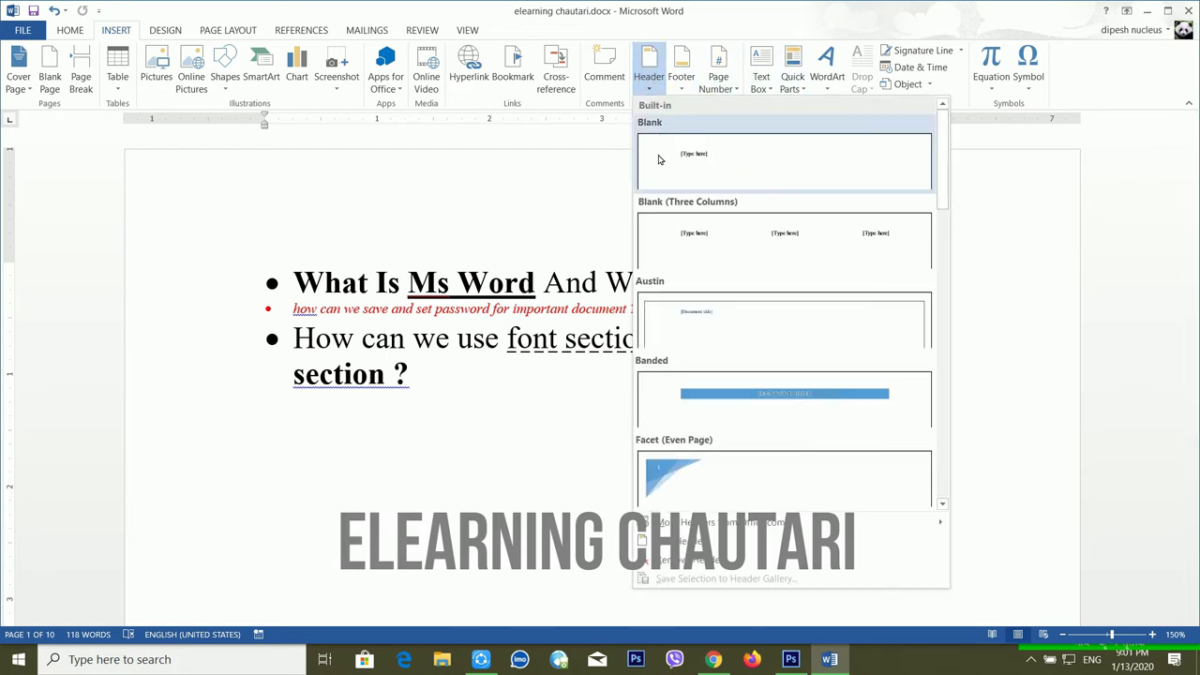
{"action": "scroll", "coordinate": [788, 394], "scroll_direction": "down", "scroll_amount": 3}
{"action": "scroll", "coordinate": [788, 393], "scroll_direction": "down", "scroll_amount": 3}
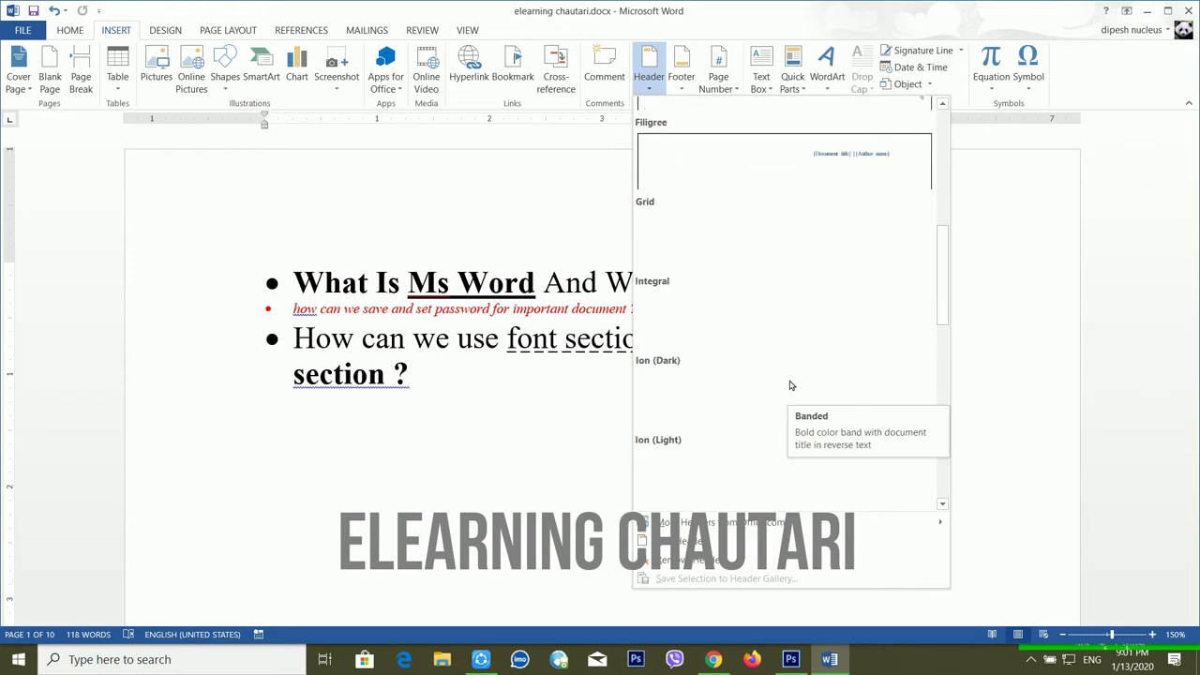
{"action": "scroll", "coordinate": [789, 377], "scroll_direction": "up", "scroll_amount": 6}
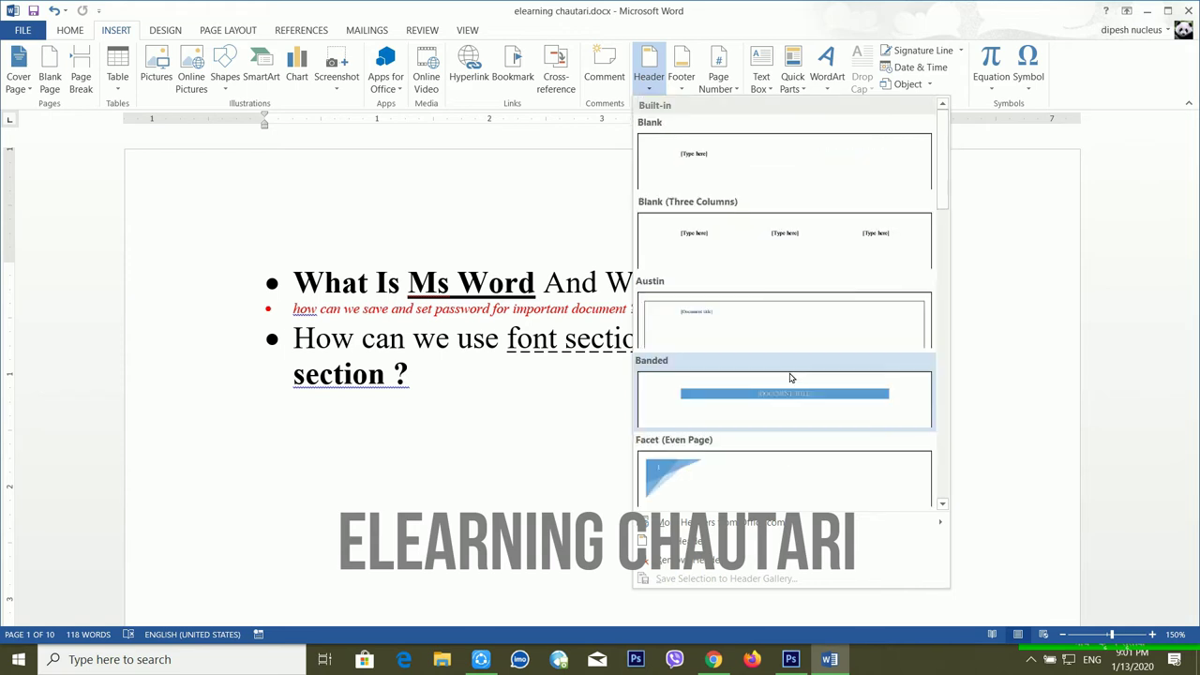
{"action": "left_click", "coordinate": [756, 316]}
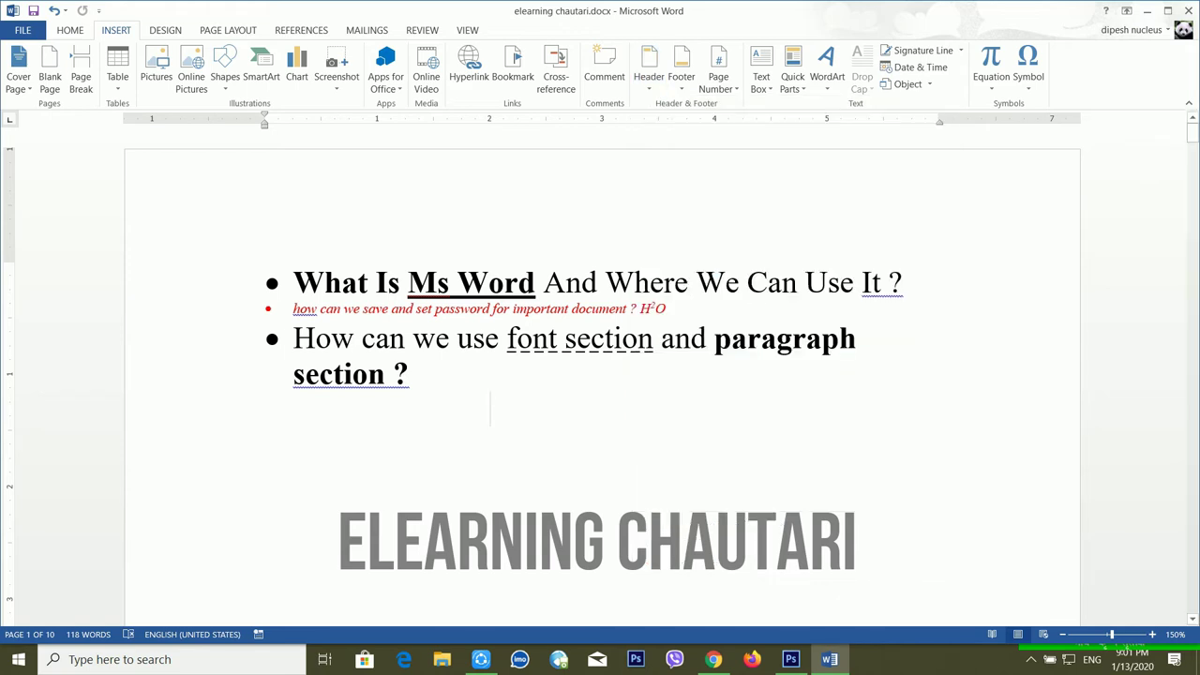
- Enter 'ms word training in nepali' as the header's document title
{"action": "left_click", "coordinate": [353, 213]}
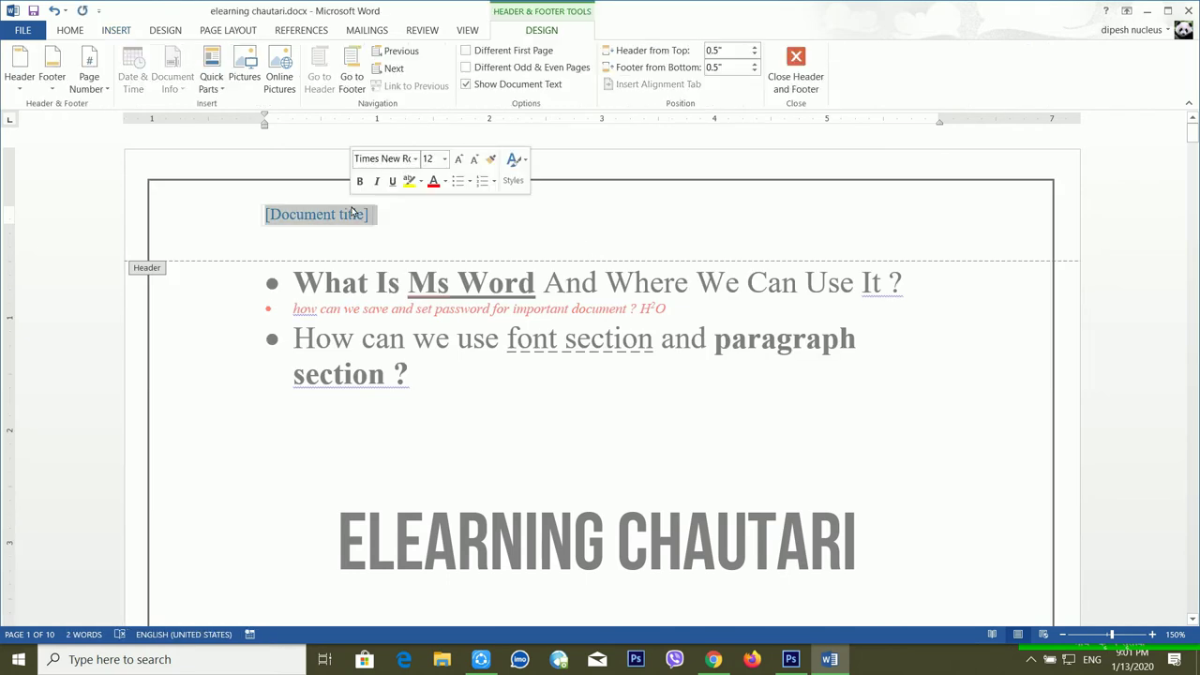
{"action": "type", "text": "ms word train"}
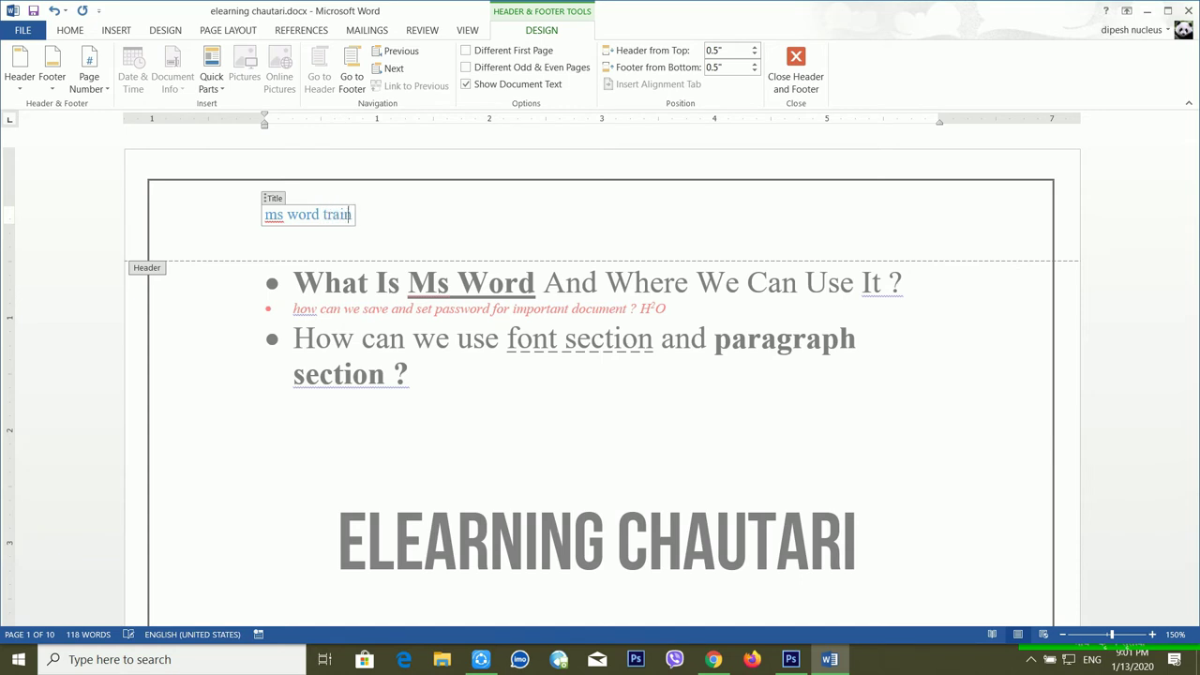
{"action": "type", "text": "ing in nepali"}
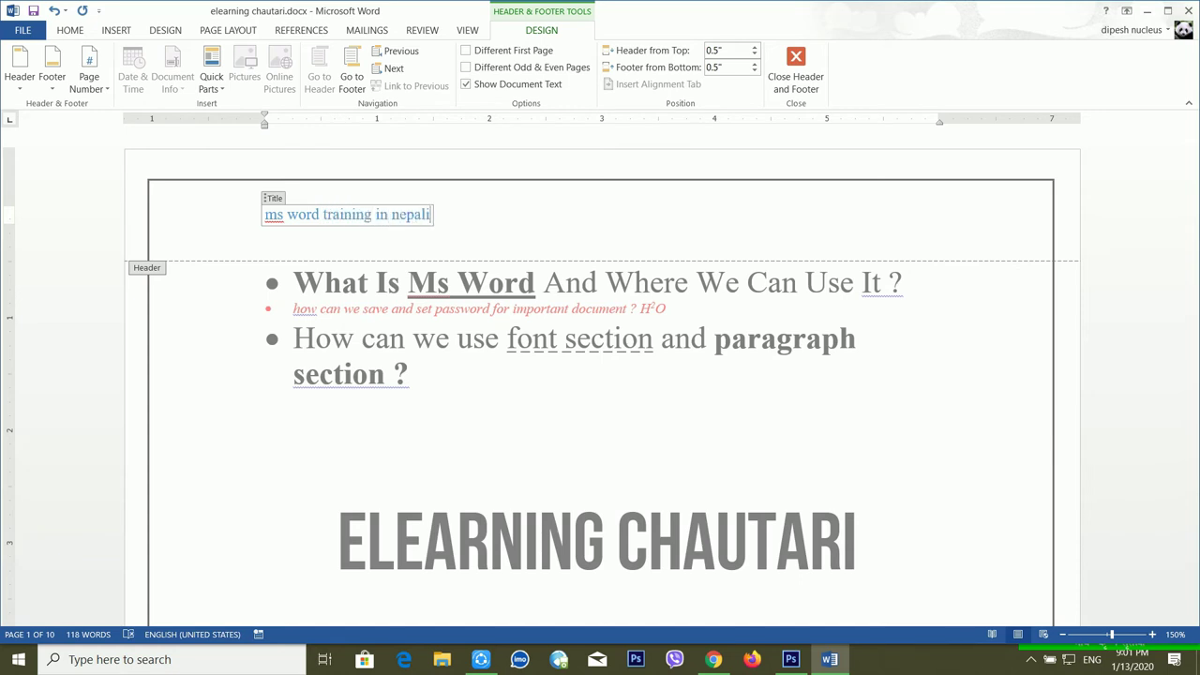
{"action": "scroll", "coordinate": [384, 496], "scroll_direction": "down", "scroll_amount": 3}
{"action": "scroll", "coordinate": [383, 496], "scroll_direction": "down", "scroll_amount": 5}
- Type 'by' and the author's name in the page footer, correcting the mistyped name
{"action": "scroll", "coordinate": [388, 498], "scroll_direction": "down", "scroll_amount": 2}
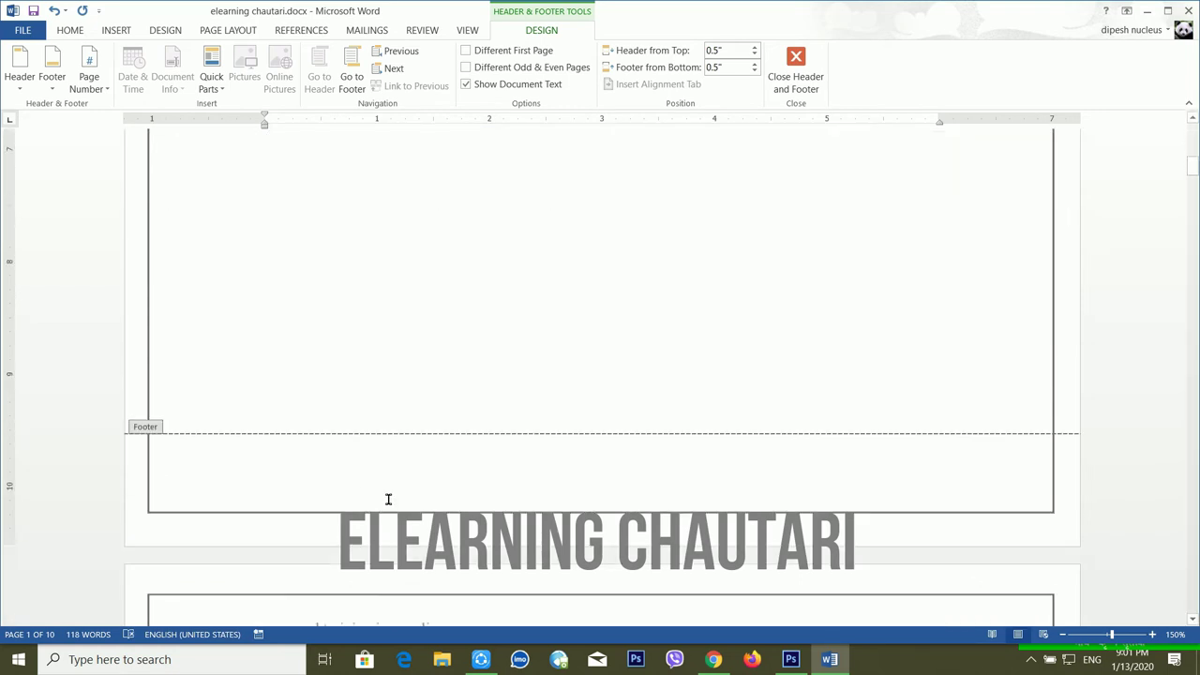
{"action": "left_click", "coordinate": [352, 493]}
{"action": "type", "text": "by"}
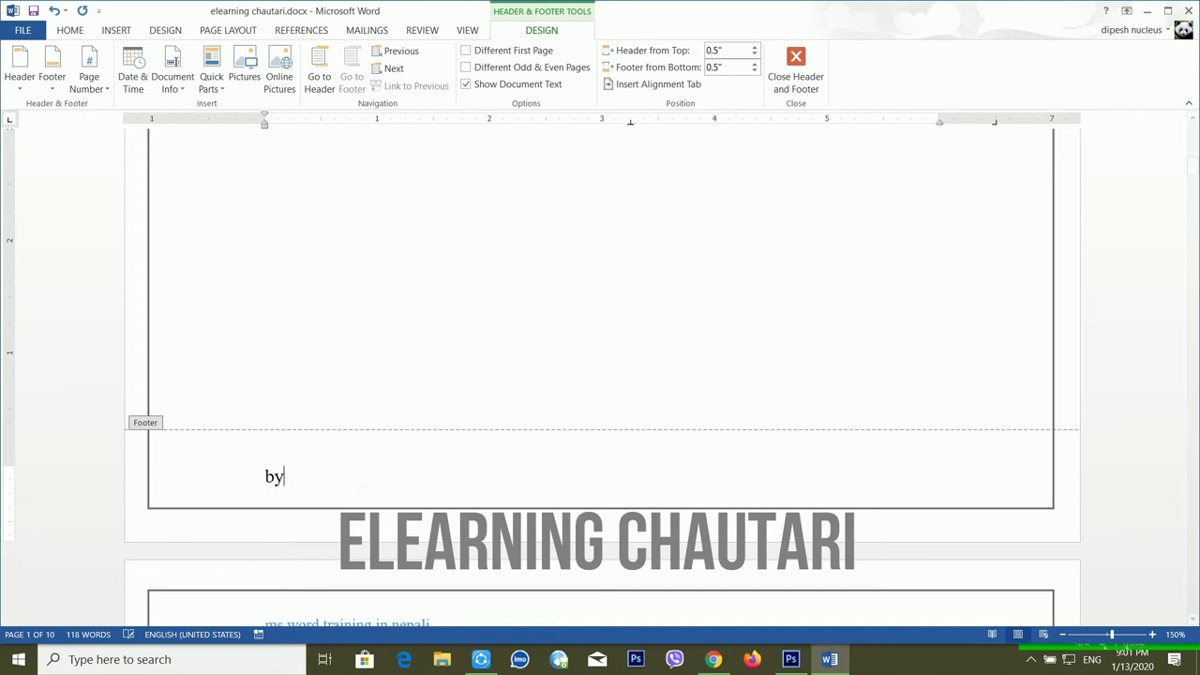
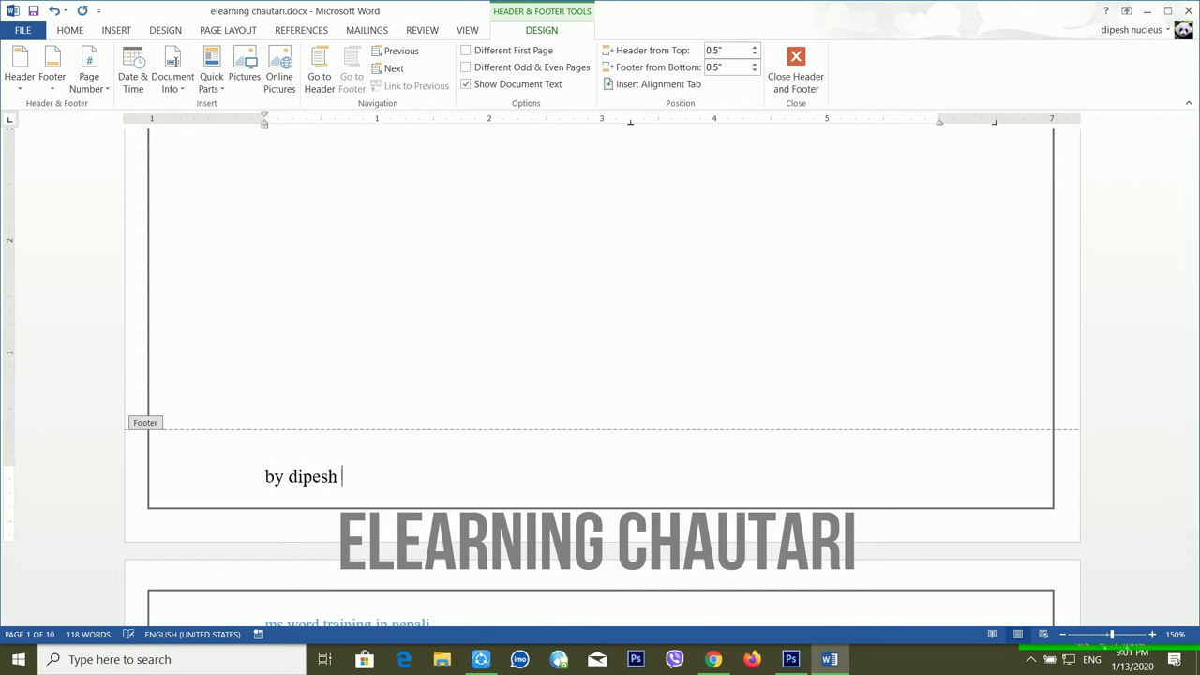
{"action": "type", "text": "dris"}
{"action": "type", "text": "hya dipshali"}
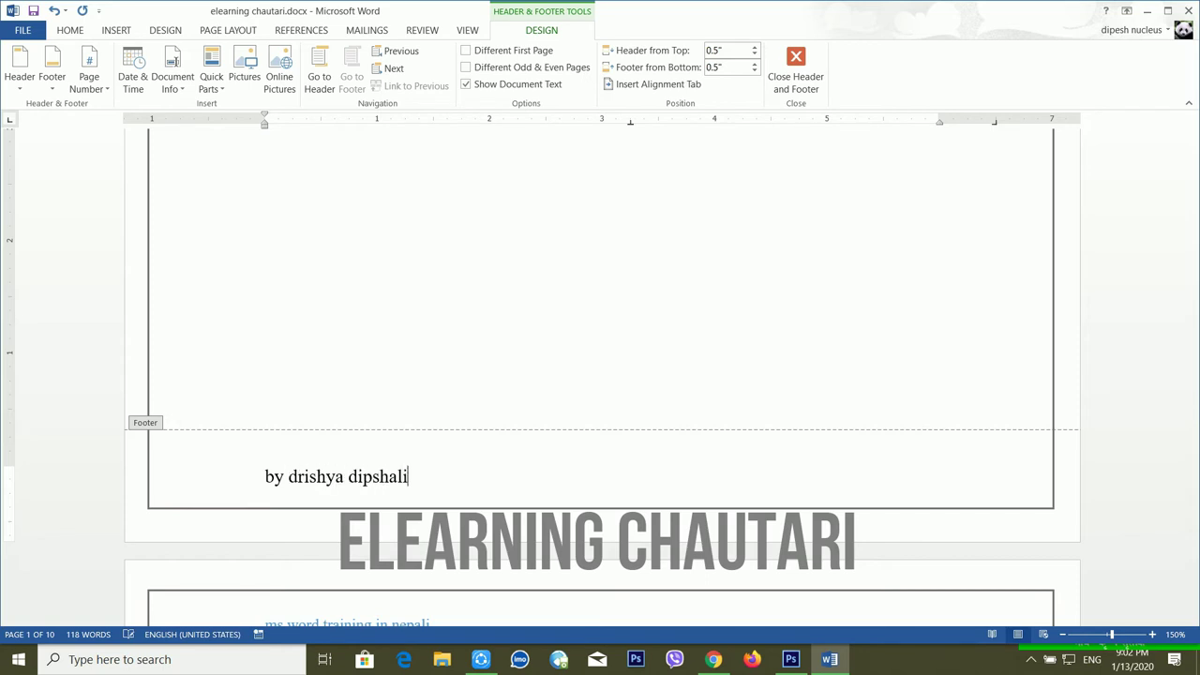
{"action": "scroll", "coordinate": [464, 410], "scroll_direction": "down", "scroll_amount": 10}
{"action": "scroll", "coordinate": [490, 404], "scroll_direction": "up", "scroll_amount": 5}
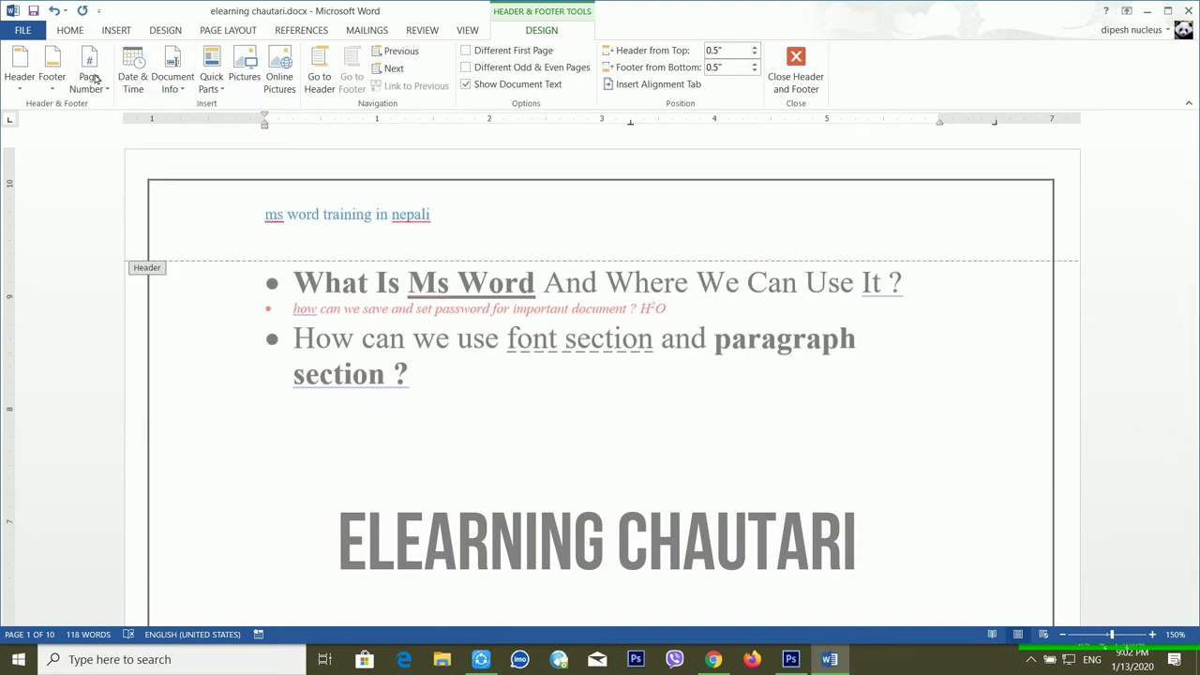
- Close Header and Footer, check the header on later pages, and return to page 1's body text
{"action": "left_click", "coordinate": [798, 57]}
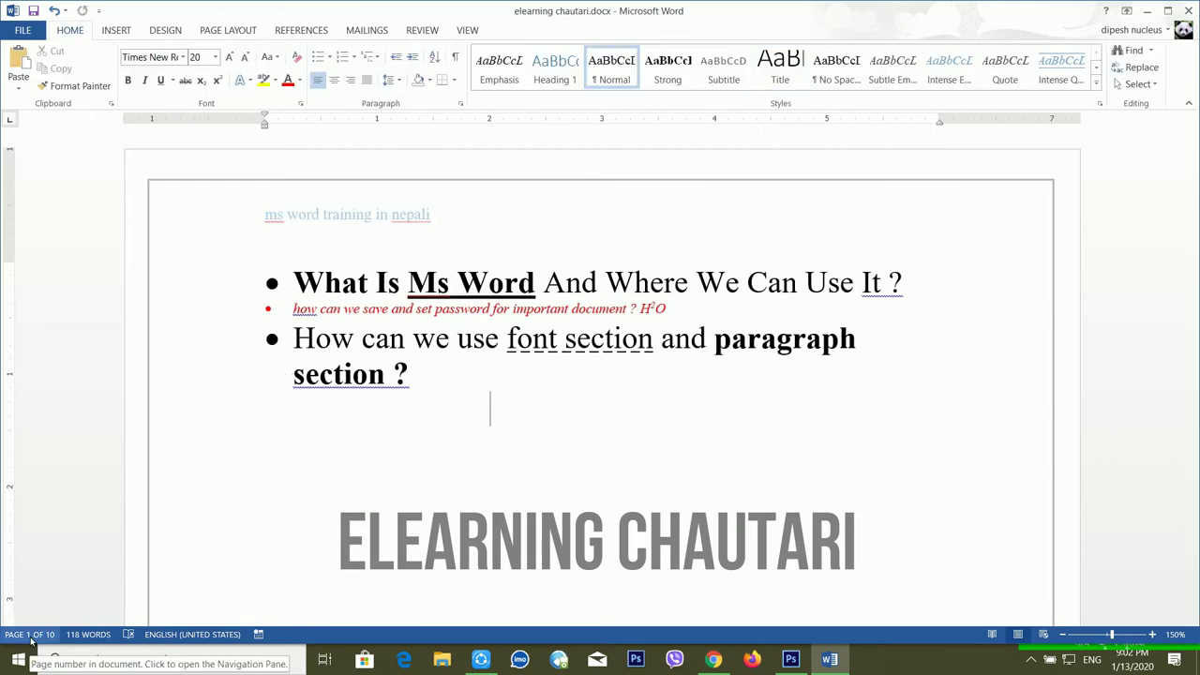
{"action": "scroll", "coordinate": [600, 375], "scroll_direction": "down", "scroll_amount": 3}
{"action": "scroll", "coordinate": [360, 241], "scroll_direction": "down", "scroll_amount": 5}
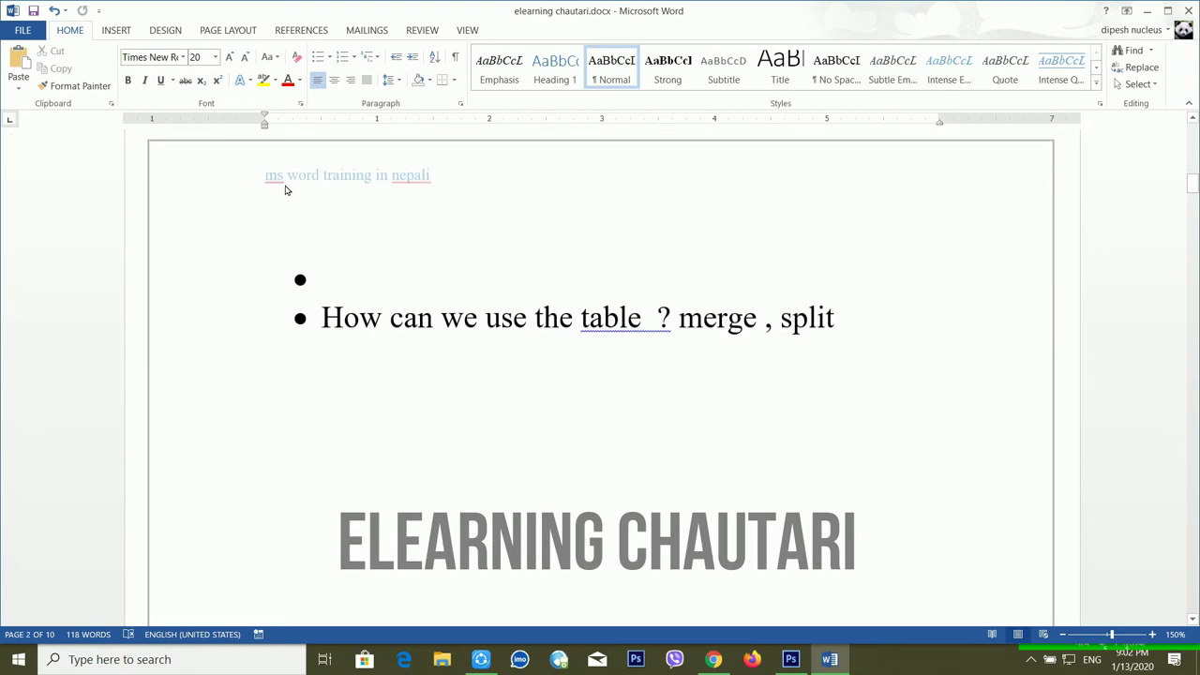
{"action": "scroll", "coordinate": [662, 448], "scroll_direction": "down", "scroll_amount": 3}
{"action": "scroll", "coordinate": [619, 403], "scroll_direction": "down", "scroll_amount": 5}
{"action": "scroll", "coordinate": [580, 363], "scroll_direction": "down", "scroll_amount": 2}
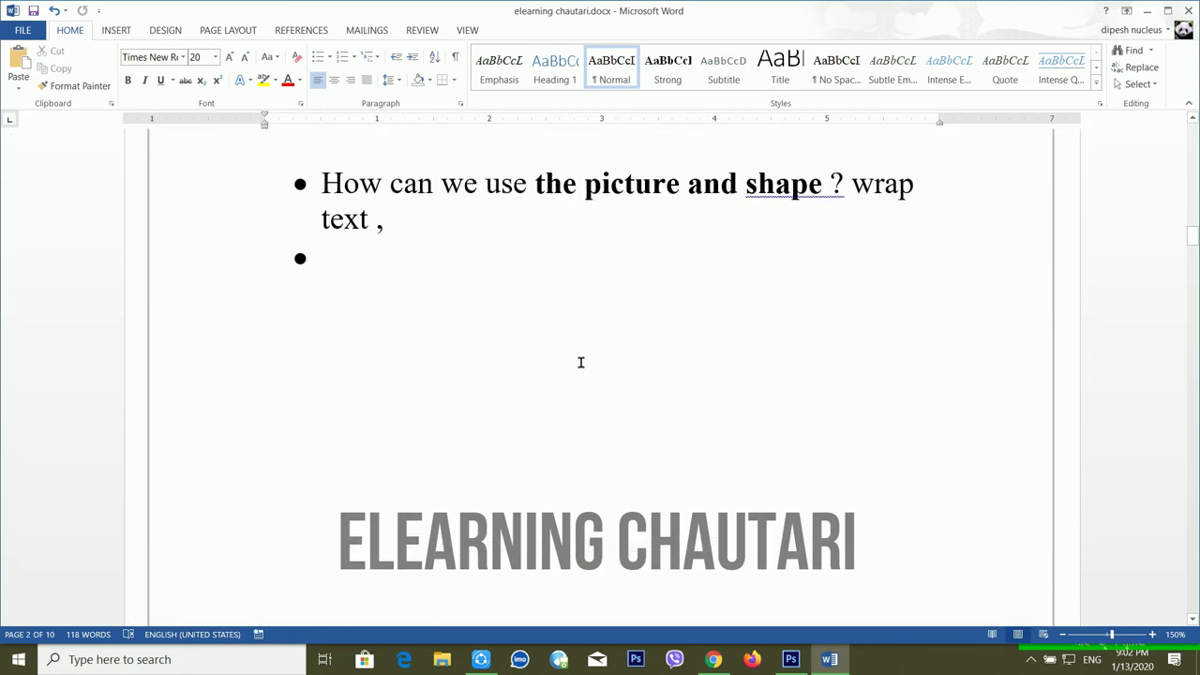
{"action": "scroll", "coordinate": [475, 434], "scroll_direction": "down", "scroll_amount": 5}
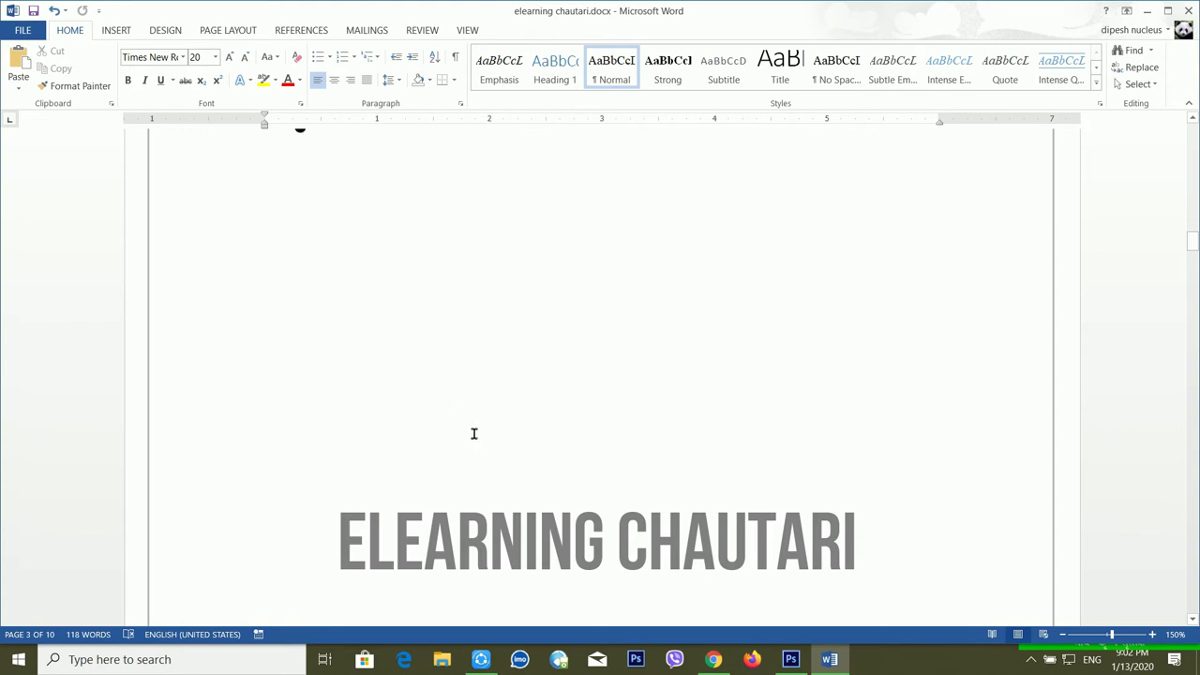
{"action": "scroll", "coordinate": [597, 443], "scroll_direction": "down", "scroll_amount": 5}
{"action": "scroll", "coordinate": [595, 448], "scroll_direction": "up", "scroll_amount": 5}
{"action": "scroll", "coordinate": [606, 466], "scroll_direction": "up", "scroll_amount": 5}
{"action": "scroll", "coordinate": [615, 484], "scroll_direction": "down", "scroll_amount": 3}
{"action": "scroll", "coordinate": [617, 487], "scroll_direction": "down", "scroll_amount": 5}
{"action": "scroll", "coordinate": [617, 486], "scroll_direction": "up", "scroll_amount": 5}
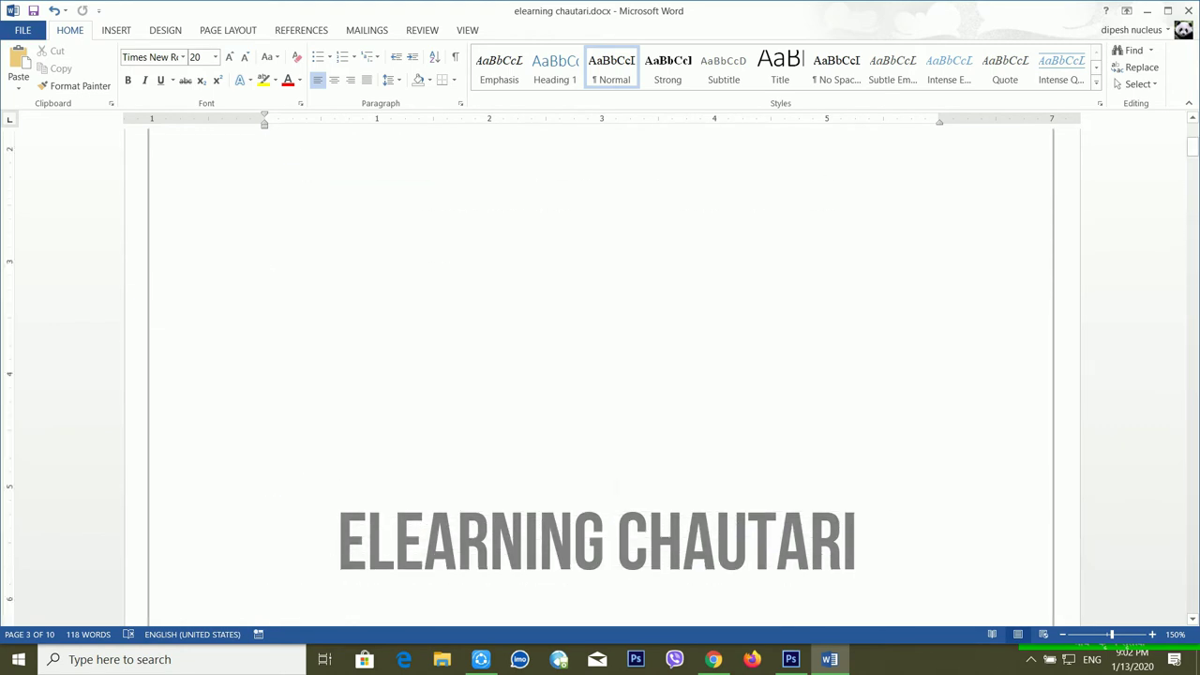
{"action": "left_click", "coordinate": [487, 419]}
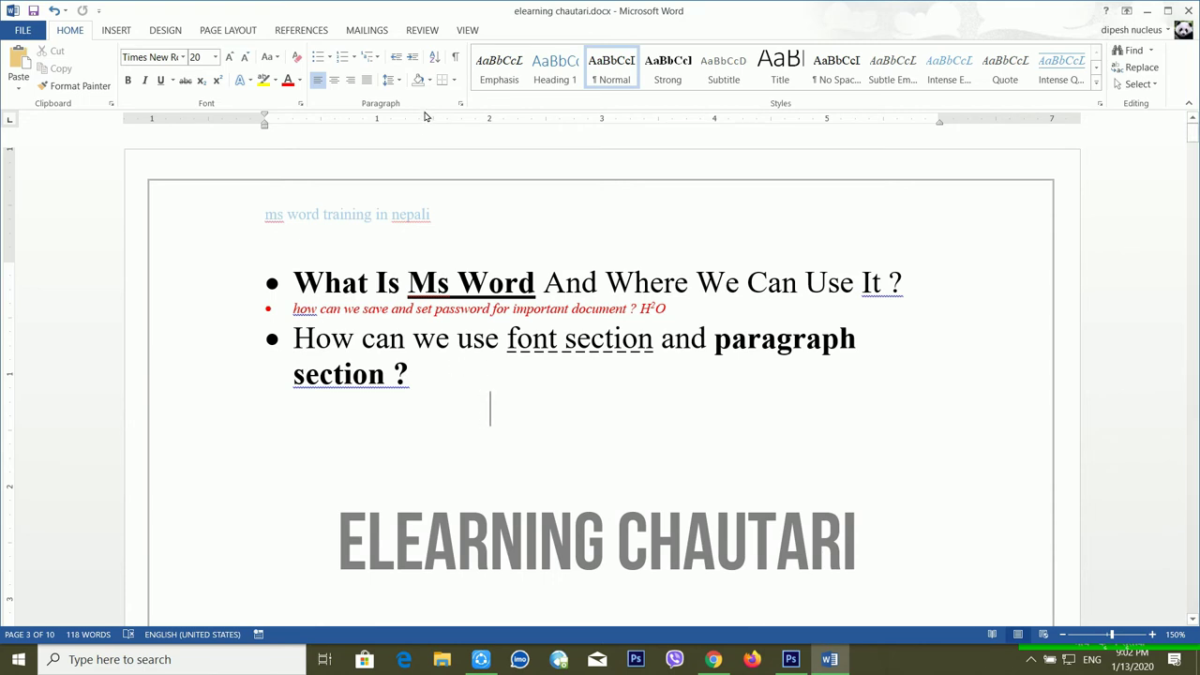
- Open the Insert tab's Page Number options and dismiss them without adding a number
{"action": "left_click", "coordinate": [120, 34]}
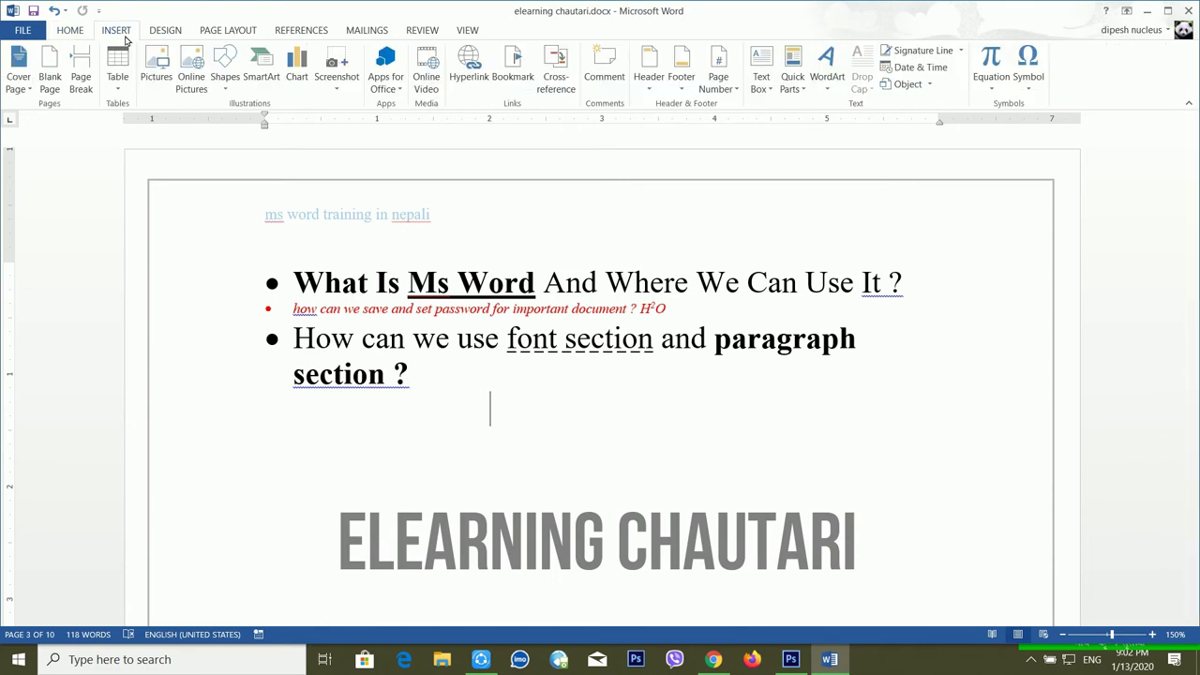
{"action": "left_click", "coordinate": [722, 93]}
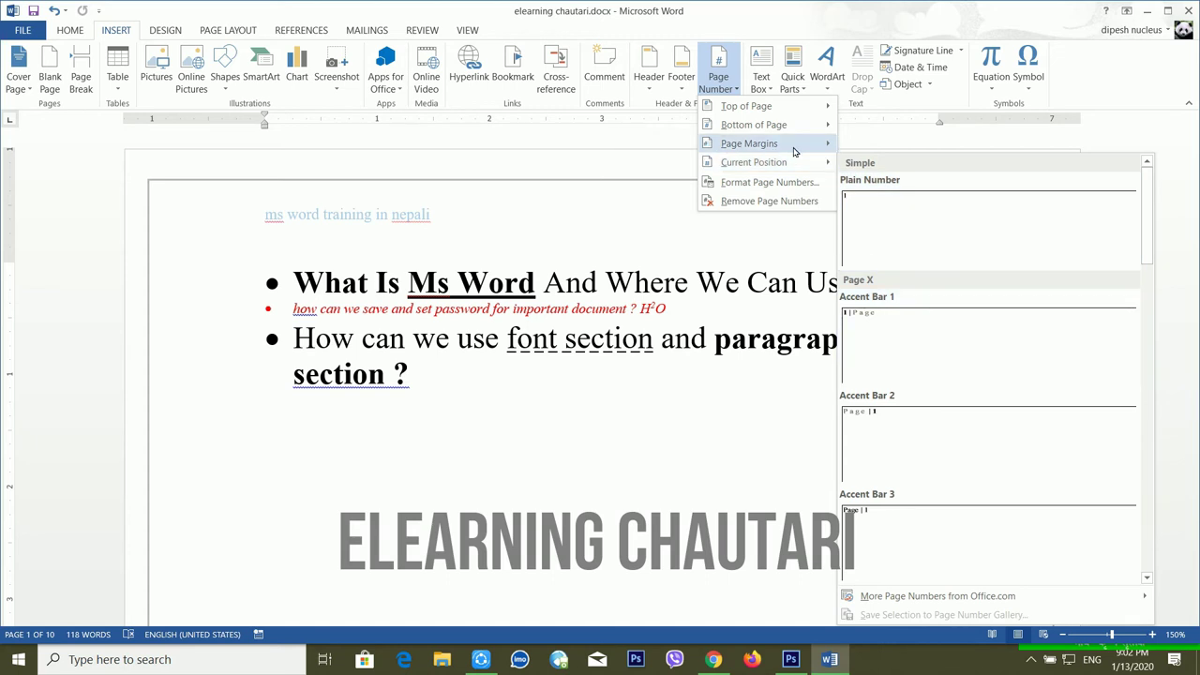
{"action": "mouse_move", "coordinate": [753, 125]}
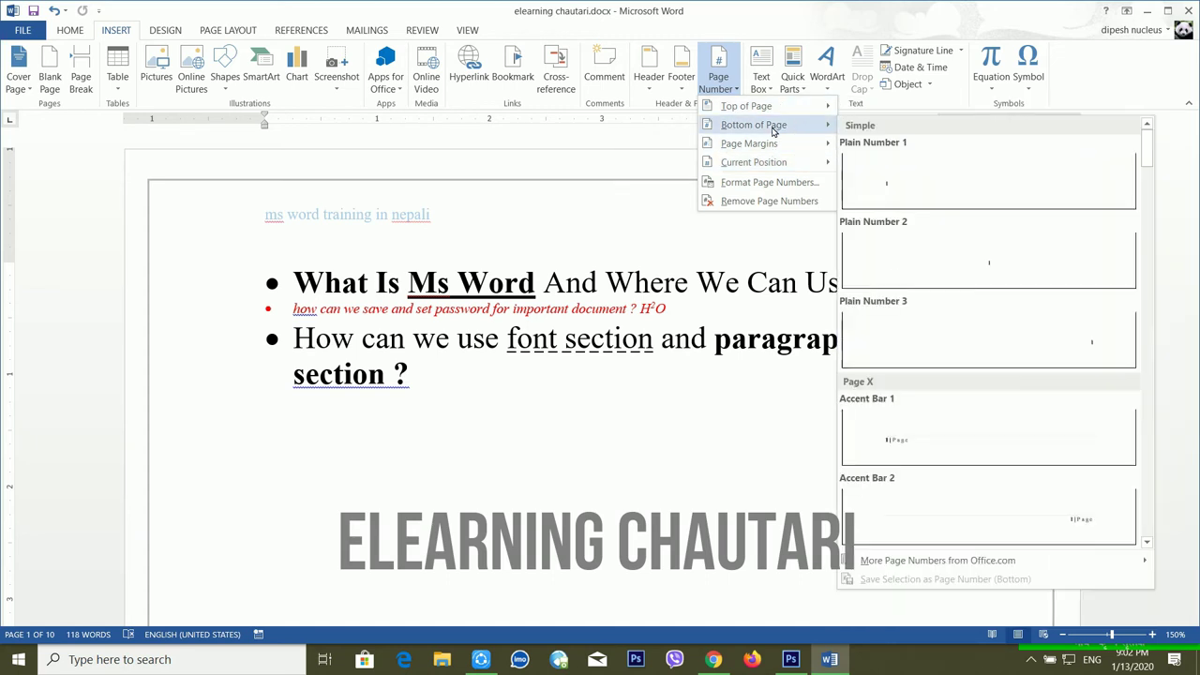
{"action": "key", "text": "Escape"}
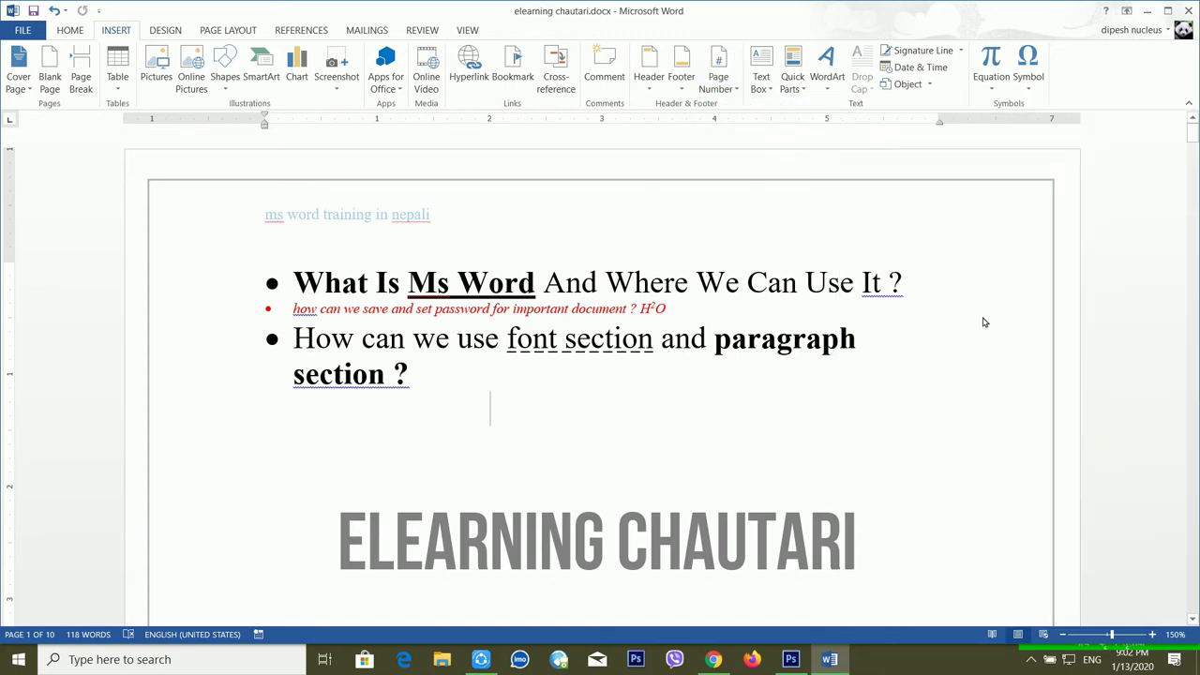
- Open the page 1 footer, then scroll back to page 1's bullet list
{"action": "double_click", "coordinate": [935, 444]}
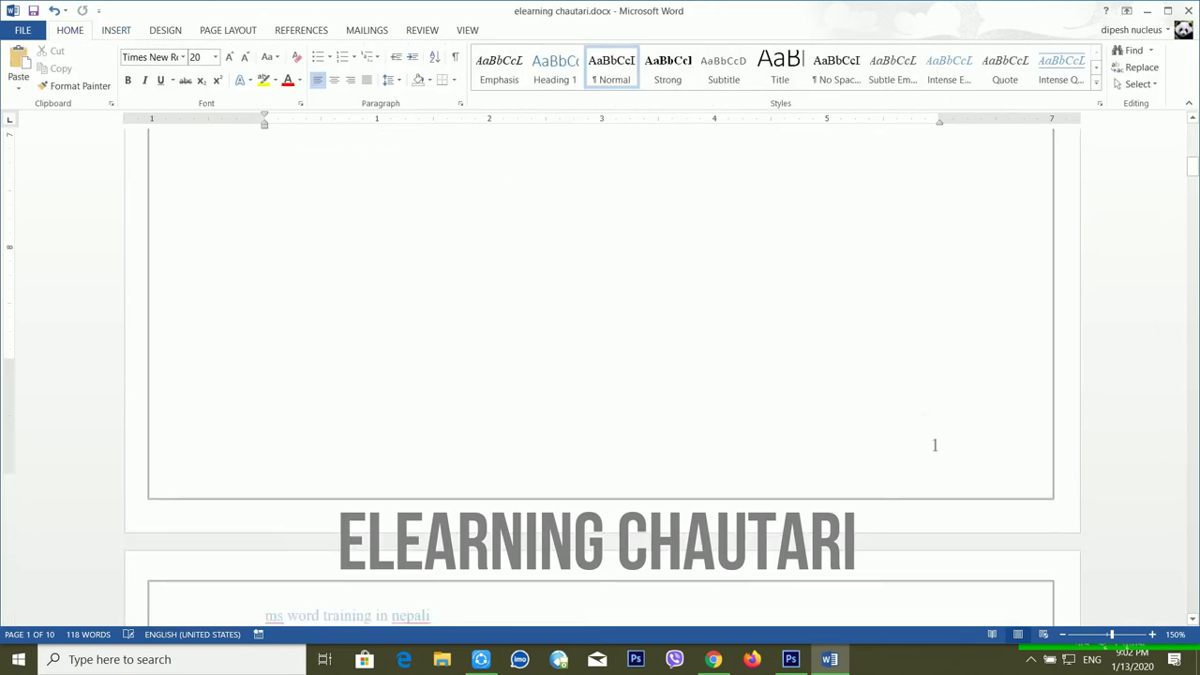
{"action": "scroll", "coordinate": [934, 444], "scroll_direction": "down", "scroll_amount": 5}
{"action": "scroll", "coordinate": [937, 216], "scroll_direction": "up", "scroll_amount": 3}
{"action": "scroll", "coordinate": [946, 328], "scroll_direction": "up", "scroll_amount": 5}
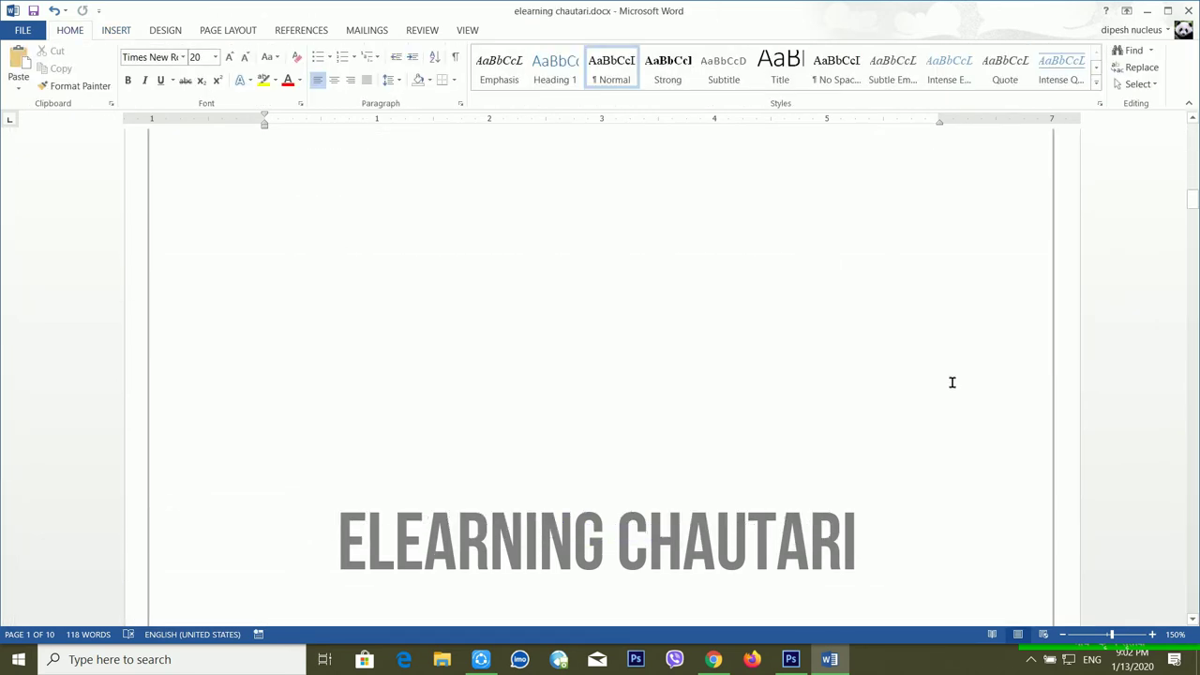
{"action": "scroll", "coordinate": [951, 382], "scroll_direction": "down", "scroll_amount": 1}
{"action": "scroll", "coordinate": [938, 475], "scroll_direction": "down", "scroll_amount": 5}
{"action": "scroll", "coordinate": [943, 473], "scroll_direction": "down", "scroll_amount": 2}
{"action": "scroll", "coordinate": [940, 413], "scroll_direction": "down", "scroll_amount": 2}
{"action": "scroll", "coordinate": [948, 410], "scroll_direction": "up", "scroll_amount": 8}
{"action": "scroll", "coordinate": [948, 408], "scroll_direction": "up", "scroll_amount": 6}
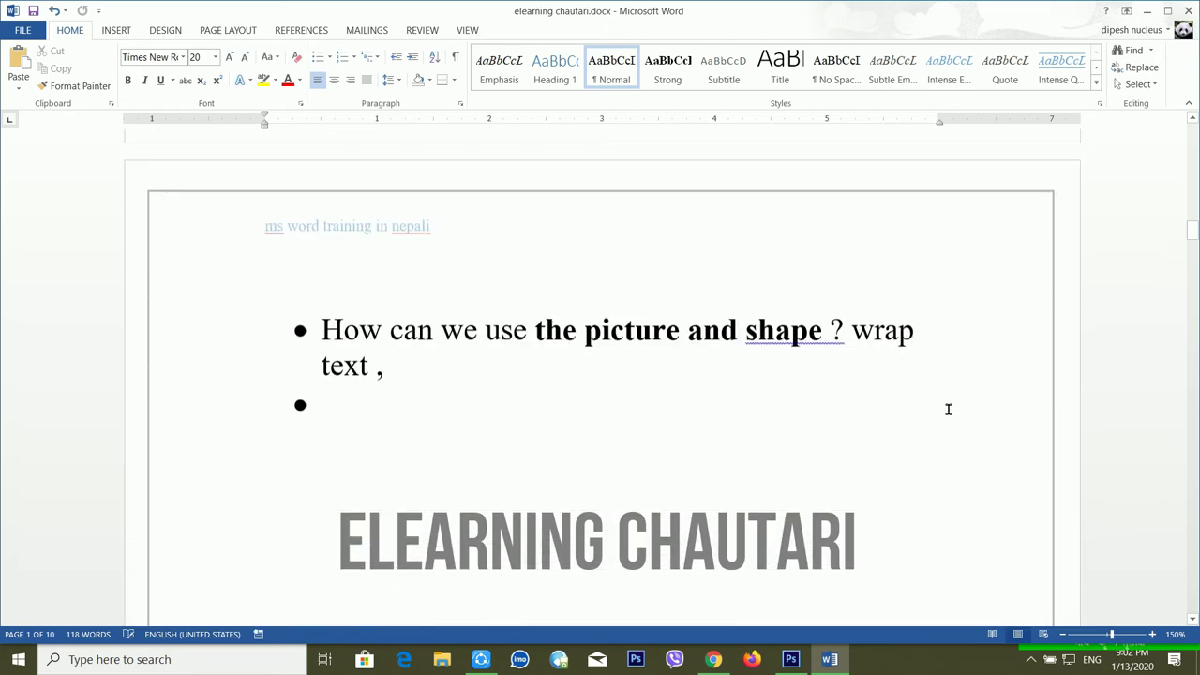
{"action": "scroll", "coordinate": [947, 409], "scroll_direction": "up", "scroll_amount": 3}
{"action": "scroll", "coordinate": [937, 375], "scroll_direction": "up", "scroll_amount": 3}
{"action": "scroll", "coordinate": [934, 343], "scroll_direction": "up", "scroll_amount": 3}
{"action": "scroll", "coordinate": [490, 408], "scroll_direction": "up", "scroll_amount": 3}
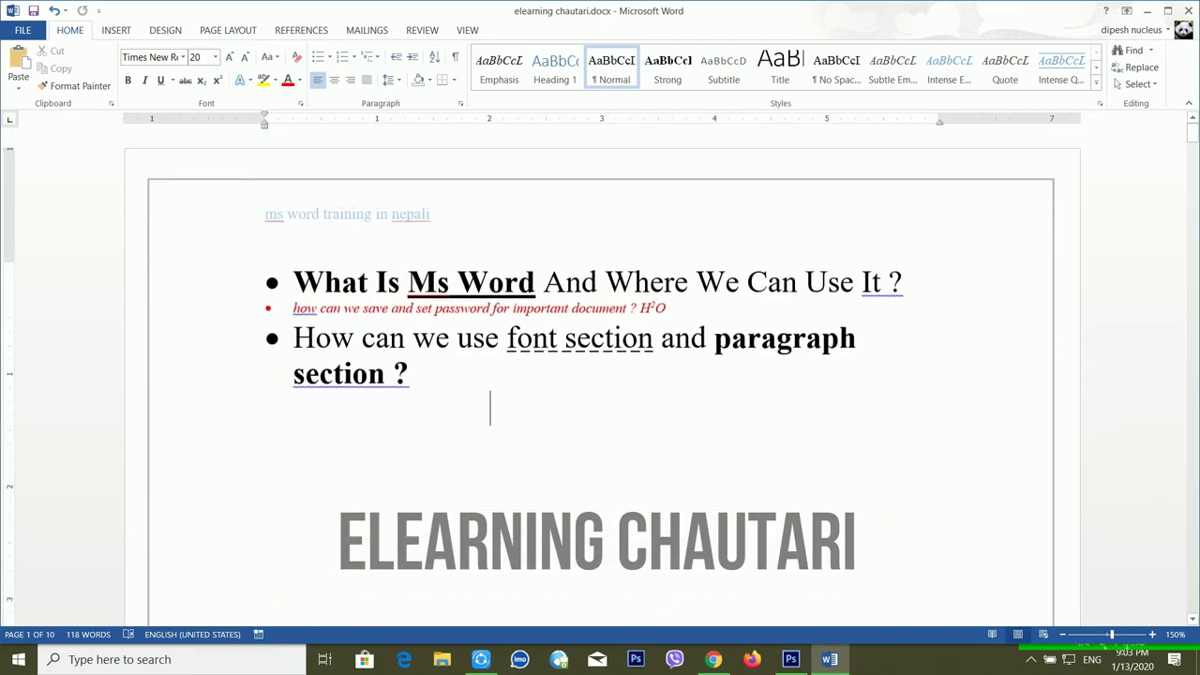
{"action": "scroll", "coordinate": [1058, 425], "scroll_direction": "down", "scroll_amount": 3}
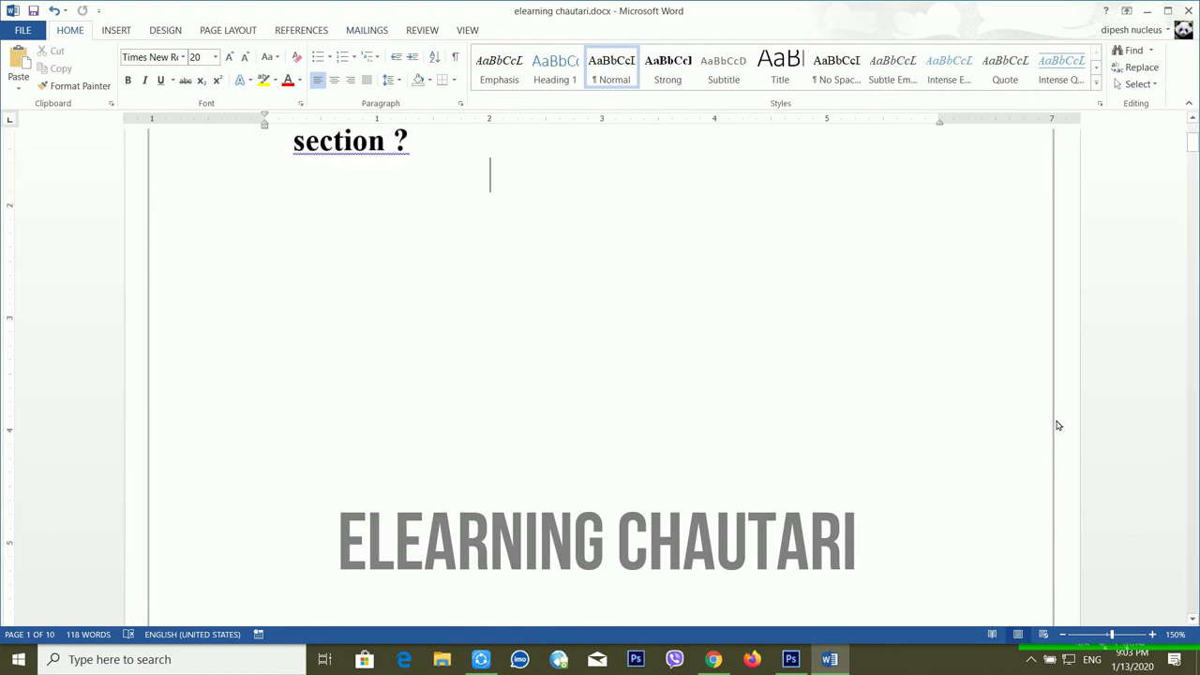
{"action": "scroll", "coordinate": [1050, 436], "scroll_direction": "down", "scroll_amount": 2}
{"action": "scroll", "coordinate": [991, 441], "scroll_direction": "down", "scroll_amount": 3}
{"action": "scroll", "coordinate": [934, 469], "scroll_direction": "up", "scroll_amount": 3}
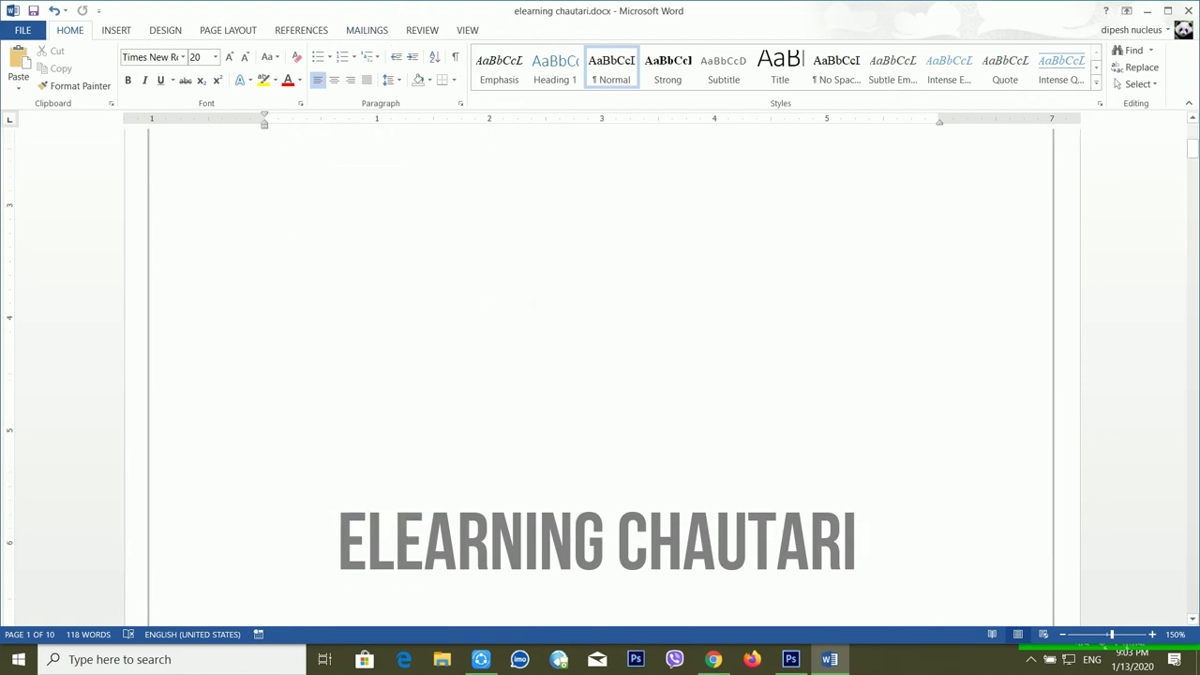
{"action": "scroll", "coordinate": [474, 309], "scroll_direction": "up", "scroll_amount": 2}
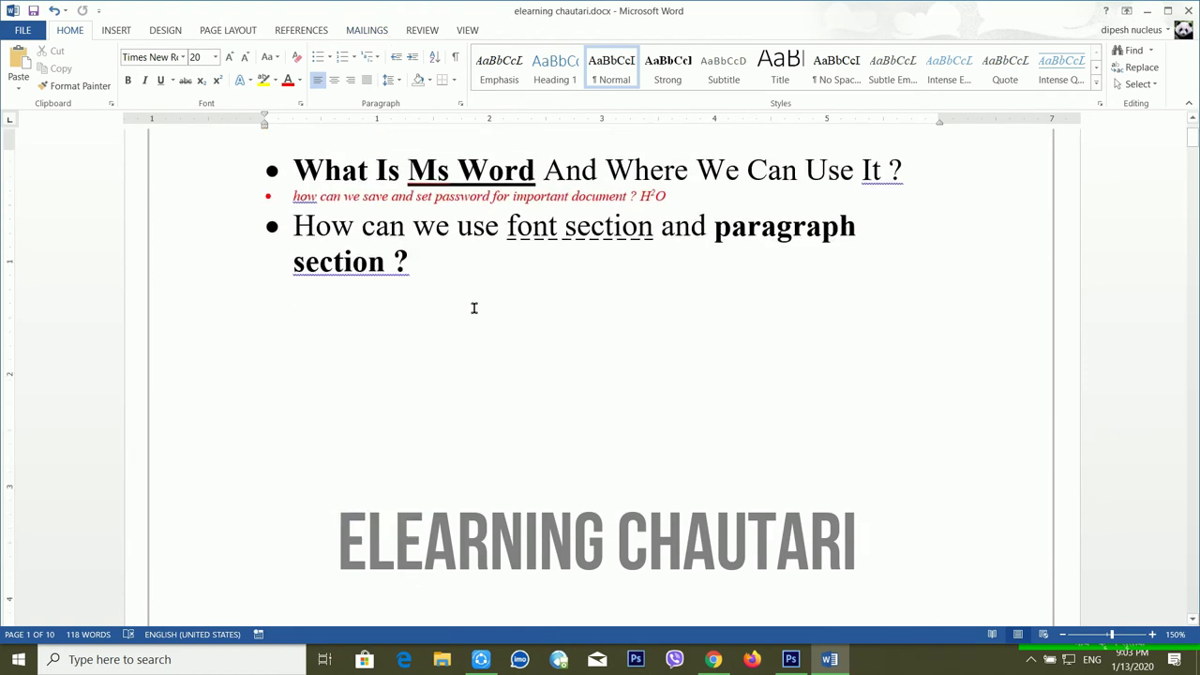
{"action": "left_click", "coordinate": [116, 30]}
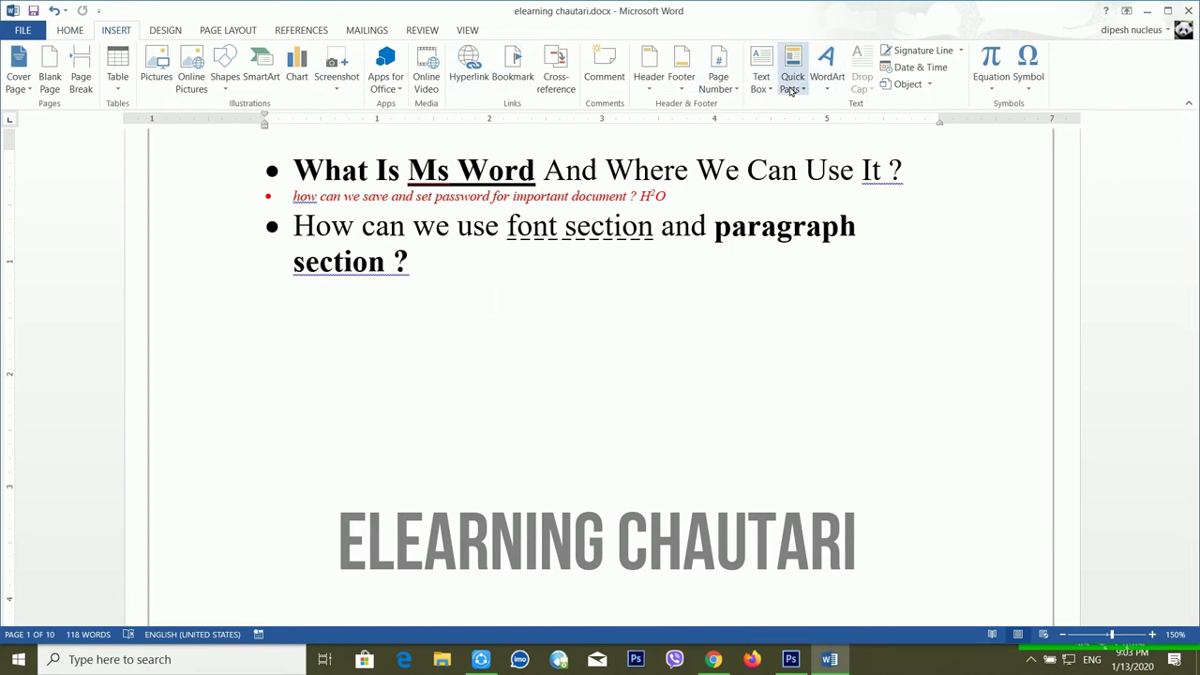
{"action": "left_click", "coordinate": [720, 88]}
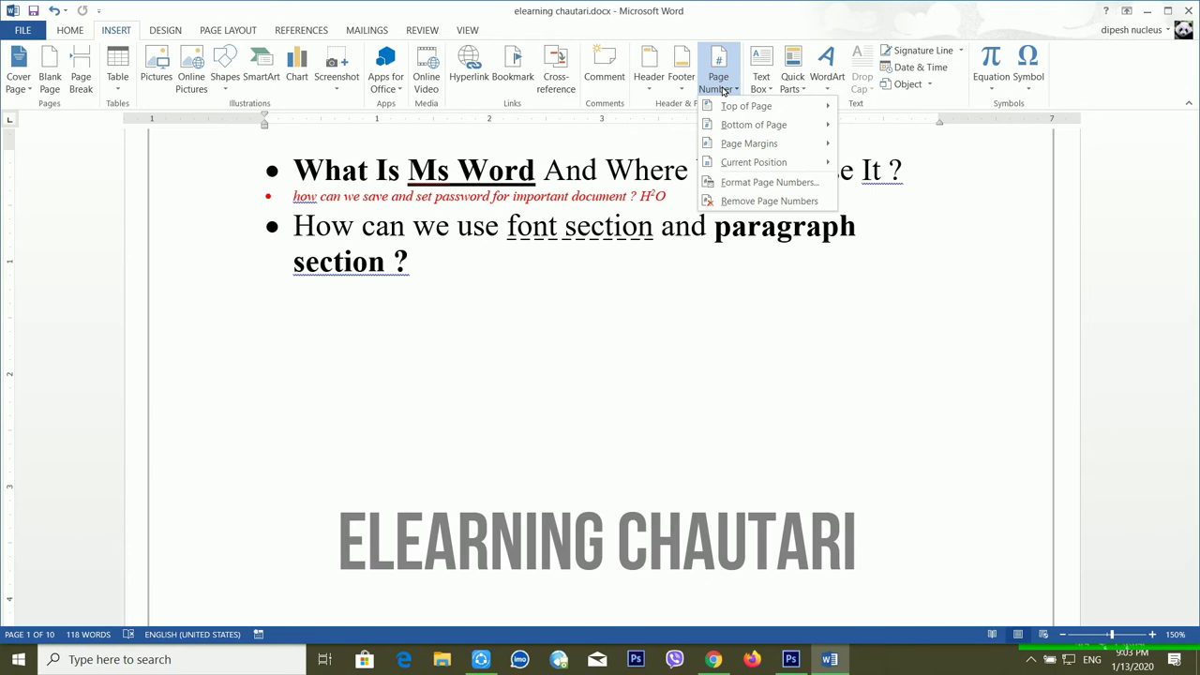
{"action": "left_click", "coordinate": [729, 185]}
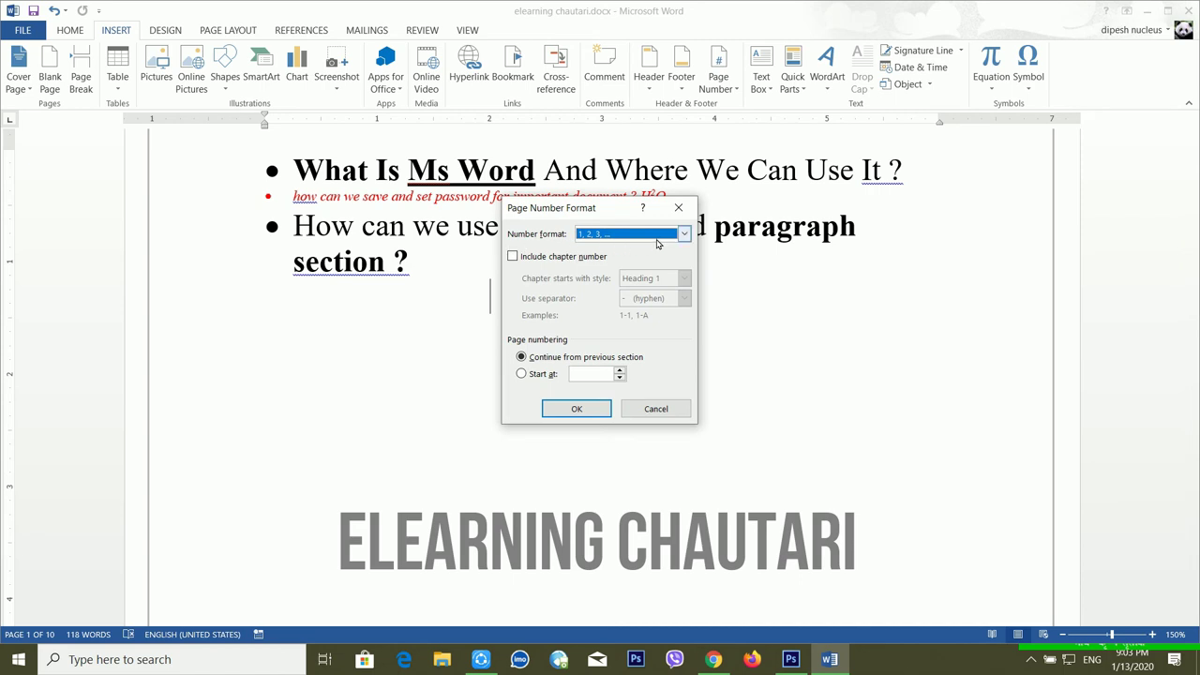
{"action": "left_click", "coordinate": [676, 238]}
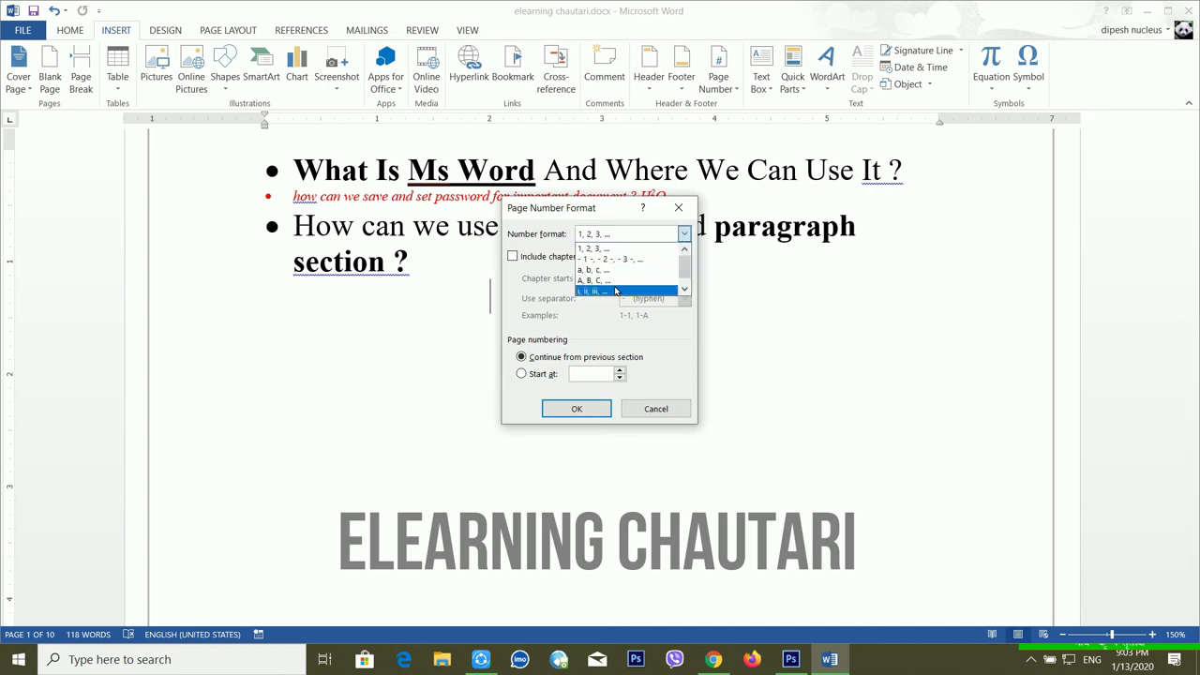
{"action": "left_click", "coordinate": [534, 283]}
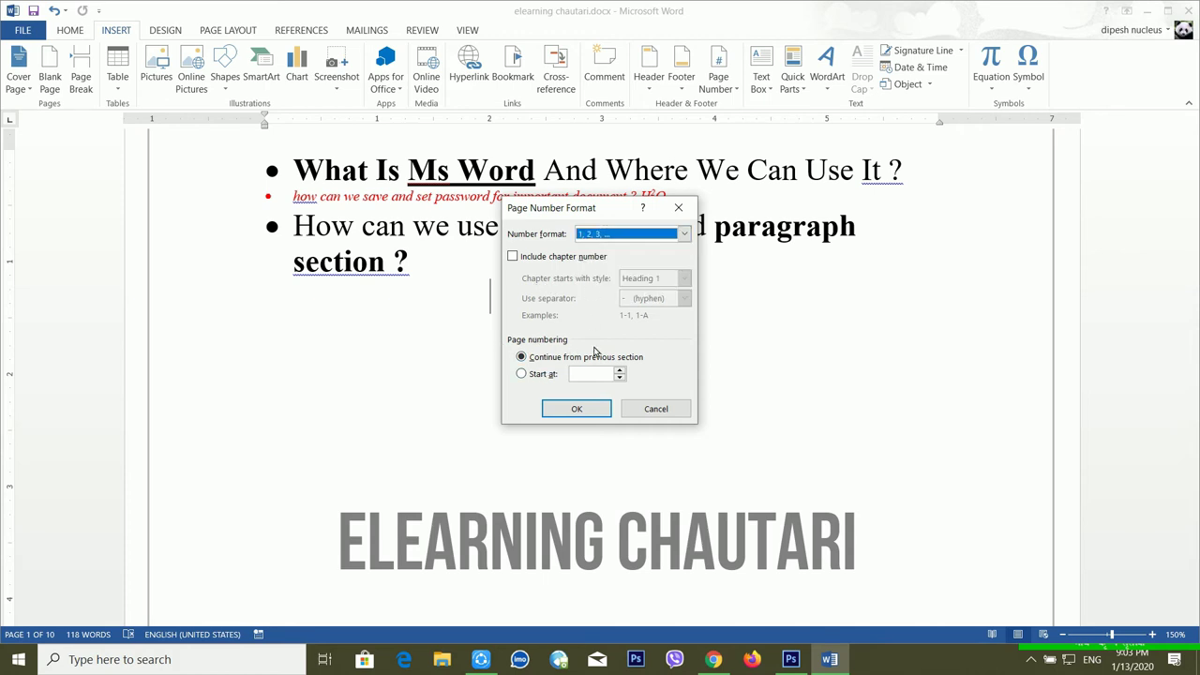
{"action": "left_click", "coordinate": [679, 210]}
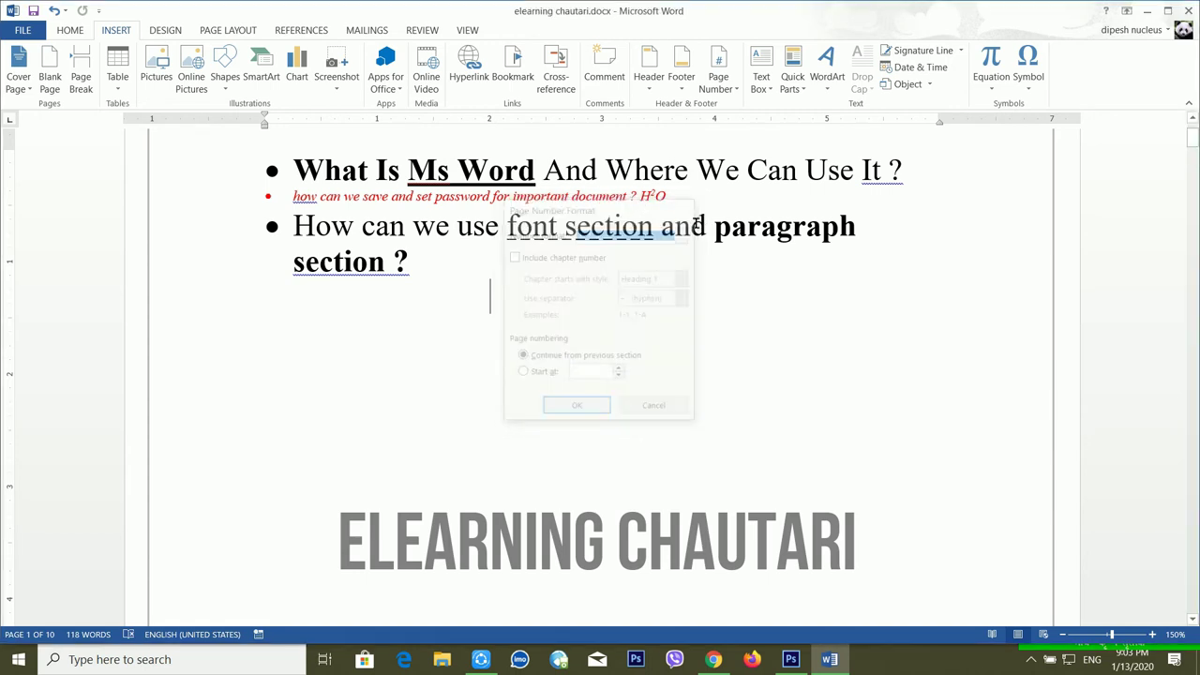
- Place the insertion point on the line below the table bullet
{"action": "scroll", "coordinate": [935, 568], "scroll_direction": "down", "scroll_amount": 5}
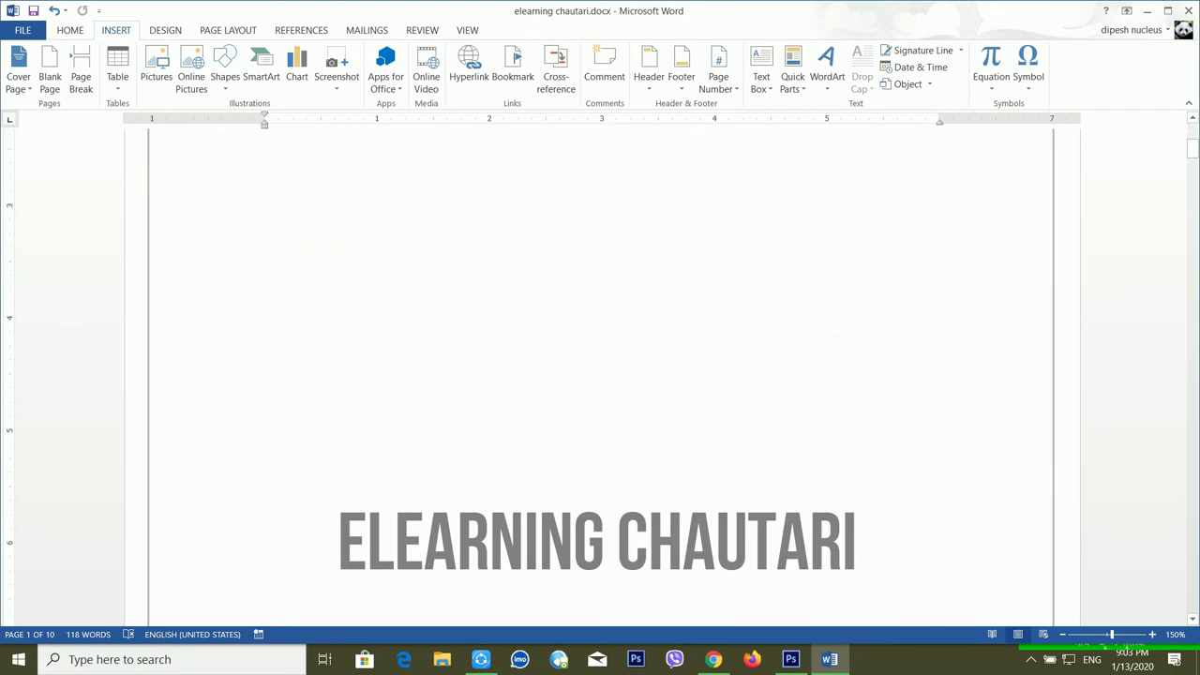
{"action": "scroll", "coordinate": [935, 568], "scroll_direction": "down", "scroll_amount": 5}
{"action": "scroll", "coordinate": [733, 394], "scroll_direction": "down", "scroll_amount": 4}
{"action": "left_click", "coordinate": [489, 184]}
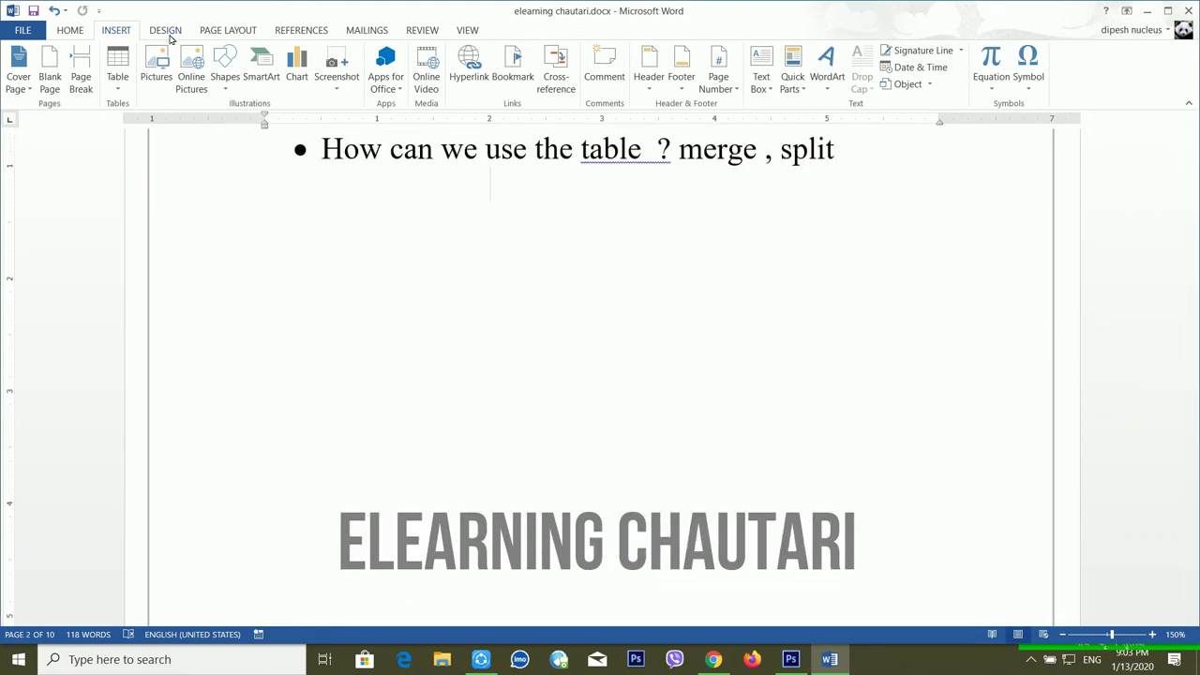
- Find the 'how can we change the background of page ?' bullet and click the line below it
{"action": "scroll", "coordinate": [600, 375], "scroll_direction": "down", "scroll_amount": 4}
{"action": "scroll", "coordinate": [600, 375], "scroll_direction": "down", "scroll_amount": 4}
{"action": "scroll", "coordinate": [600, 375], "scroll_direction": "down", "scroll_amount": 4}
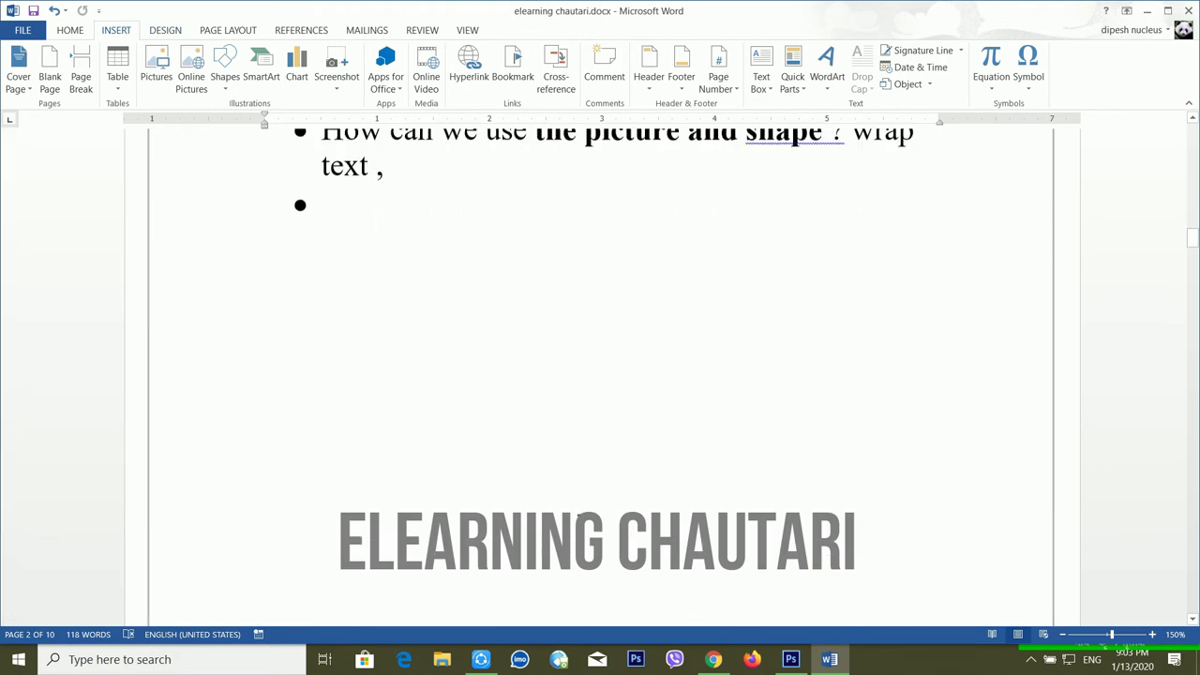
{"action": "scroll", "coordinate": [600, 375], "scroll_direction": "down", "scroll_amount": 4}
{"action": "scroll", "coordinate": [600, 375], "scroll_direction": "down", "scroll_amount": 4}
{"action": "scroll", "coordinate": [600, 375], "scroll_direction": "down", "scroll_amount": 3}
{"action": "scroll", "coordinate": [600, 375], "scroll_direction": "up", "scroll_amount": 3}
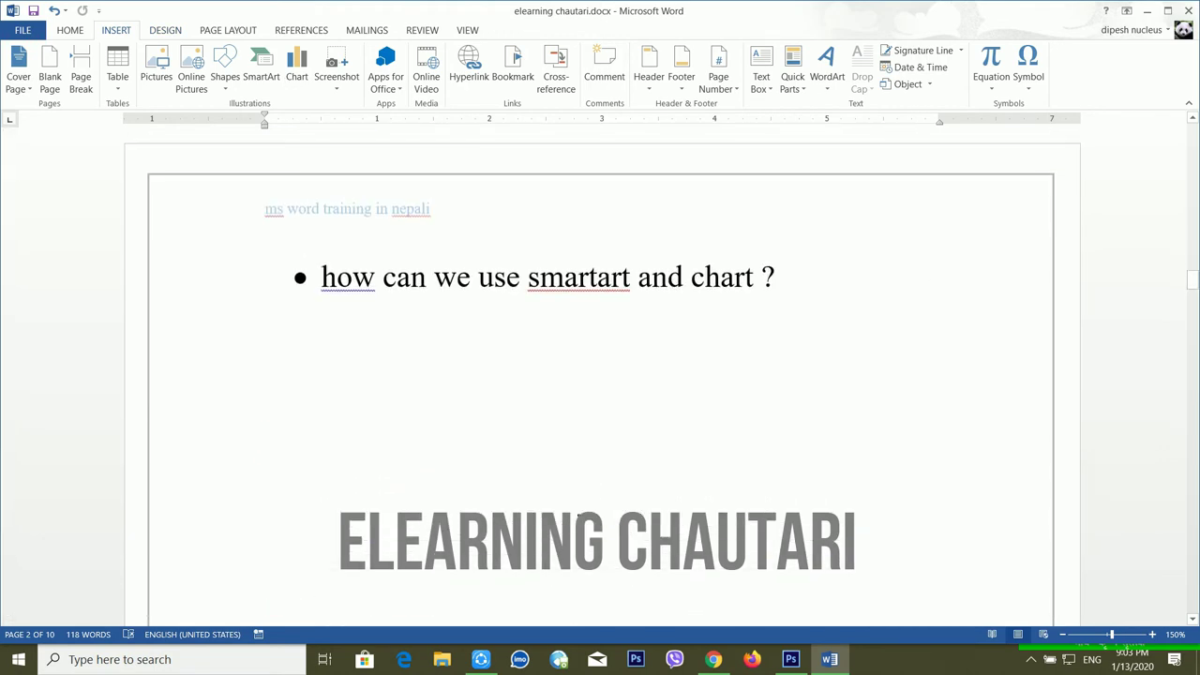
{"action": "scroll", "coordinate": [600, 375], "scroll_direction": "down", "scroll_amount": 3}
{"action": "scroll", "coordinate": [600, 375], "scroll_direction": "down", "scroll_amount": 4}
{"action": "scroll", "coordinate": [600, 375], "scroll_direction": "down", "scroll_amount": 1}
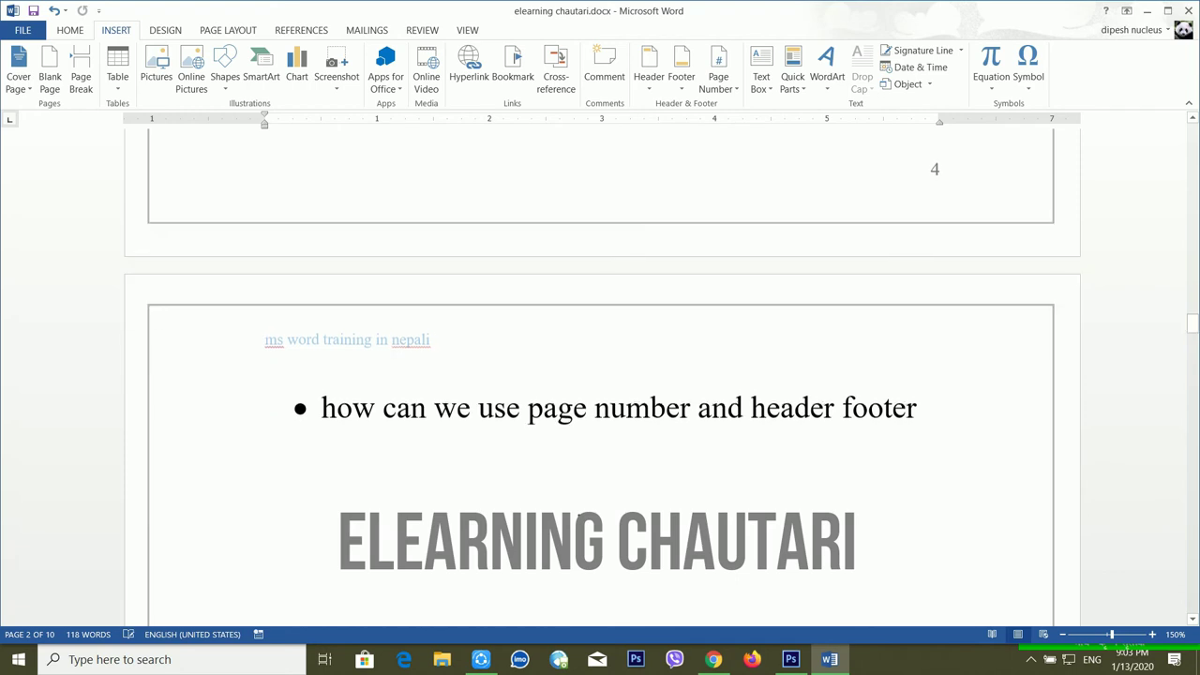
{"action": "scroll", "coordinate": [691, 490], "scroll_direction": "down", "scroll_amount": 1}
{"action": "scroll", "coordinate": [691, 497], "scroll_direction": "down", "scroll_amount": 6}
{"action": "scroll", "coordinate": [679, 500], "scroll_direction": "down", "scroll_amount": 6}
{"action": "scroll", "coordinate": [681, 506], "scroll_direction": "down", "scroll_amount": 2}
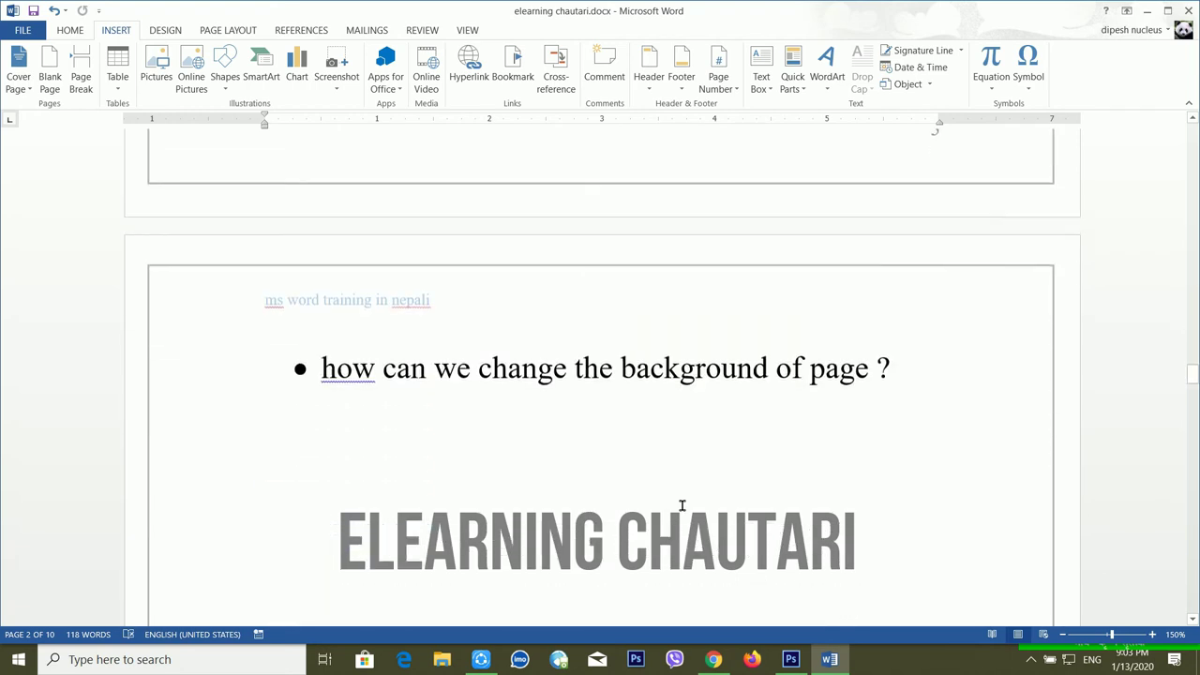
{"action": "left_click_drag", "start_coordinate": [621, 370], "coordinate": [876, 371]}
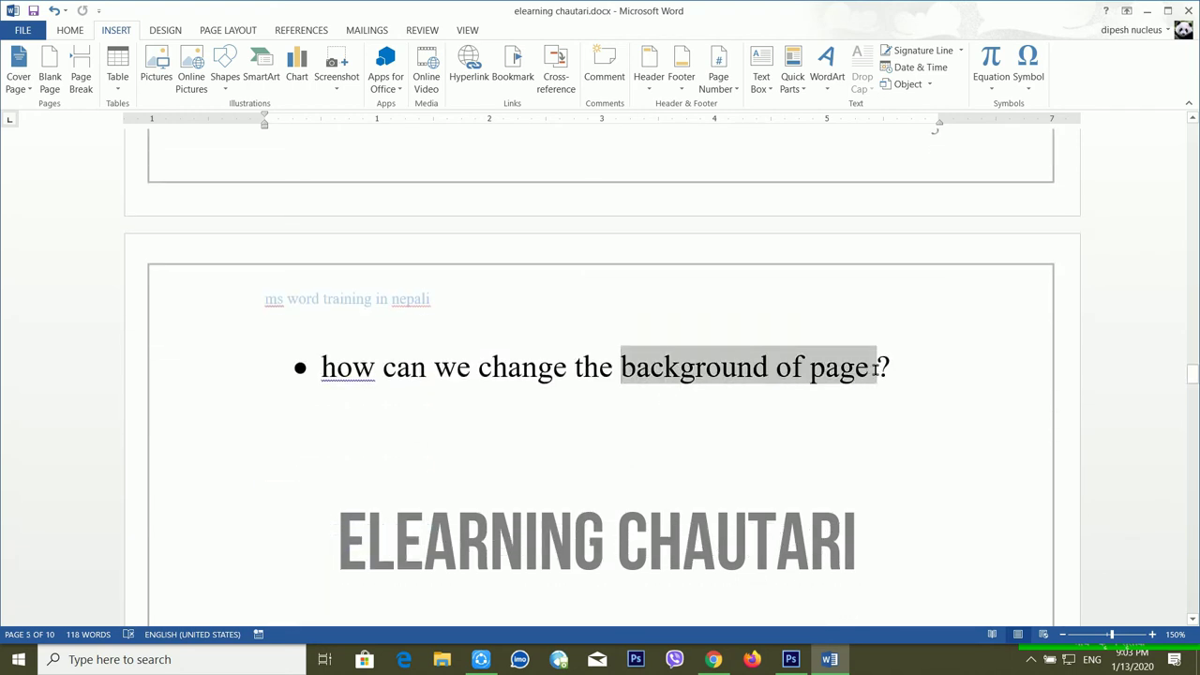
{"action": "left_click", "coordinate": [887, 440]}
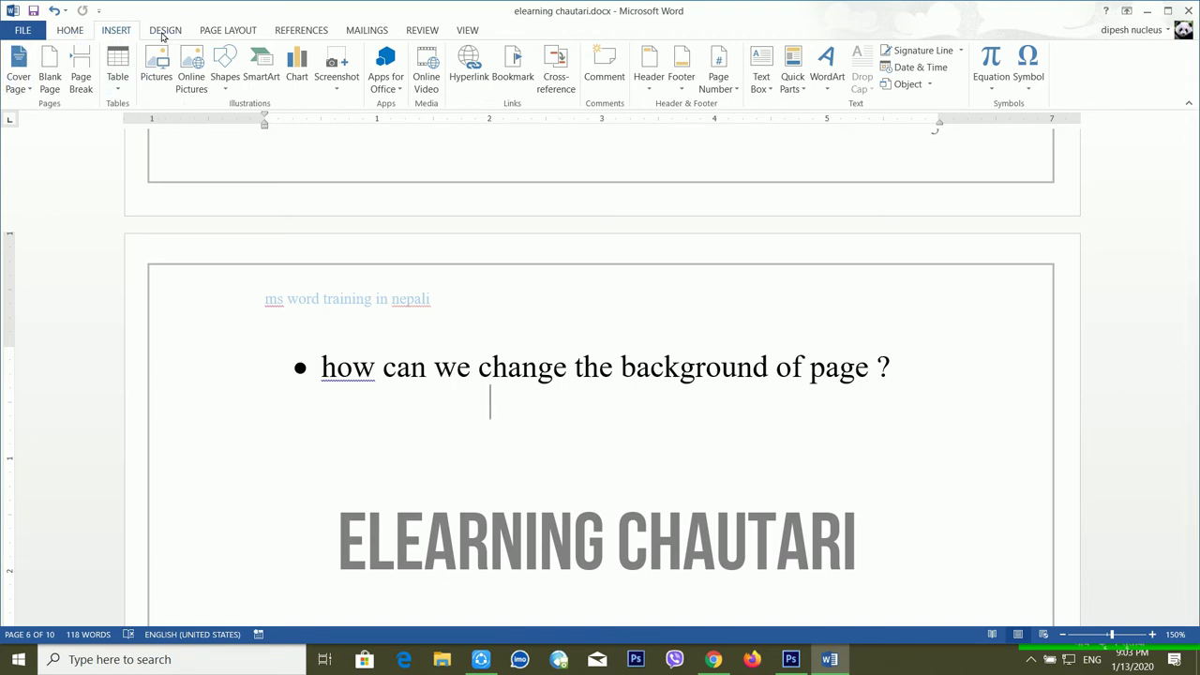
{"action": "left_click", "coordinate": [225, 78]}
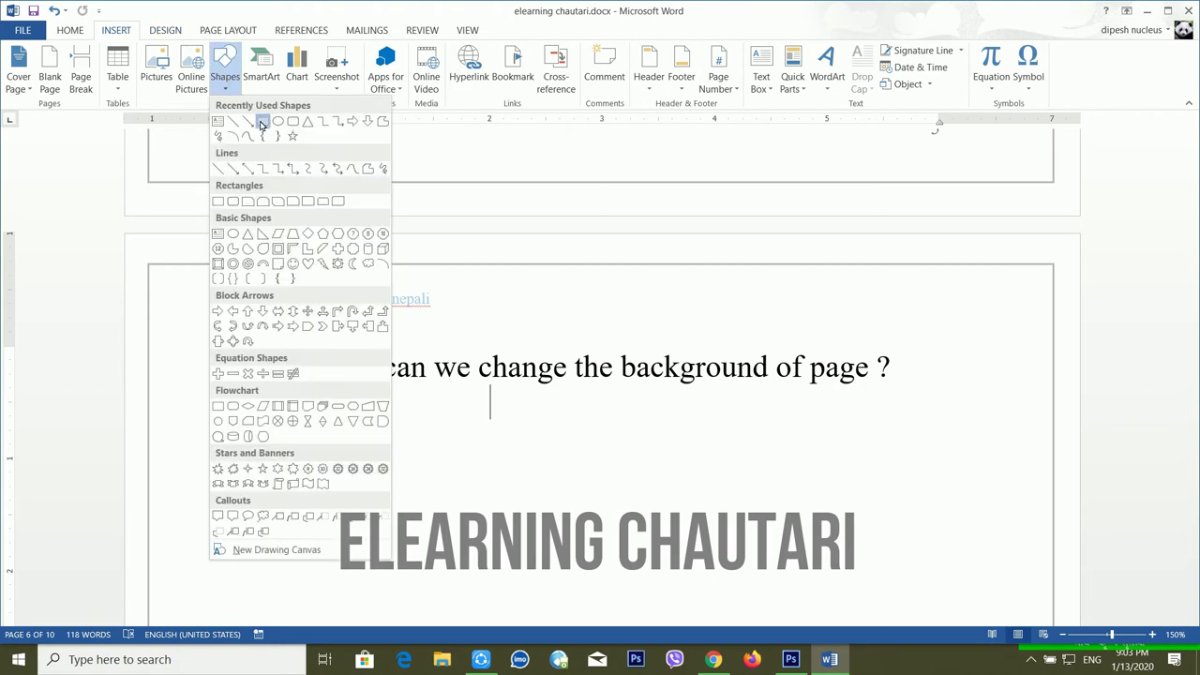
{"action": "left_click", "coordinate": [263, 122]}
{"action": "left_click_drag", "start_coordinate": [175, 254], "coordinate": [911, 567]}
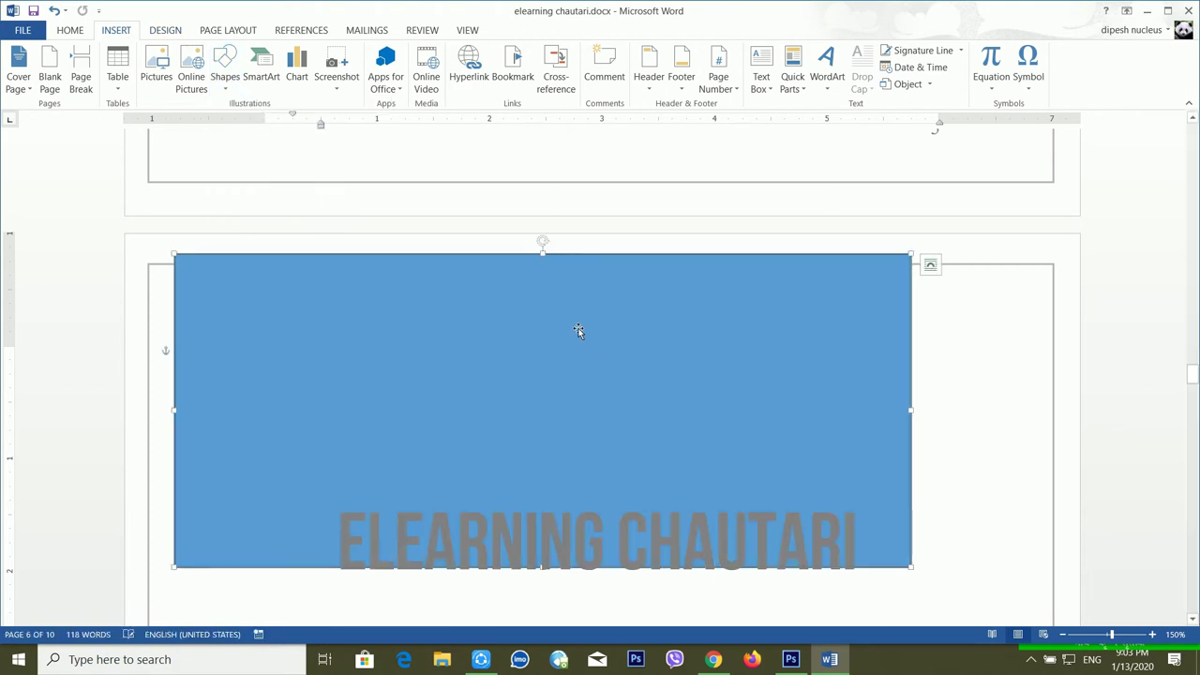
{"action": "left_click", "coordinate": [379, 50]}
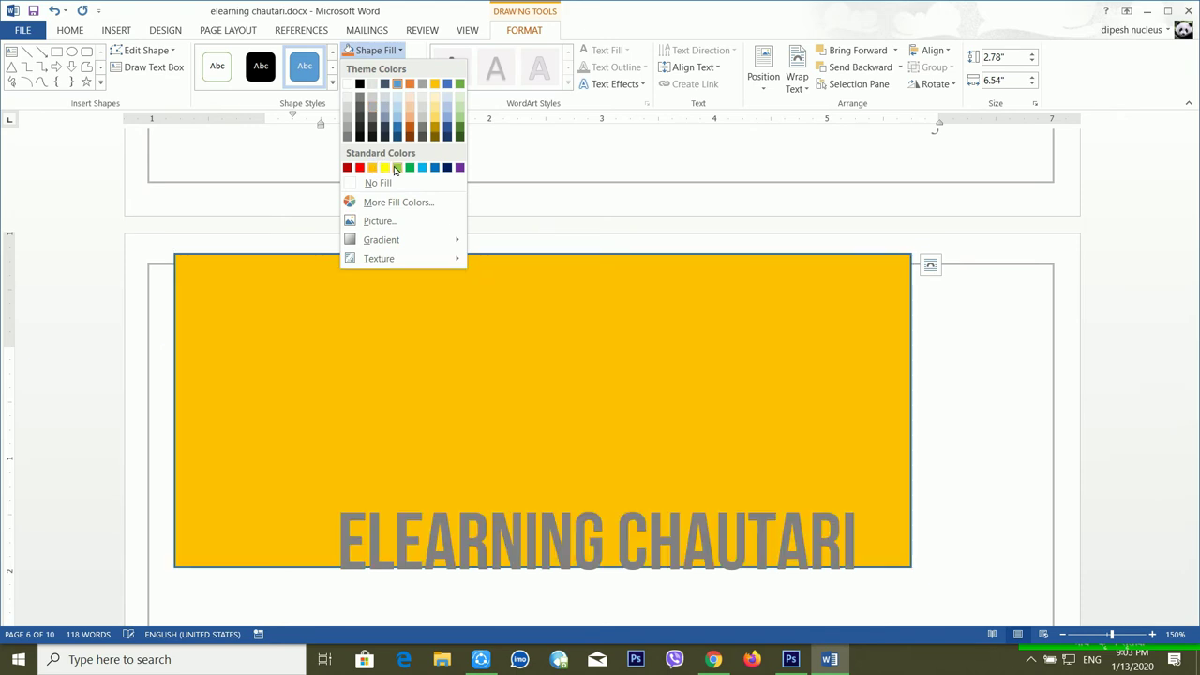
{"action": "left_click", "coordinate": [410, 167]}
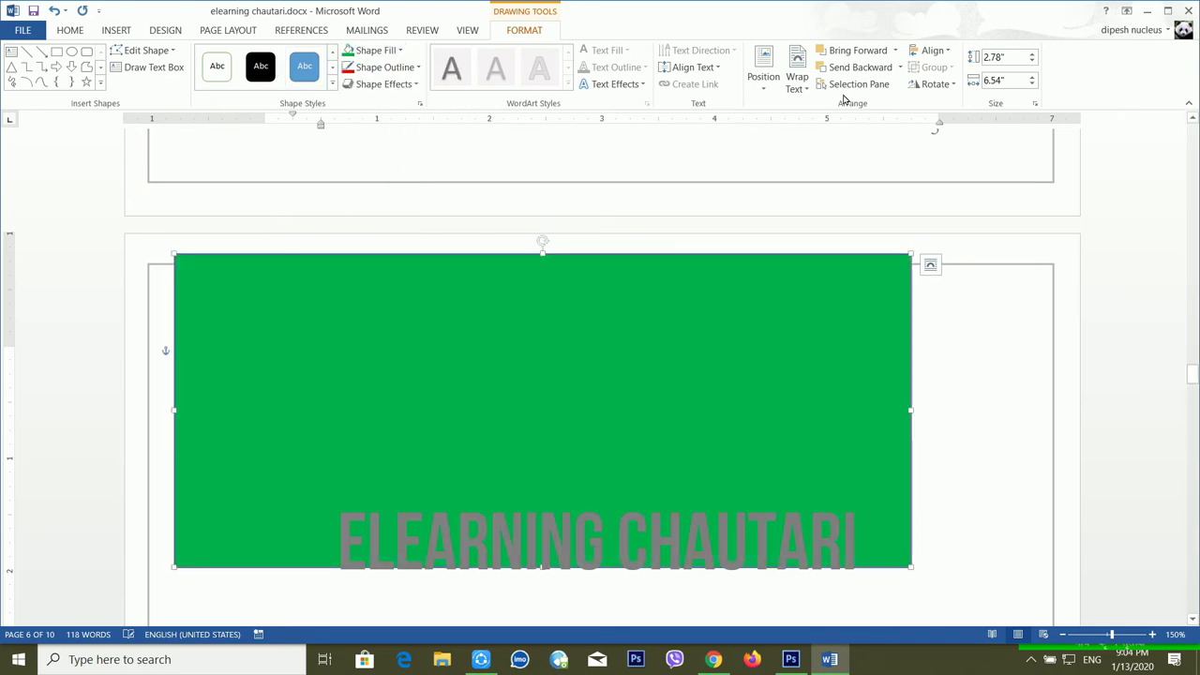
{"action": "left_click", "coordinate": [899, 67]}
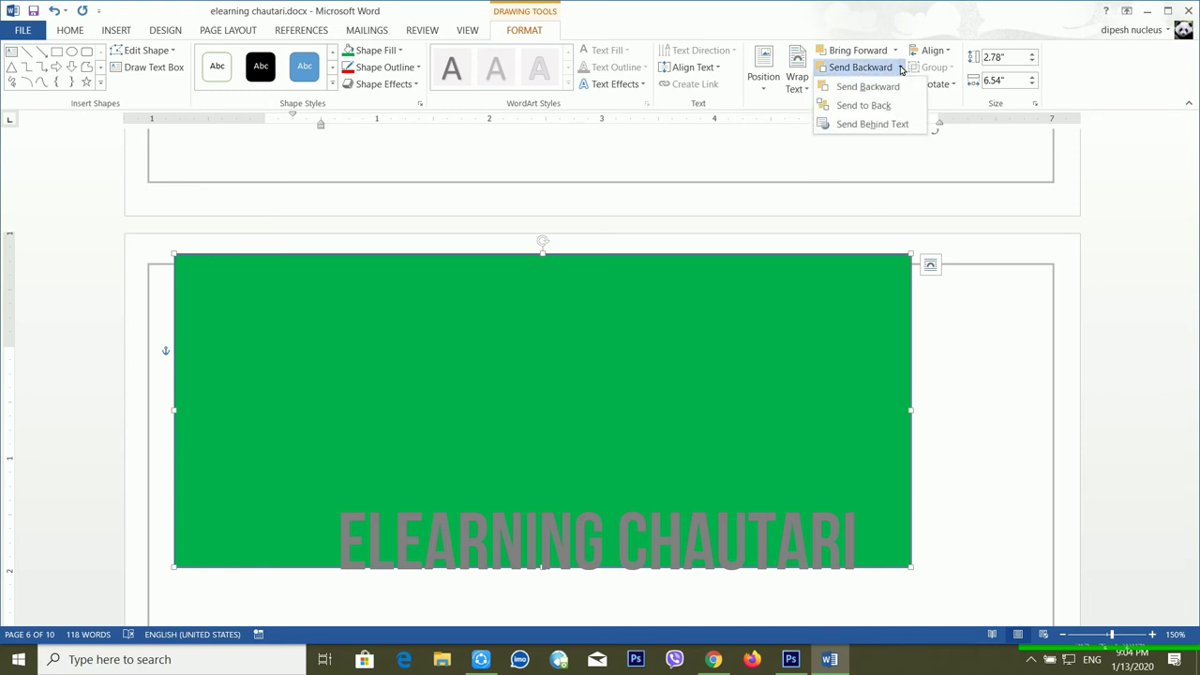
{"action": "left_click", "coordinate": [882, 112]}
{"action": "left_click", "coordinate": [796, 76]}
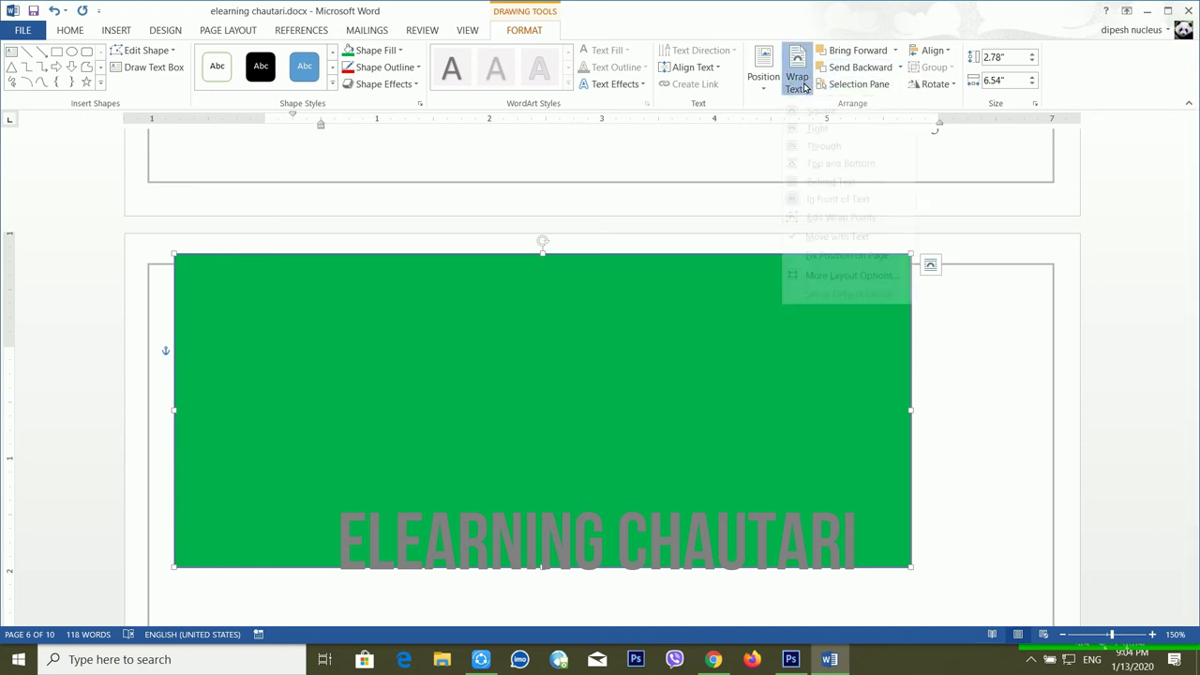
{"action": "left_click", "coordinate": [830, 194]}
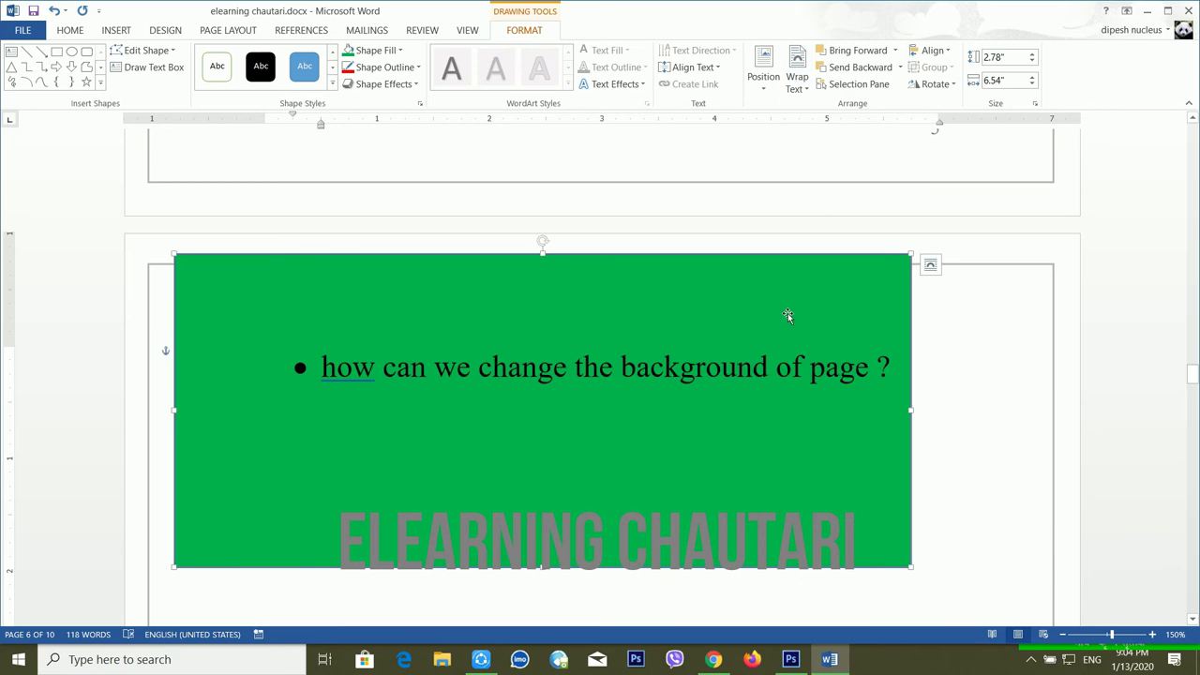
{"action": "key", "text": "Delete"}
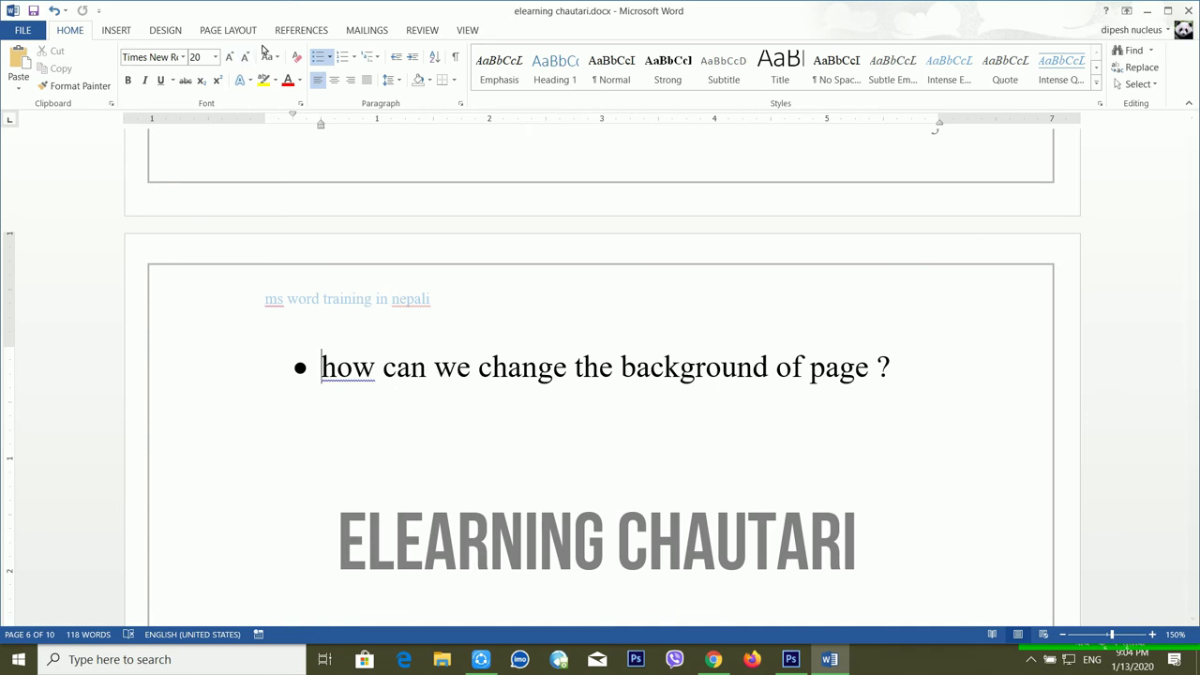
- Set the page colour to green from the Design tab's Page Color palette
{"action": "left_click", "coordinate": [165, 30]}
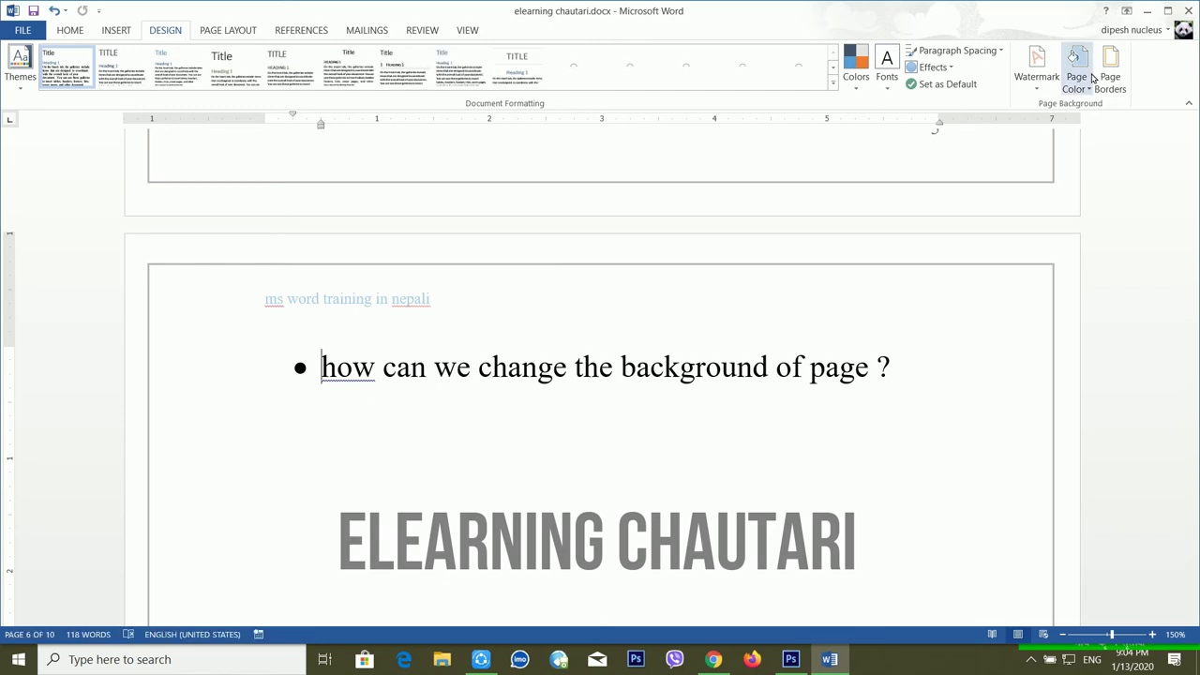
{"action": "left_click", "coordinate": [1090, 88]}
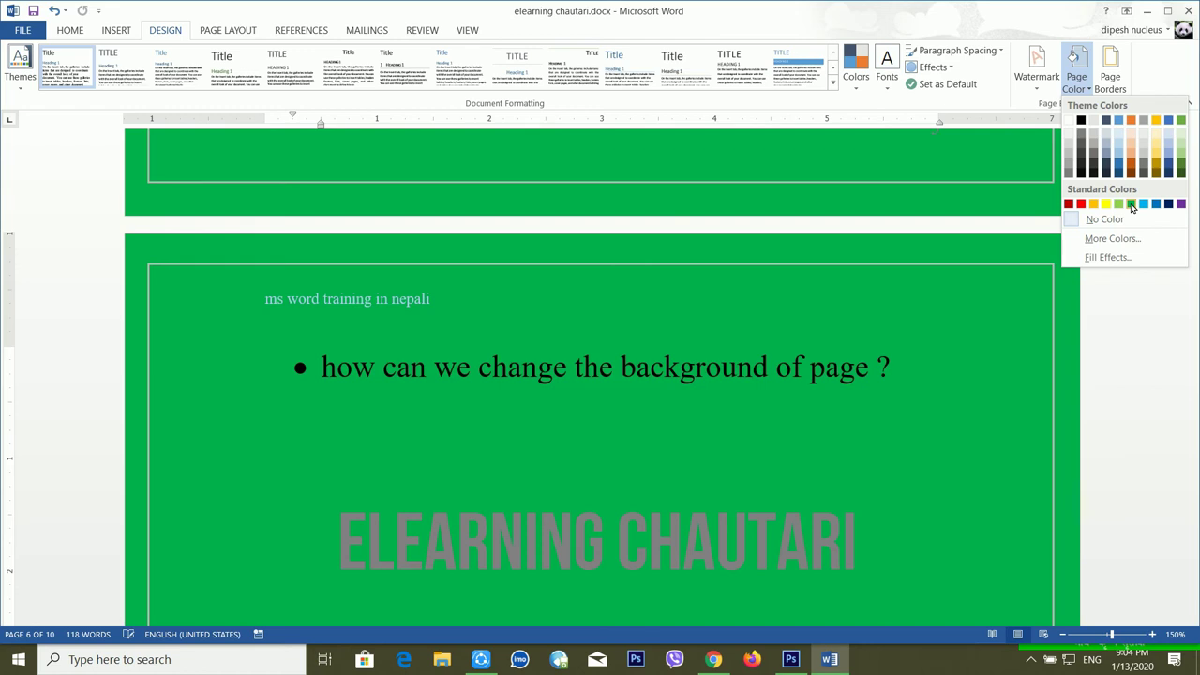
{"action": "left_click", "coordinate": [1131, 206]}
{"action": "scroll", "coordinate": [760, 392], "scroll_direction": "down", "scroll_amount": 3}
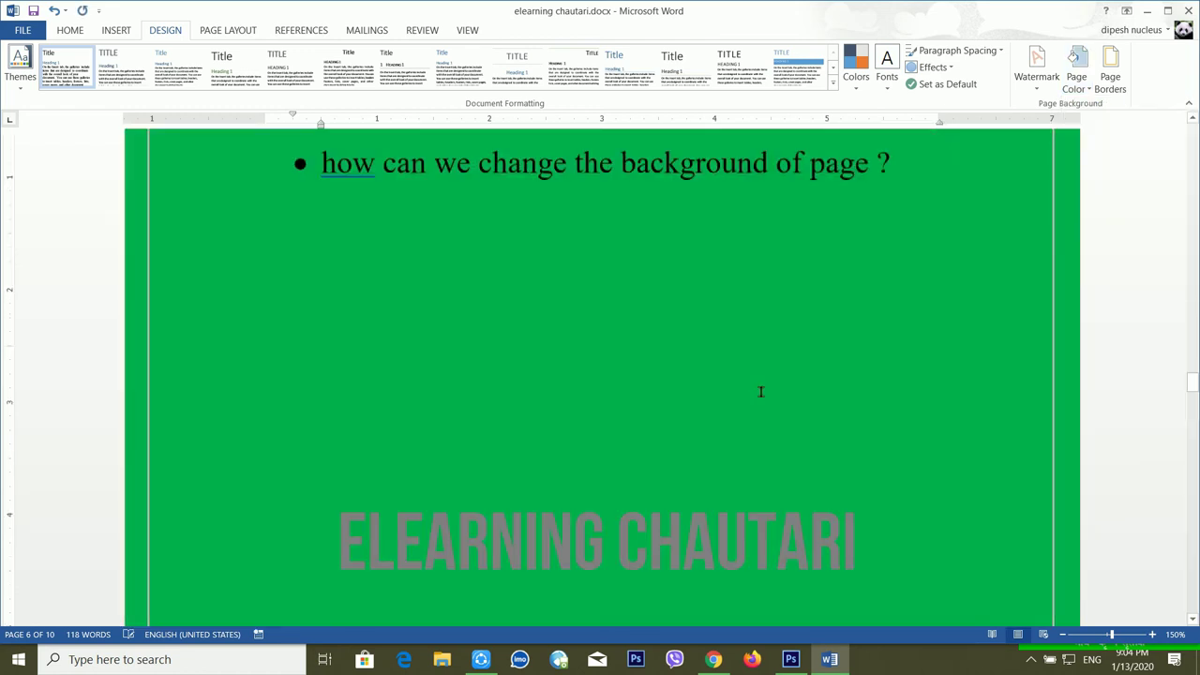
{"action": "scroll", "coordinate": [760, 392], "scroll_direction": "up", "scroll_amount": 3}
{"action": "scroll", "coordinate": [760, 392], "scroll_direction": "up", "scroll_amount": 2}
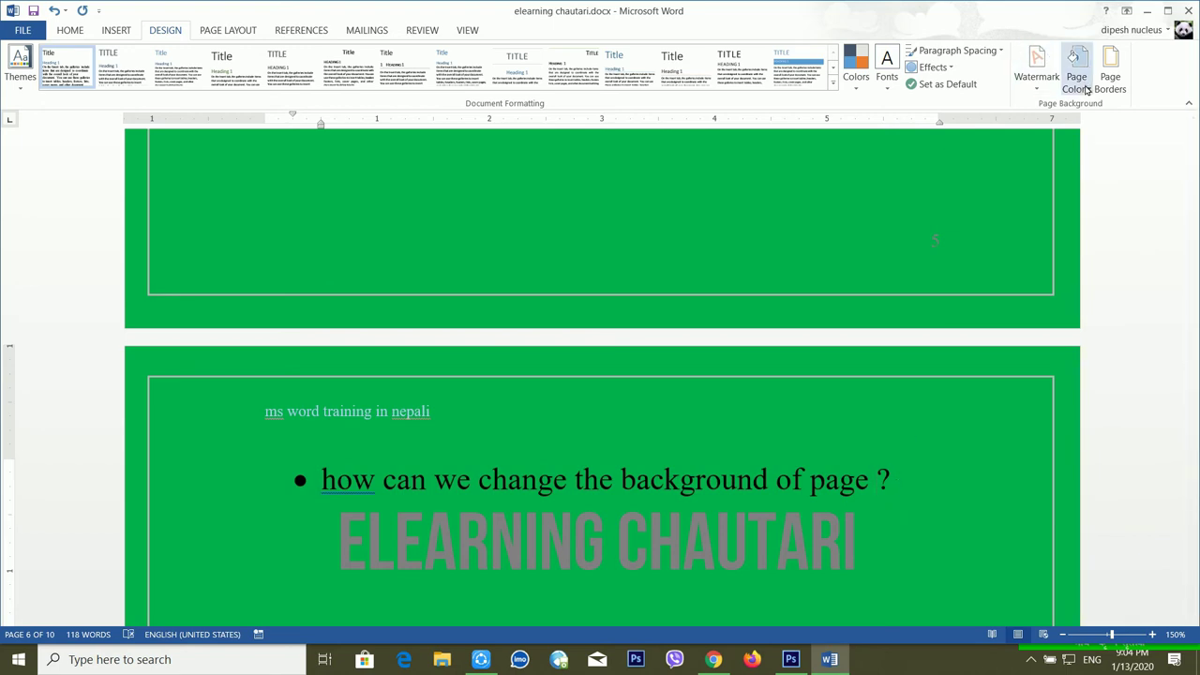
{"action": "left_click", "coordinate": [1084, 87]}
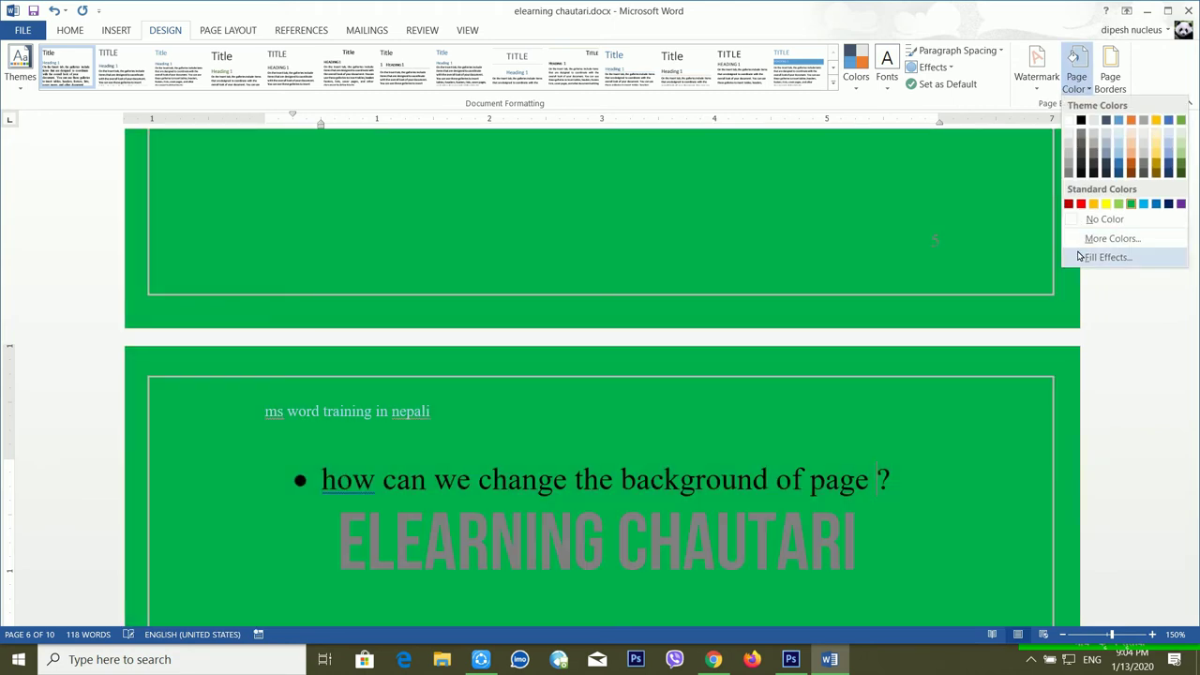
- Try Fill Effects gradients, textures and pictures, then apply the Weave pattern background
{"action": "left_click", "coordinate": [1083, 256]}
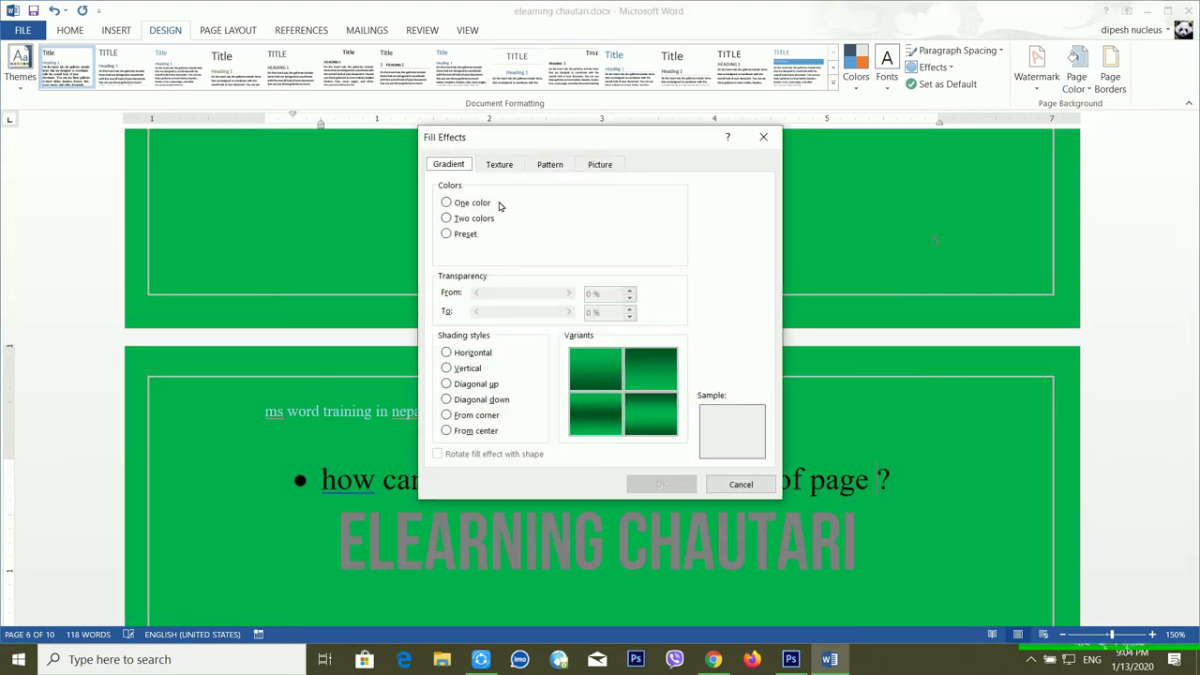
{"action": "left_click", "coordinate": [488, 217]}
{"action": "left_click", "coordinate": [471, 234]}
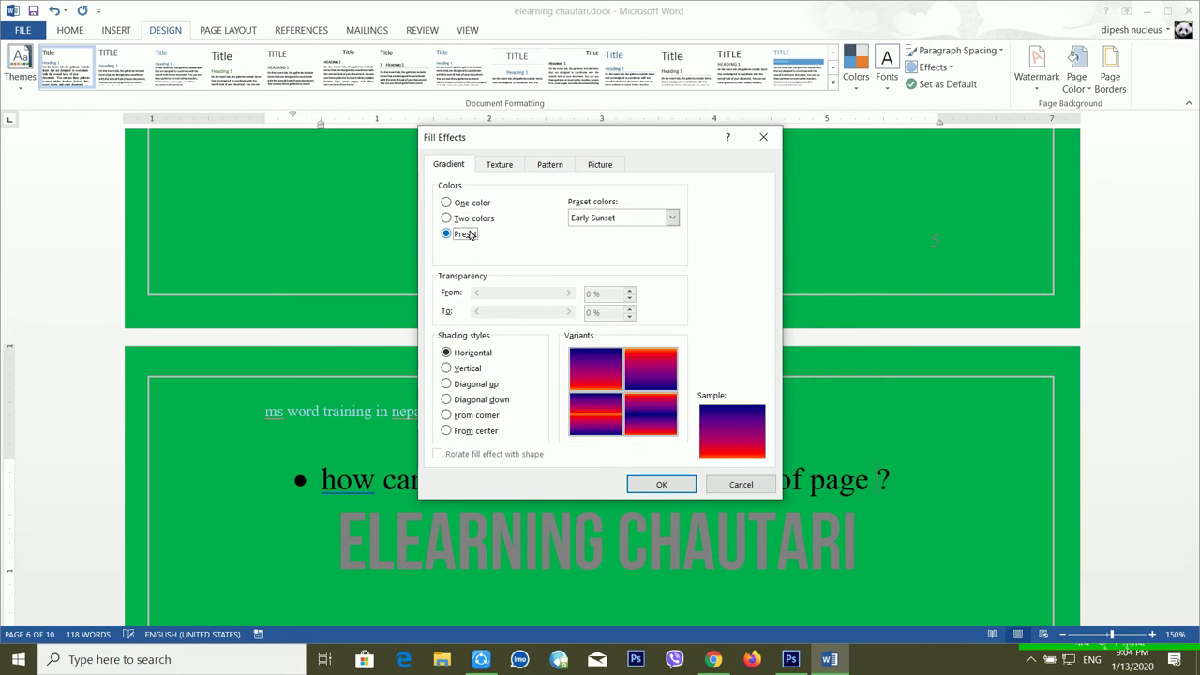
{"action": "left_click", "coordinate": [499, 164]}
{"action": "left_click", "coordinate": [551, 164]}
{"action": "left_click", "coordinate": [601, 165]}
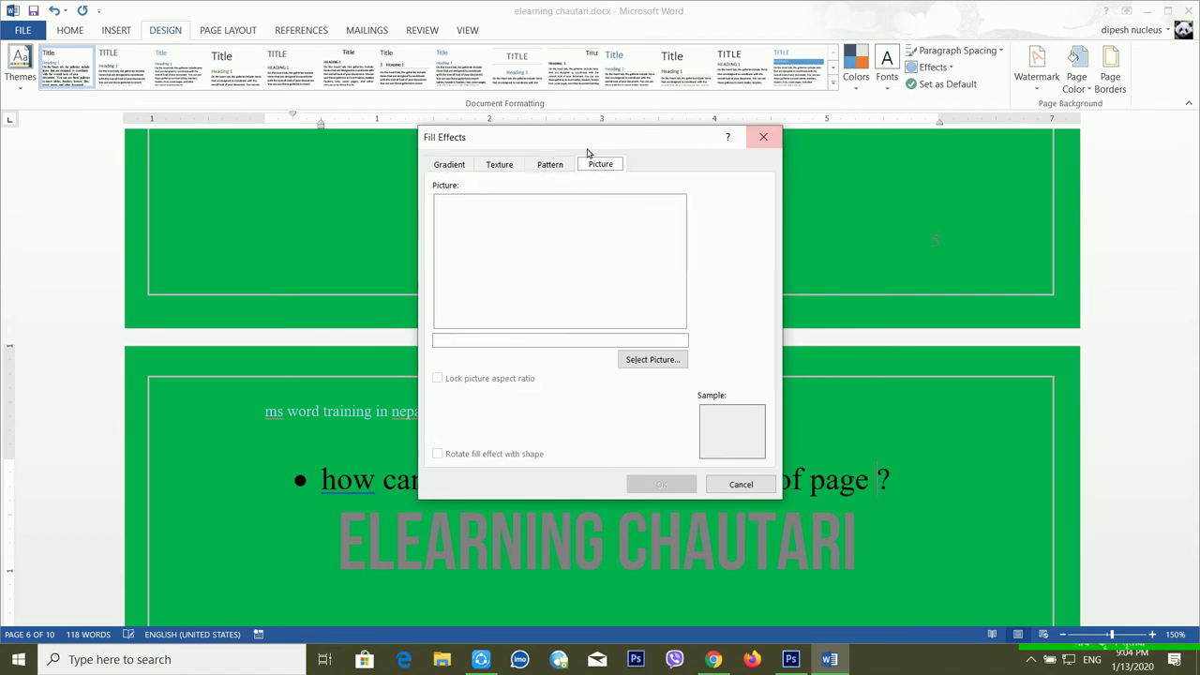
{"action": "left_click", "coordinate": [551, 164]}
{"action": "left_click", "coordinate": [606, 291]}
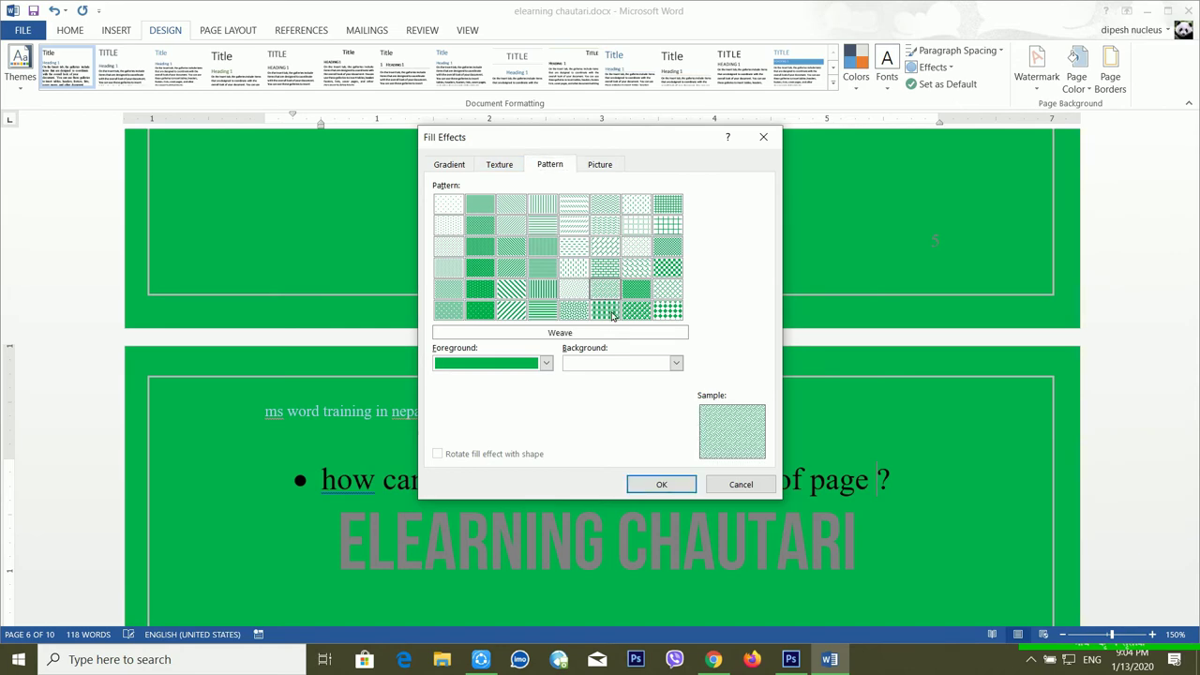
{"action": "left_click", "coordinate": [612, 315]}
{"action": "left_click", "coordinate": [677, 484]}
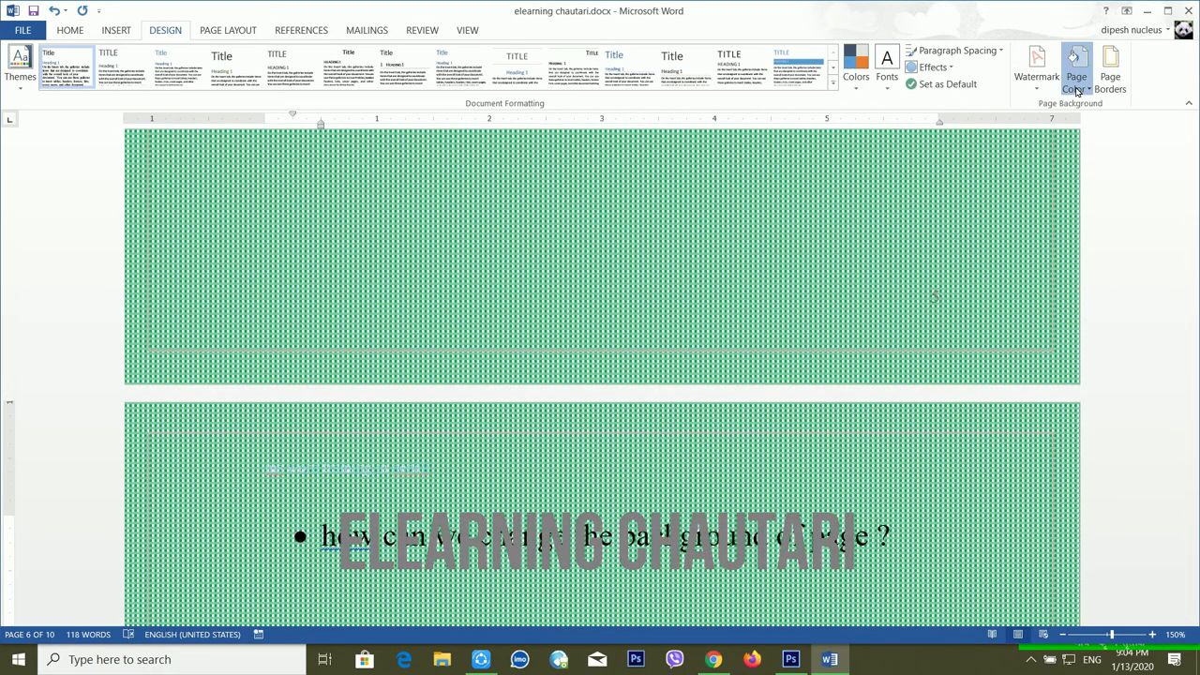
- Restore the solid green page colour
{"action": "left_click", "coordinate": [1076, 90]}
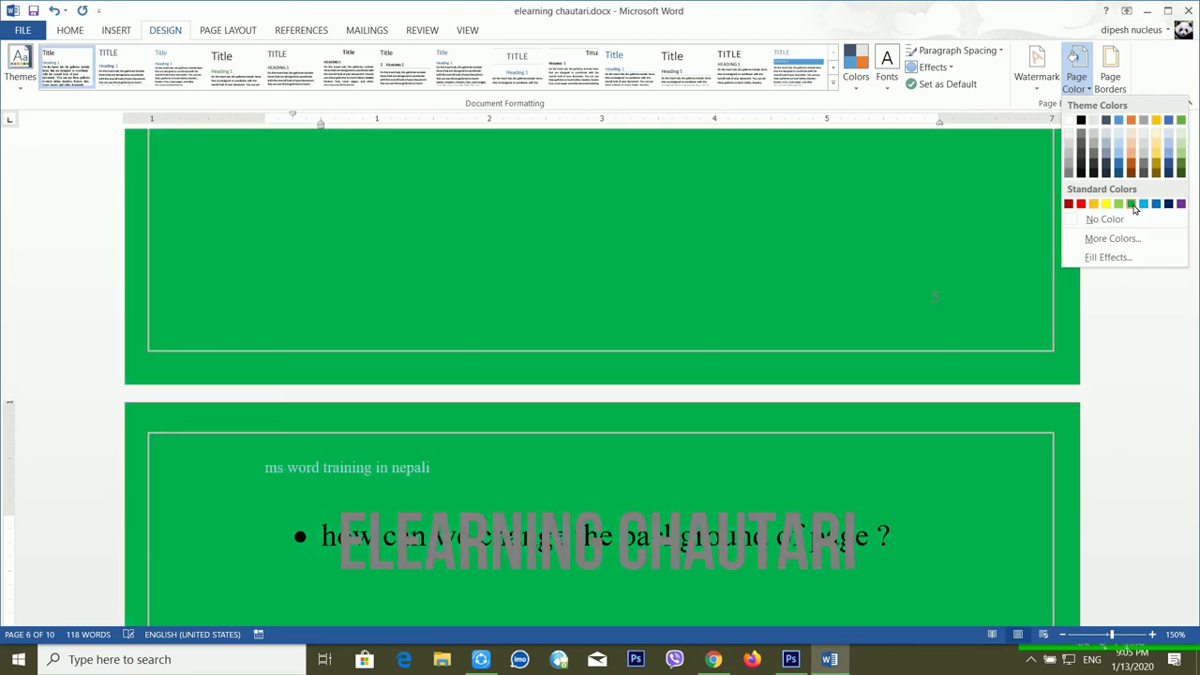
{"action": "left_click", "coordinate": [1130, 204]}
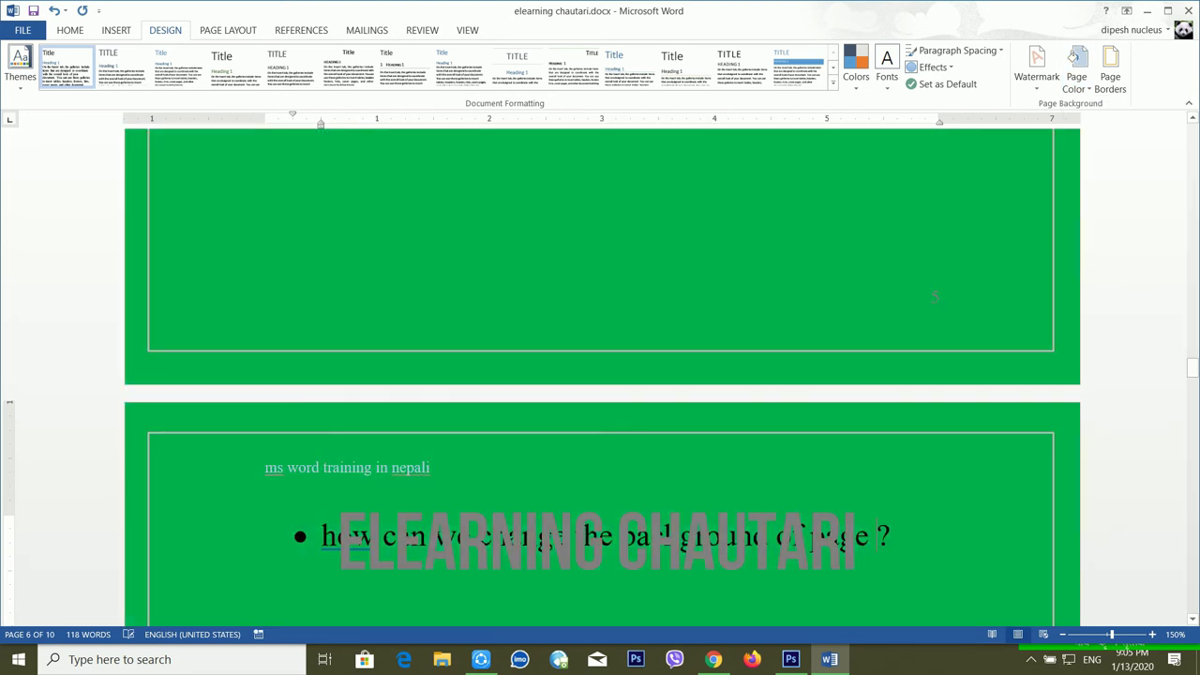
{"action": "scroll", "coordinate": [622, 415], "scroll_direction": "down", "scroll_amount": 5}
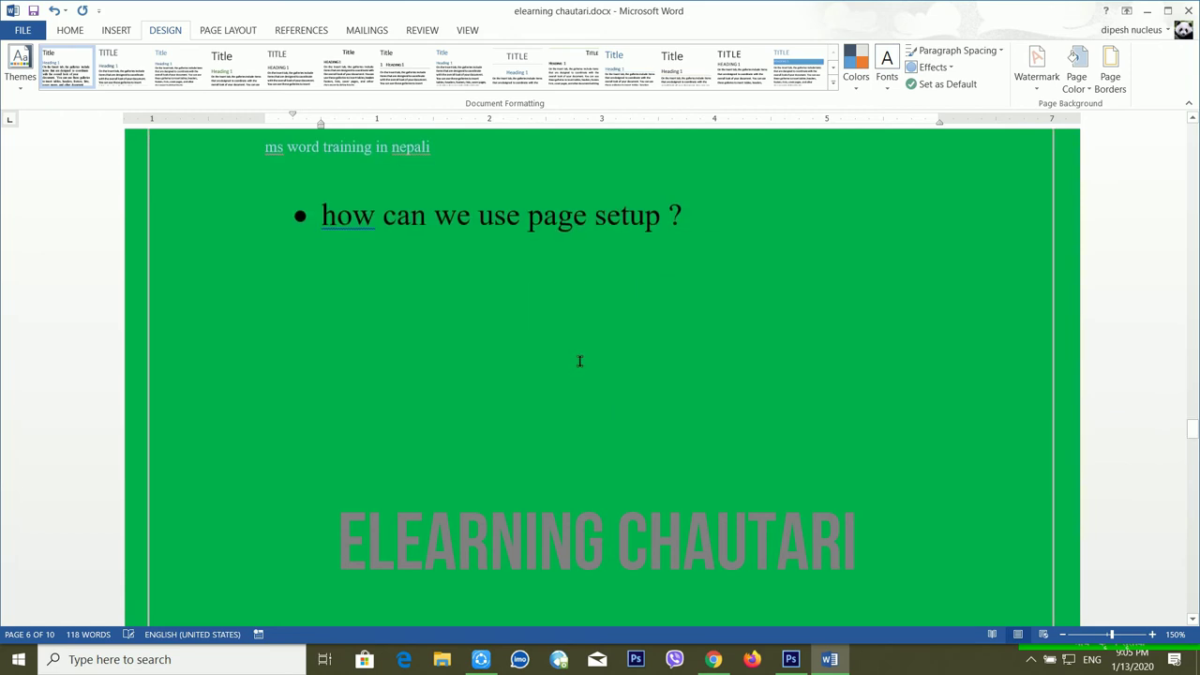
- After the page setup question, review the Page Layout margin presets without changing margins
{"action": "left_click", "coordinate": [750, 224]}
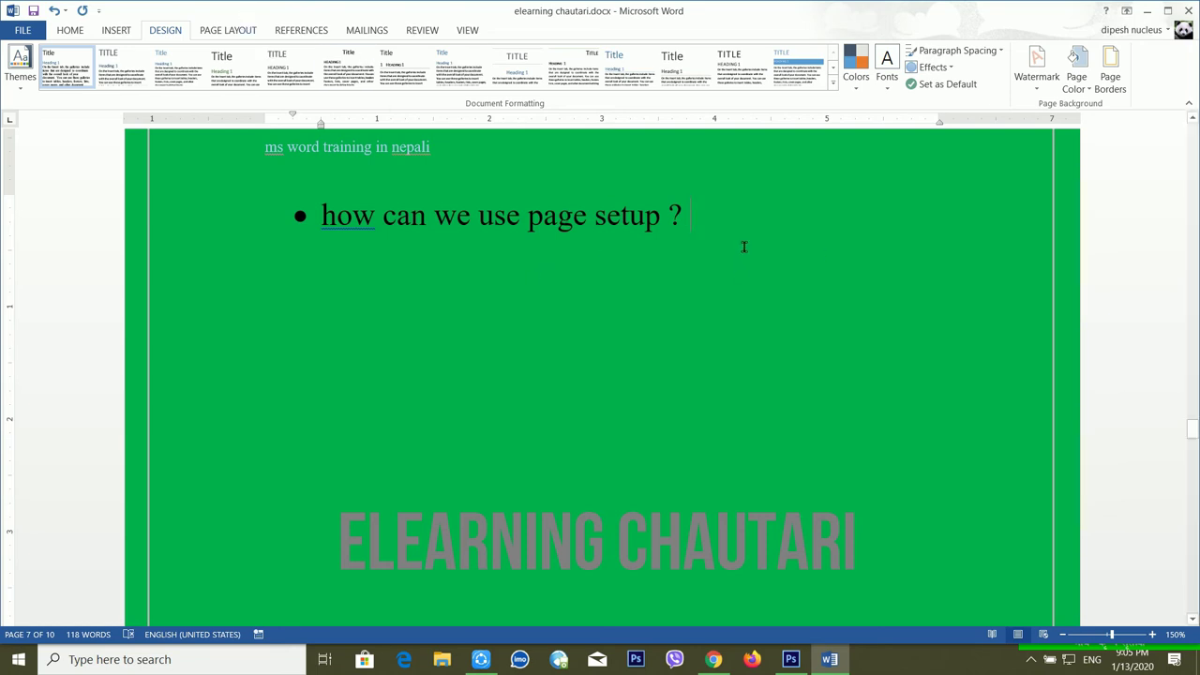
{"action": "left_click", "coordinate": [211, 33]}
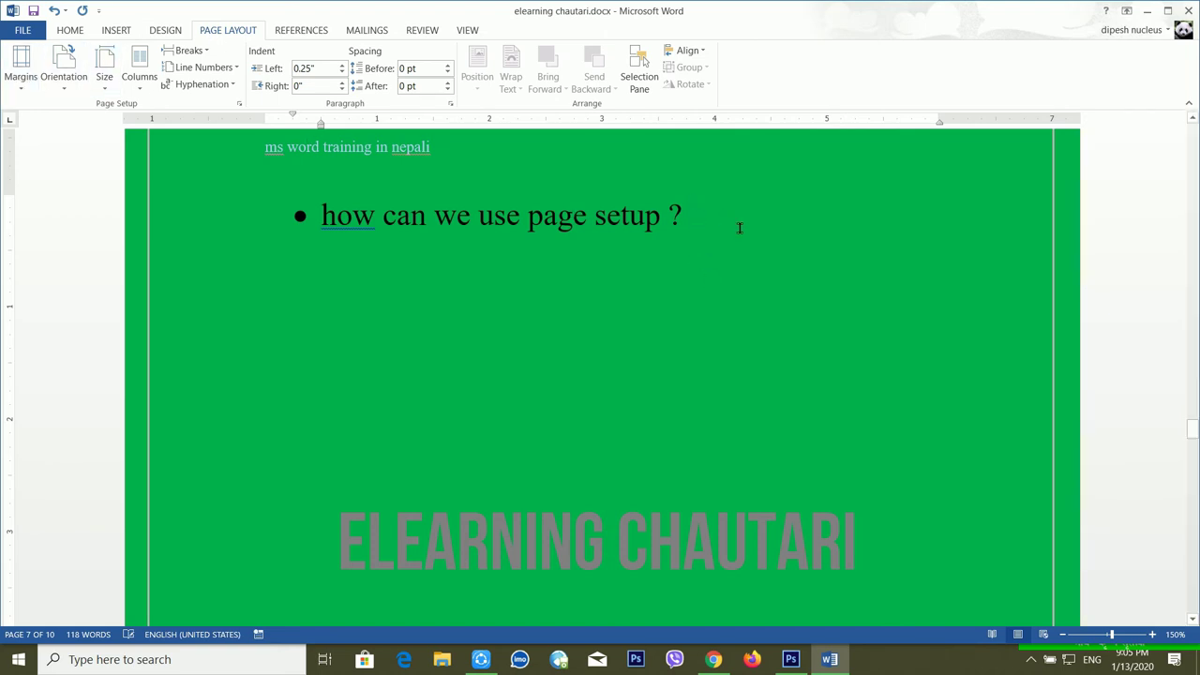
{"action": "scroll", "coordinate": [721, 242], "scroll_direction": "up", "scroll_amount": 2}
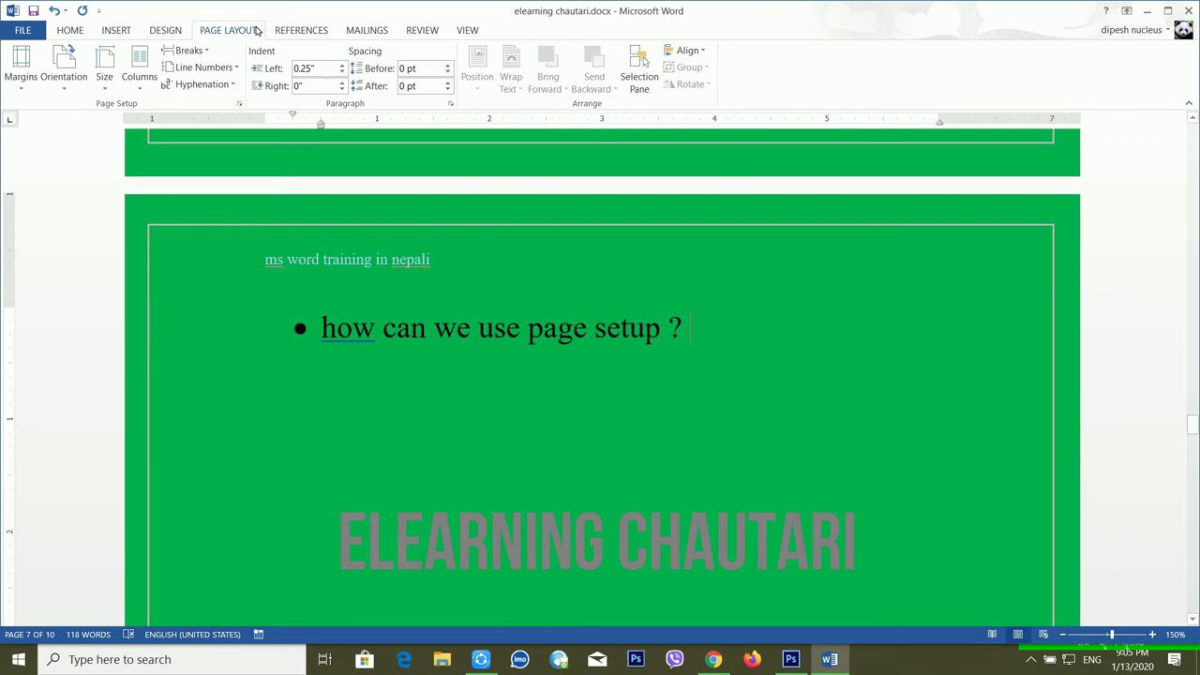
{"action": "left_click", "coordinate": [22, 83]}
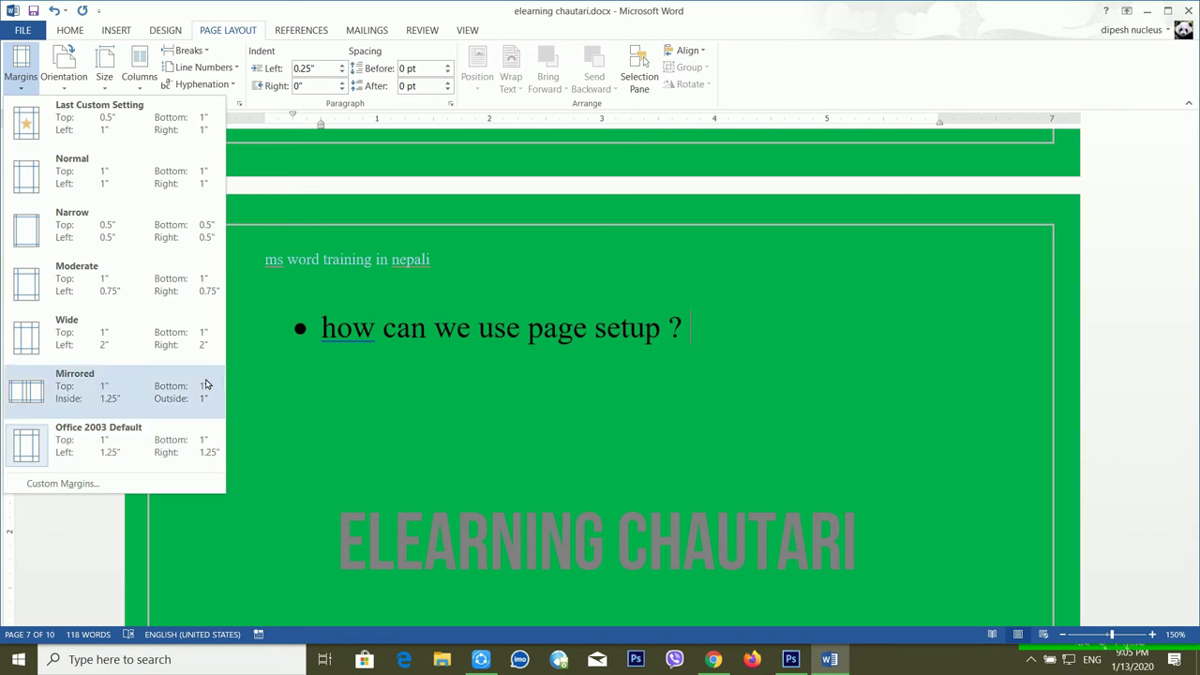
{"action": "left_click", "coordinate": [502, 391]}
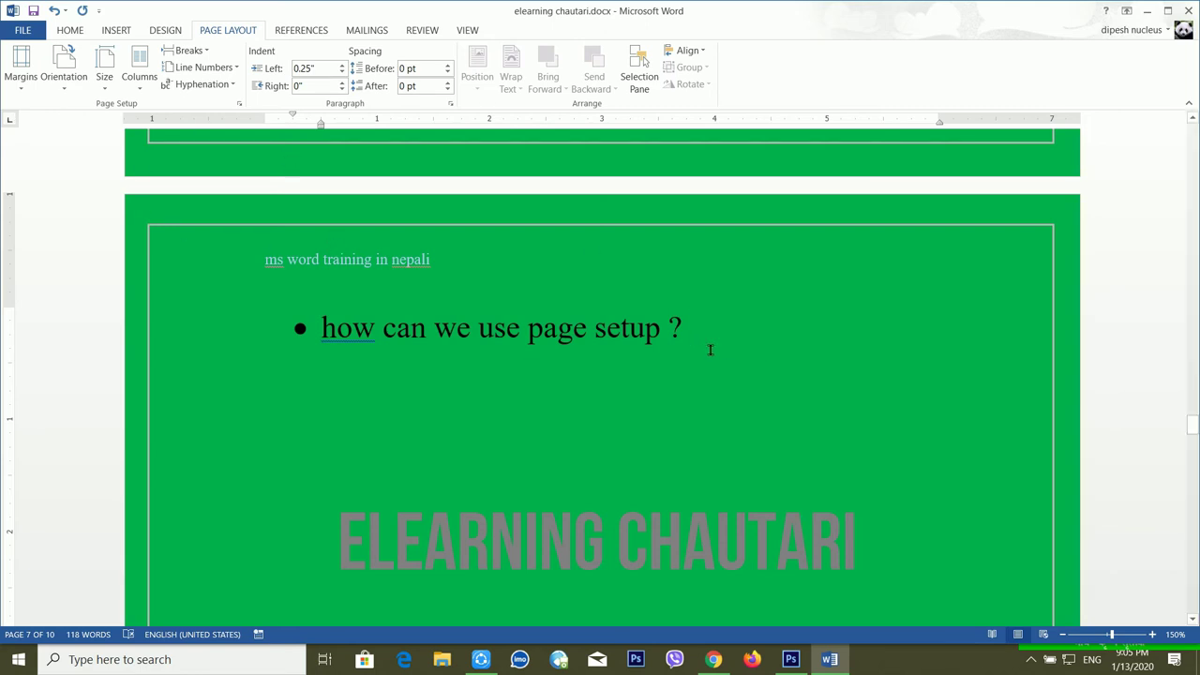
- Review the Orientation choices, keeping the pages in portrait
{"action": "left_click", "coordinate": [77, 94]}
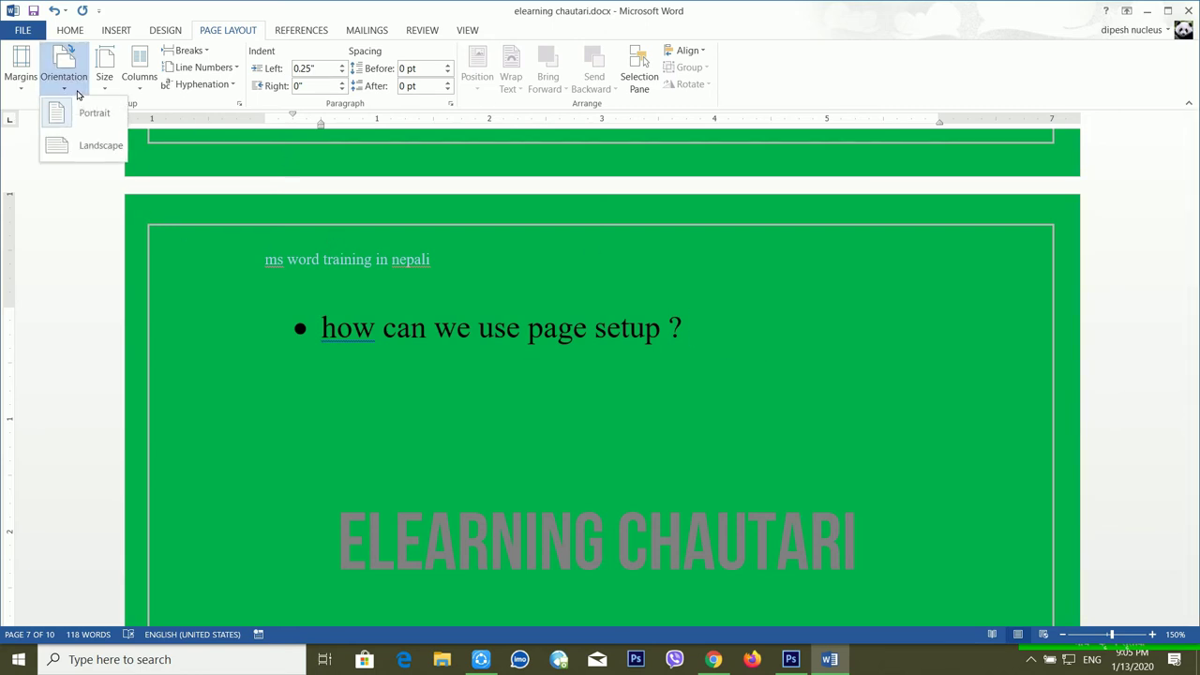
{"action": "left_click", "coordinate": [682, 365]}
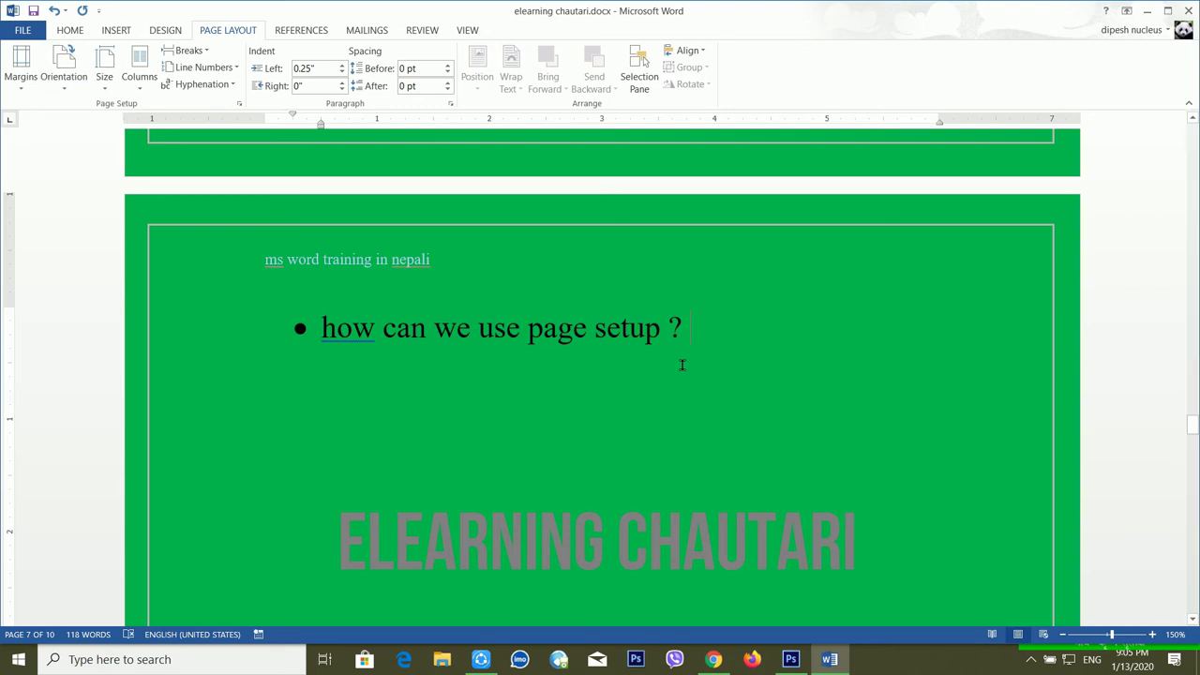
{"action": "left_click", "coordinate": [65, 87]}
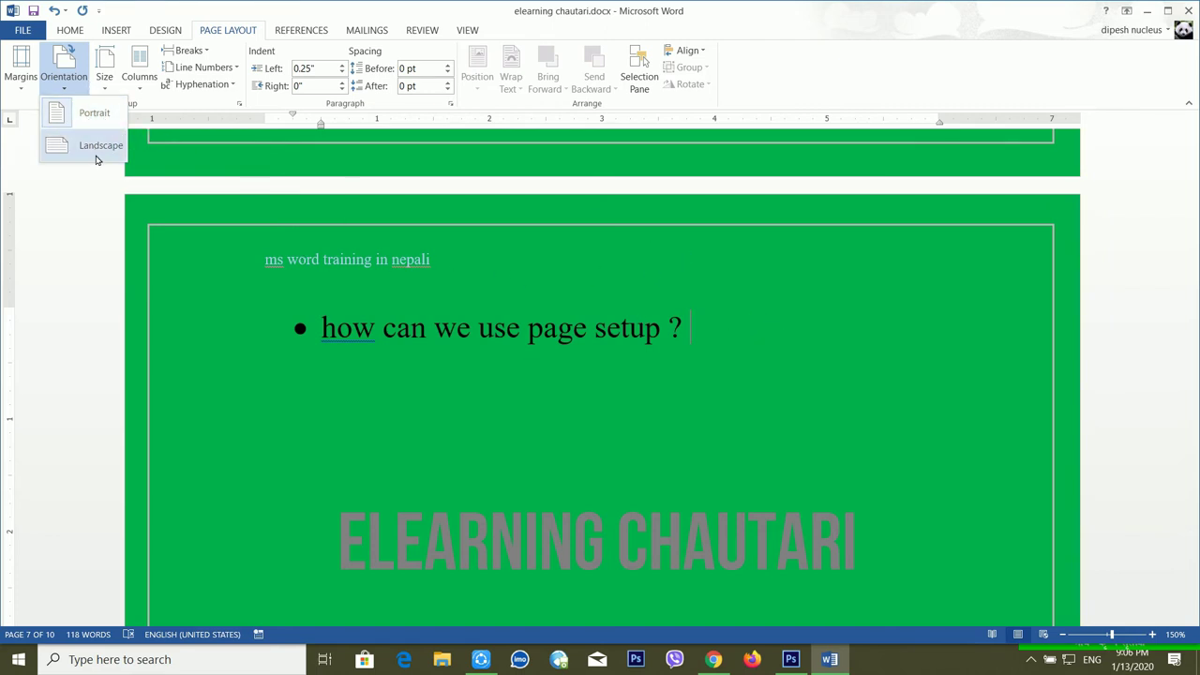
{"action": "left_click", "coordinate": [741, 352]}
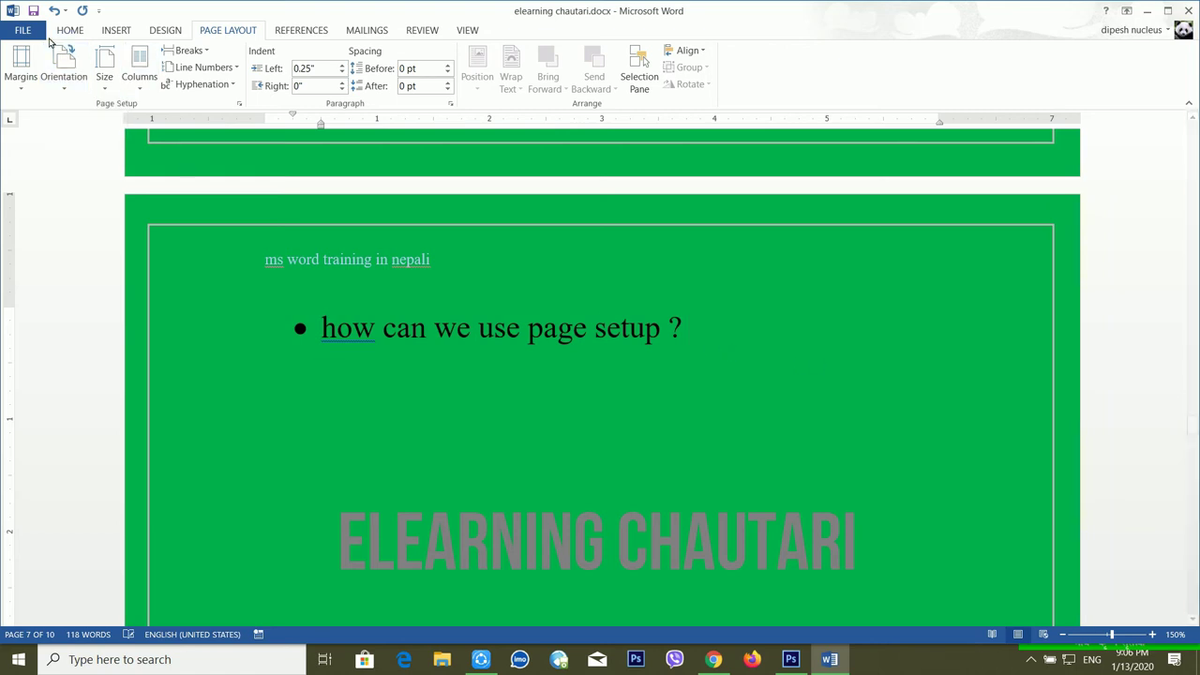
- Browse the Size and Columns choices, keeping the current paper size and a single column
{"action": "left_click", "coordinate": [102, 82]}
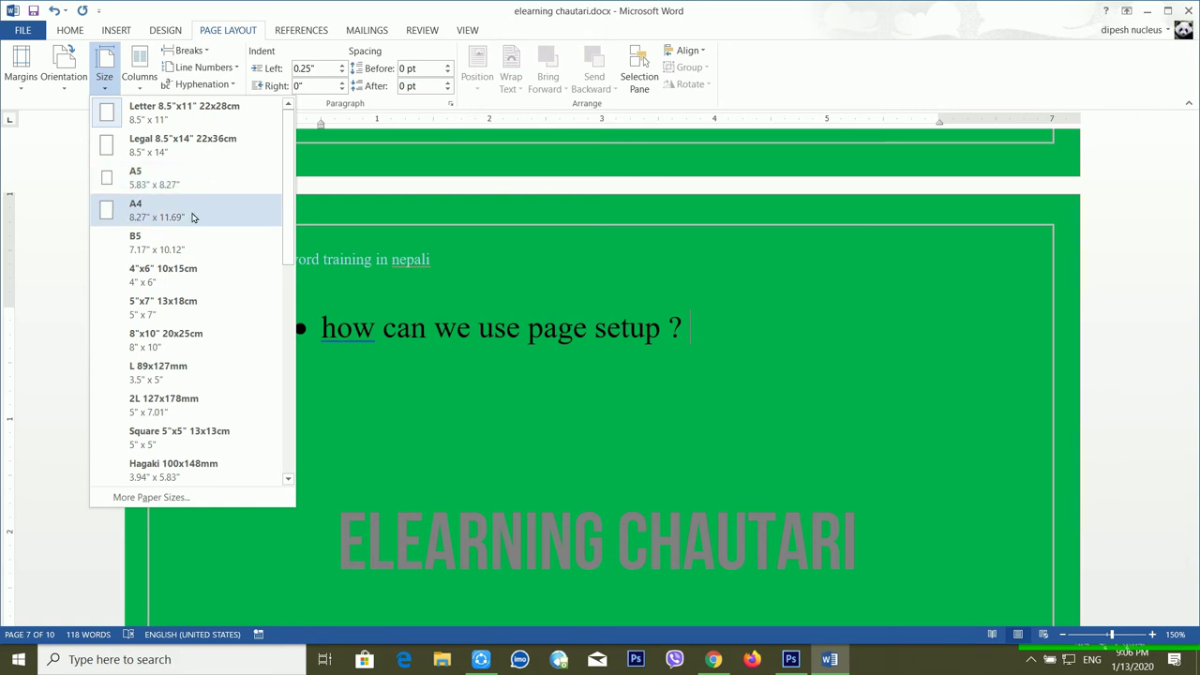
{"action": "left_click", "coordinate": [747, 310]}
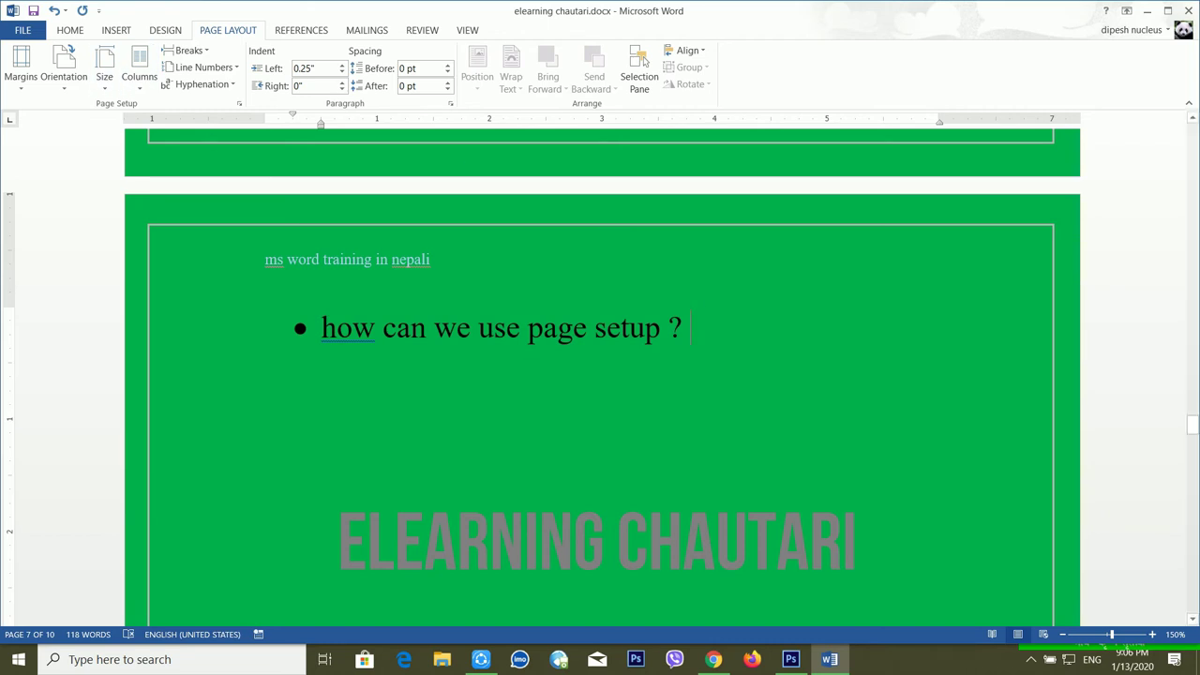
{"action": "left_click", "coordinate": [141, 85]}
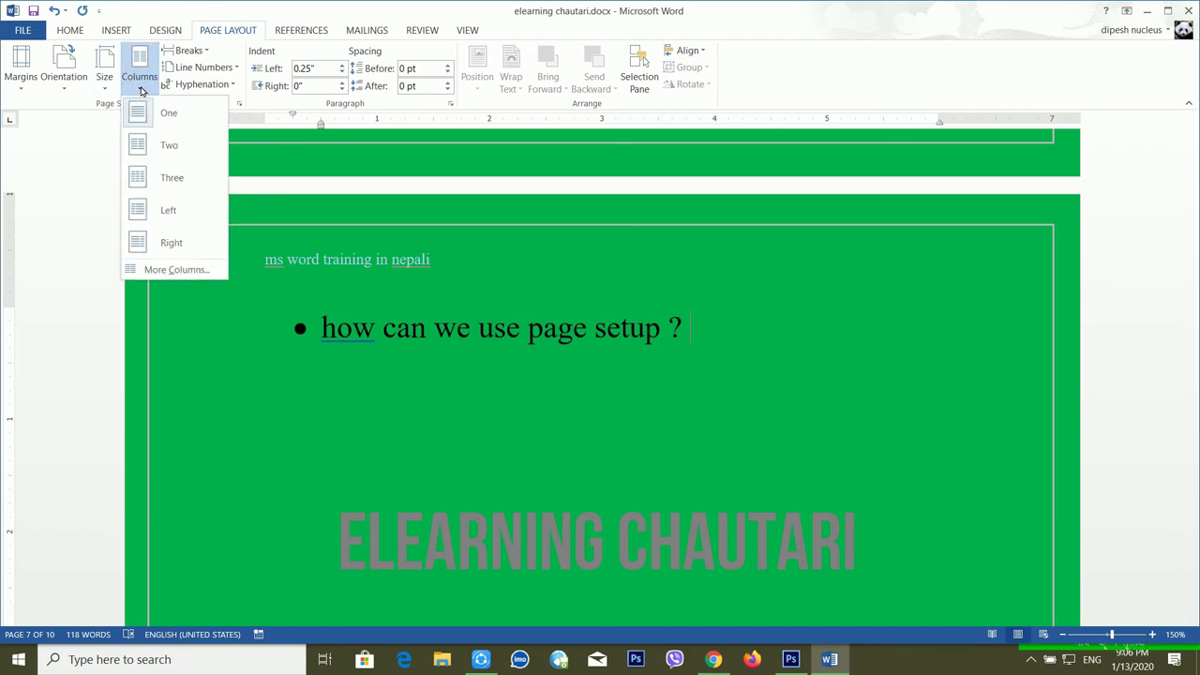
{"action": "left_click", "coordinate": [502, 253]}
{"action": "scroll", "coordinate": [656, 319], "scroll_direction": "up", "scroll_amount": 3}
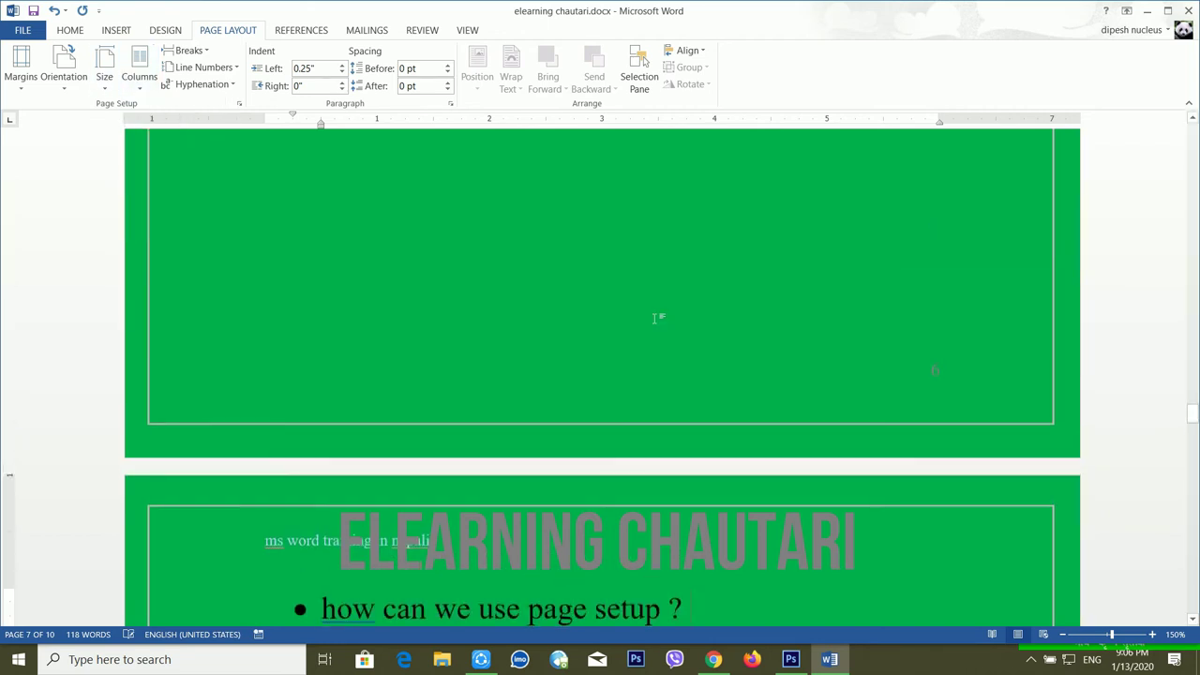
{"action": "scroll", "coordinate": [659, 321], "scroll_direction": "down", "scroll_amount": 4}
{"action": "scroll", "coordinate": [659, 322], "scroll_direction": "down", "scroll_amount": 1}
{"action": "scroll", "coordinate": [662, 321], "scroll_direction": "up", "scroll_amount": 1}
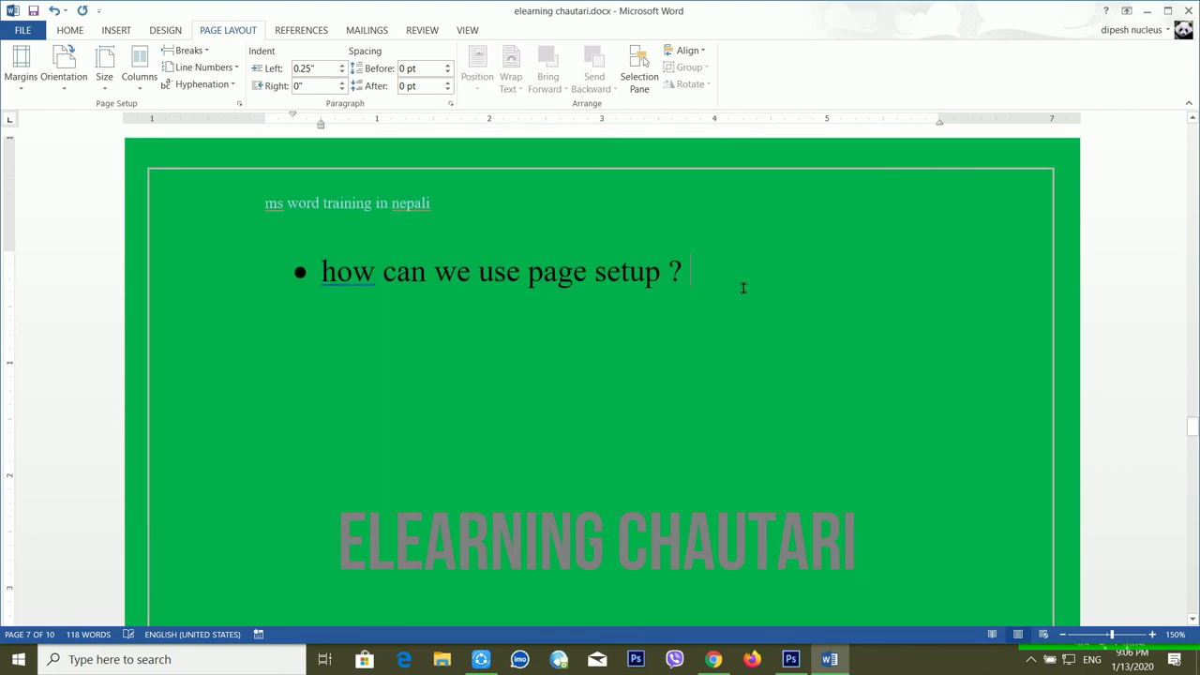
{"action": "left_click", "coordinate": [140, 79]}
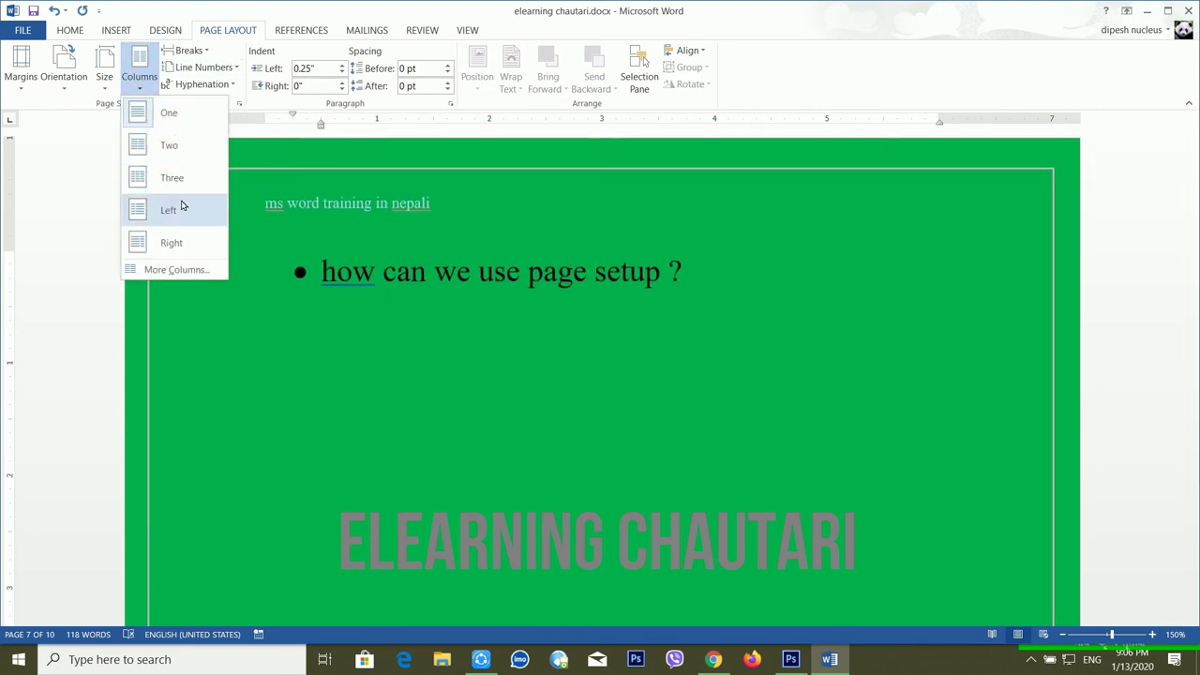
{"action": "left_click", "coordinate": [729, 259]}
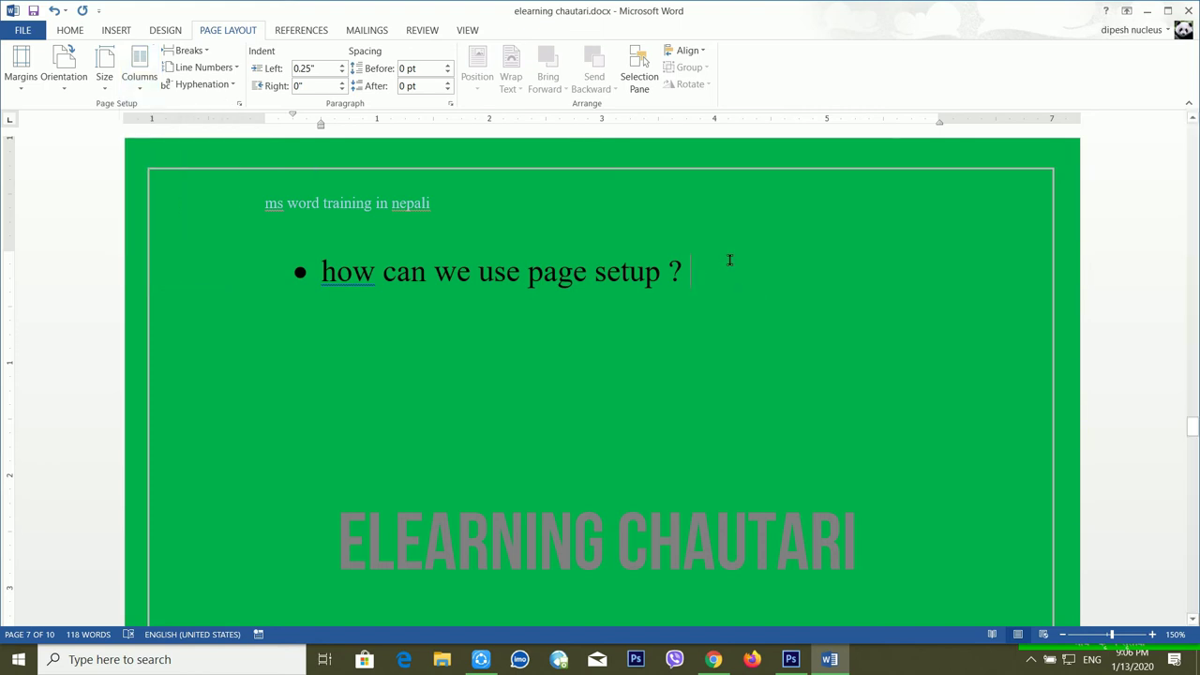
- Scroll down to page 8 with the 'how can we make table of content ?' bullet
{"action": "scroll", "coordinate": [650, 438], "scroll_direction": "down", "scroll_amount": 3}
{"action": "scroll", "coordinate": [650, 438], "scroll_direction": "up", "scroll_amount": 1}
{"action": "scroll", "coordinate": [650, 438], "scroll_direction": "up", "scroll_amount": 3}
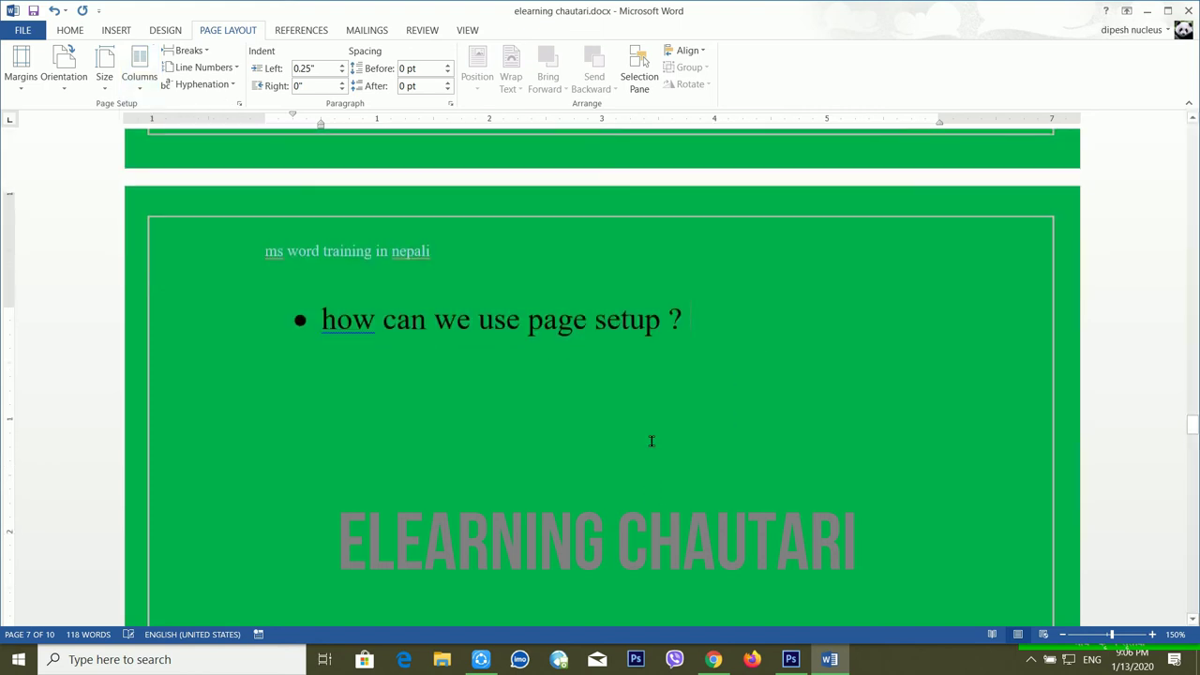
{"action": "scroll", "coordinate": [651, 441], "scroll_direction": "up", "scroll_amount": 1}
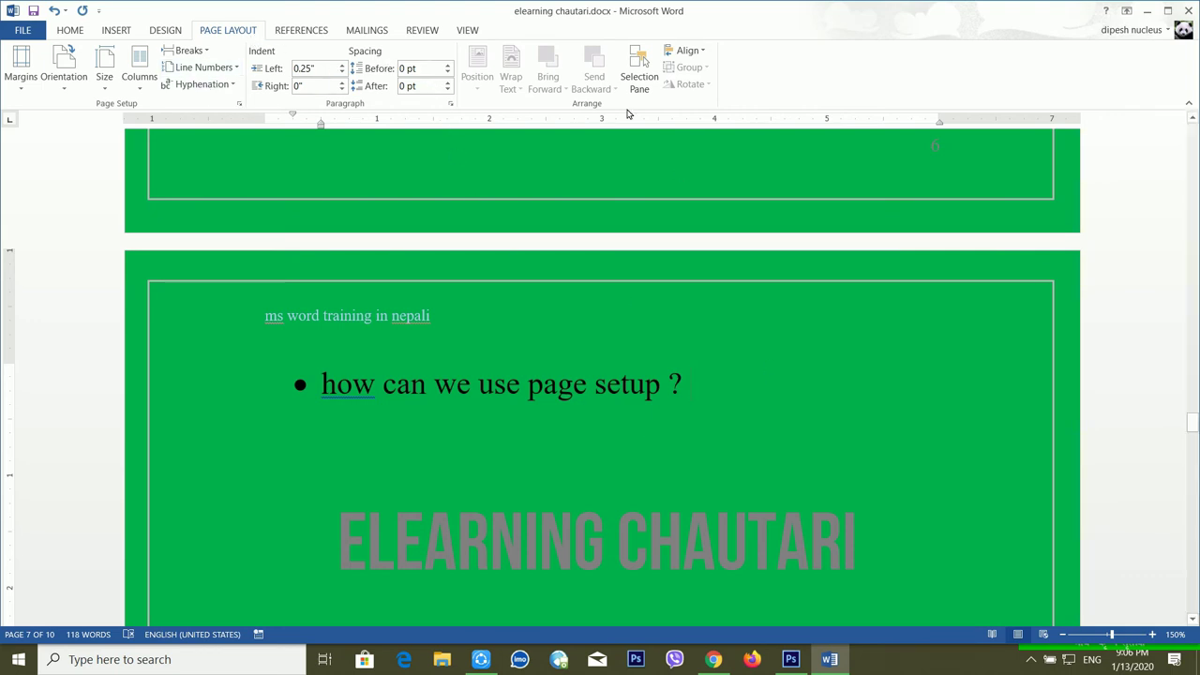
{"action": "scroll", "coordinate": [741, 407], "scroll_direction": "down", "scroll_amount": 5}
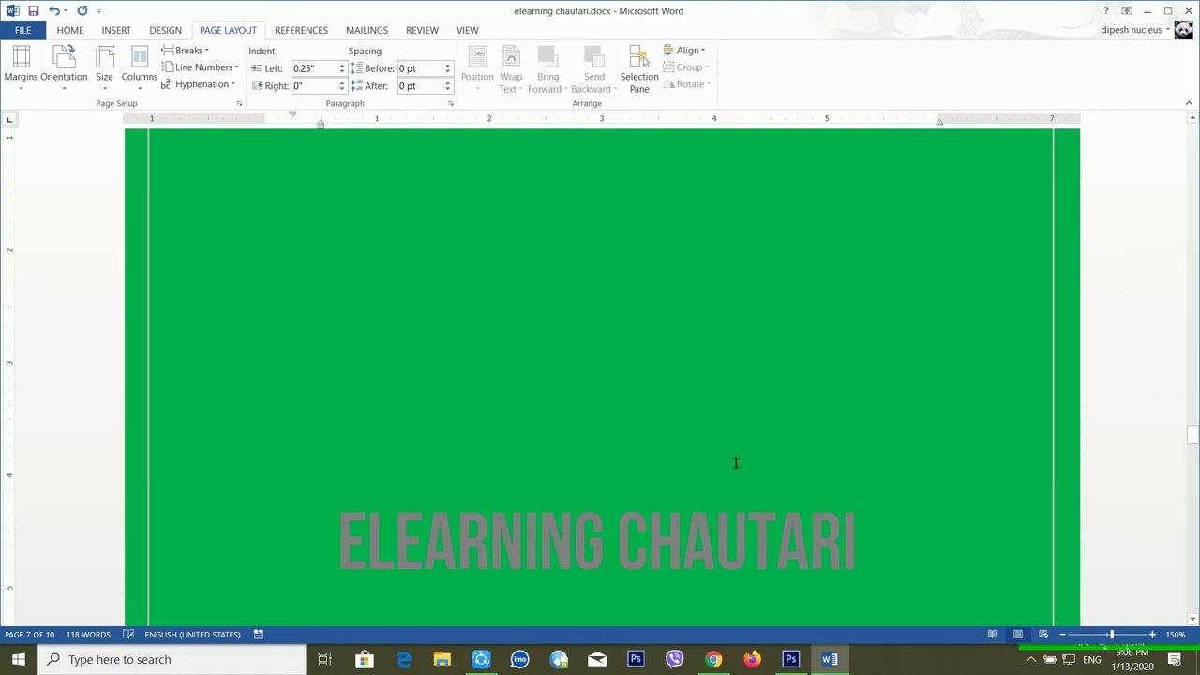
{"action": "scroll", "coordinate": [737, 461], "scroll_direction": "down", "scroll_amount": 5}
- Remove the stray 'rtr' line below the table of contents question
{"action": "left_click", "coordinate": [881, 375]}
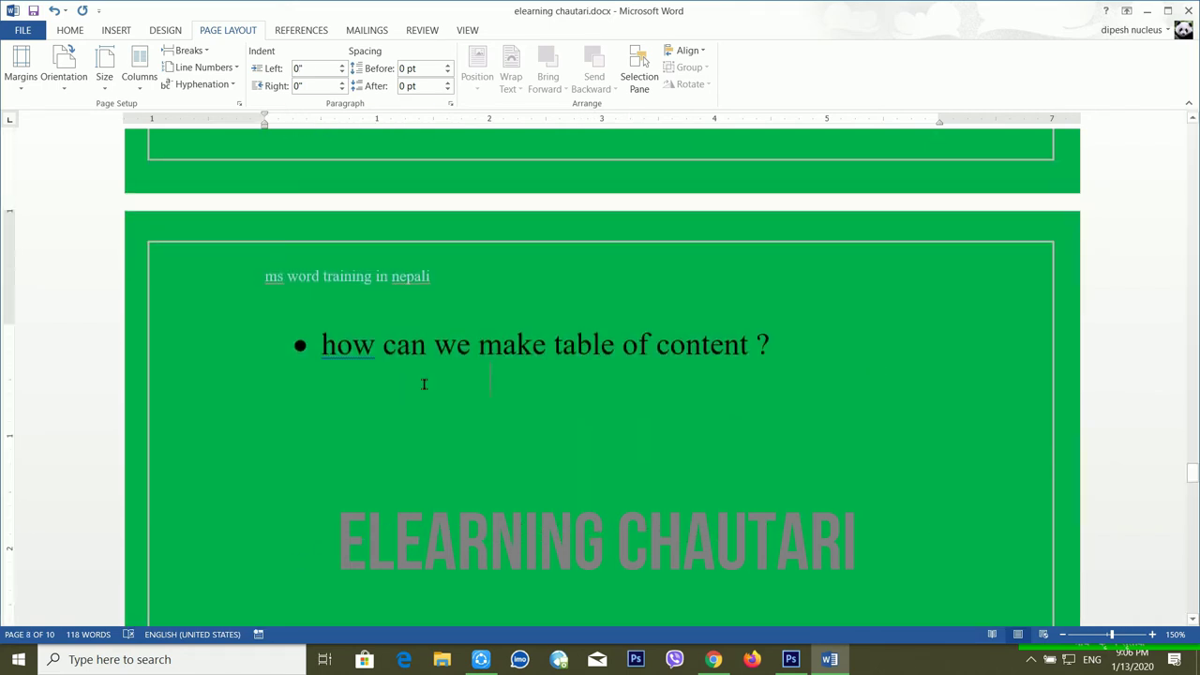
{"action": "scroll", "coordinate": [589, 382], "scroll_direction": "down", "scroll_amount": 3}
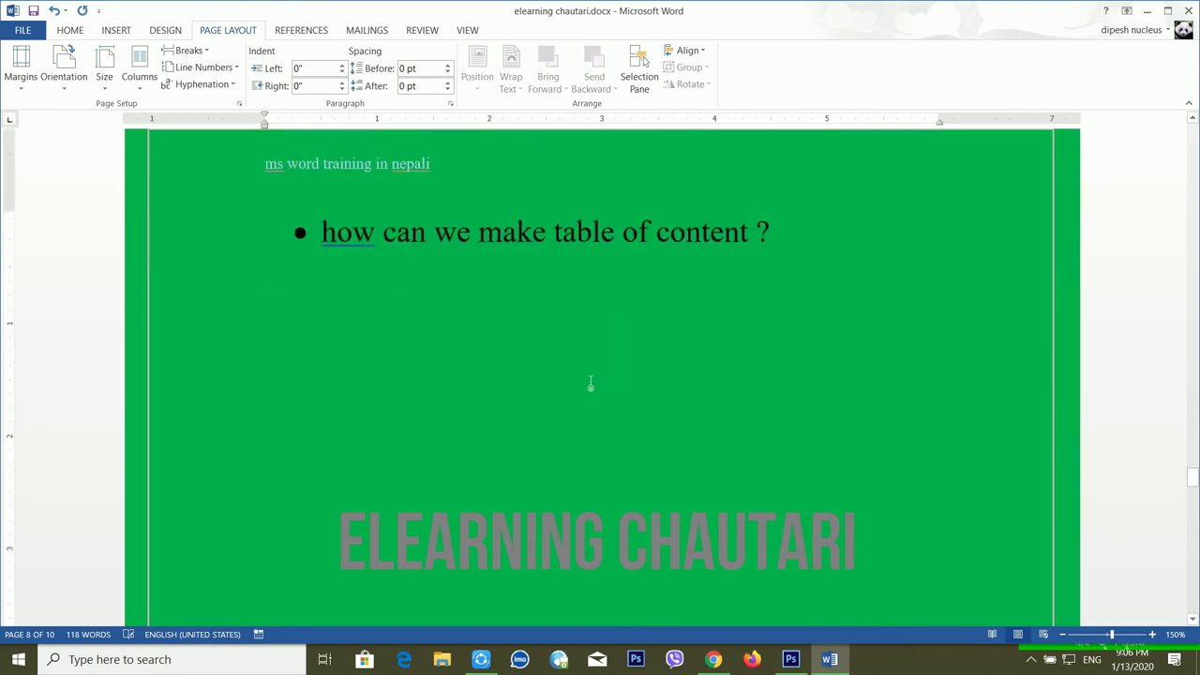
{"action": "key", "text": "ctrl+z"}
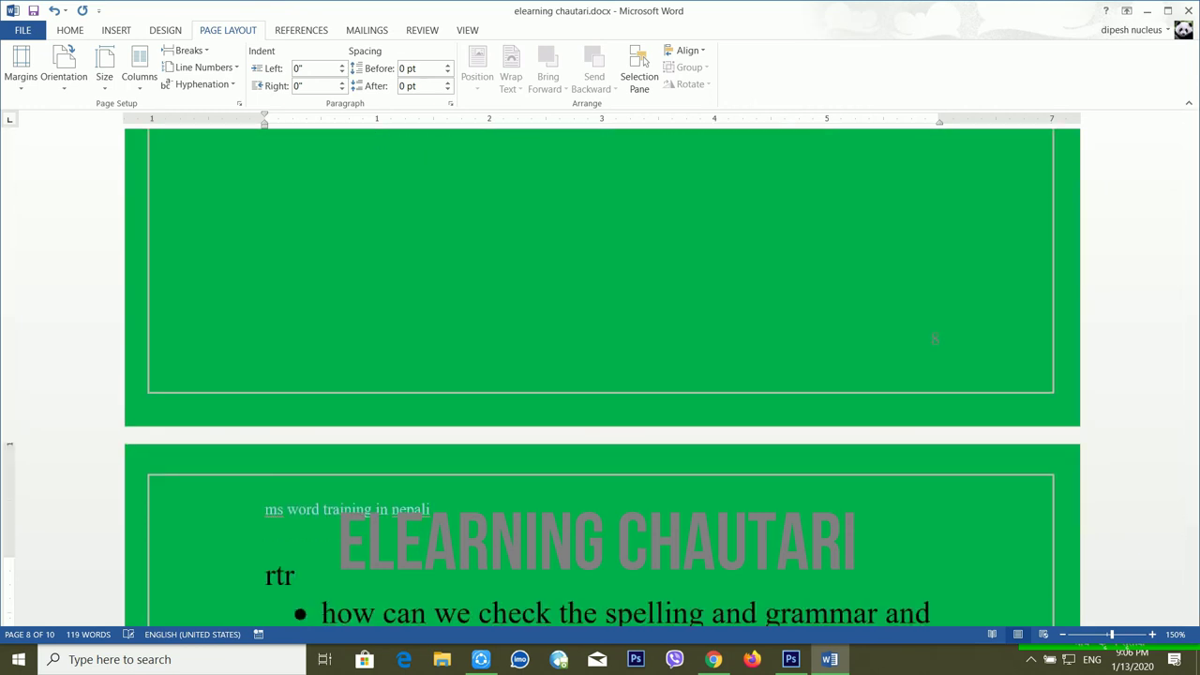
{"action": "key", "text": "ctrl+z"}
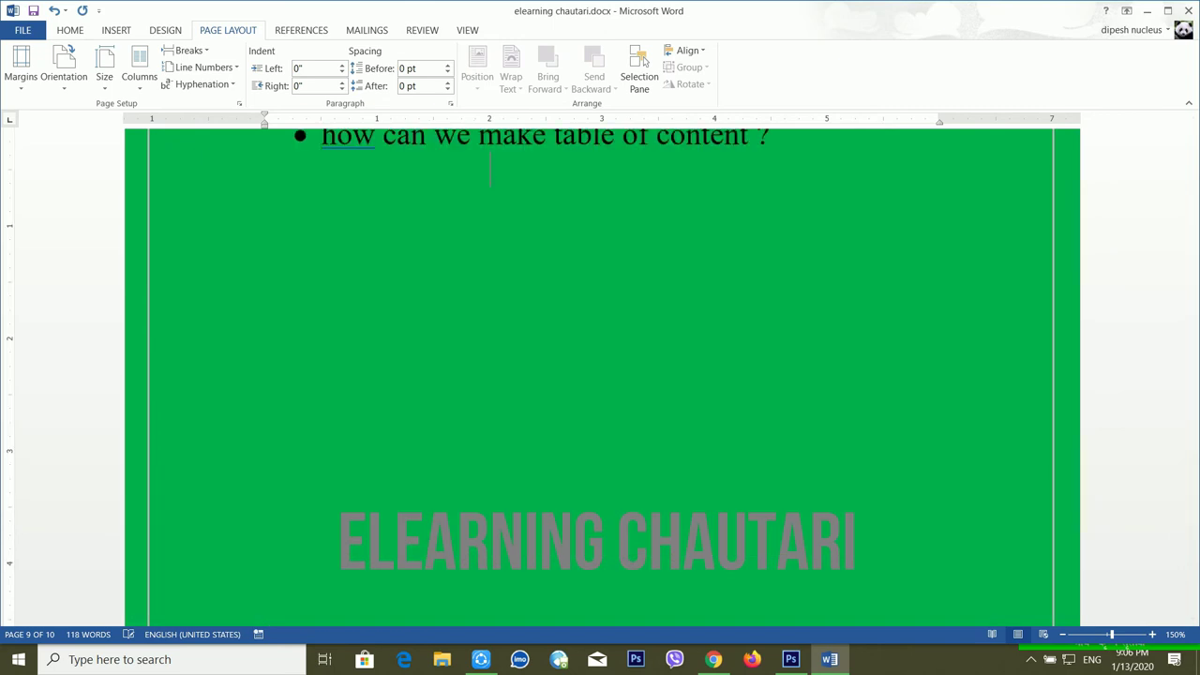
- Type 'this is ms word and I am learning ms word in nepali language . you are watching elearing chautari' above the spelling bullet
{"action": "type", "text": "thi"}
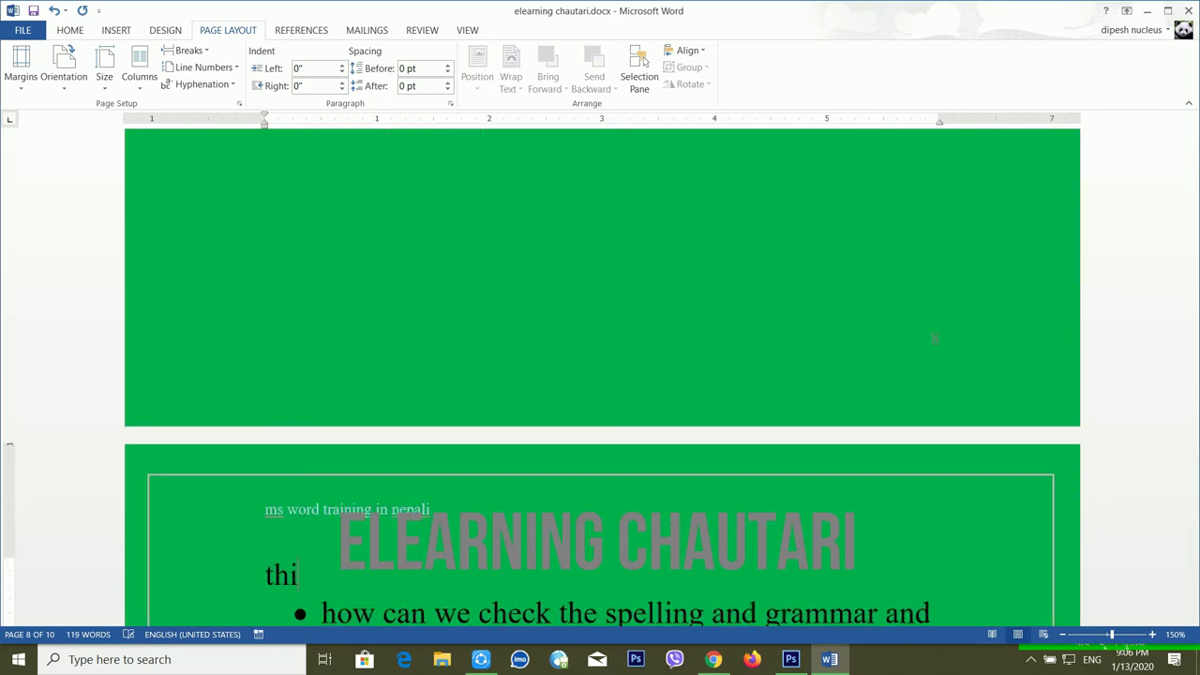
{"action": "type", "text": "s is ms word"}
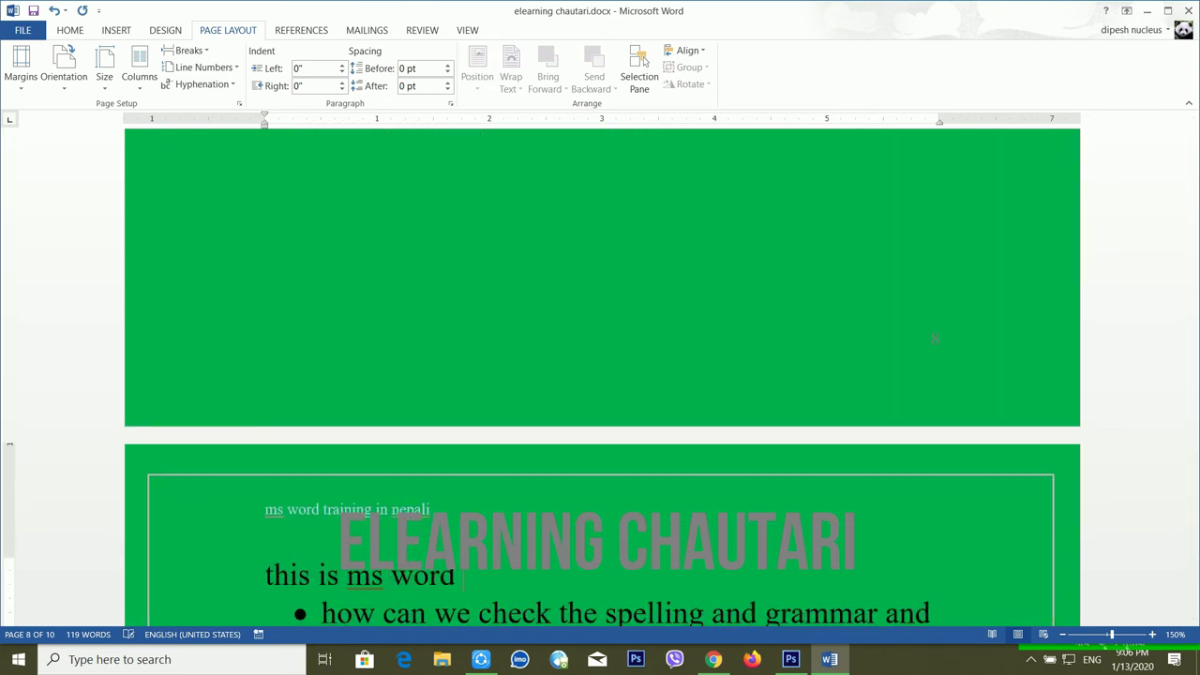
{"action": "type", "text": " and I am learn"}
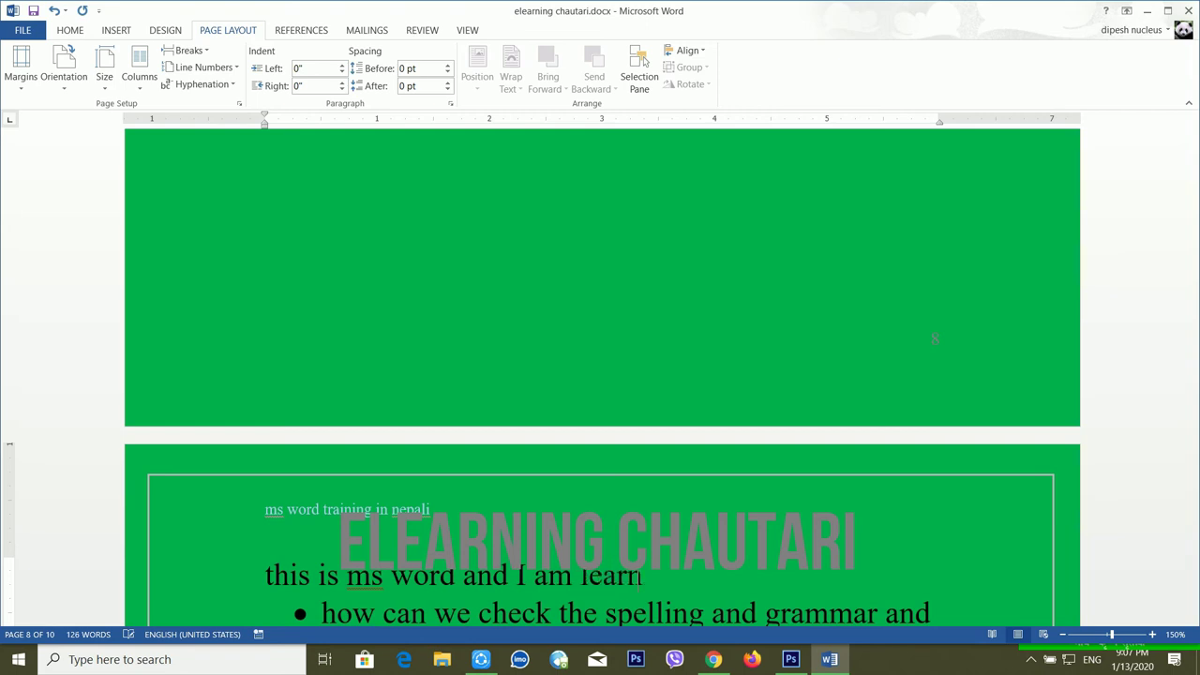
{"action": "type", "text": "ing ms word in ne"}
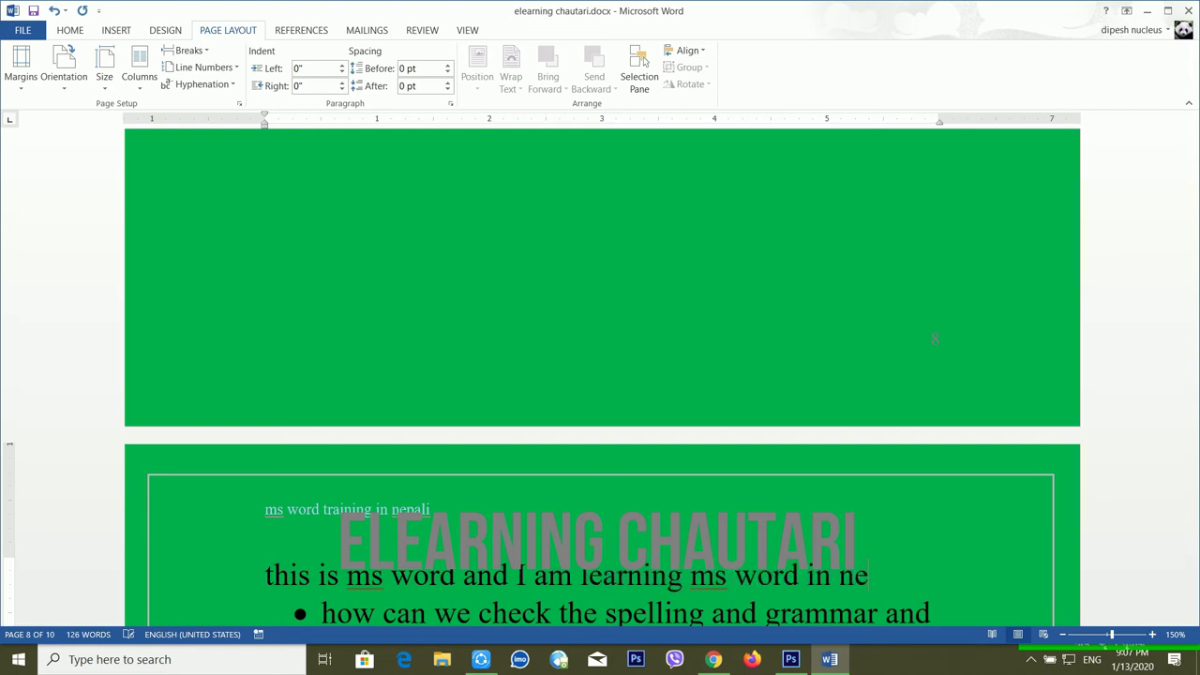
{"action": "type", "text": "pali language ."}
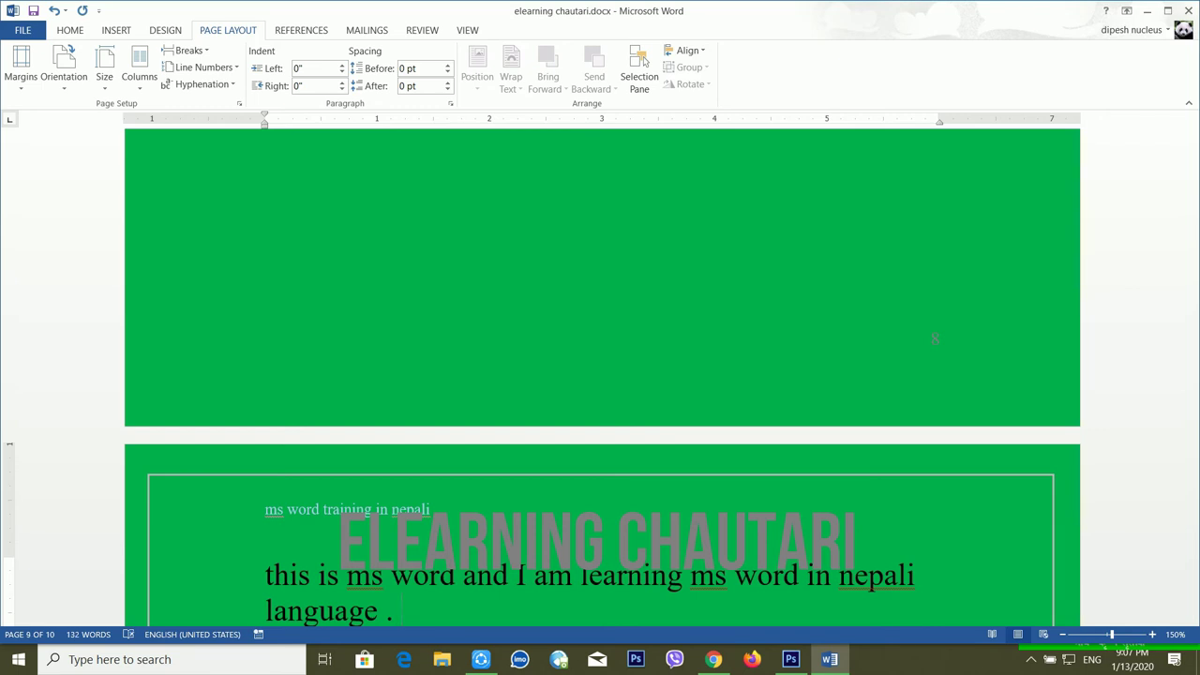
{"action": "type", "text": " you are wa"}
{"action": "key", "text": "BackSpace"}
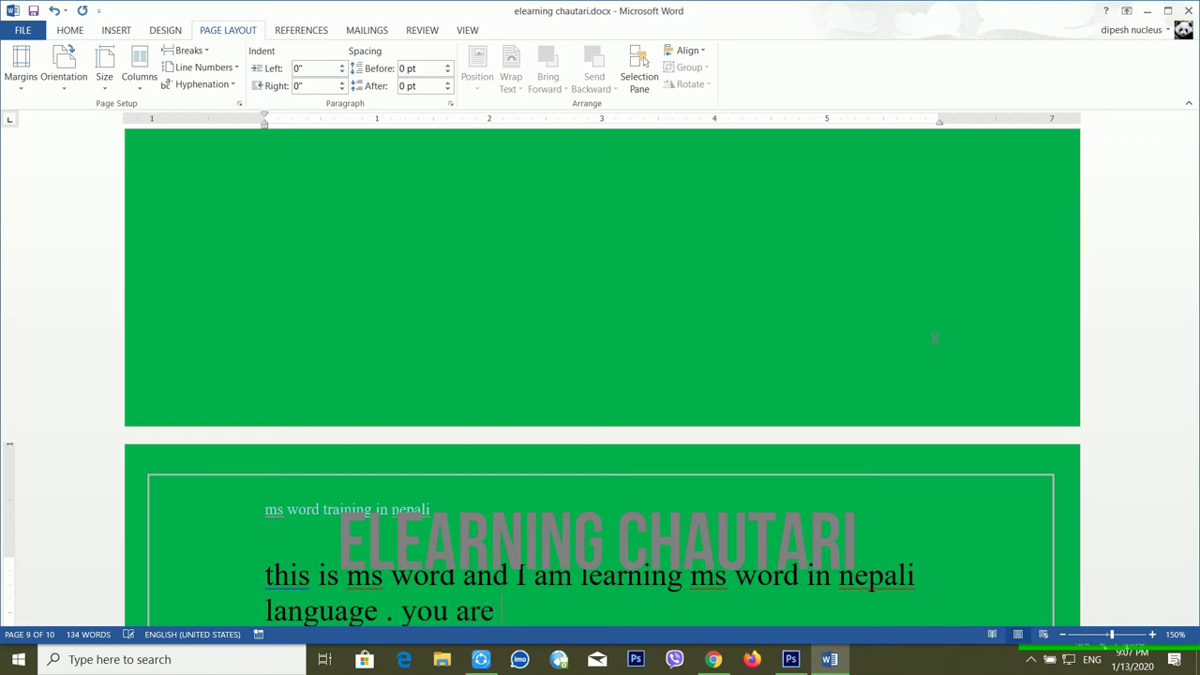
{"action": "type", "text": "watching eal"}
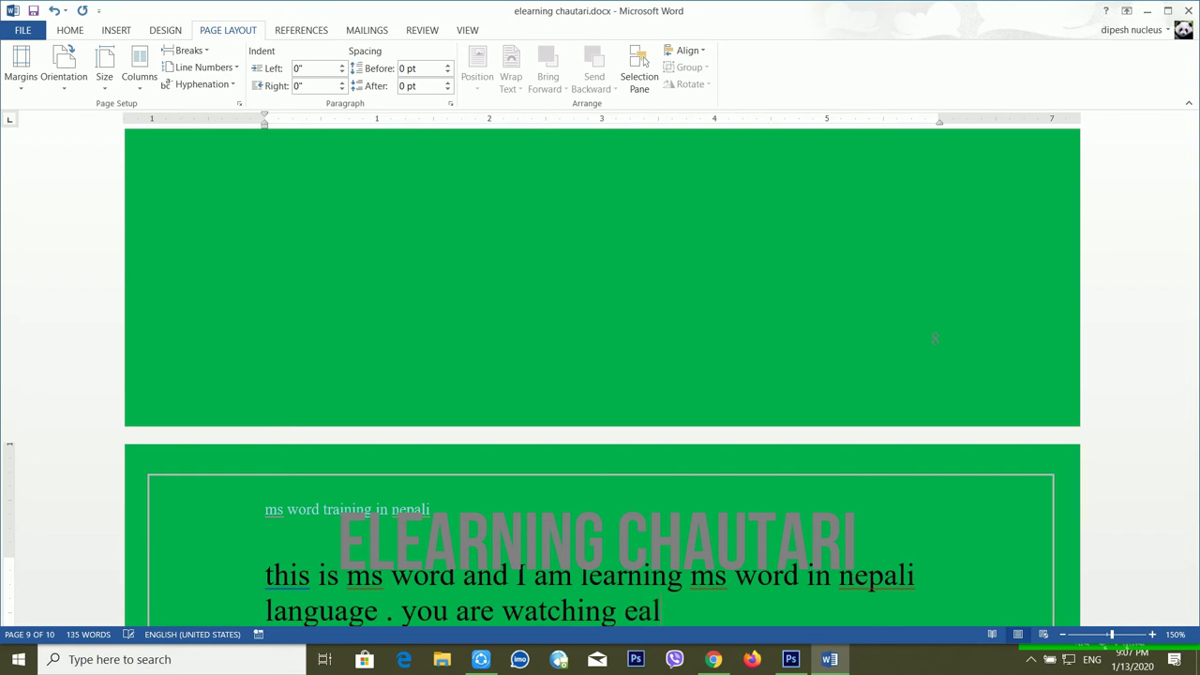
{"action": "key", "text": "BackSpace"}
{"action": "key", "text": "BackSpace"}
{"action": "type", "text": "learing char"}
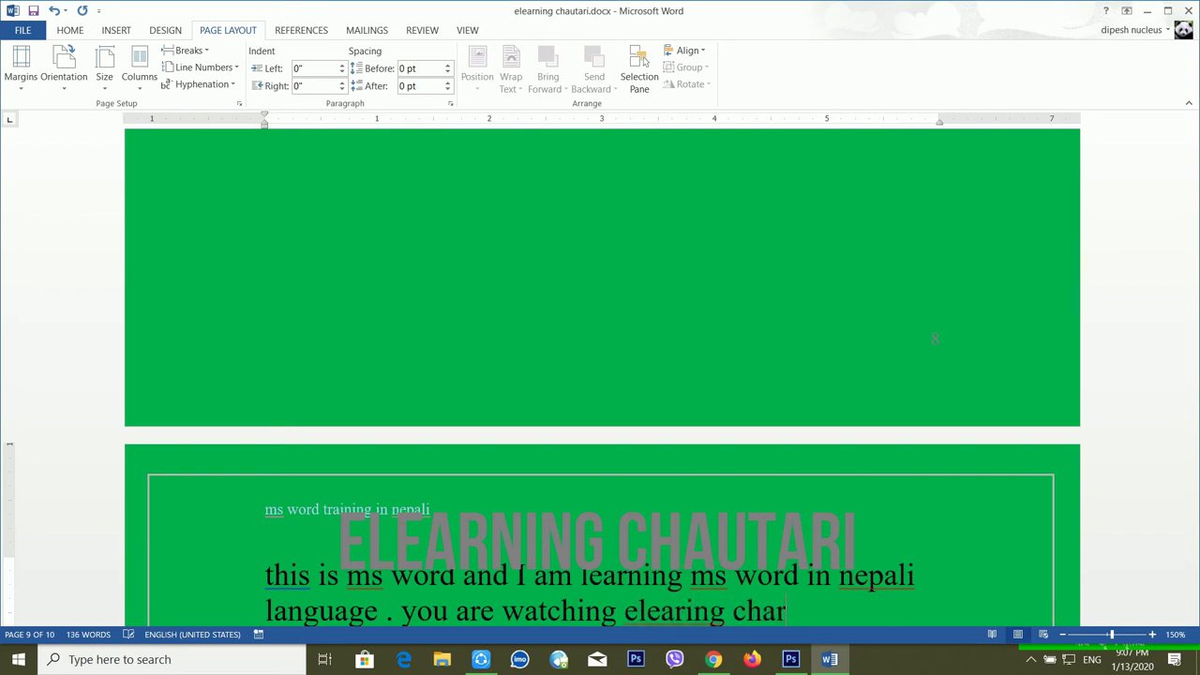
{"action": "type", "text": "utari"}
{"action": "scroll", "coordinate": [798, 443], "scroll_direction": "down", "scroll_amount": 3}
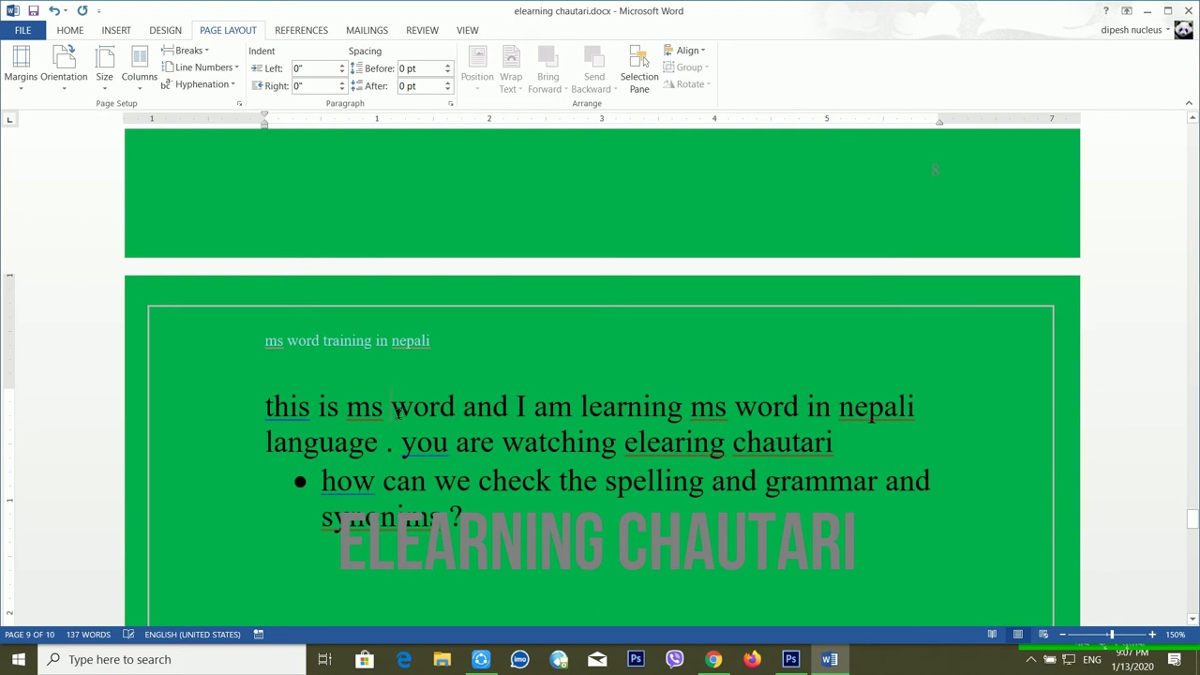
- Break the line after 'this is' and select that line
{"action": "left_click", "coordinate": [356, 413]}
{"action": "key", "text": "Return"}
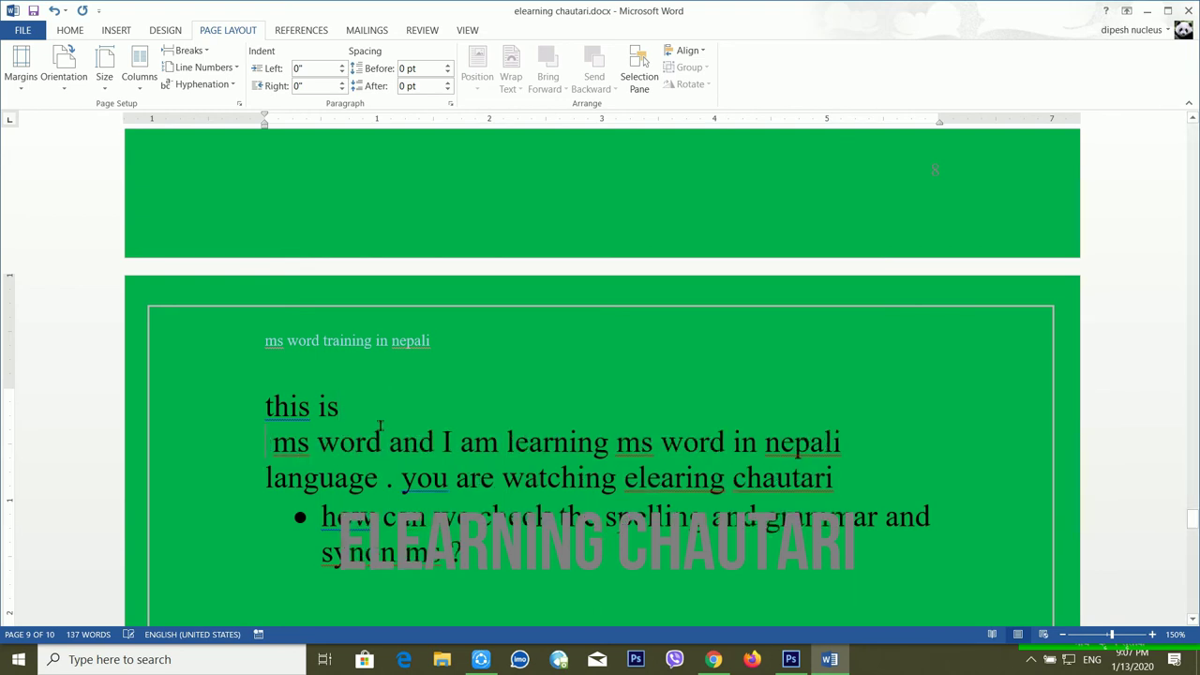
{"action": "key", "text": "shift+Up"}
{"action": "triple_click", "coordinate": [380, 422]}
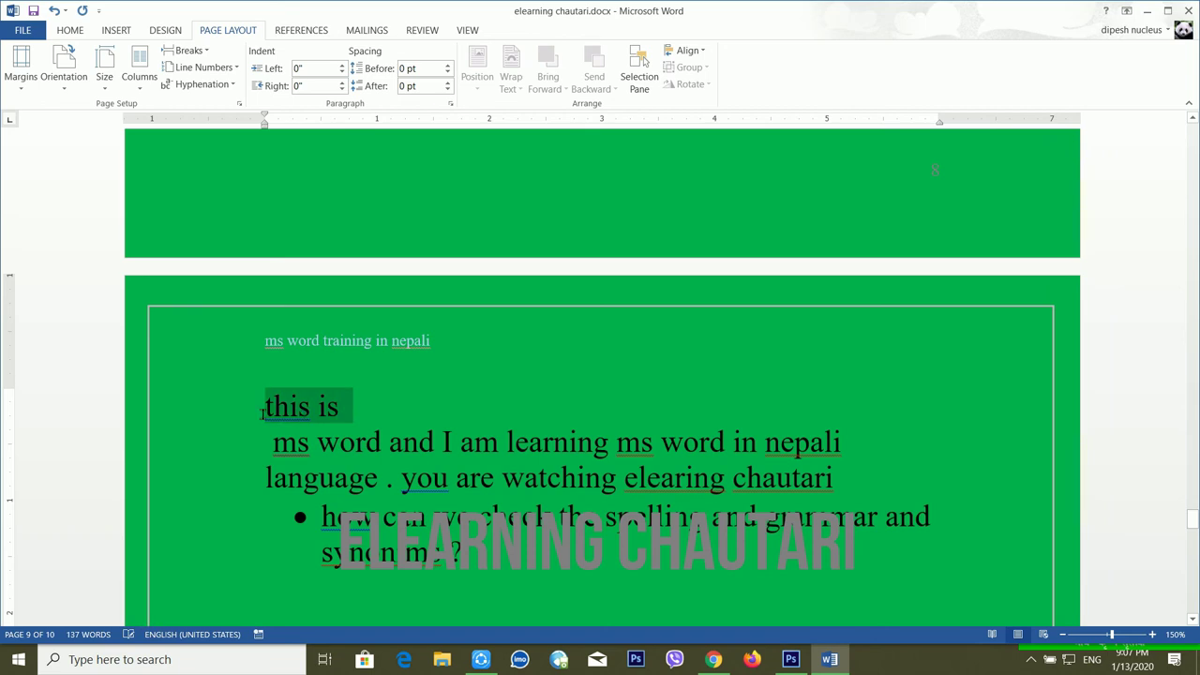
- Make 'this is' a Level 1 table of contents heading
{"action": "left_click", "coordinate": [298, 30]}
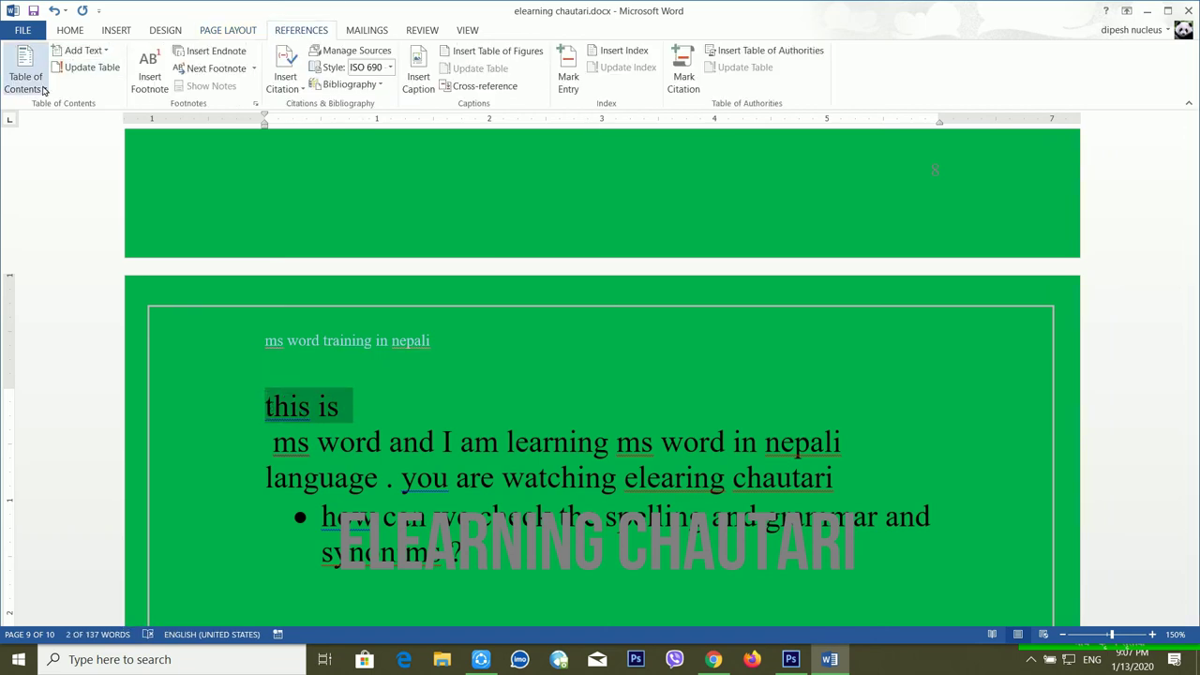
{"action": "left_click", "coordinate": [98, 54]}
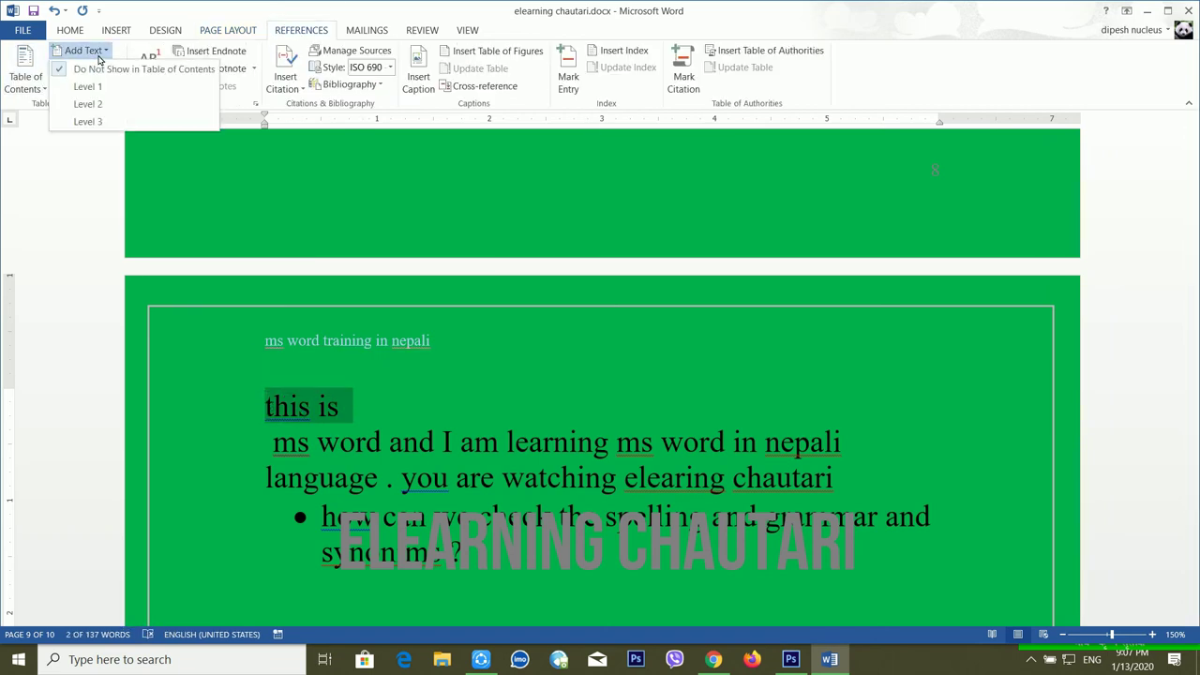
{"action": "left_click", "coordinate": [94, 86]}
{"action": "left_click", "coordinate": [360, 419]}
{"action": "left_click_drag", "start_coordinate": [335, 411], "coordinate": [266, 411]}
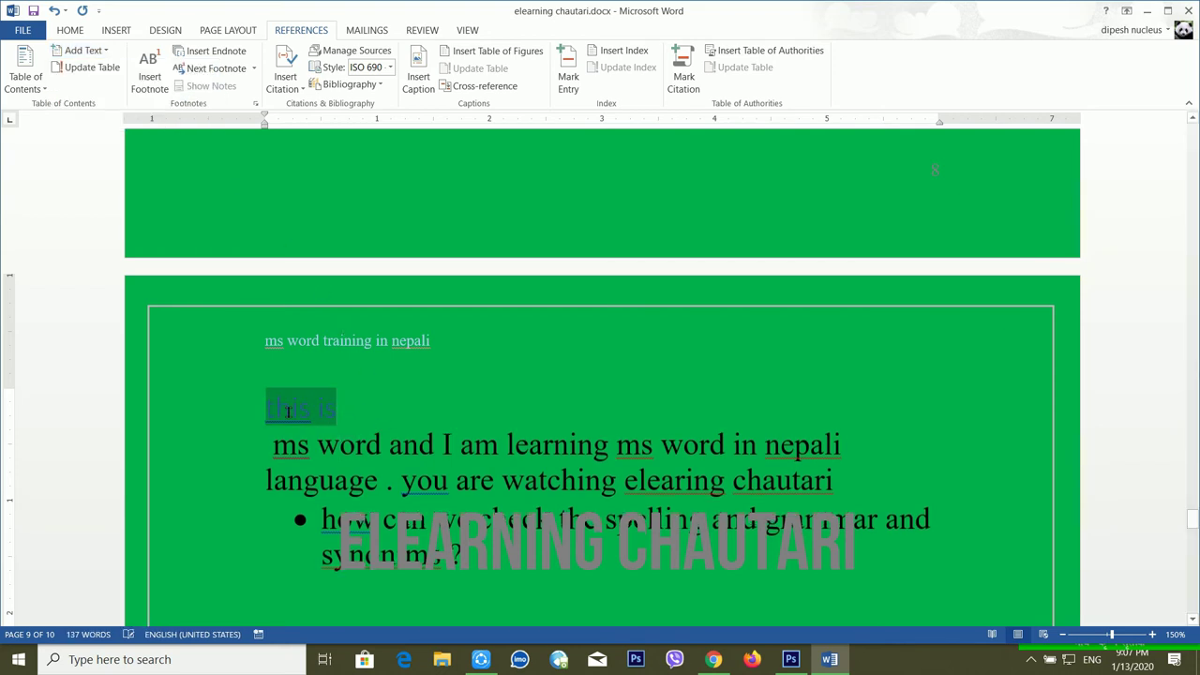
{"action": "left_click", "coordinate": [398, 466]}
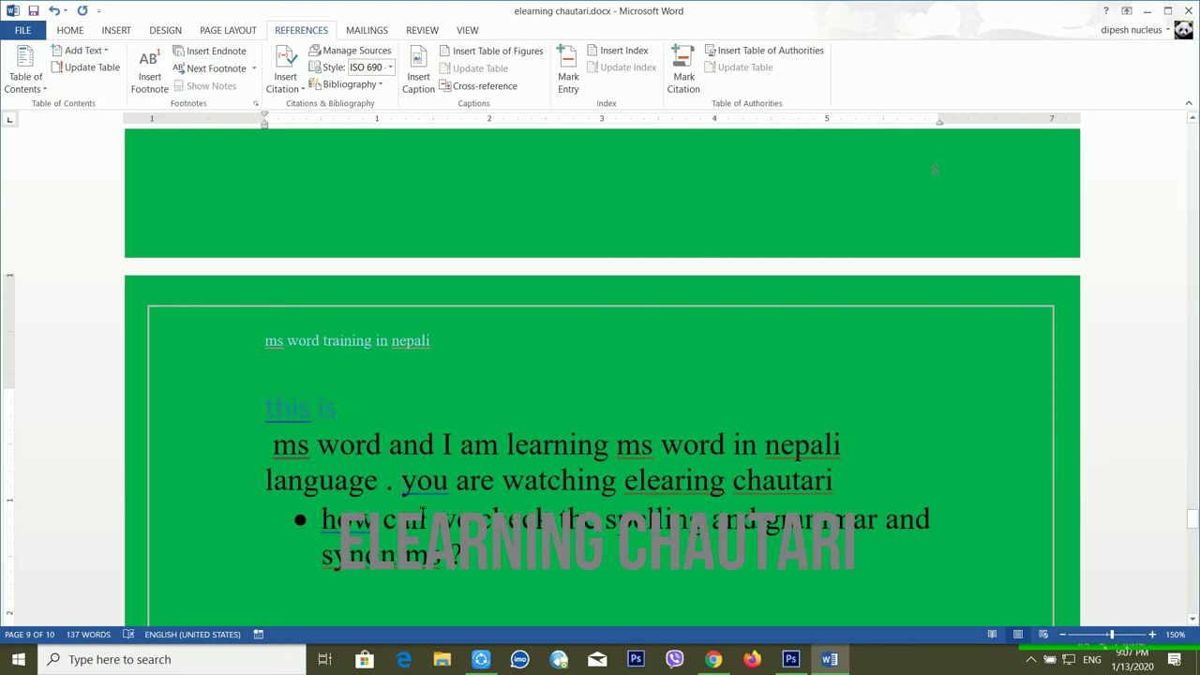
- Put 'you are' on its own line and make it a Level 1 heading
{"action": "key", "text": "Return"}
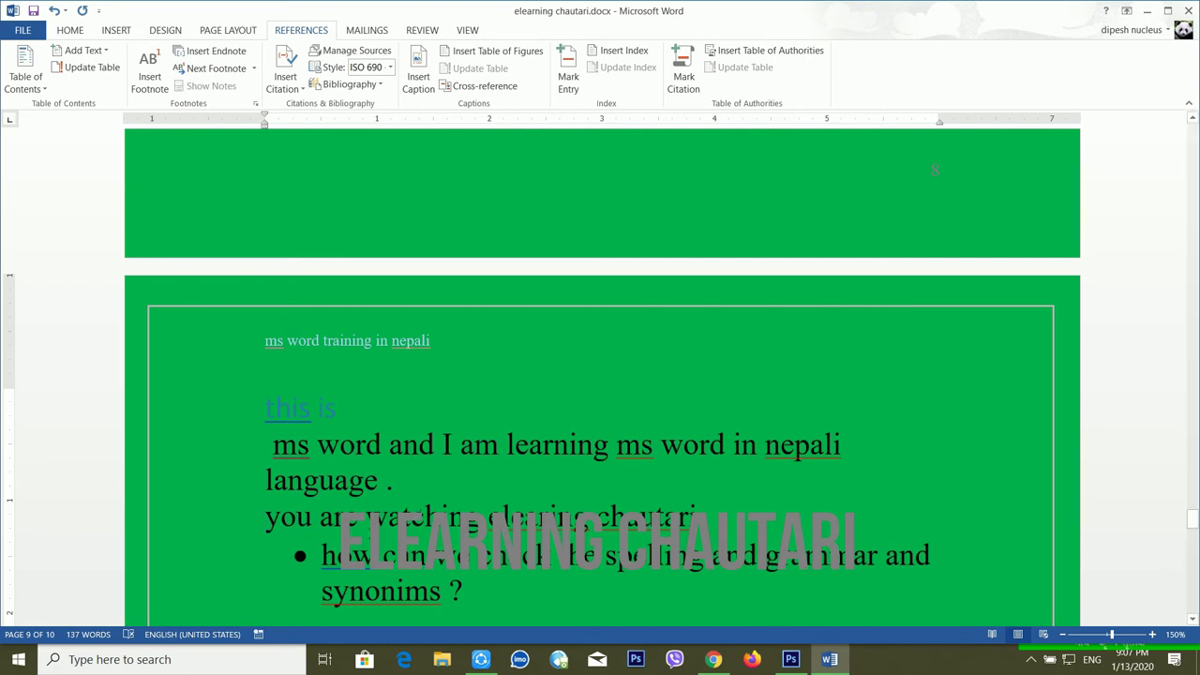
{"action": "key", "text": "Return"}
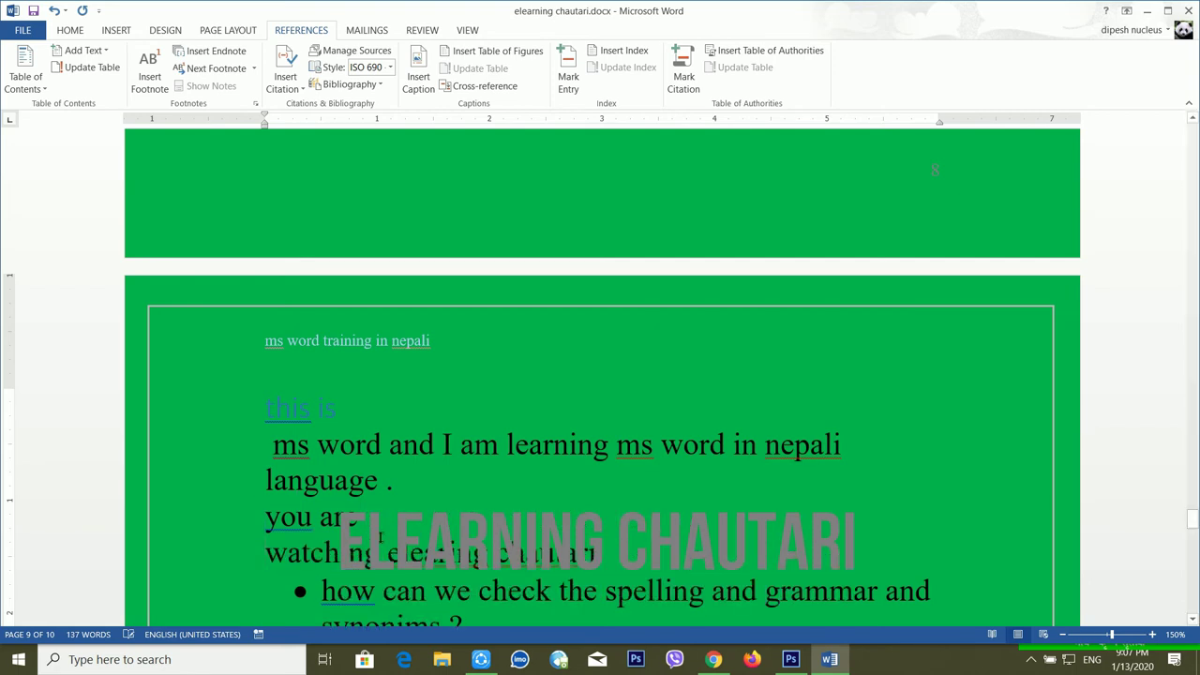
{"action": "mouse_move", "coordinate": [380, 530]}
{"action": "left_mouse_down"}
{"action": "mouse_move", "coordinate": [240, 507]}
{"action": "mouse_move", "coordinate": [245, 525]}
{"action": "left_mouse_up"}
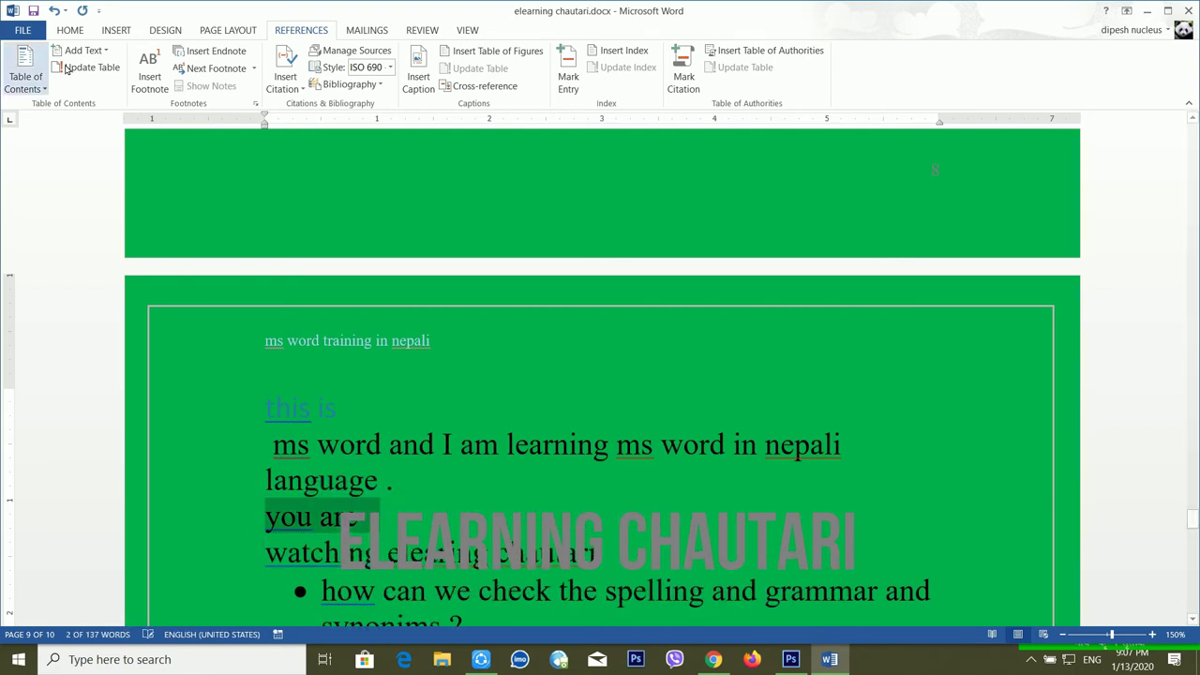
{"action": "left_click", "coordinate": [92, 52]}
{"action": "left_click", "coordinate": [104, 87]}
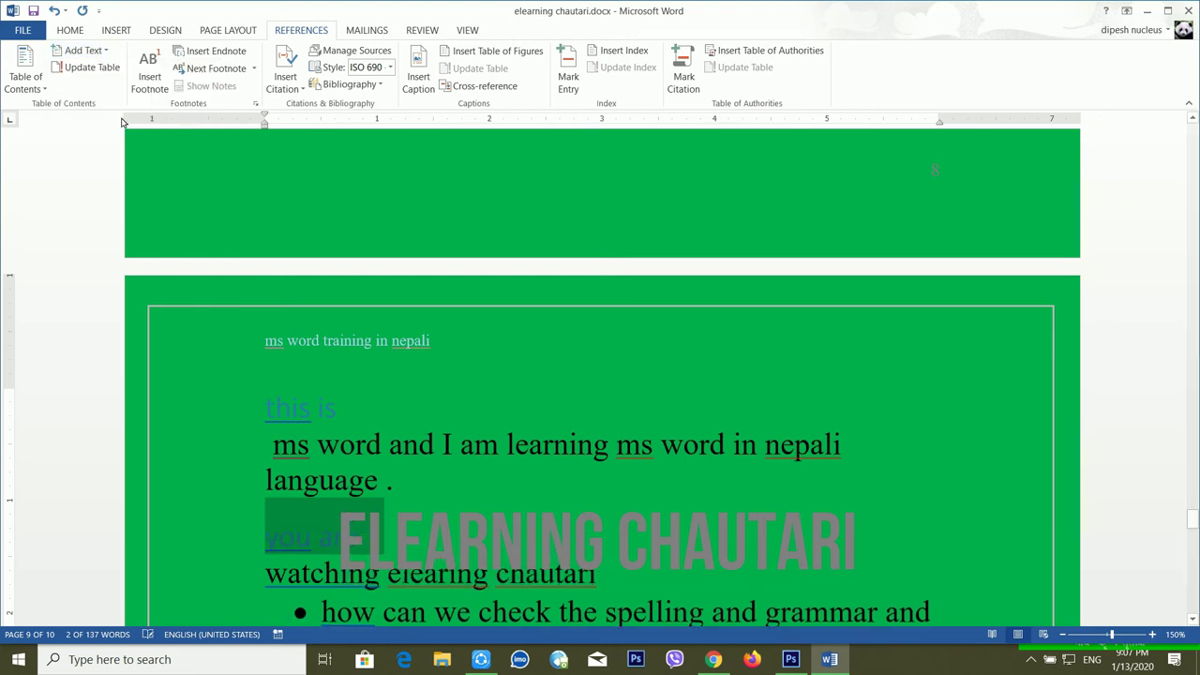
{"action": "left_click", "coordinate": [422, 536]}
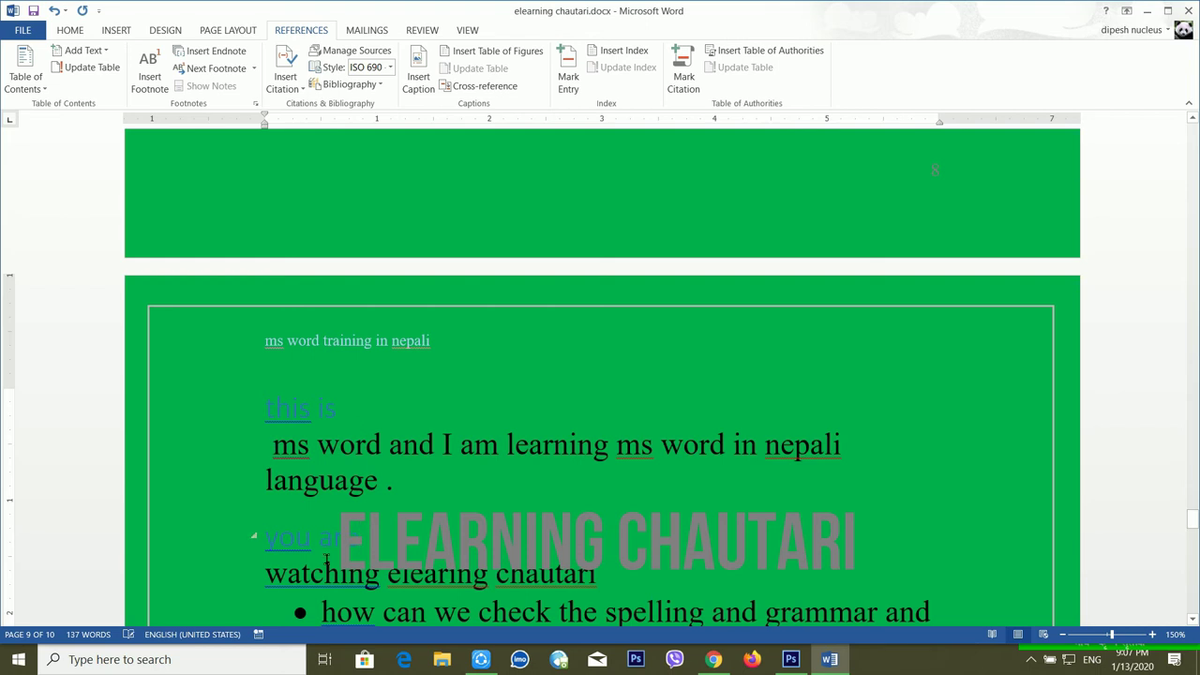
- Insert an empty paragraph above the 'this is' heading
{"action": "left_click", "coordinate": [269, 414]}
{"action": "key", "text": "Return"}
{"action": "left_click", "coordinate": [323, 398]}
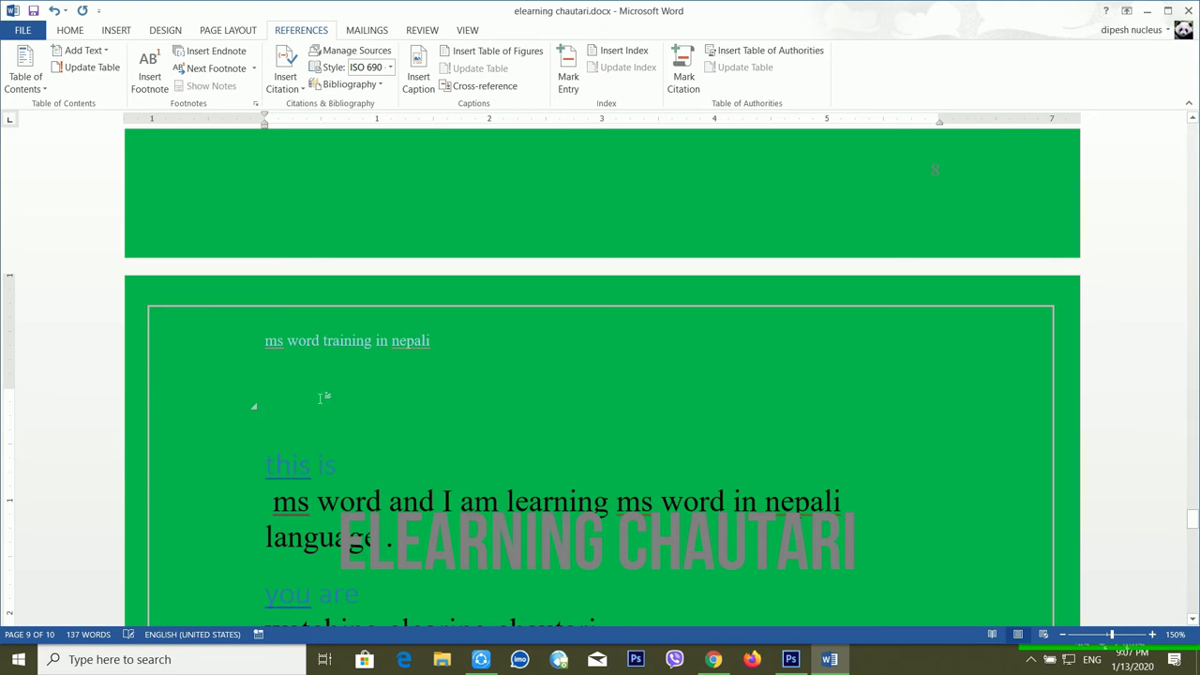
- Add an empty bullet below 'how can we make table of content ?' on page 8
{"action": "scroll", "coordinate": [300, 300], "scroll_direction": "up", "scroll_amount": 4}
{"action": "scroll", "coordinate": [403, 393], "scroll_direction": "up", "scroll_amount": 5}
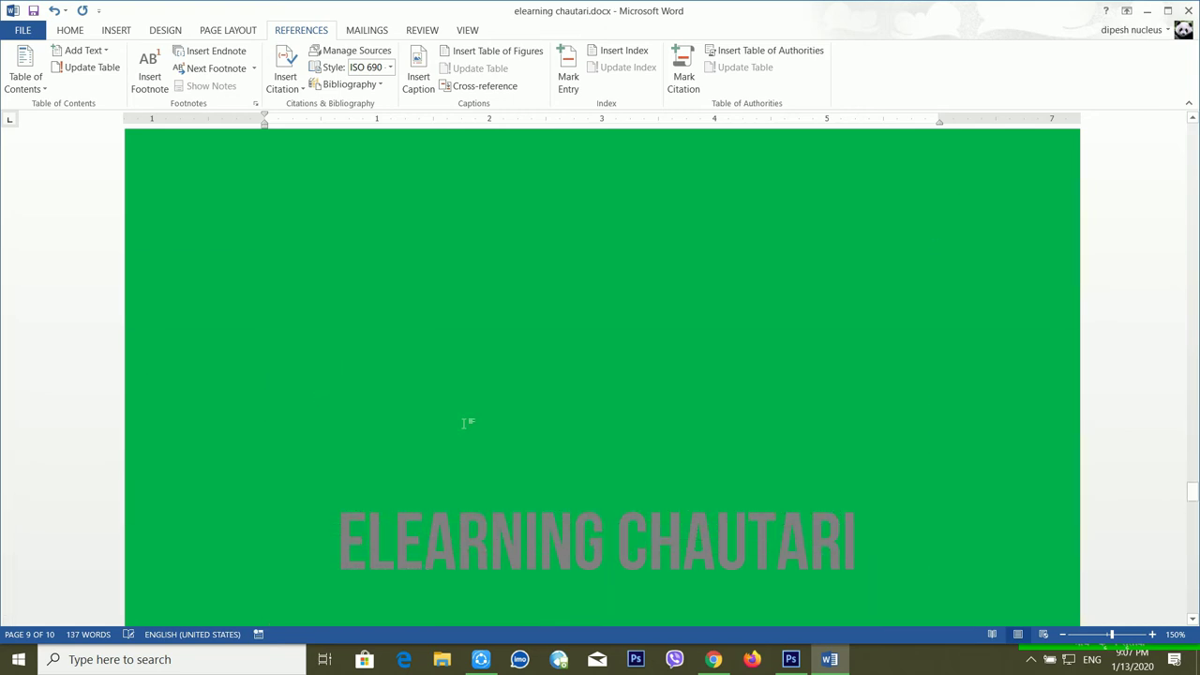
{"action": "scroll", "coordinate": [468, 421], "scroll_direction": "up", "scroll_amount": 5}
{"action": "scroll", "coordinate": [436, 431], "scroll_direction": "up", "scroll_amount": 4}
{"action": "left_click", "coordinate": [402, 444]}
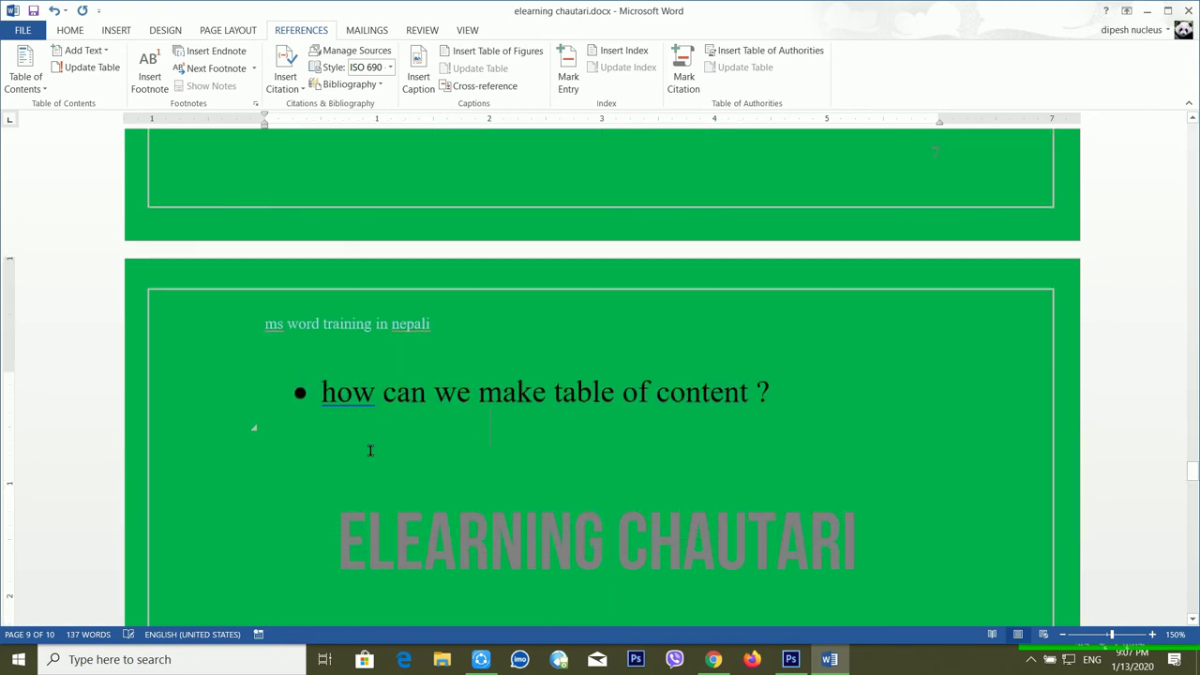
{"action": "left_click", "coordinate": [793, 396]}
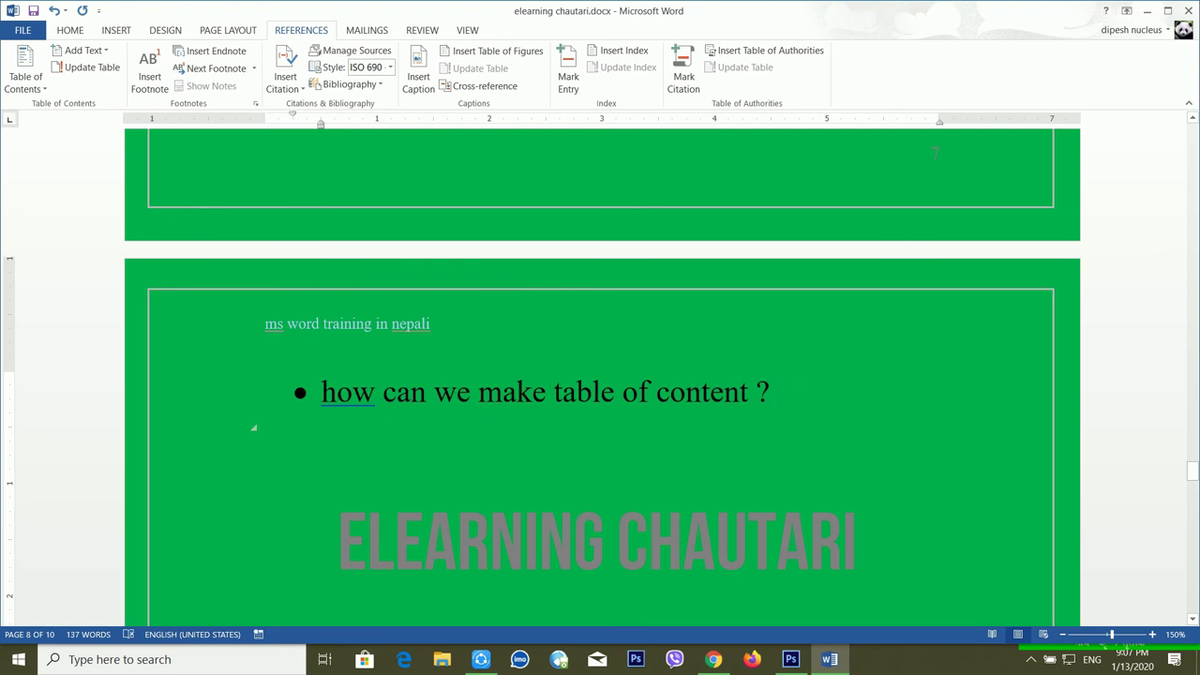
{"action": "key", "text": "Return"}
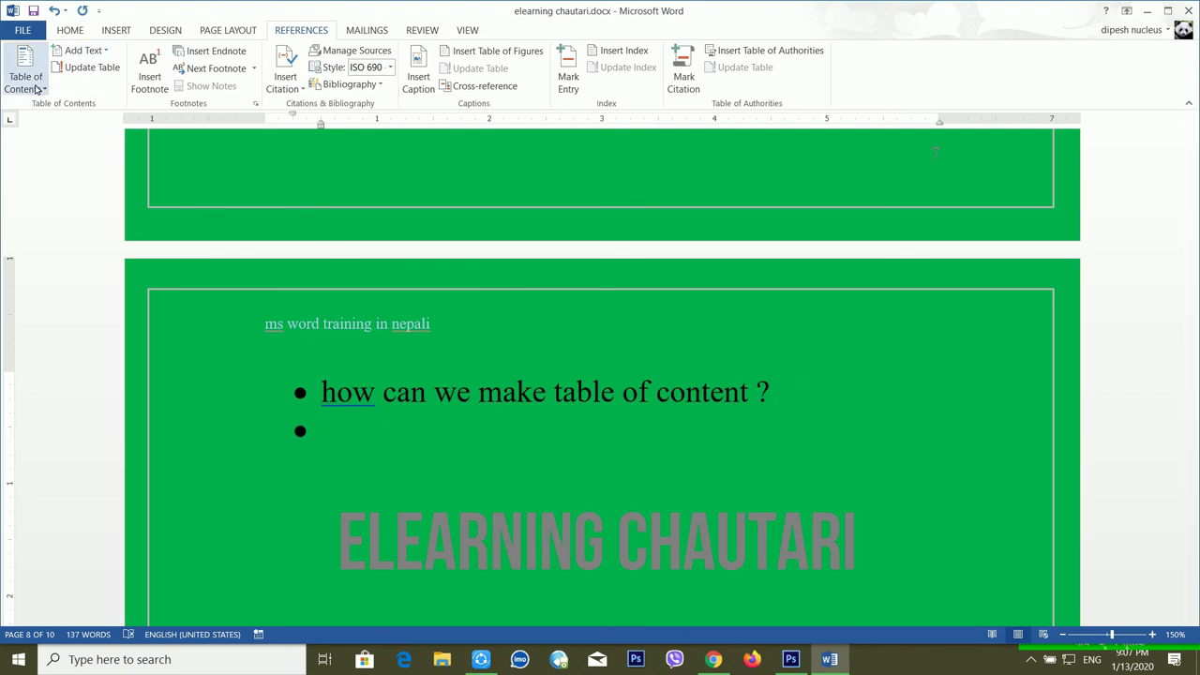
- Insert Automatic Table 2, listing 'this is' and 'you are' on page 9
{"action": "left_click", "coordinate": [37, 88]}
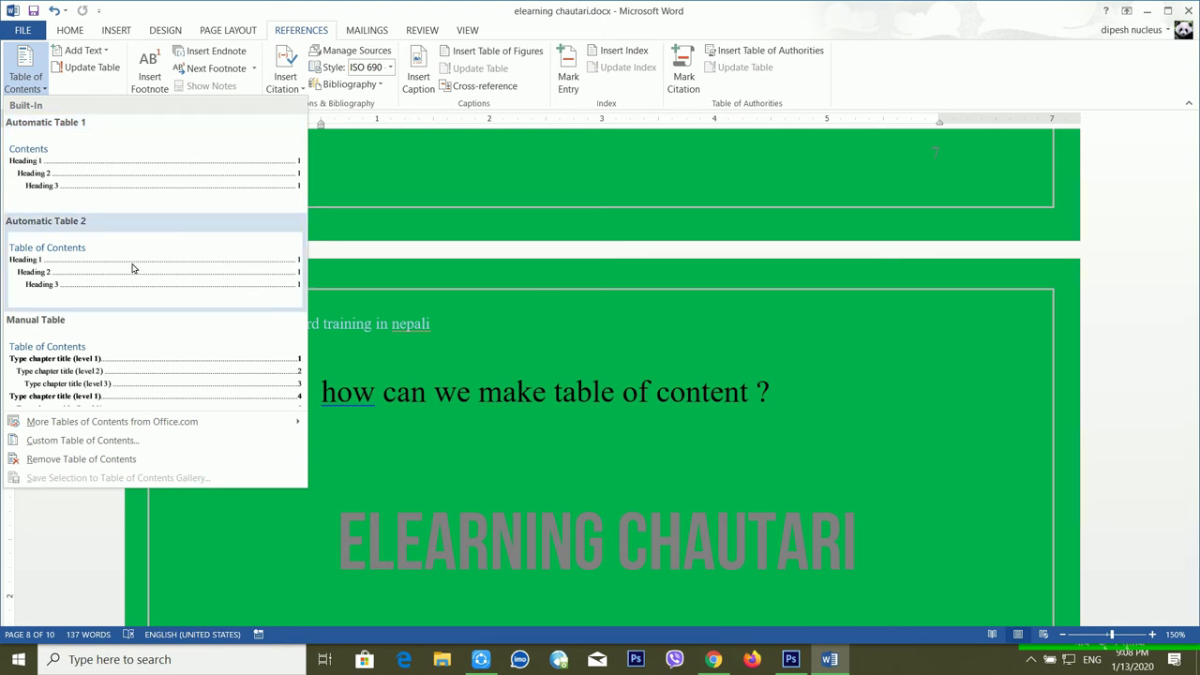
{"action": "left_click", "coordinate": [90, 271]}
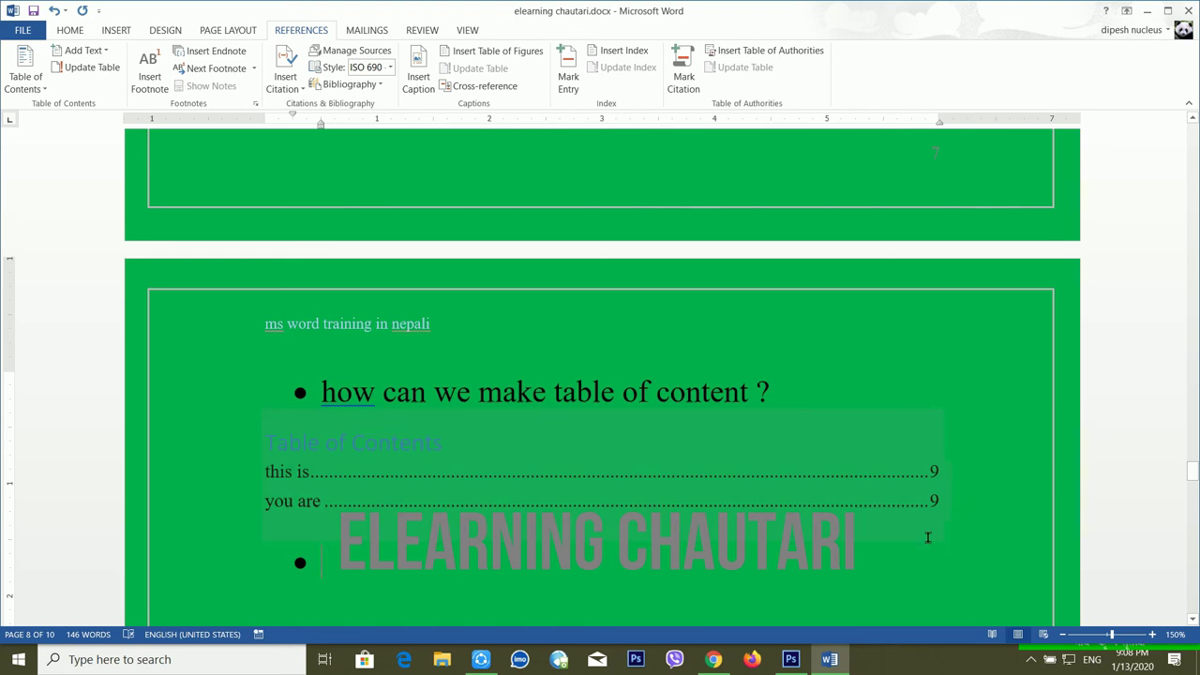
{"action": "scroll", "coordinate": [886, 531], "scroll_direction": "down", "scroll_amount": 2}
{"action": "scroll", "coordinate": [886, 532], "scroll_direction": "down", "scroll_amount": 5}
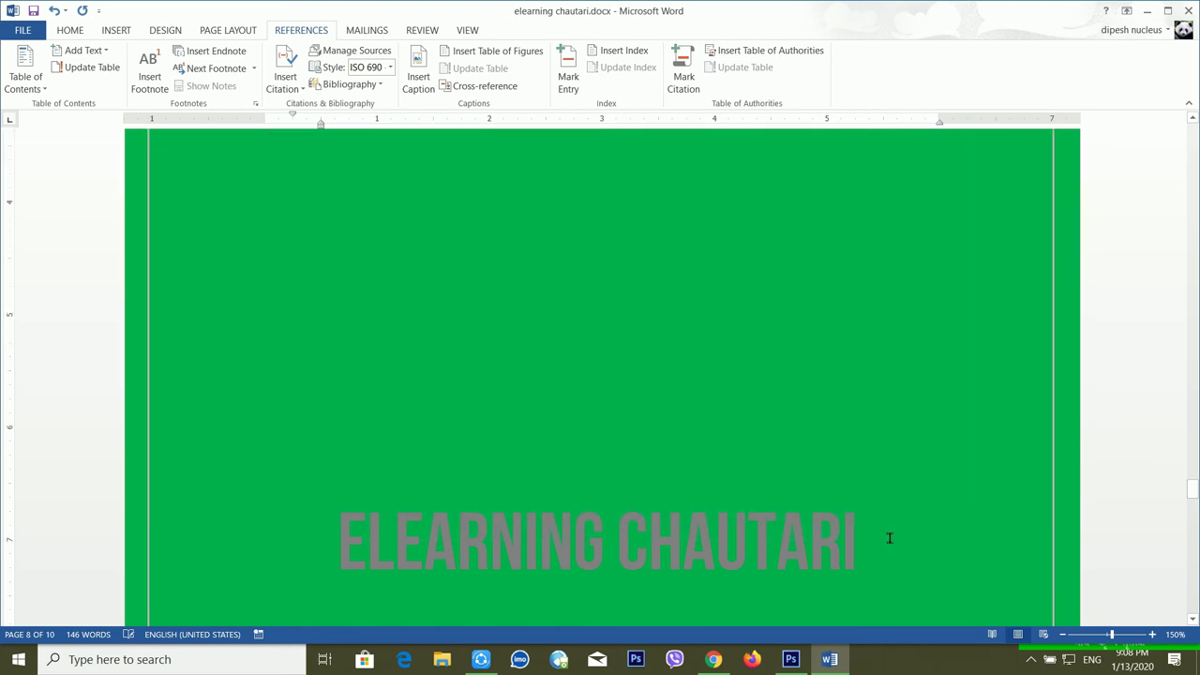
{"action": "scroll", "coordinate": [881, 533], "scroll_direction": "down", "scroll_amount": 3}
{"action": "scroll", "coordinate": [881, 534], "scroll_direction": "down", "scroll_amount": 3}
{"action": "scroll", "coordinate": [881, 535], "scroll_direction": "down", "scroll_amount": 3}
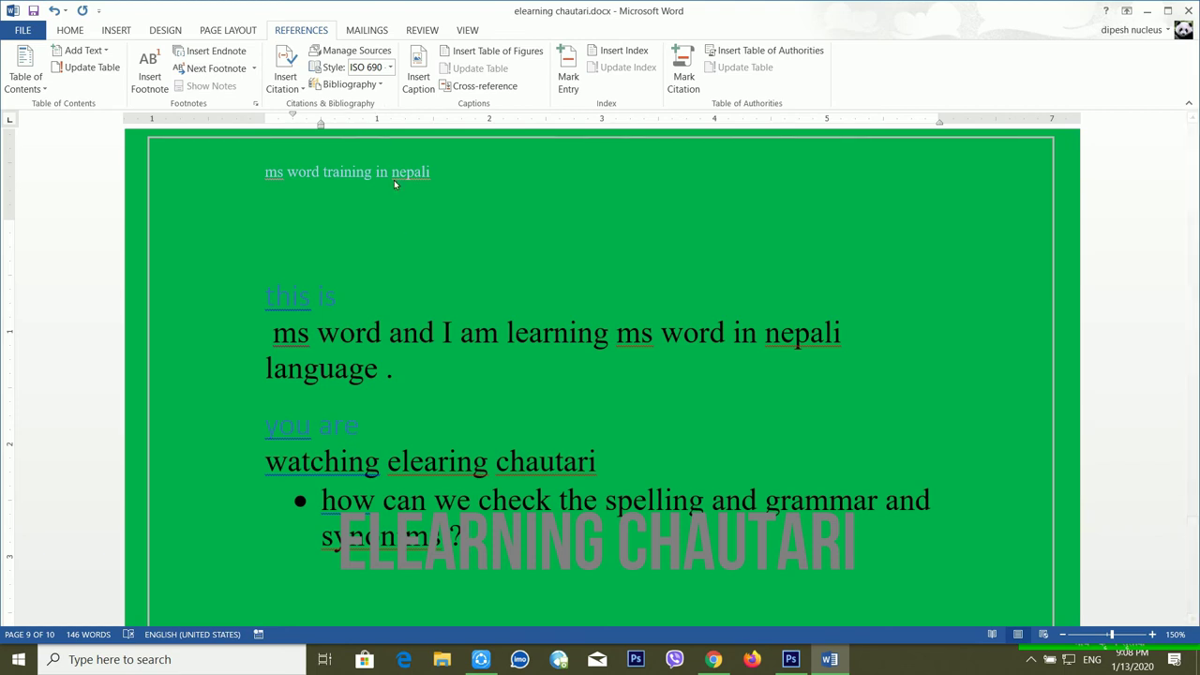
- After 'nepali language .', cite a new 2076 book 'computer scinece' published by nucleus academy
{"action": "left_click", "coordinate": [428, 382]}
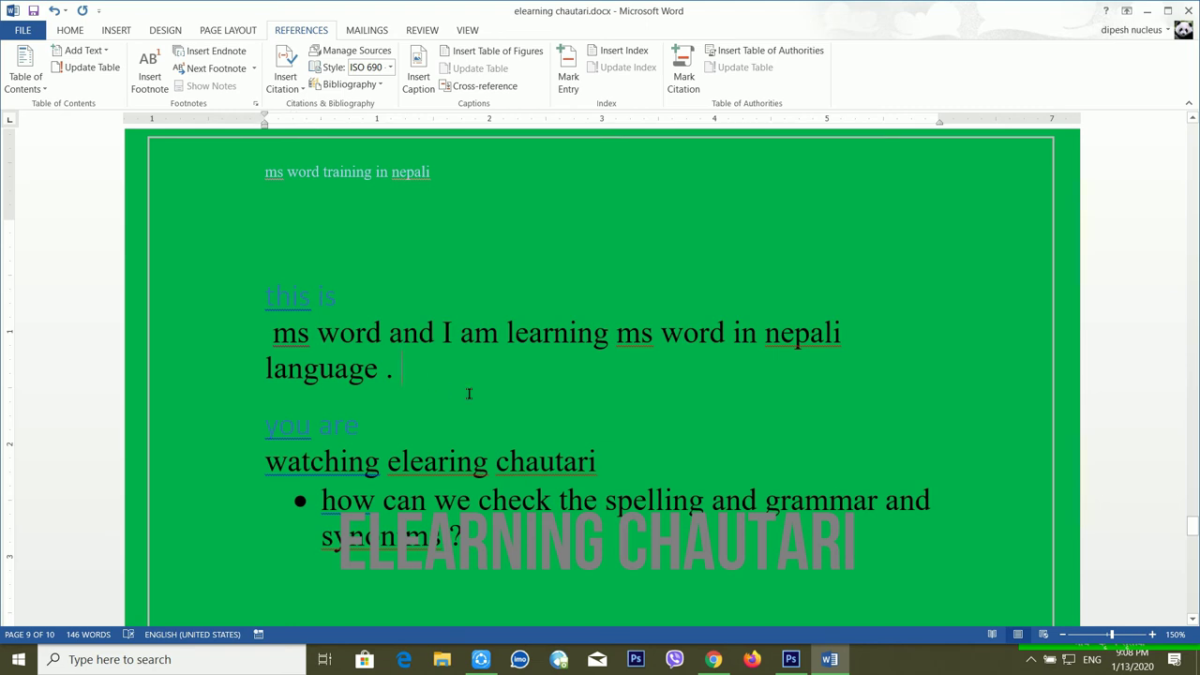
{"action": "left_click", "coordinate": [295, 88]}
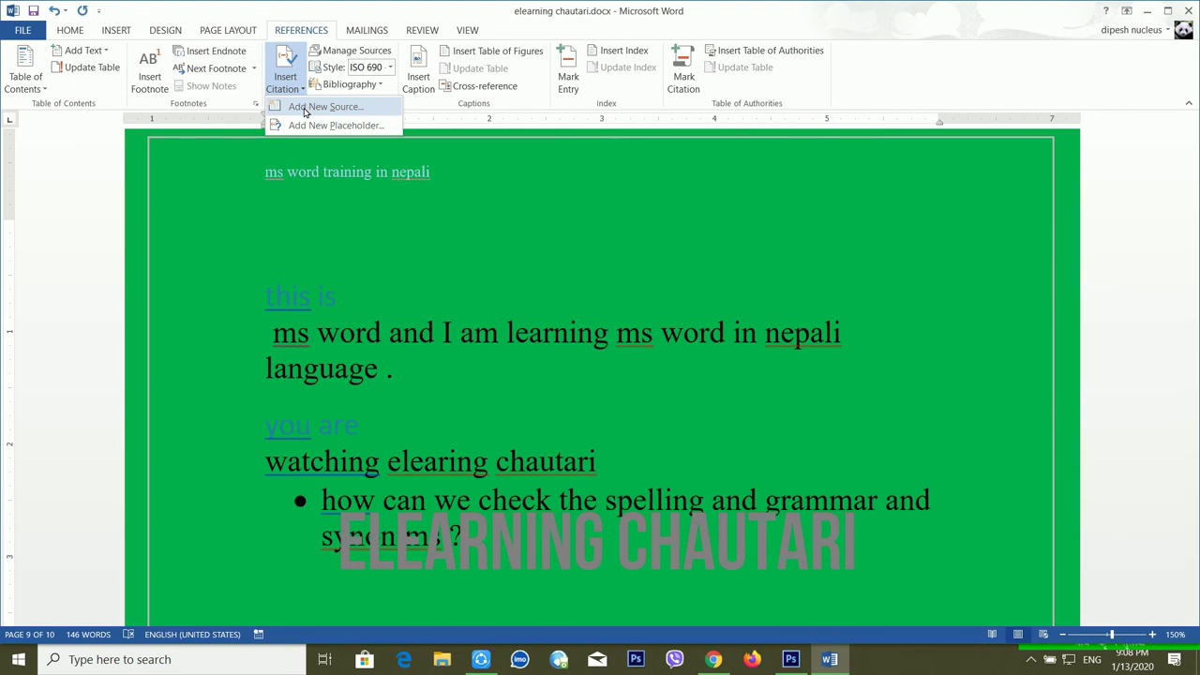
{"action": "left_click", "coordinate": [305, 109]}
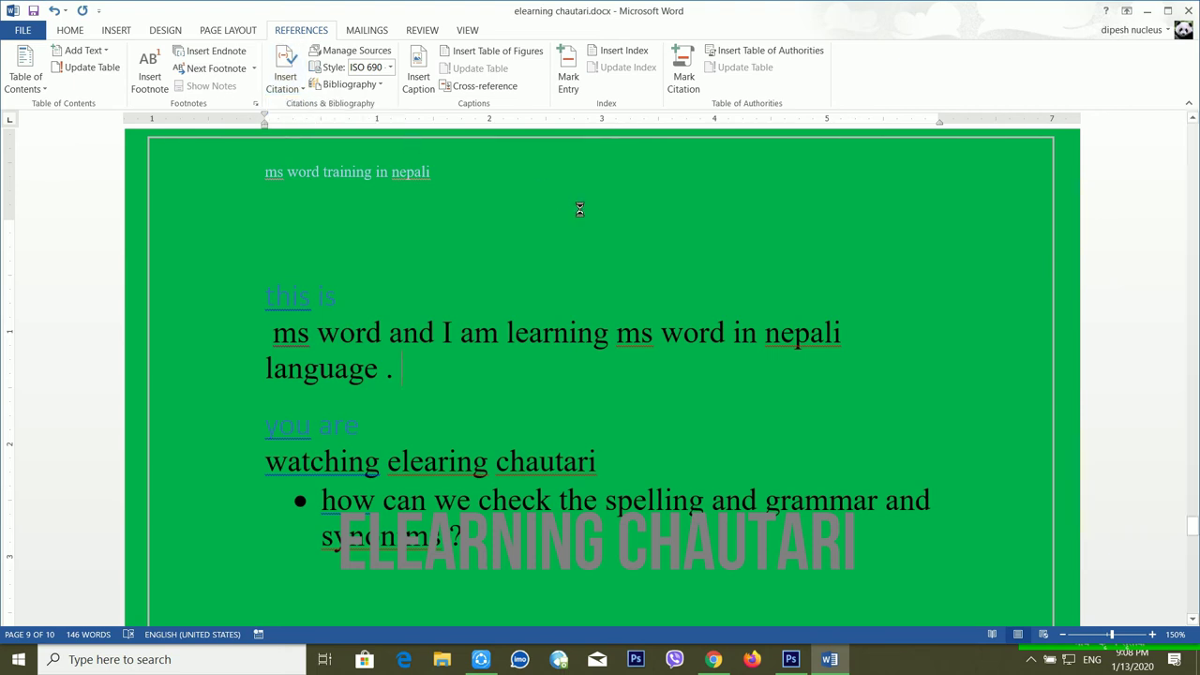
{"action": "left_click", "coordinate": [524, 262]}
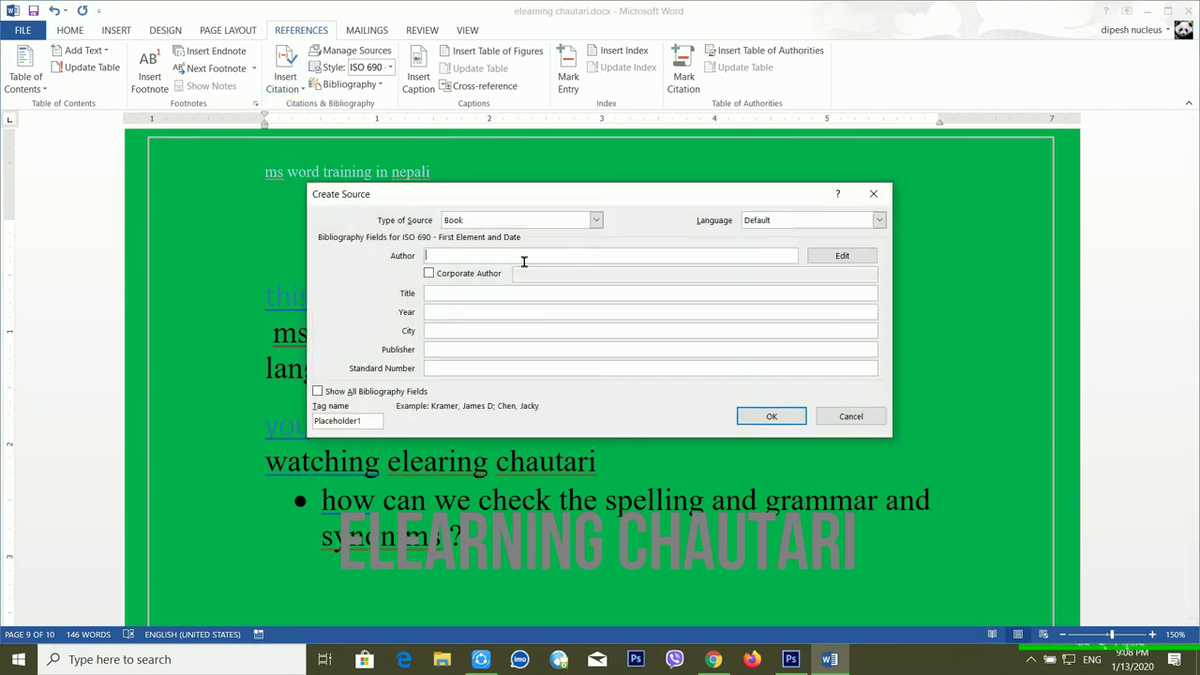
{"action": "type", "text": "d"}
{"action": "type", "text": "rishya"}
{"action": "type", "text": " dipshali"}
{"action": "key", "text": "Tab"}
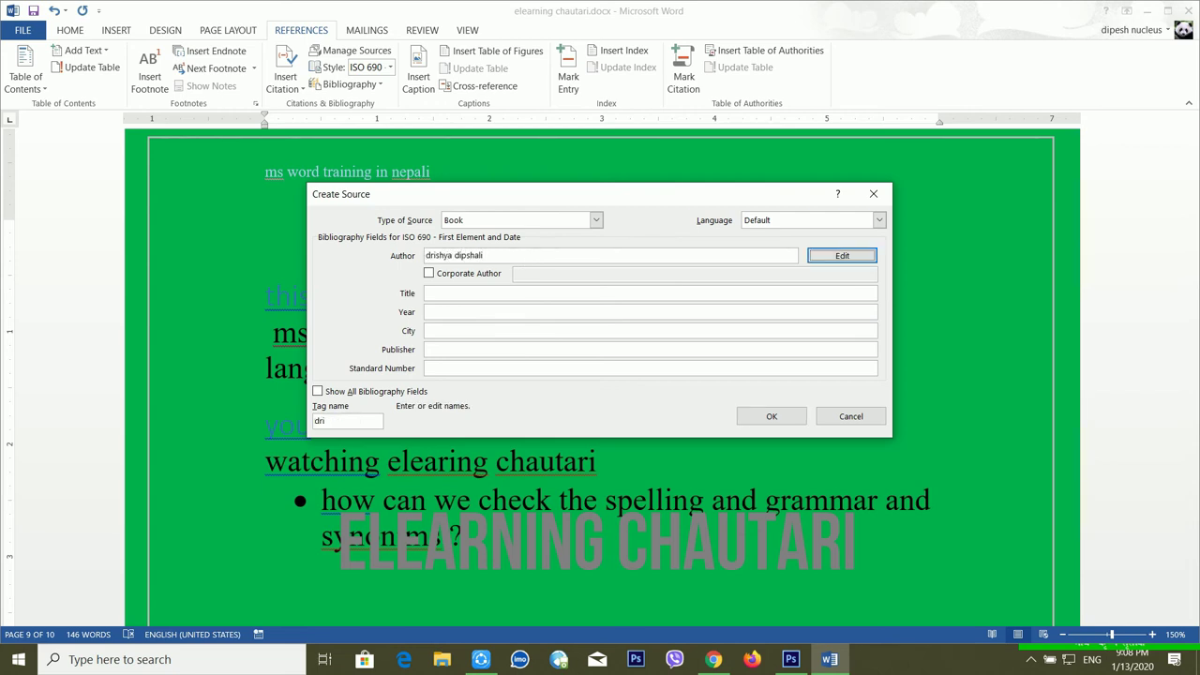
{"action": "key", "text": "Tab"}
{"action": "key", "text": "Tab"}
{"action": "type", "text": "comp"}
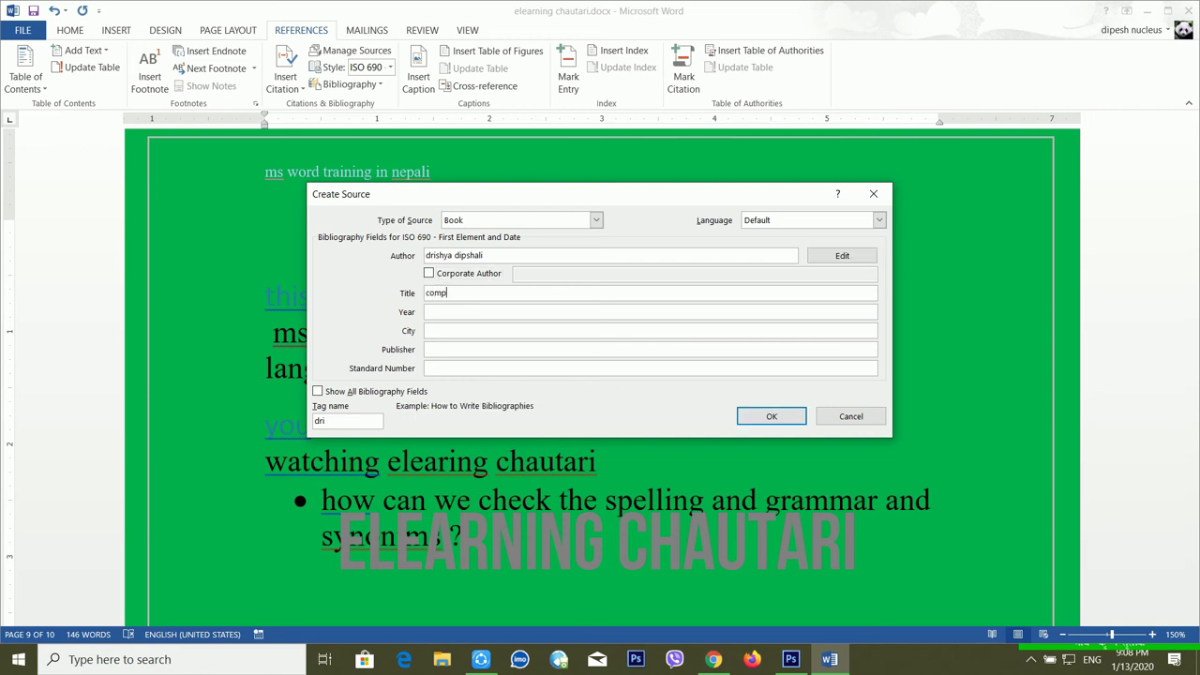
{"action": "key", "text": "Tab"}
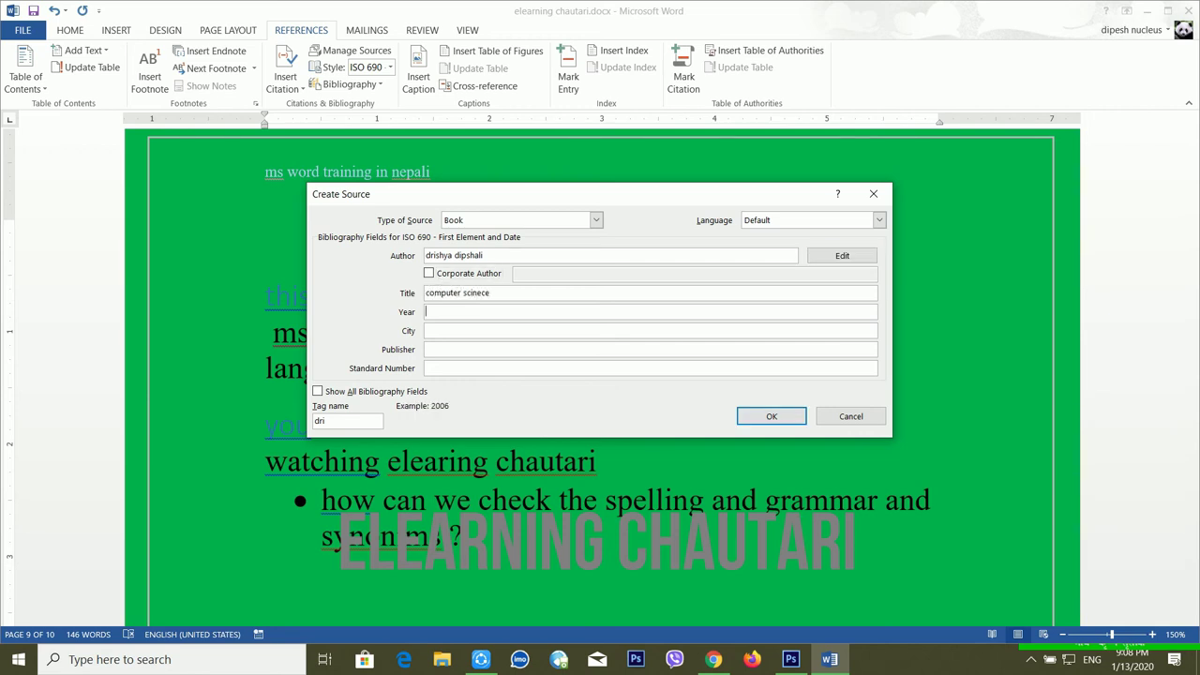
{"action": "type", "text": "76"}
{"action": "key", "text": "Tab"}
{"action": "key", "text": "Tab"}
{"action": "type", "text": "nucleus academy"}
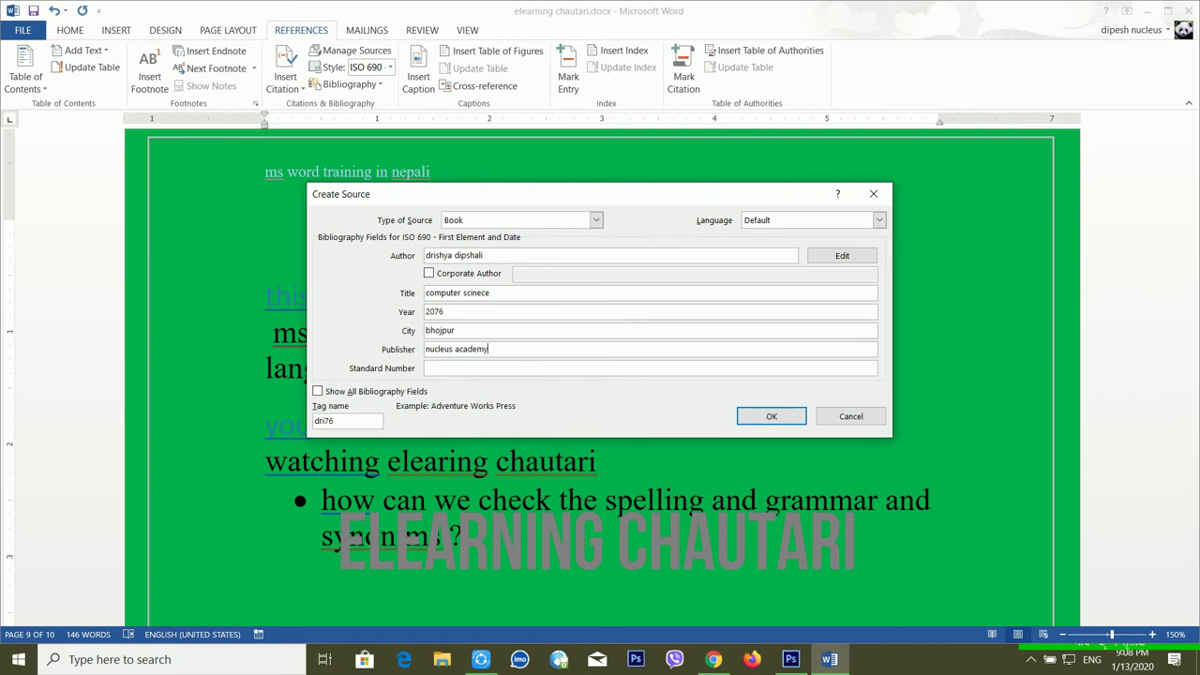
{"action": "key", "text": "Tab"}
{"action": "left_click", "coordinate": [772, 417]}
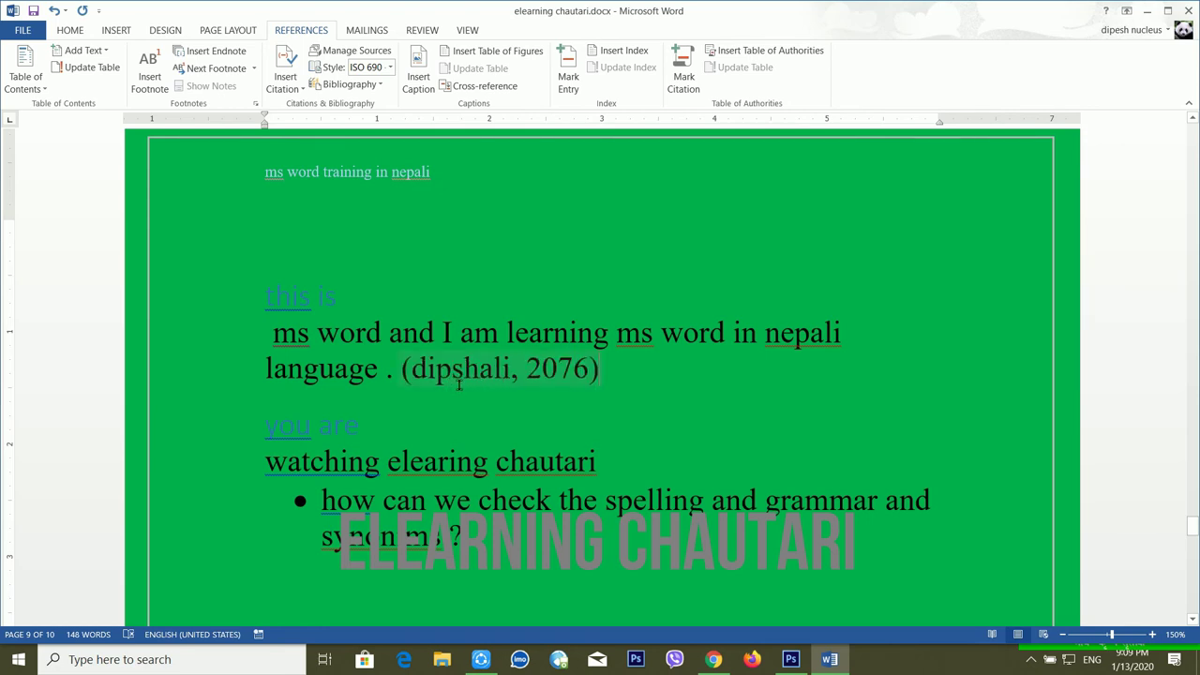
- Review the stored sources list and close it without changes
{"action": "left_click", "coordinate": [551, 385]}
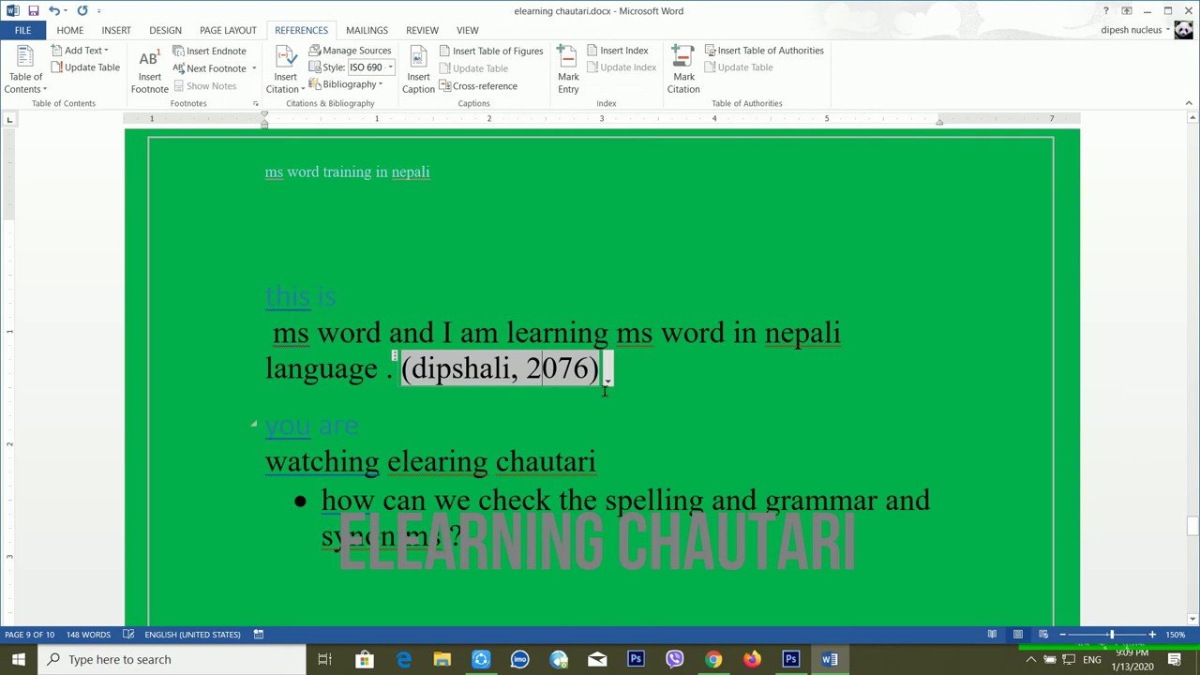
{"action": "left_click", "coordinate": [351, 50]}
{"action": "left_click", "coordinate": [906, 152]}
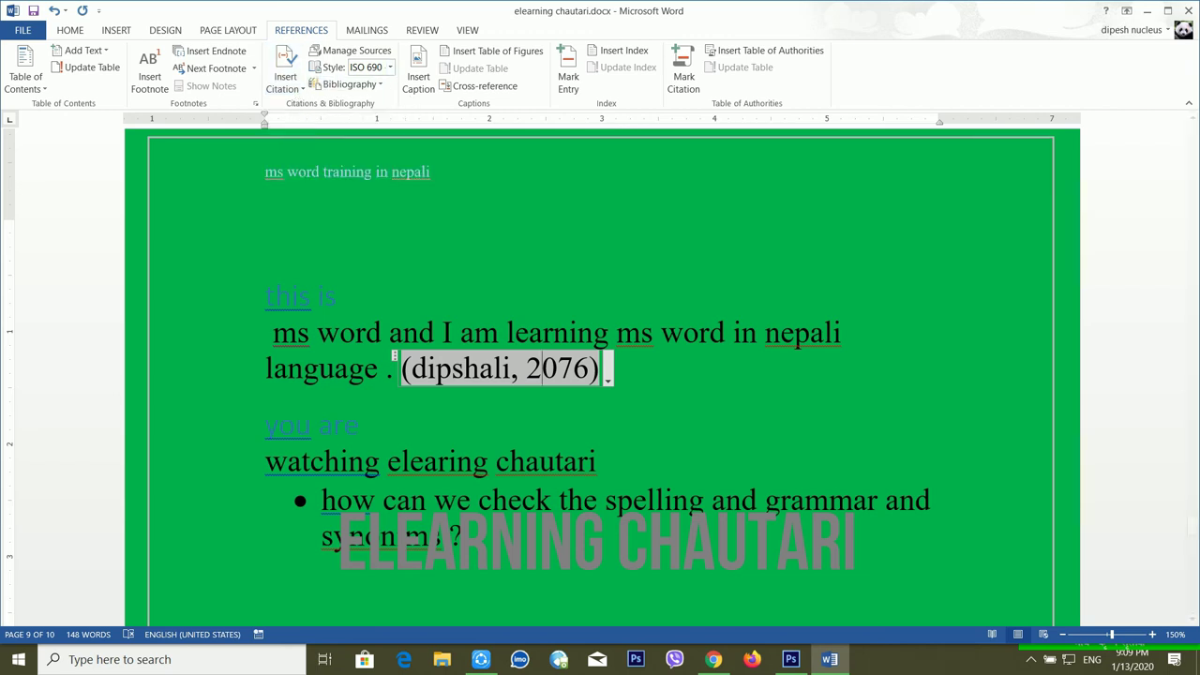
{"action": "left_click", "coordinate": [667, 375]}
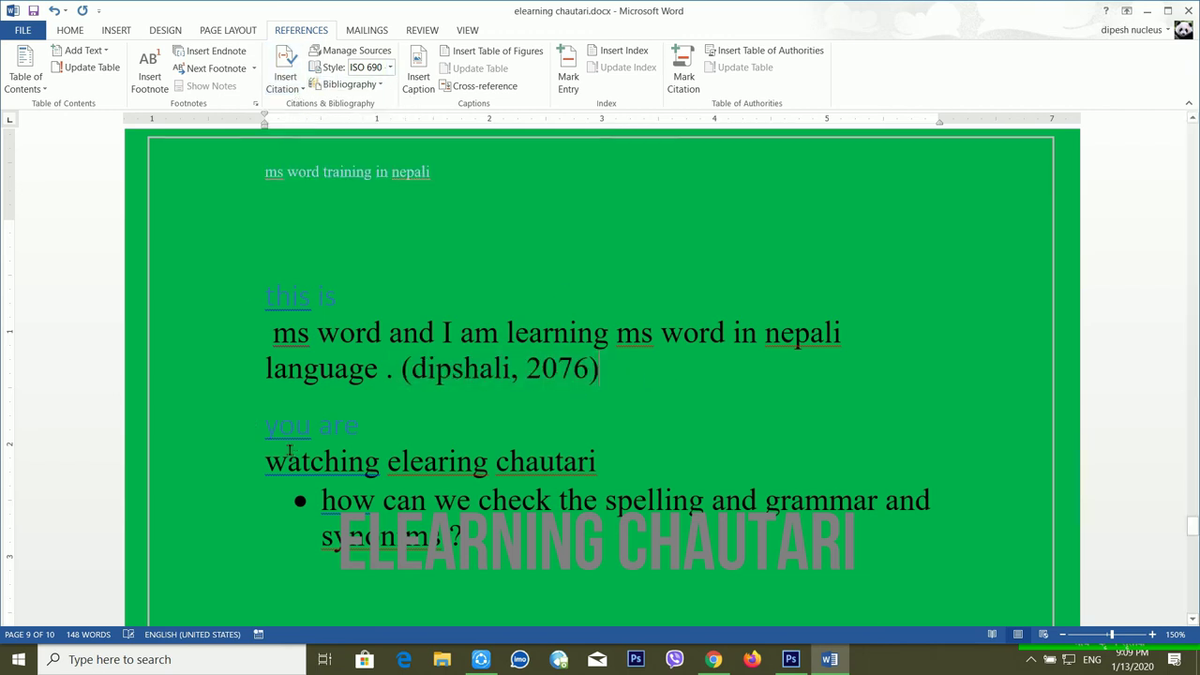
{"action": "scroll", "coordinate": [309, 448], "scroll_direction": "down", "scroll_amount": 5}
{"action": "scroll", "coordinate": [375, 412], "scroll_direction": "up", "scroll_amount": 3}
{"action": "scroll", "coordinate": [369, 378], "scroll_direction": "up", "scroll_amount": 1}
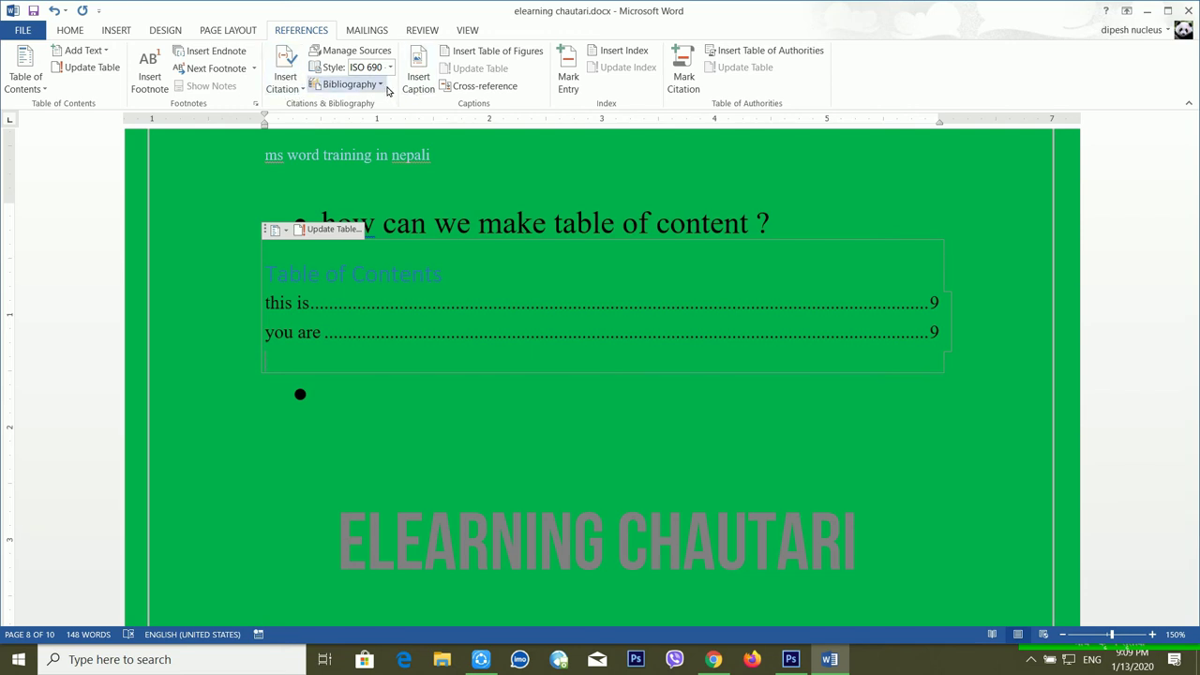
- Insert the built-in References bibliography listing the 'computer scinece' book
{"action": "left_click", "coordinate": [384, 87]}
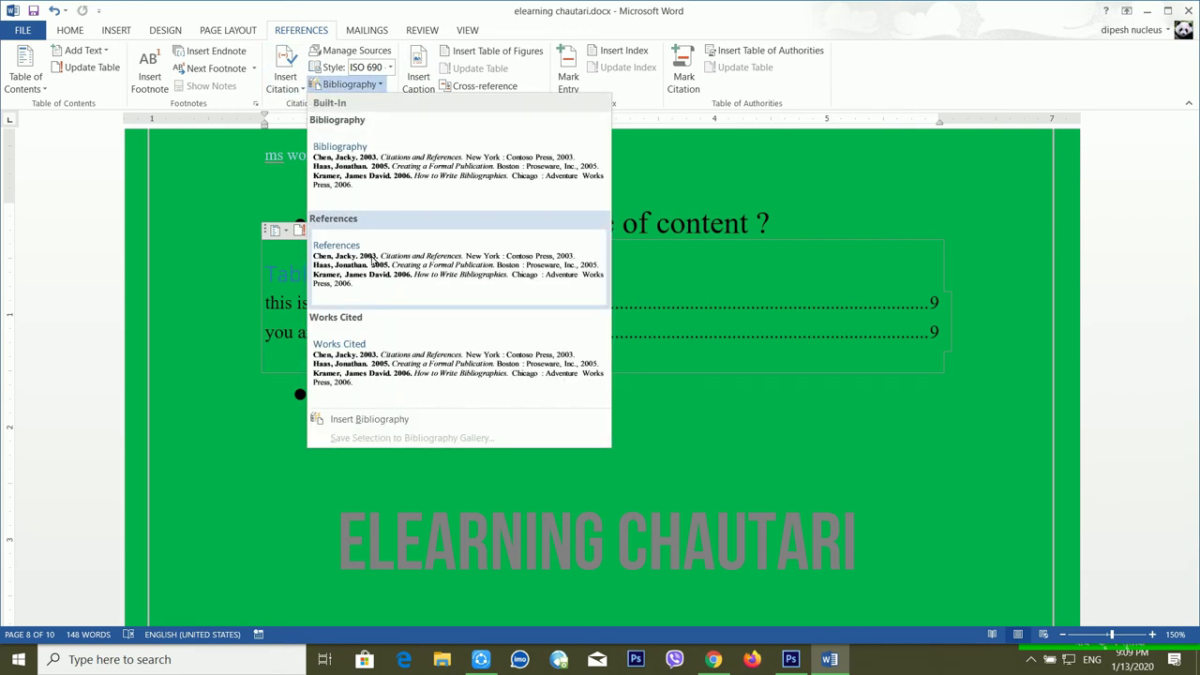
{"action": "key", "text": "Escape"}
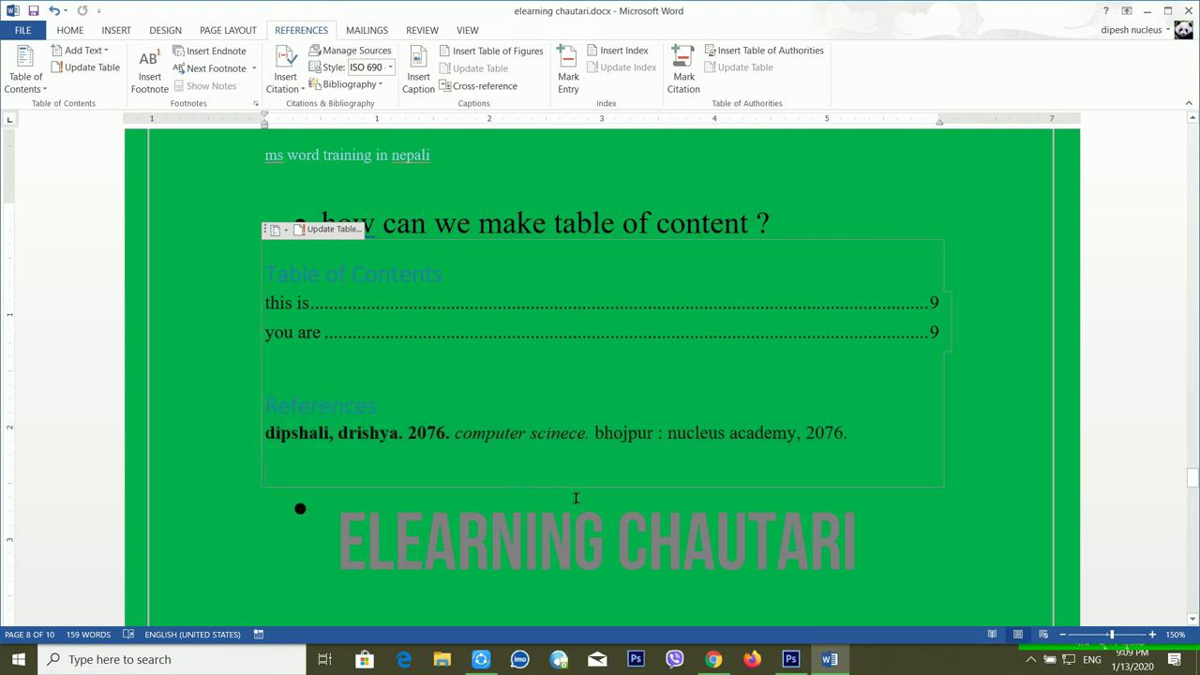
{"action": "scroll", "coordinate": [575, 498], "scroll_direction": "down", "scroll_amount": 3}
{"action": "scroll", "coordinate": [575, 498], "scroll_direction": "down", "scroll_amount": 3}
{"action": "scroll", "coordinate": [576, 498], "scroll_direction": "down", "scroll_amount": 3}
{"action": "scroll", "coordinate": [576, 497], "scroll_direction": "down", "scroll_amount": 2}
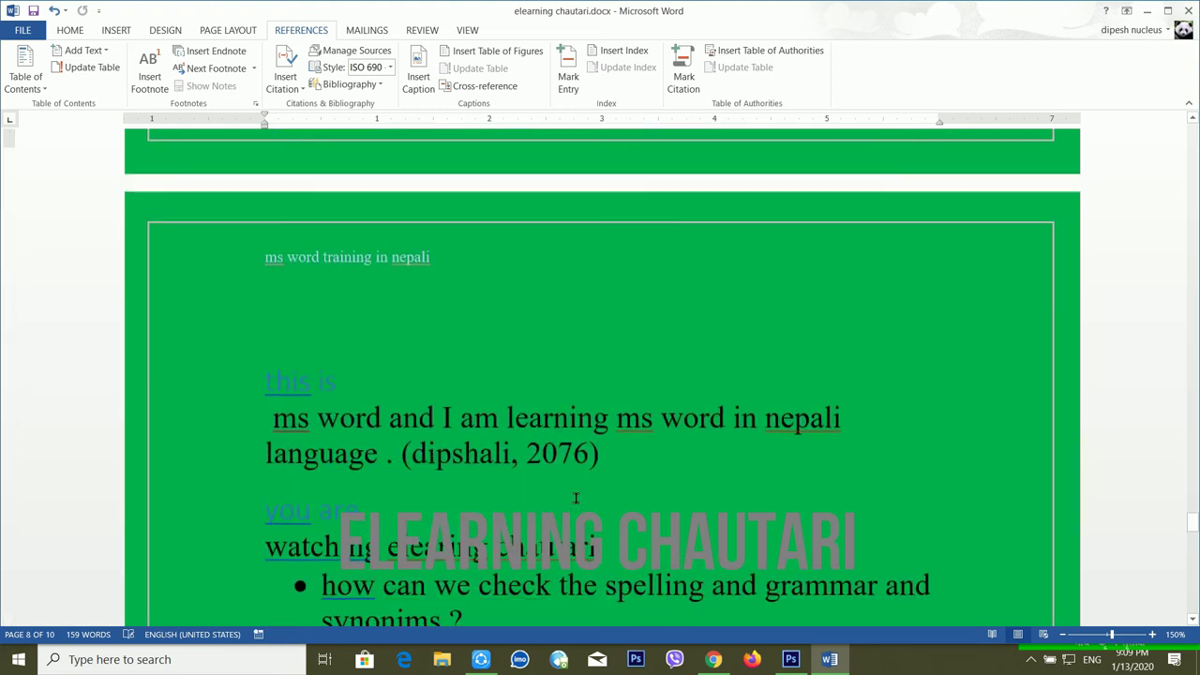
{"action": "scroll", "coordinate": [576, 497], "scroll_direction": "down", "scroll_amount": 2}
{"action": "scroll", "coordinate": [576, 498], "scroll_direction": "down", "scroll_amount": 3}
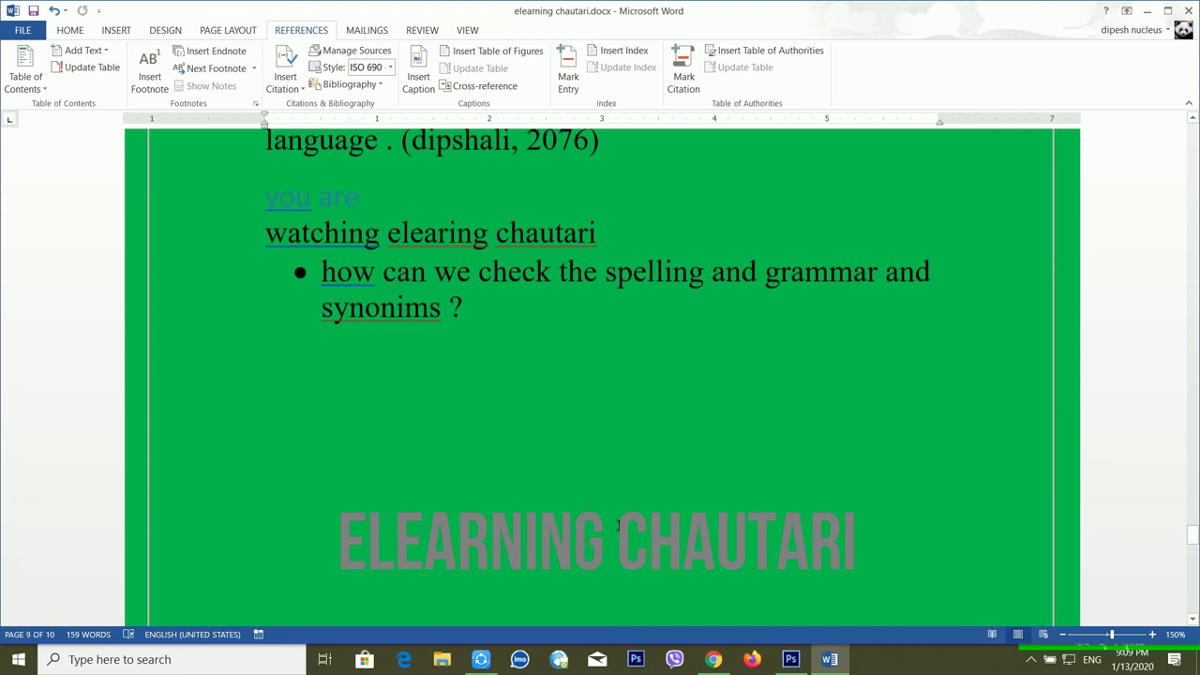
{"action": "scroll", "coordinate": [585, 501], "scroll_direction": "down", "scroll_amount": 3}
{"action": "scroll", "coordinate": [585, 502], "scroll_direction": "down", "scroll_amount": 3}
{"action": "scroll", "coordinate": [585, 501], "scroll_direction": "down", "scroll_amount": 1}
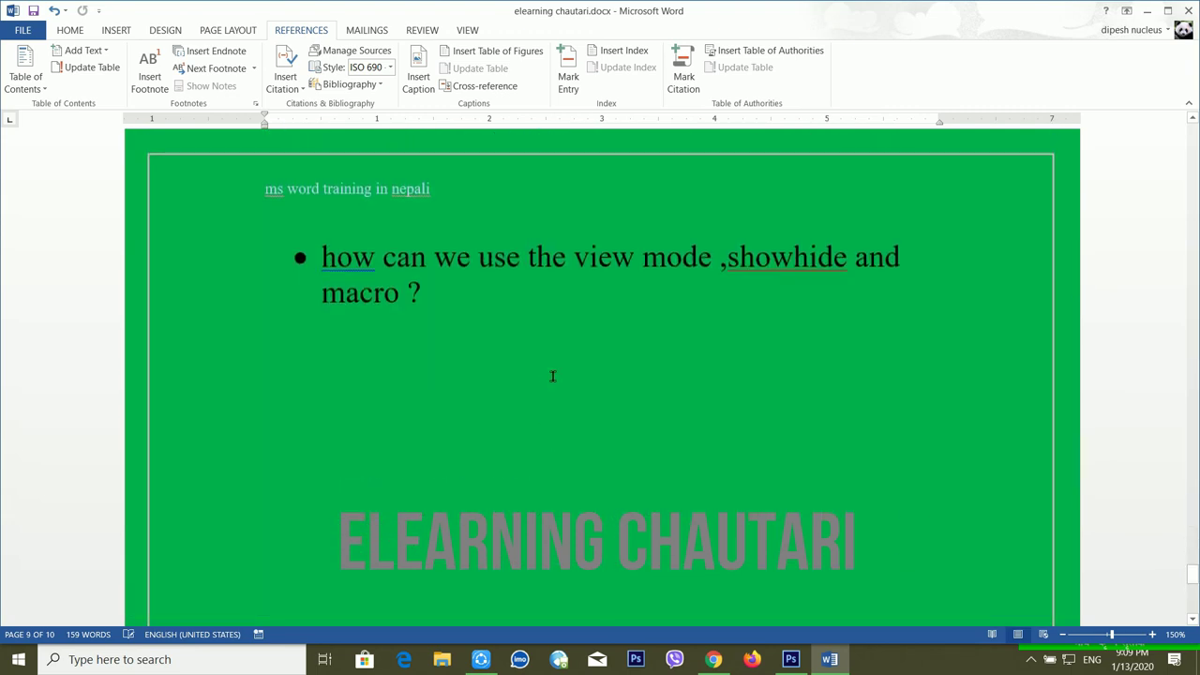
{"action": "scroll", "coordinate": [558, 384], "scroll_direction": "up", "scroll_amount": 3}
{"action": "scroll", "coordinate": [567, 402], "scroll_direction": "down", "scroll_amount": 10}
{"action": "scroll", "coordinate": [571, 405], "scroll_direction": "down", "scroll_amount": 5}
{"action": "scroll", "coordinate": [571, 406], "scroll_direction": "up", "scroll_amount": 3}
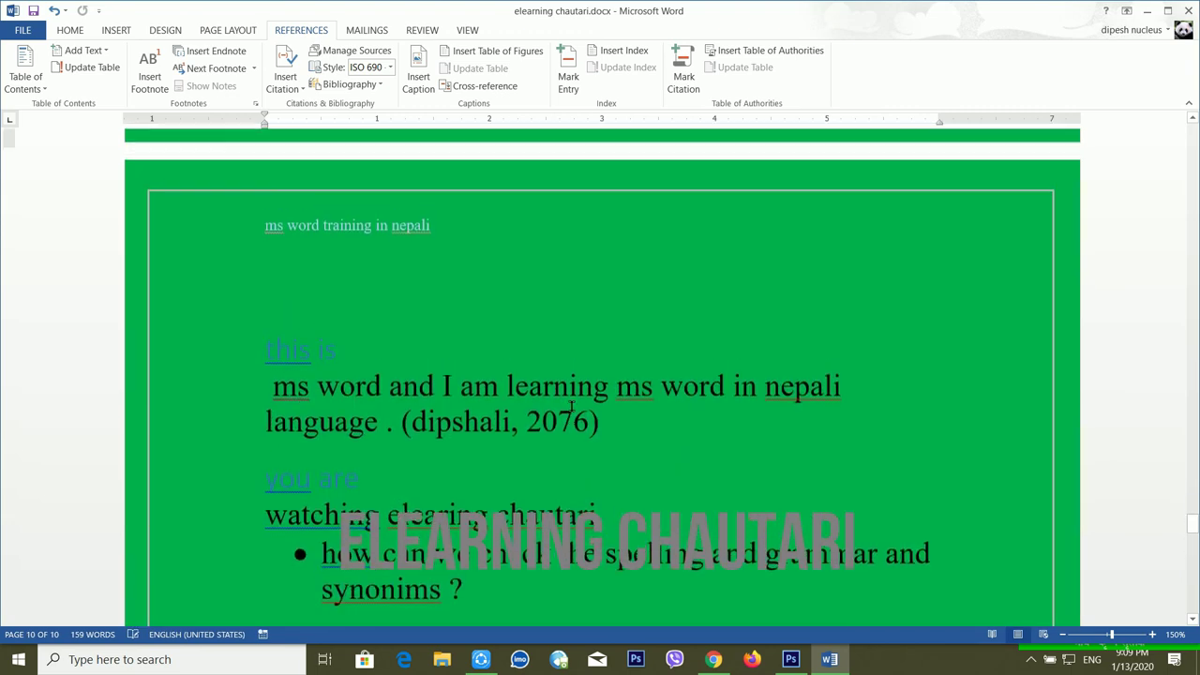
{"action": "scroll", "coordinate": [571, 406], "scroll_direction": "down", "scroll_amount": 1}
{"action": "left_click", "coordinate": [533, 491]}
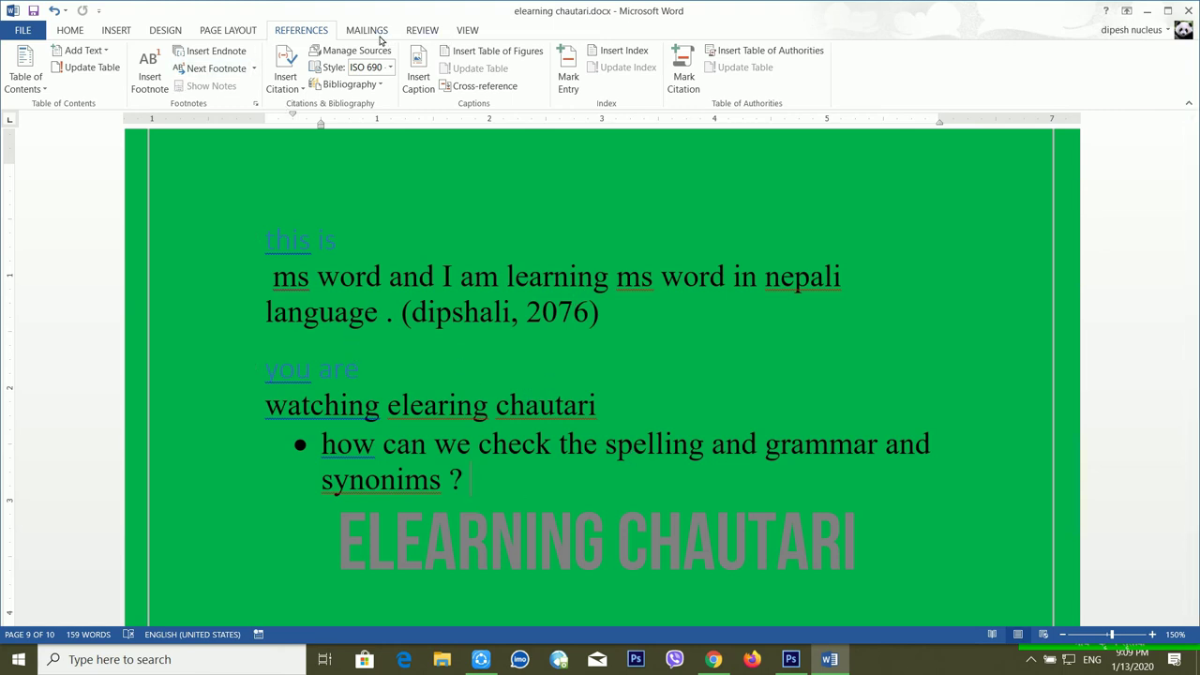
- Run Spelling & Grammar from Review, which flags 'elearing' and suggests 'eLearning'
{"action": "left_click", "coordinate": [423, 32]}
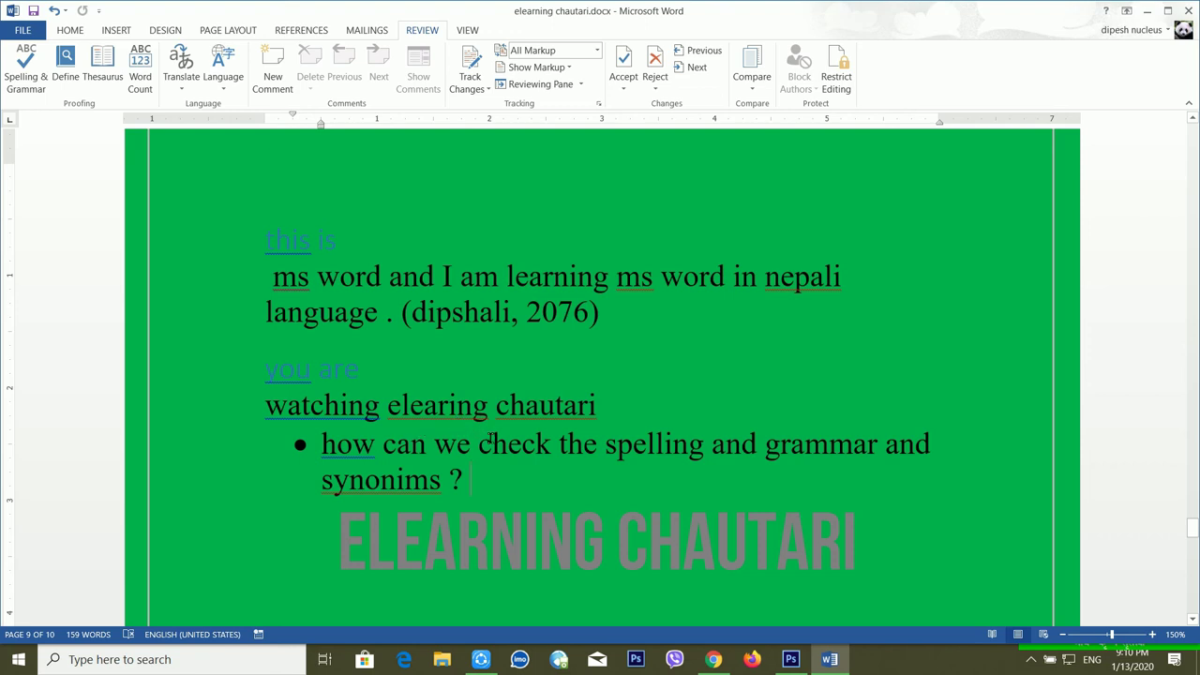
{"action": "left_click", "coordinate": [311, 416]}
{"action": "left_click", "coordinate": [41, 79]}
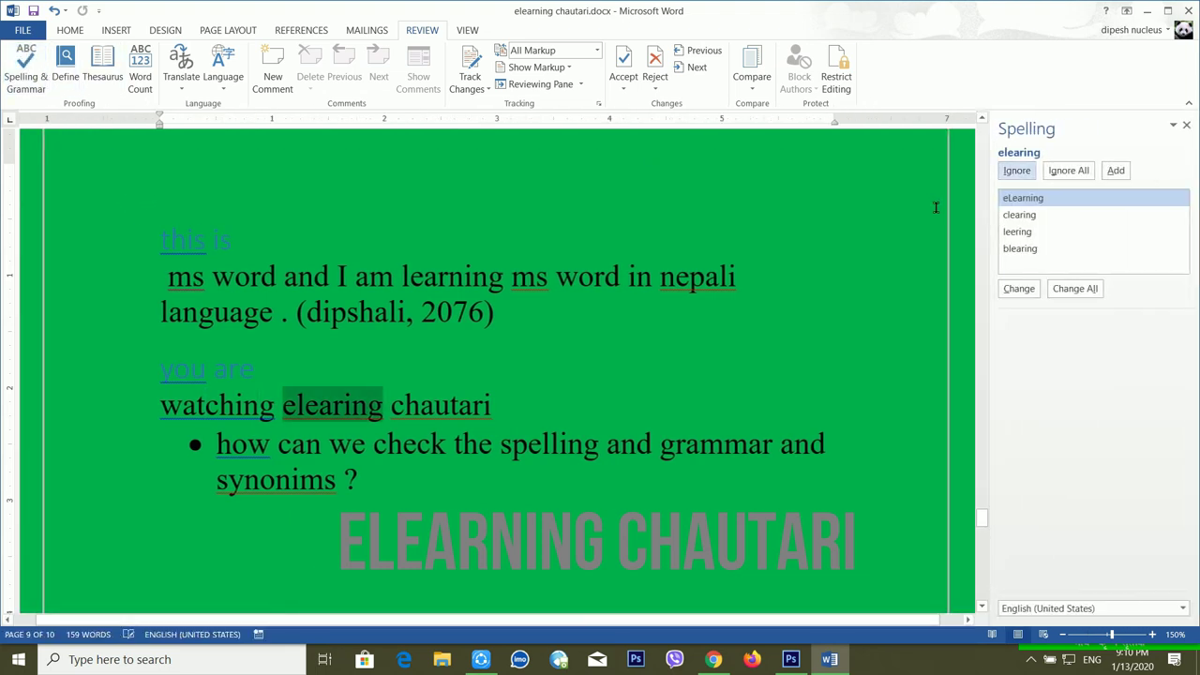
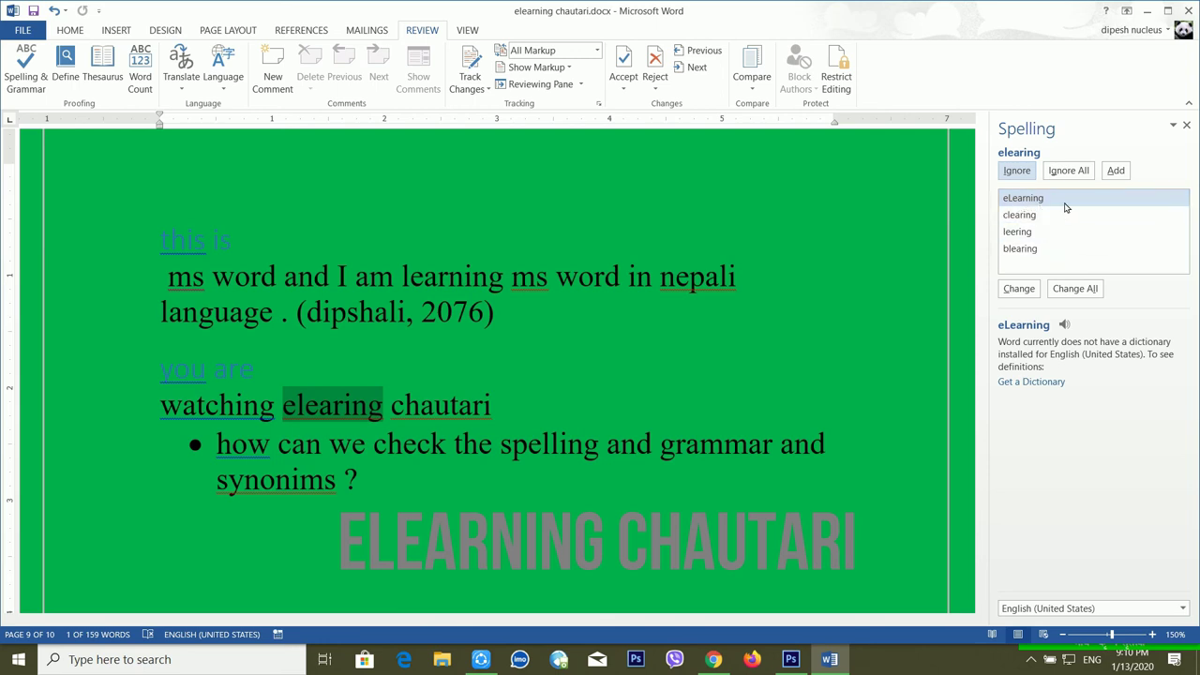
- Replace 'elearing' with 'eLearning', close the Spelling pane, and place the cursor after 'synonims ?'
{"action": "left_click", "coordinate": [1022, 291]}
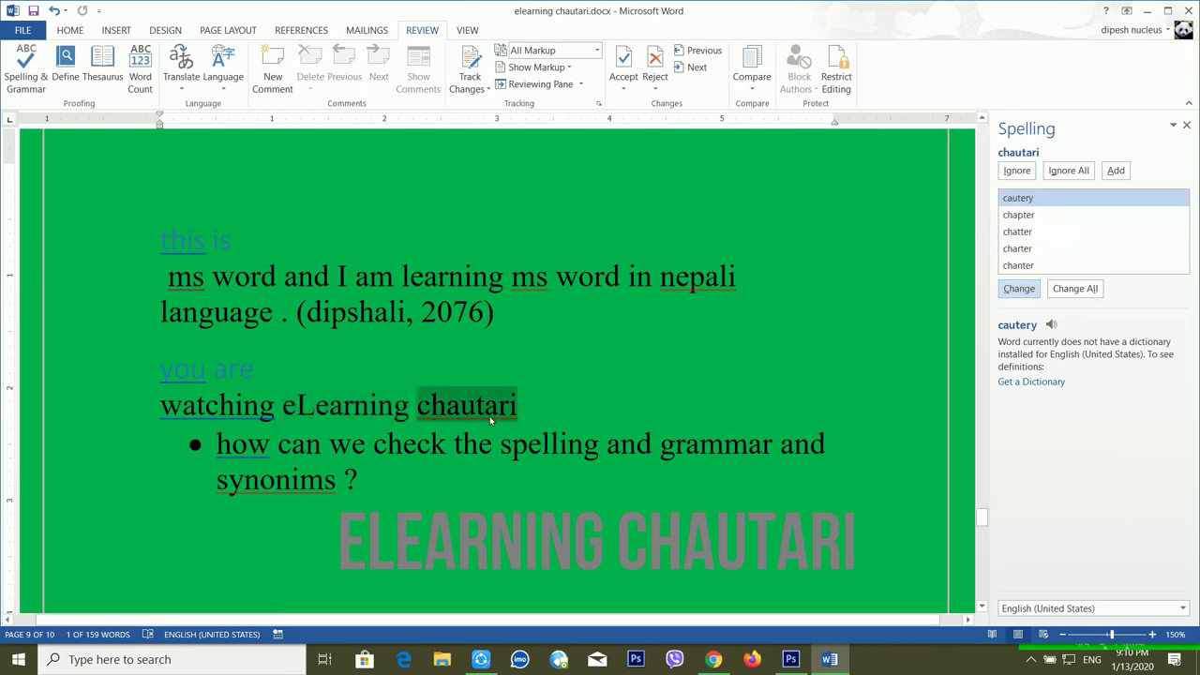
{"action": "left_click", "coordinate": [1186, 126]}
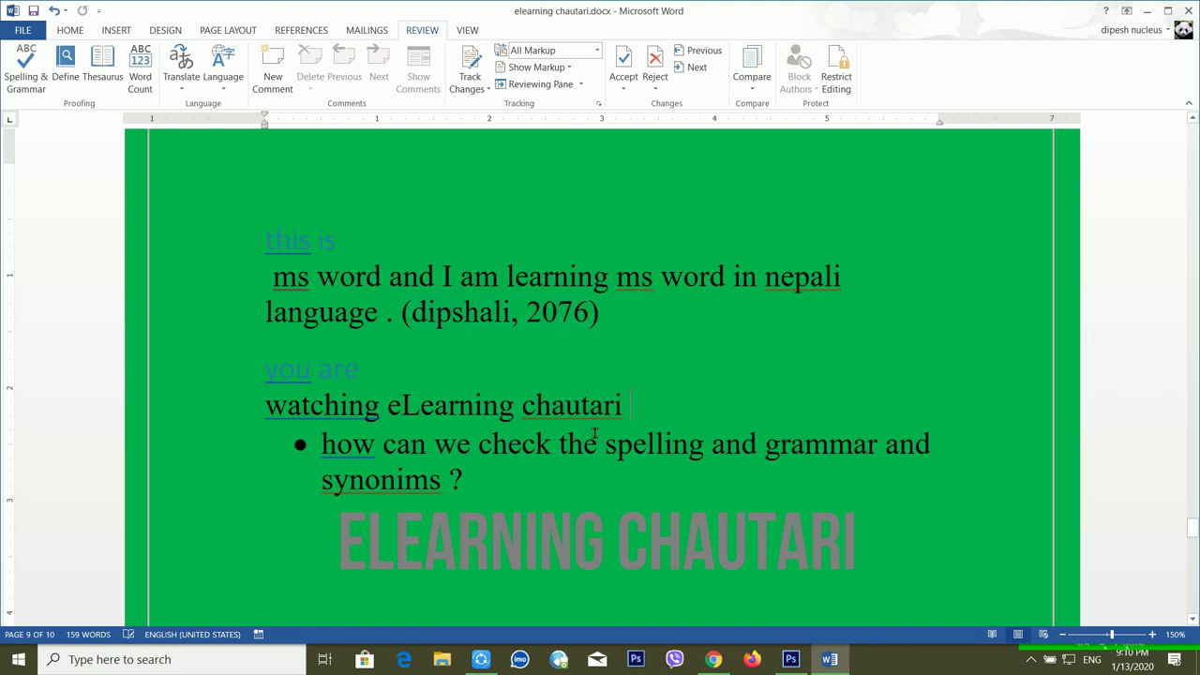
{"action": "left_click", "coordinate": [562, 487]}
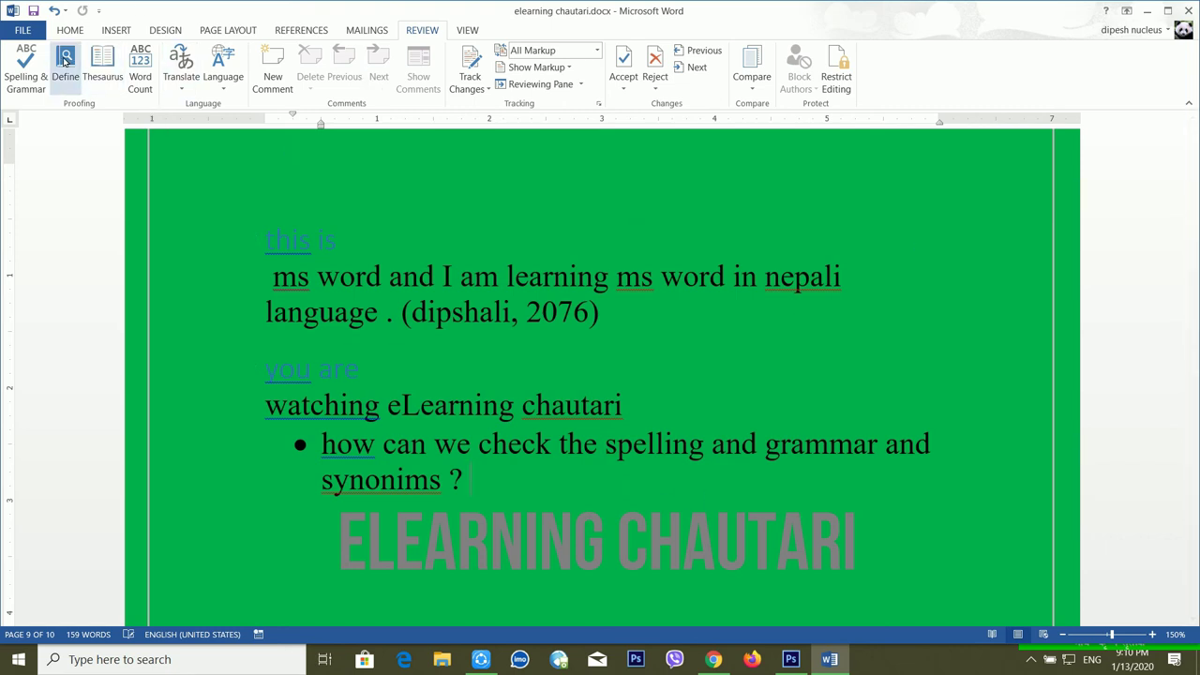
{"action": "left_click", "coordinate": [112, 63]}
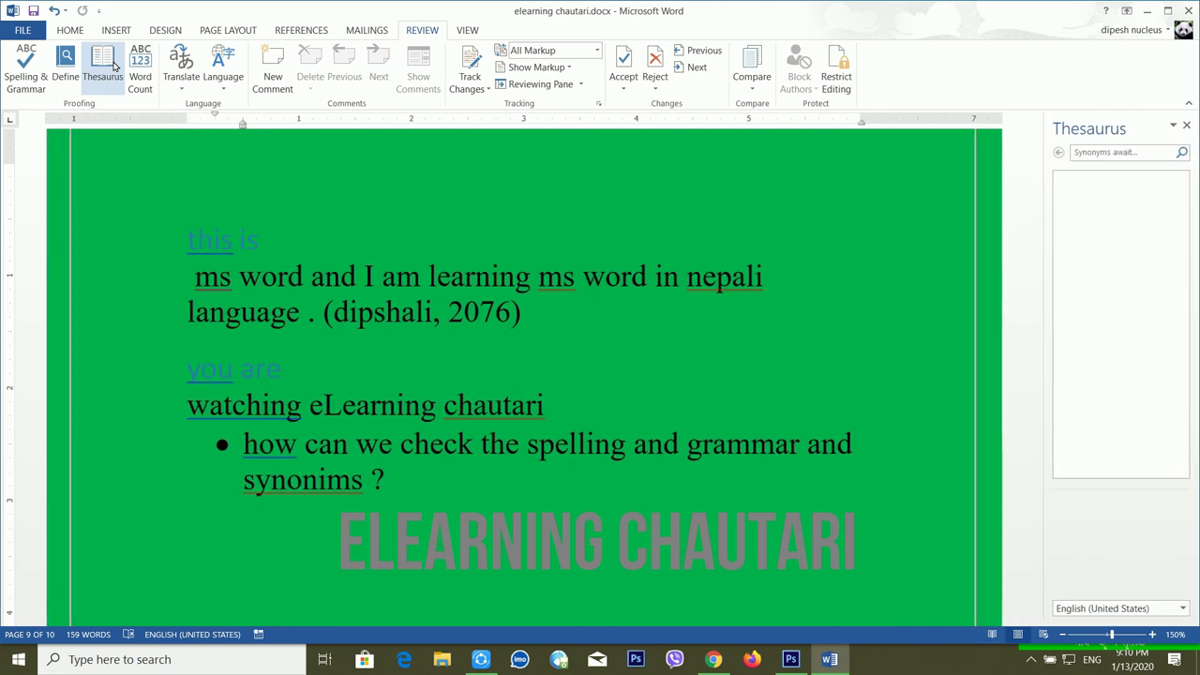
{"action": "left_click", "coordinate": [1130, 153]}
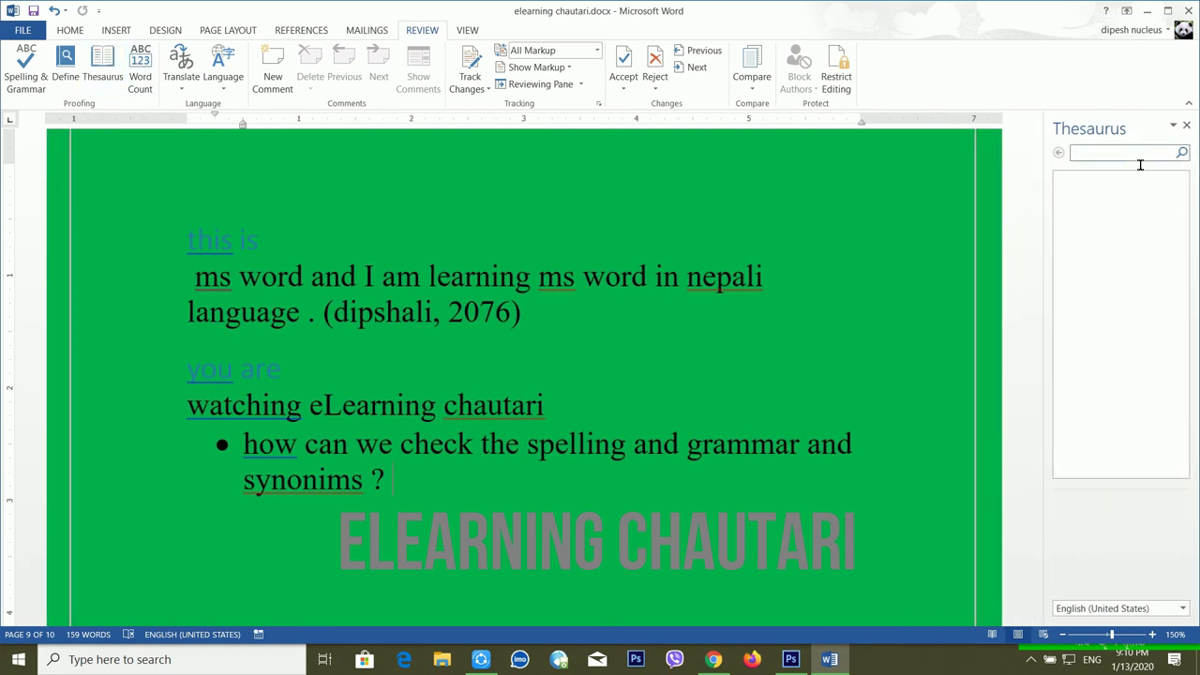
{"action": "type", "text": "computer"}
{"action": "key", "text": "Return"}
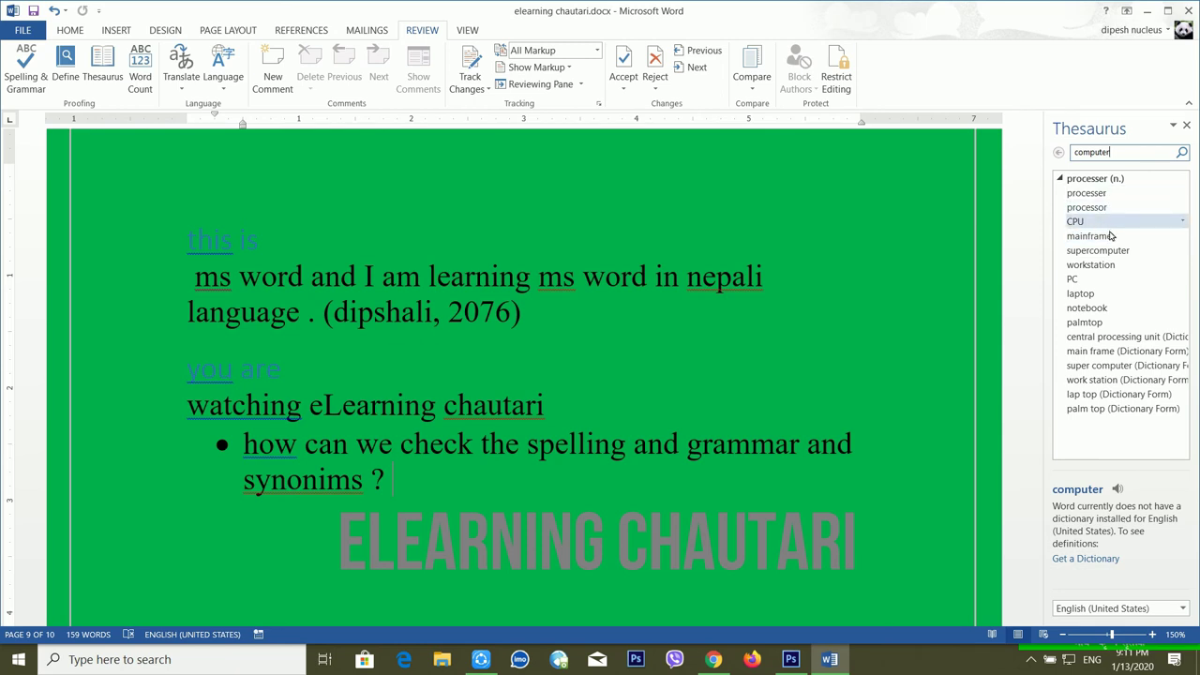
{"action": "left_click", "coordinate": [1187, 128]}
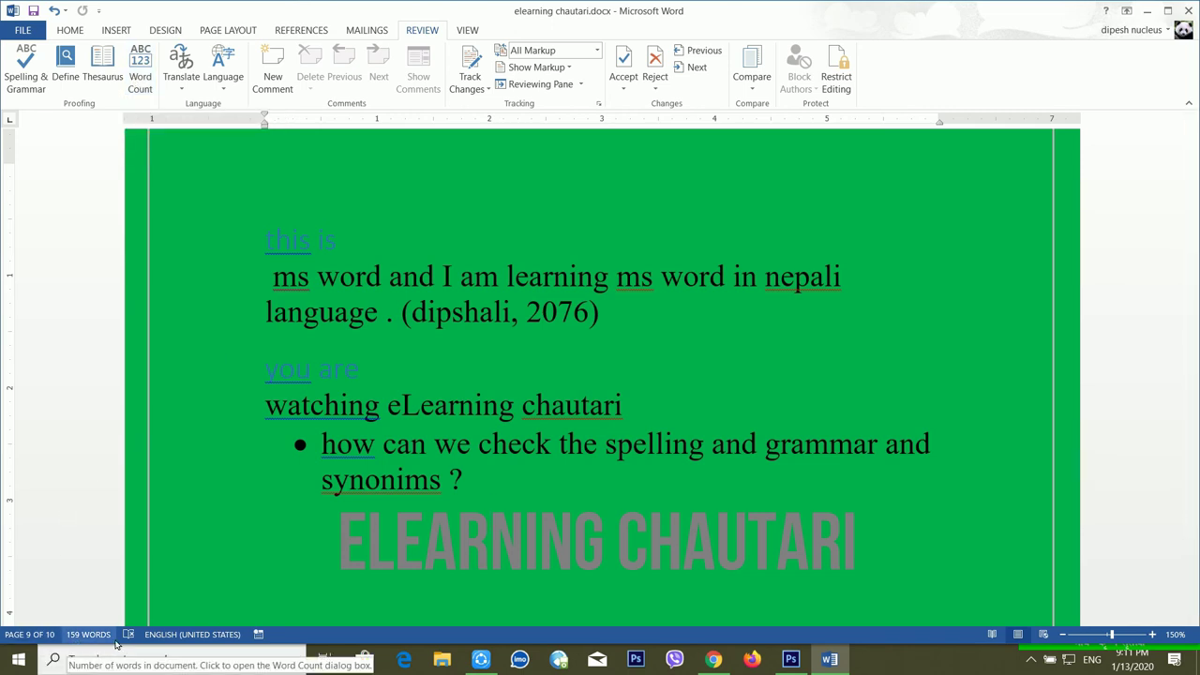
- Check the word count (10 pages, 159 words), then place the cursor after 'macro ?' on page 10
{"action": "left_click", "coordinate": [138, 70]}
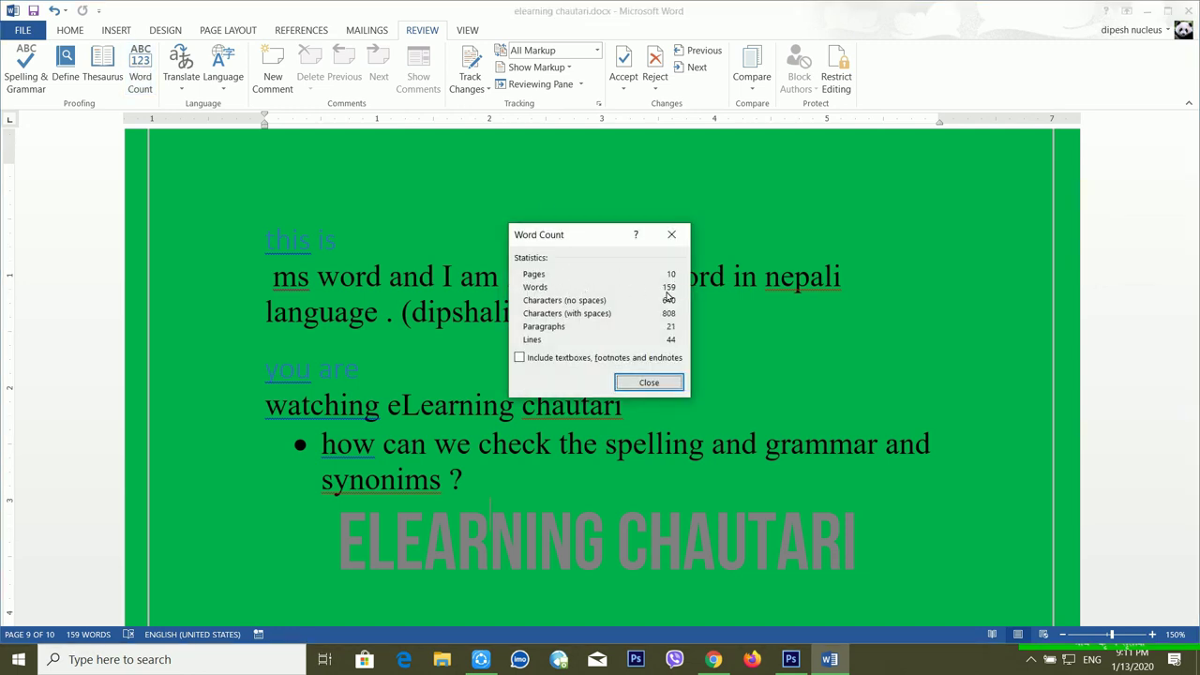
{"action": "left_click", "coordinate": [673, 236]}
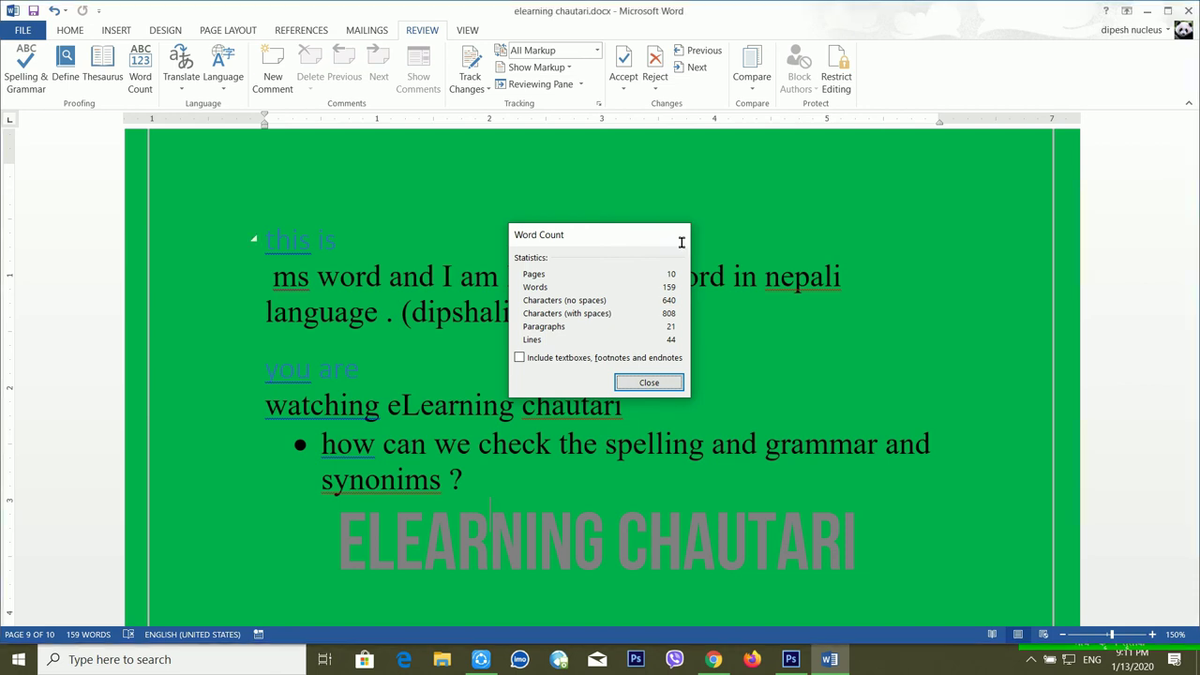
{"action": "scroll", "coordinate": [702, 466], "scroll_direction": "down", "scroll_amount": 5}
{"action": "scroll", "coordinate": [682, 472], "scroll_direction": "down", "scroll_amount": 3}
{"action": "scroll", "coordinate": [646, 450], "scroll_direction": "down", "scroll_amount": 3}
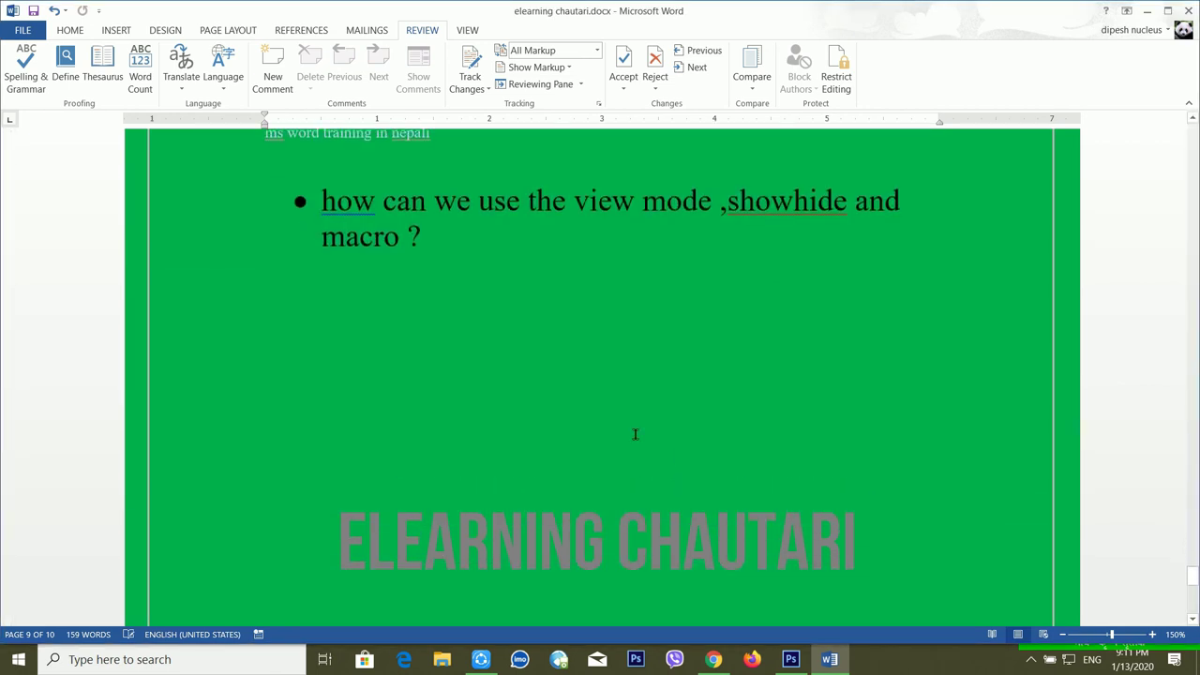
{"action": "left_click", "coordinate": [575, 303]}
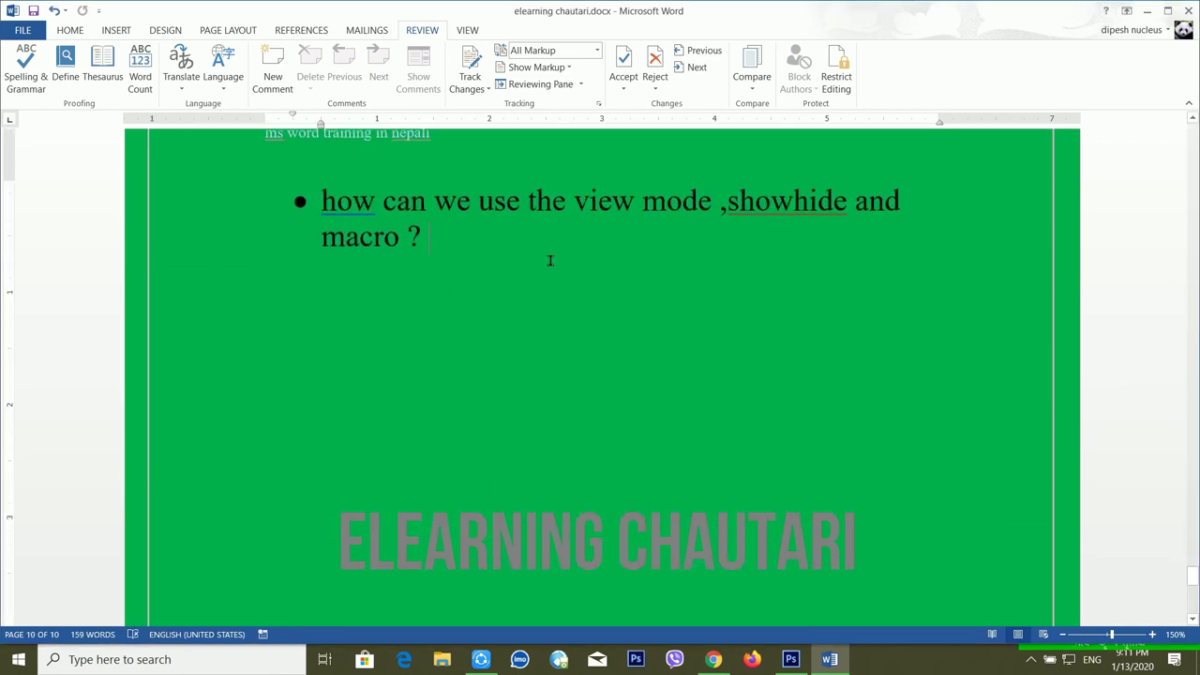
- Add an empty bullet below the macro question, then view Web Layout and Outline before returning to Print Layout
{"action": "left_click", "coordinate": [462, 32]}
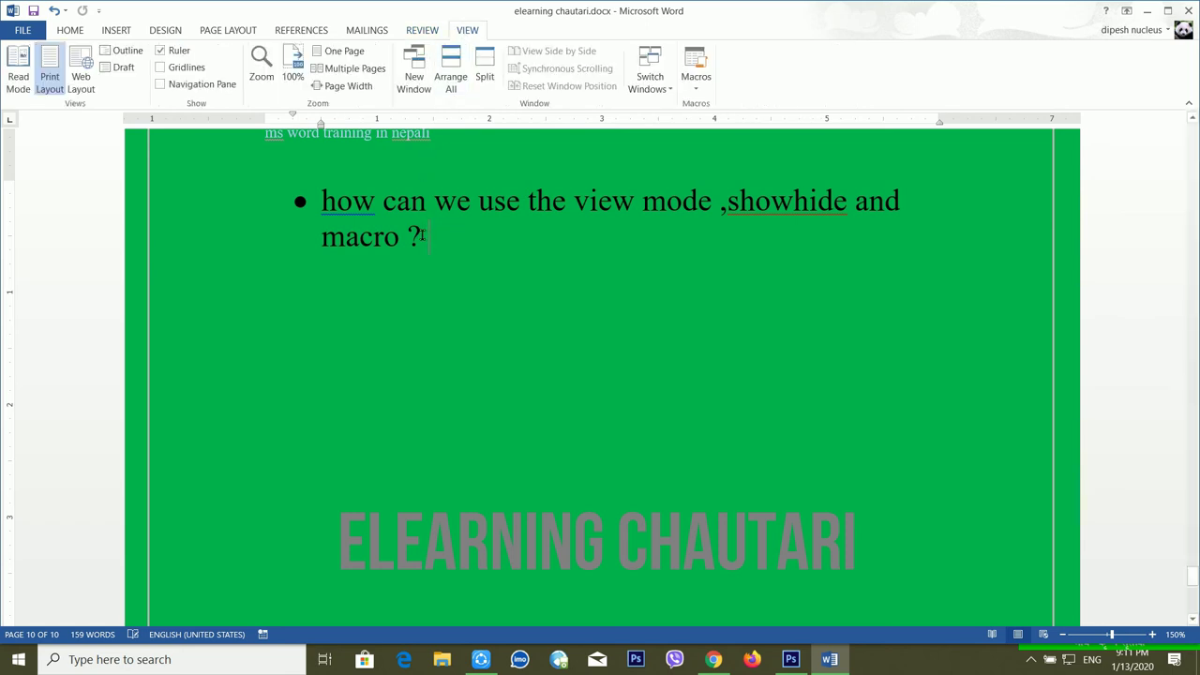
{"action": "key", "text": "Return"}
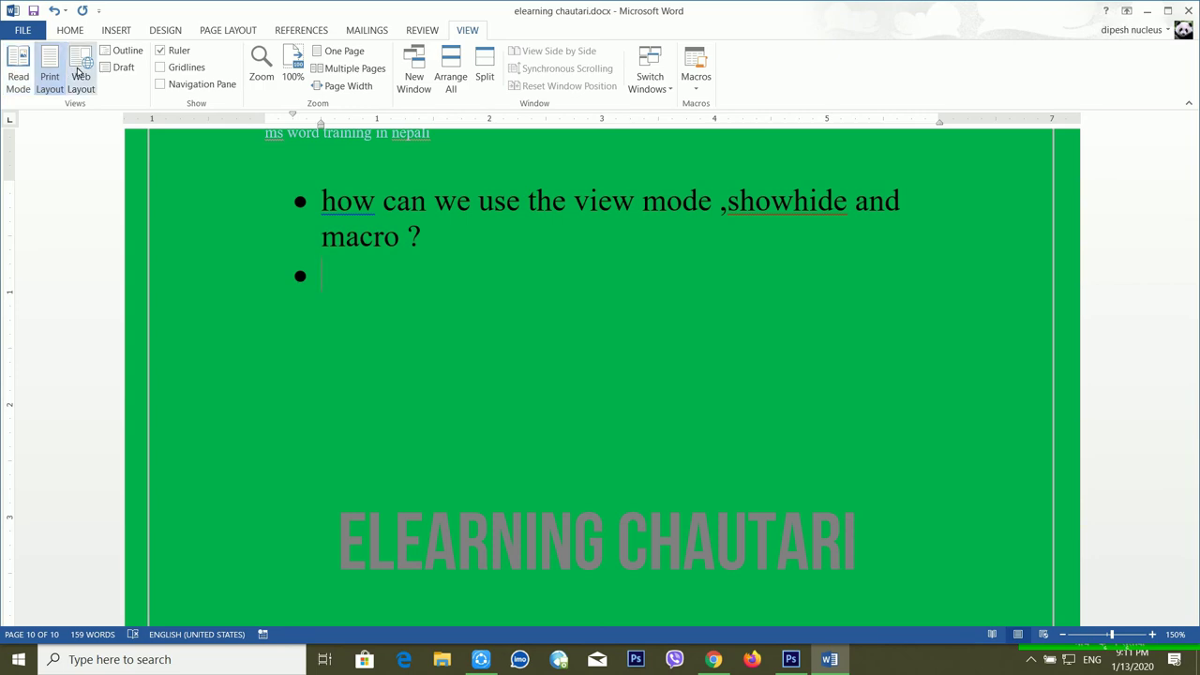
{"action": "left_click", "coordinate": [83, 71]}
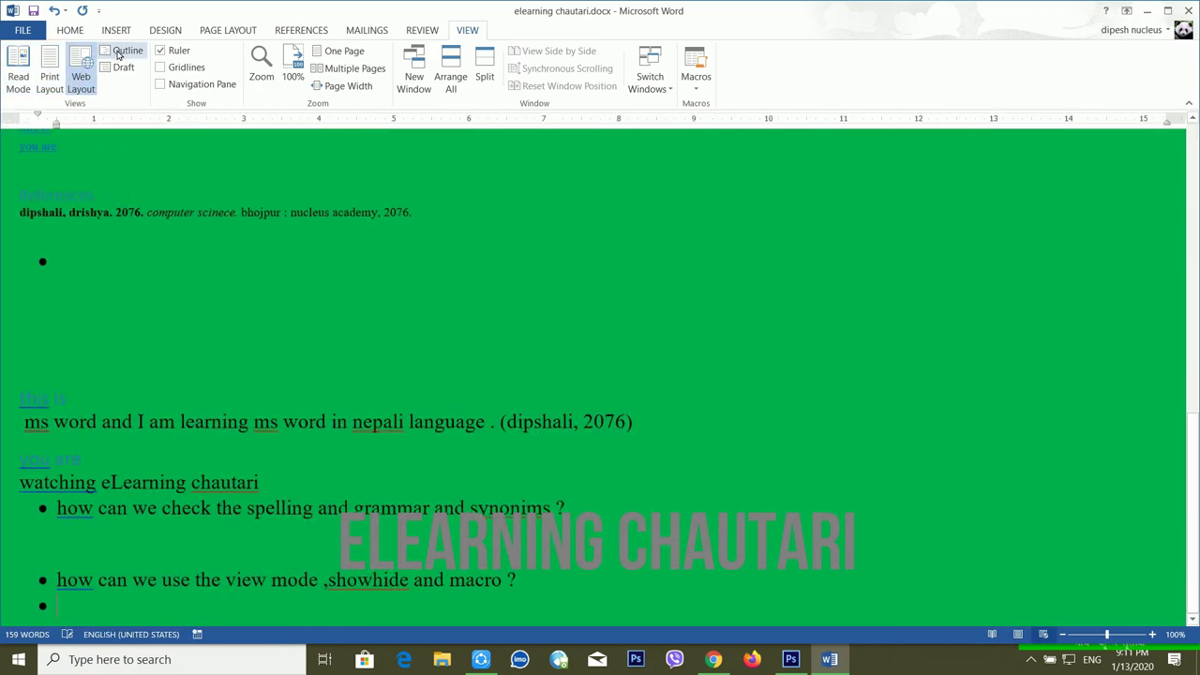
{"action": "left_click", "coordinate": [122, 51]}
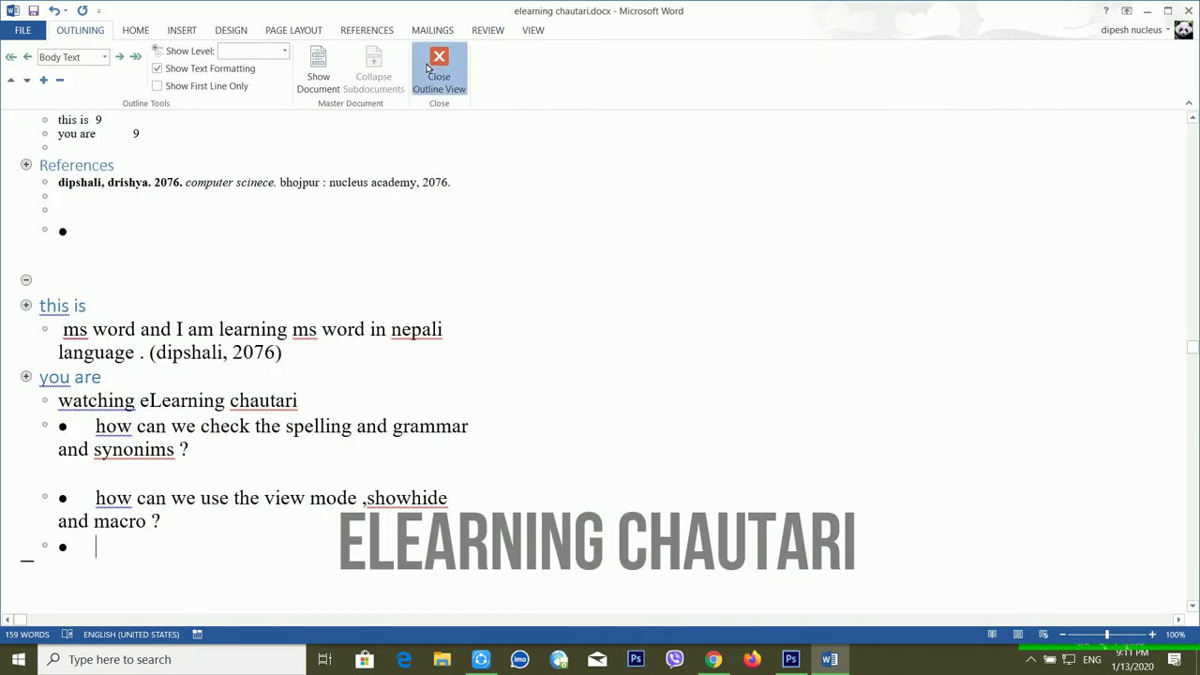
{"action": "left_click", "coordinate": [439, 72]}
{"action": "left_click", "coordinate": [476, 35]}
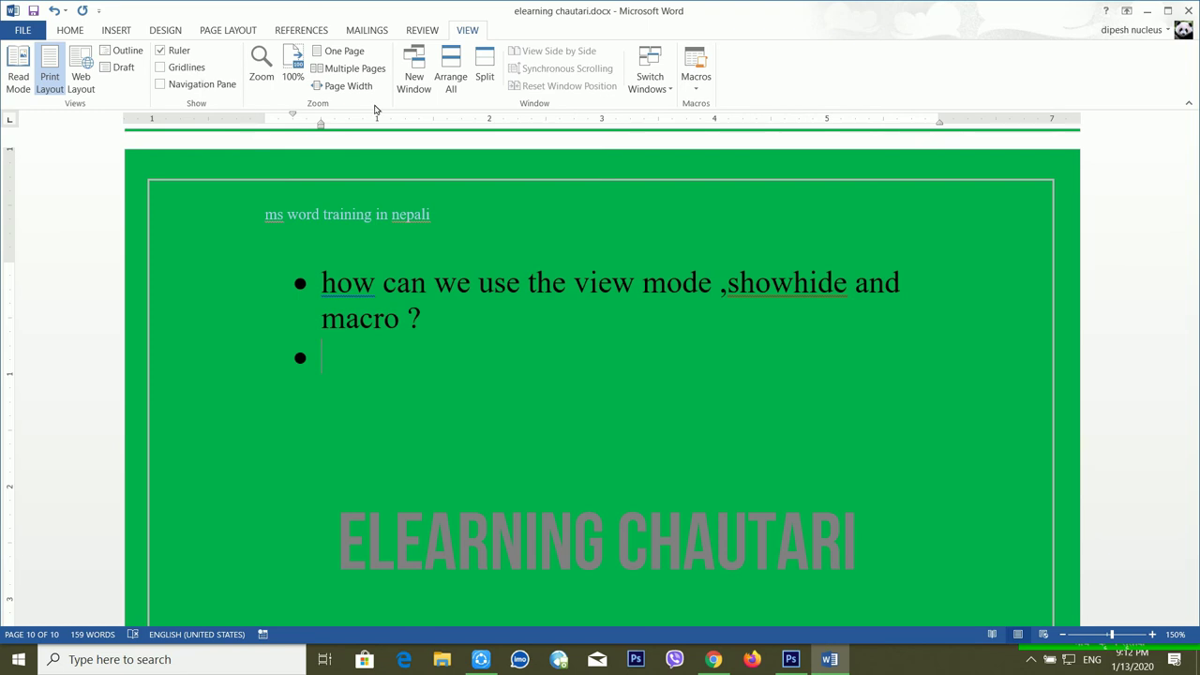
{"action": "left_click", "coordinate": [187, 65]}
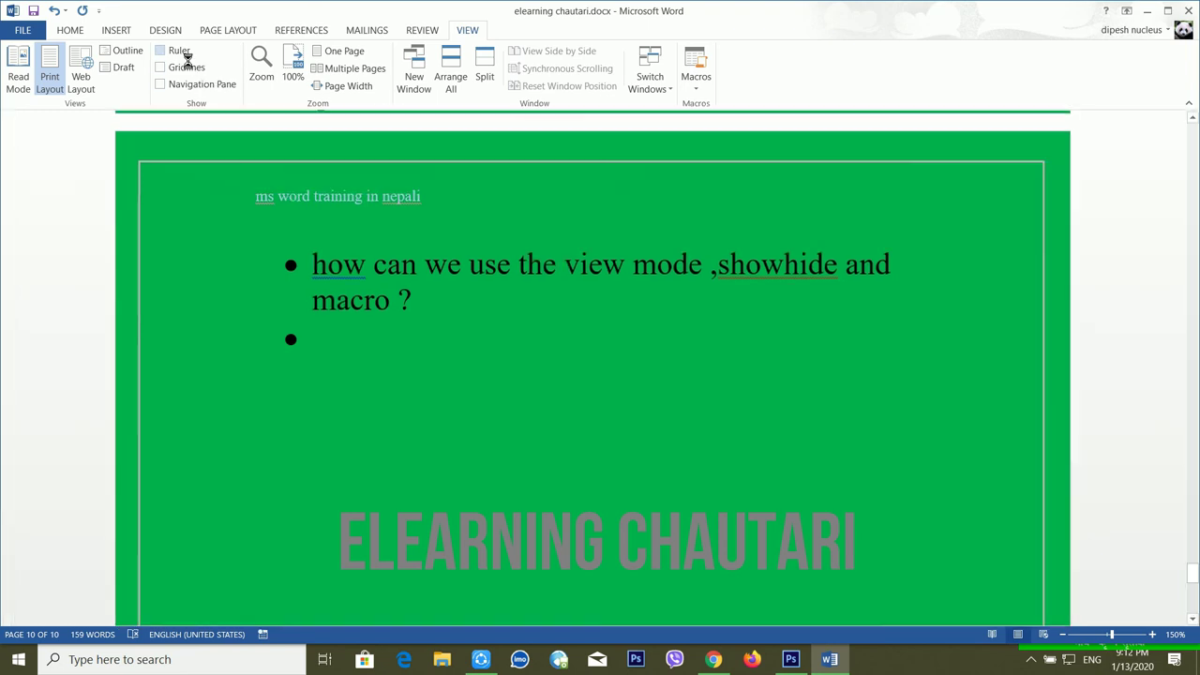
{"action": "left_click", "coordinate": [187, 65]}
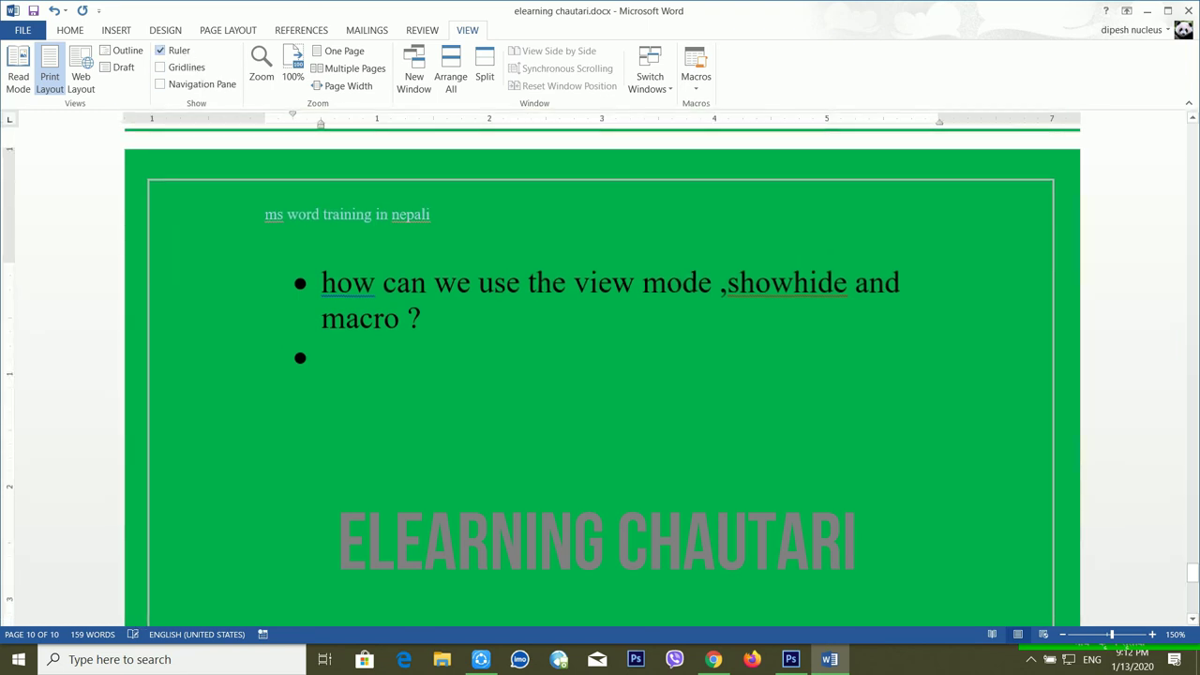
{"action": "left_click", "coordinate": [187, 69]}
{"action": "left_click", "coordinate": [187, 69]}
{"action": "left_click", "coordinate": [187, 68]}
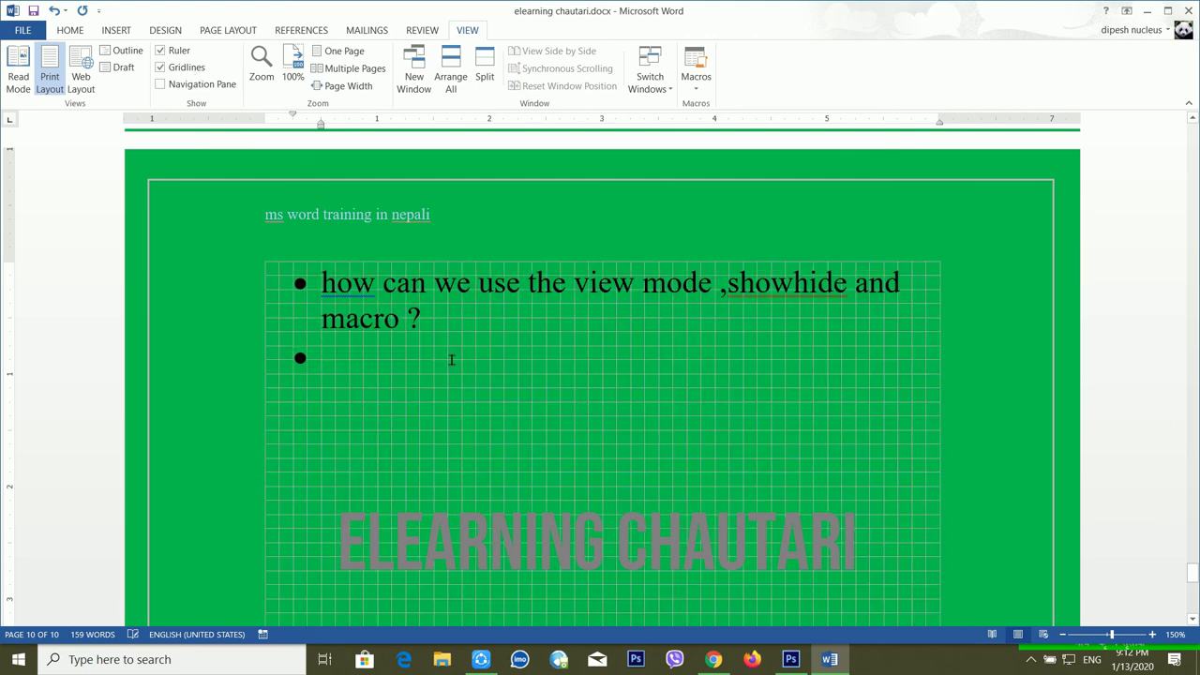
{"action": "left_click", "coordinate": [181, 67]}
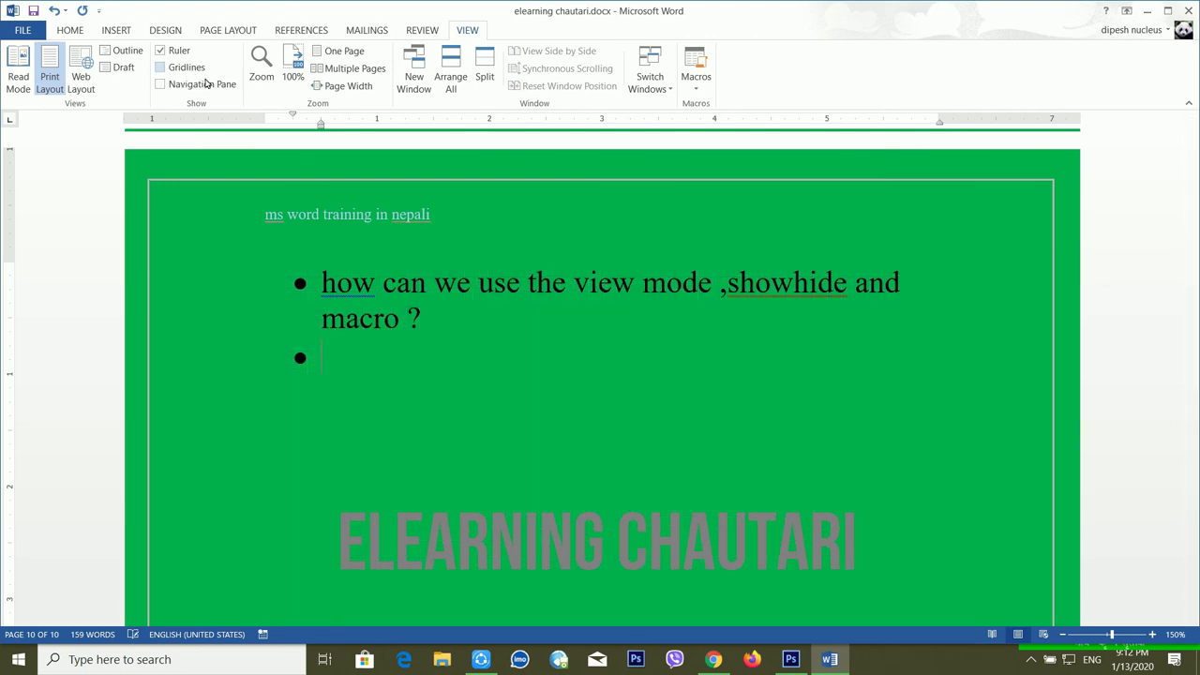
{"action": "left_click", "coordinate": [199, 87]}
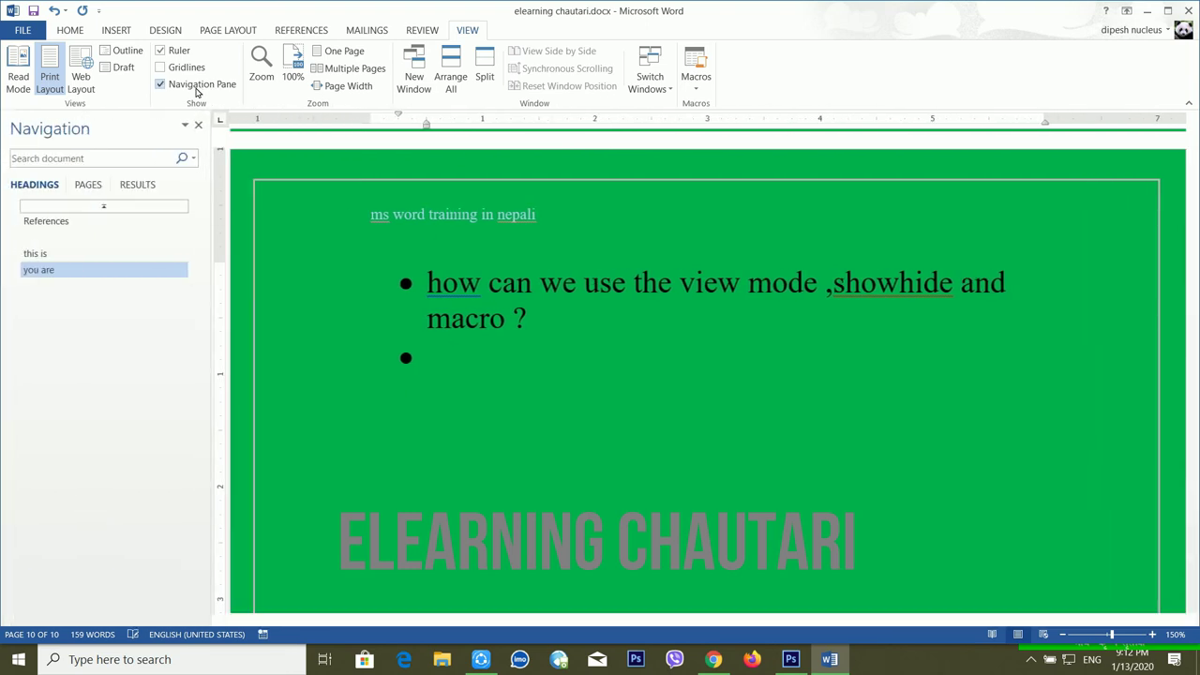
{"action": "left_click", "coordinate": [160, 84]}
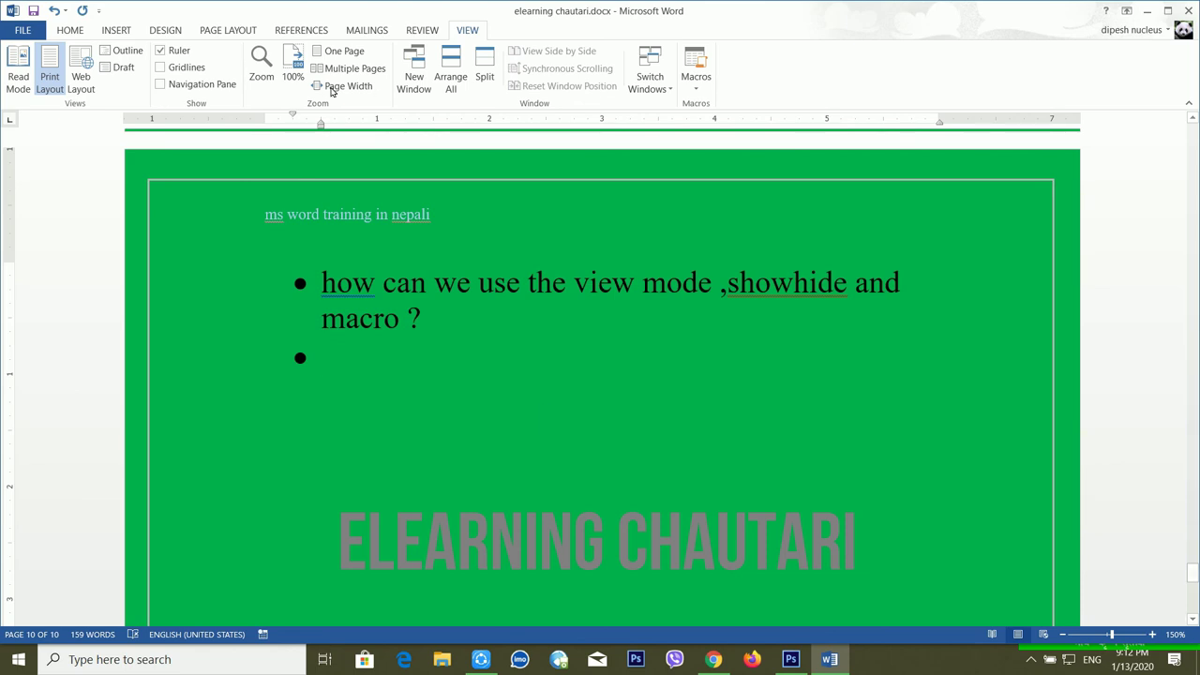
- Try 100% and 75% in the Zoom dialog, then cancel without applying
{"action": "left_click", "coordinate": [262, 68]}
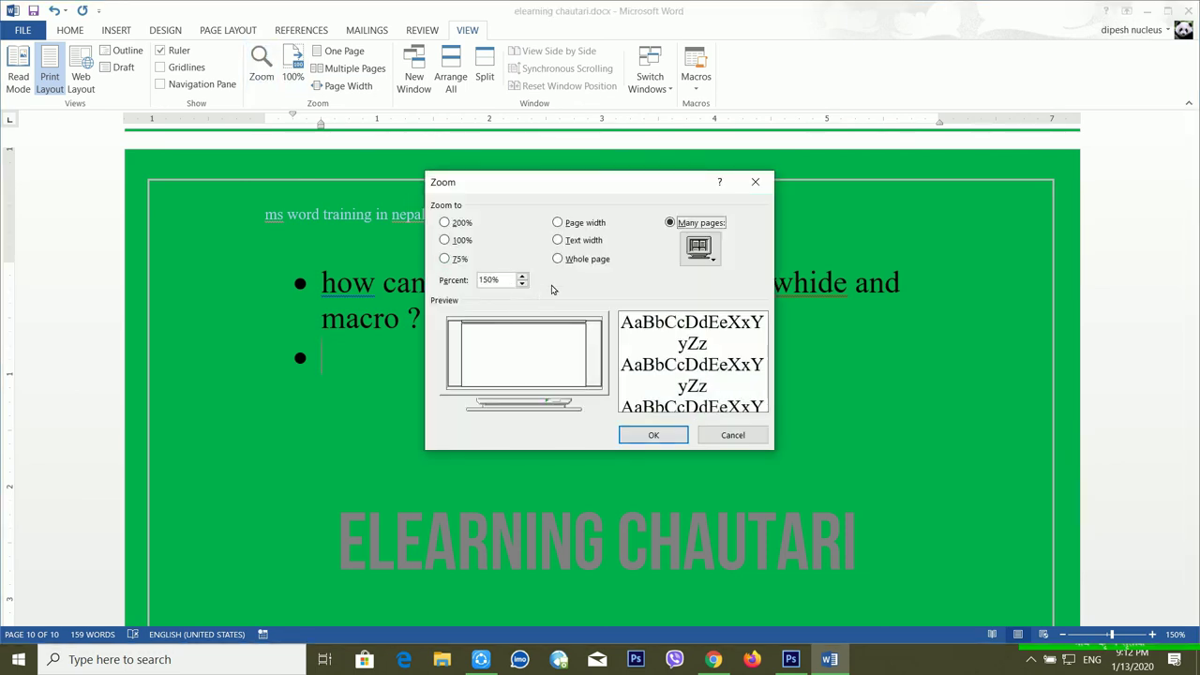
{"action": "left_click", "coordinate": [510, 287]}
{"action": "left_click", "coordinate": [460, 245]}
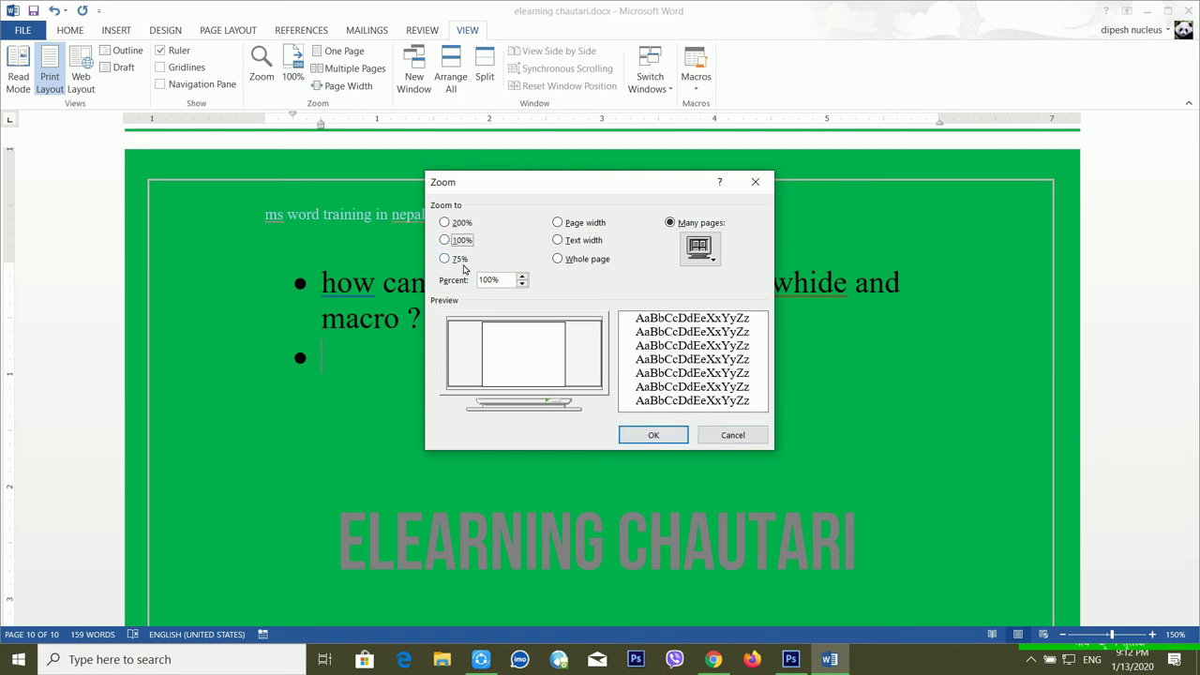
{"action": "left_click", "coordinate": [459, 259]}
{"action": "key", "text": "Tab"}
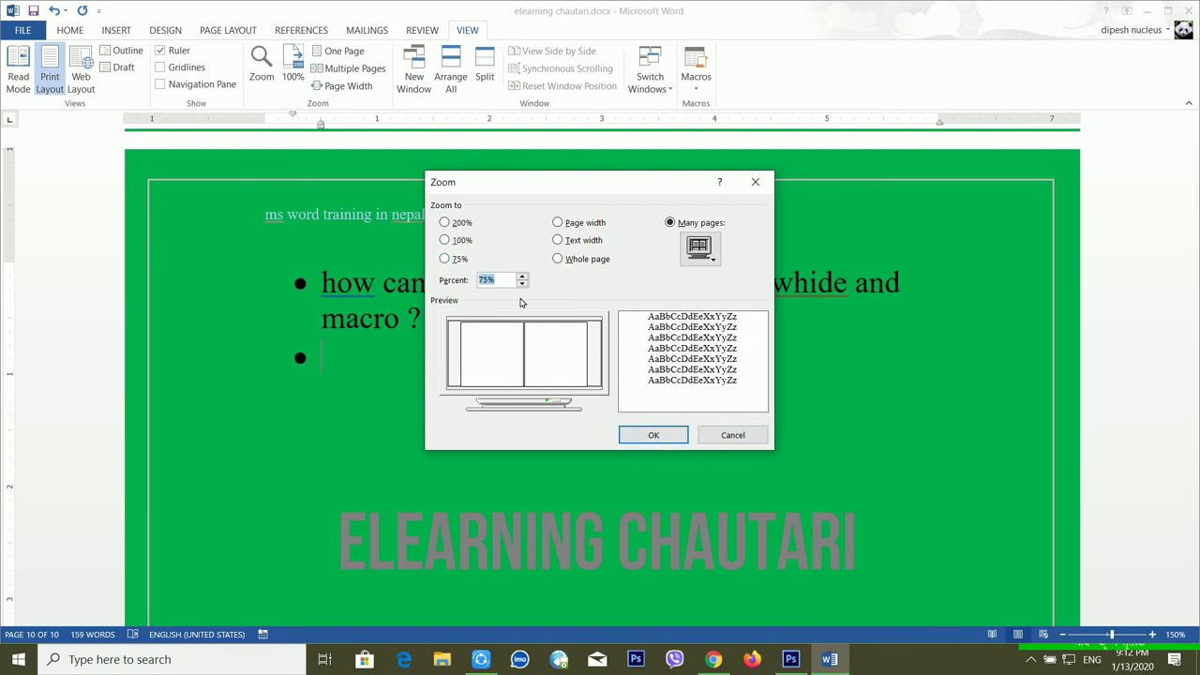
{"action": "left_click", "coordinate": [754, 182]}
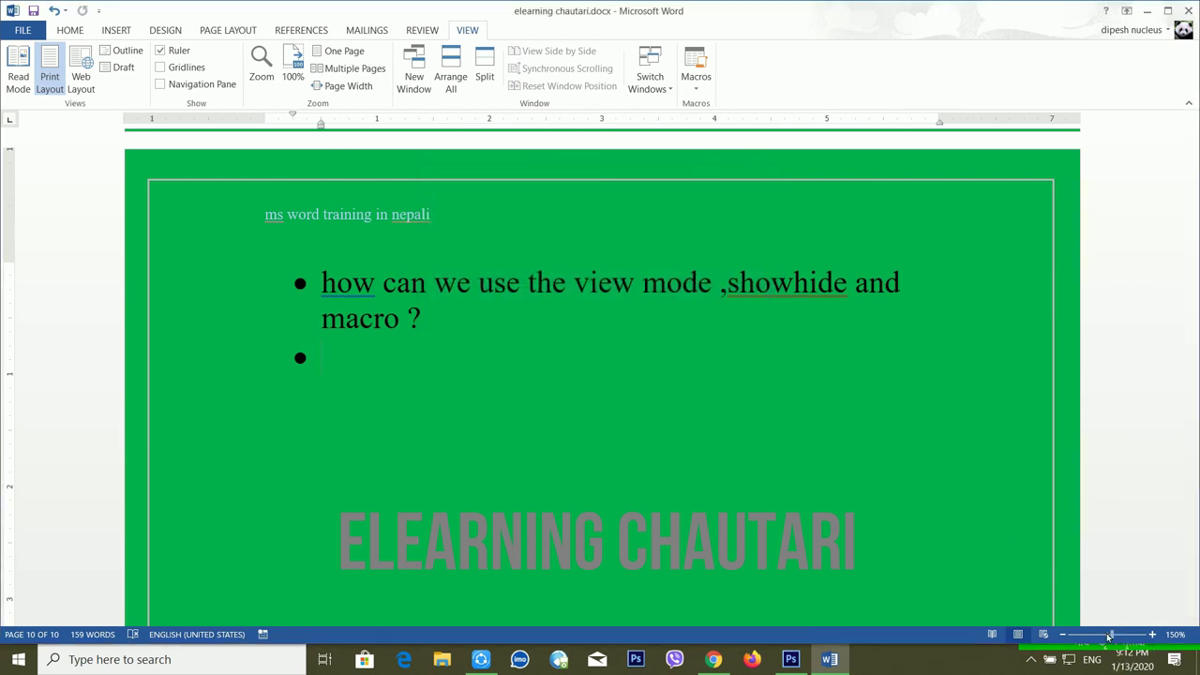
- Zoom out, then apply 75% zoom through the Zoom dialog
{"action": "mouse_move", "coordinate": [1111, 634]}
{"action": "left_mouse_down"}
{"action": "mouse_move", "coordinate": [1073, 635]}
{"action": "mouse_move", "coordinate": [1131, 635]}
{"action": "mouse_move", "coordinate": [1106, 635]}
{"action": "left_mouse_up"}
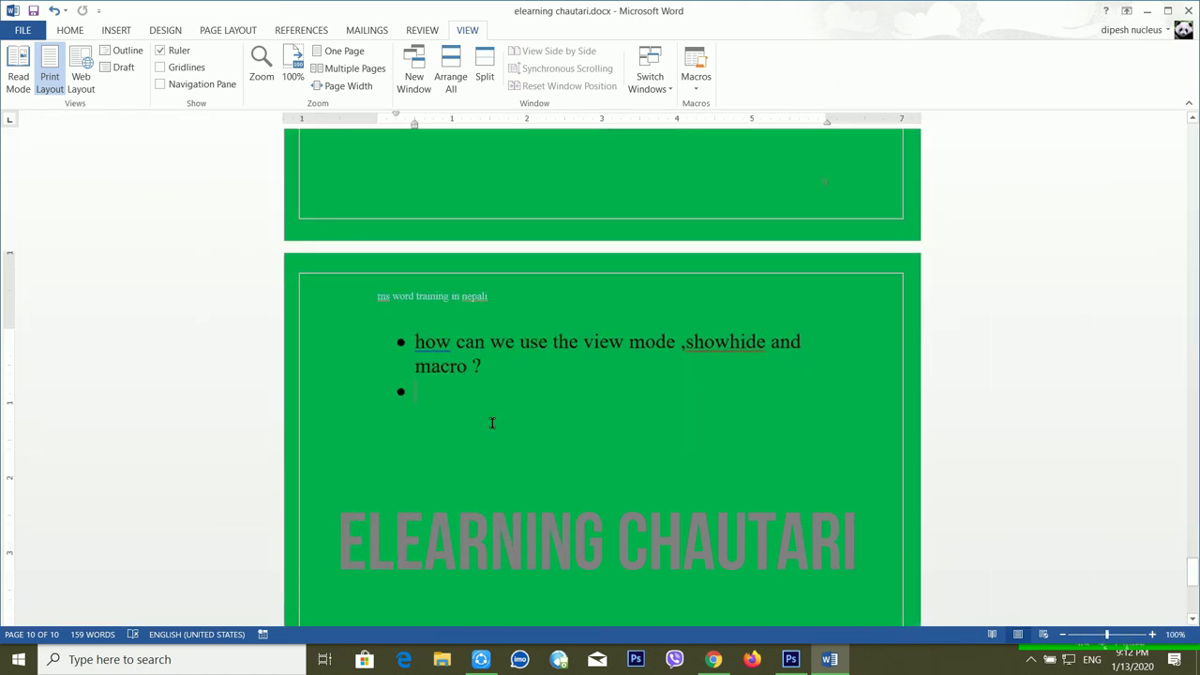
{"action": "left_click", "coordinate": [268, 73]}
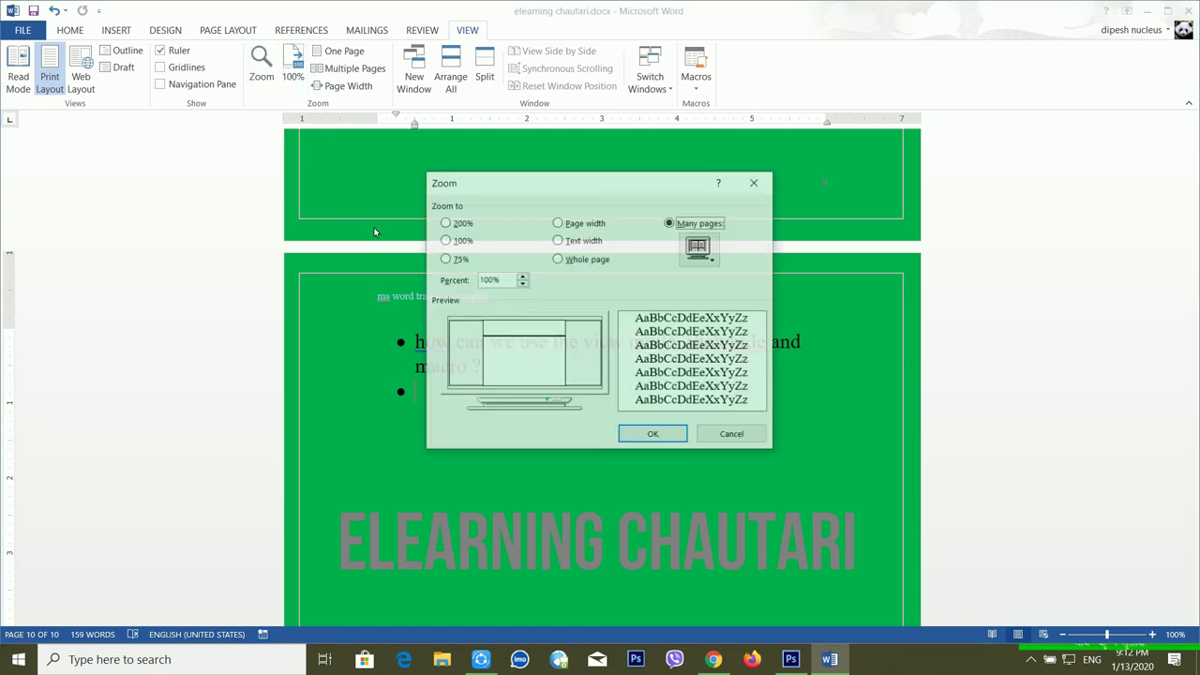
{"action": "left_click", "coordinate": [459, 261]}
{"action": "left_click", "coordinate": [647, 434]}
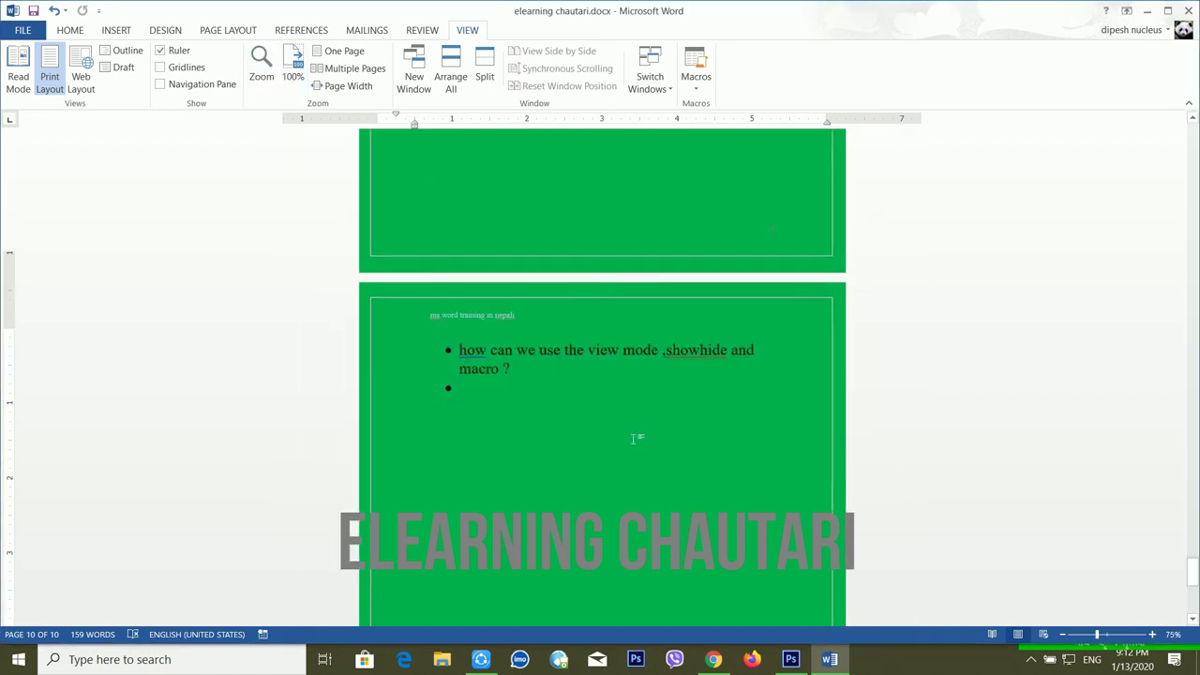
- Set zoom to 100%, try One Page and Multiple Pages, then fit to Page Width
{"action": "left_click", "coordinate": [296, 70]}
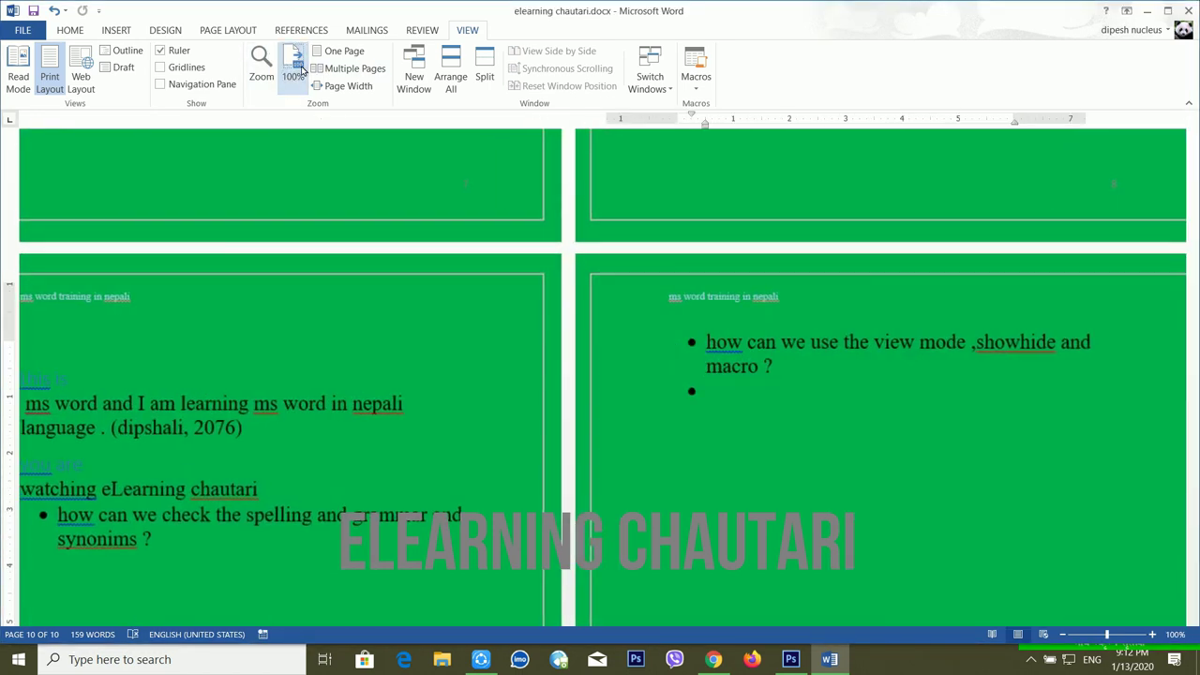
{"action": "left_click", "coordinate": [338, 52]}
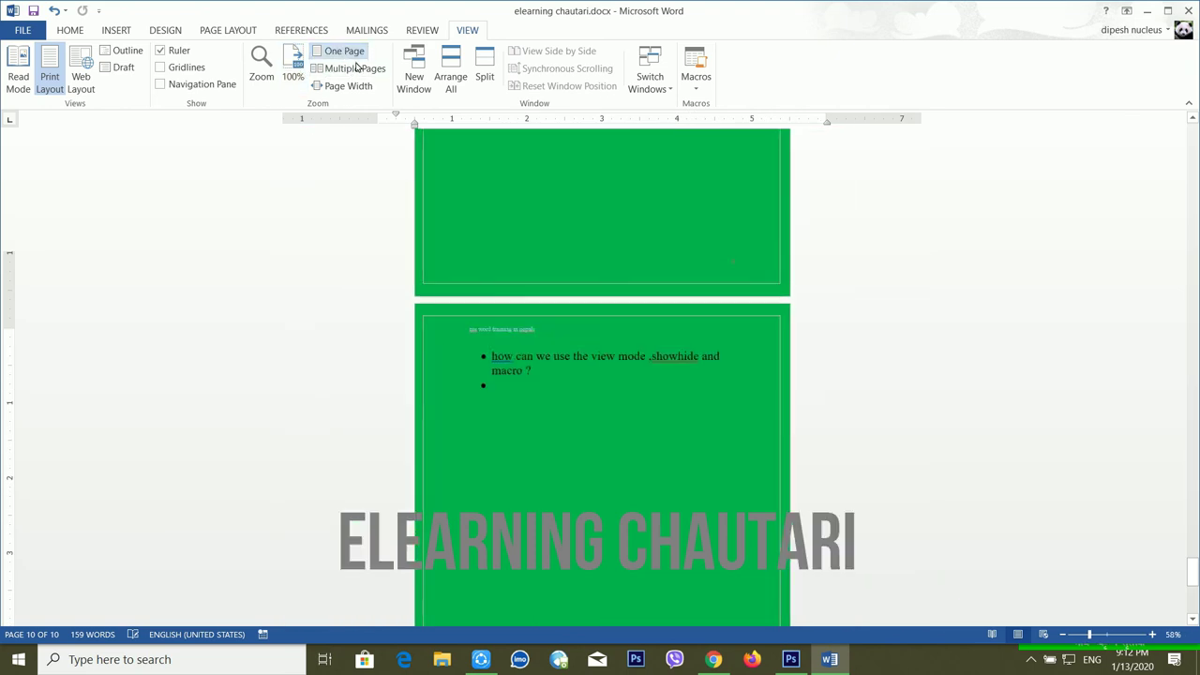
{"action": "left_click", "coordinate": [355, 69]}
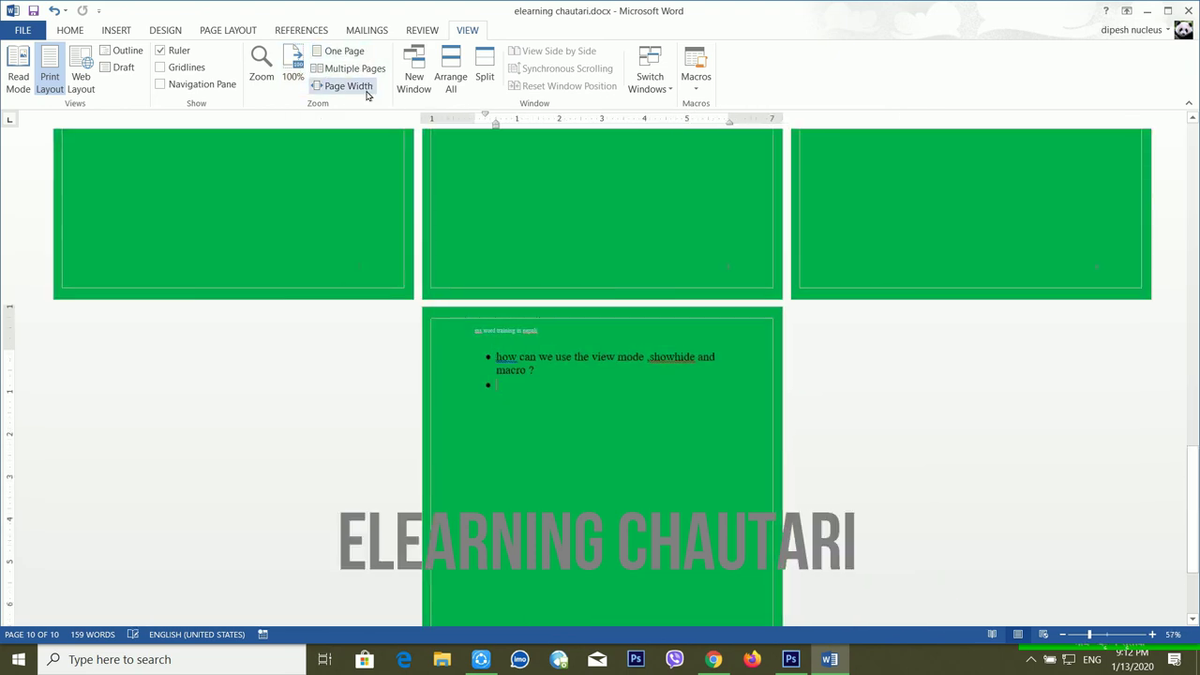
{"action": "left_click", "coordinate": [319, 87]}
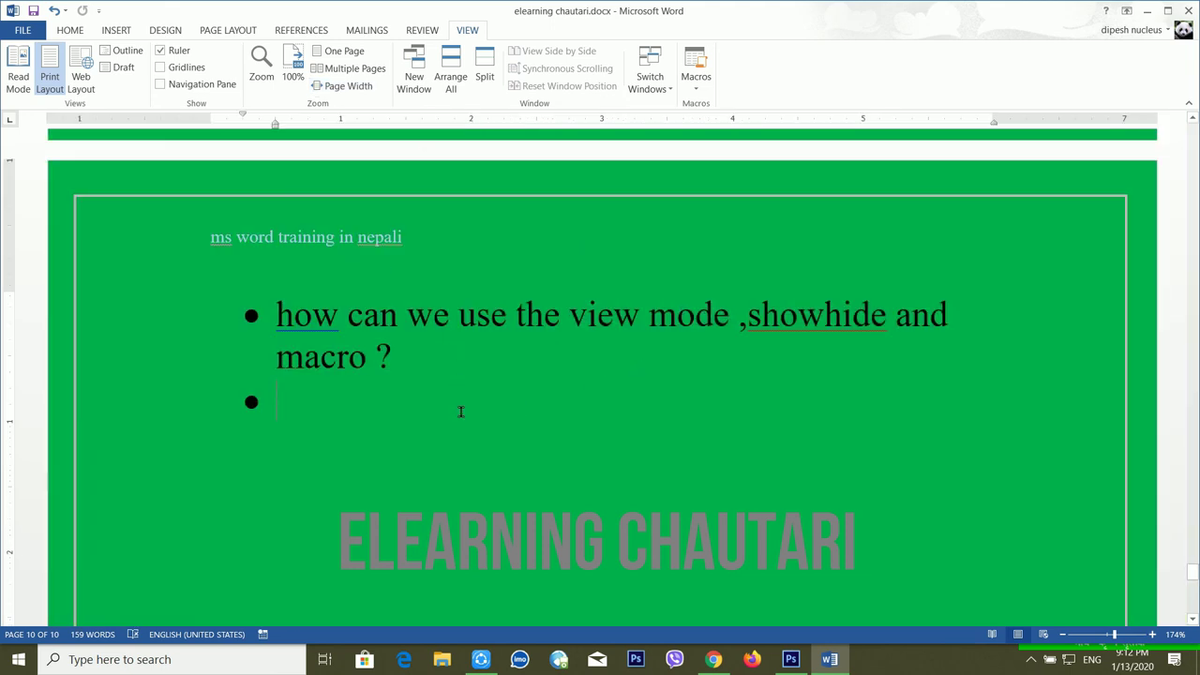
- Open the Macros dropdown to show View Macros and Record Macro
{"action": "left_click", "coordinate": [700, 91]}
{"action": "left_click", "coordinate": [665, 349]}
{"action": "left_click", "coordinate": [696, 84]}
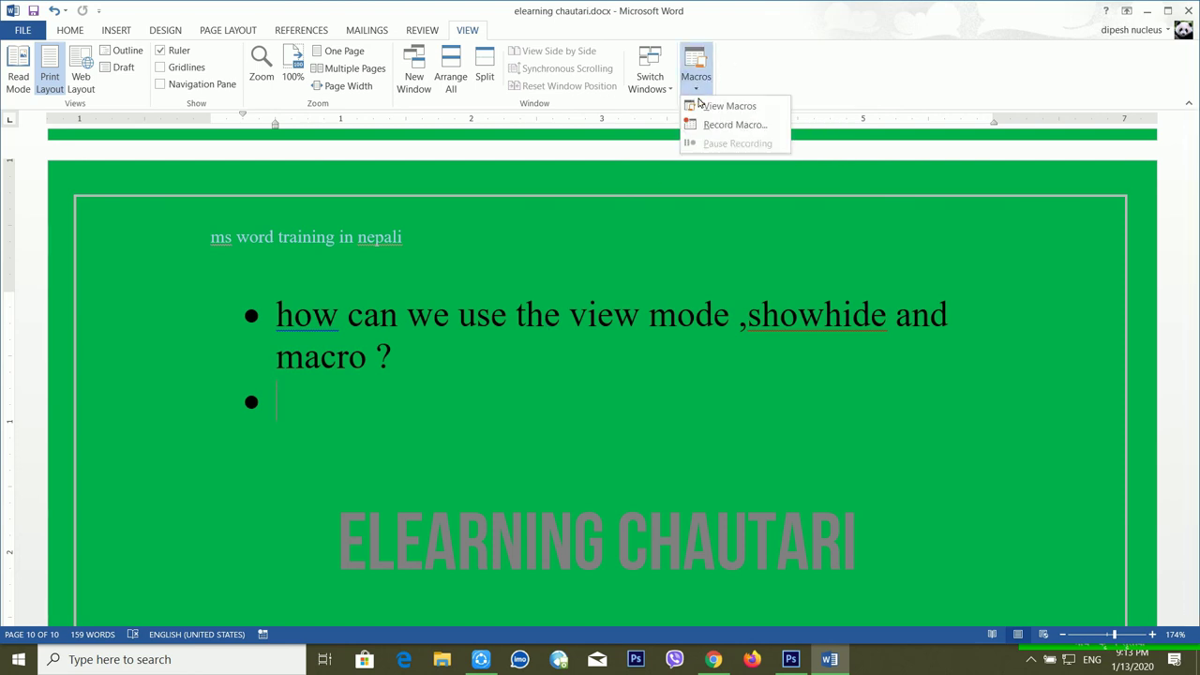
- Start recording a macro named 'elearning' and assign it the Ctrl+comma keyboard shortcut
{"action": "left_click", "coordinate": [702, 125]}
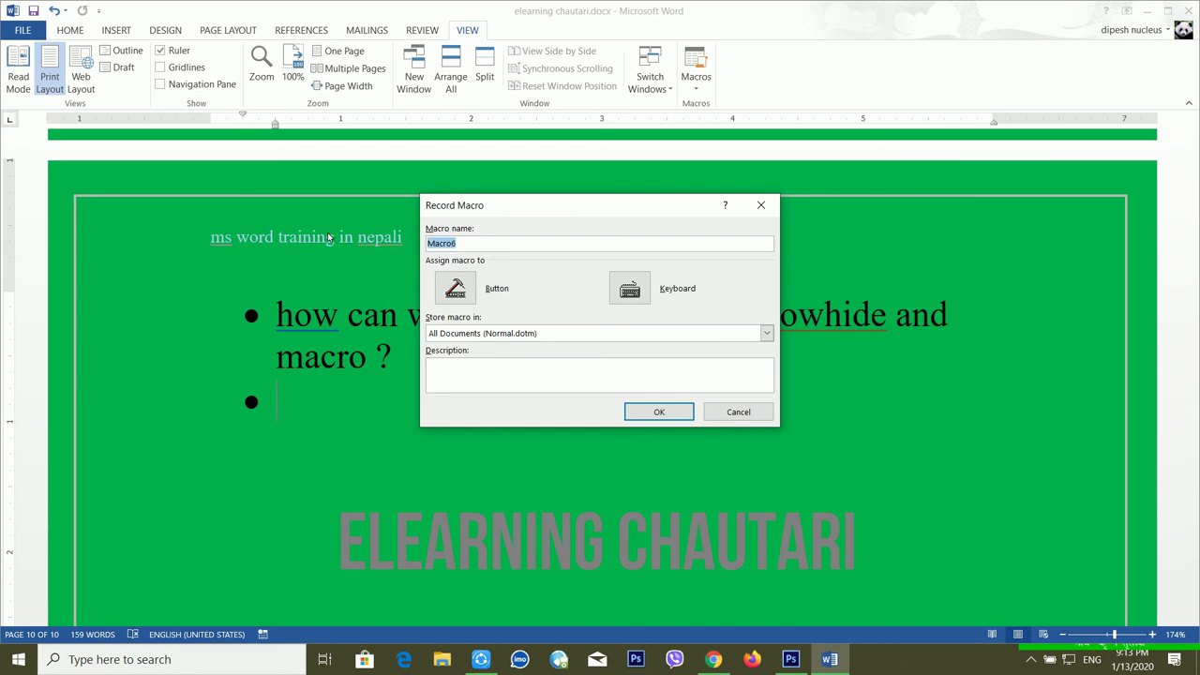
{"action": "type", "text": "elearning"}
{"action": "left_click", "coordinate": [628, 292]}
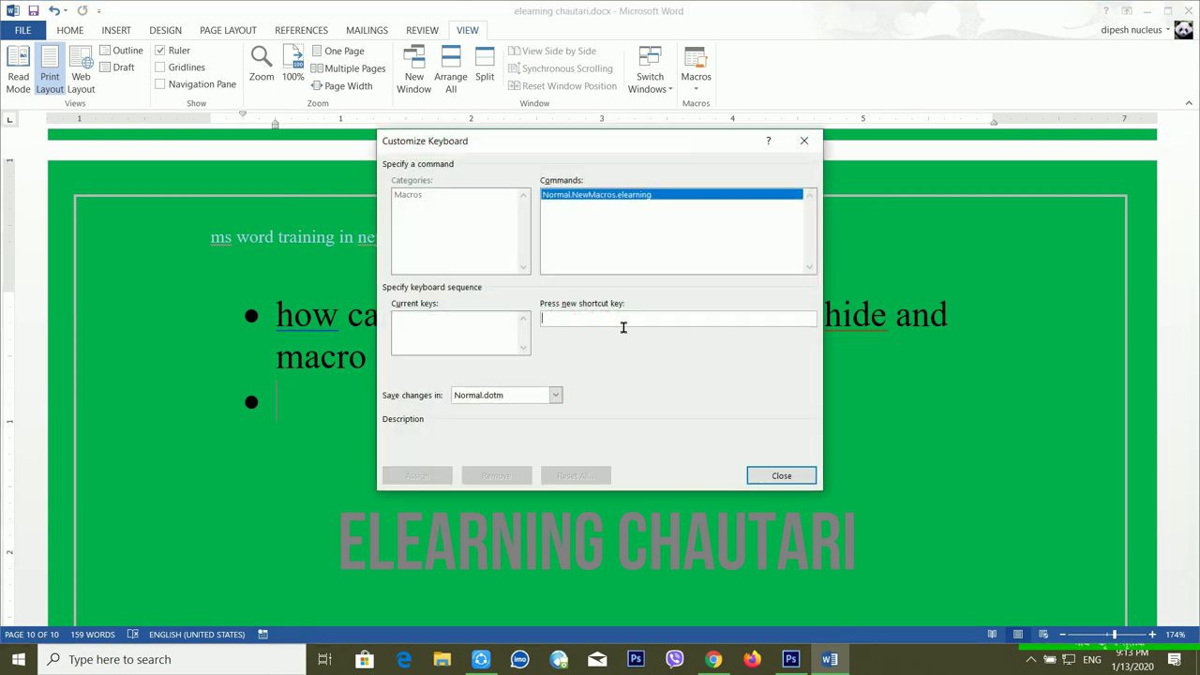
{"action": "left_click", "coordinate": [690, 324]}
{"action": "key", "text": "ctrl+comma"}
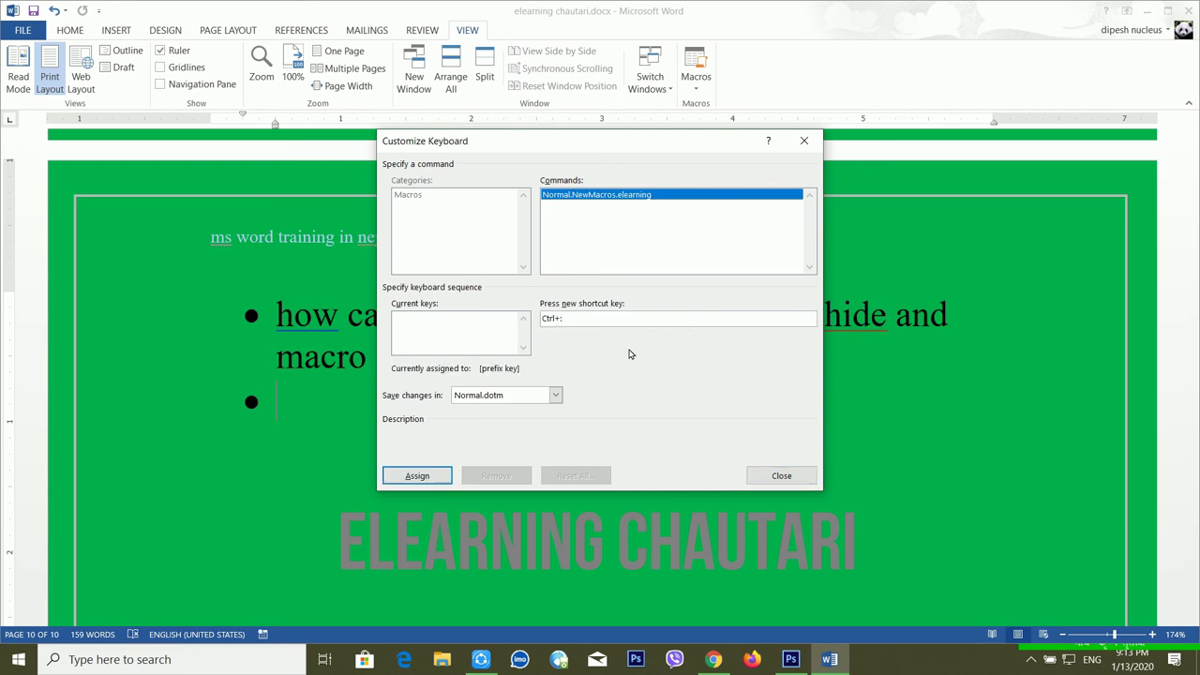
{"action": "left_click", "coordinate": [428, 479]}
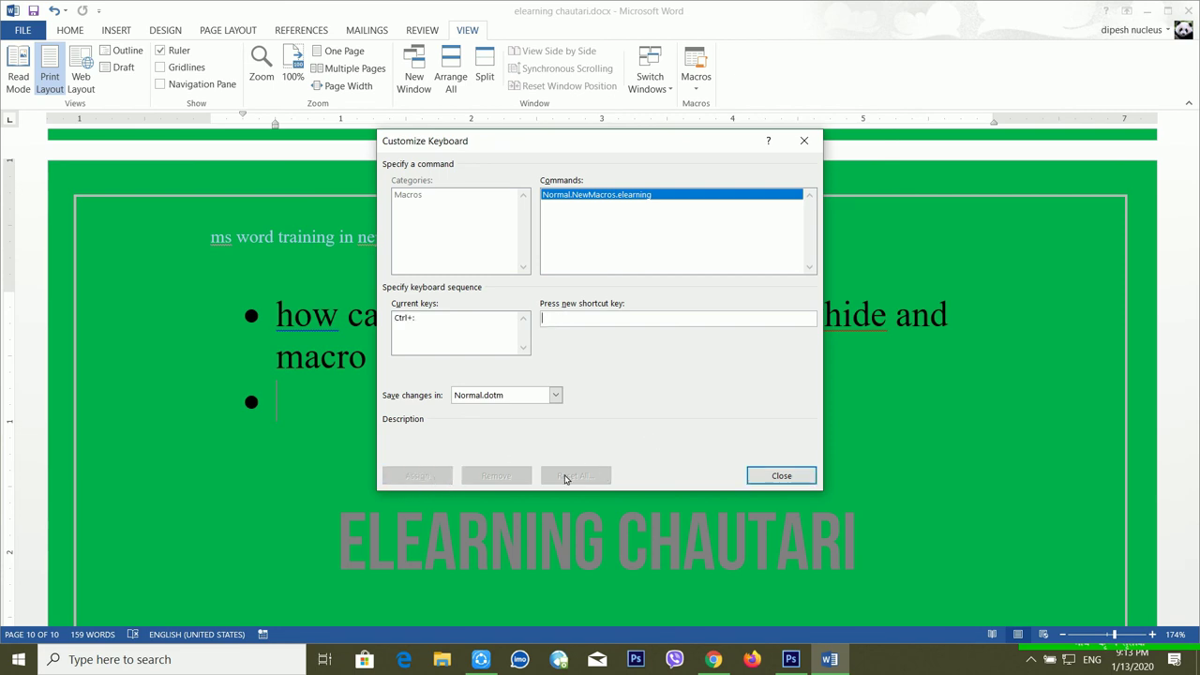
{"action": "left_click", "coordinate": [780, 475]}
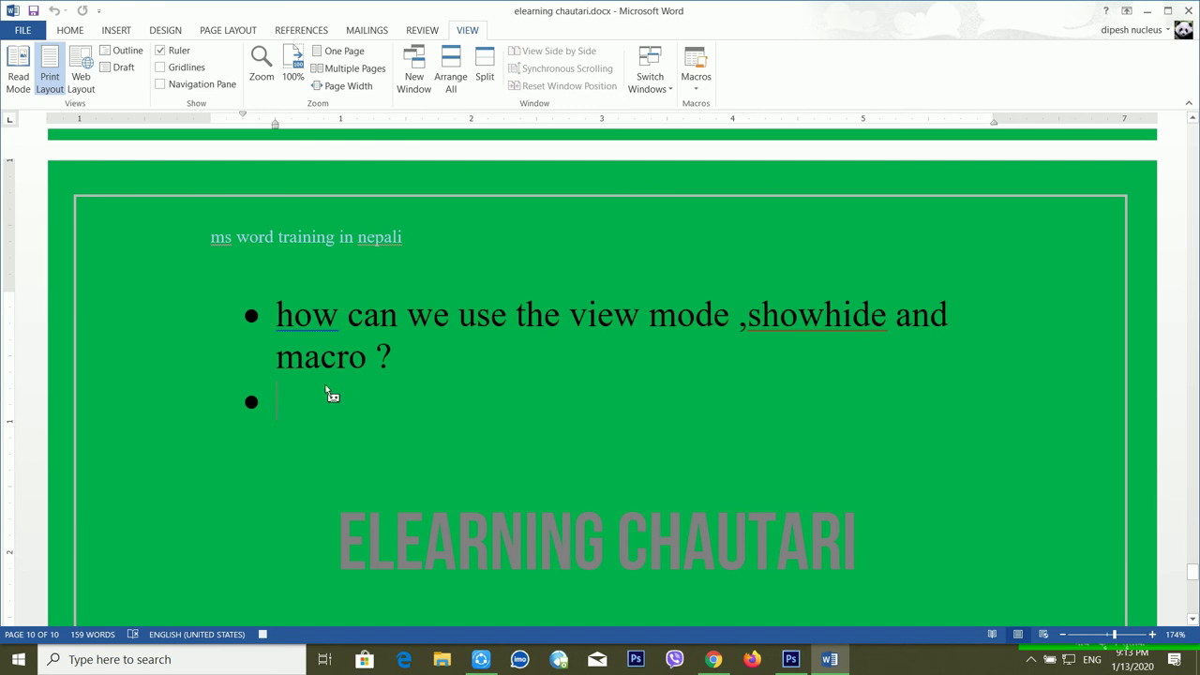
- While recording, type 'my name is' followed by the presenter's name in the empty second bullet
{"action": "type", "text": "s"}
{"action": "key", "text": "BackSpace"}
{"action": "type", "text": "my name"}
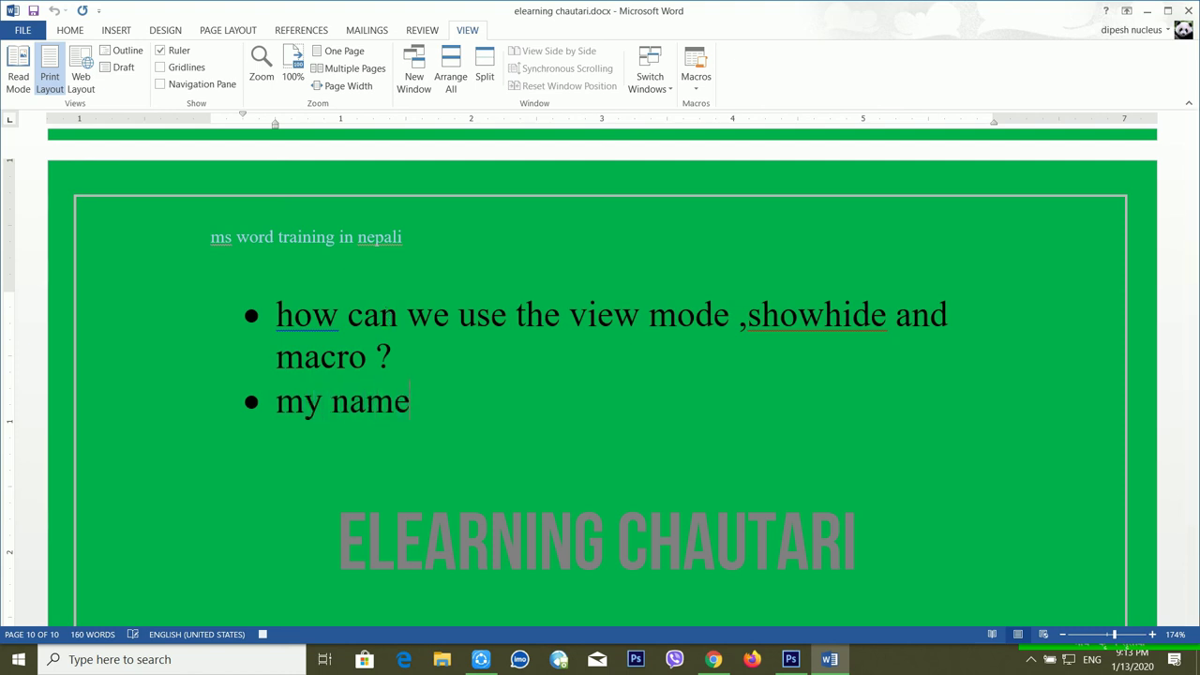
{"action": "type", "text": " is dirh"}
{"action": "key", "text": "BackSpace"}
{"action": "key", "text": "BackSpace"}
{"action": "key", "text": "BackSpace"}
{"action": "type", "text": "rishya dips"}
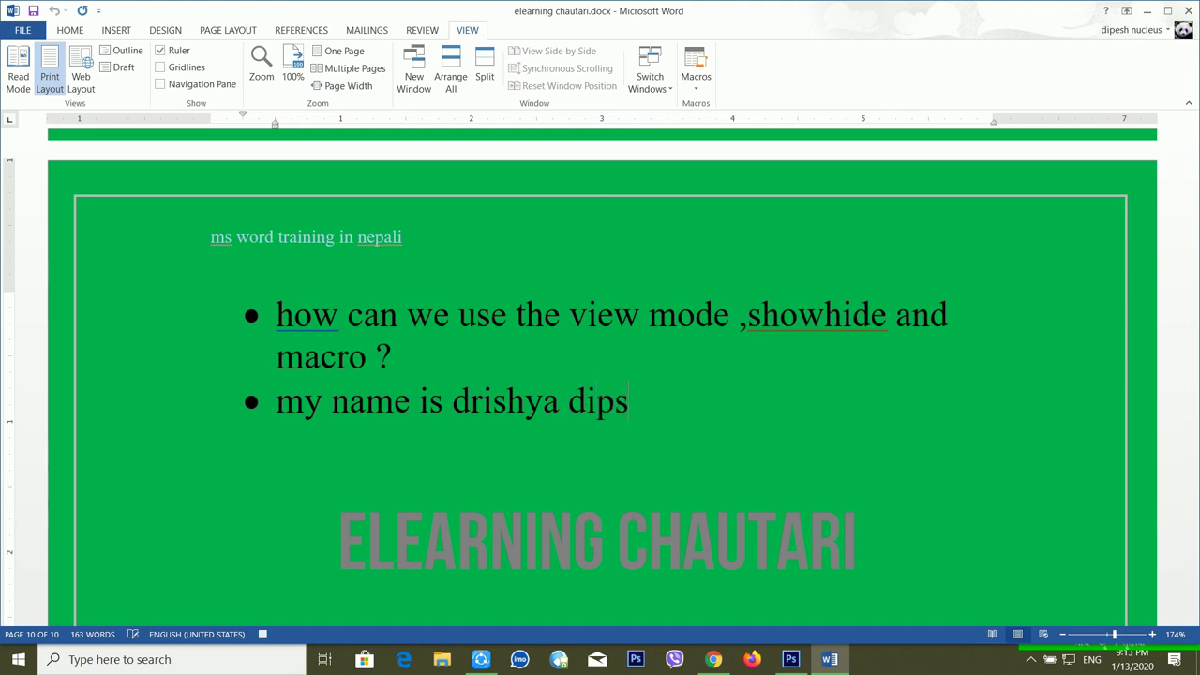
{"action": "type", "text": "hali"}
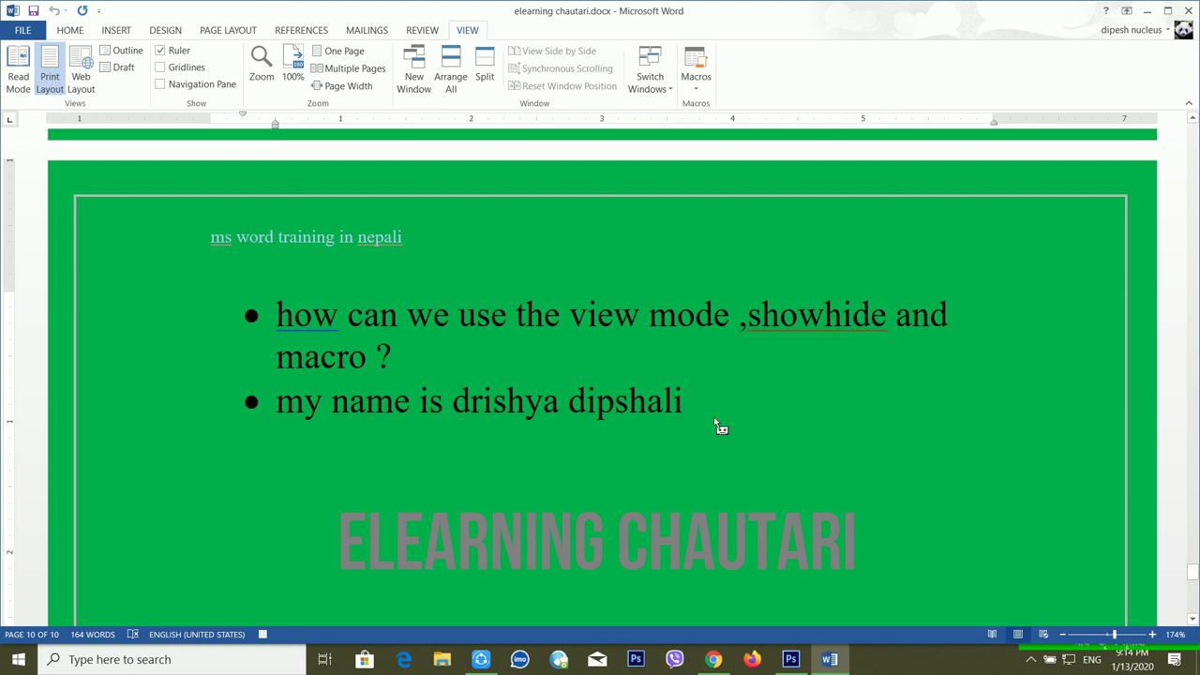
{"action": "left_click", "coordinate": [698, 85]}
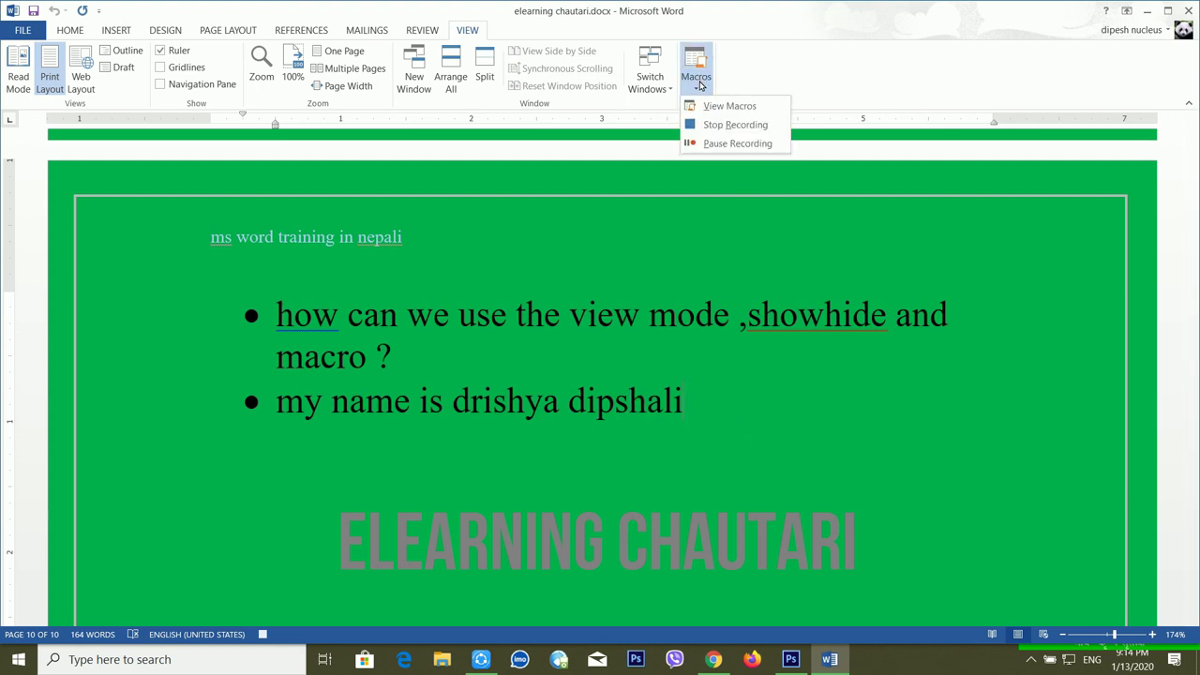
- Stop recording, then run the macro by shortcut to insert the name sentence a second time
{"action": "left_click", "coordinate": [712, 127]}
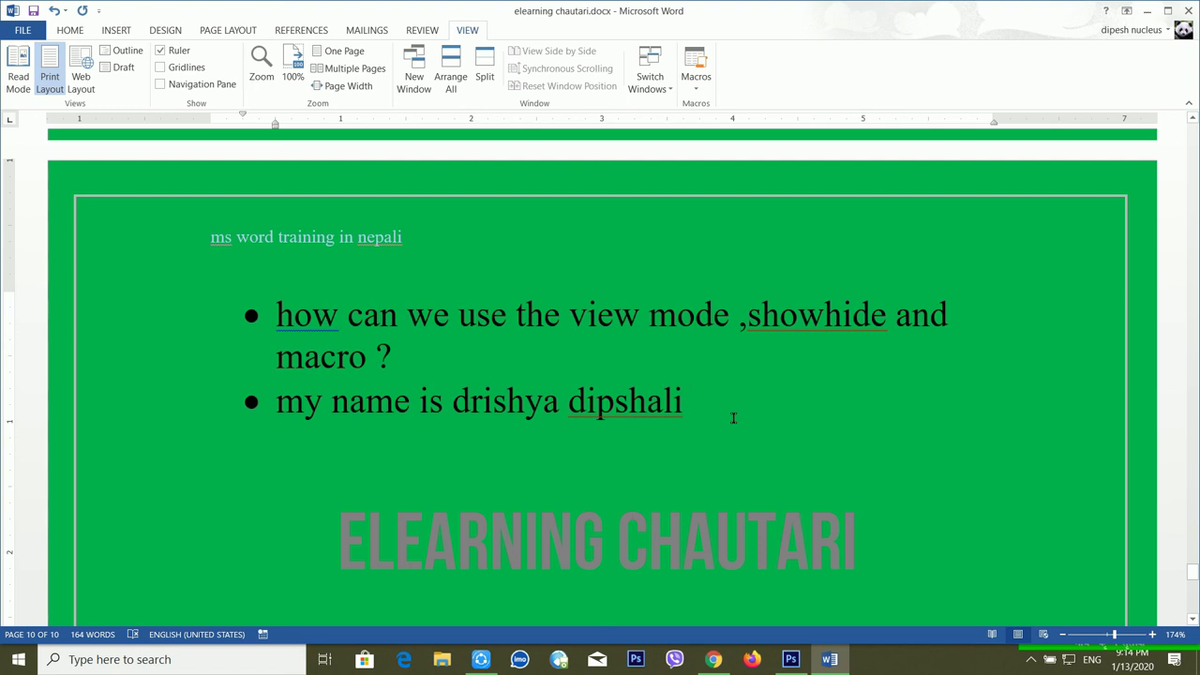
{"action": "type", "text": "my name is drishya dipshali"}
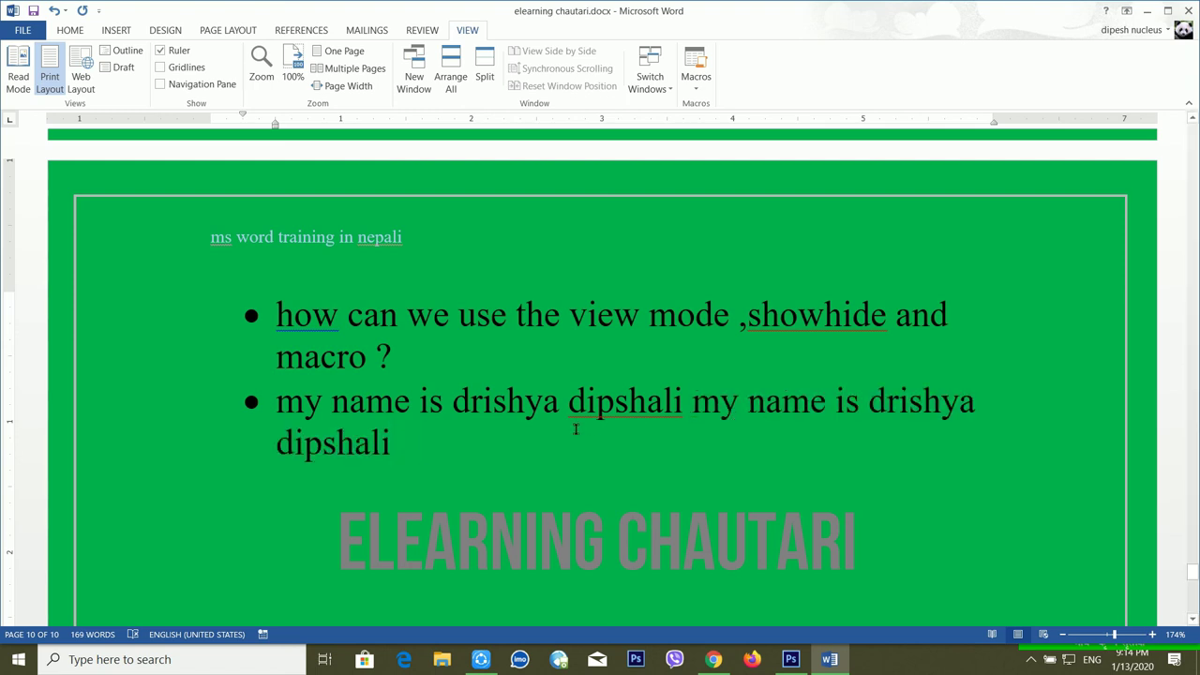
{"action": "scroll", "coordinate": [539, 446], "scroll_direction": "down", "scroll_amount": 1}
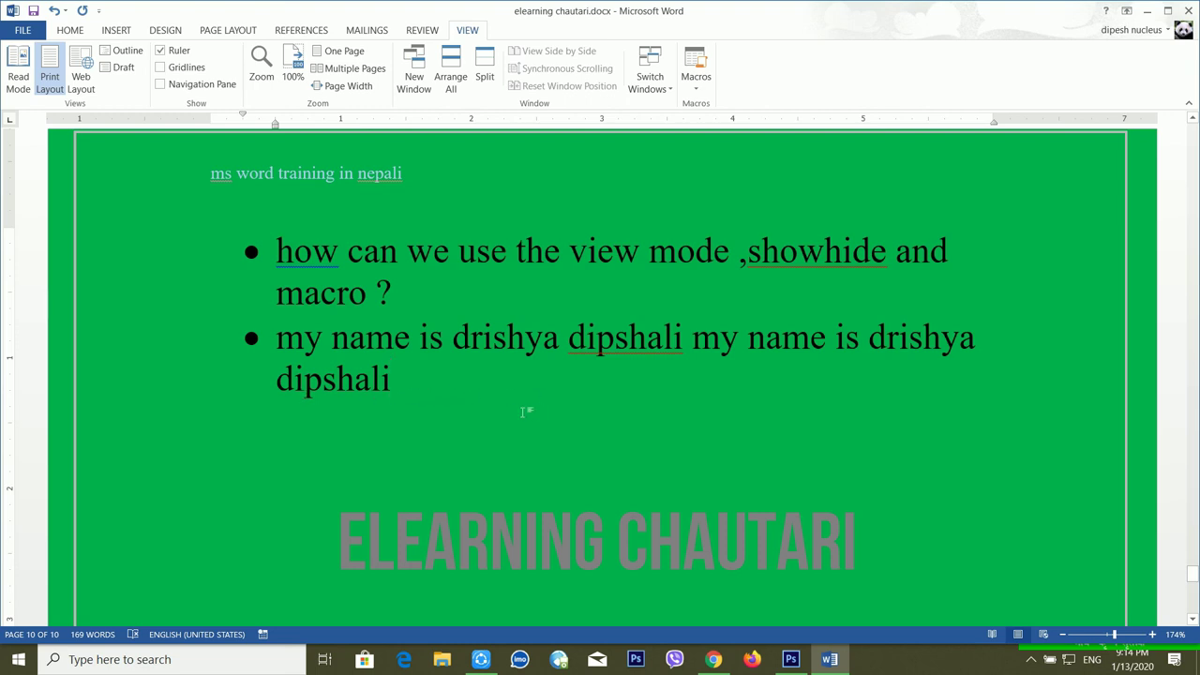
- Copy the end of the second bullet and paste it repeatedly at the paragraph end
{"action": "triple_click", "coordinate": [333, 375]}
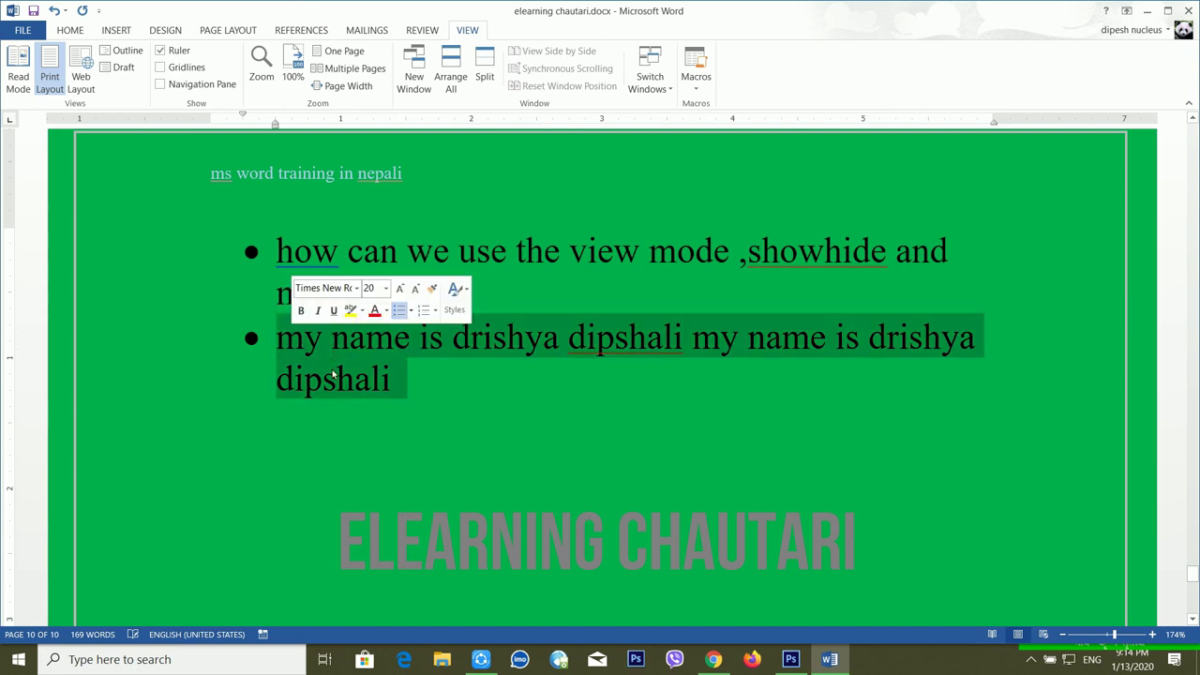
{"action": "left_click", "coordinate": [428, 378]}
{"action": "left_click_drag", "start_coordinate": [433, 387], "coordinate": [578, 344]}
{"action": "key", "text": "ctrl+c"}
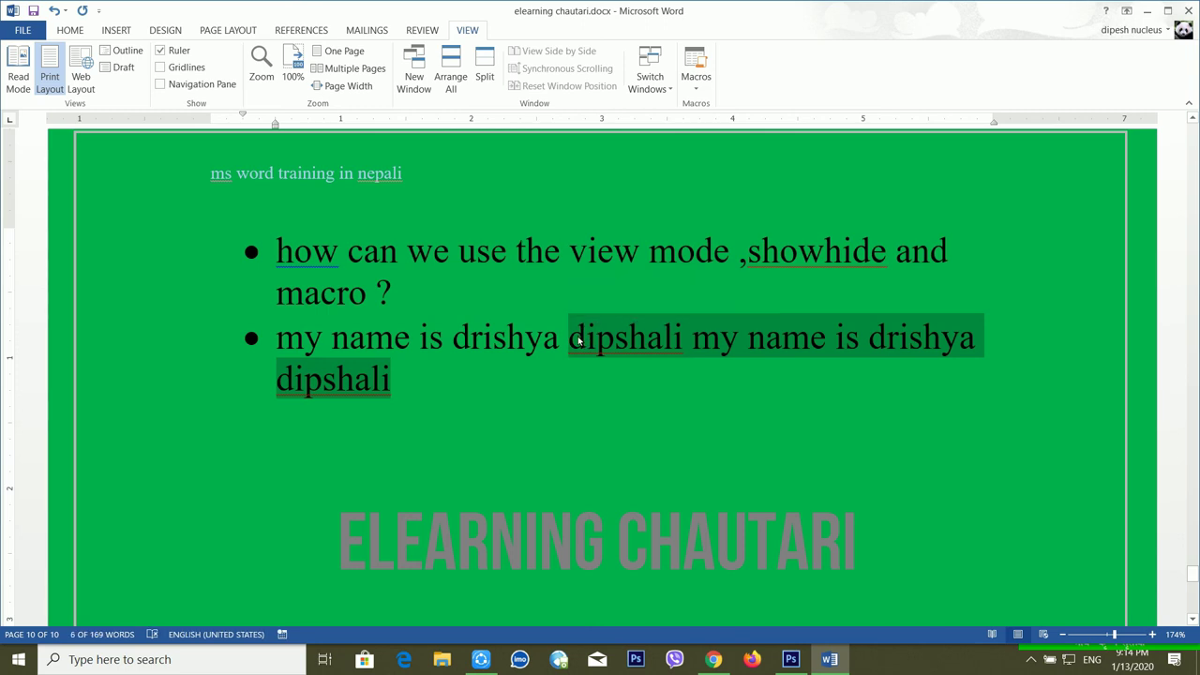
{"action": "left_click", "coordinate": [478, 391]}
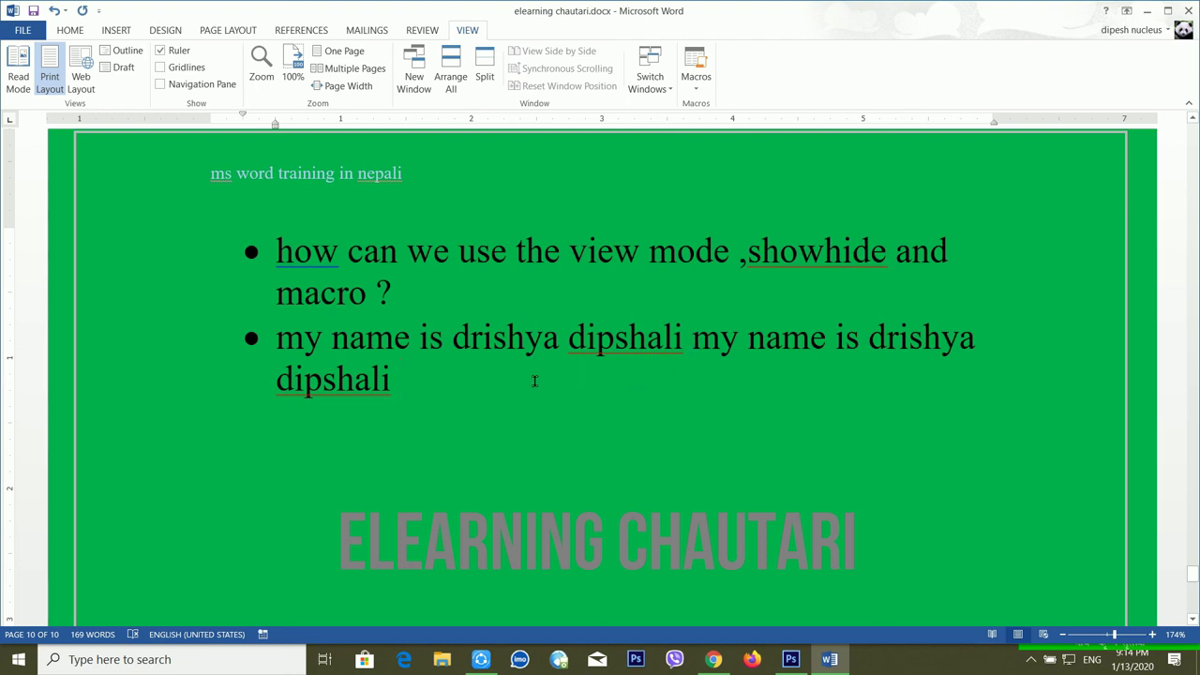
{"action": "key", "text": "ctrl+v"}
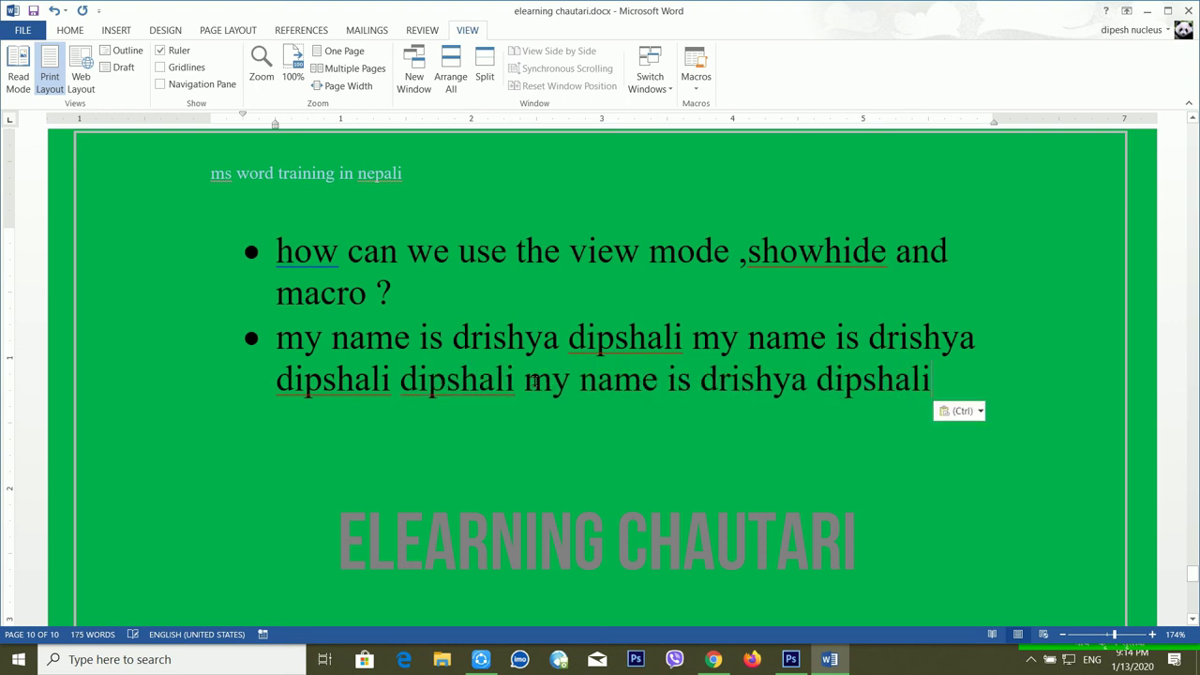
{"action": "key", "text": "ctrl+v"}
{"action": "key", "text": "ctrl+v"}
{"action": "key", "text": "ctrl+v"}
{"action": "key", "text": "ctrl+v"}
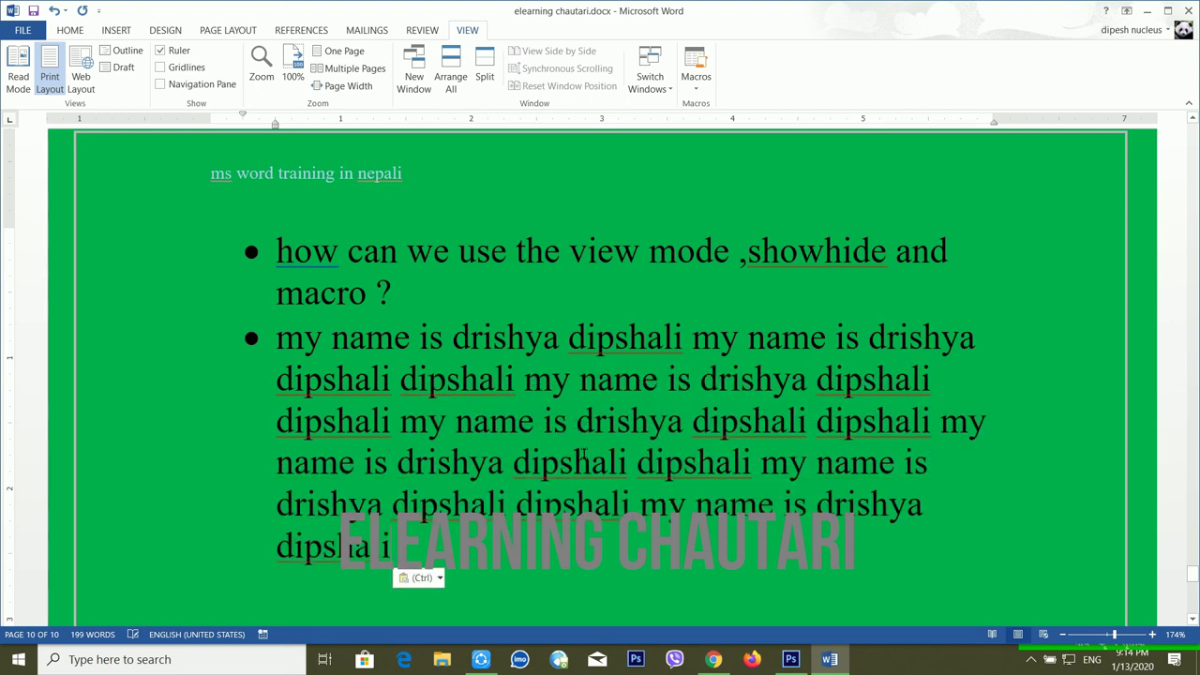
{"action": "key", "text": "Escape"}
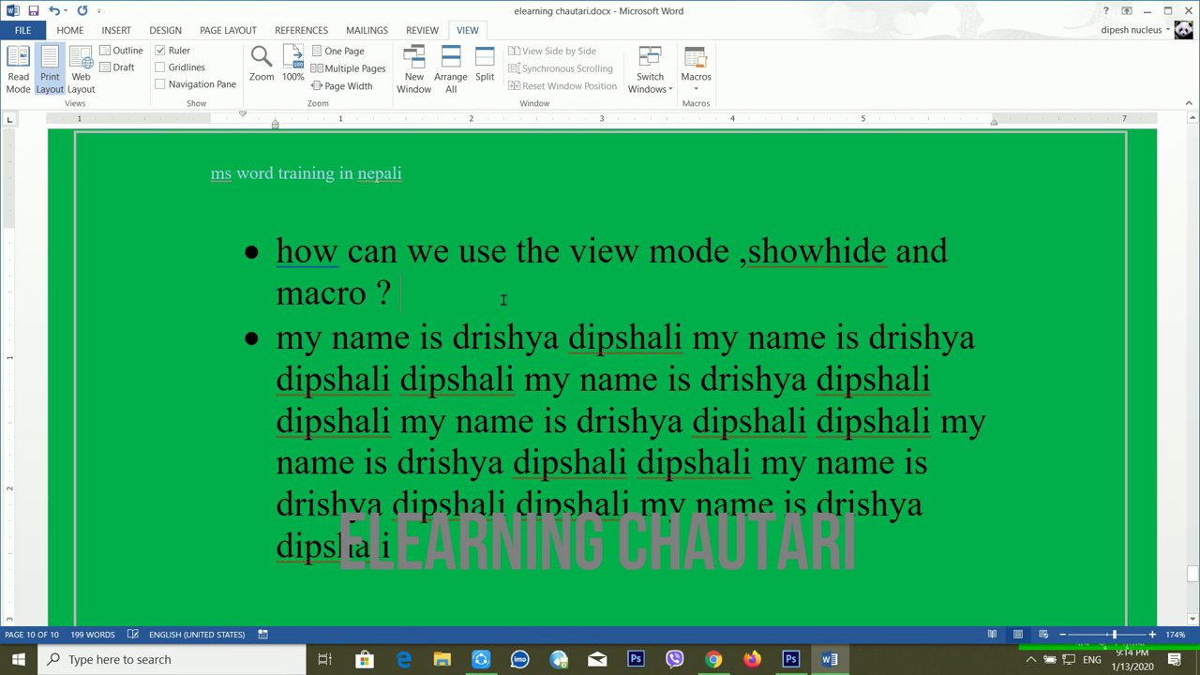
- Type the note 'ctrl+a' after 'macro ?' and try Select All on the document
{"action": "type", "text": "ct"}
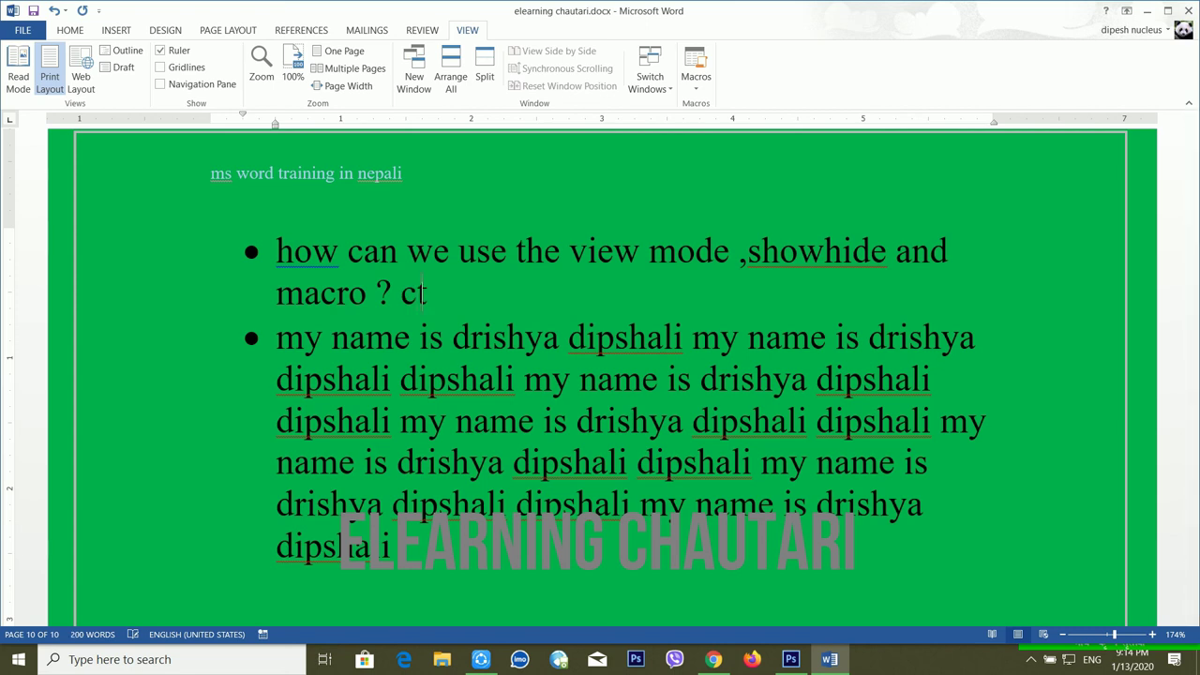
{"action": "type", "text": "rk"}
{"action": "key", "text": "BackSpace"}
{"action": "type", "text": "l"}
{"action": "type", "text": "+a"}
{"action": "key", "text": "ctrl+a"}
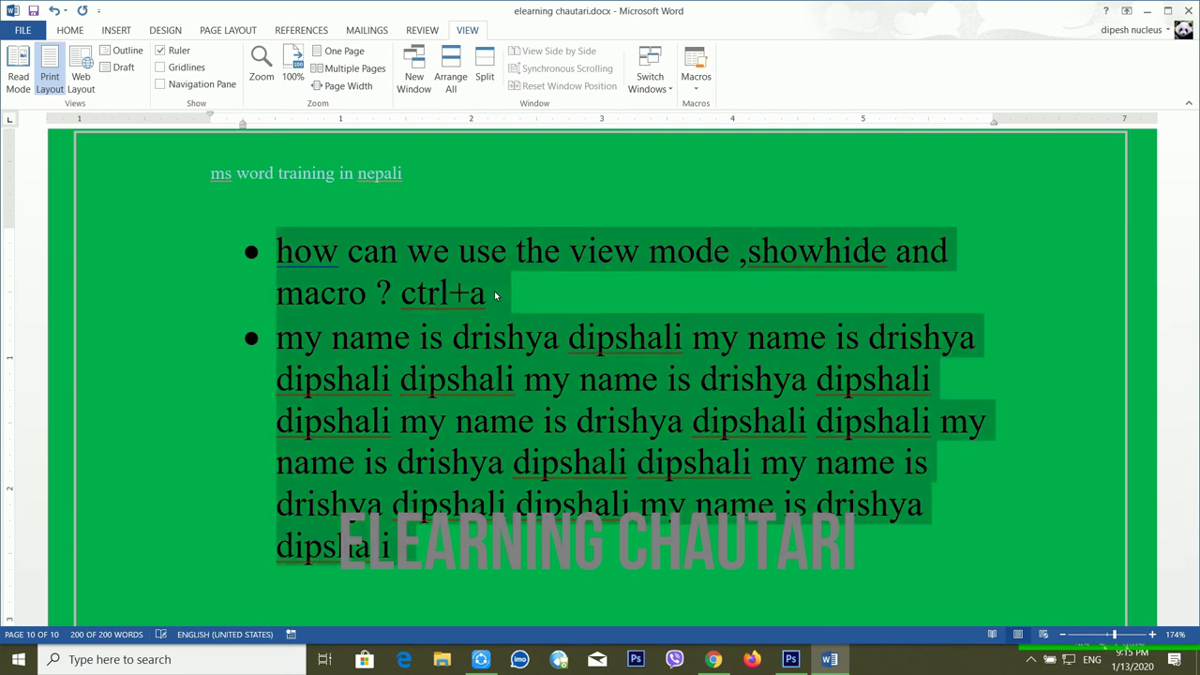
{"action": "left_click", "coordinate": [547, 303]}
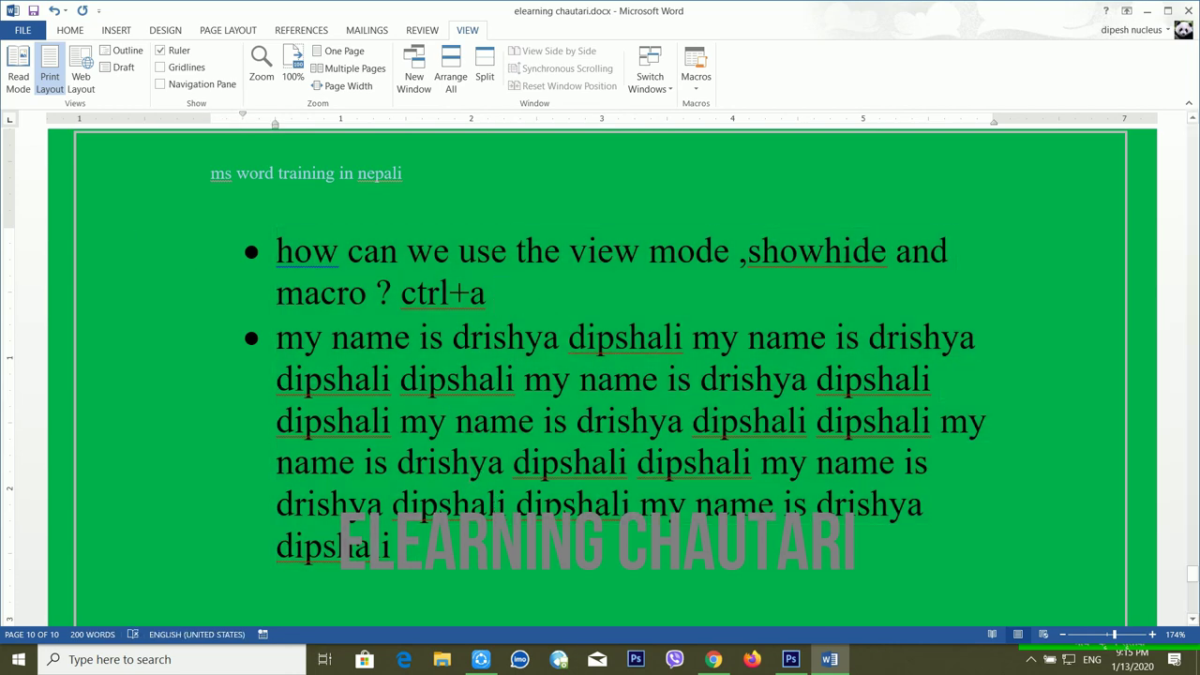
- Delete the repeated name text in the second bullet, then restore it with undo
{"action": "left_click_drag", "start_coordinate": [525, 520], "coordinate": [298, 398]}
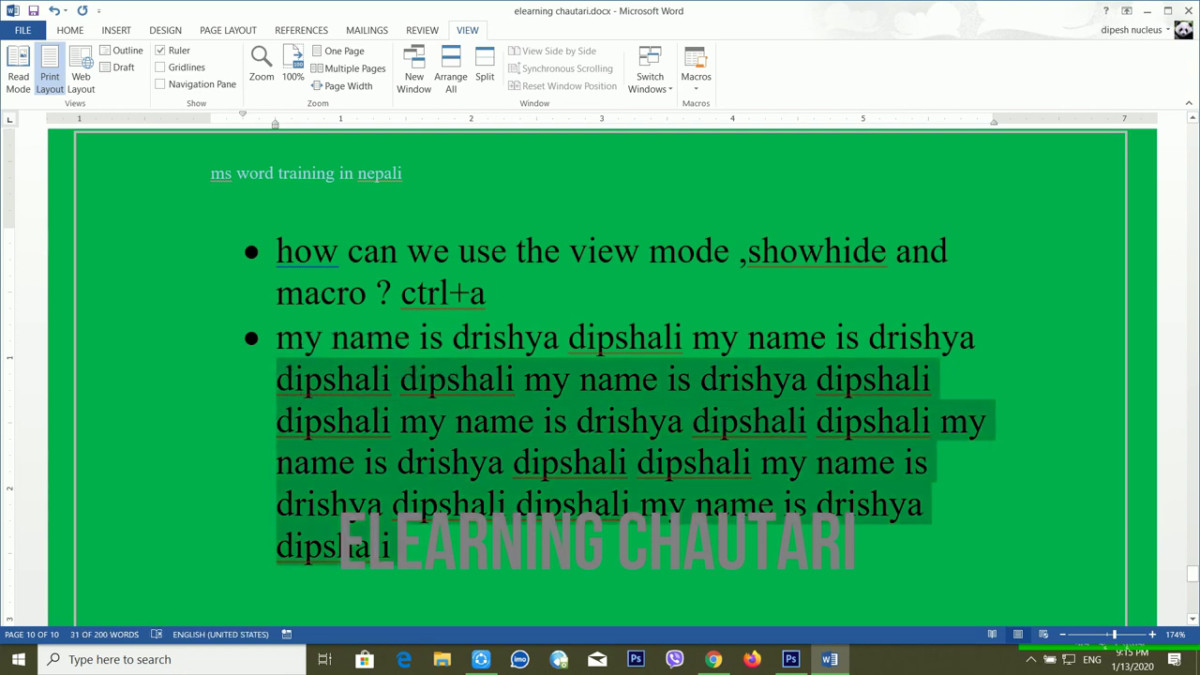
{"action": "left_click", "coordinate": [298, 399]}
{"action": "left_click_drag", "start_coordinate": [469, 553], "coordinate": [299, 391]}
{"action": "key", "text": "Delete"}
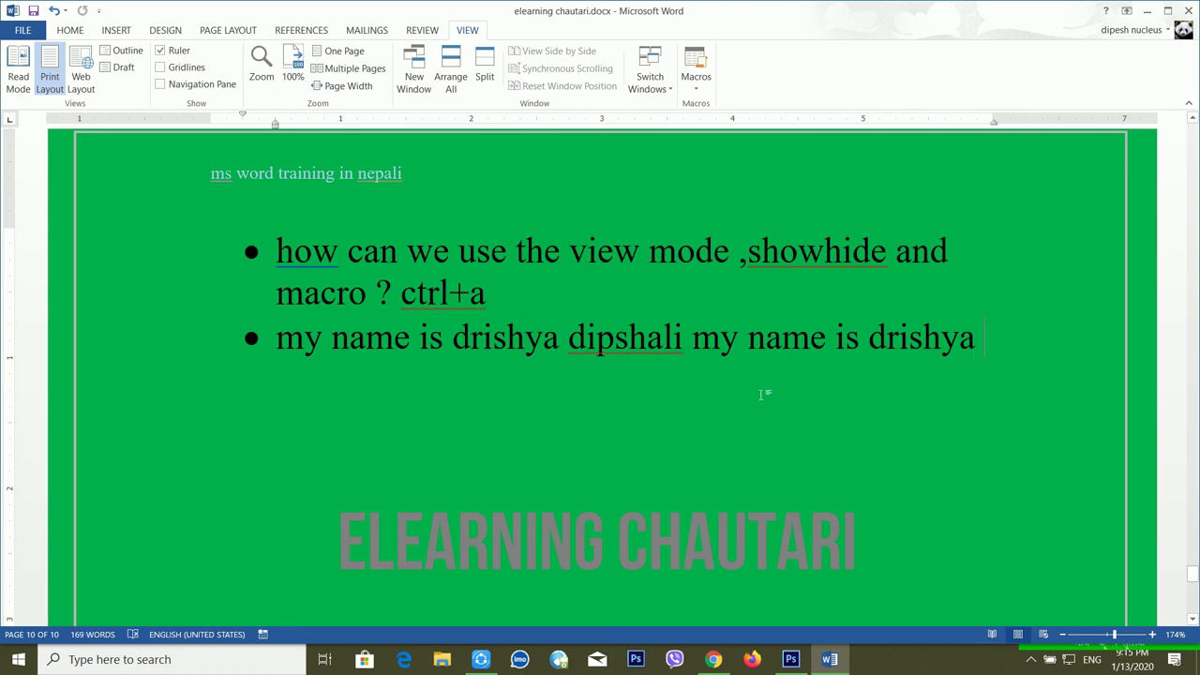
{"action": "key", "text": "ctrl+z"}
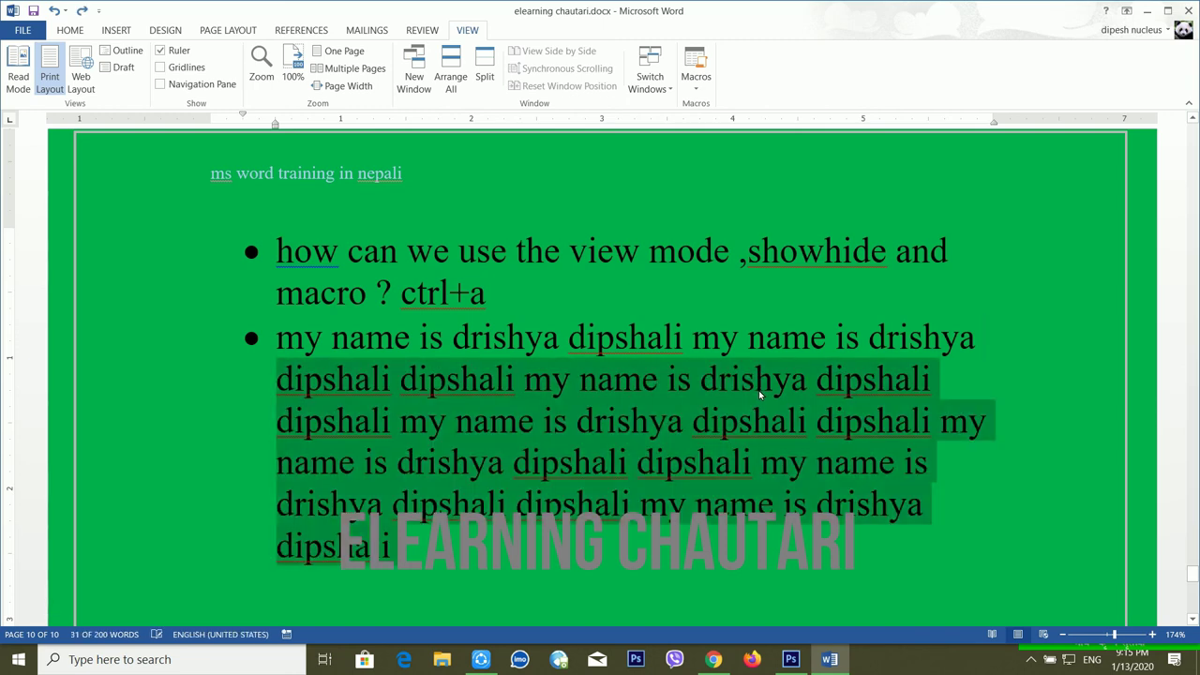
{"action": "left_click", "coordinate": [608, 557]}
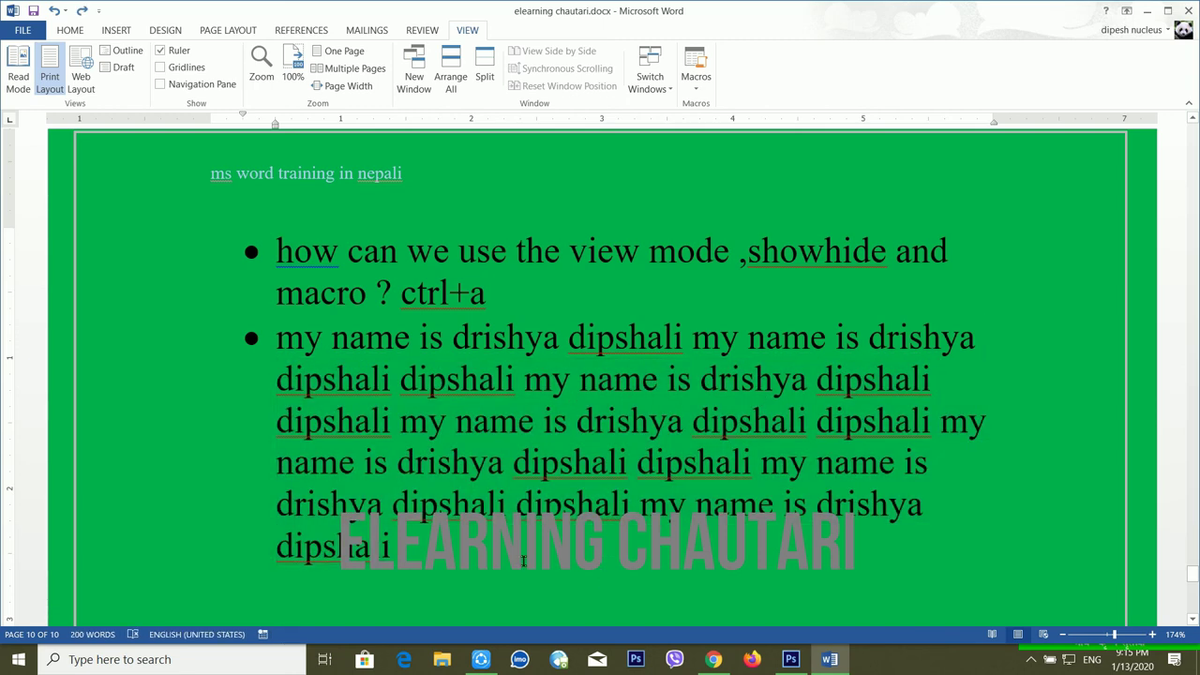
{"action": "scroll", "coordinate": [563, 559], "scroll_direction": "down", "scroll_amount": 1}
{"action": "scroll", "coordinate": [525, 561], "scroll_direction": "up", "scroll_amount": 1}
{"action": "scroll", "coordinate": [523, 560], "scroll_direction": "up", "scroll_amount": 1}
{"action": "scroll", "coordinate": [524, 560], "scroll_direction": "down", "scroll_amount": 1}
{"action": "key", "text": "ctrl+p"}
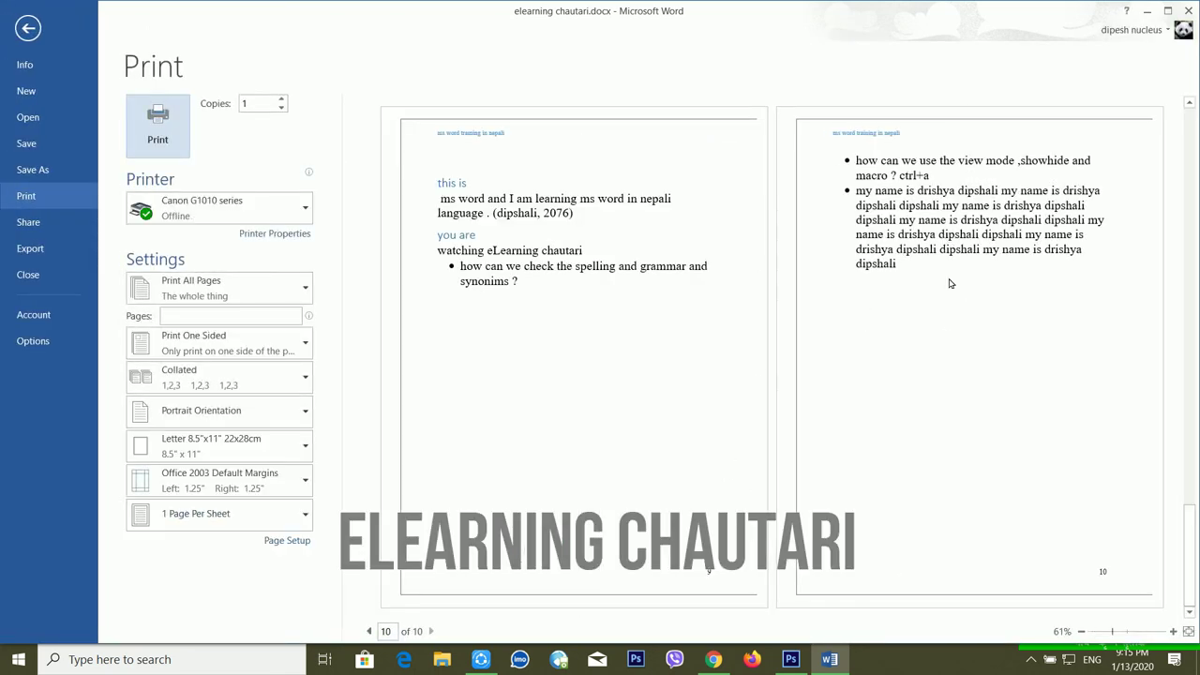
{"action": "left_click", "coordinate": [30, 30]}
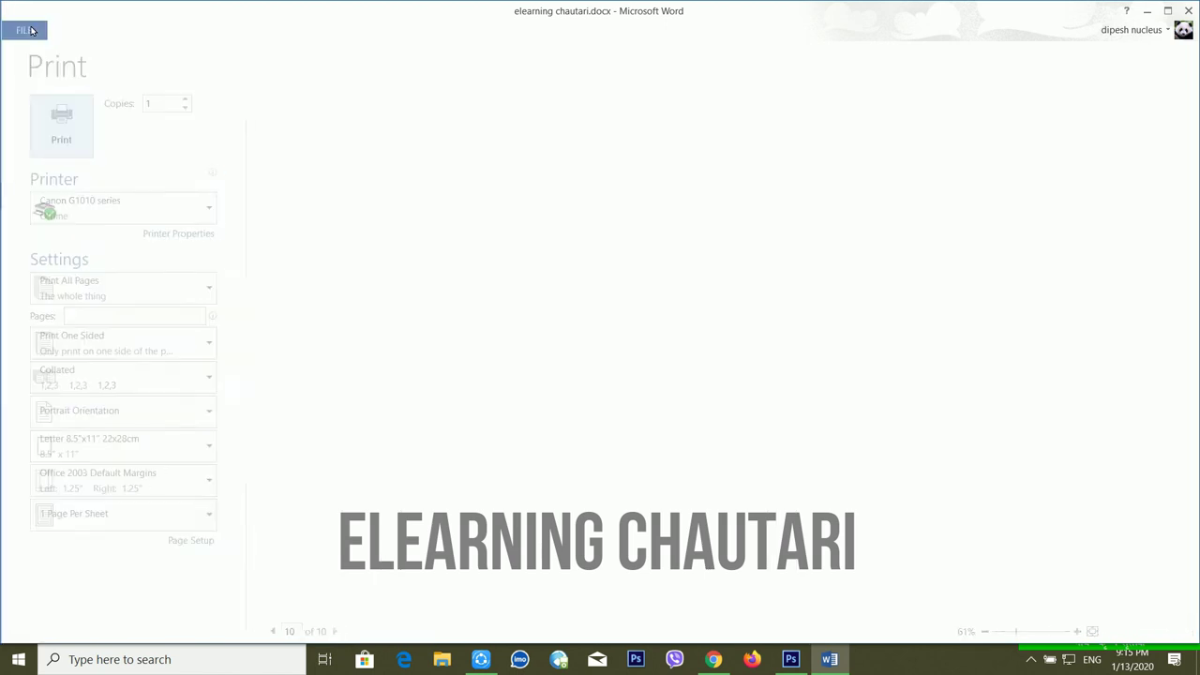